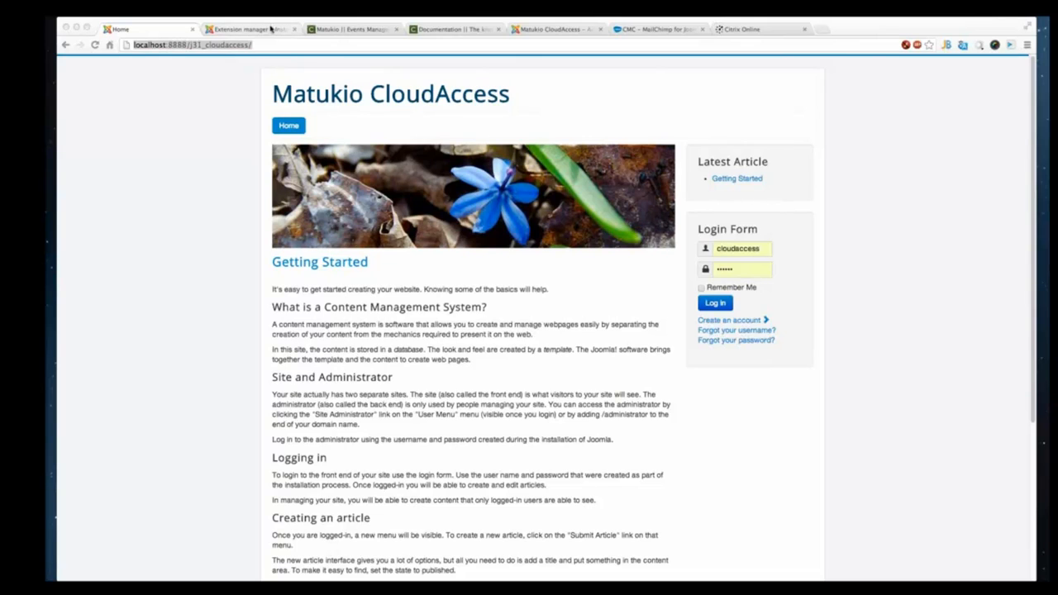
# - Upload and install the com_matukio-3.0.0.zip package through the Extension Manager
pyautogui.click(270, 29)
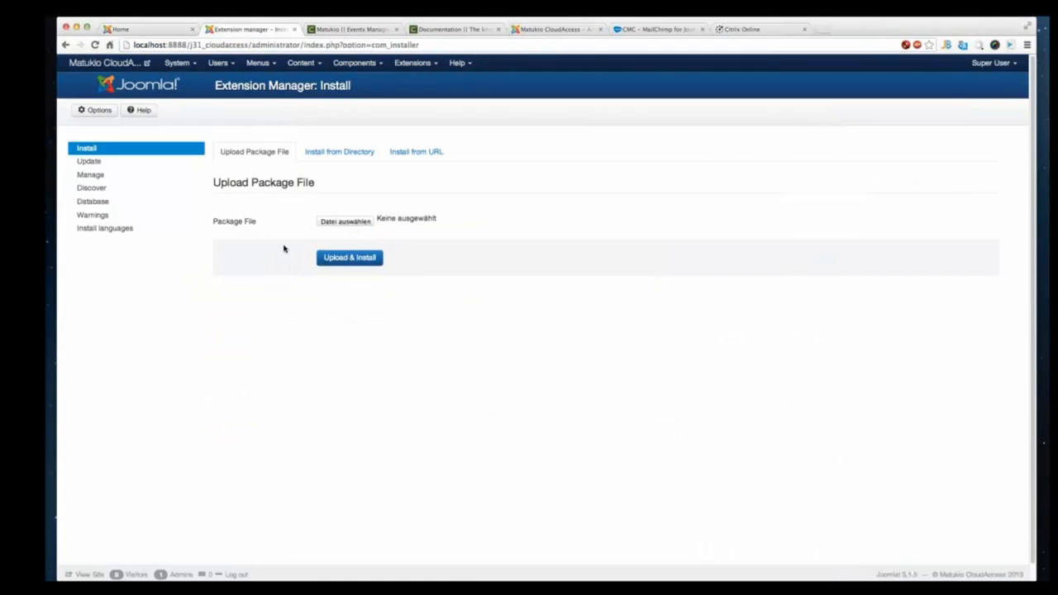
pyautogui.click(344, 221)
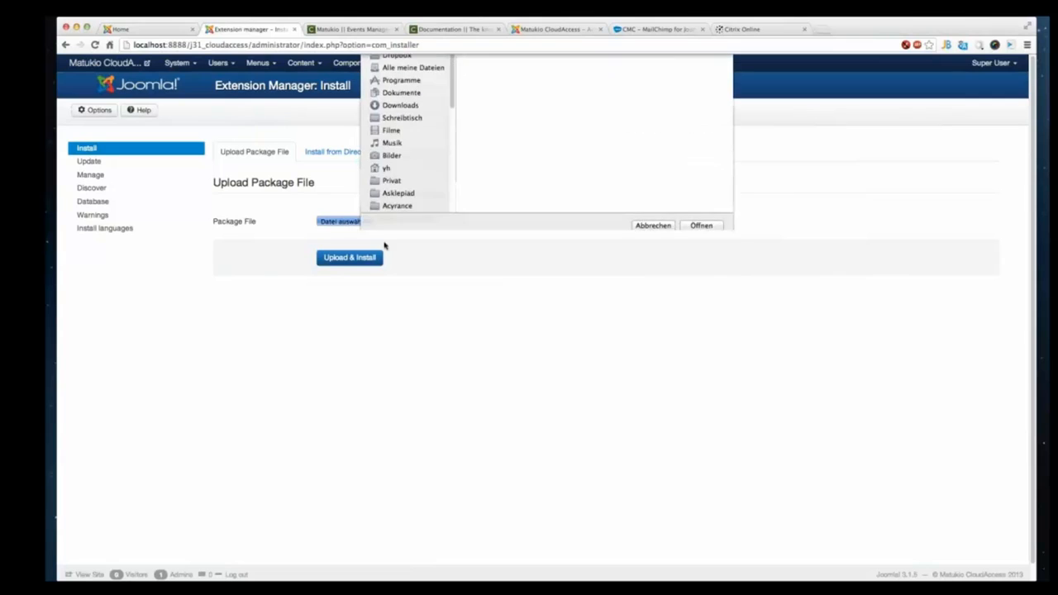
pyautogui.click(529, 112)
pyautogui.doubleClick(529, 112)
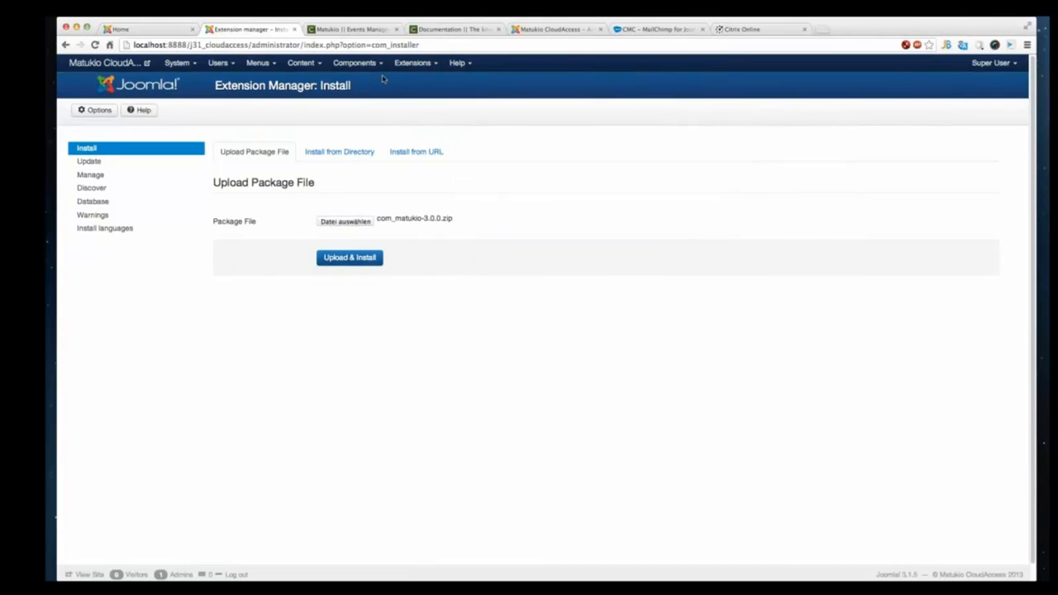
pyautogui.click(359, 31)
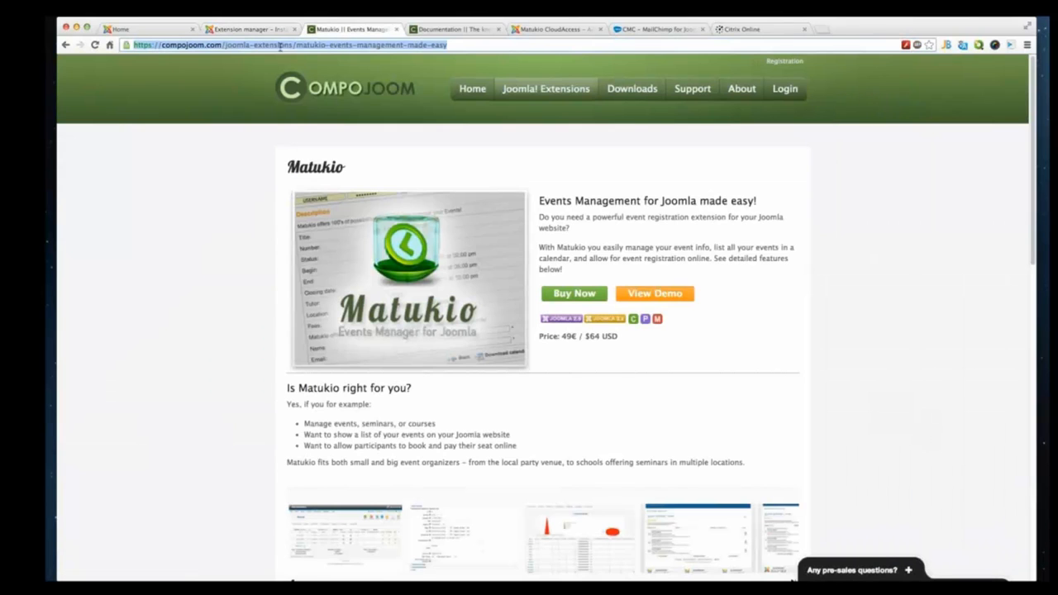
pyautogui.click(228, 31)
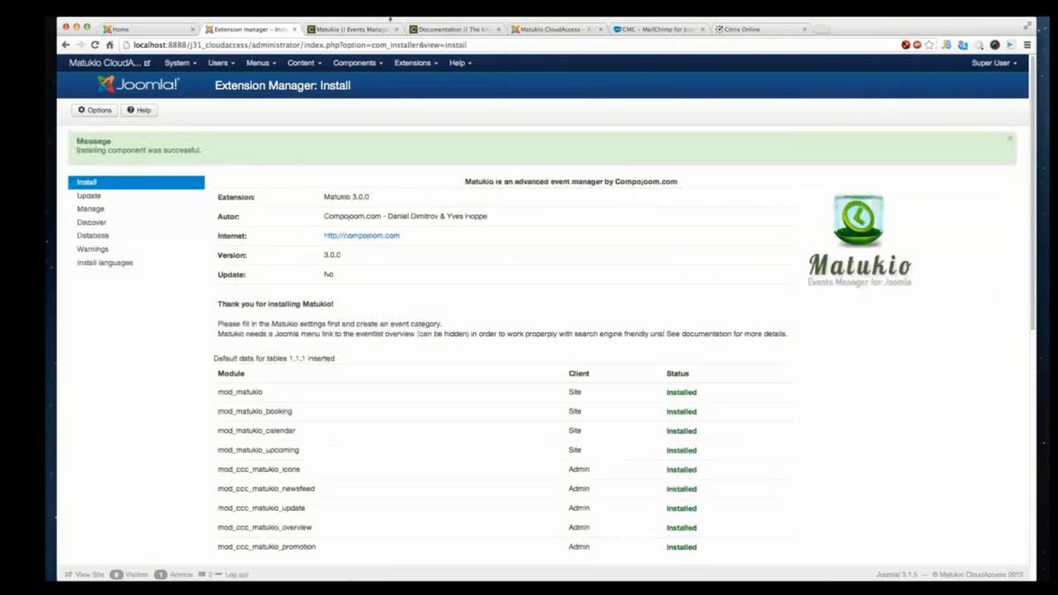
# - Scroll through the installation report of Matukio modules and plugins
pyautogui.scroll(-1, 429, 348)
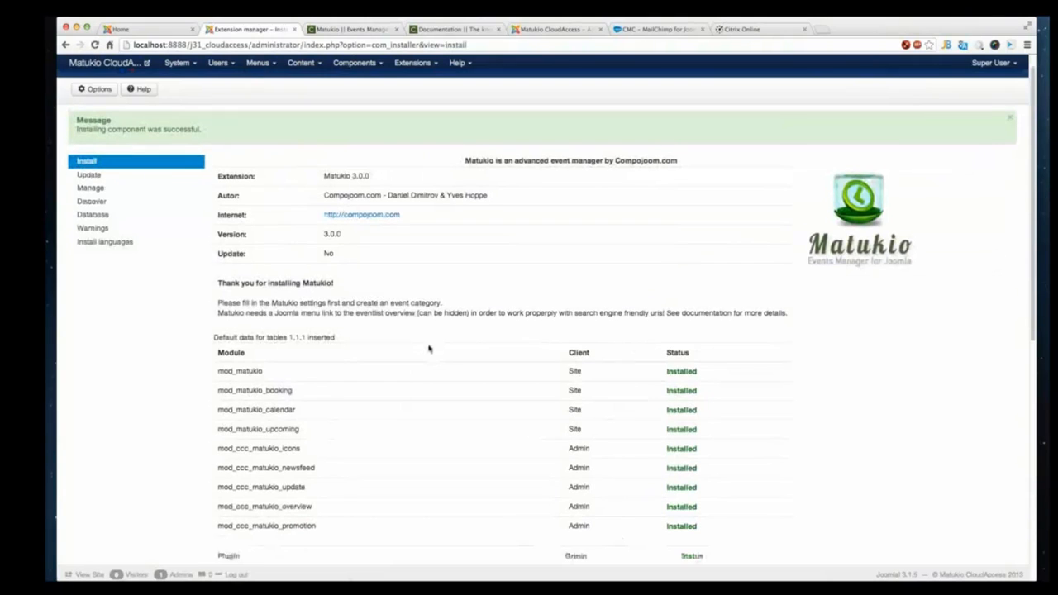
pyautogui.scroll(-3, 428, 348)
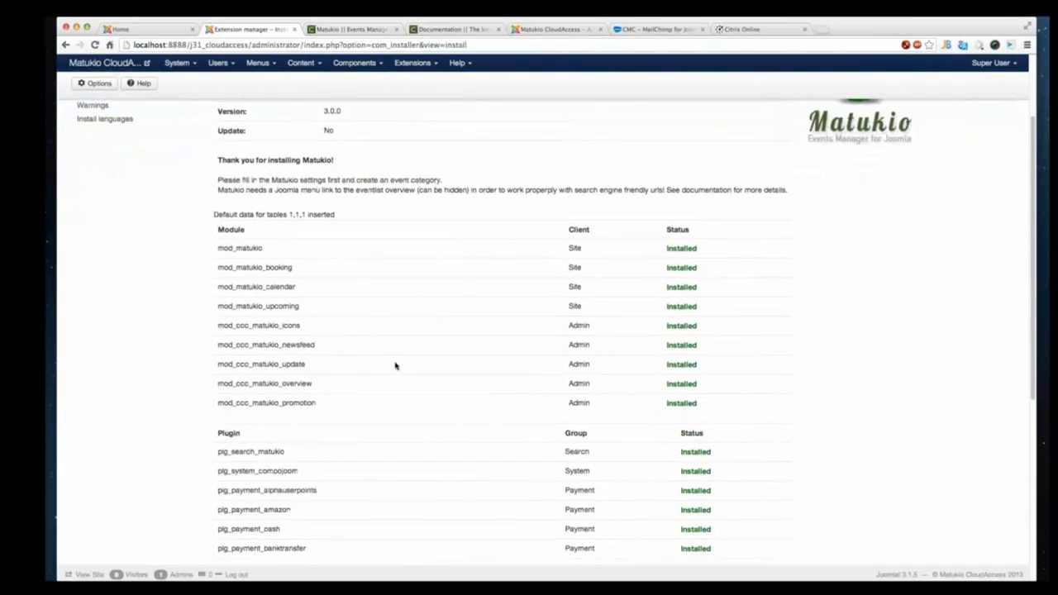
pyautogui.scroll(-1, 395, 366)
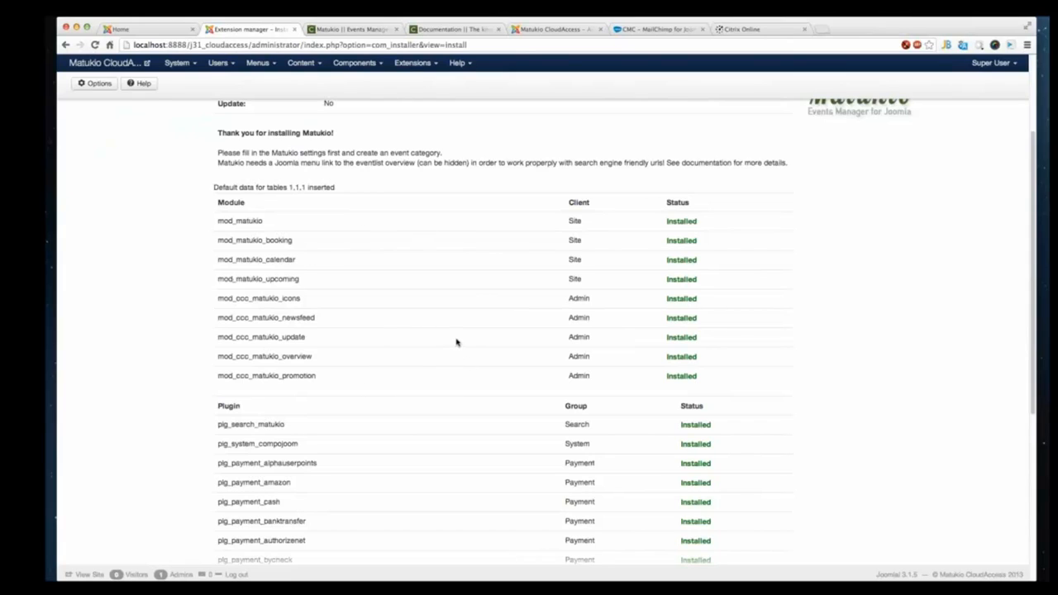
pyautogui.scroll(-2, 342, 430)
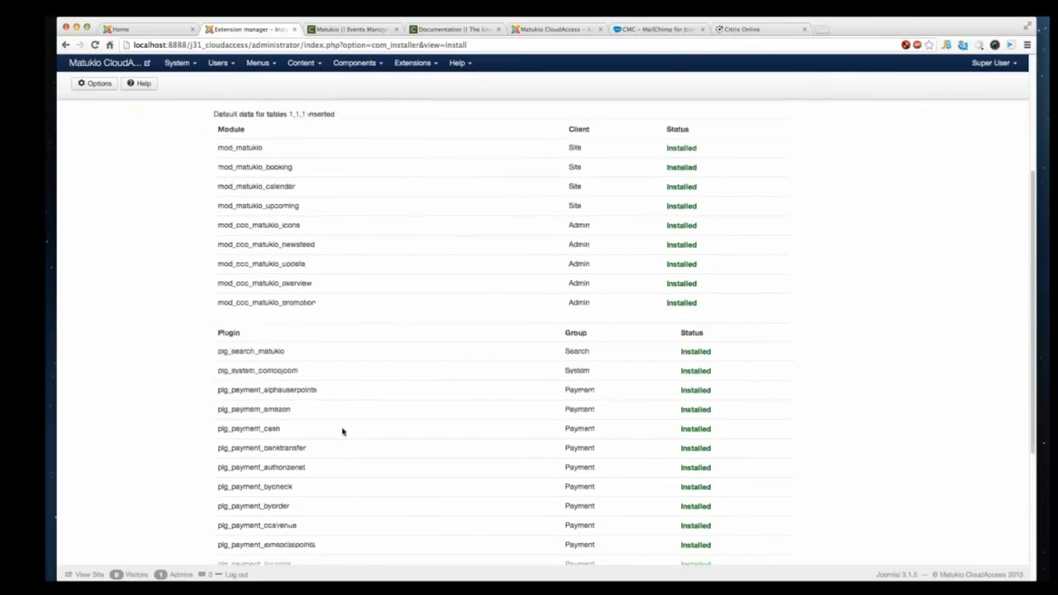
pyautogui.scroll(-5, 342, 430)
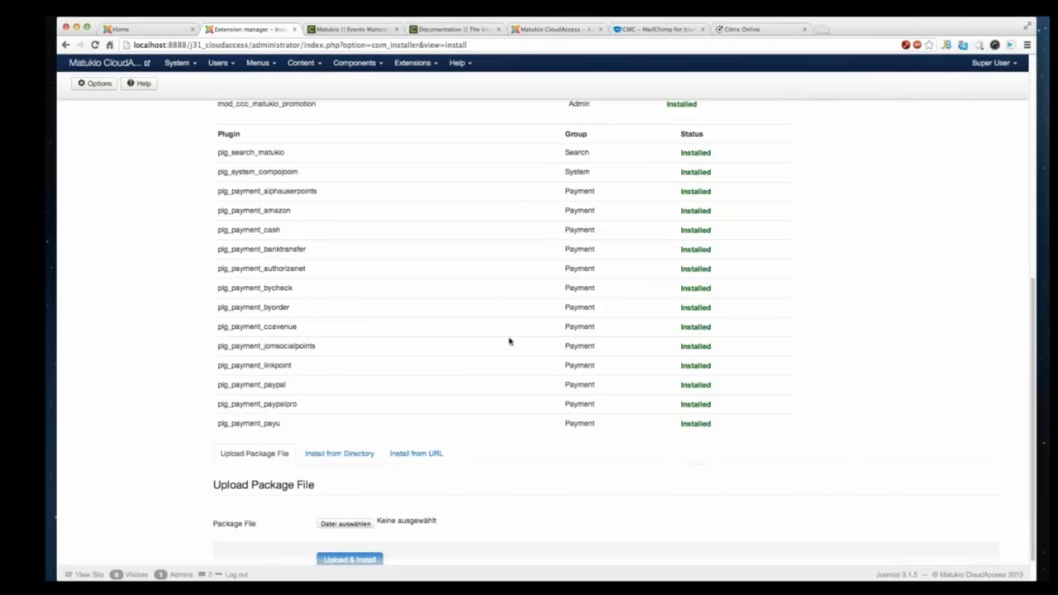
pyautogui.scroll(1, 405, 266)
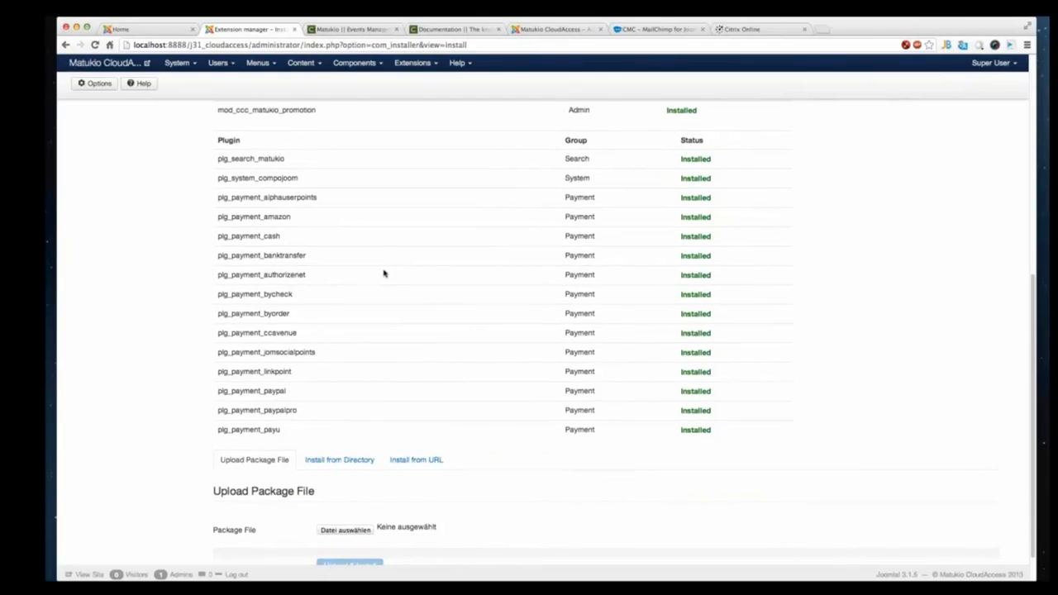
pyautogui.scroll(2, 386, 274)
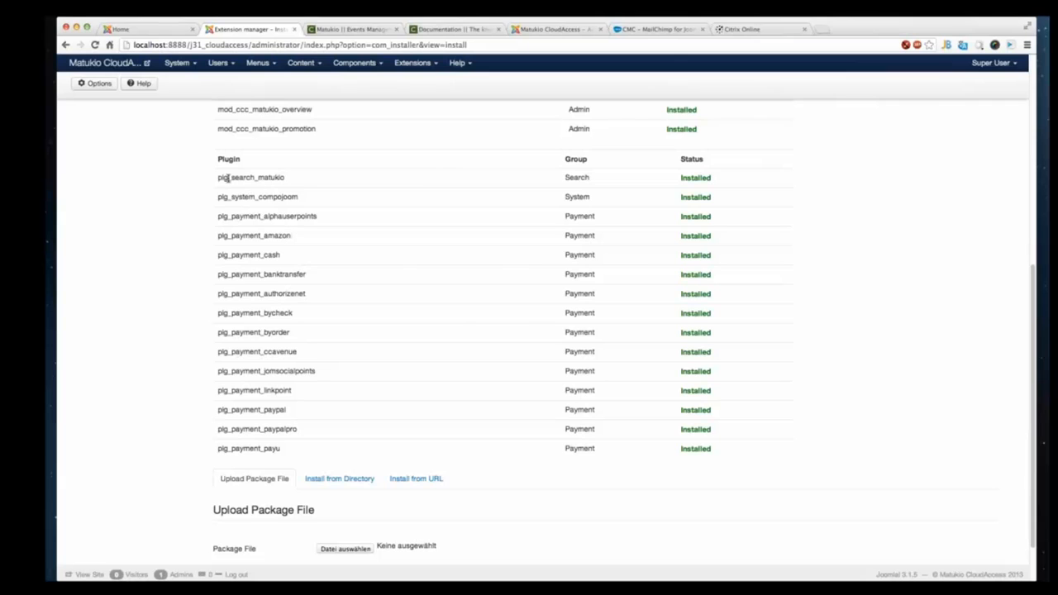
pyautogui.moveTo(219, 177); pyautogui.dragTo(272, 178)
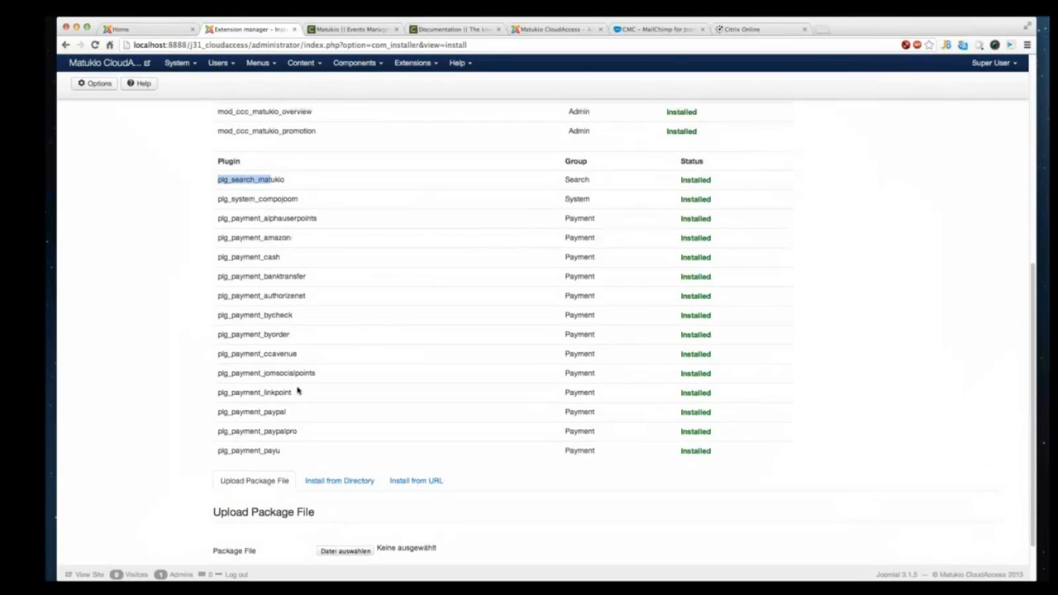
pyautogui.scroll(3, 297, 389)
pyautogui.scroll(10, 299, 391)
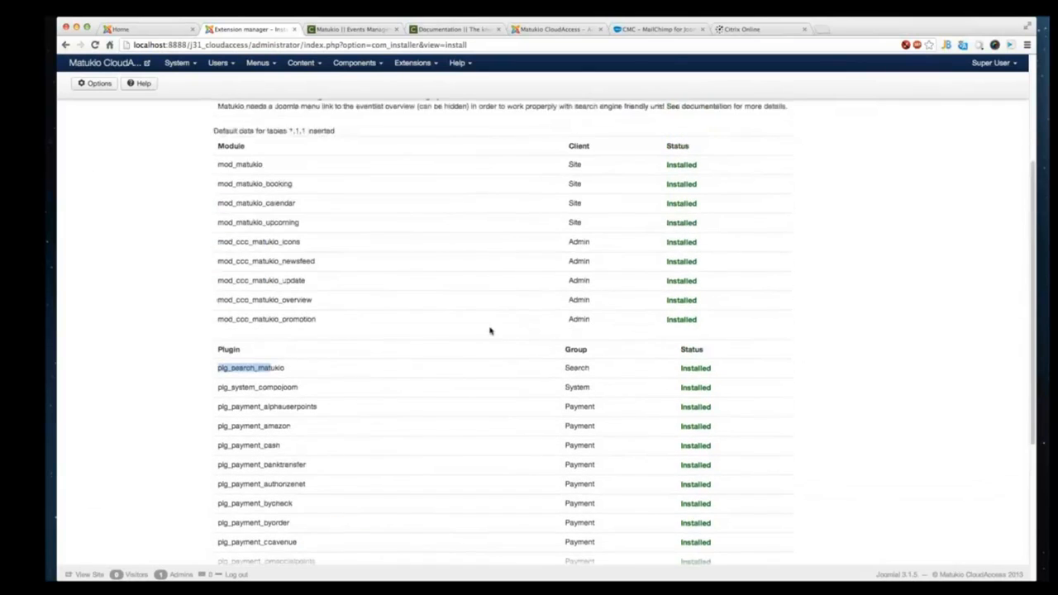
pyautogui.scroll(1, 471, 332)
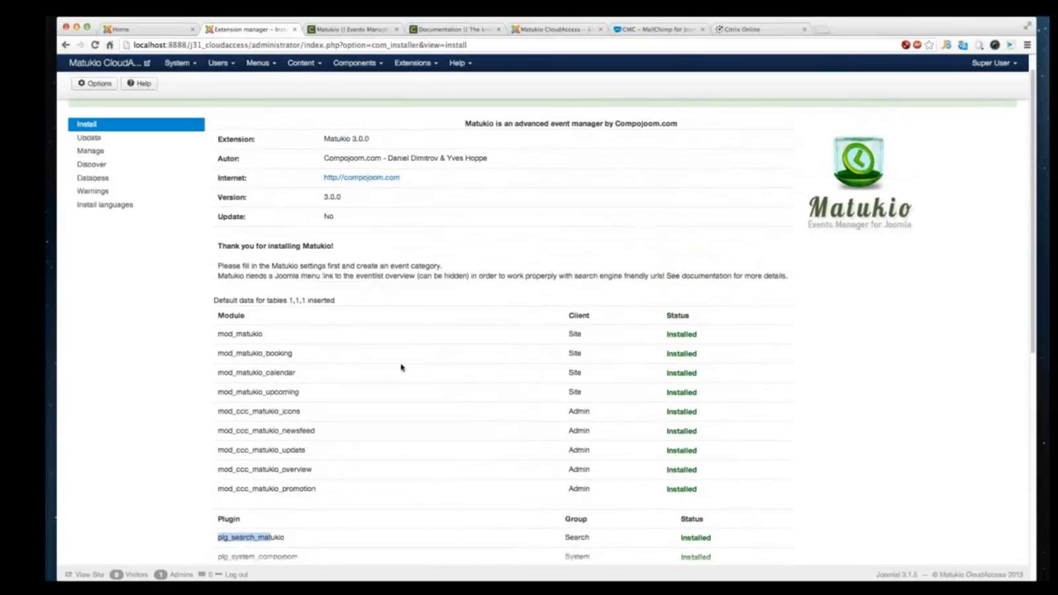
pyautogui.scroll(2, 401, 368)
# - Open the Matukio component and start adding a new Matukio category
pyautogui.click(356, 66)
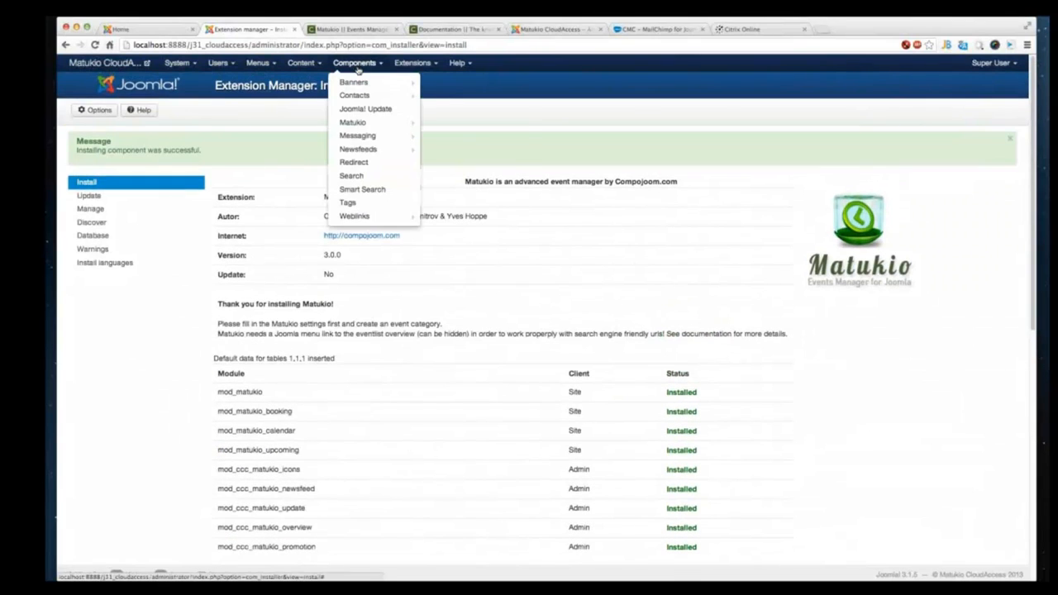
pyautogui.click(368, 123)
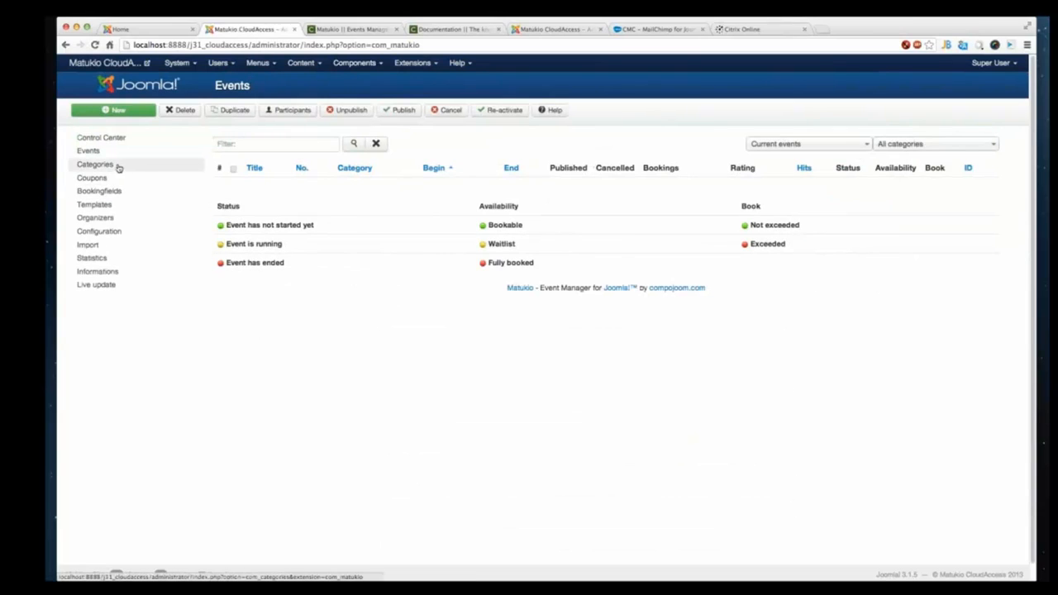
pyautogui.click(354, 63)
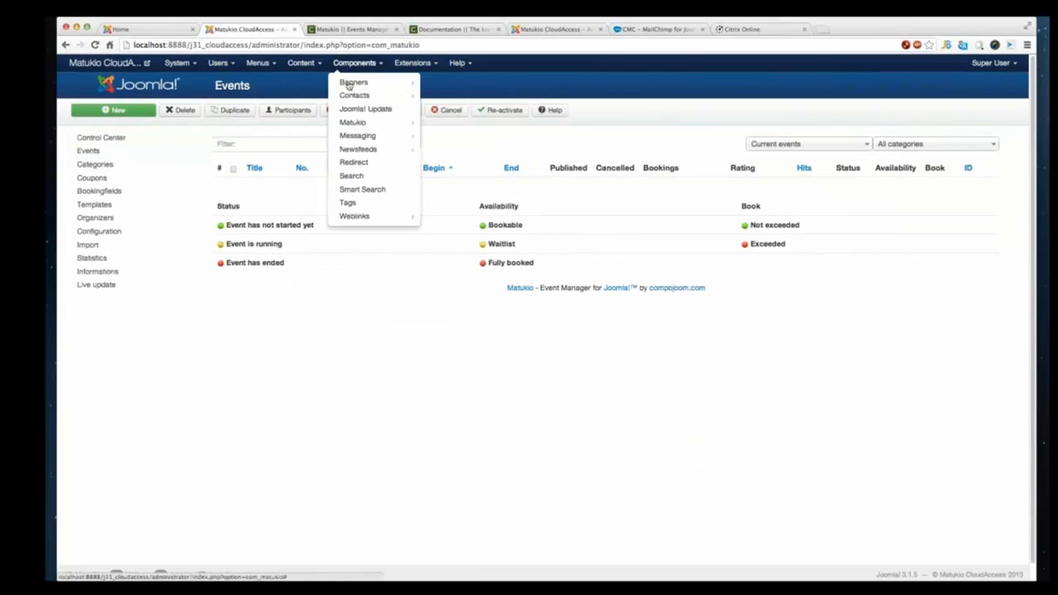
pyautogui.moveTo(367, 124)
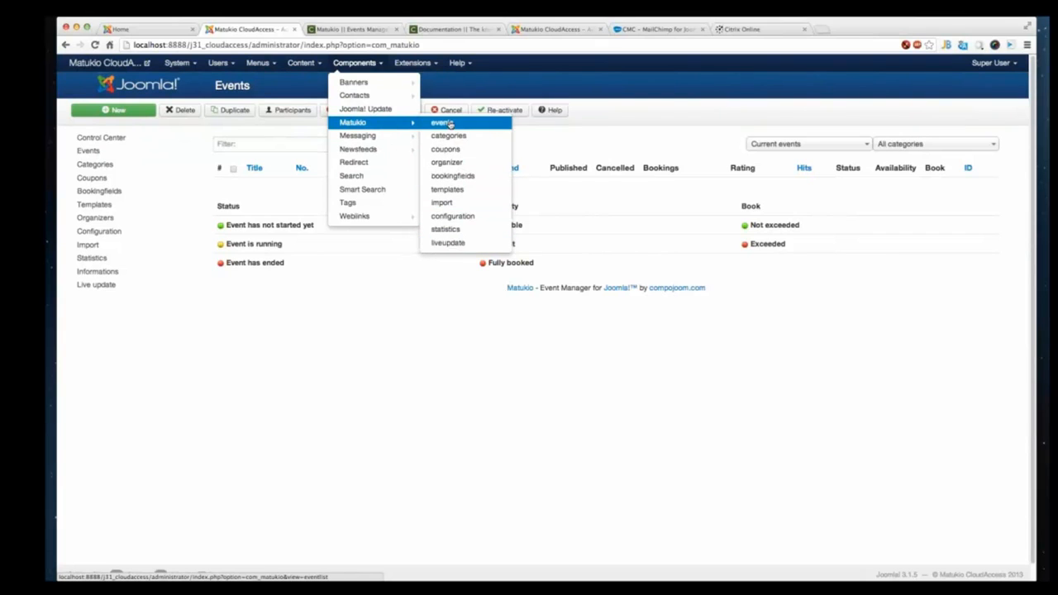
pyautogui.click(138, 170)
pyautogui.click(145, 117)
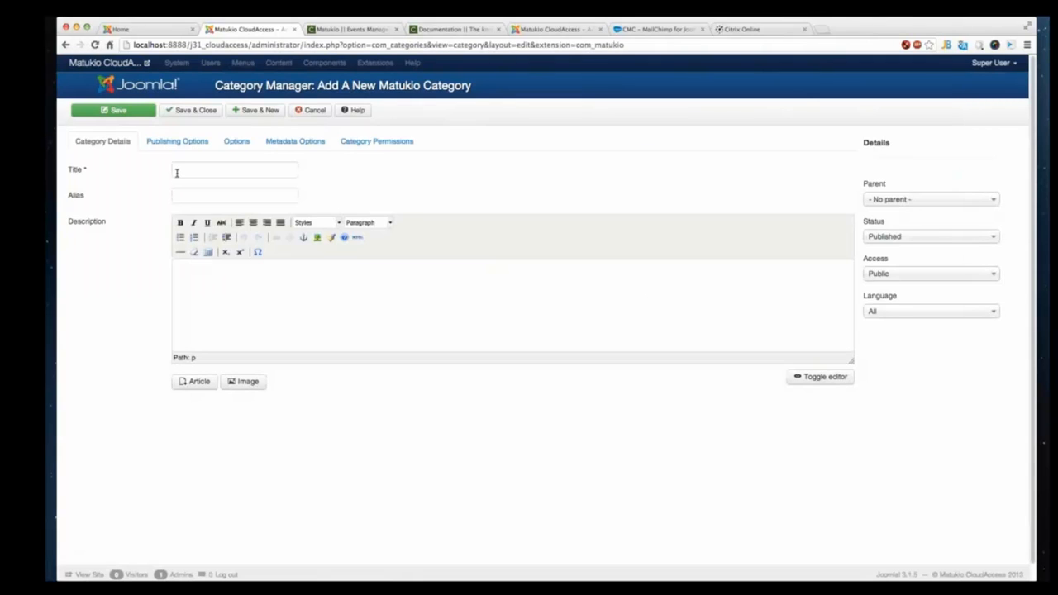
# - Title the category cloudaccess and save it, starting another new category
pyautogui.click(176, 172)
pyautogui.write('clouda')
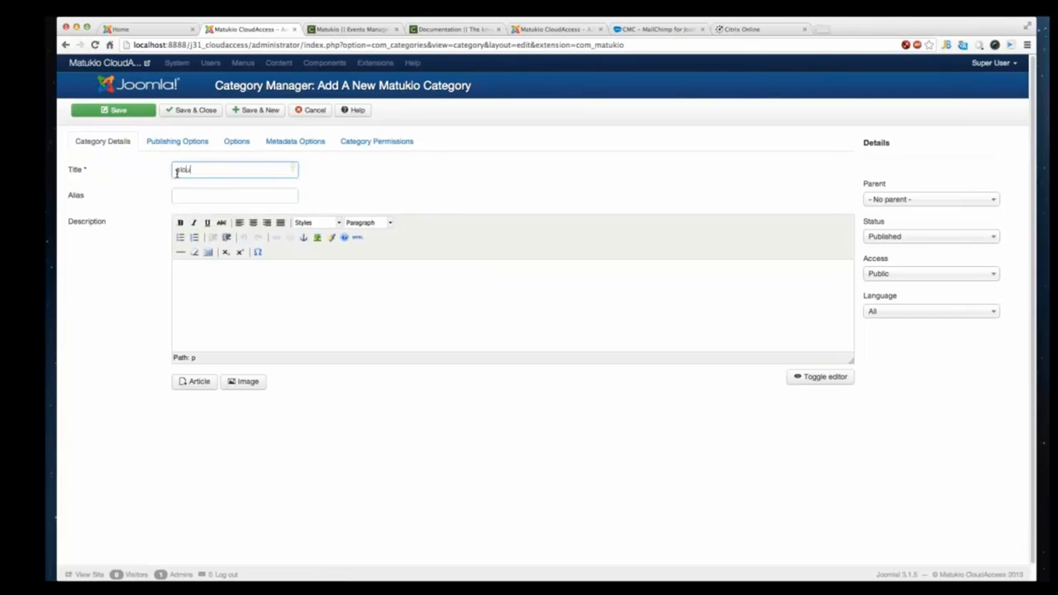
pyautogui.write('ccess')
pyautogui.click(252, 112)
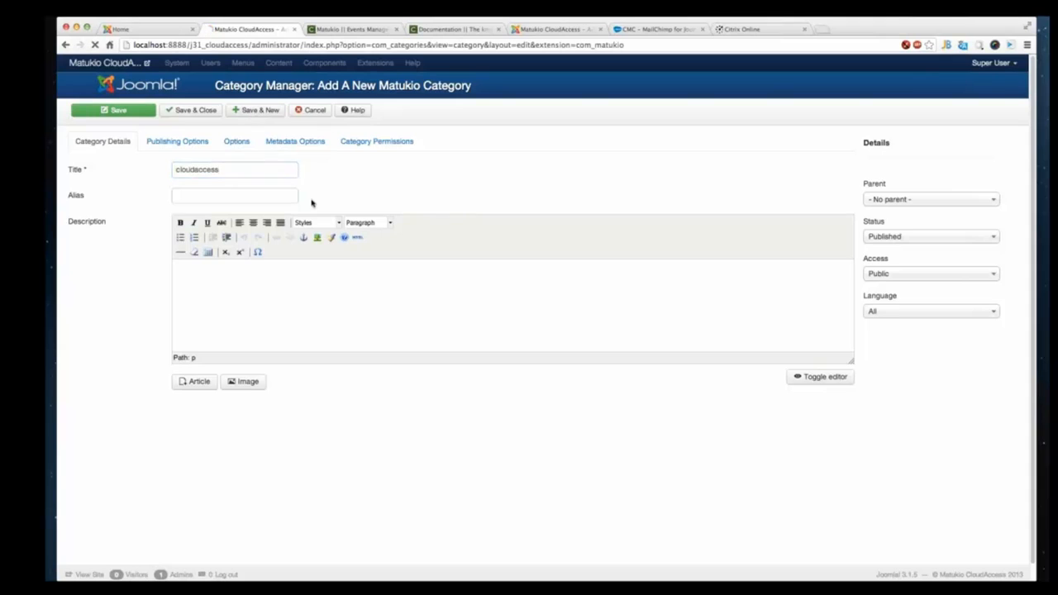
# - Title the second category compojoom
pyautogui.click(203, 215)
pyautogui.write('c')
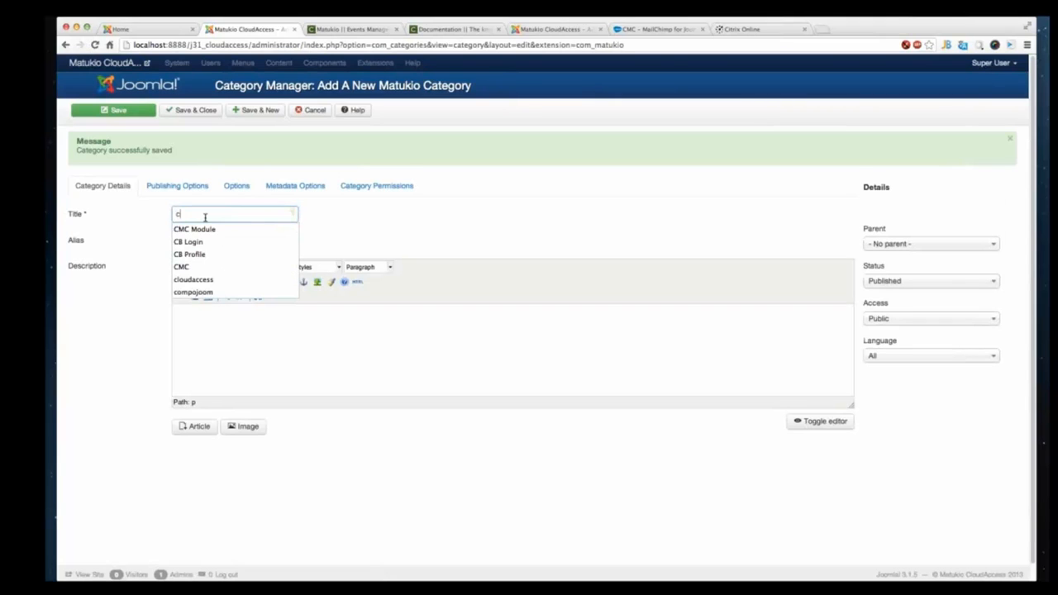
pyautogui.write('ompojoom')
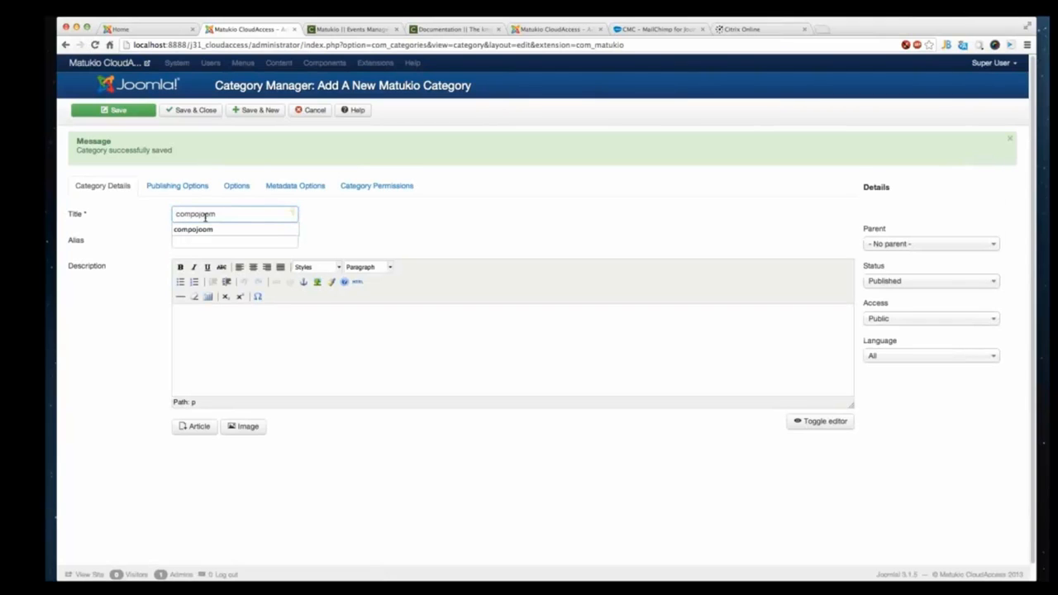
pyautogui.click(334, 366)
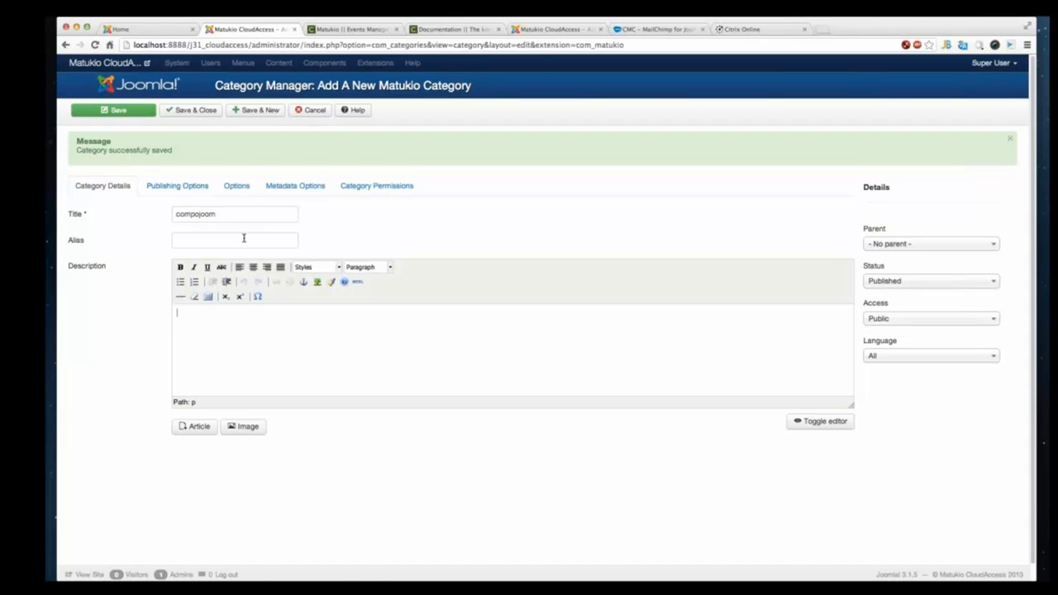
# - Browse the category's publishing, options, metadata and permissions tabs, then save and close it
pyautogui.click(174, 191)
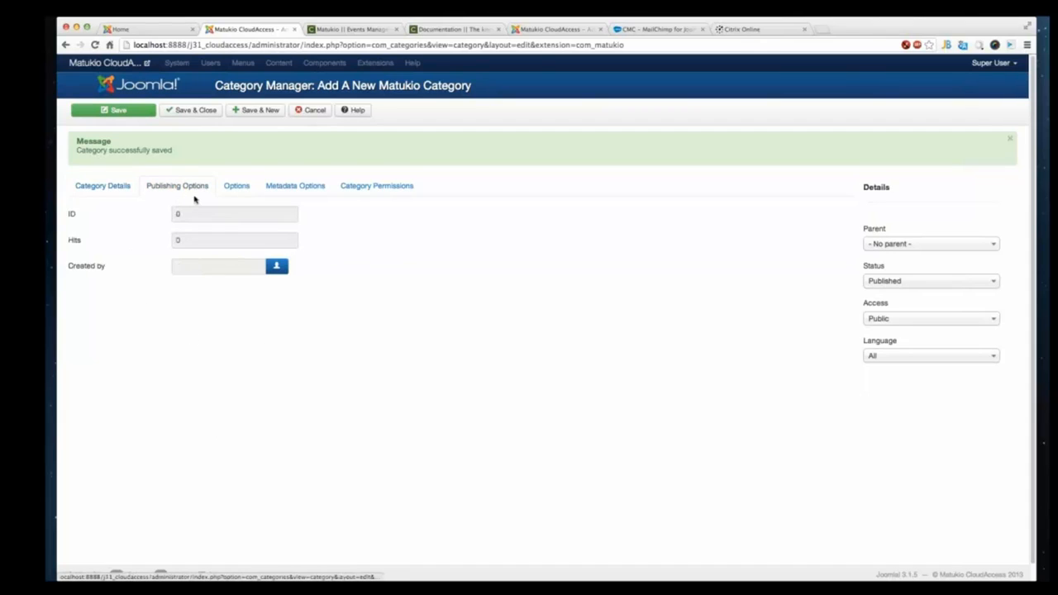
pyautogui.click(245, 188)
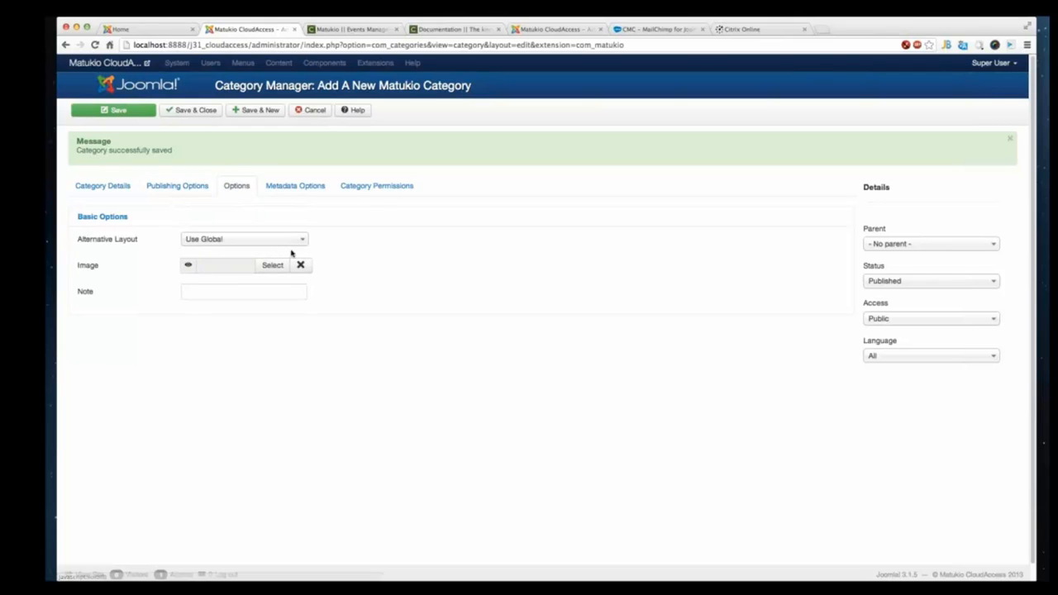
pyautogui.click(319, 185)
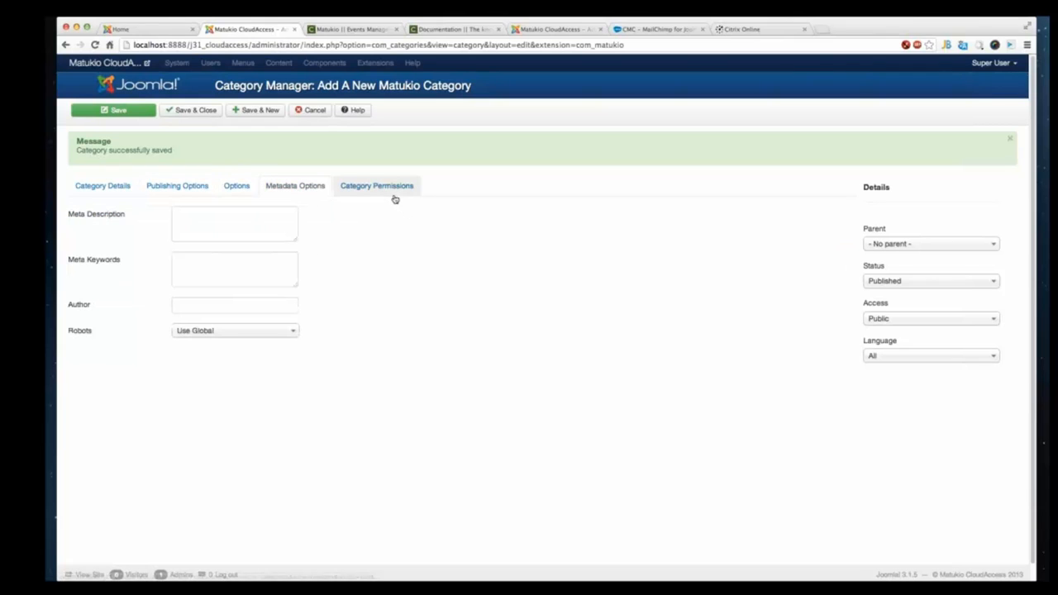
pyautogui.click(395, 196)
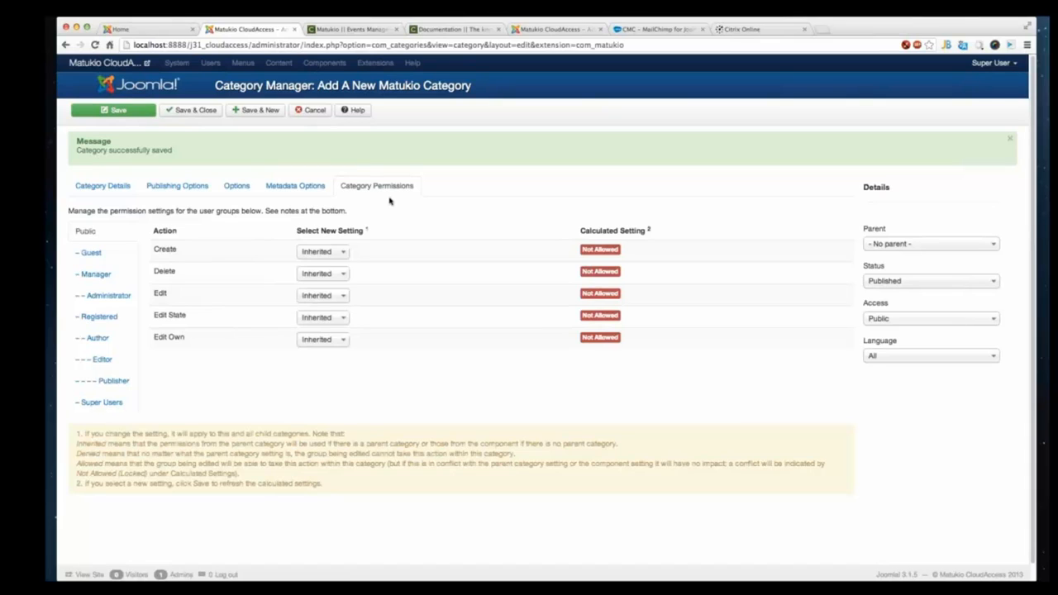
pyautogui.click(272, 193)
pyautogui.click(242, 193)
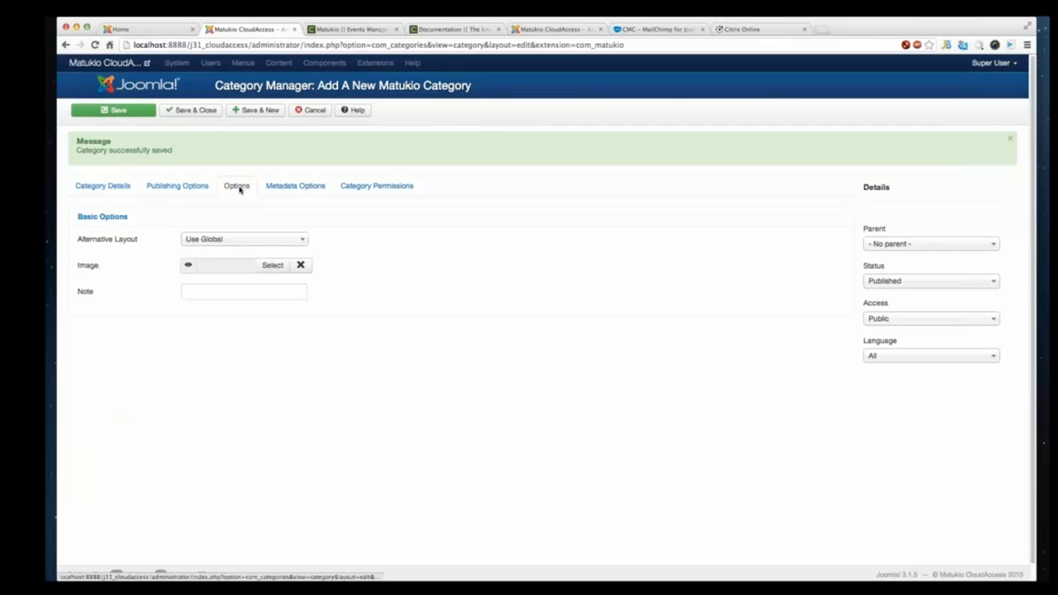
pyautogui.click(133, 193)
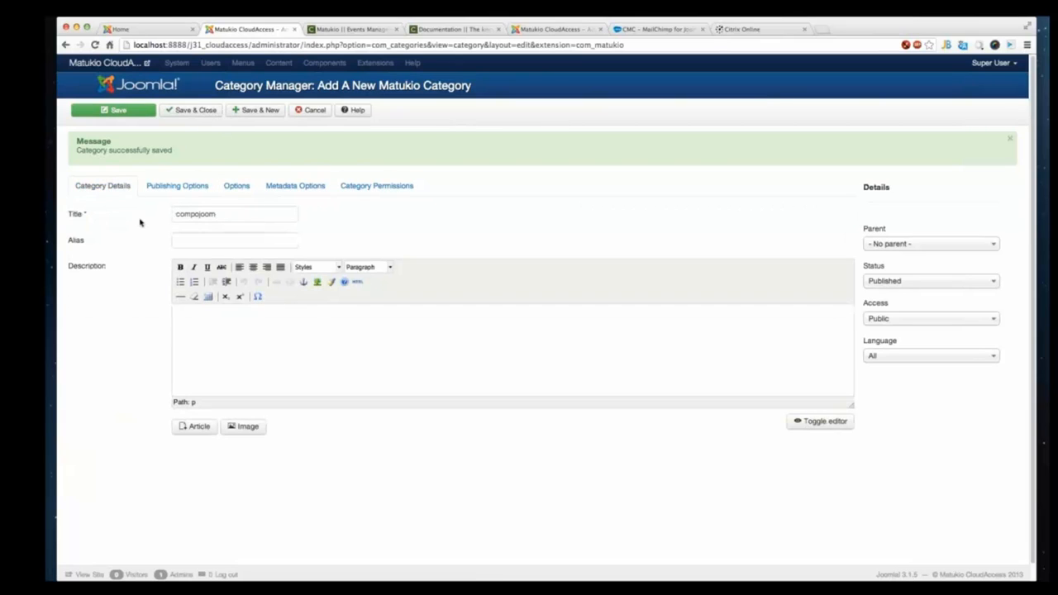
pyautogui.click(185, 112)
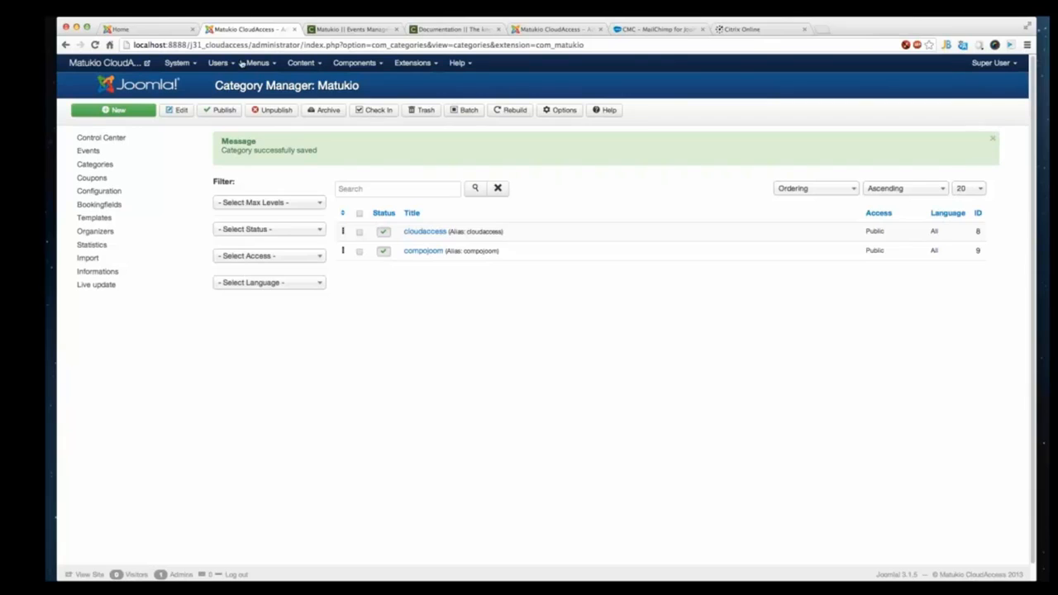
# - Start a new event titled CMC Webinar and assign it to the cloudaccess category
pyautogui.click(140, 157)
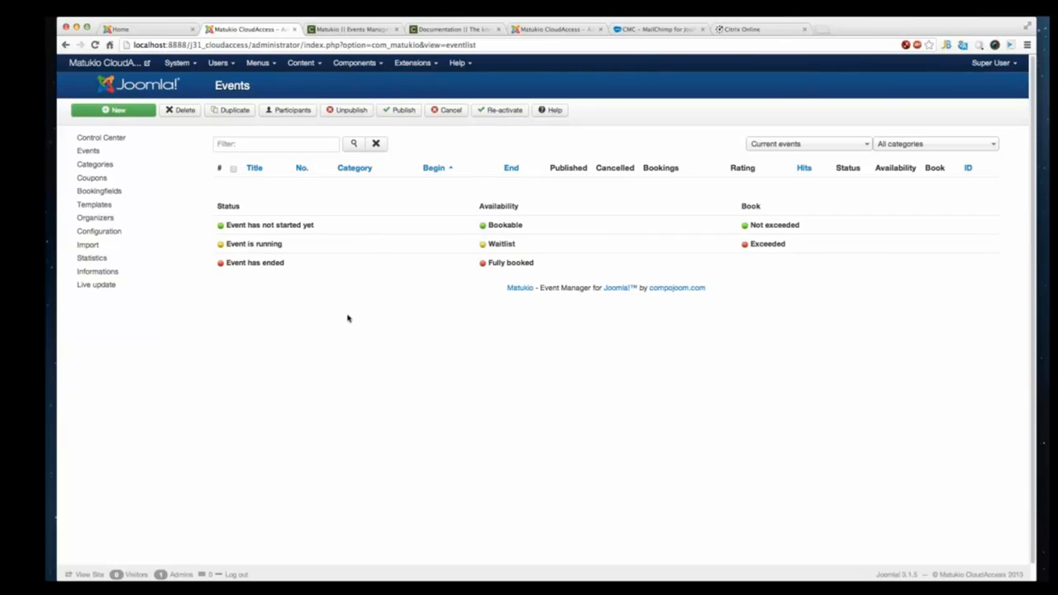
pyautogui.click(160, 153)
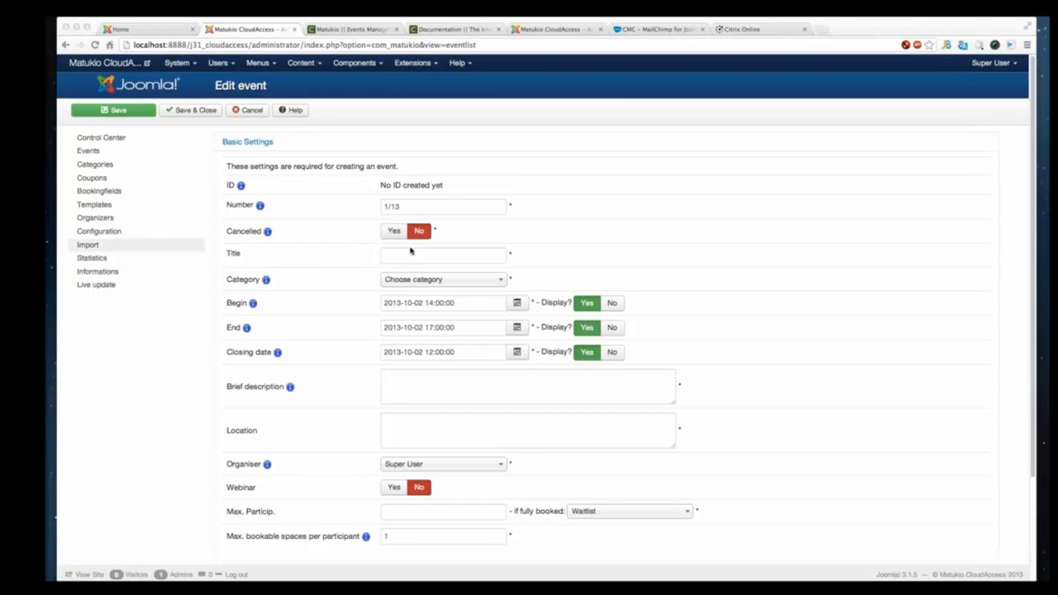
pyautogui.moveTo(410, 210); pyautogui.dragTo(366, 211)
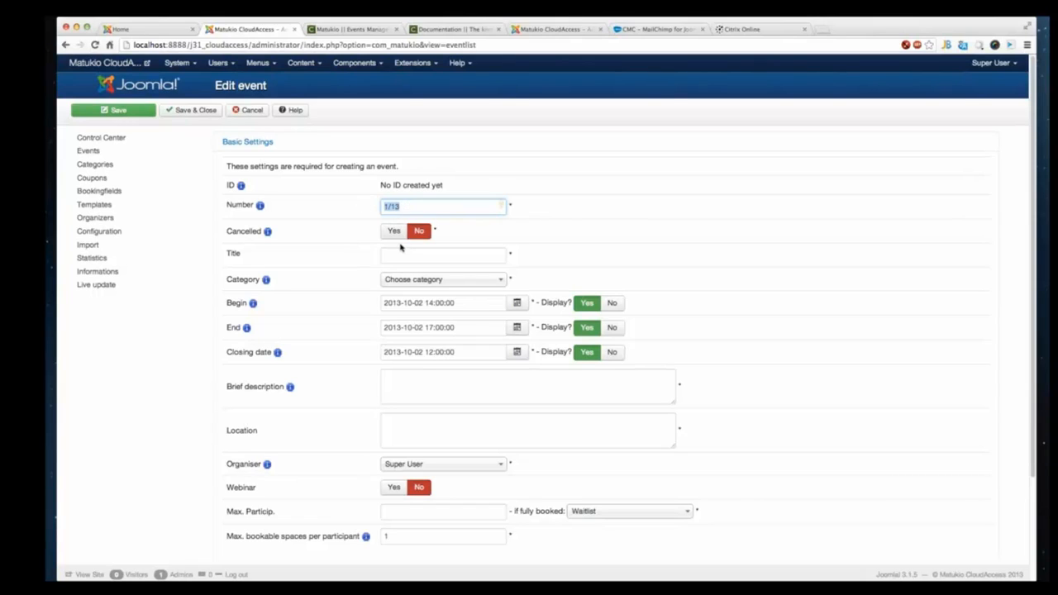
pyautogui.click(383, 207)
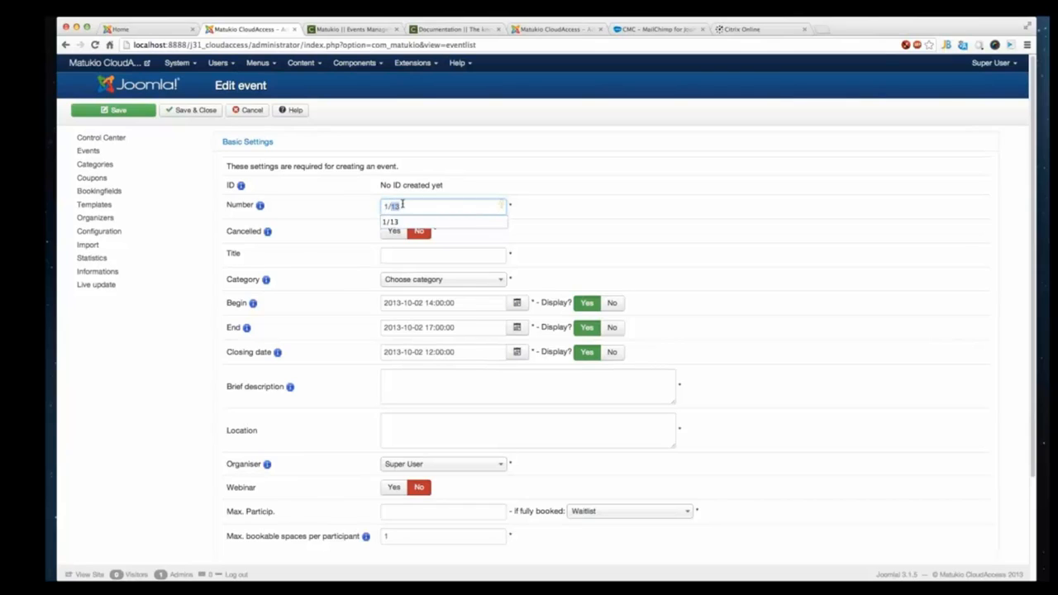
pyautogui.press('Tab')
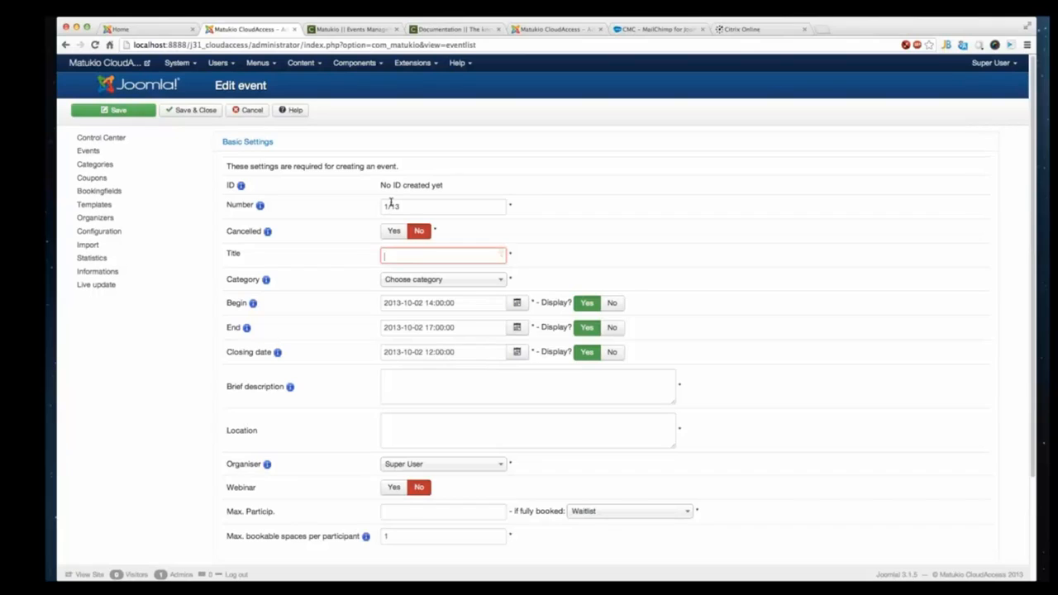
pyautogui.write('CMC Webion')
pyautogui.write('r')
pyautogui.press('Tab')
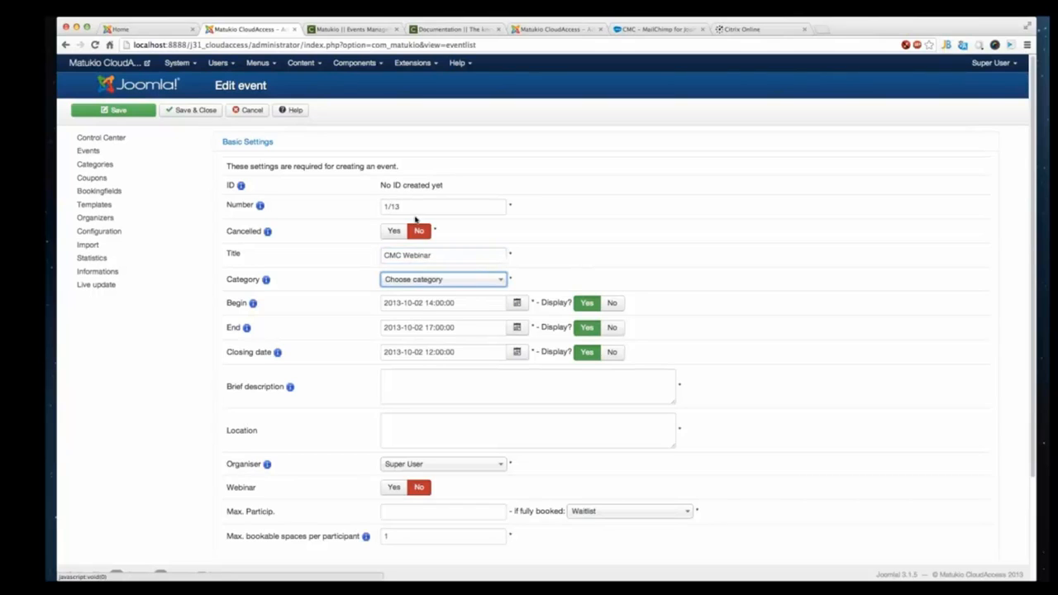
pyautogui.click(399, 280)
pyautogui.click(394, 312)
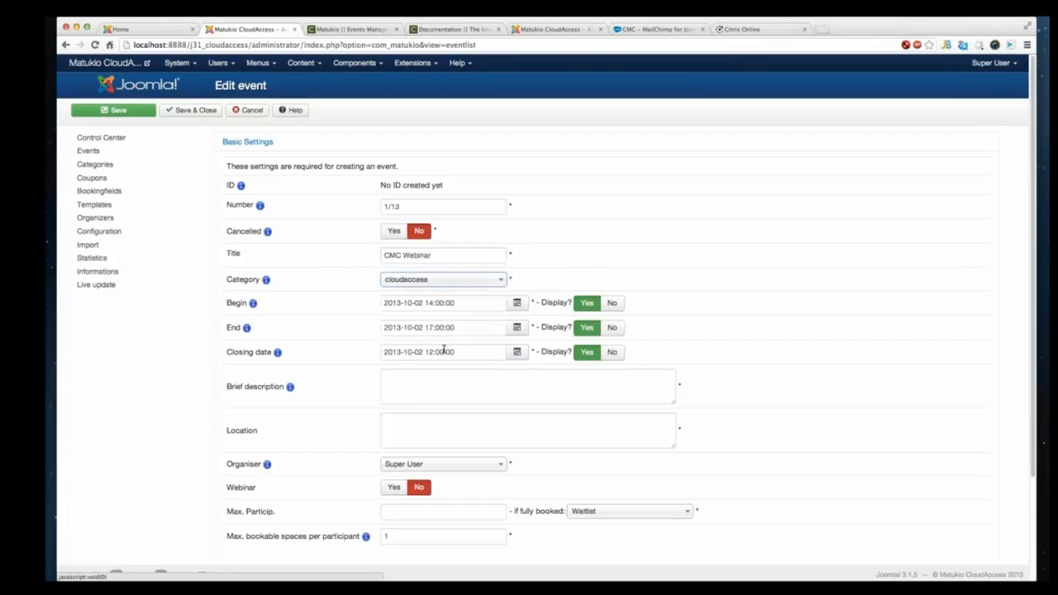
pyautogui.click(413, 303)
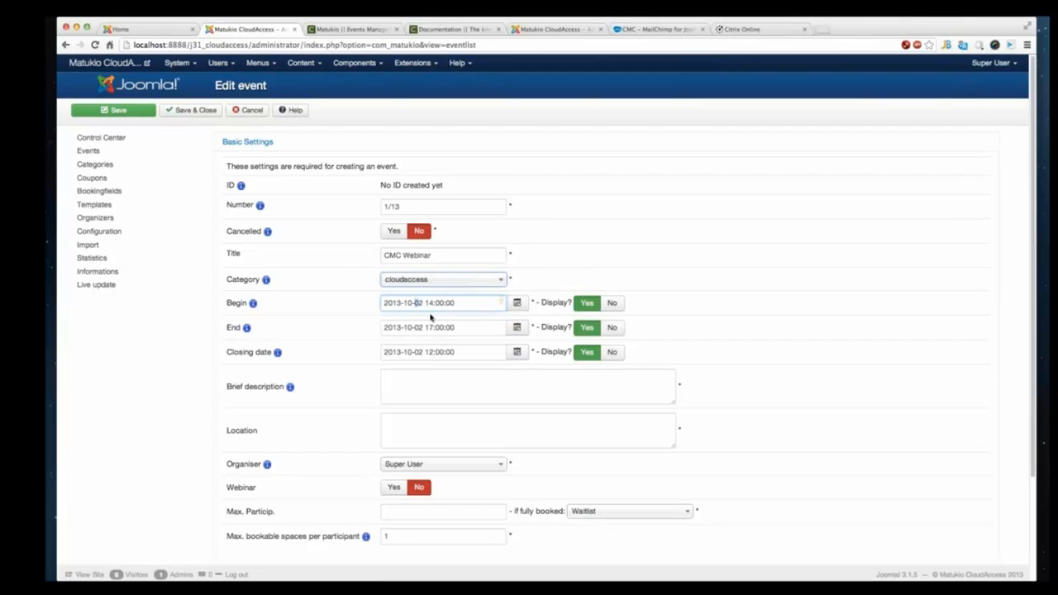
pyautogui.write('14')
pyautogui.press('Delete')
pyautogui.press('BackSpace')
pyautogui.write('5')
pyautogui.press('super+a')
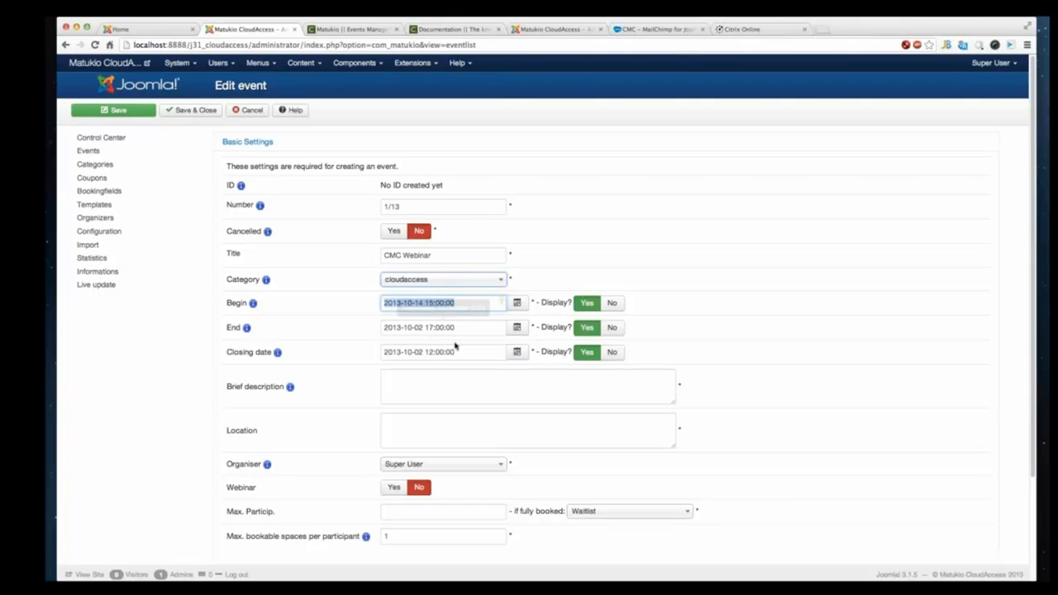
pyautogui.press('super+c')
pyautogui.click(460, 330)
pyautogui.press('super+a')
pyautogui.press('super+v')
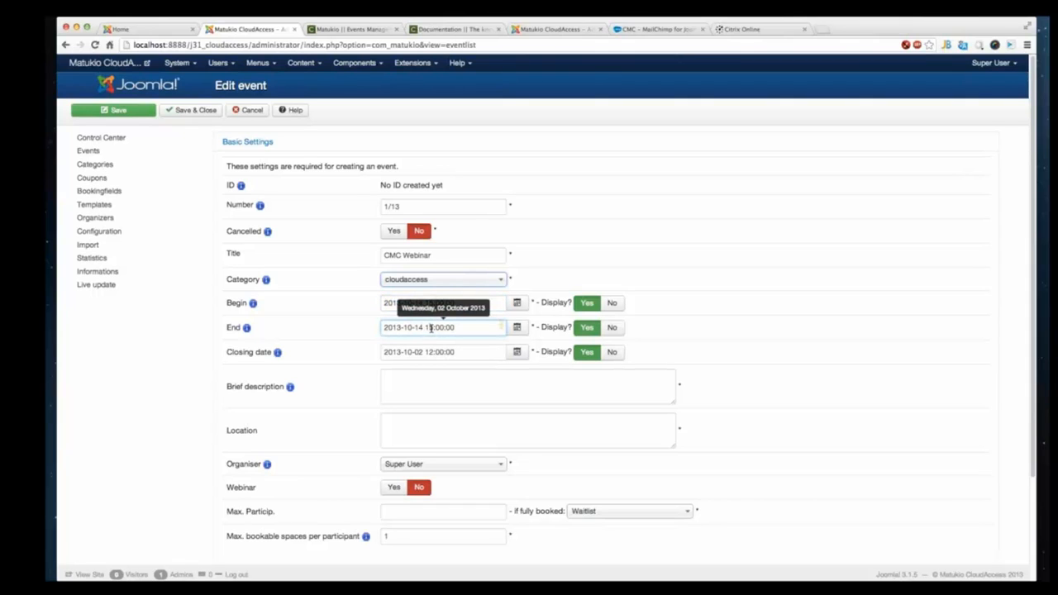
pyautogui.click(431, 328)
pyautogui.press('BackSpace')
pyautogui.write('6')
pyautogui.click(520, 330)
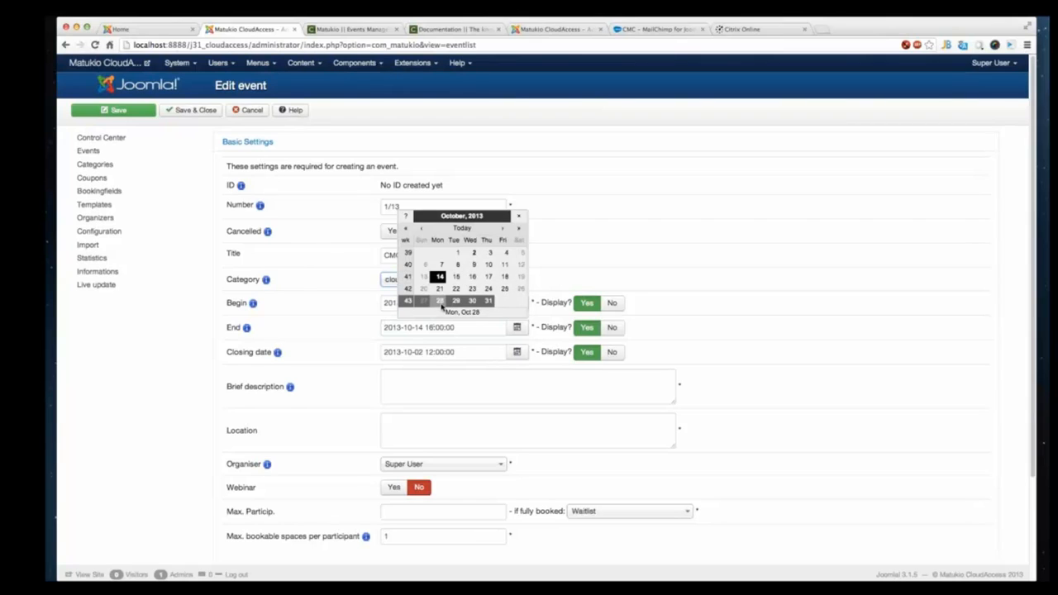
pyautogui.click(461, 353)
pyautogui.moveTo(463, 354); pyautogui.dragTo(268, 351)
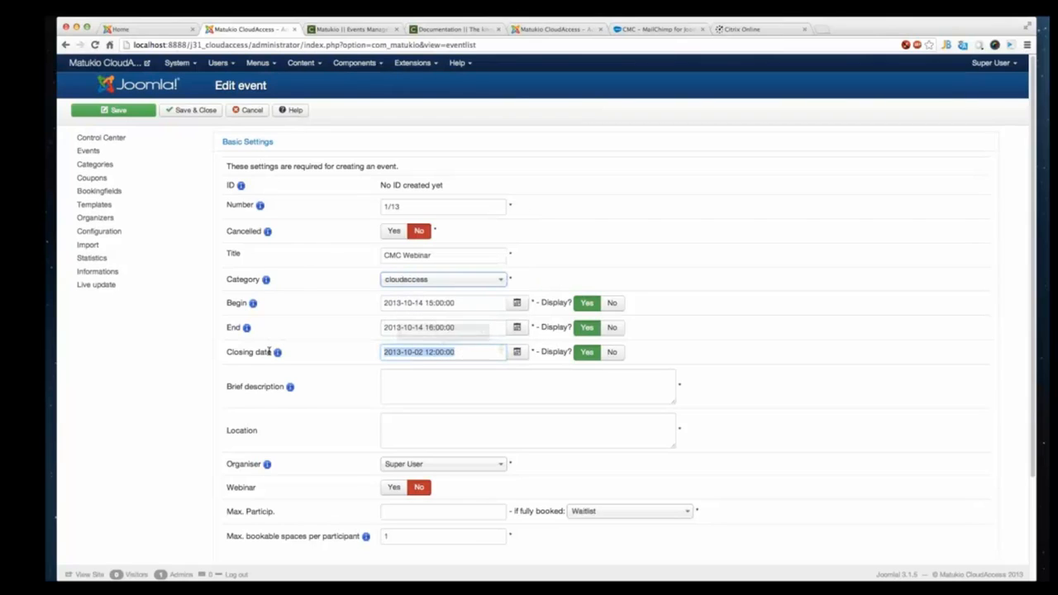
pyautogui.hotkey('ctrl', 'v')
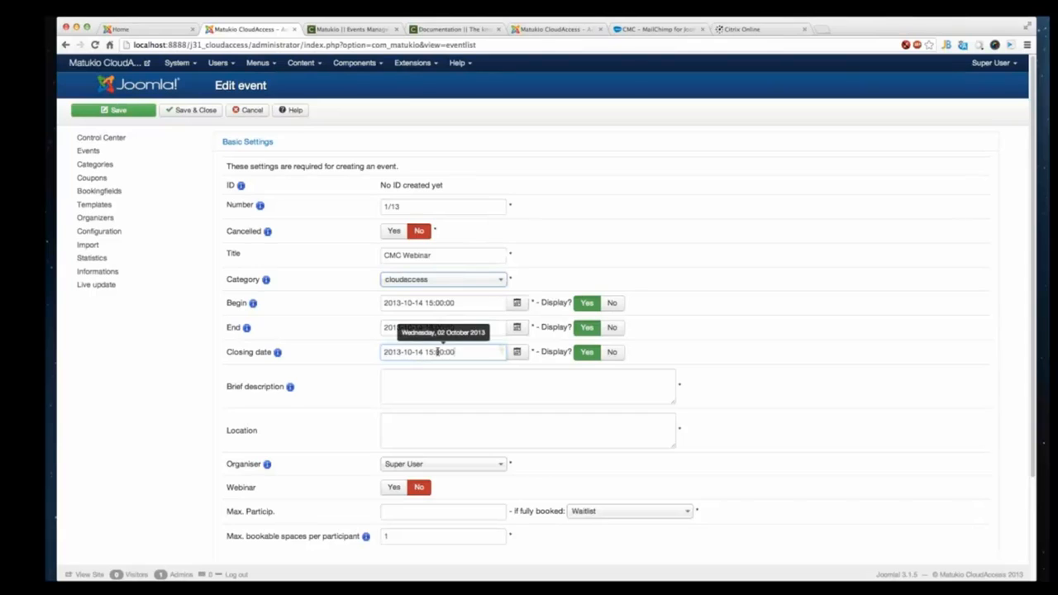
pyautogui.click(437, 385)
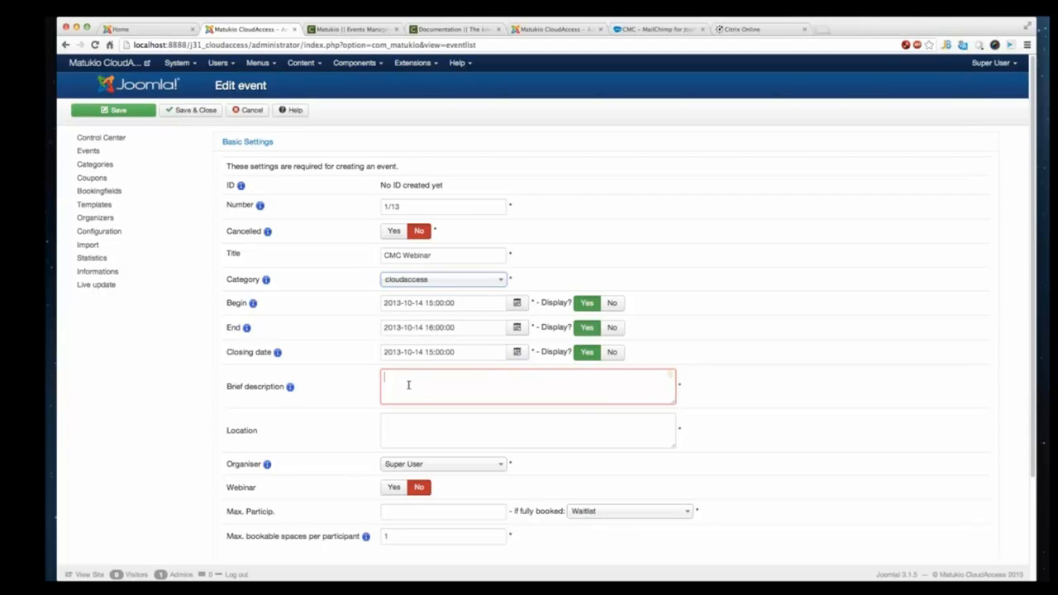
pyautogui.moveTo(473, 352); pyautogui.dragTo(397, 353)
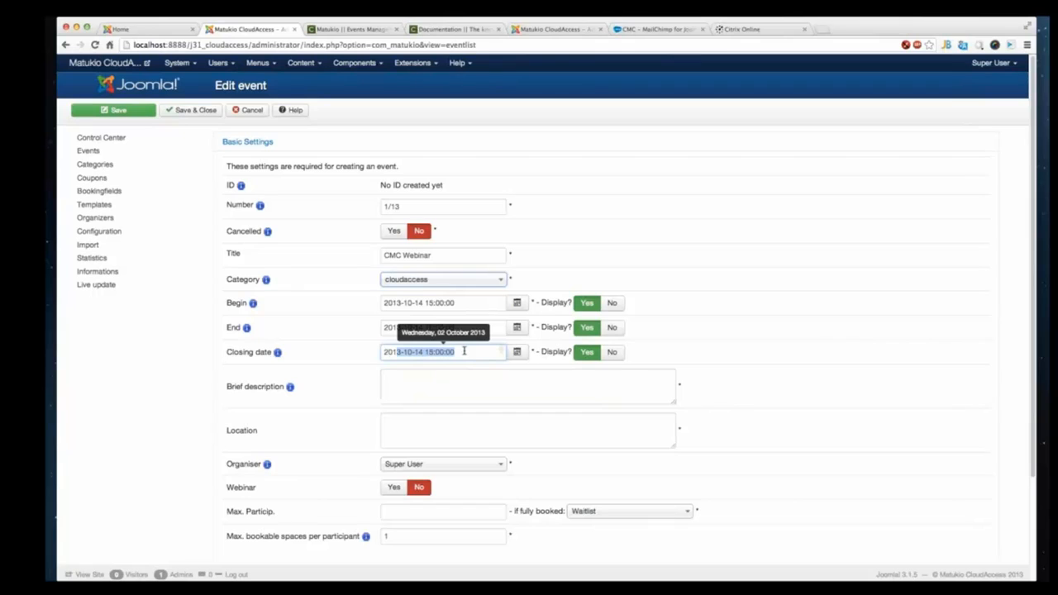
# - Enter the brief description "A webinar about CMC -> Compojoom Mail Chimp for Joomla"
pyautogui.click(421, 401)
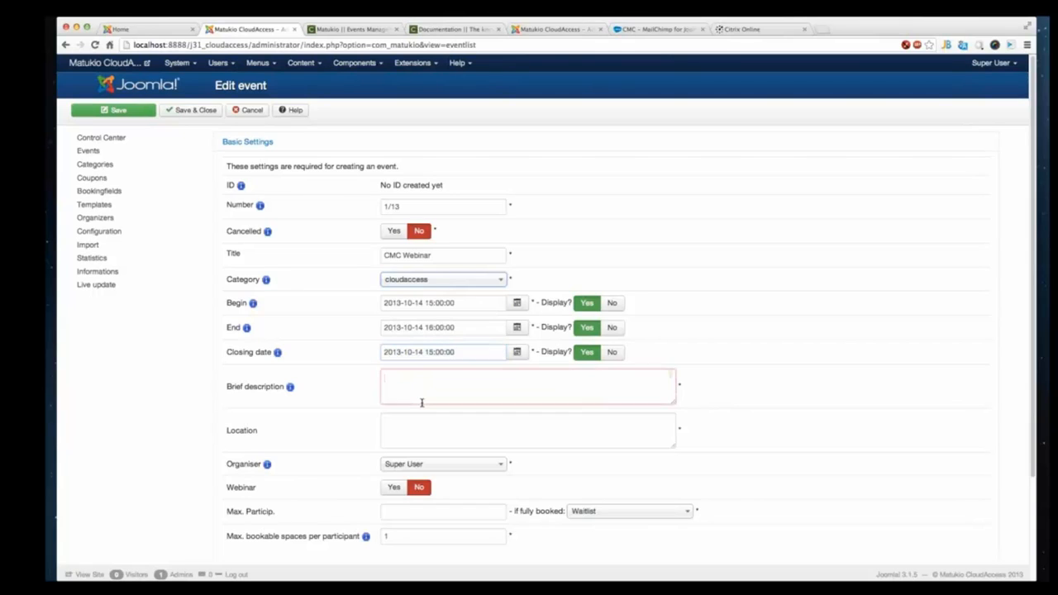
pyautogui.write('A webinar ')
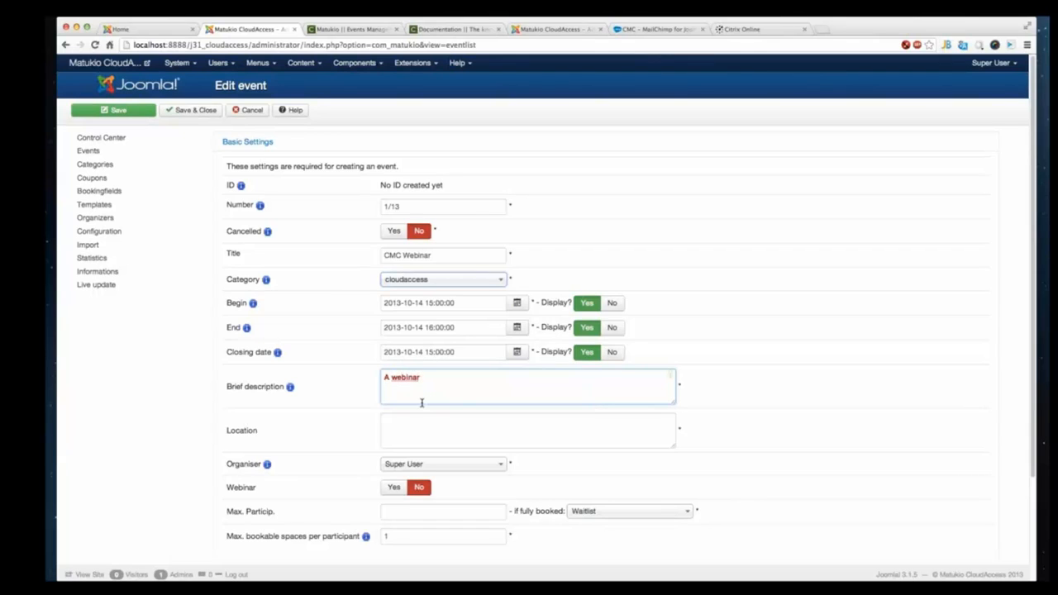
pyautogui.write('about CMC -> Compojoom Mail Ch')
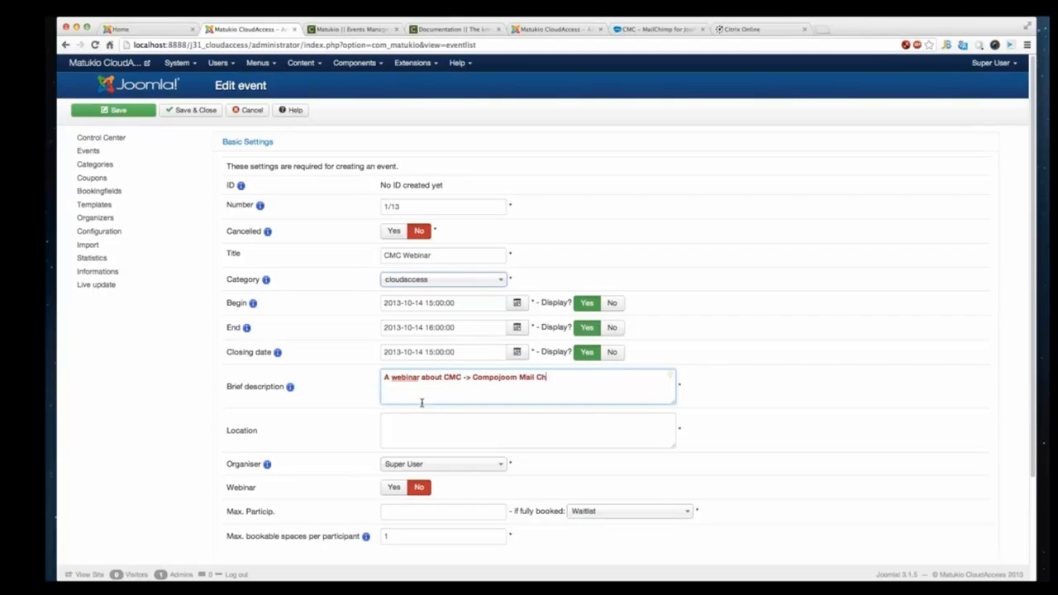
pyautogui.write('imp for Joomla')
# - Set the location to Online and mark the event as a webinar
pyautogui.click(464, 432)
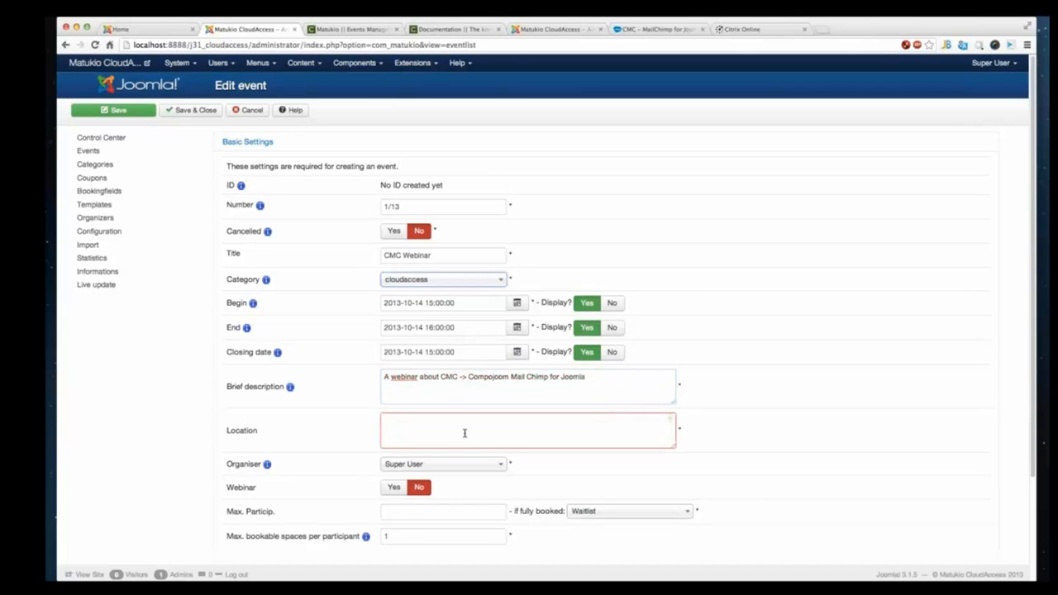
pyautogui.write('Online')
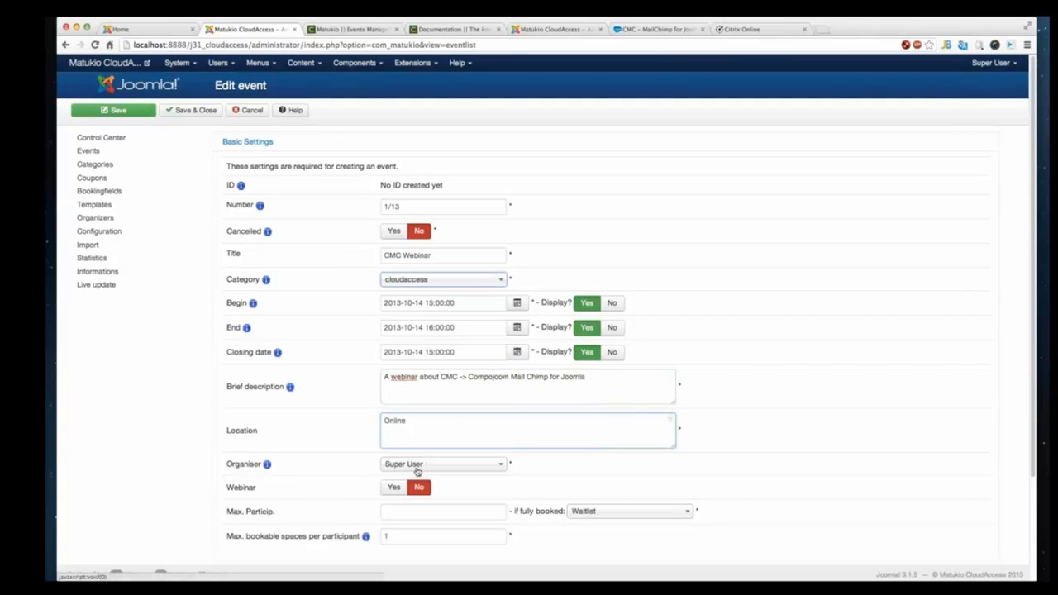
pyautogui.click(393, 487)
pyautogui.scroll(-1, 393, 487)
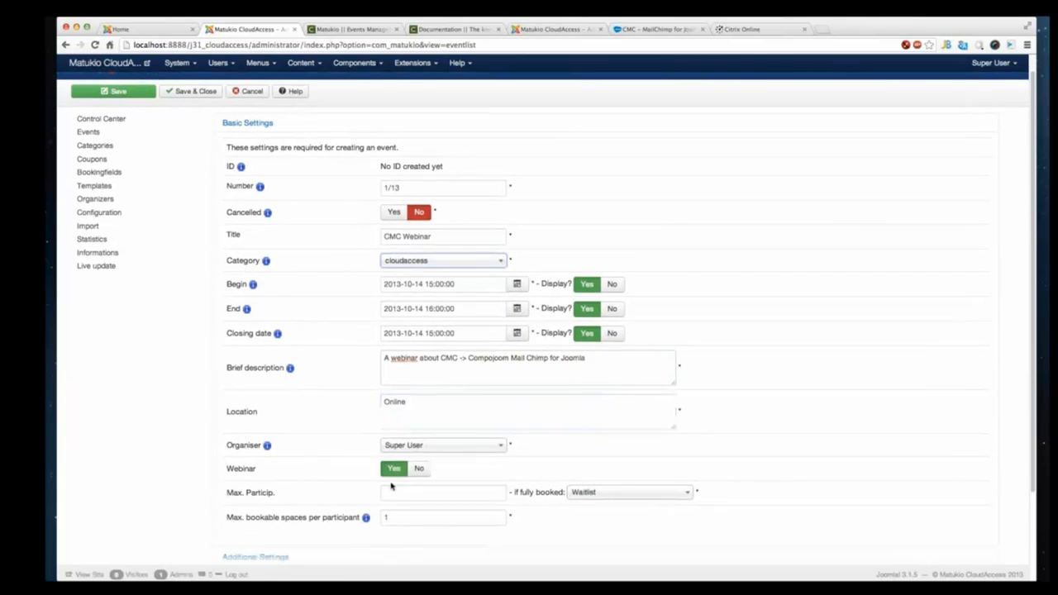
pyautogui.click(487, 449)
pyautogui.click(433, 480)
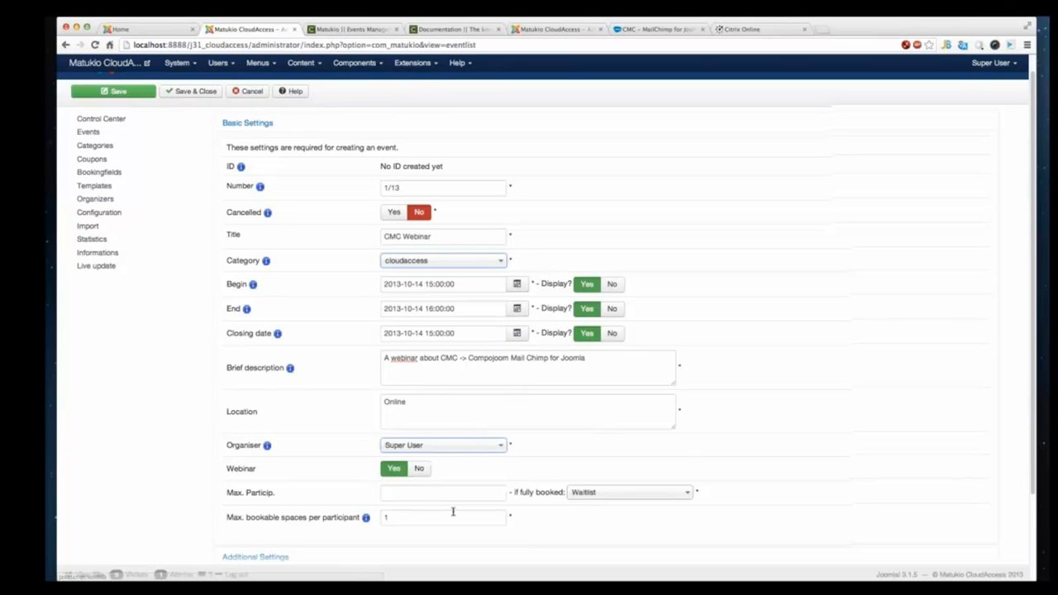
# - Set maximum participants to 500 and maximum bookable spaces per participant to 3
pyautogui.scroll(-3, 453, 512)
pyautogui.moveTo(268, 338)
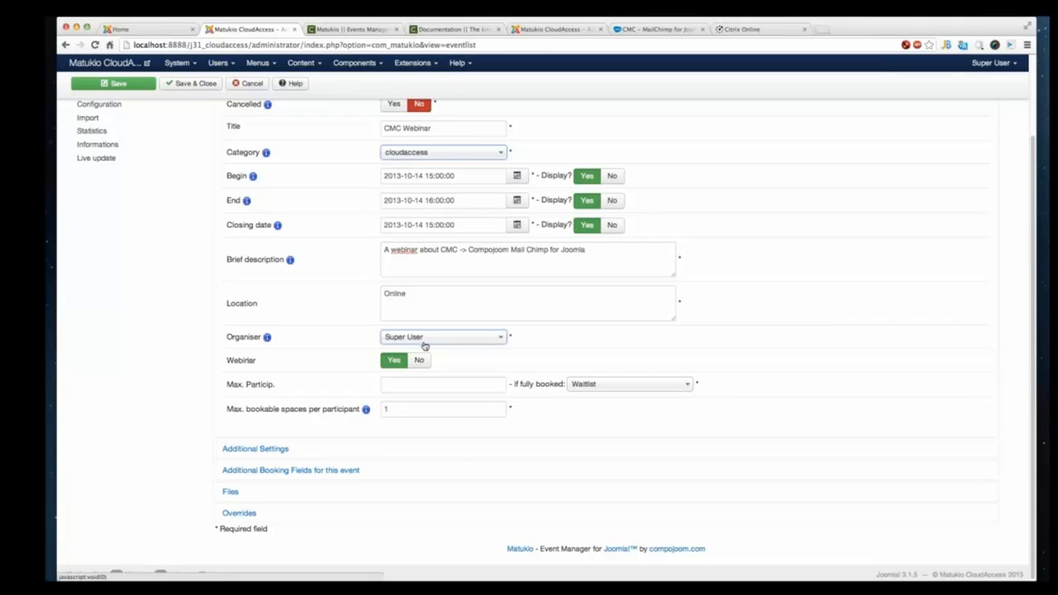
pyautogui.click(446, 391)
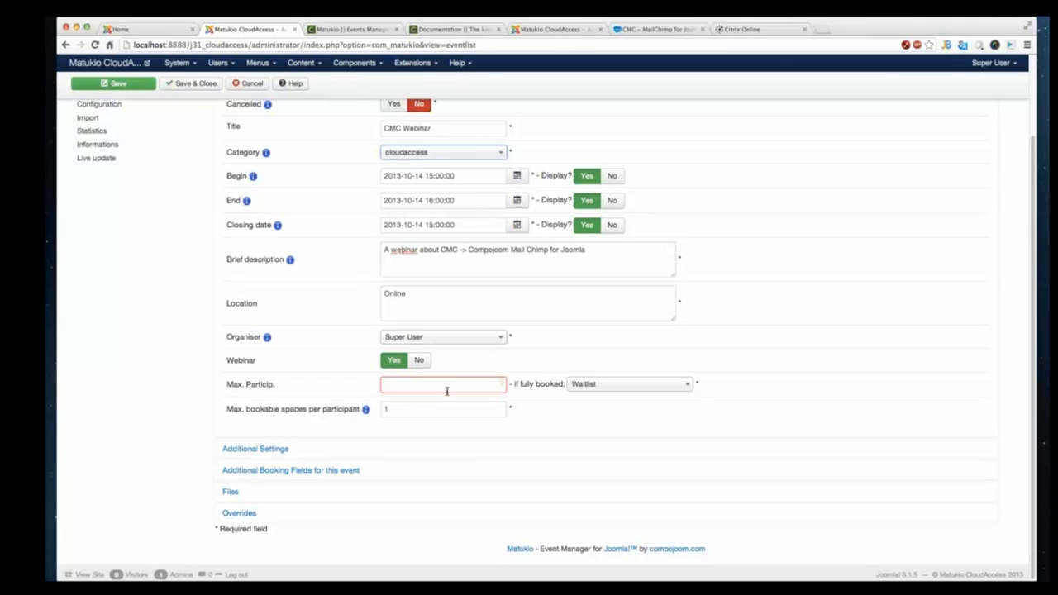
pyautogui.write('50')
pyautogui.click(425, 406)
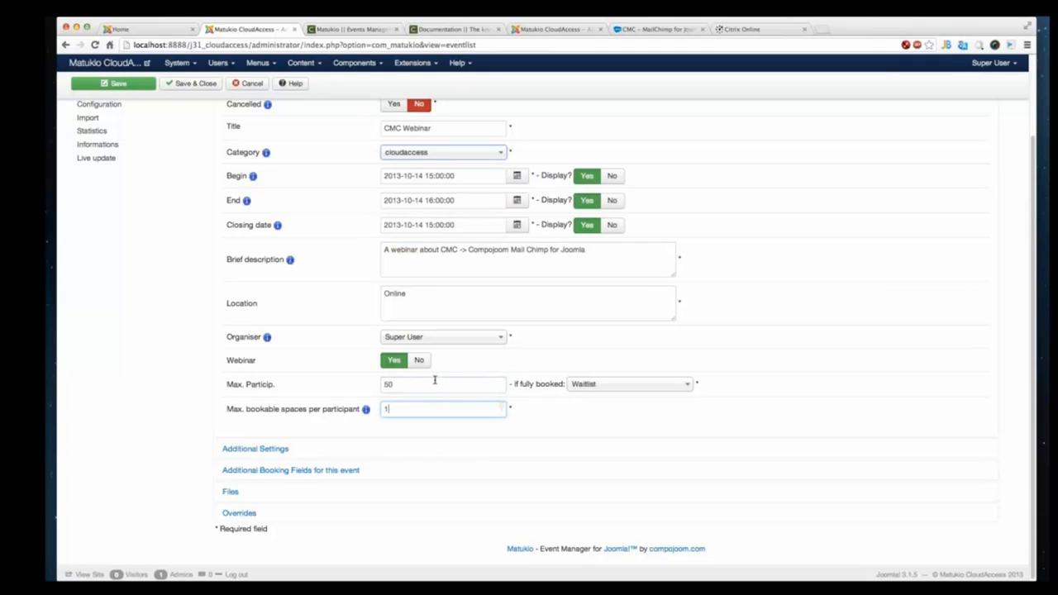
pyautogui.click(435, 382)
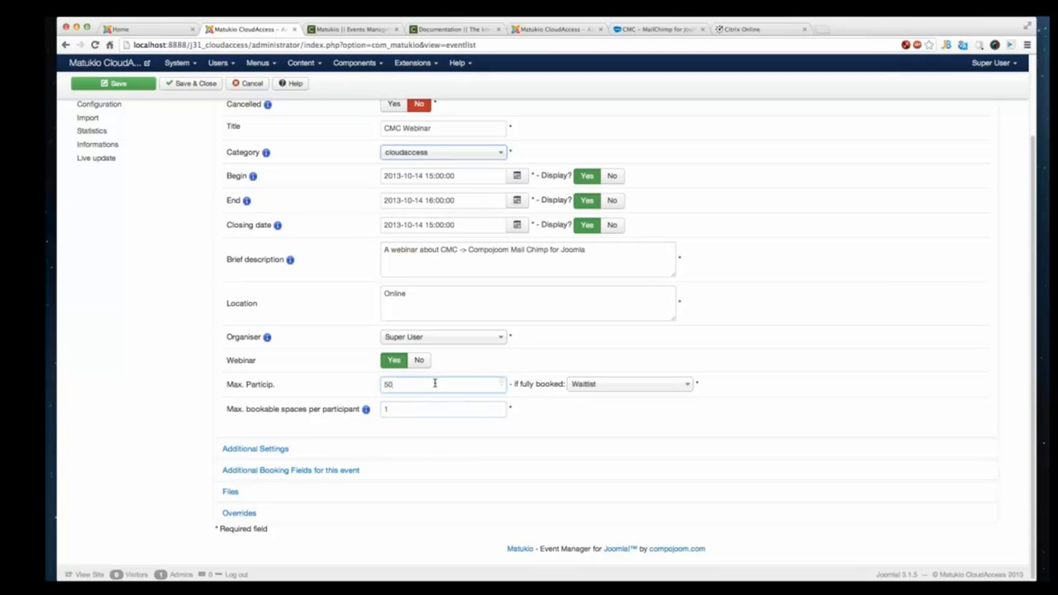
pyautogui.write('0')
pyautogui.click(451, 411)
pyautogui.moveTo(247, 410); pyautogui.dragTo(320, 410)
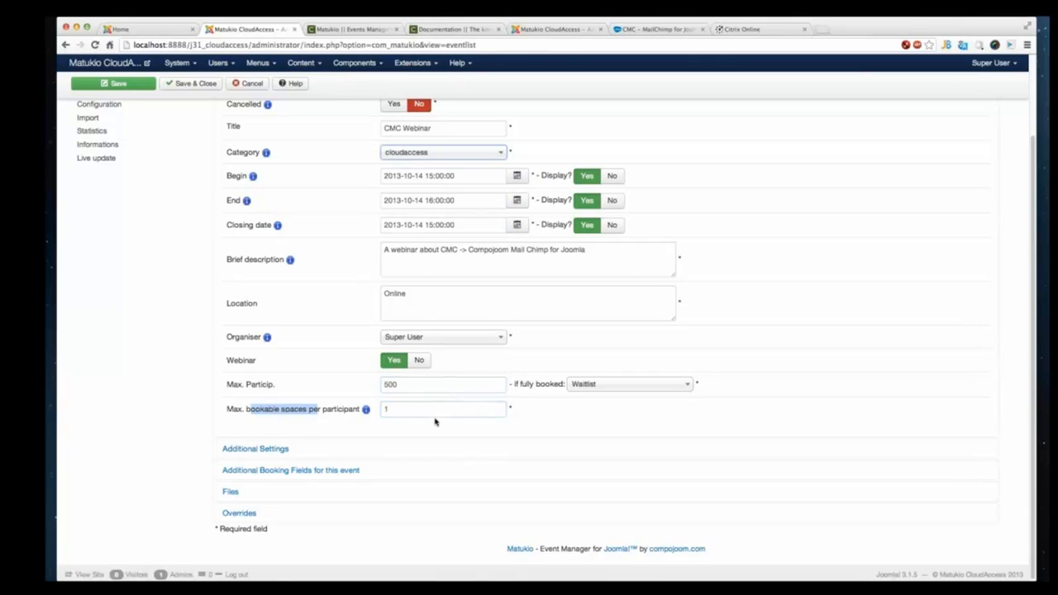
pyautogui.moveTo(435, 421); pyautogui.dragTo(343, 425)
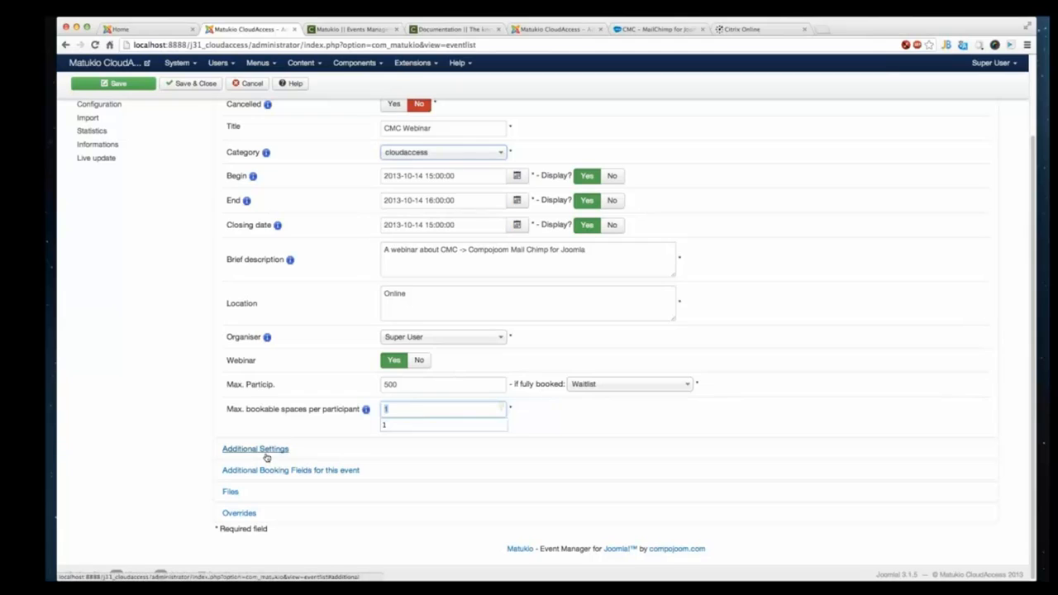
pyautogui.write('3')
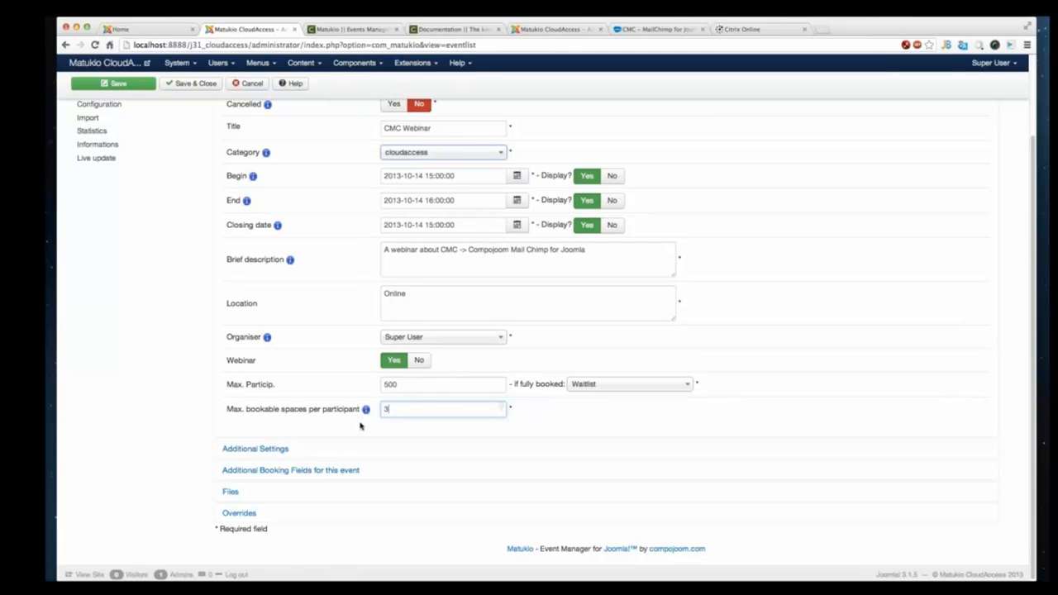
pyautogui.click(441, 392)
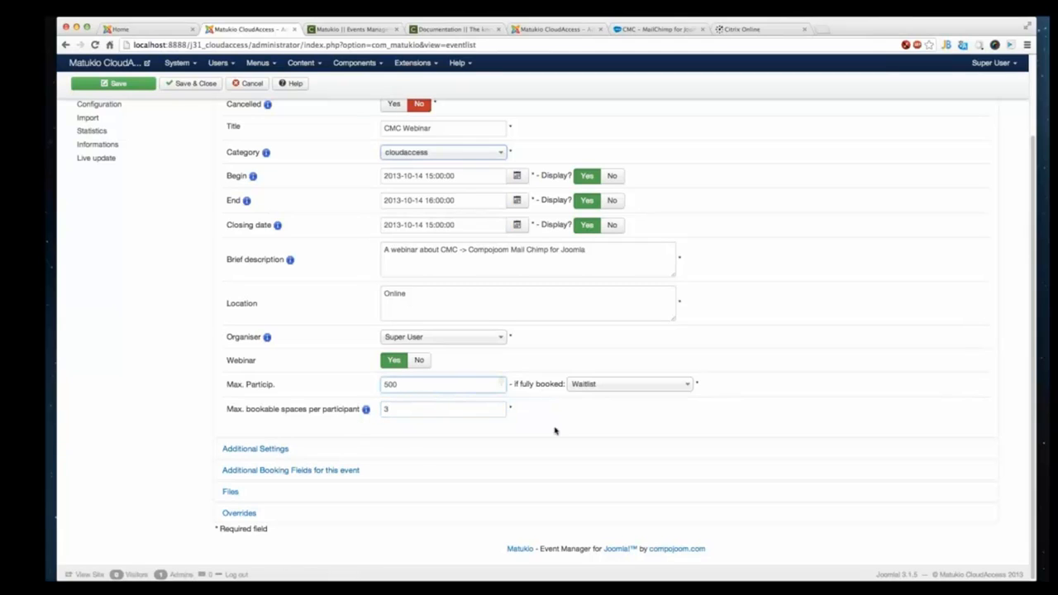
# - Expand the Additional Settings section and examine its description editor and extra event fields
pyautogui.click(600, 386)
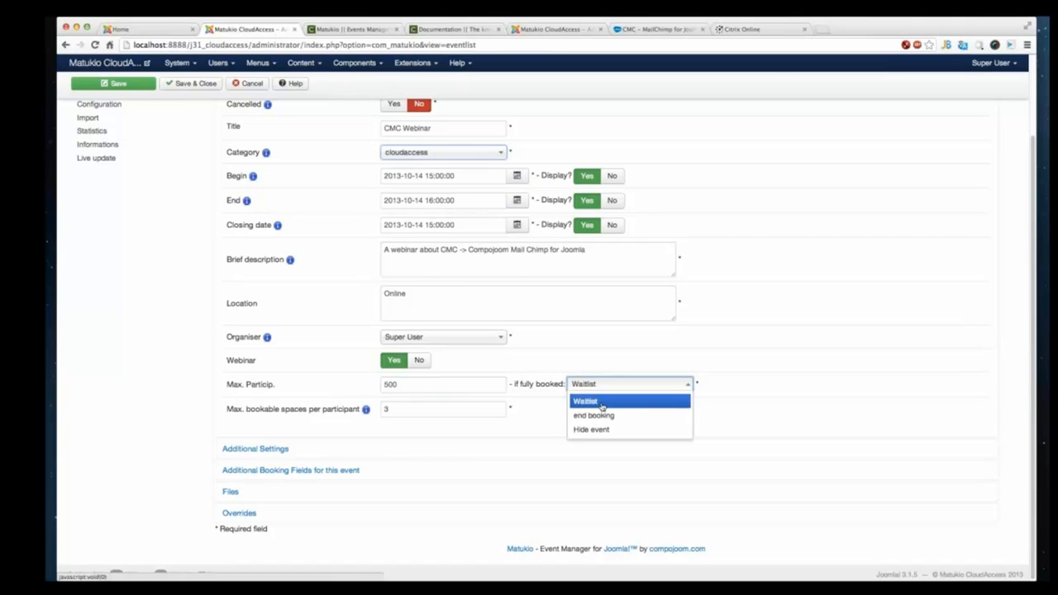
pyautogui.click(305, 445)
pyautogui.click(305, 445)
pyautogui.scroll(-5, 406, 347)
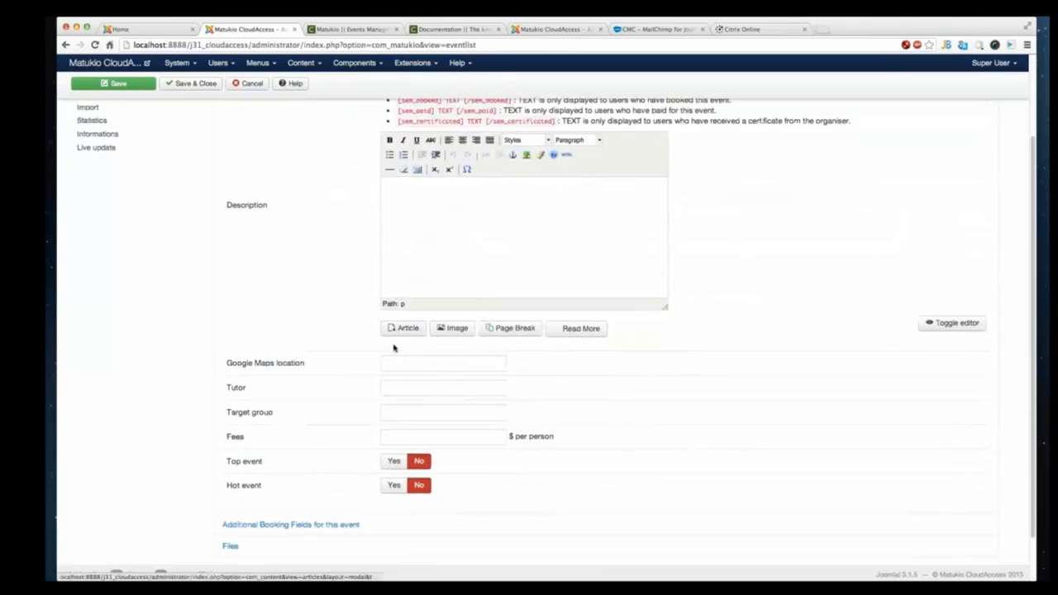
pyautogui.scroll(3, 394, 348)
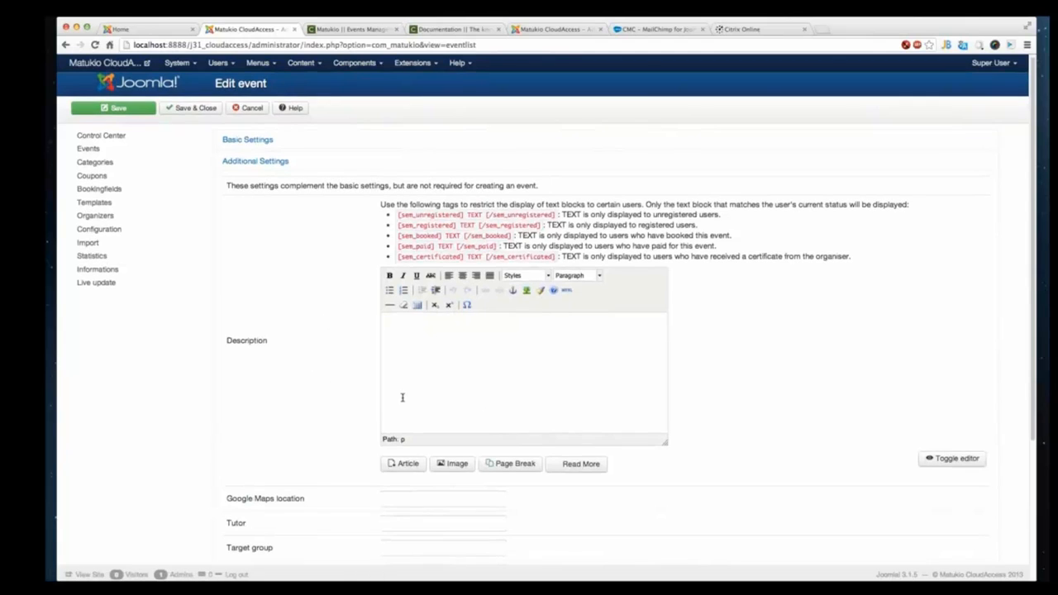
pyautogui.scroll(-2, 280, 421)
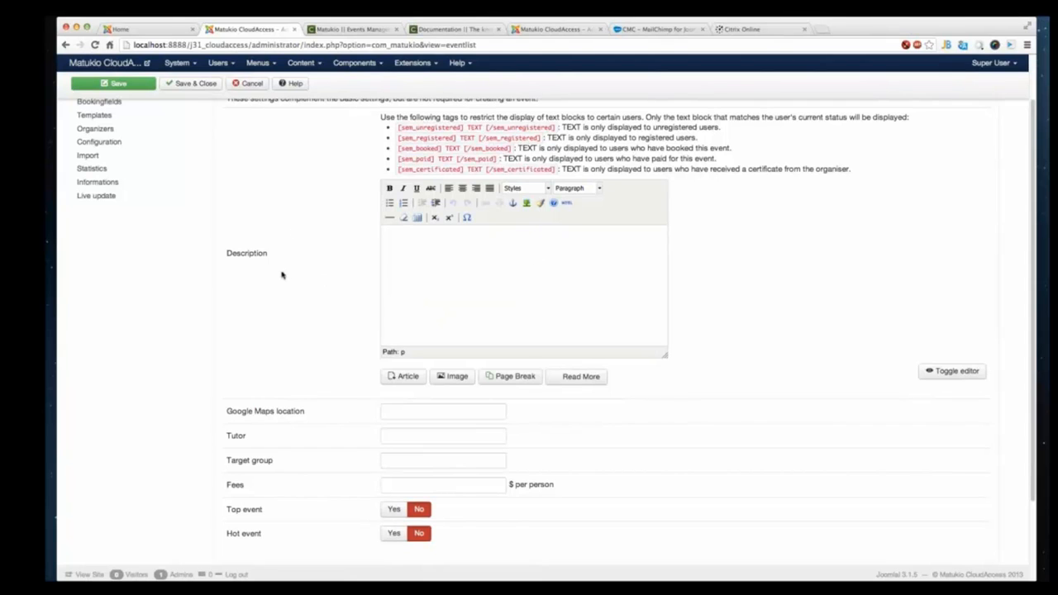
pyautogui.scroll(1, 281, 275)
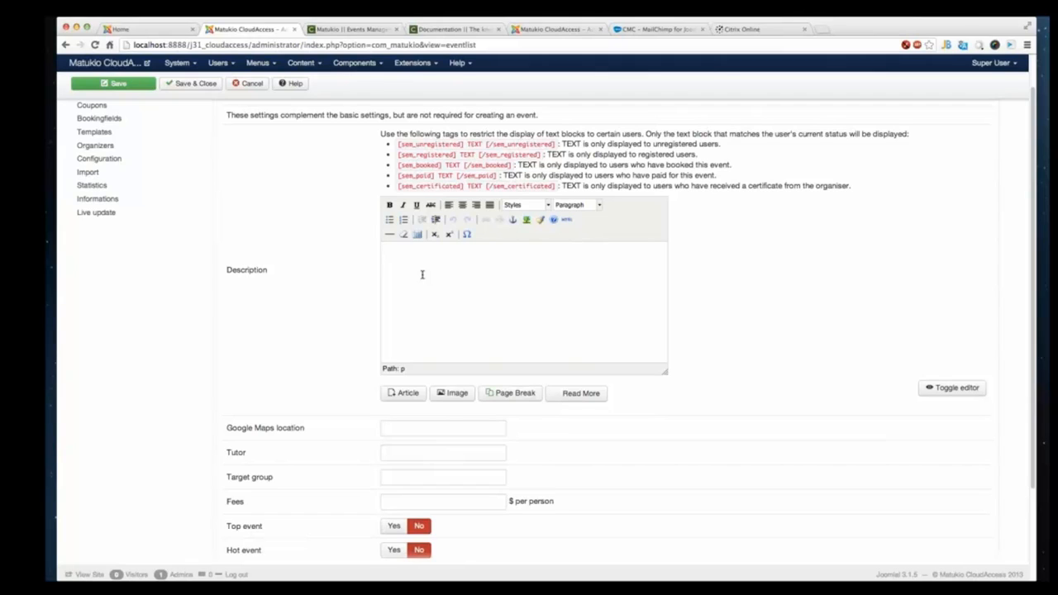
# - Copy the unregistered-users tag into the description and replace its TEXT with "Please register before booking to easily get your certificate later"
pyautogui.moveTo(398, 145); pyautogui.dragTo(555, 145)
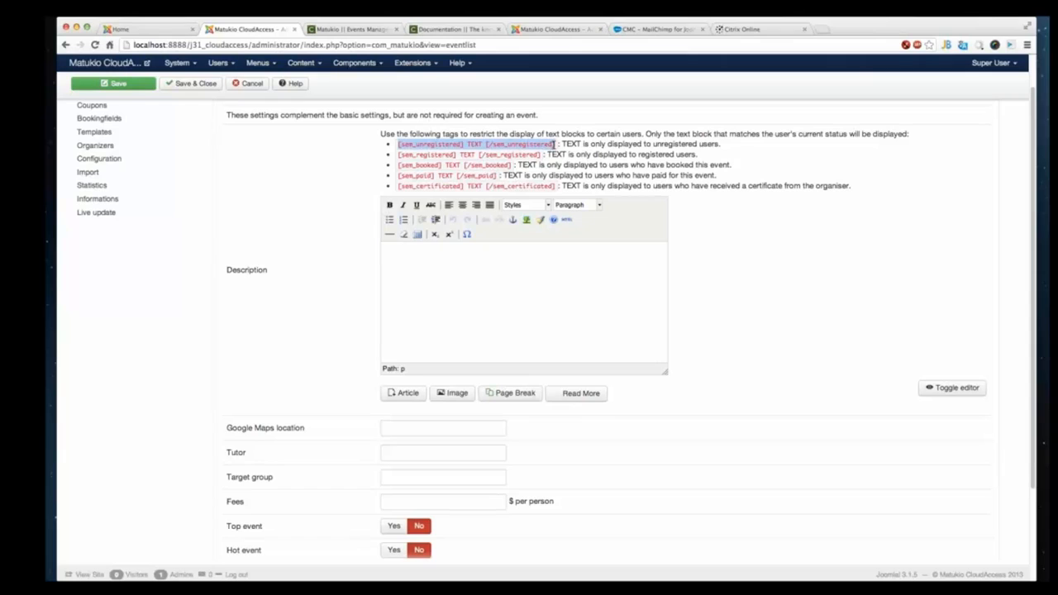
pyautogui.hotkey('ctrl', 'c')
pyautogui.click(458, 262)
pyautogui.hotkey('ctrl', 'v')
pyautogui.doubleClick(463, 251)
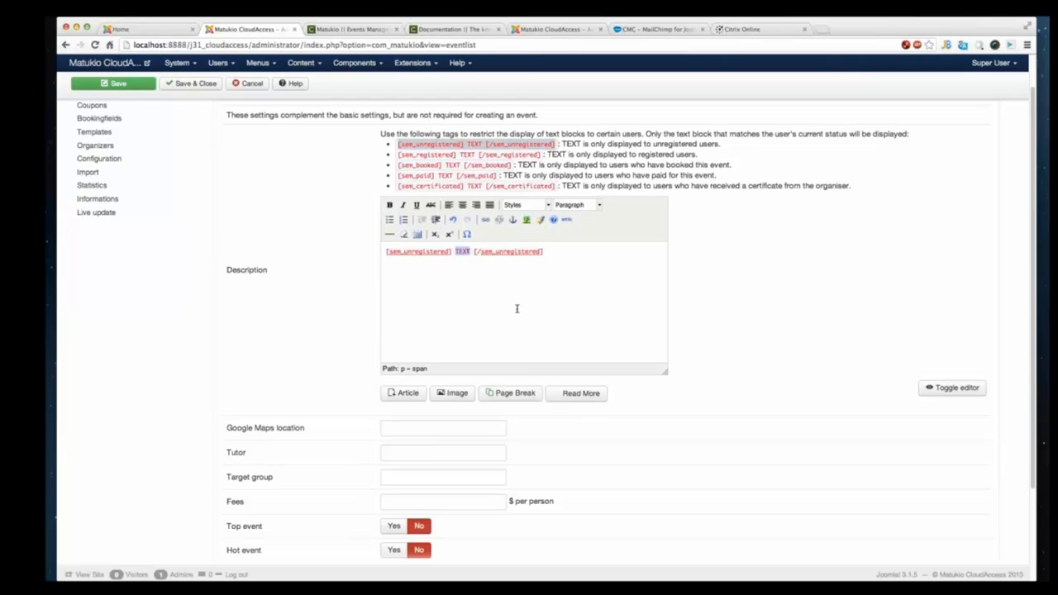
pyautogui.press('BackSpace')
pyautogui.press('BackSpace')
pyautogui.write('Please reg')
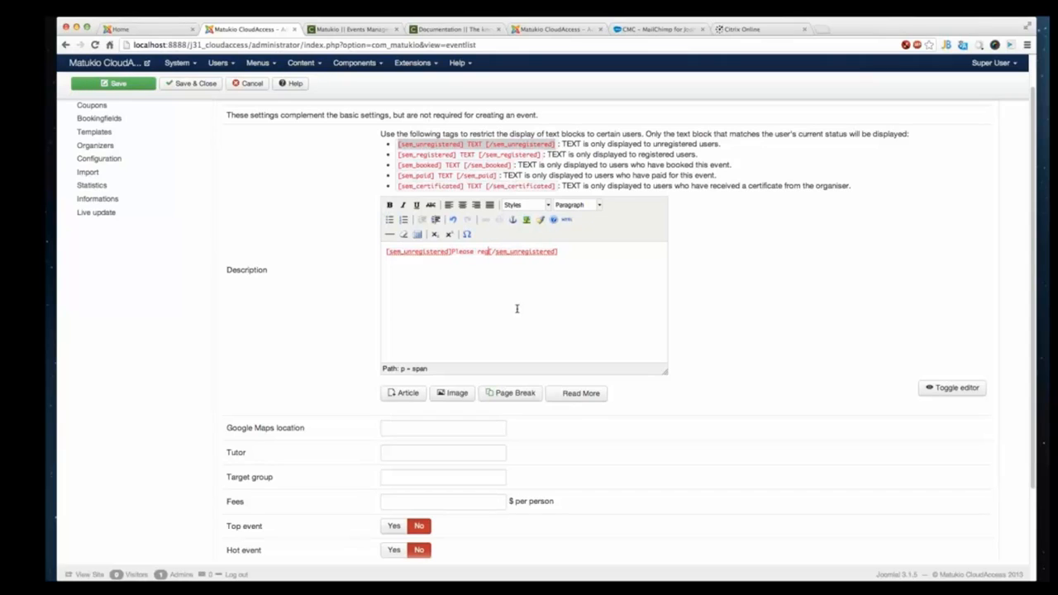
pyautogui.write('ister fore ')
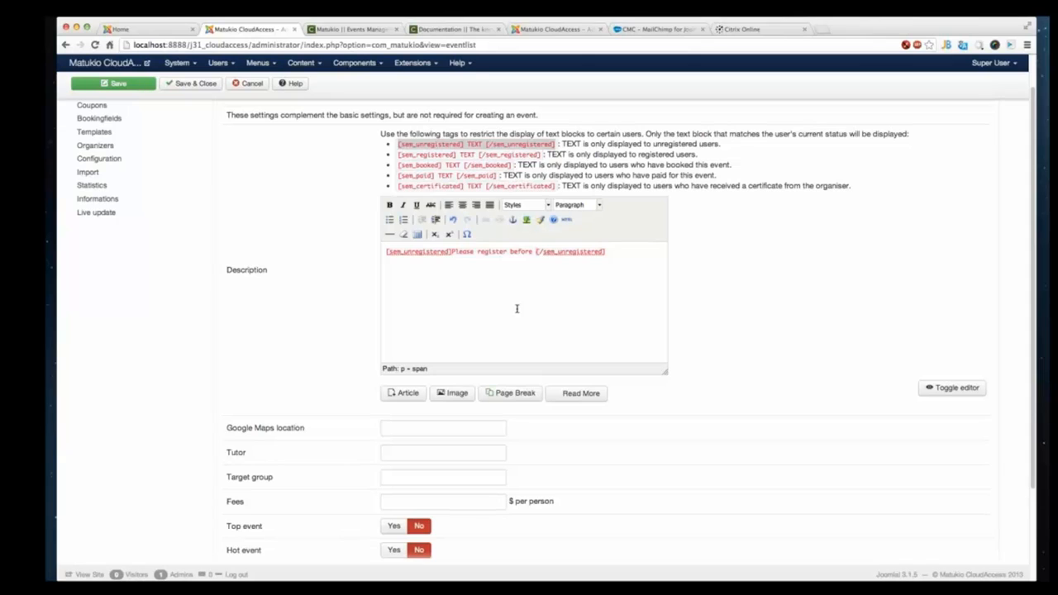
pyautogui.write('bookin')
pyautogui.write('g s')
pyautogui.write('o ge')
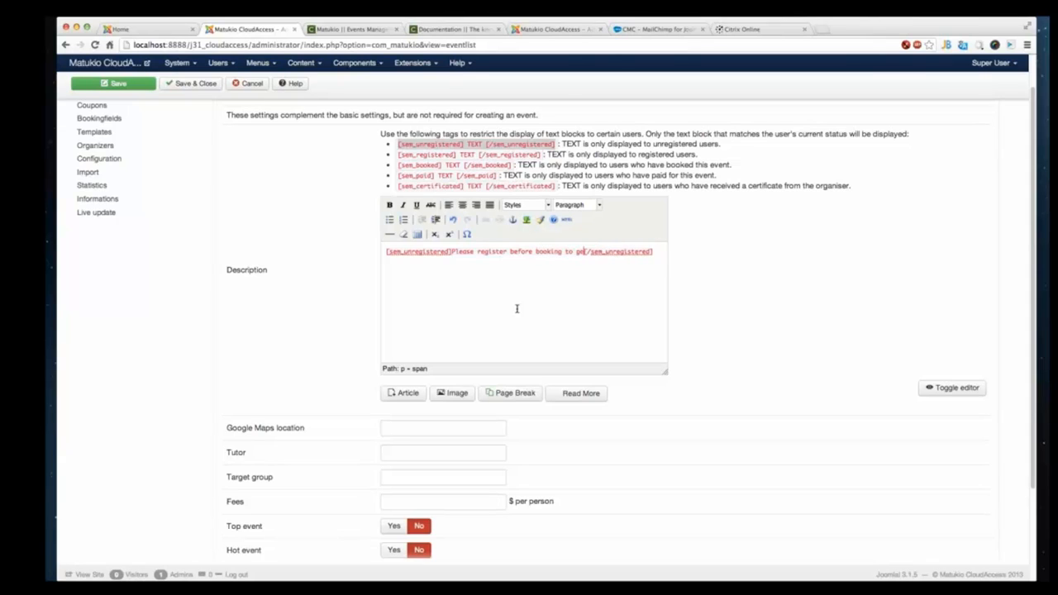
pyautogui.write('sily get your sc')
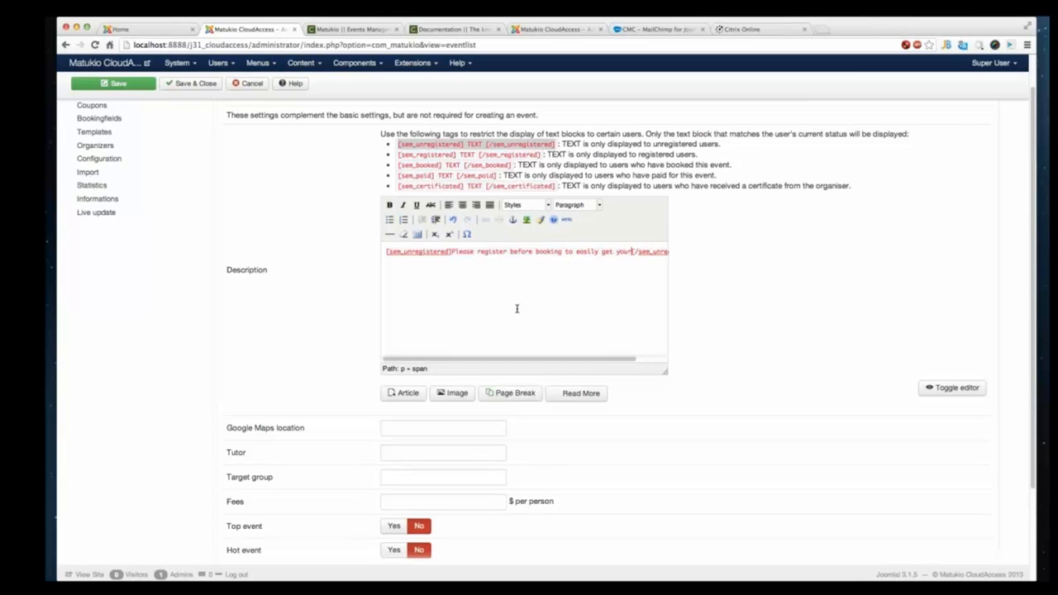
pyautogui.press('BackSpace')
pyautogui.press('BackSpace')
pyautogui.write('certificate later')
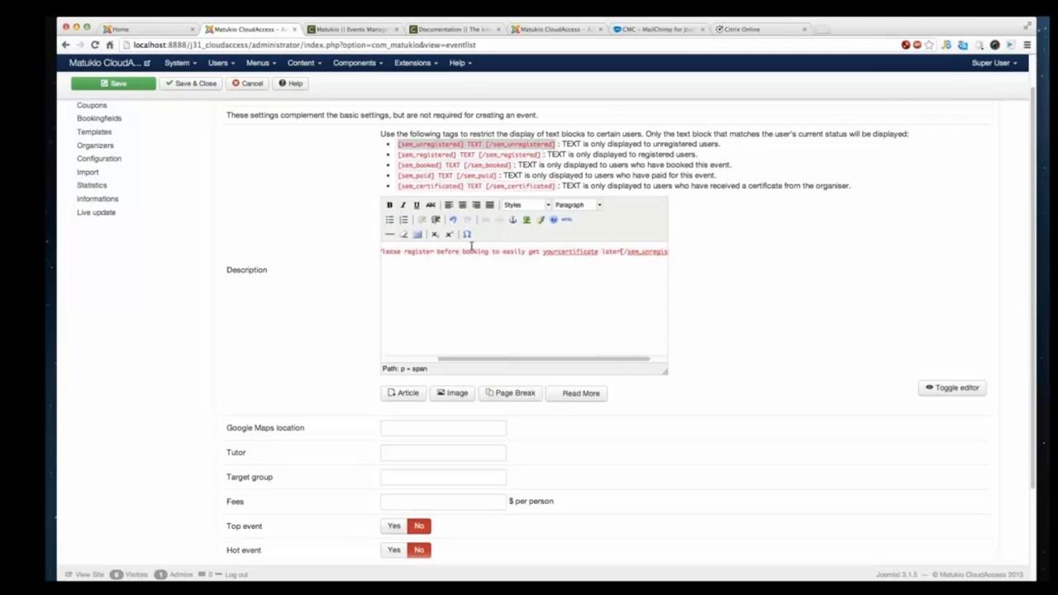
# - Enlarge the description editor and add a new paragraph "A nice description of the upcoming CMC Event!" below the registration notice
pyautogui.moveTo(666, 372); pyautogui.dragTo(666, 457)
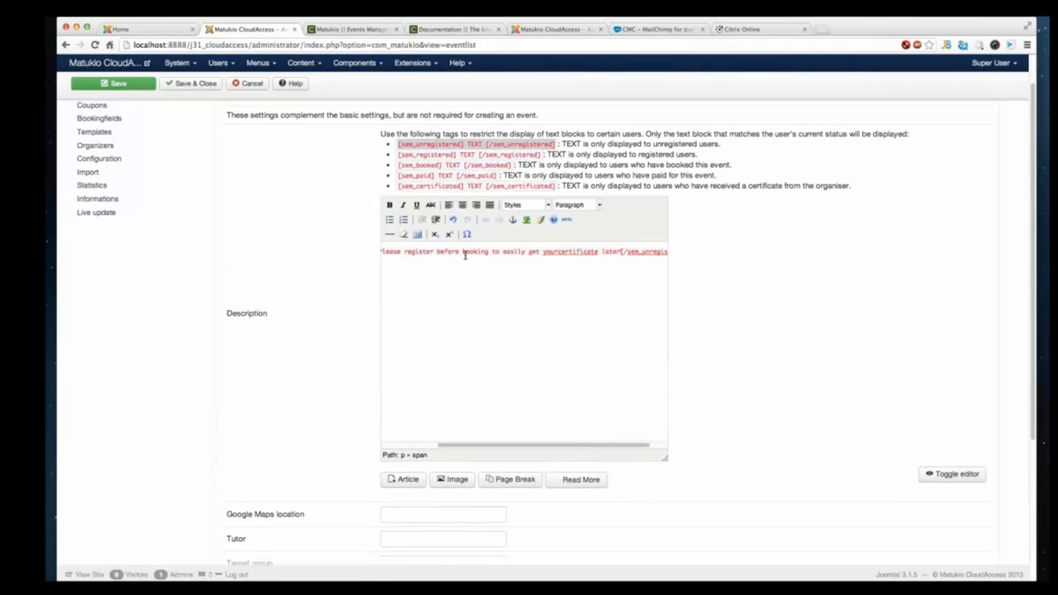
pyautogui.click(503, 252)
pyautogui.hotkey('shift', 'Return')
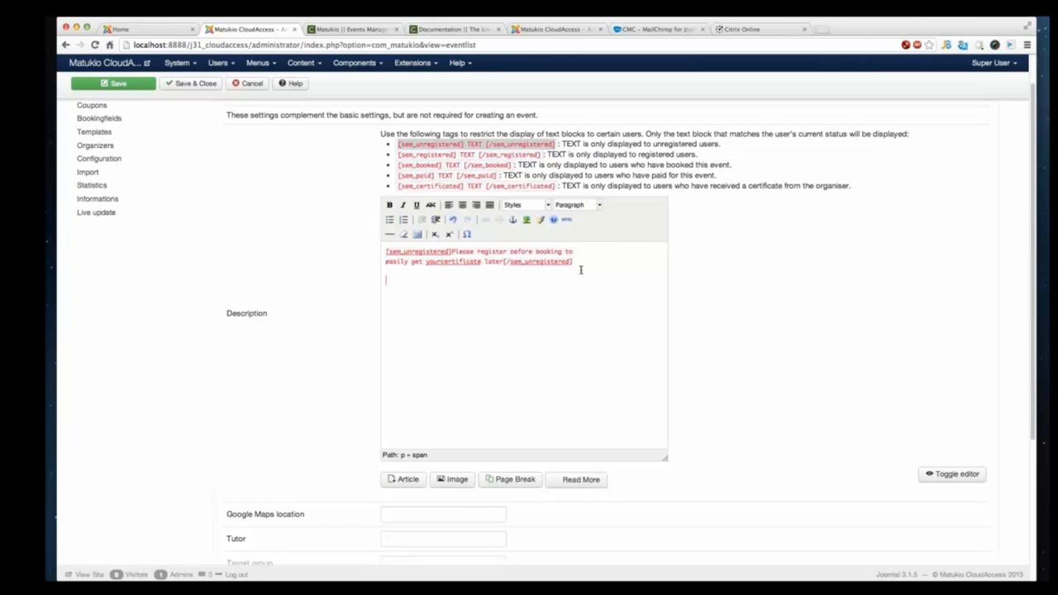
pyautogui.write('grea')
pyautogui.press('BackSpace')
pyautogui.press('BackSpace')
pyautogui.press('BackSpace')
pyautogui.press('BackSpace')
pyautogui.click(566, 220)
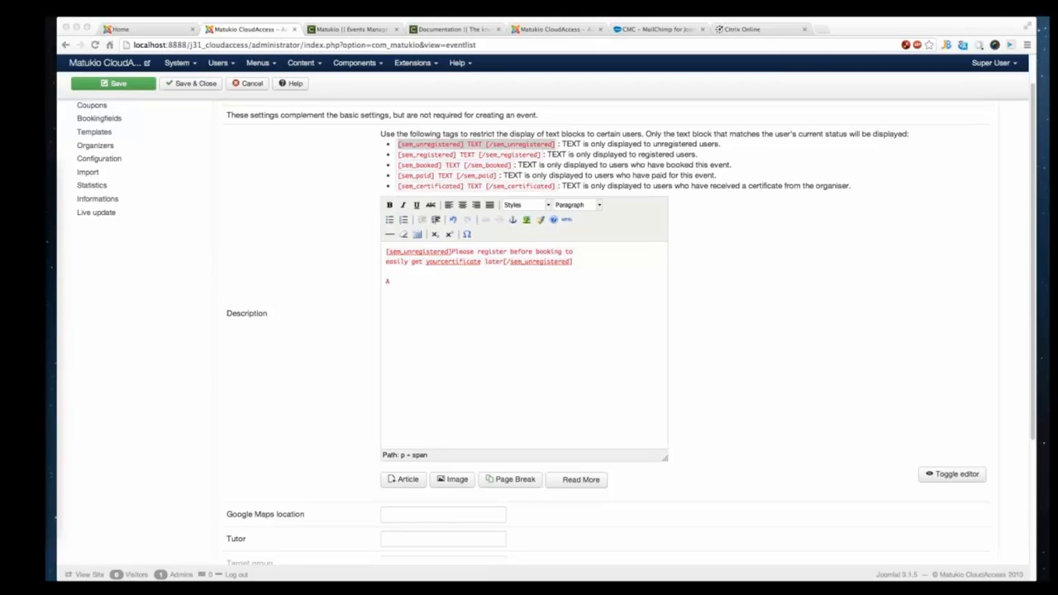
pyautogui.click(453, 286)
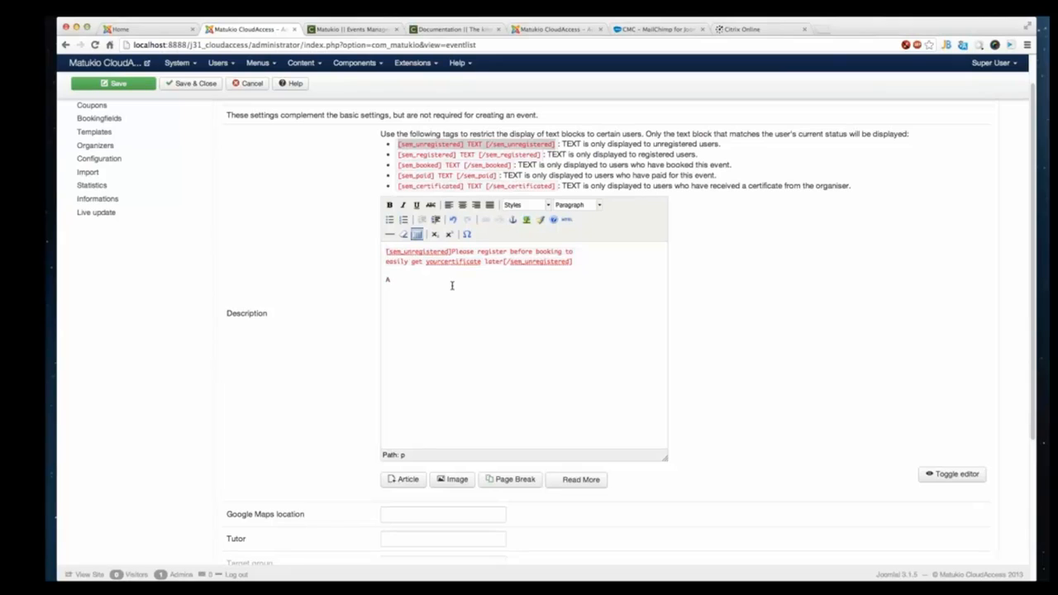
pyautogui.press('BackSpace')
pyautogui.write('A nice description of the upcoming CMC event')
pyautogui.tripleClick(585, 261)
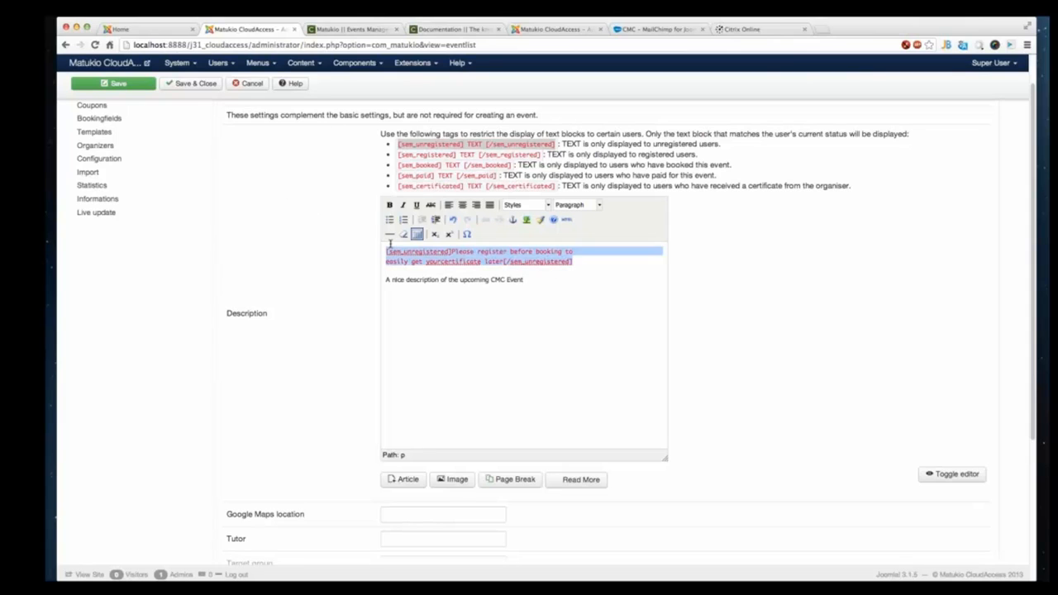
pyautogui.click(383, 287)
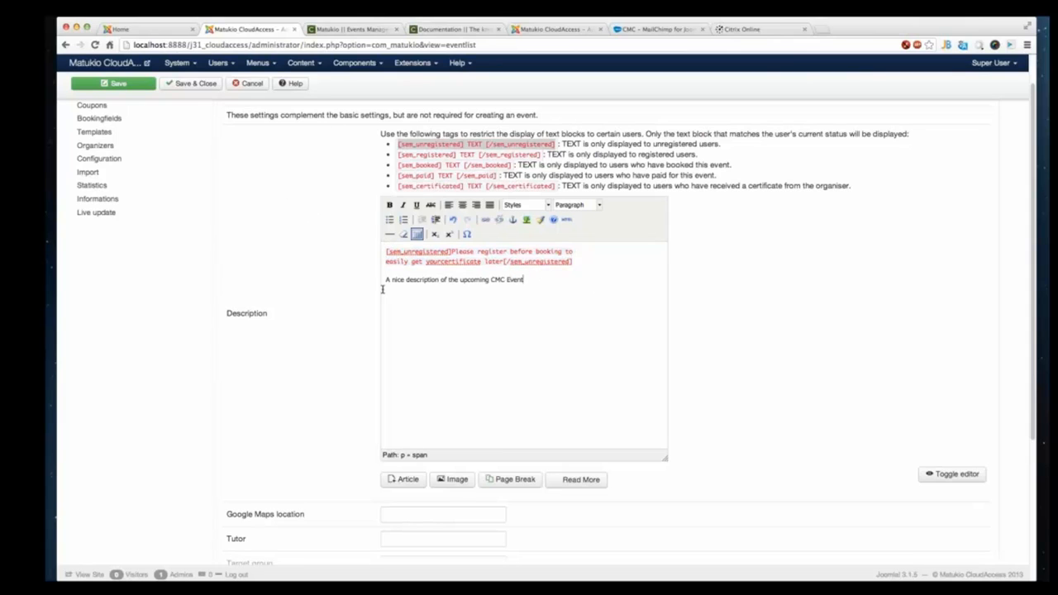
pyautogui.moveTo(381, 279); pyautogui.dragTo(544, 286)
pyautogui.click(546, 286)
pyautogui.press('Return')
pyautogui.moveTo(400, 175); pyautogui.dragTo(500, 175)
pyautogui.click(437, 298)
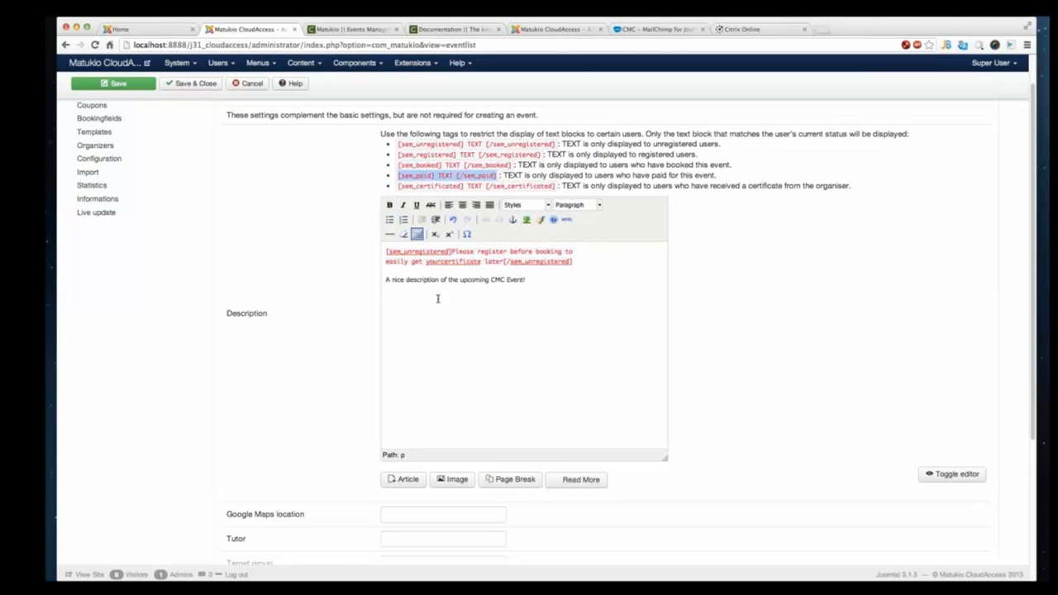
pyautogui.hotkey('ctrl', 'v')
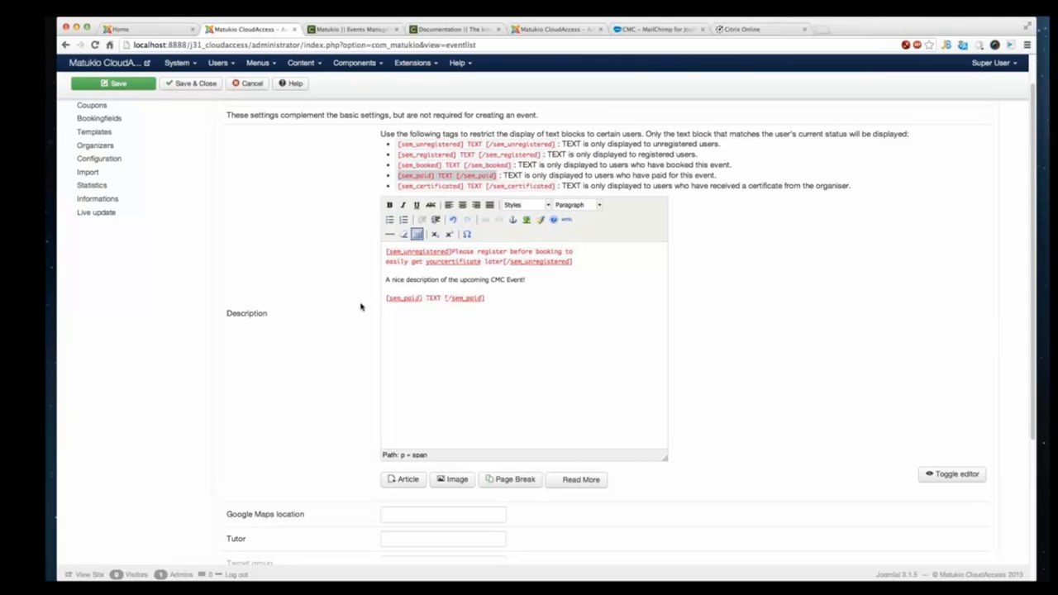
pyautogui.moveTo(485, 297); pyautogui.dragTo(366, 289)
pyautogui.press('BackSpace')
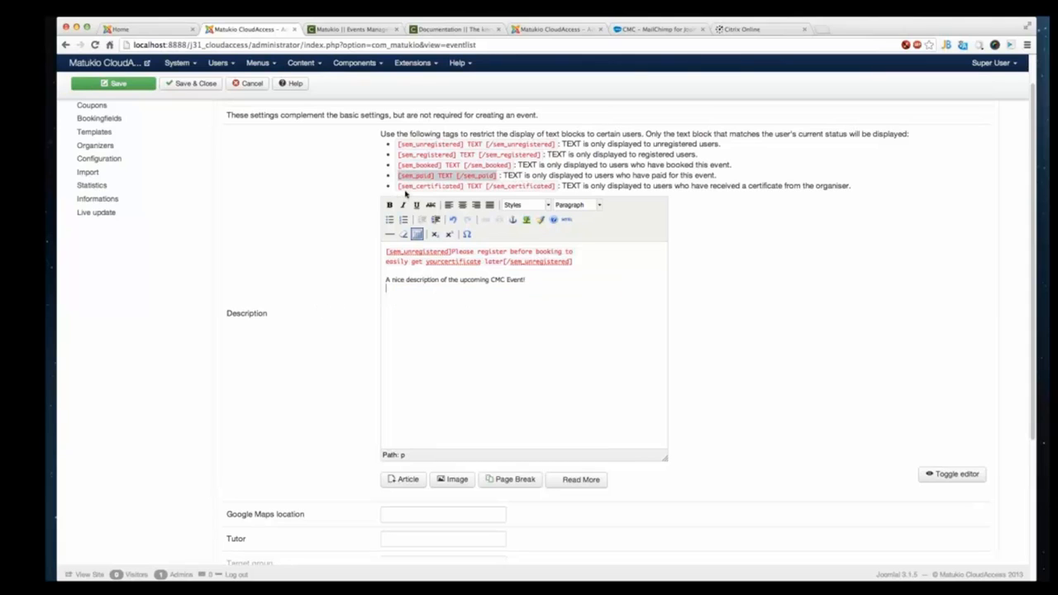
pyautogui.moveTo(398, 155); pyautogui.dragTo(539, 155)
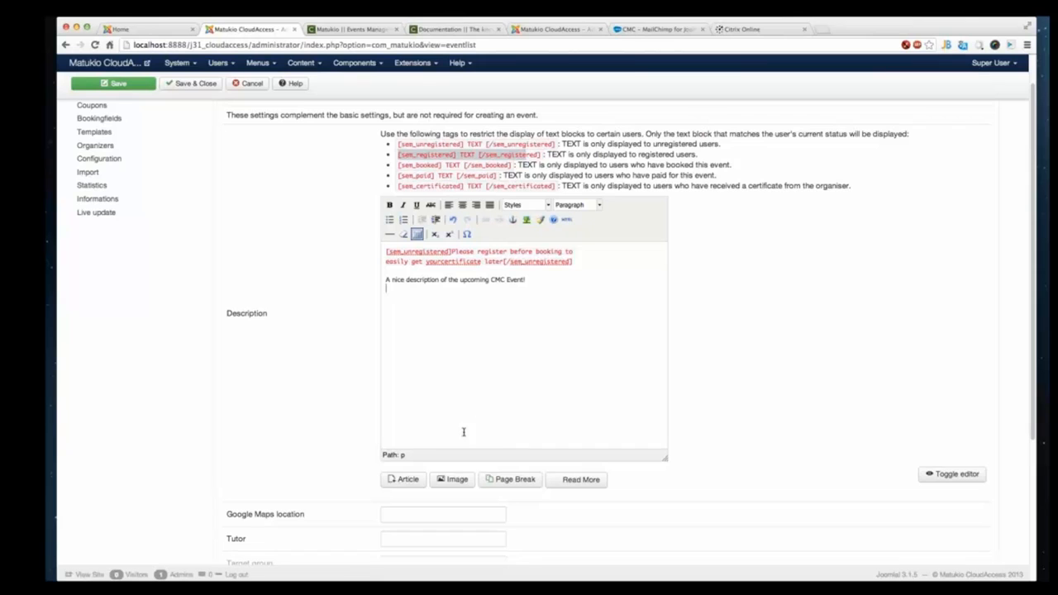
# - Copy the CMC webinar page content from the CloudAccess browser tab into the event description
pyautogui.scroll(-3, 425, 309)
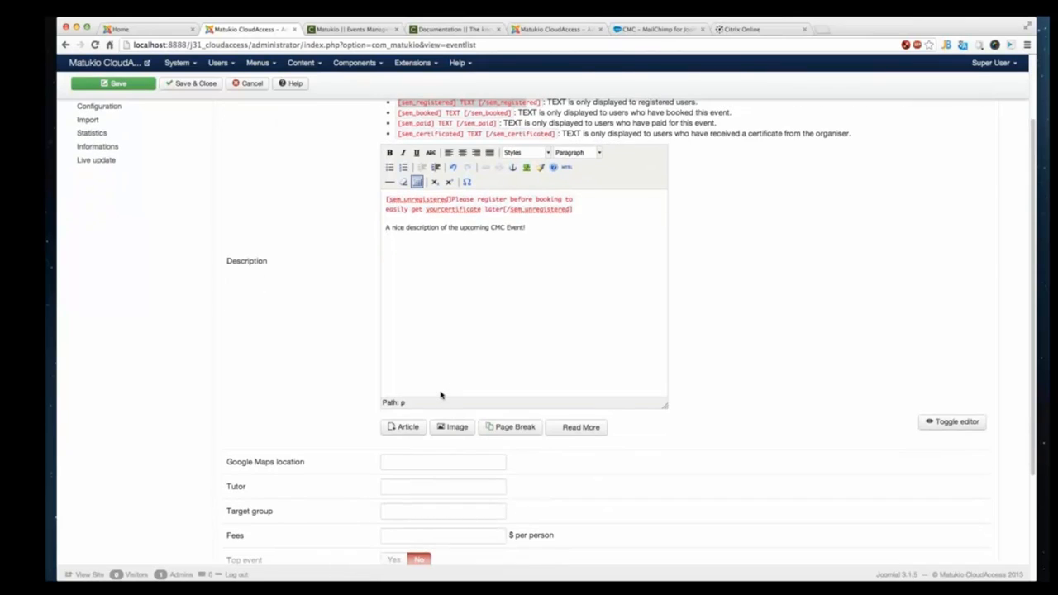
pyautogui.scroll(-2, 463, 314)
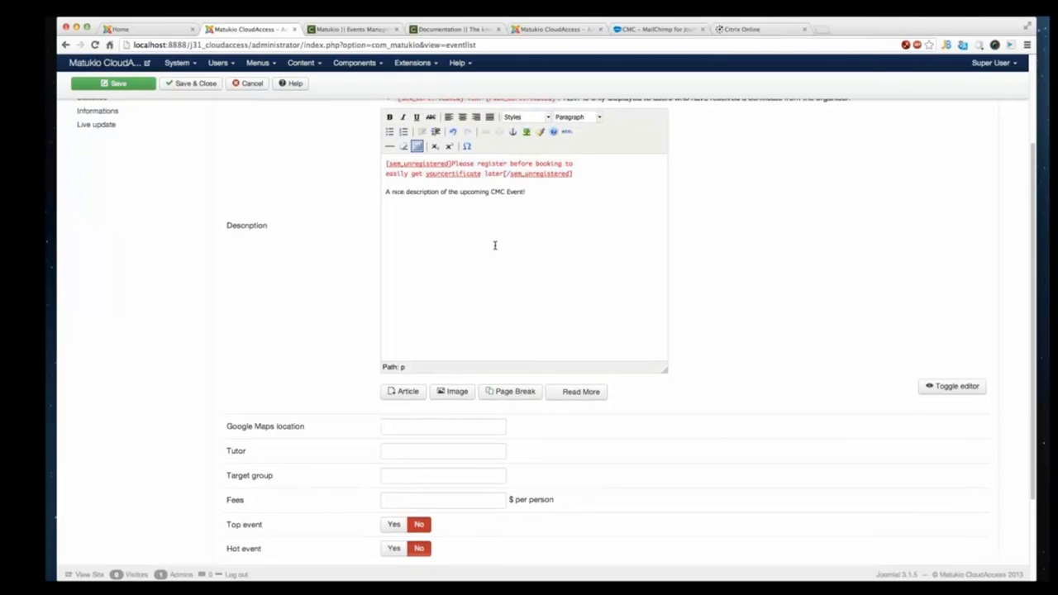
pyautogui.click(621, 32)
pyautogui.scroll(-5, 285, 577)
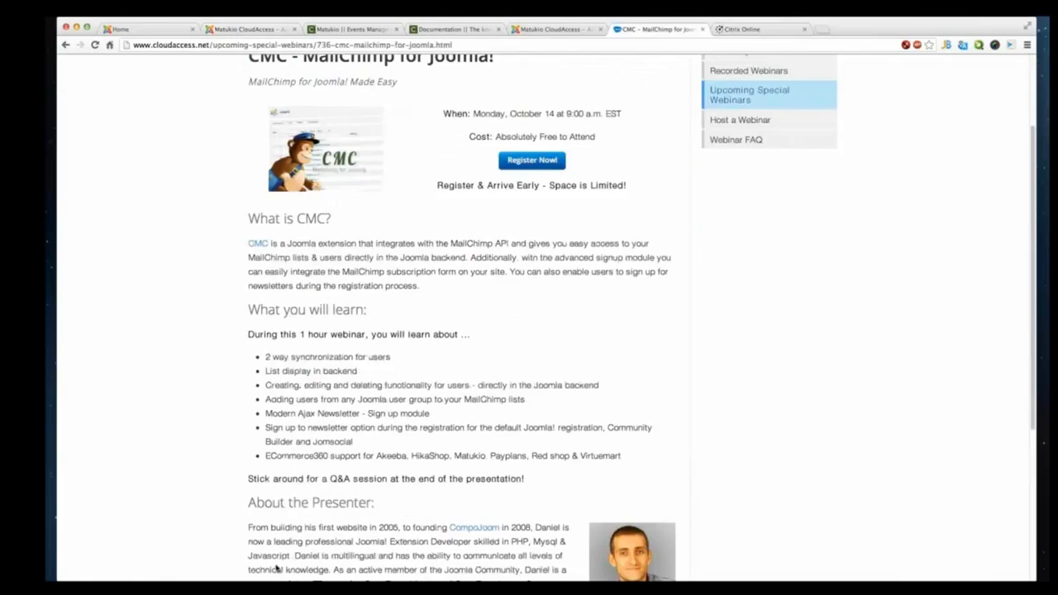
pyautogui.scroll(1, 237, 338)
pyautogui.moveTo(248, 90); pyautogui.dragTo(540, 445)
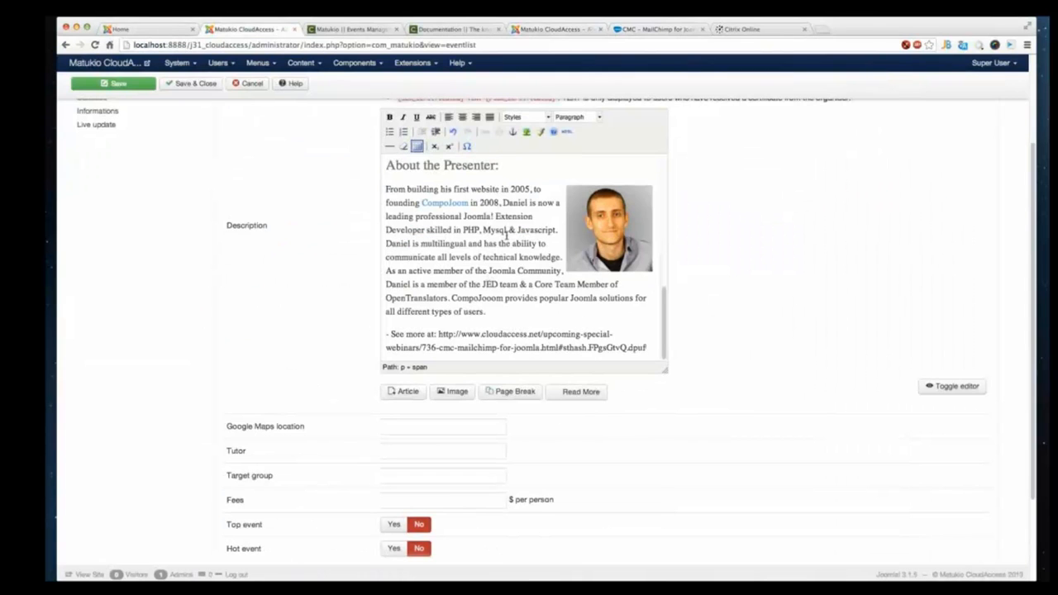
pyautogui.scroll(10, 506, 235)
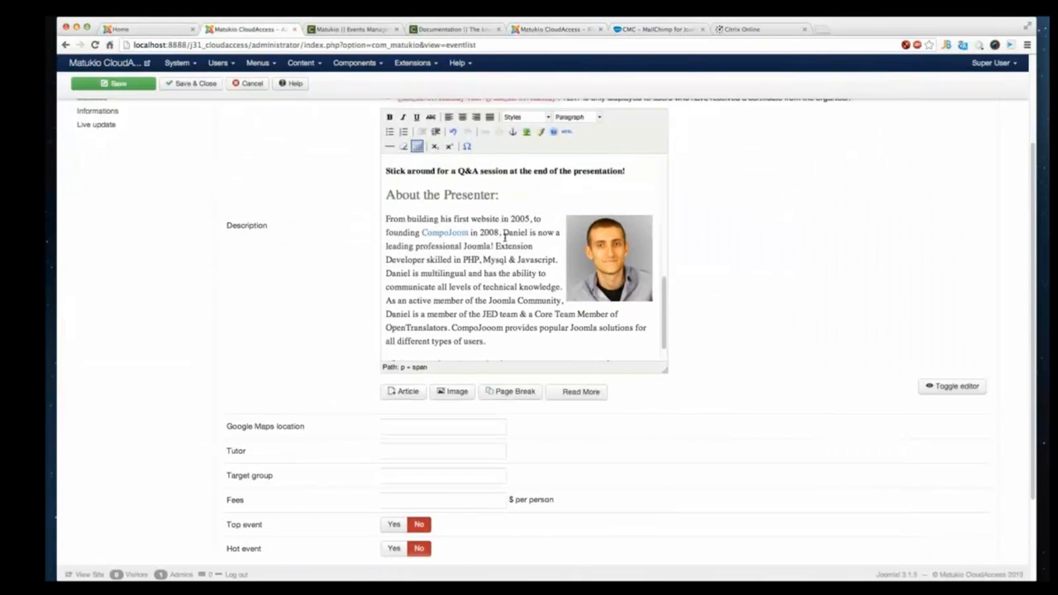
pyautogui.scroll(3, 505, 231)
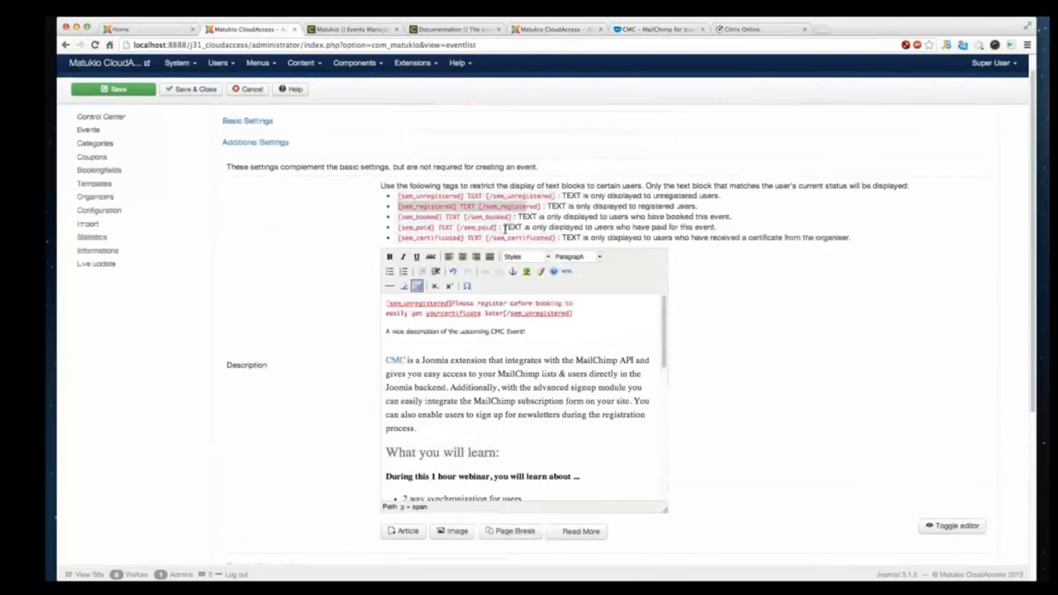
# - Enter the presenter's full name as the event's tutor
pyautogui.scroll(-5, 514, 368)
pyautogui.scroll(-10, 514, 368)
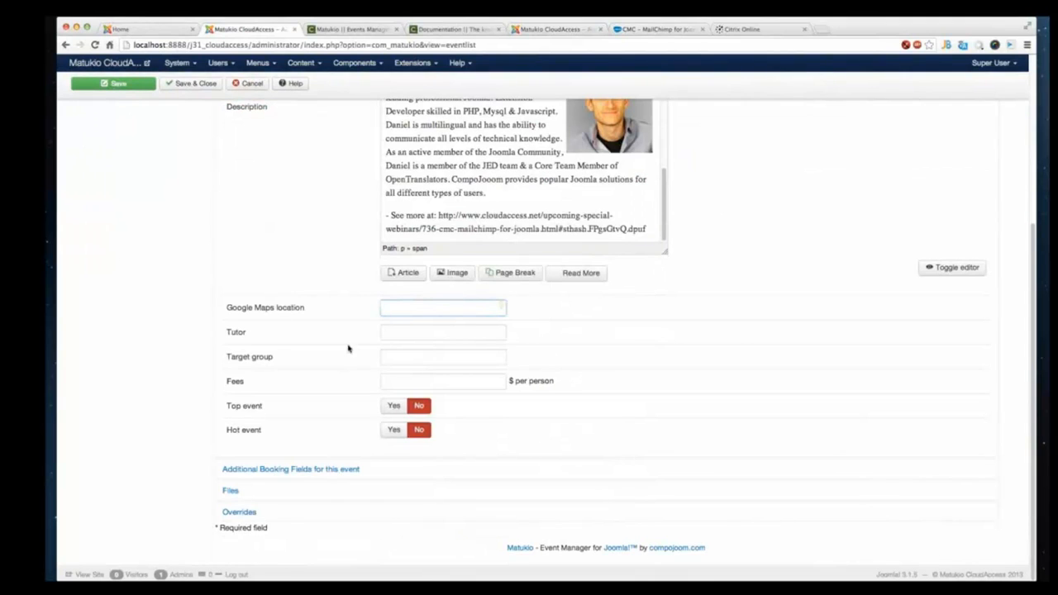
pyautogui.moveTo(307, 309); pyautogui.dragTo(233, 307)
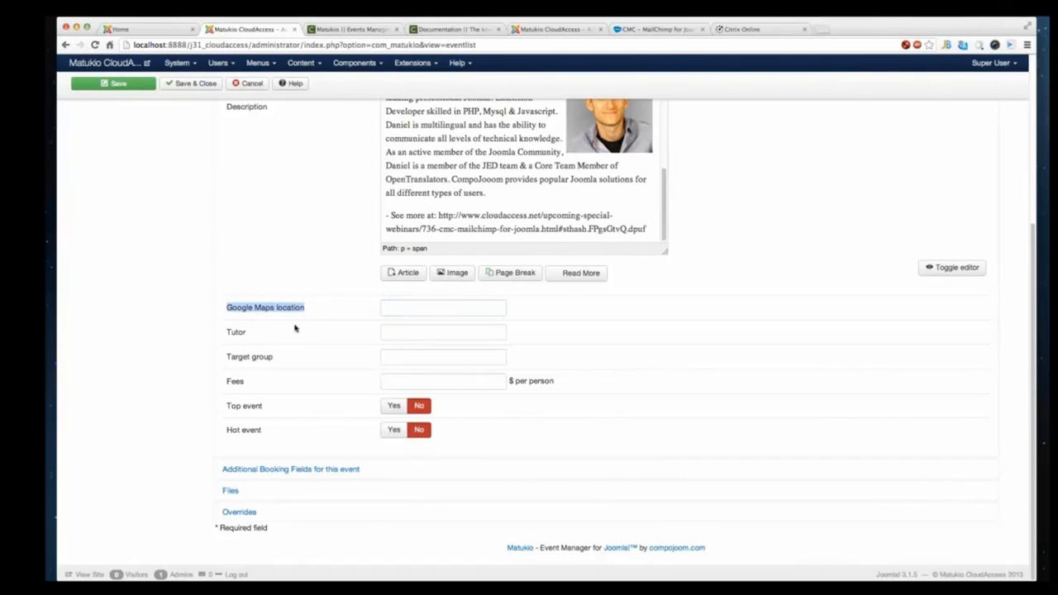
pyautogui.click(418, 334)
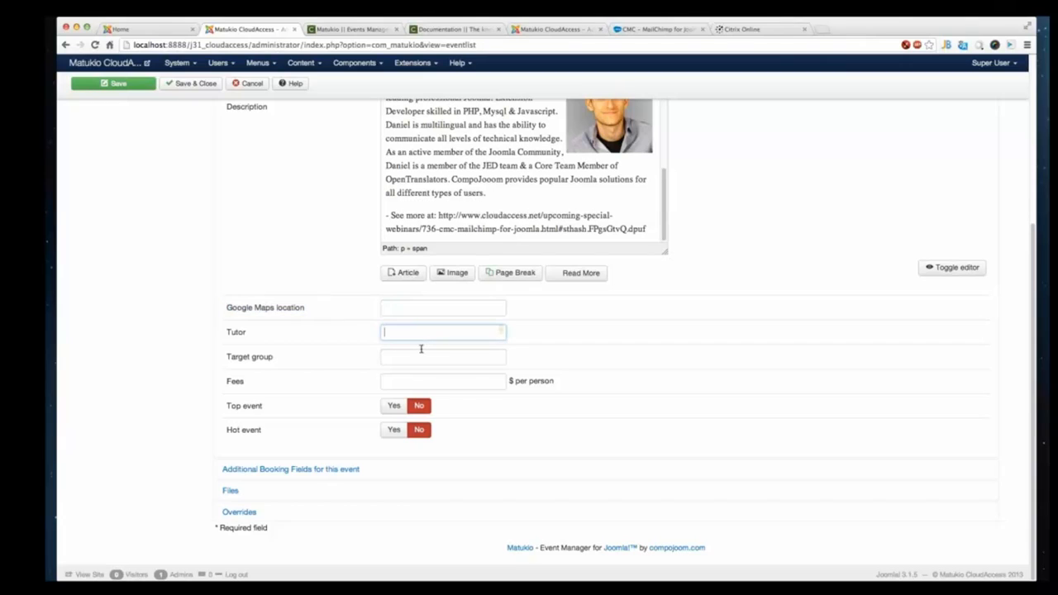
pyautogui.write('Daniel Dimotrov')
pyautogui.press('Tab')
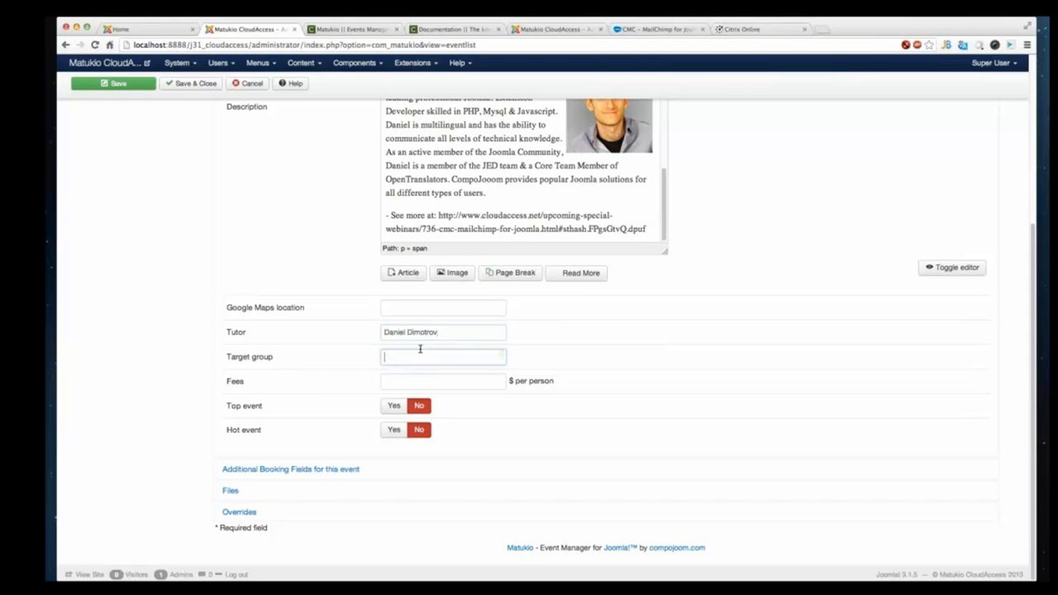
# - Set the target group to "Every Joomla user" and mark the event as a top event
pyautogui.write('Every')
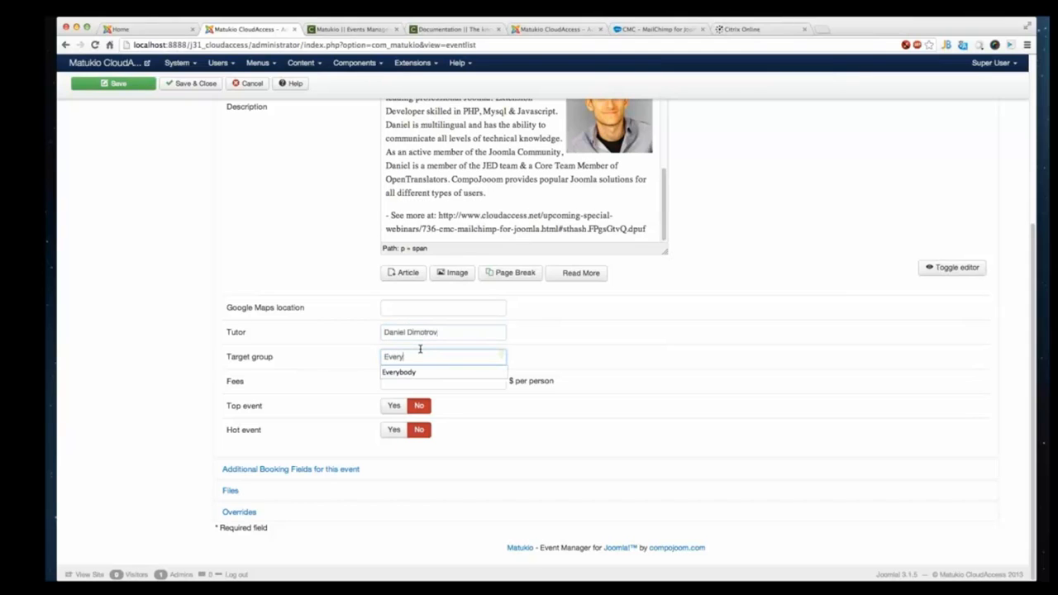
pyautogui.write('boy')
pyautogui.press('BackSpace')
pyautogui.press('BackSpace')
pyautogui.press('BackSpace')
pyautogui.press('BackSpace')
pyautogui.press('BackSpace')
pyautogui.press('BackSpace')
pyautogui.press('BackSpace')
pyautogui.press('BackSpace')
pyautogui.write('Every Jooml')
pyautogui.press('BackSpace')
pyautogui.press('BackSpace')
pyautogui.press('BackSpace')
pyautogui.press('BackSpace')
pyautogui.press('BackSpace')
pyautogui.write('Joomla user')
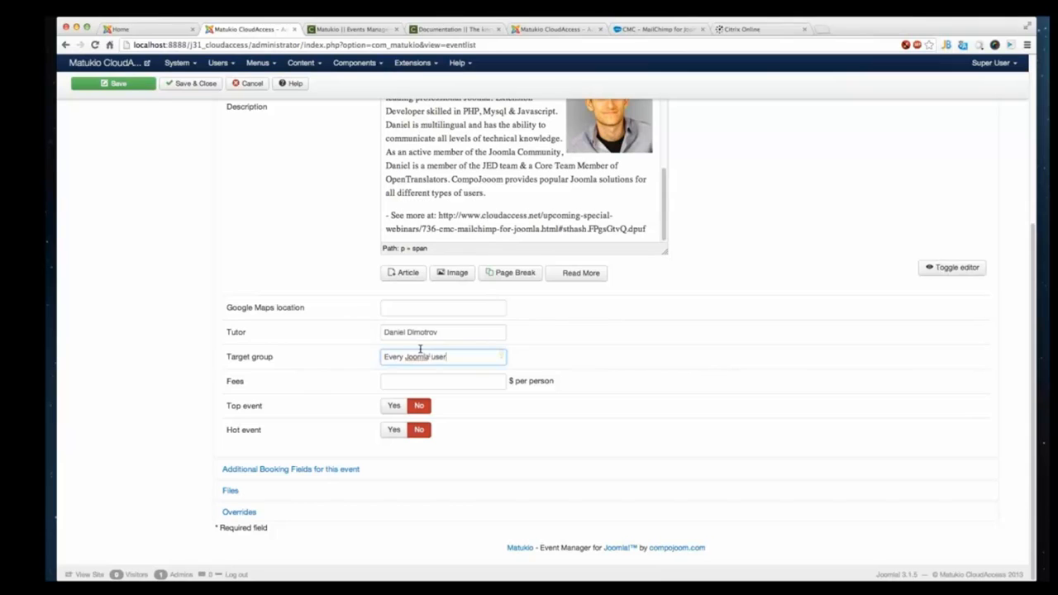
pyautogui.click(478, 392)
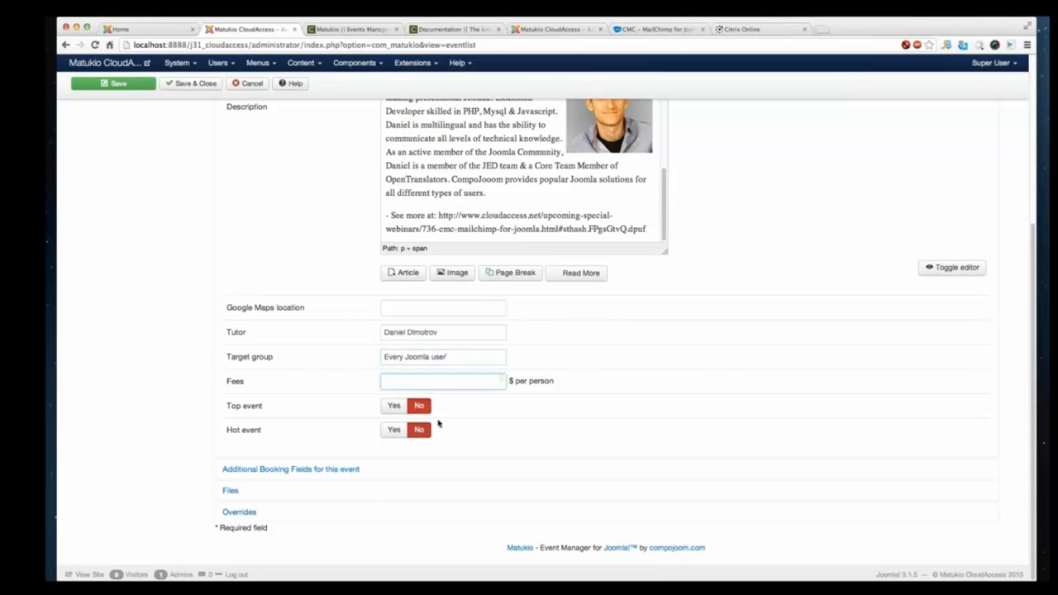
pyautogui.click(394, 405)
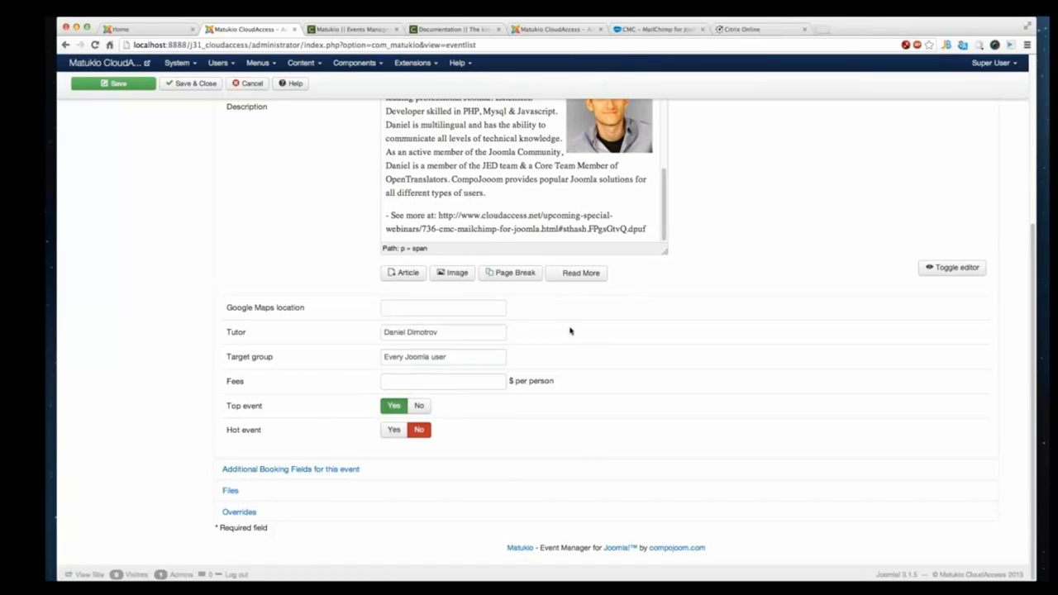
# - Collapse Additional Settings and expand Additional Booking Fields for this event to examine its input field options
pyautogui.scroll(6, 569, 331)
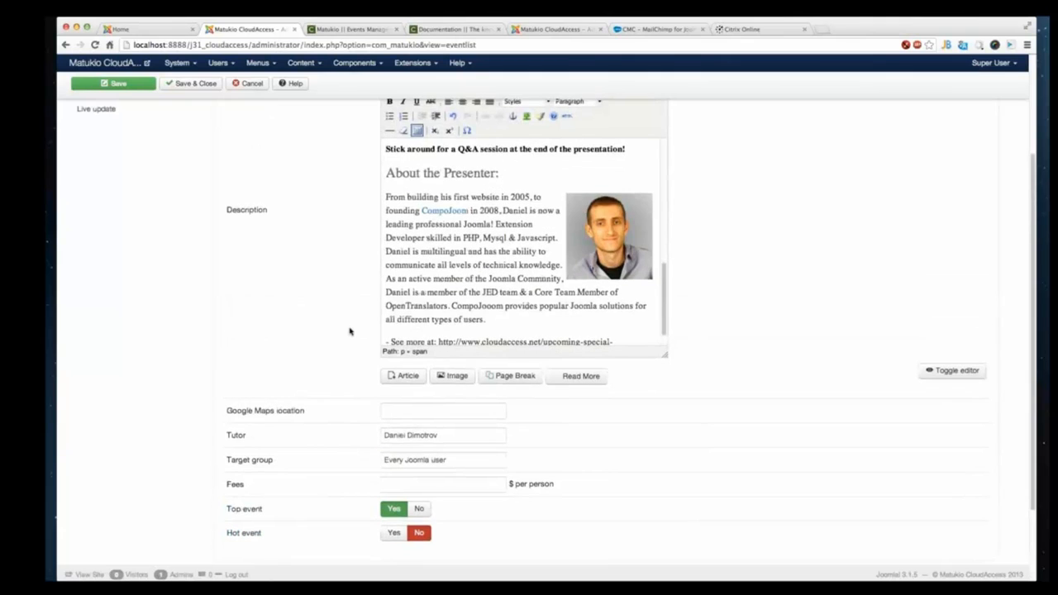
pyautogui.click(275, 142)
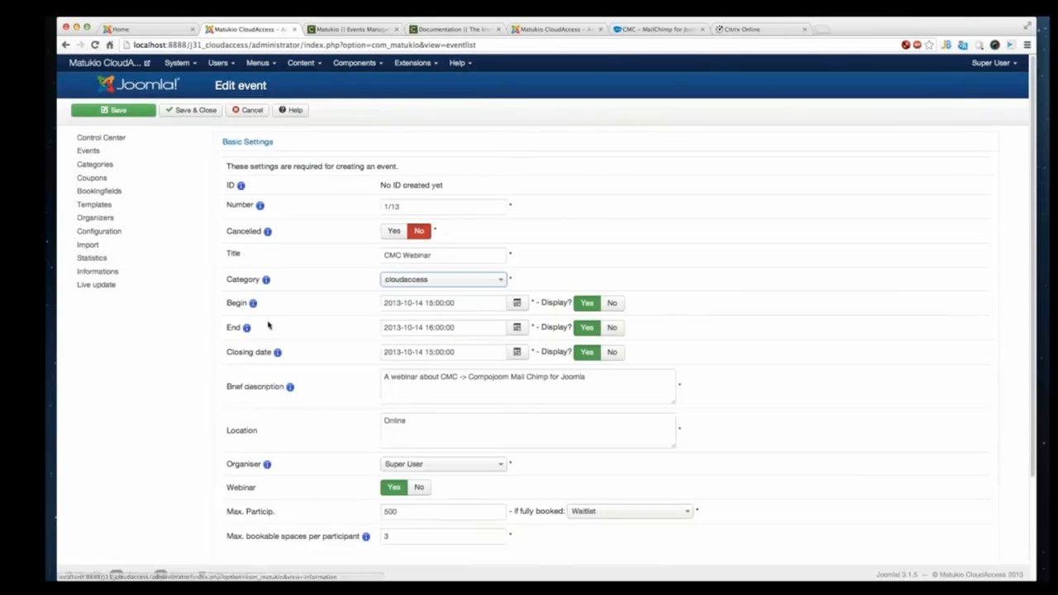
pyautogui.scroll(-3, 272, 328)
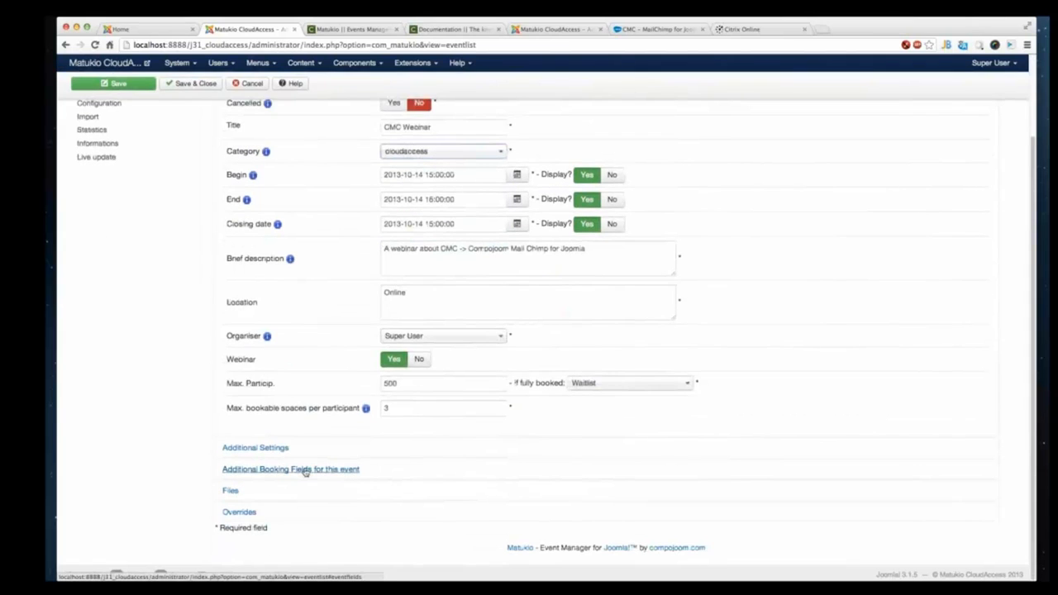
pyautogui.click(305, 470)
pyautogui.scroll(-5, 330, 447)
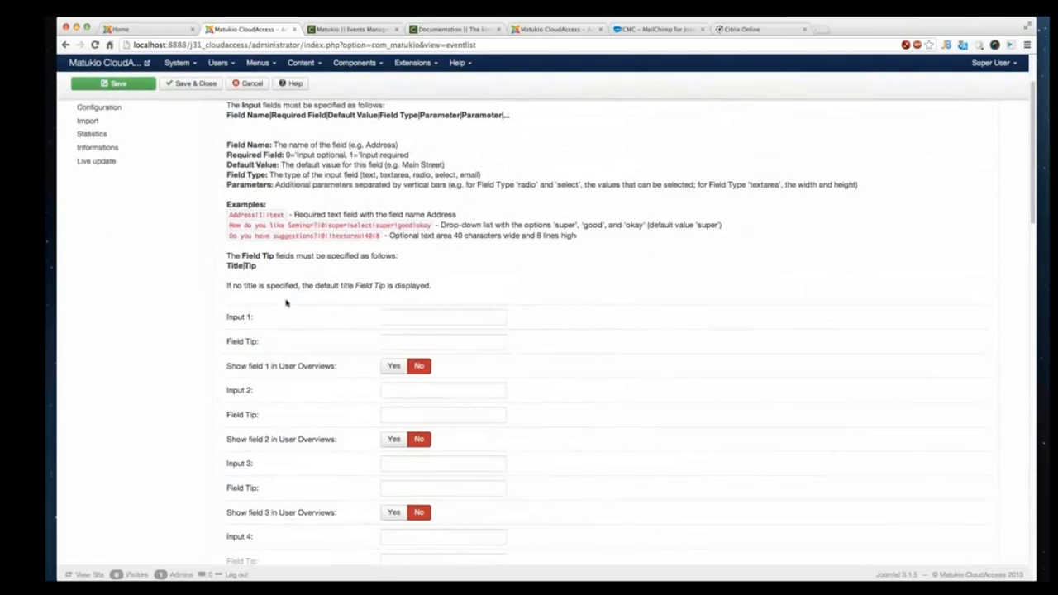
pyautogui.scroll(1, 290, 315)
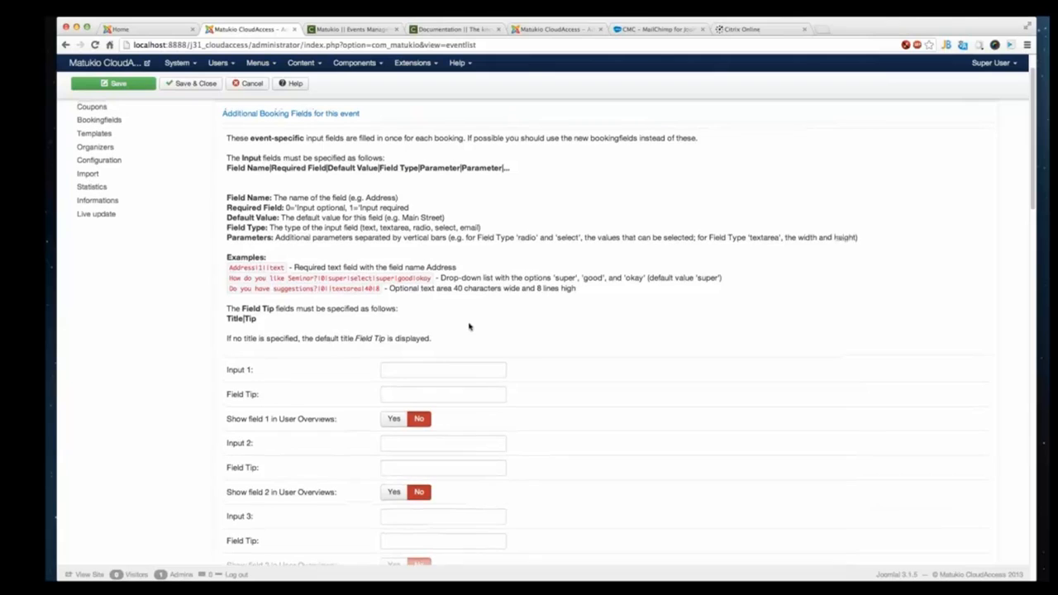
pyautogui.scroll(-5, 488, 329)
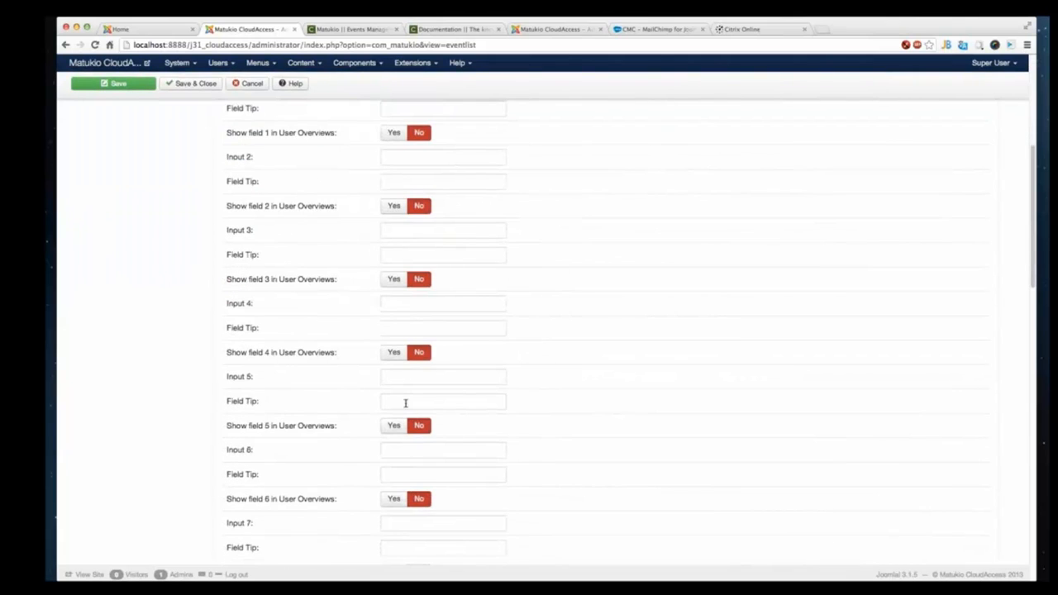
# - Scroll through the remaining additional booking fields and expand the Files section
pyautogui.scroll(-1, 389, 428)
pyautogui.scroll(-7, 389, 428)
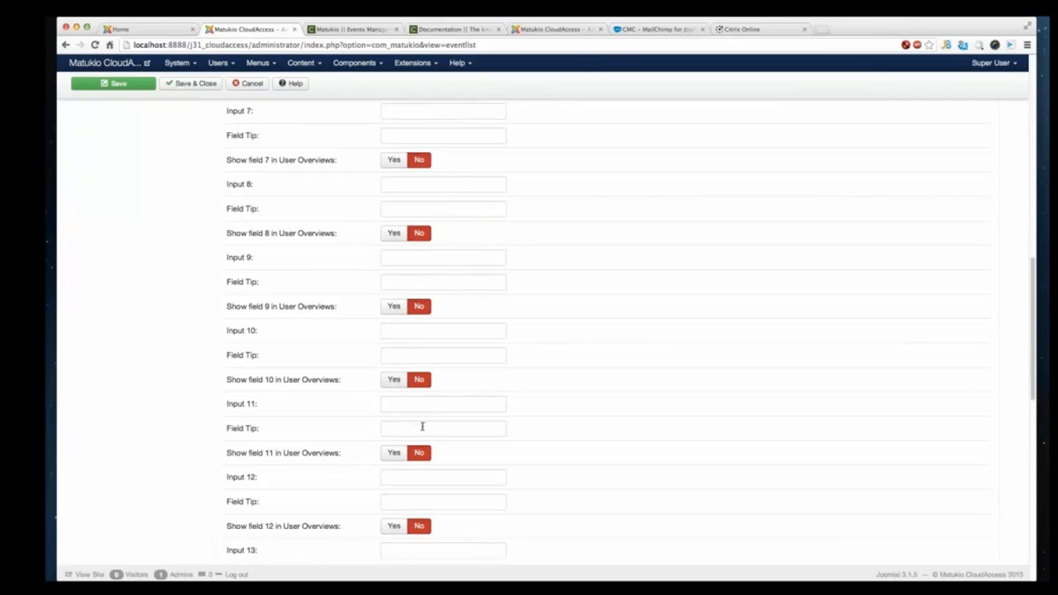
pyautogui.scroll(-8, 422, 426)
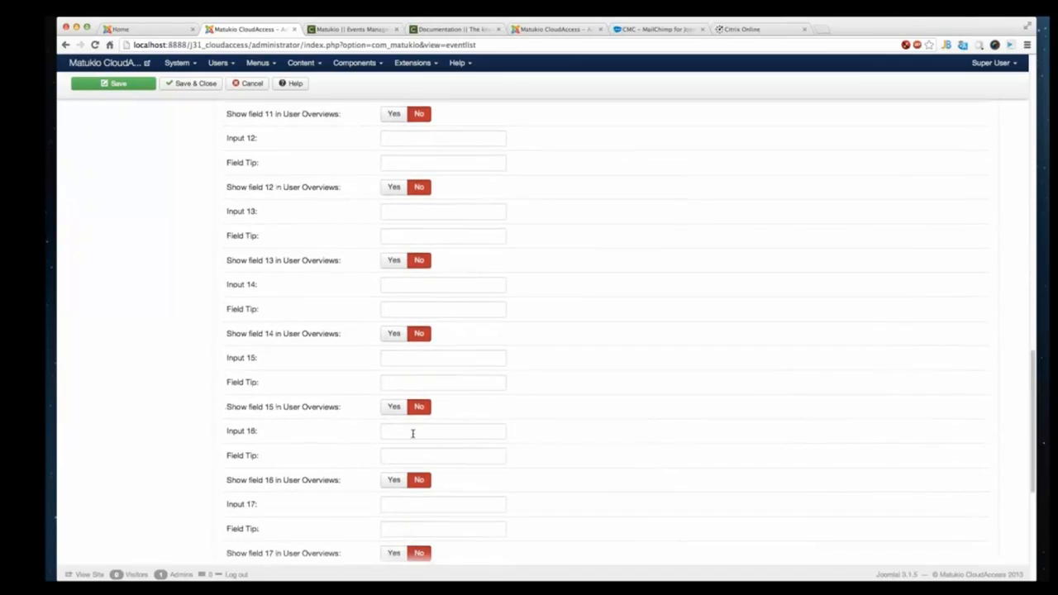
pyautogui.scroll(-8, 409, 436)
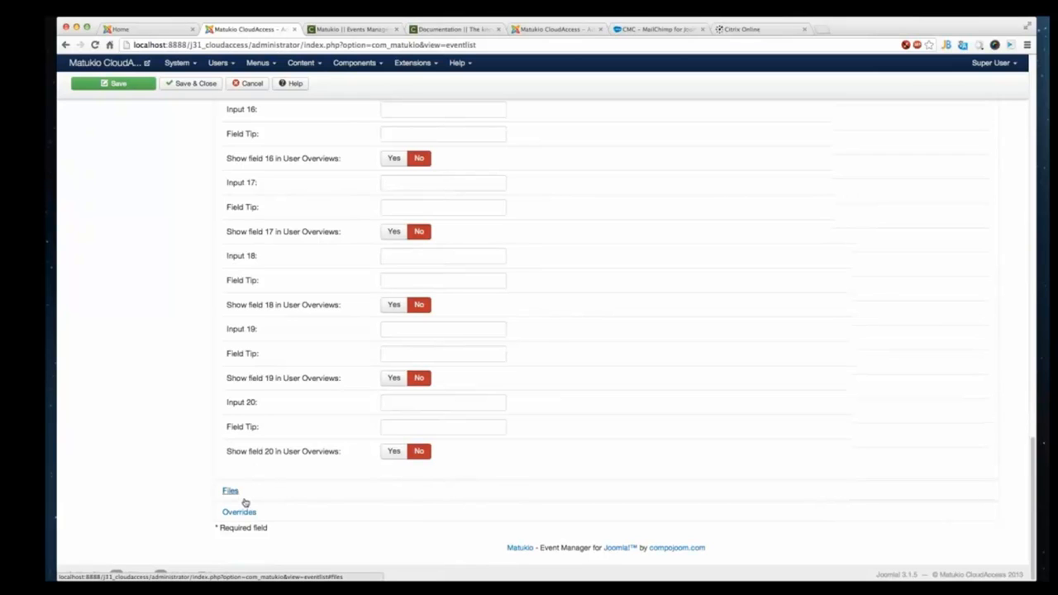
pyautogui.click(246, 499)
pyautogui.scroll(-8, 371, 425)
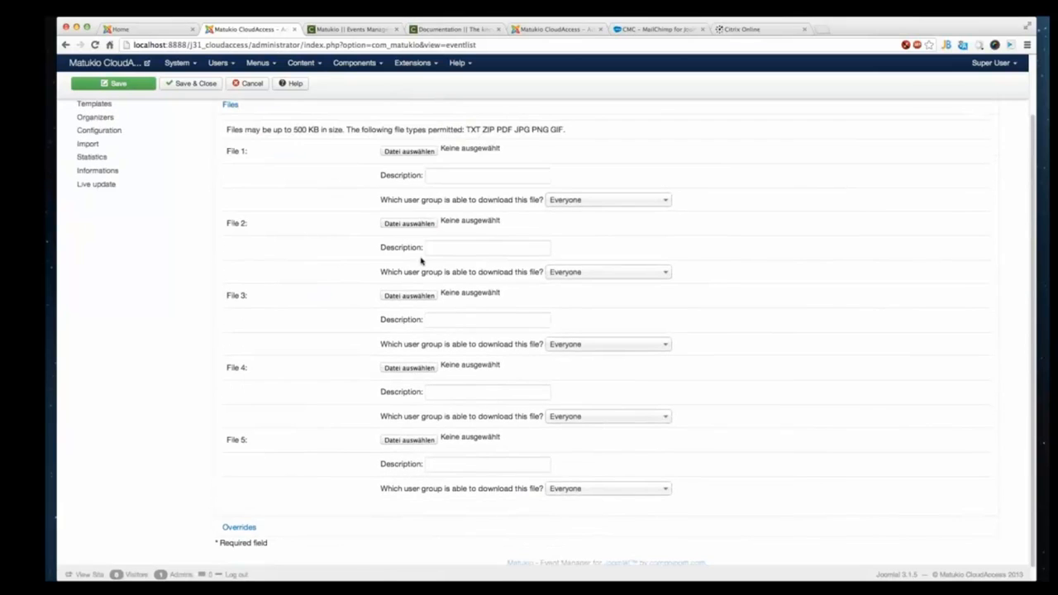
# - Try setting the first file's download group to users who have paid for this event, then revert it to Everyone
pyautogui.click(453, 177)
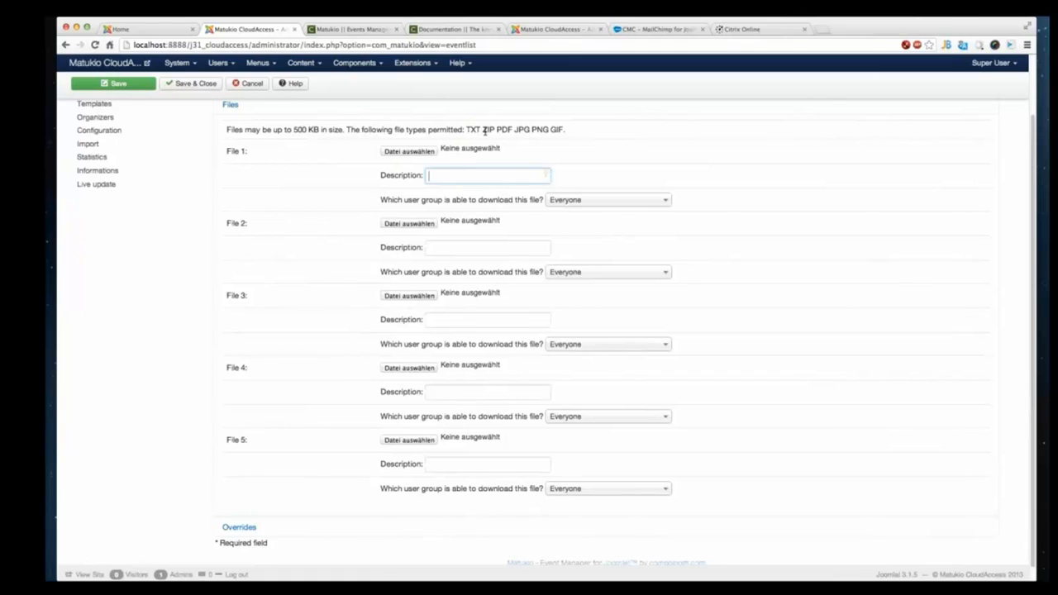
pyautogui.click(578, 202)
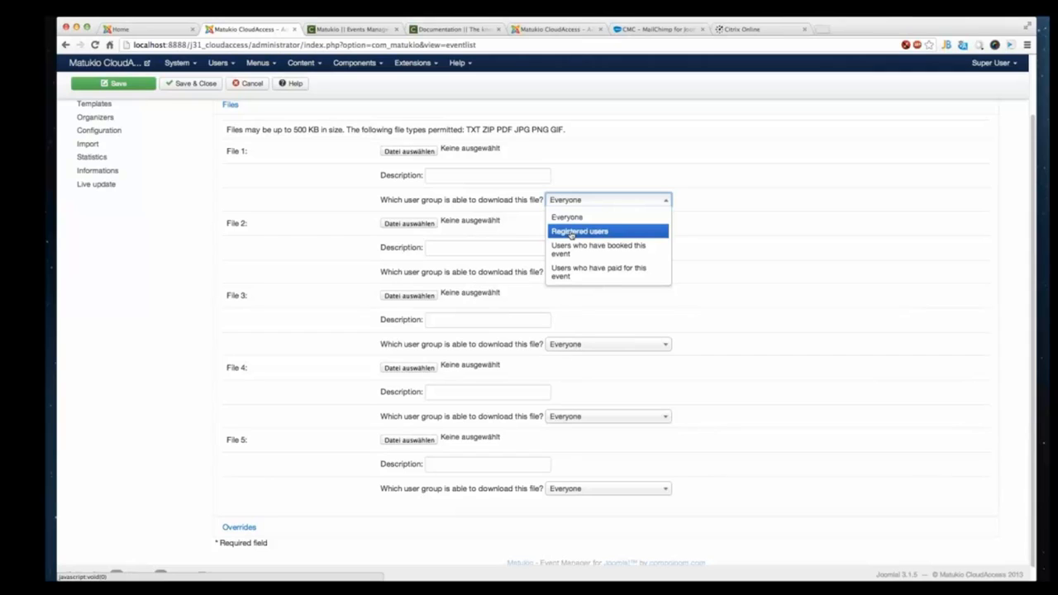
pyautogui.click(616, 274)
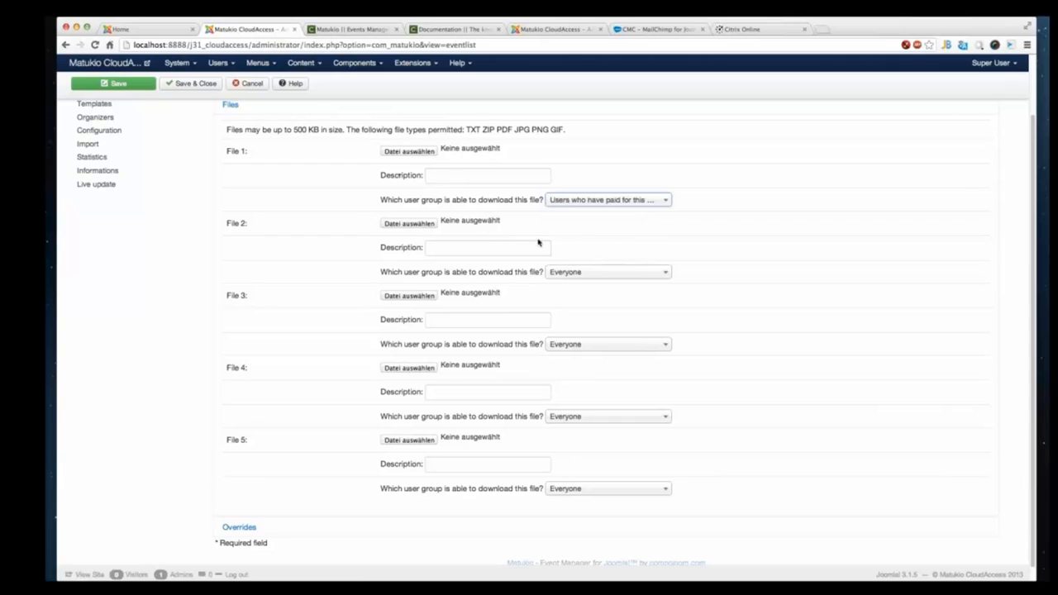
pyautogui.click(583, 205)
pyautogui.click(583, 217)
# - Expand the Overrides section and examine the custom booking mail text and custom certificate code editors
pyautogui.scroll(-1, 322, 463)
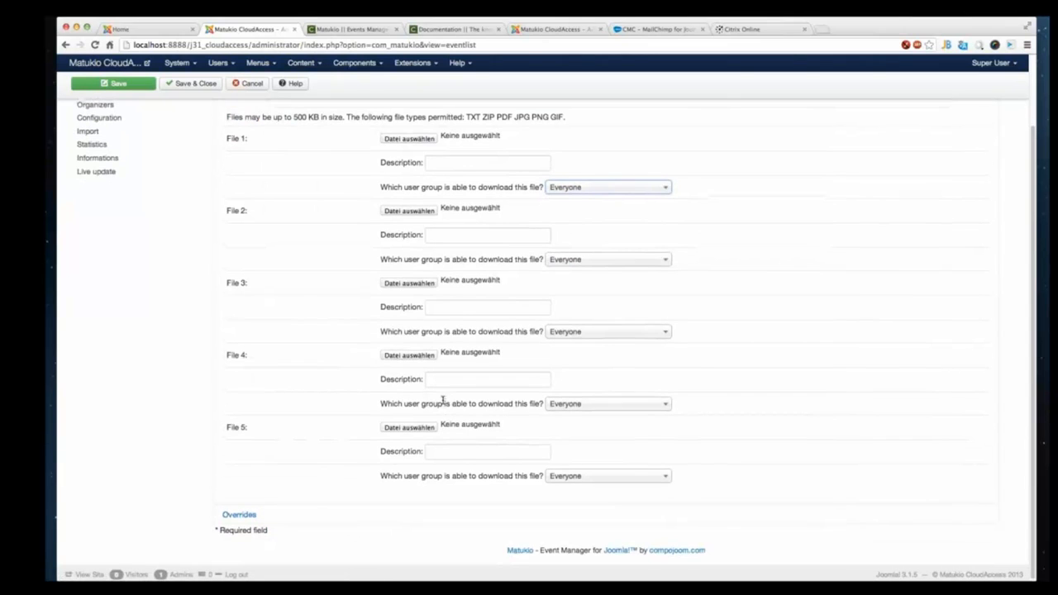
pyautogui.scroll(5, 438, 403)
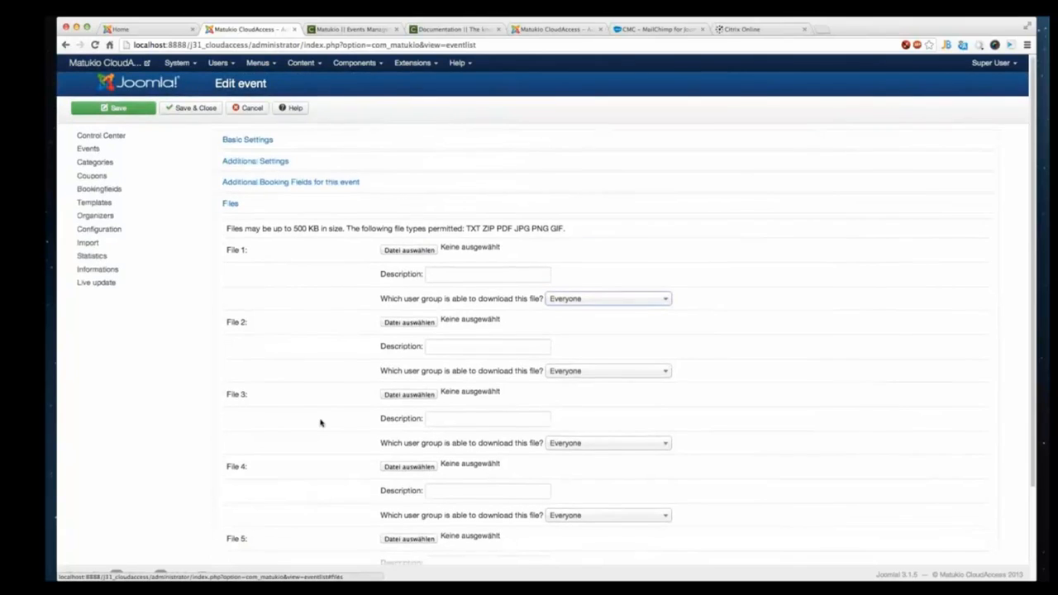
pyautogui.scroll(-5, 246, 519)
pyautogui.click(239, 513)
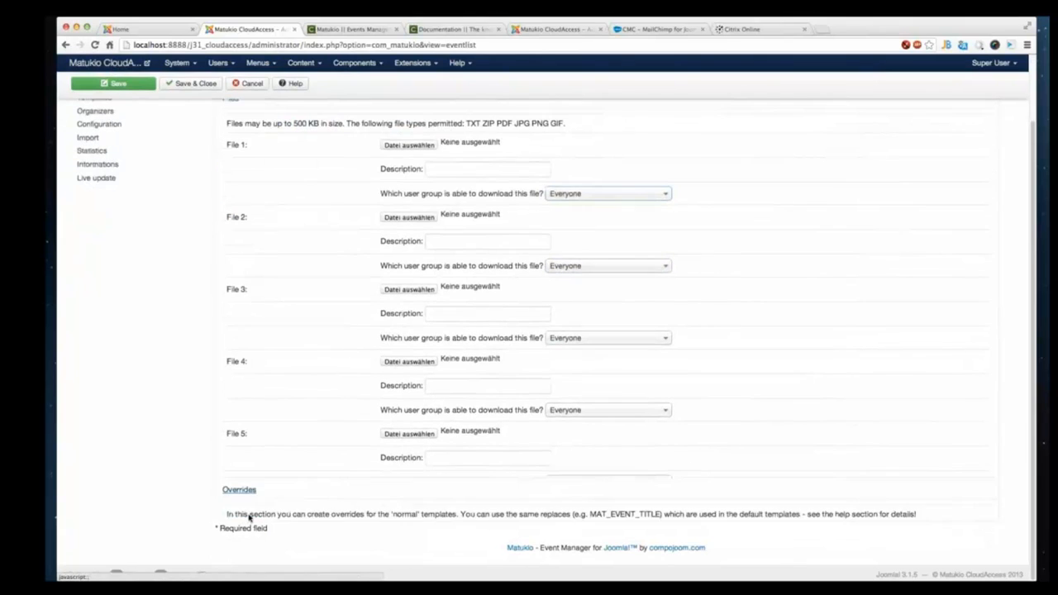
pyautogui.scroll(-10, 331, 504)
pyautogui.scroll(2, 228, 372)
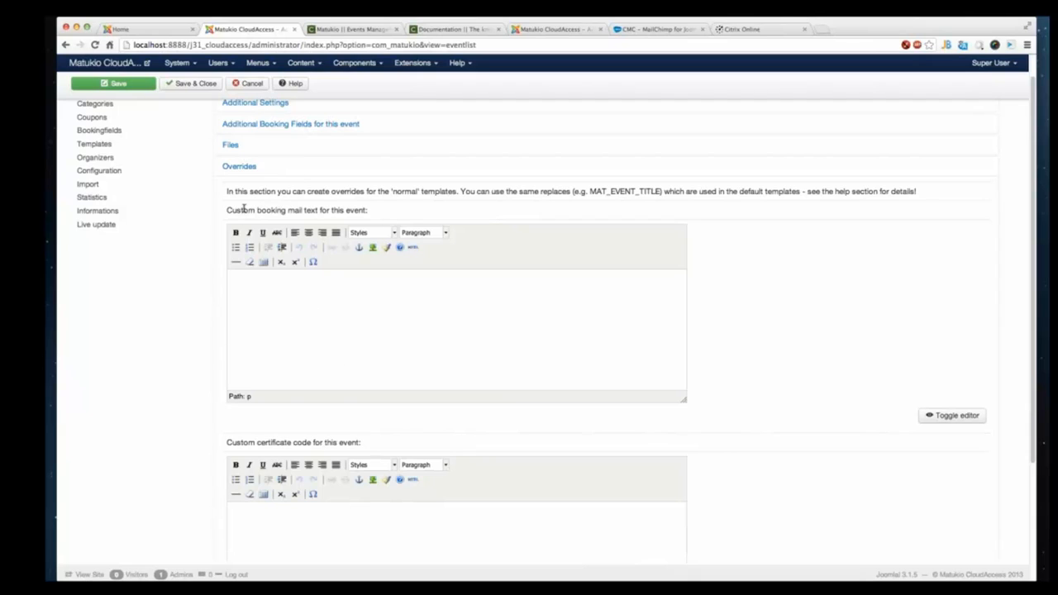
pyautogui.moveTo(244, 209); pyautogui.dragTo(361, 212)
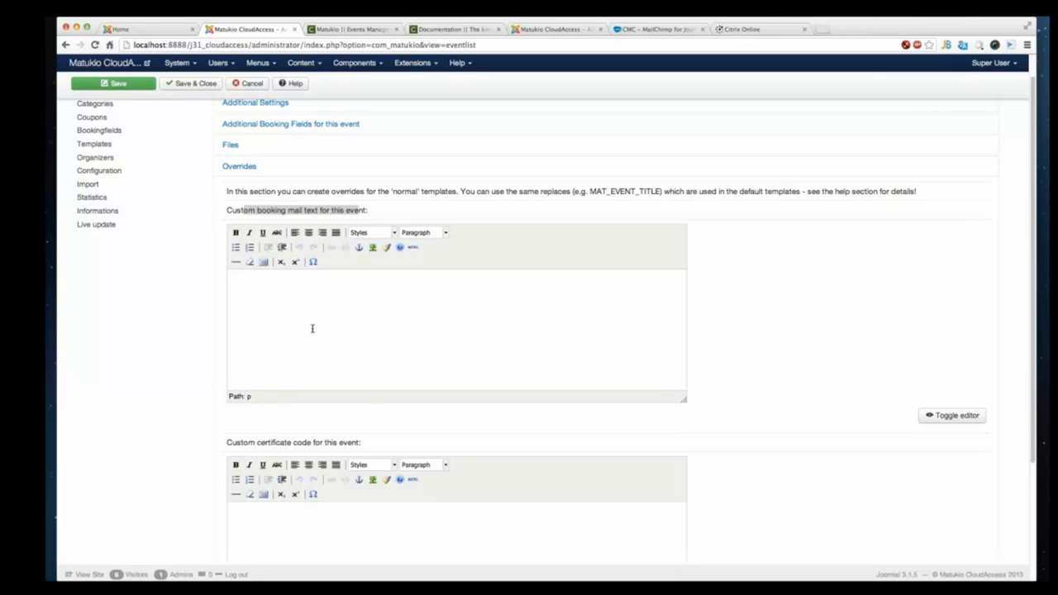
pyautogui.scroll(-2, 378, 416)
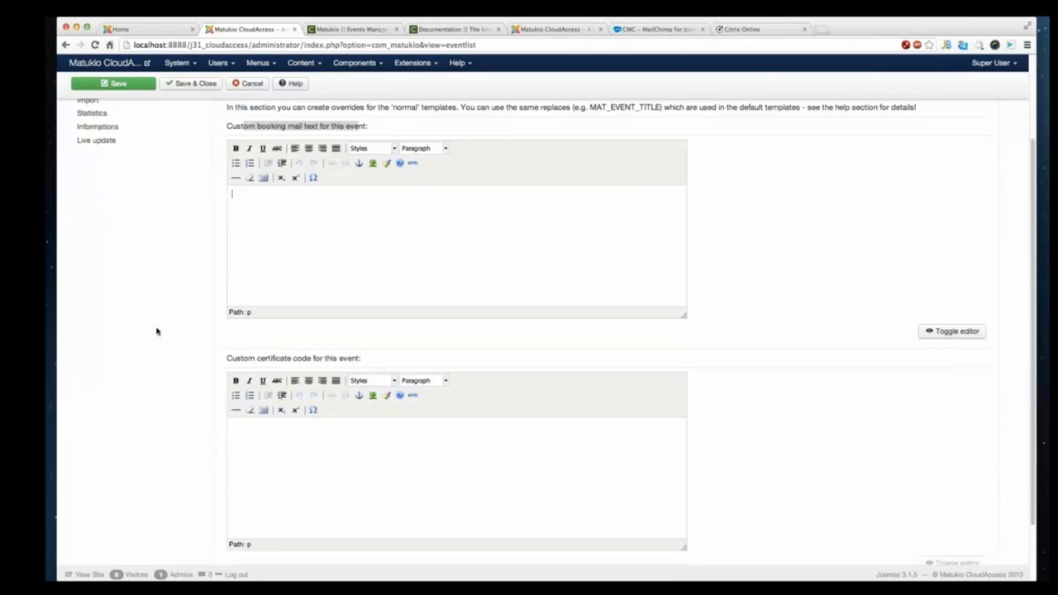
pyautogui.moveTo(225, 358); pyautogui.dragTo(368, 365)
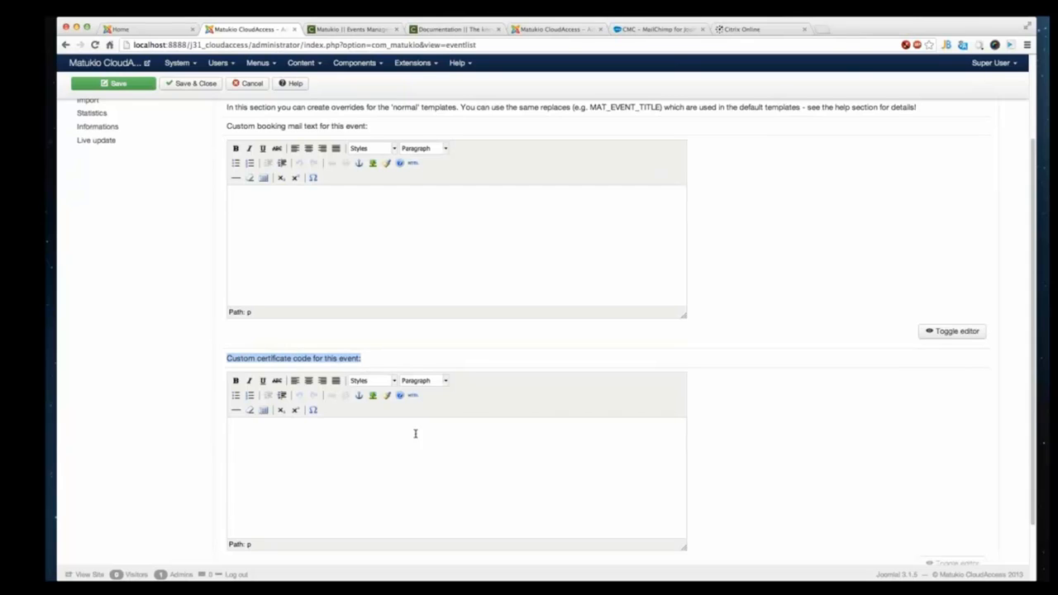
pyautogui.scroll(-1, 461, 425)
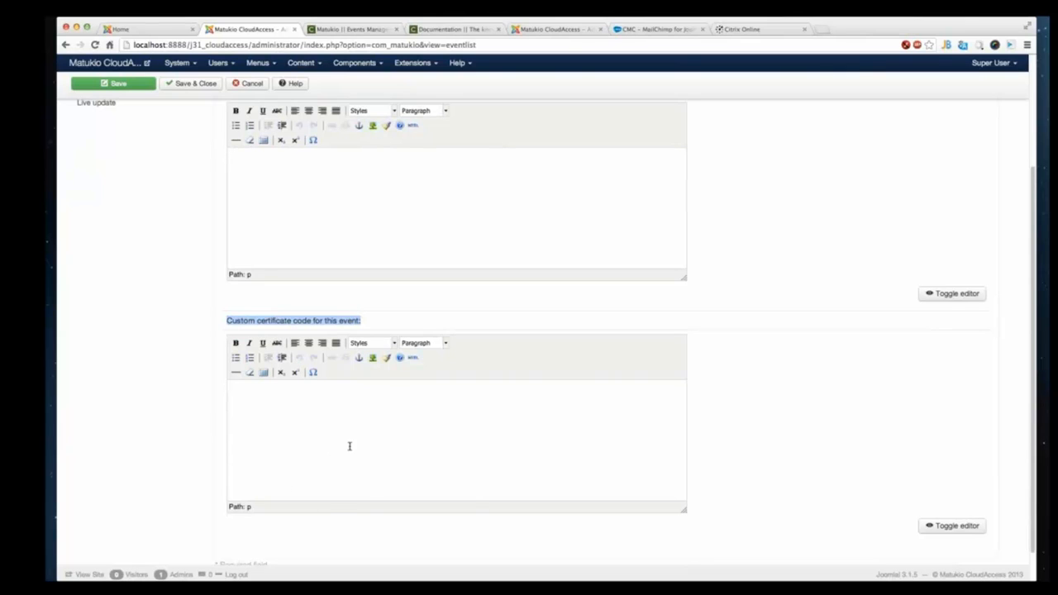
pyautogui.moveTo(263, 320); pyautogui.dragTo(213, 468)
pyautogui.click(416, 419)
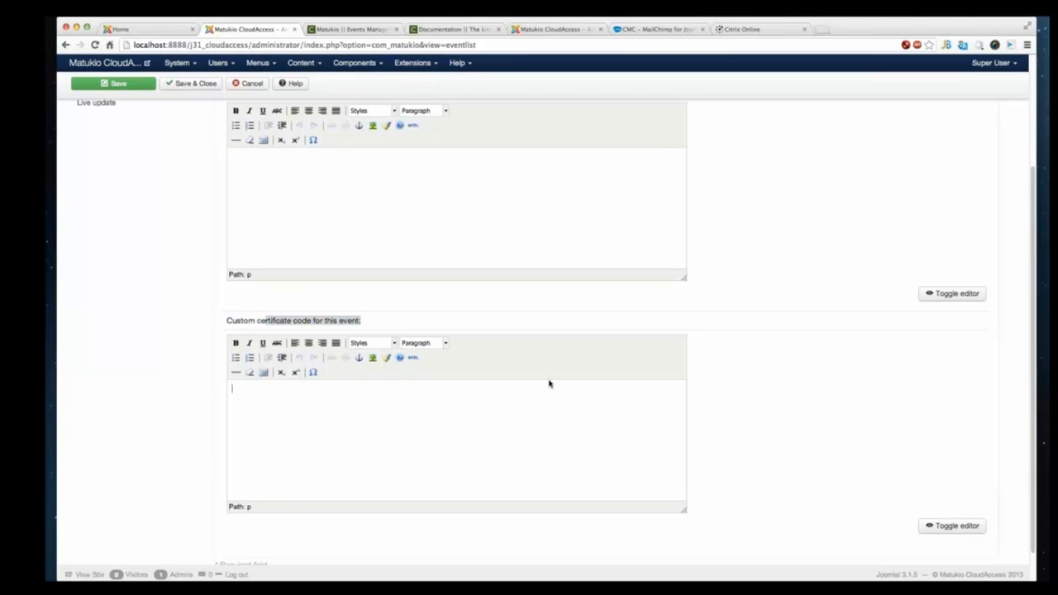
pyautogui.scroll(5, 425, 198)
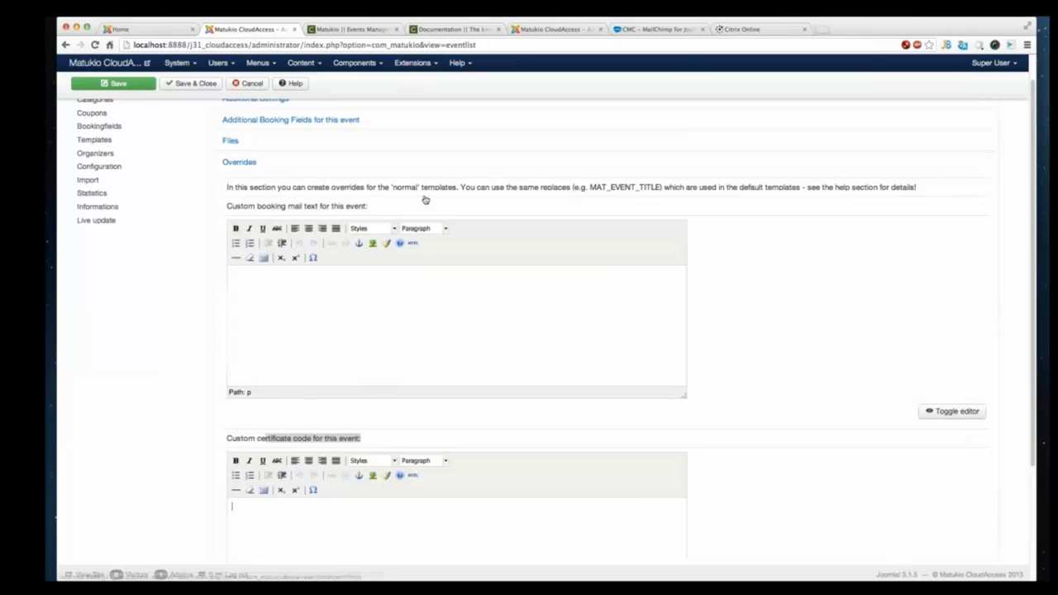
# - Save the event, then clear the event Number field and try saving again
pyautogui.click(248, 142)
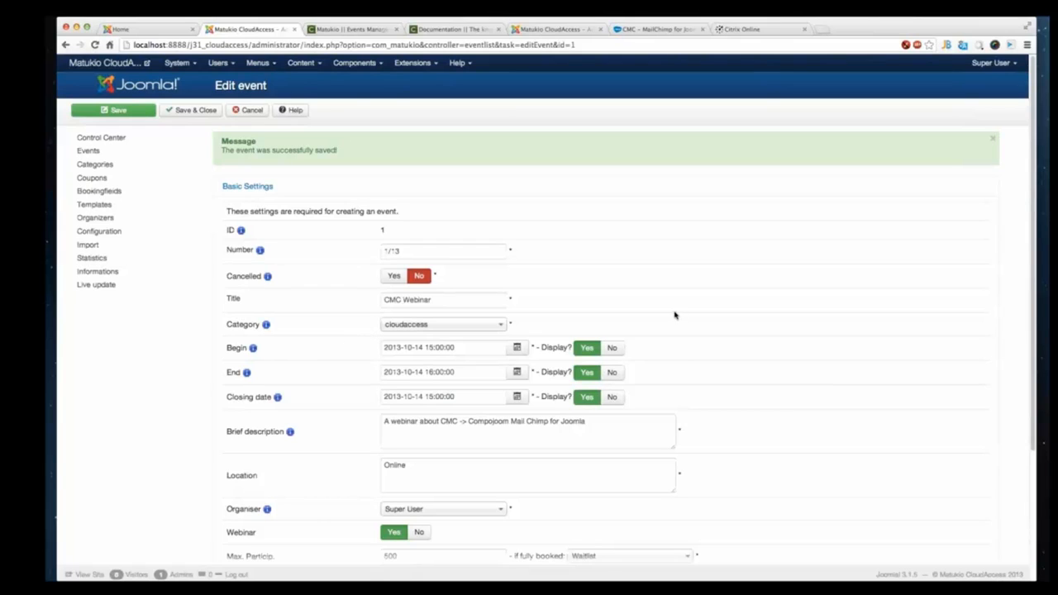
pyautogui.tripleClick(495, 256)
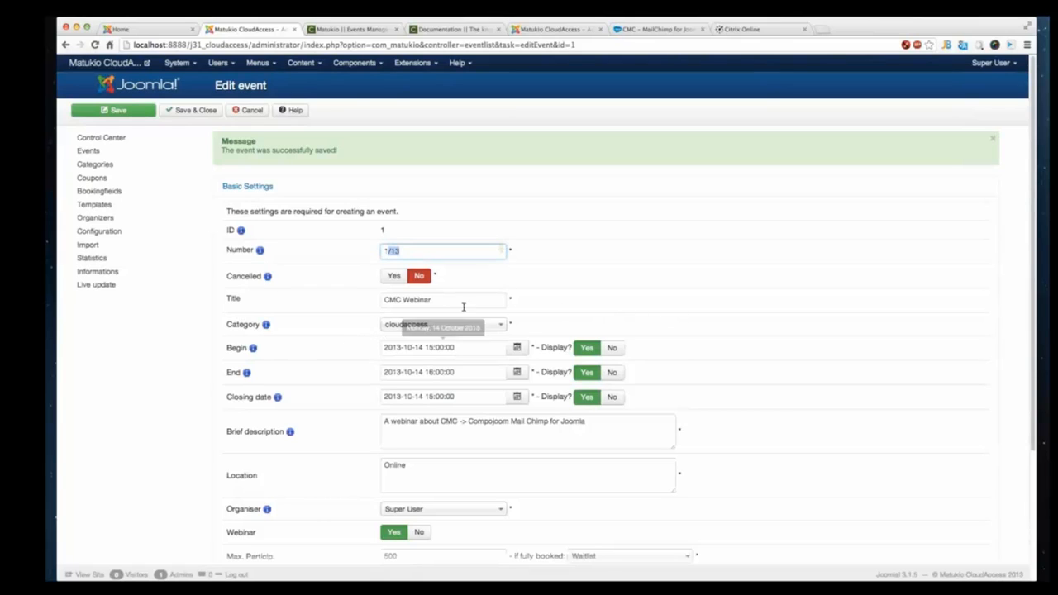
pyautogui.press('BackSpace')
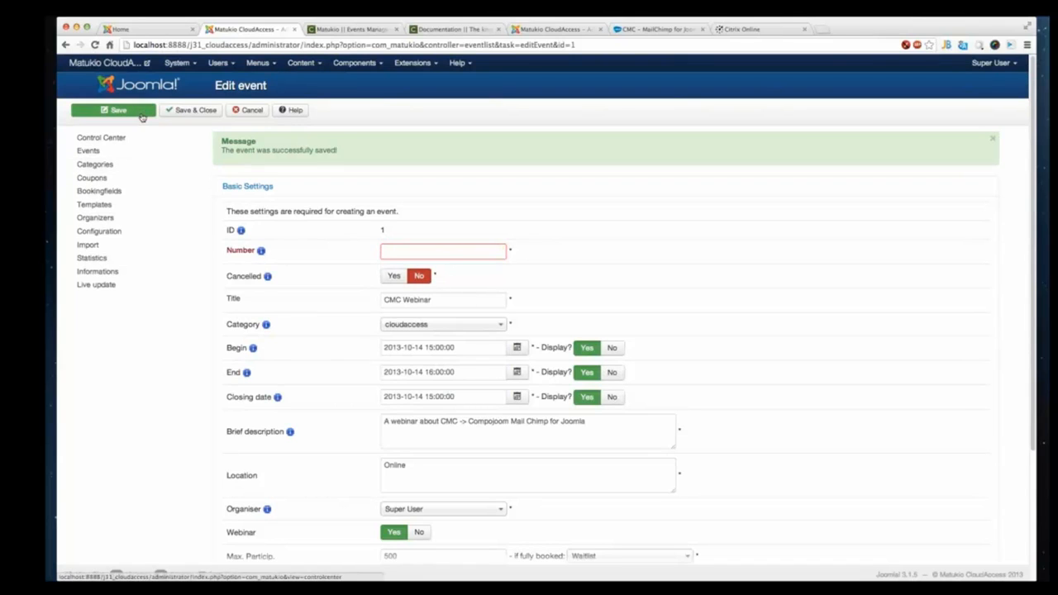
pyautogui.click(115, 110)
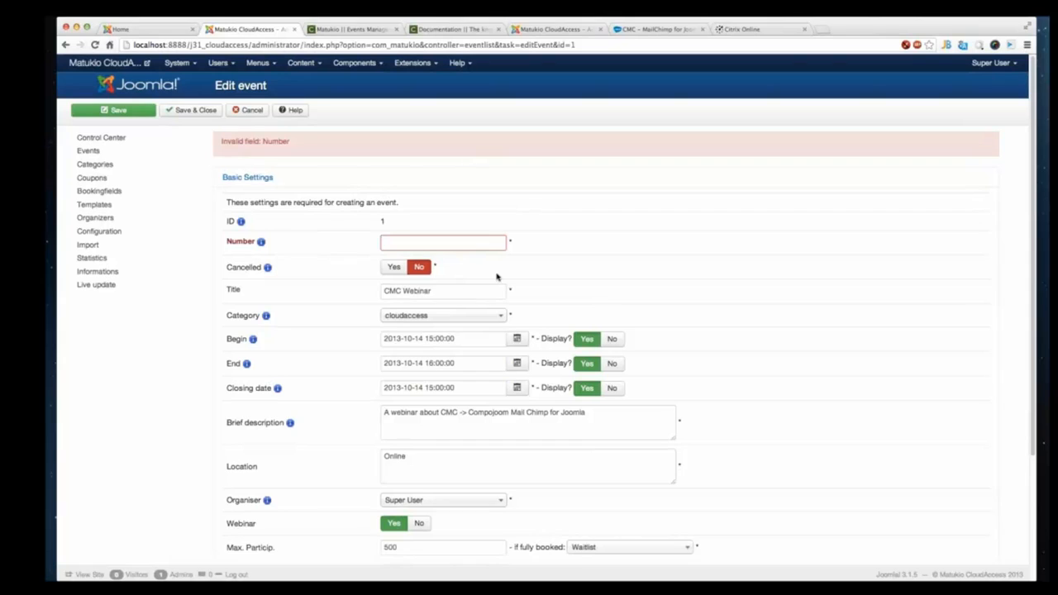
# - Re-enter the event number 1/13 and save and close the event
pyautogui.tripleClick(222, 141)
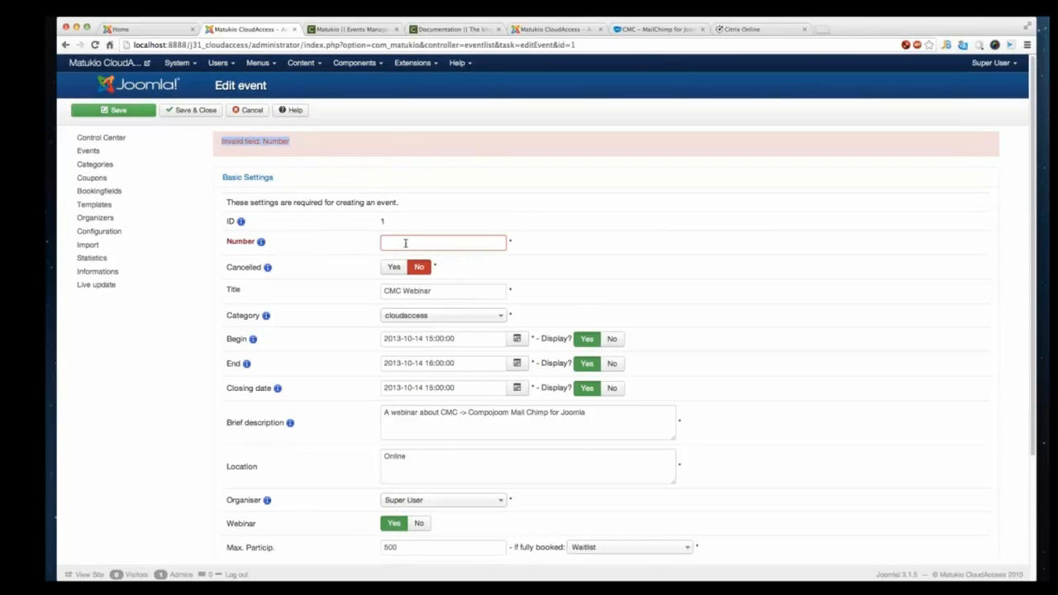
pyautogui.click(405, 242)
pyautogui.click(420, 259)
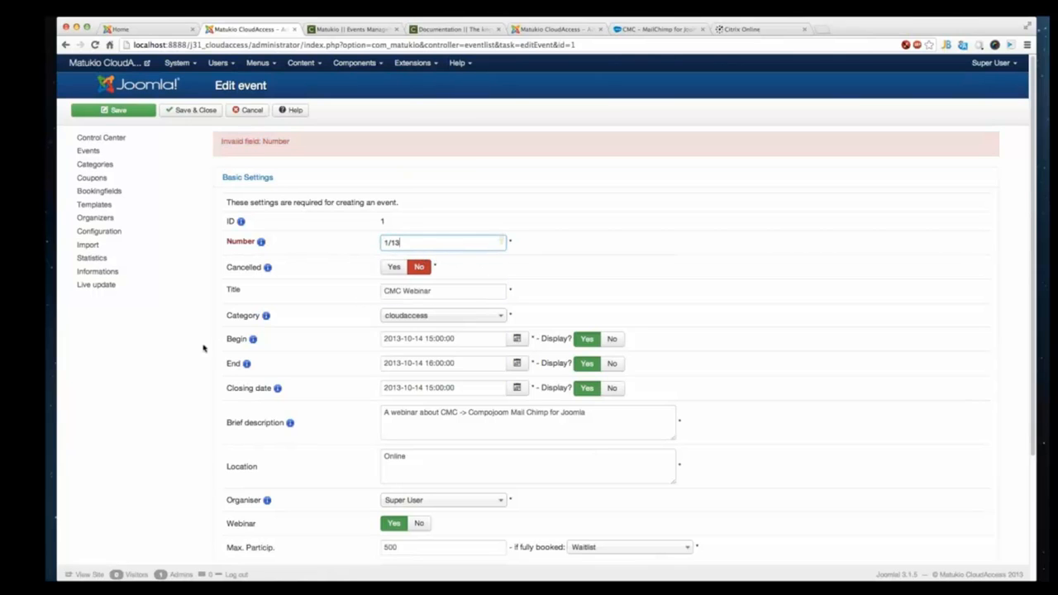
pyautogui.click(206, 110)
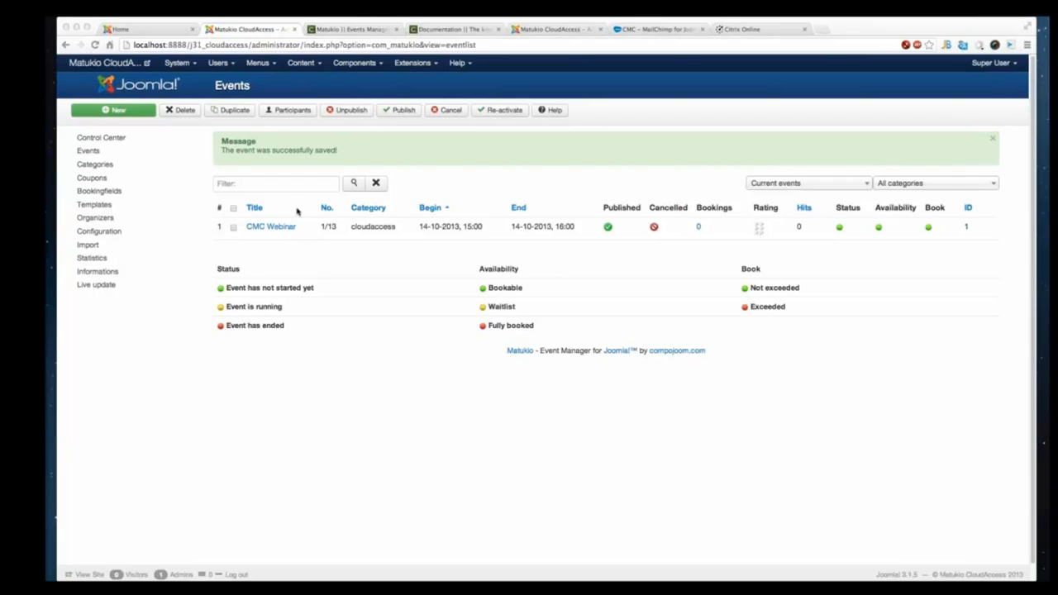
# - Examine the event list's period and category filter options
pyautogui.click(799, 184)
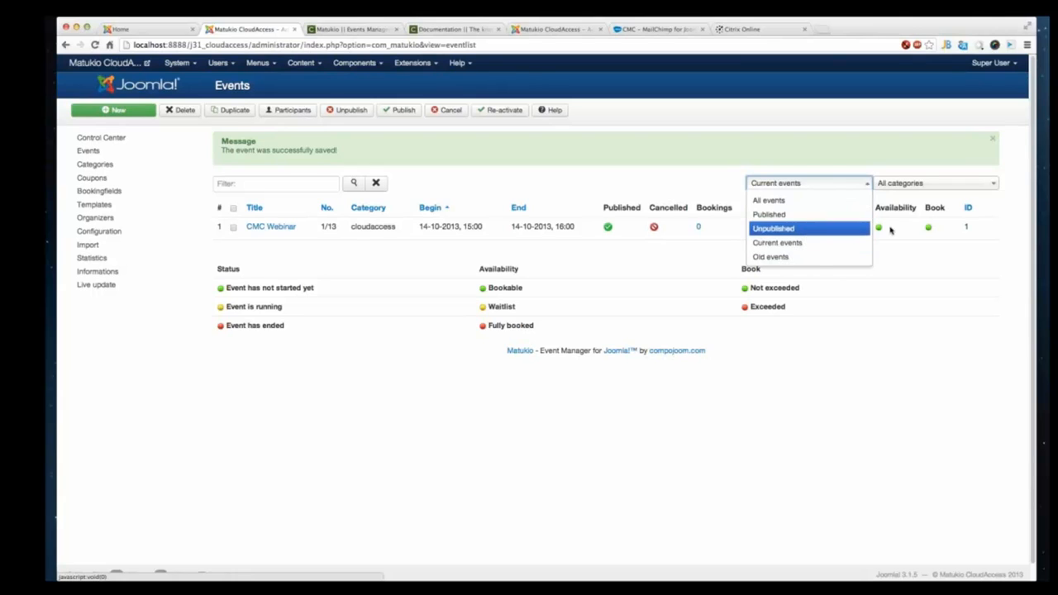
pyautogui.click(947, 220)
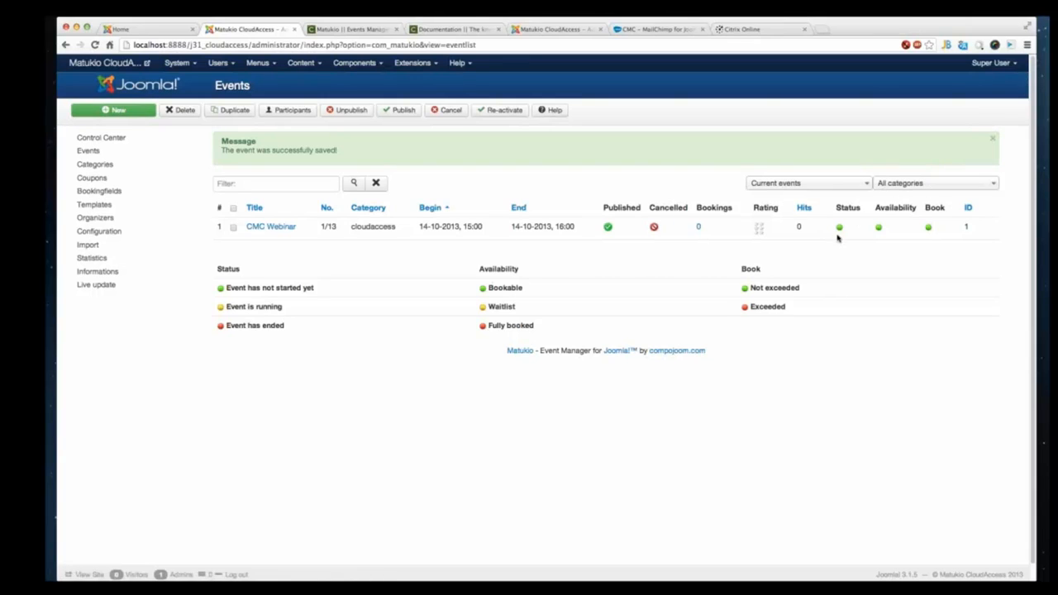
pyautogui.click(950, 190)
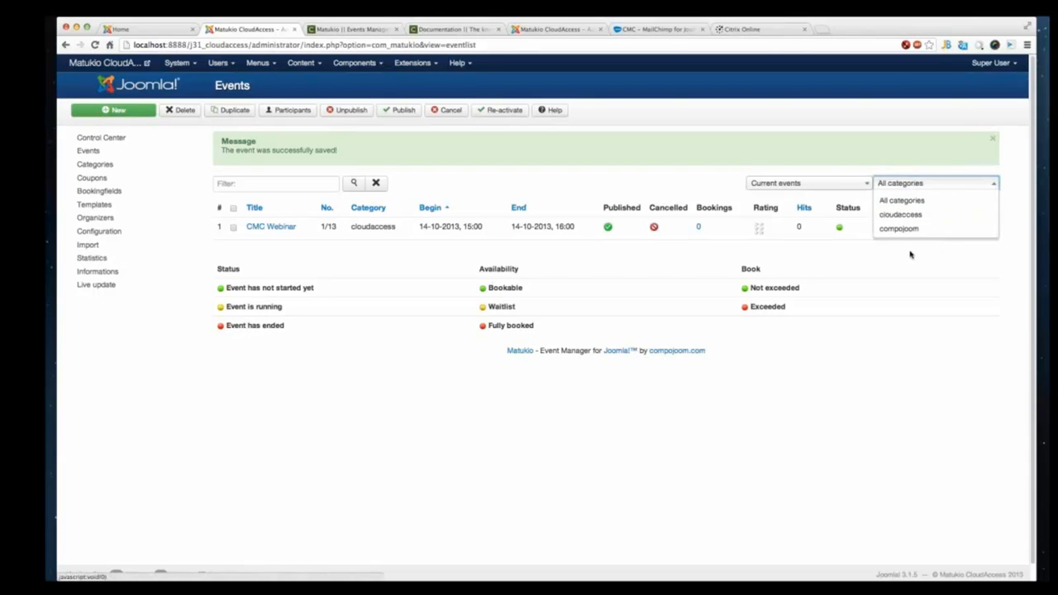
pyautogui.click(802, 284)
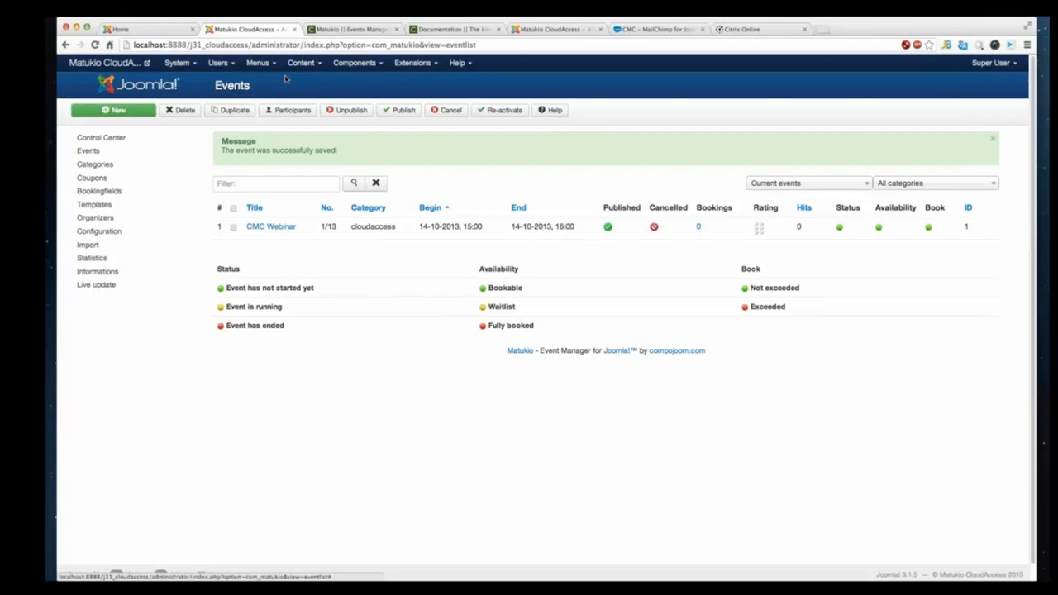
# - Create a new Main Menu item of type Matukio Eventlist (mandatory) with Public access
pyautogui.click(261, 66)
pyautogui.click(281, 82)
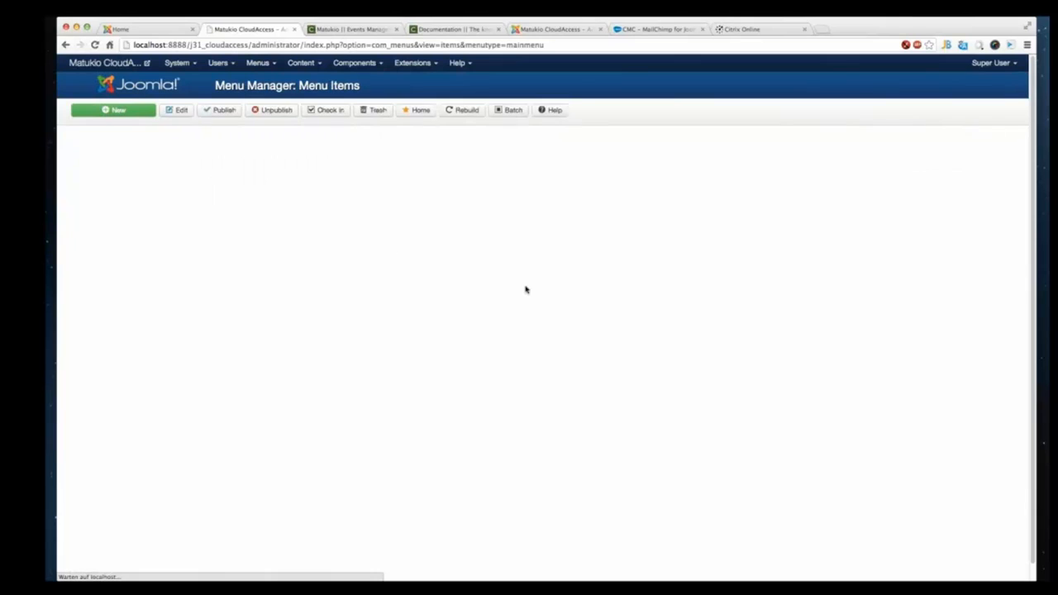
pyautogui.click(129, 117)
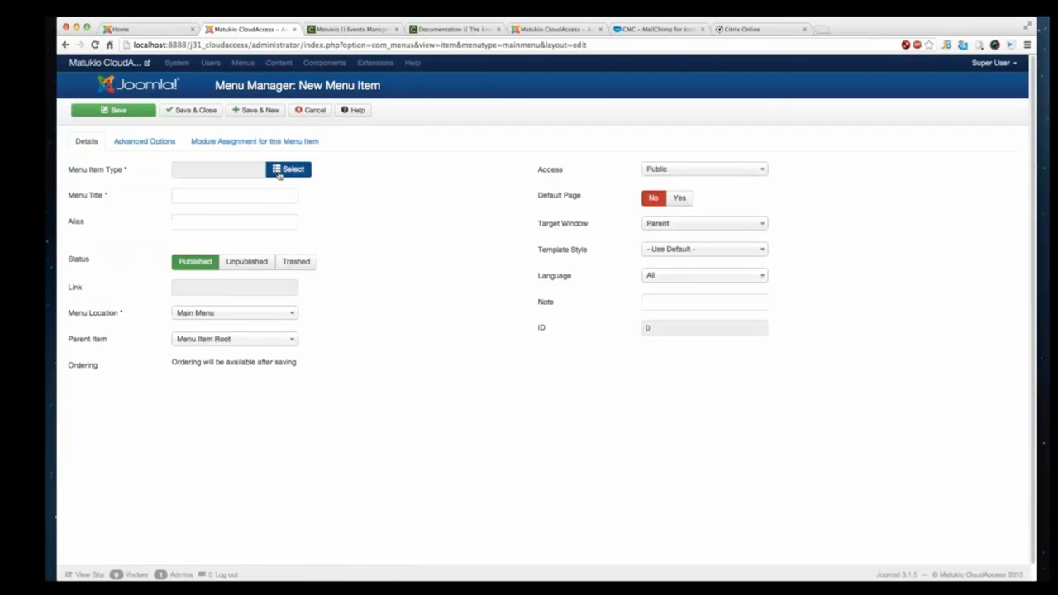
pyautogui.click(281, 170)
pyautogui.click(452, 262)
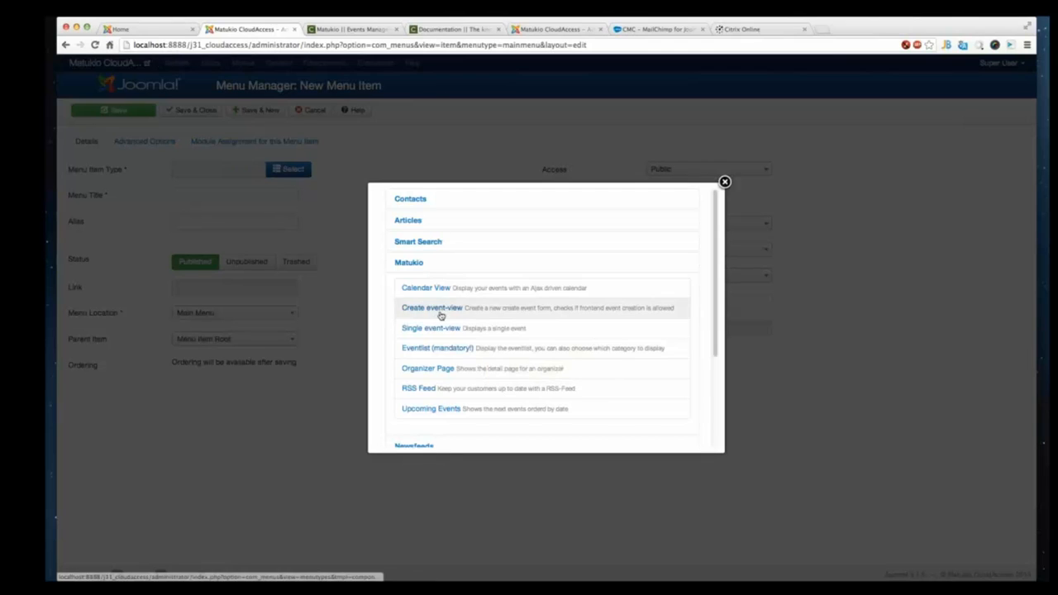
pyautogui.click(447, 354)
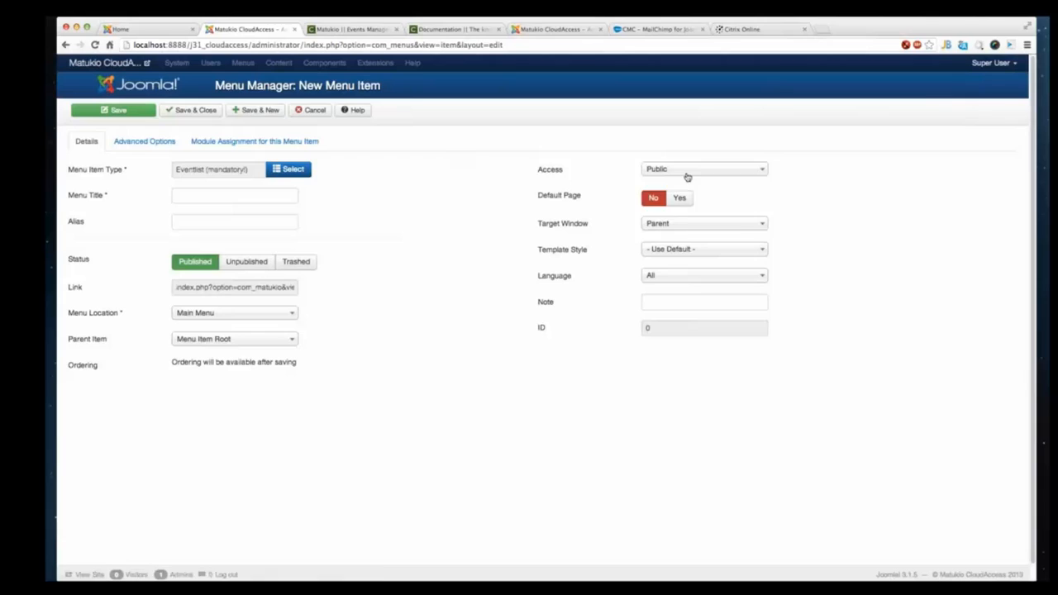
pyautogui.click(686, 177)
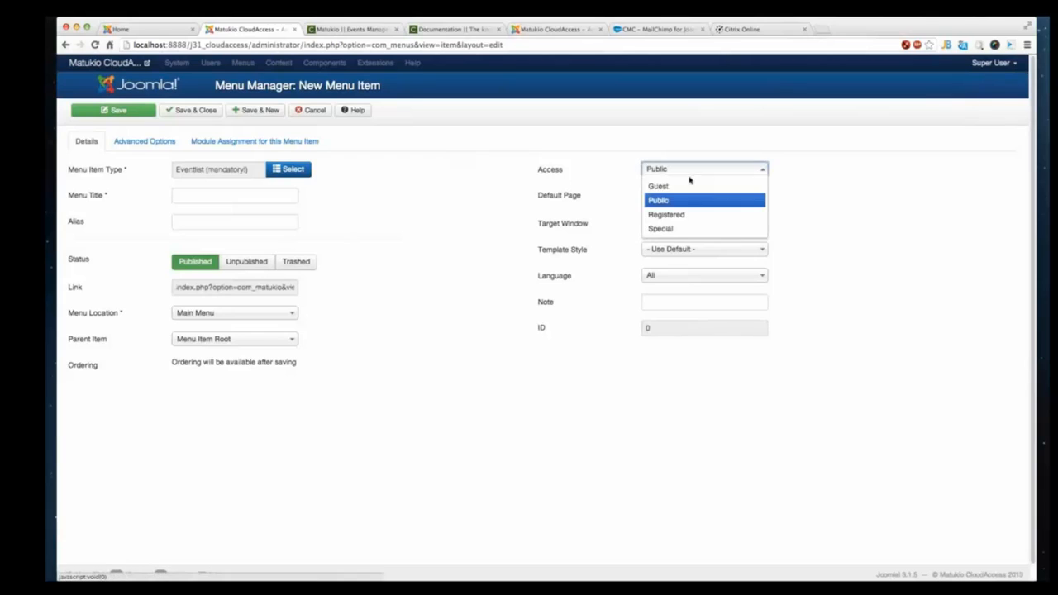
pyautogui.click(711, 202)
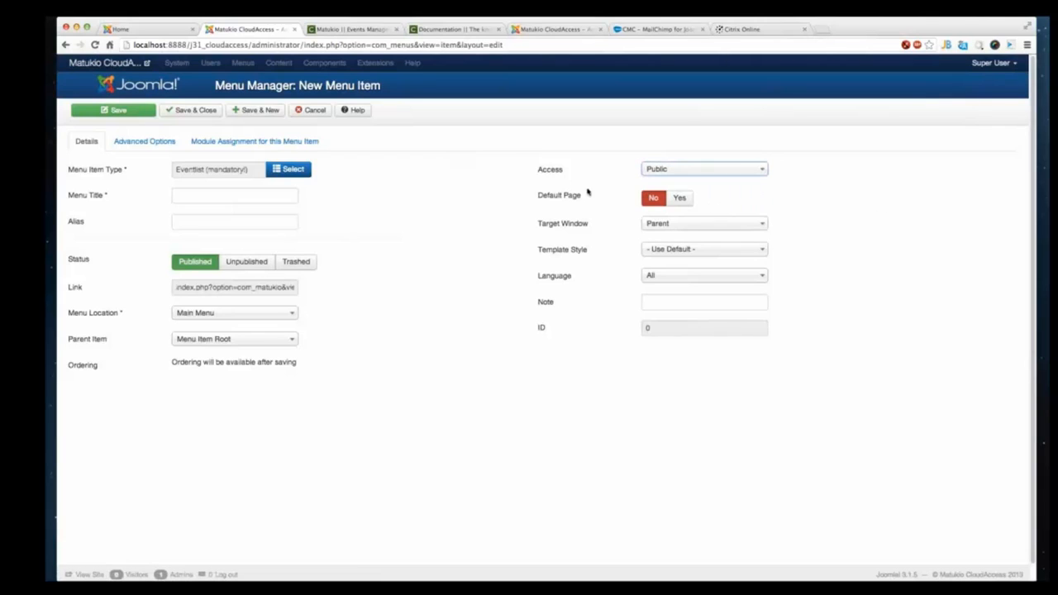
# - Enter Eventlist as the menu item's title
pyautogui.click(232, 195)
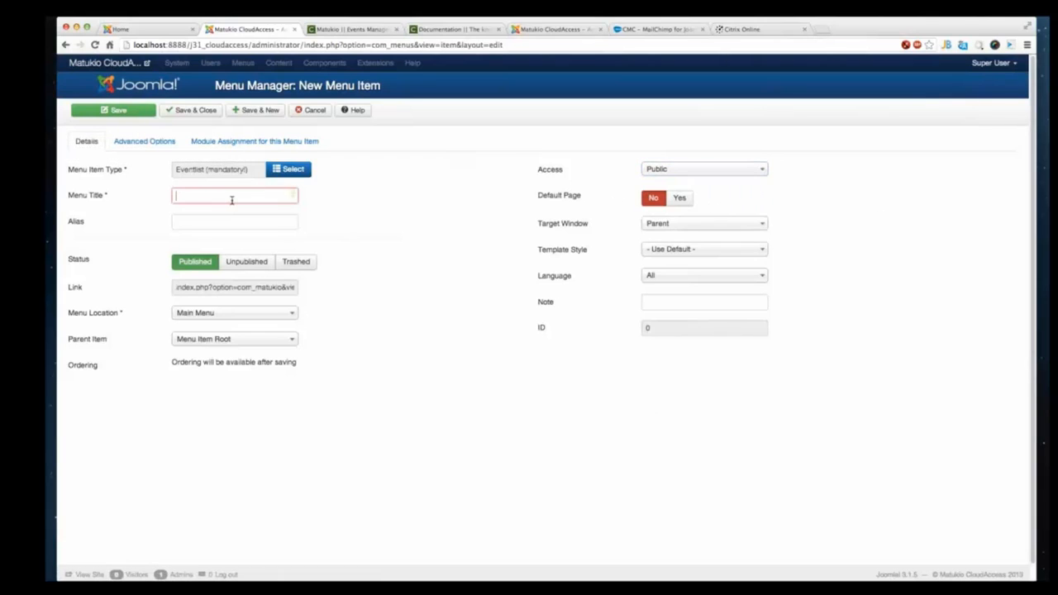
pyautogui.write('E')
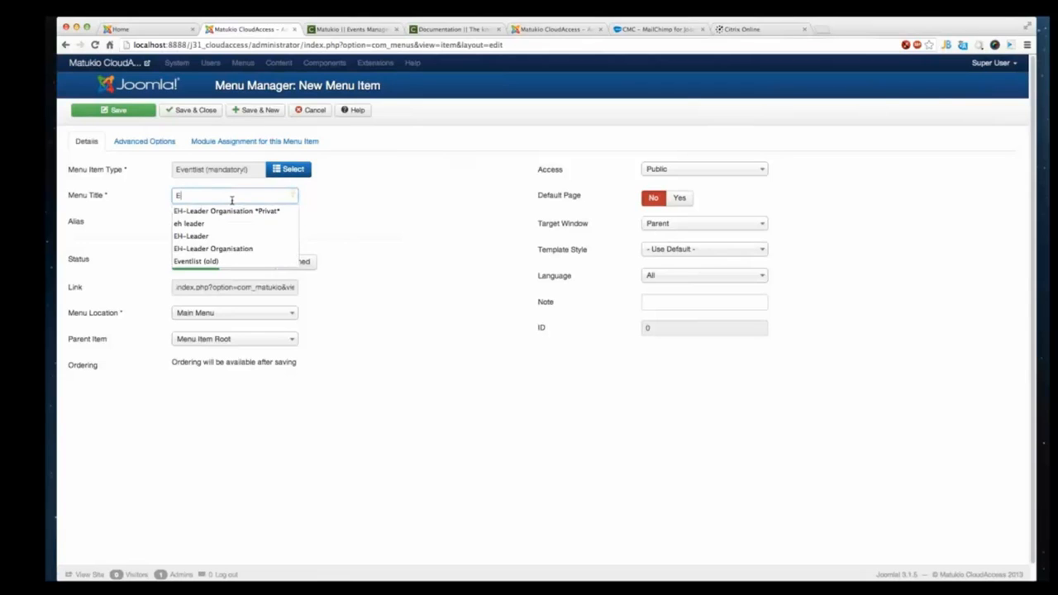
pyautogui.write('ventl')
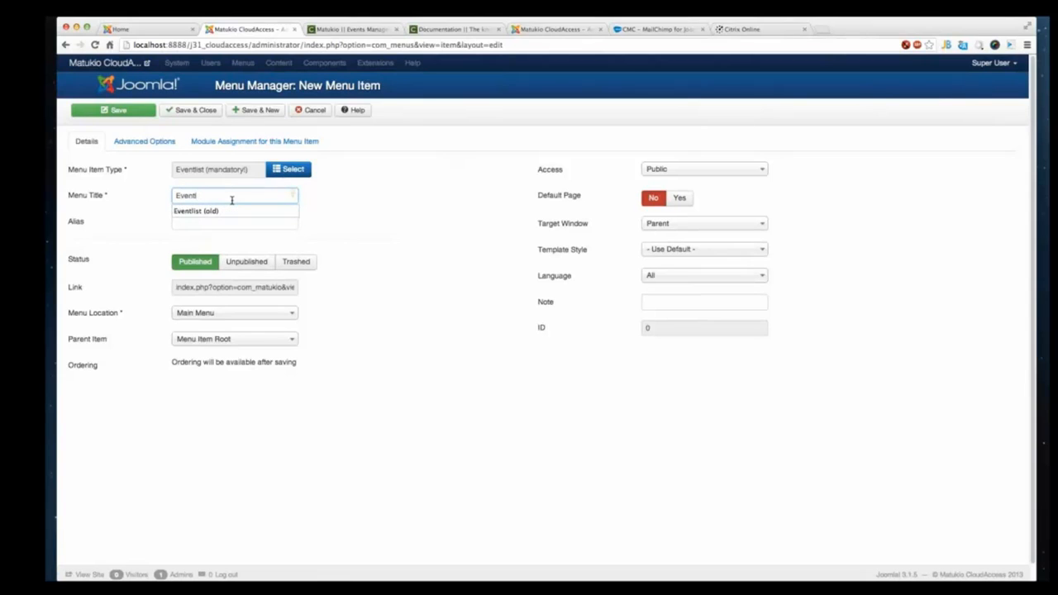
pyautogui.write('ist')
pyautogui.press('Tab')
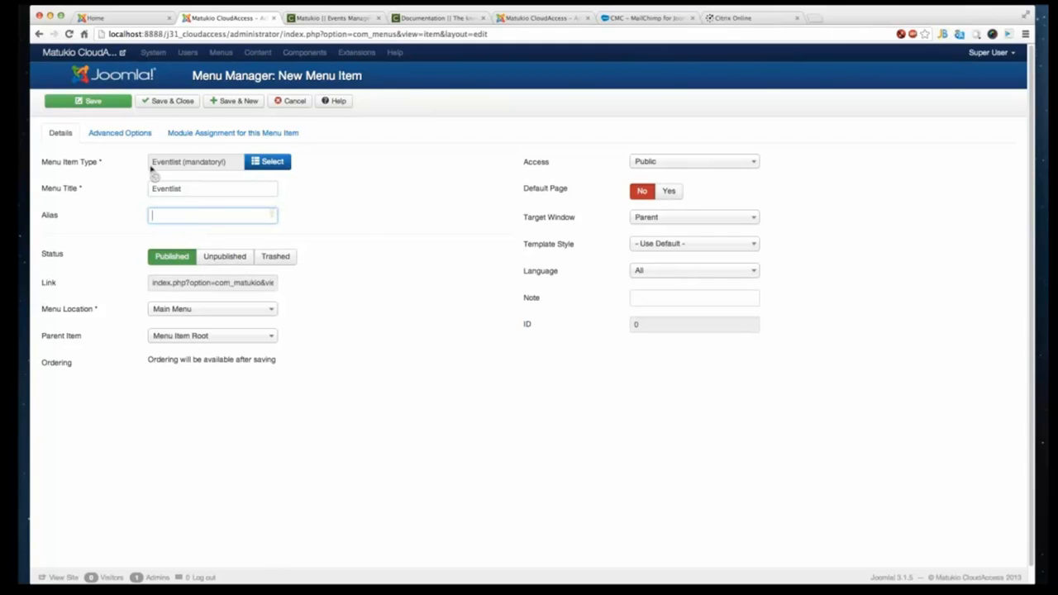
# - Review the event list template, title and category options, then save and close the menu item
pyautogui.click(139, 135)
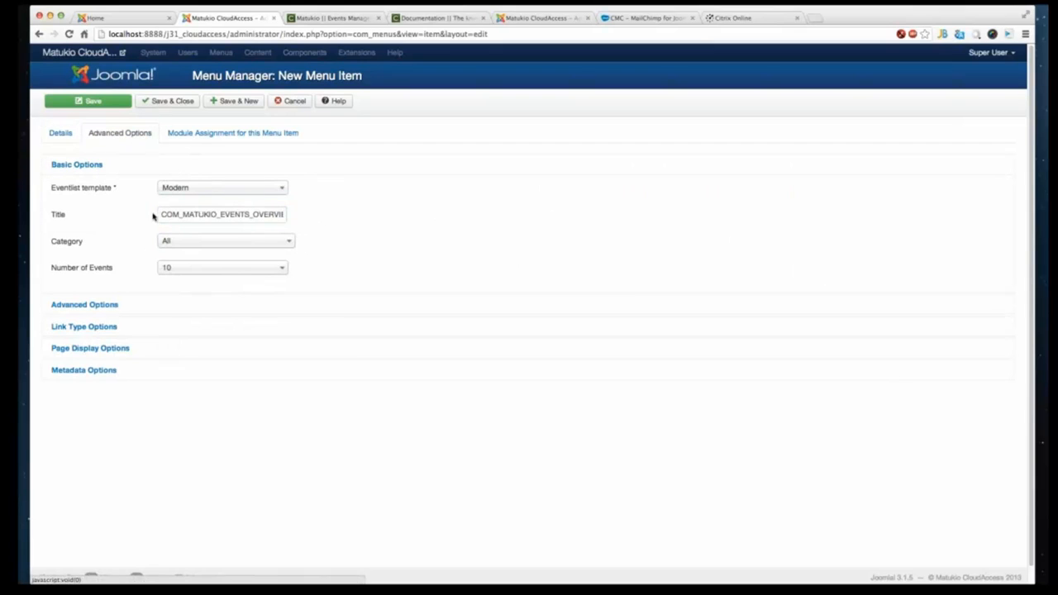
pyautogui.click(189, 191)
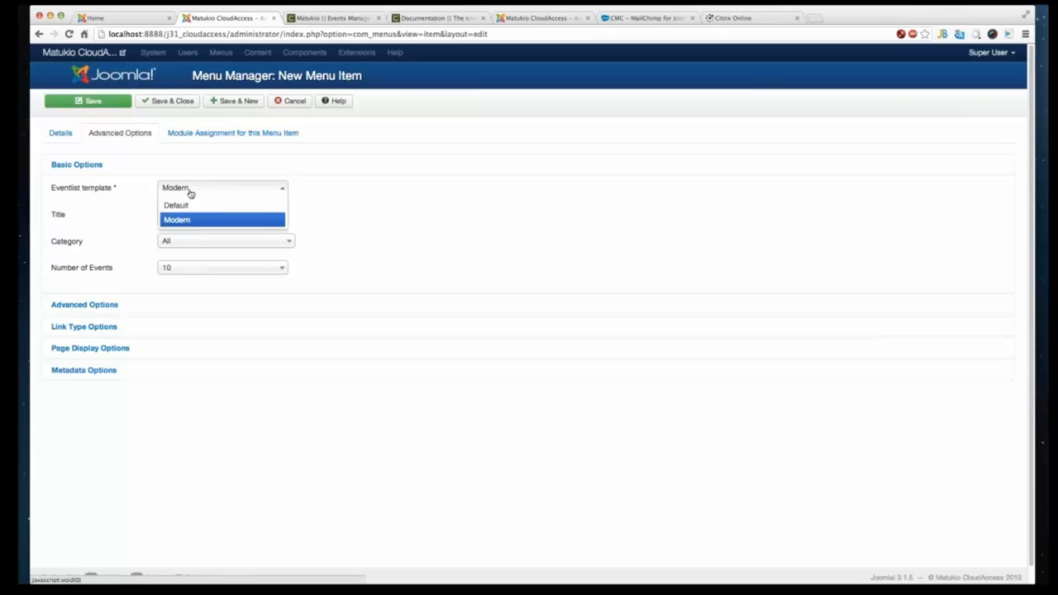
pyautogui.click(548, 199)
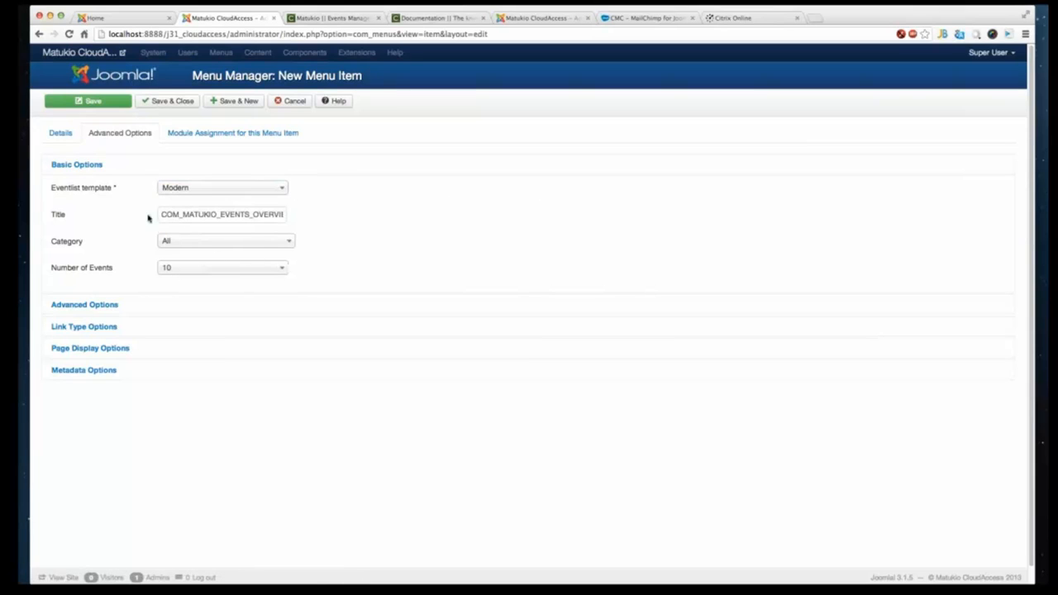
pyautogui.moveTo(177, 212); pyautogui.dragTo(408, 226)
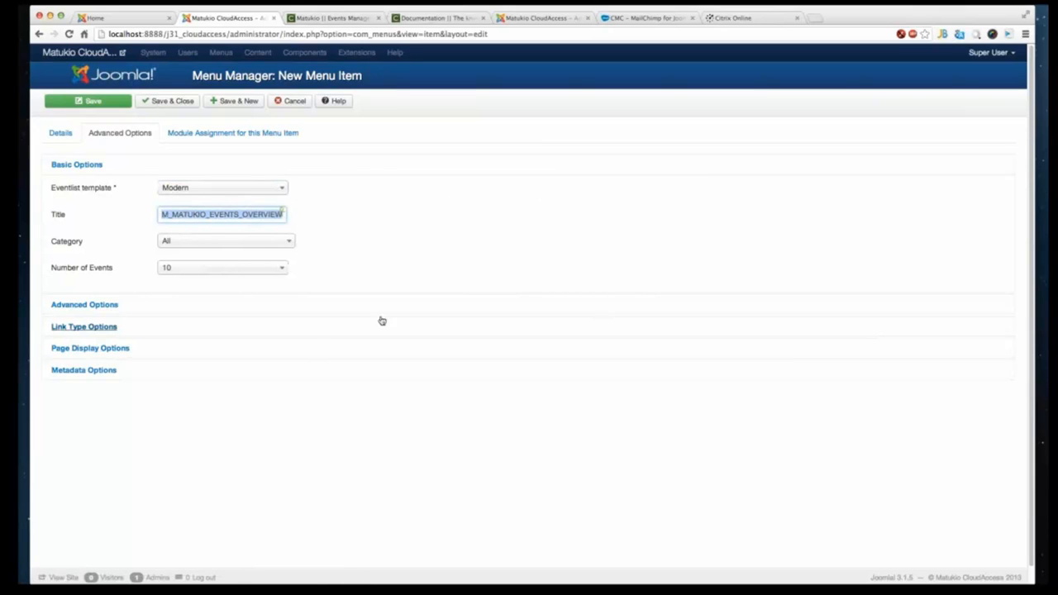
pyautogui.click(206, 247)
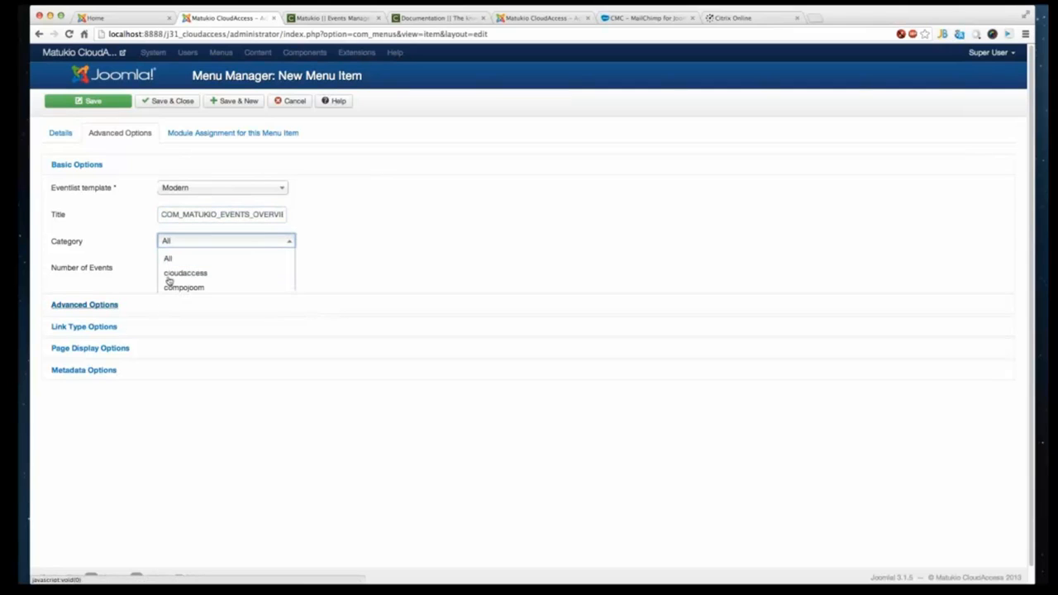
pyautogui.click(514, 278)
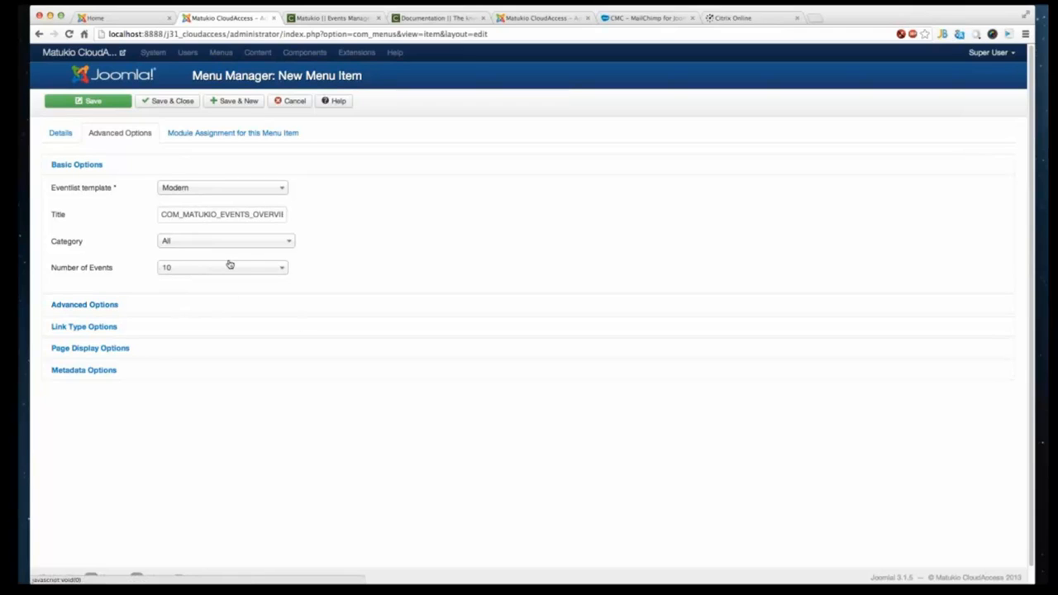
pyautogui.click(171, 104)
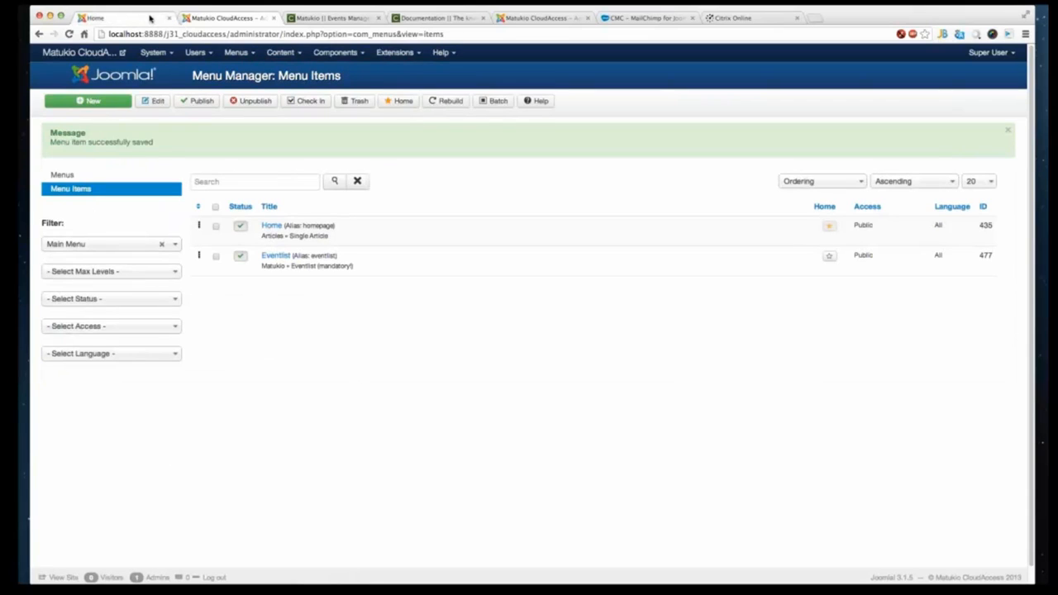
# - Reload the site front end and open the new Eventlist menu page
pyautogui.click(149, 18)
pyautogui.rightClick(66, 242)
pyautogui.click(90, 265)
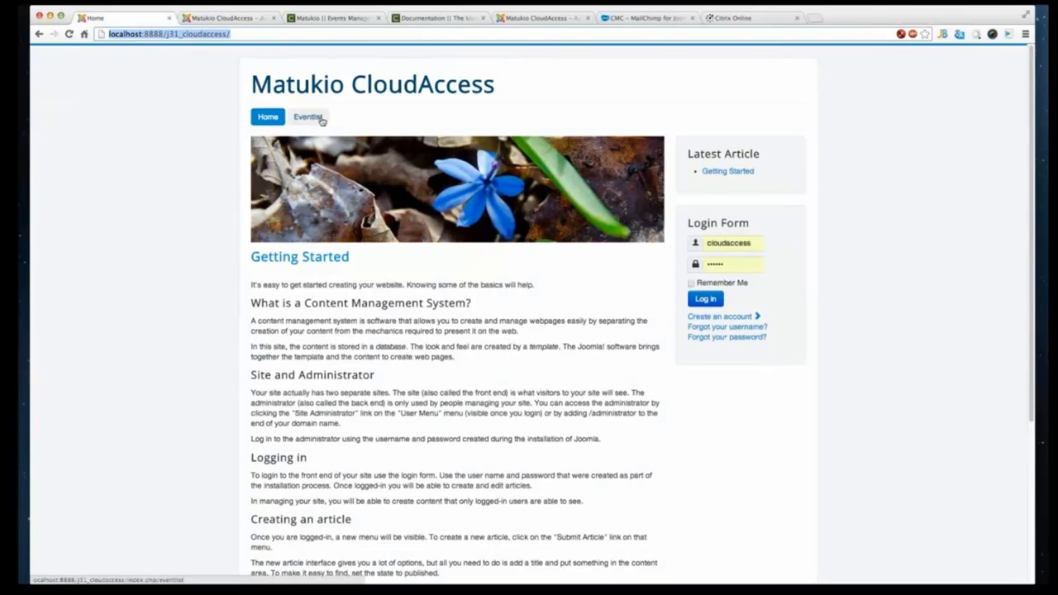
pyautogui.click(314, 118)
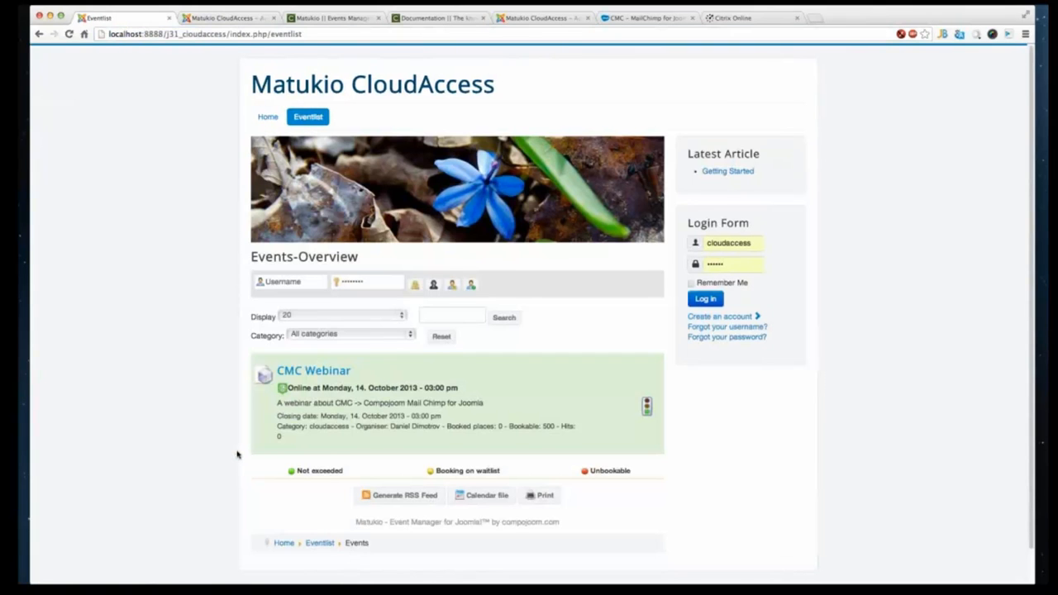
pyautogui.scroll(-1, 233, 368)
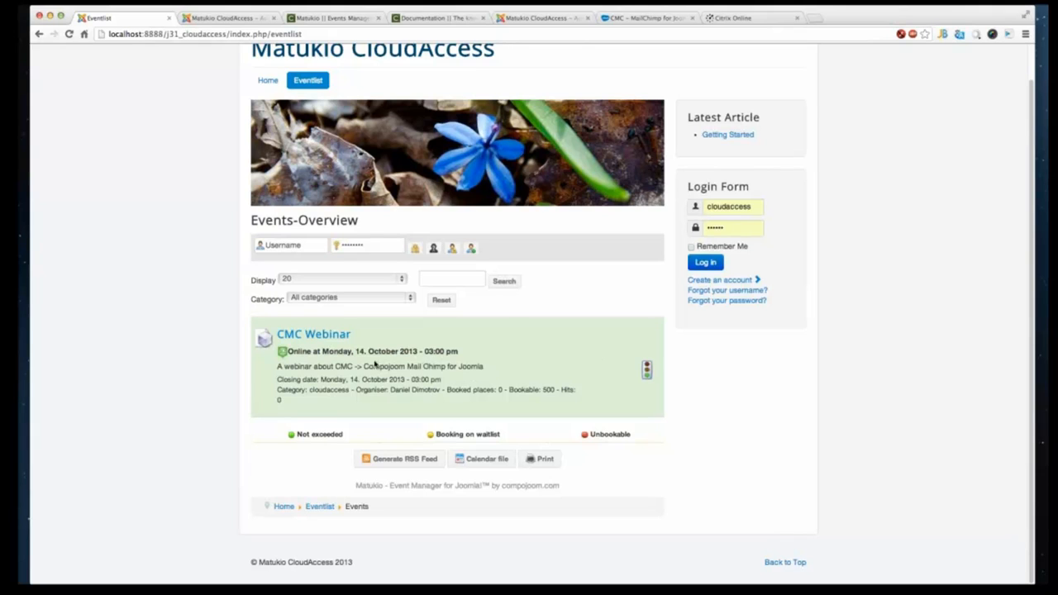
# - Open the CMC Webinar event page and examine its details table and description
pyautogui.click(338, 337)
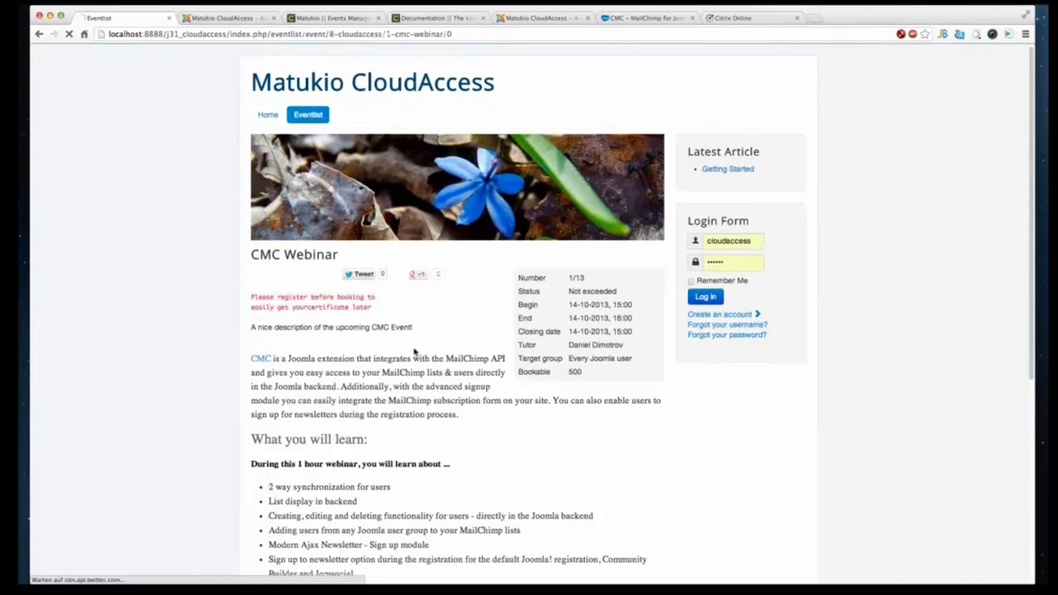
pyautogui.scroll(-1, 428, 349)
pyautogui.scroll(-3, 427, 349)
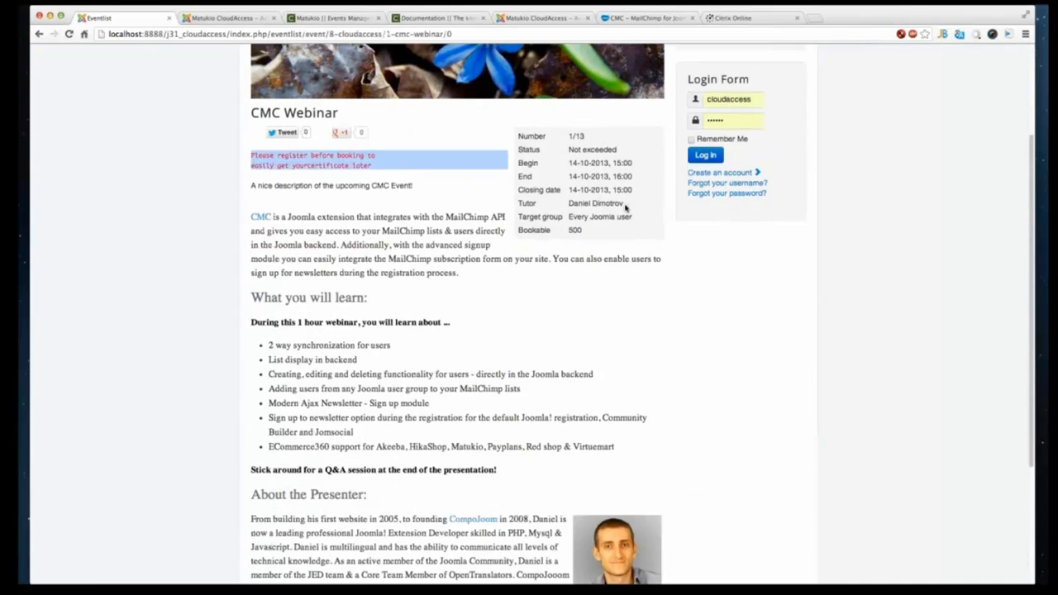
pyautogui.scroll(1, 345, 374)
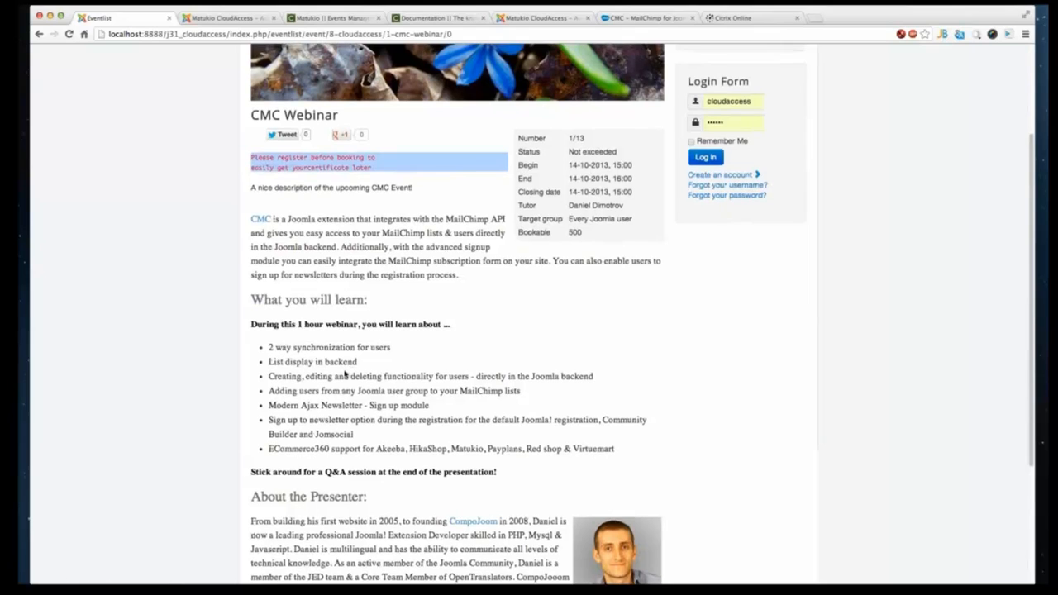
pyautogui.scroll(3, 345, 375)
pyautogui.scroll(-1, 380, 273)
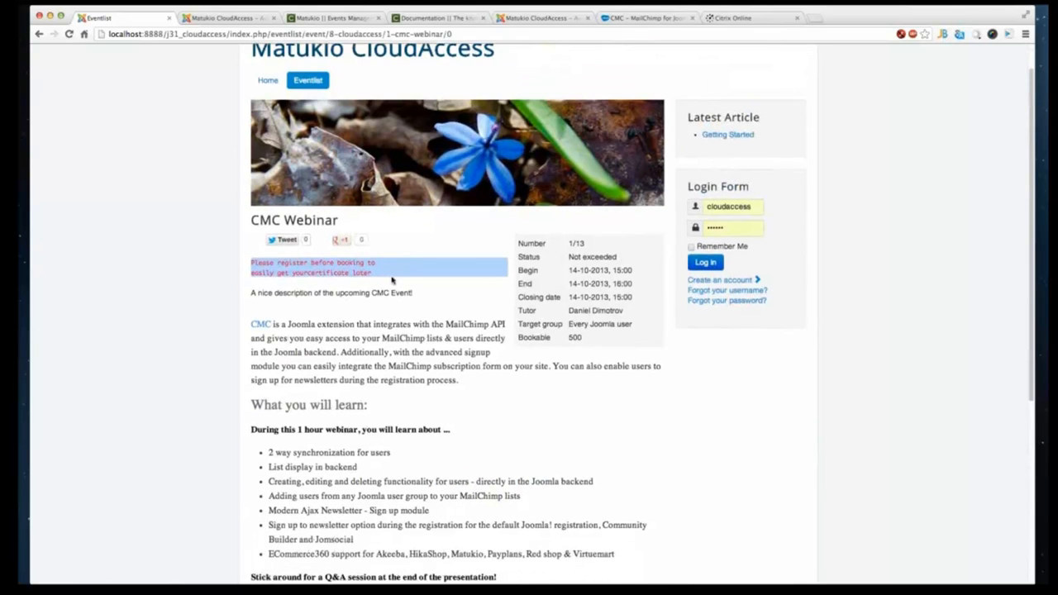
pyautogui.scroll(-1, 405, 298)
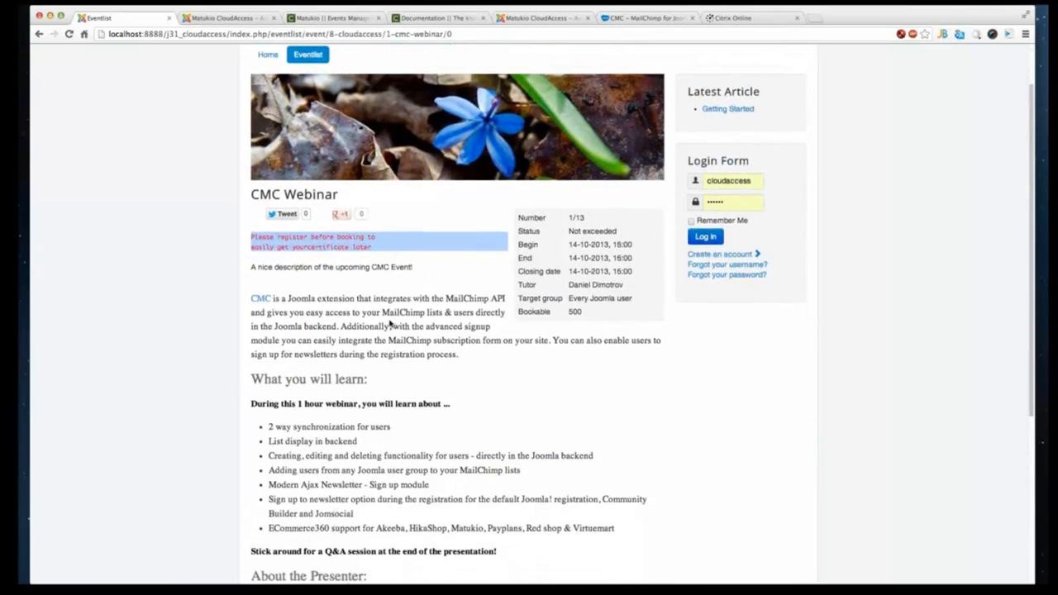
pyautogui.scroll(-4, 391, 324)
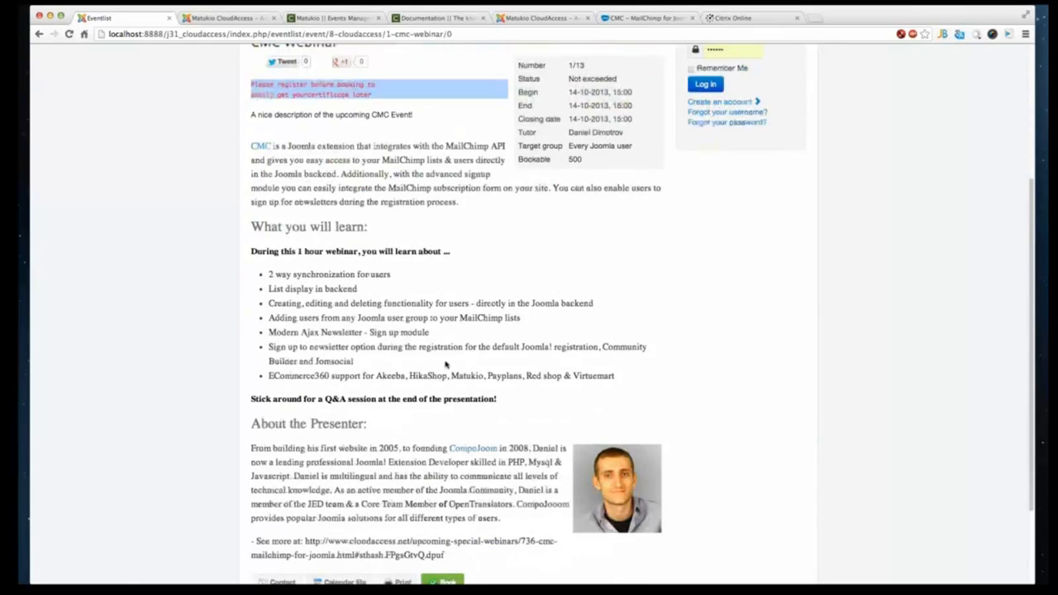
pyautogui.scroll(-2, 446, 364)
pyautogui.scroll(4, 432, 364)
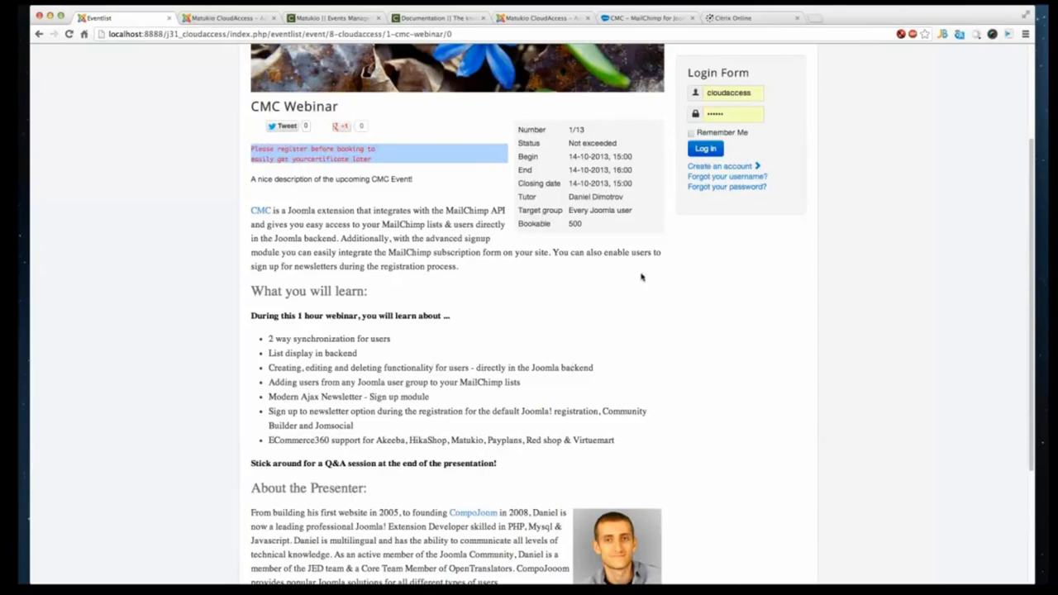
pyautogui.moveTo(608, 231); pyautogui.dragTo(483, 168)
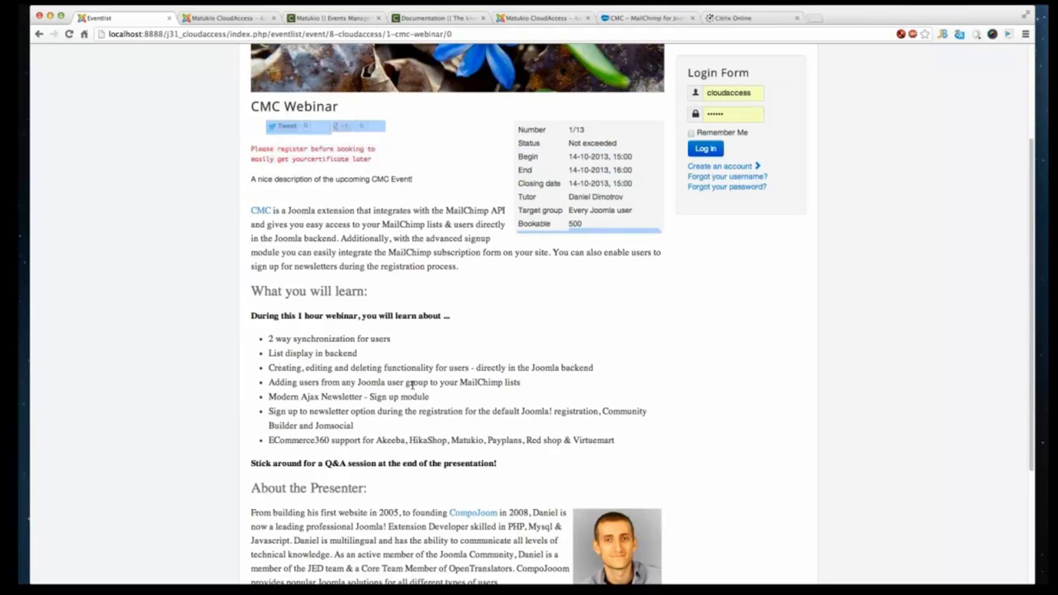
pyautogui.click(547, 145)
pyautogui.moveTo(568, 129); pyautogui.dragTo(605, 135)
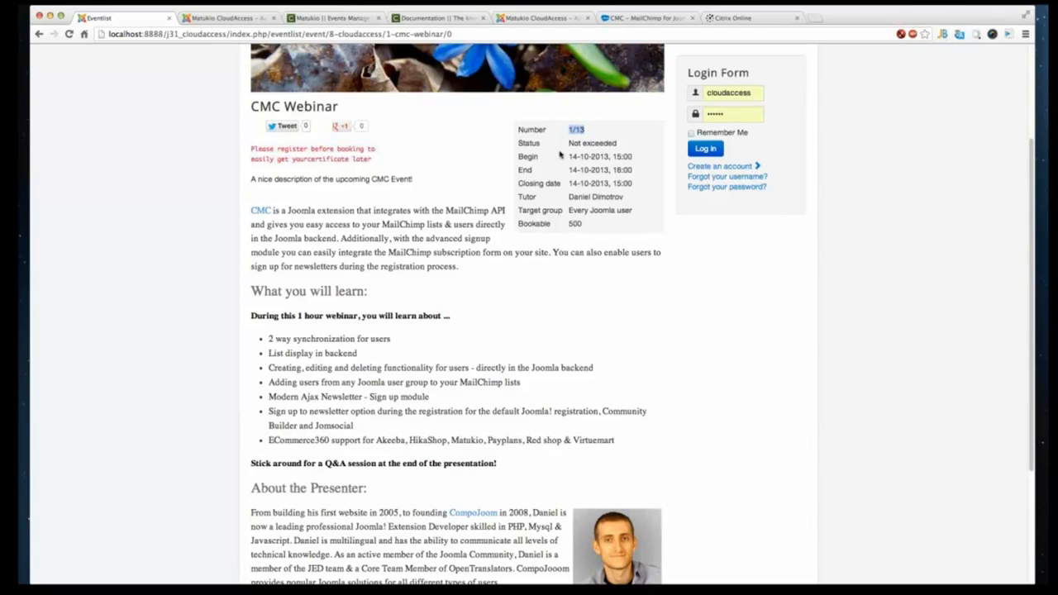
pyautogui.moveTo(566, 145); pyautogui.dragTo(521, 143)
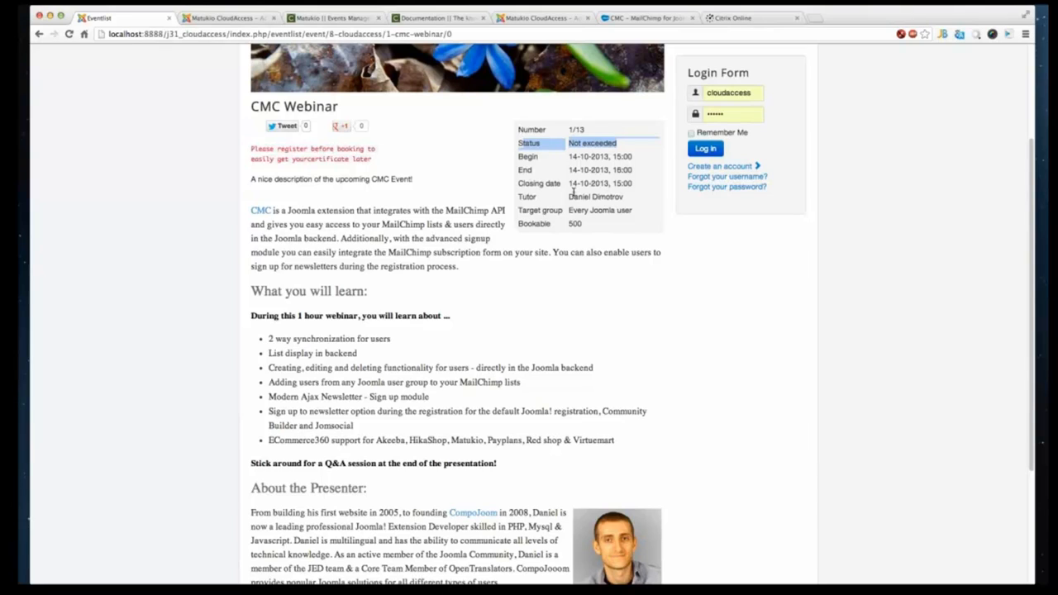
pyautogui.moveTo(576, 227); pyautogui.dragTo(514, 222)
pyautogui.click(527, 232)
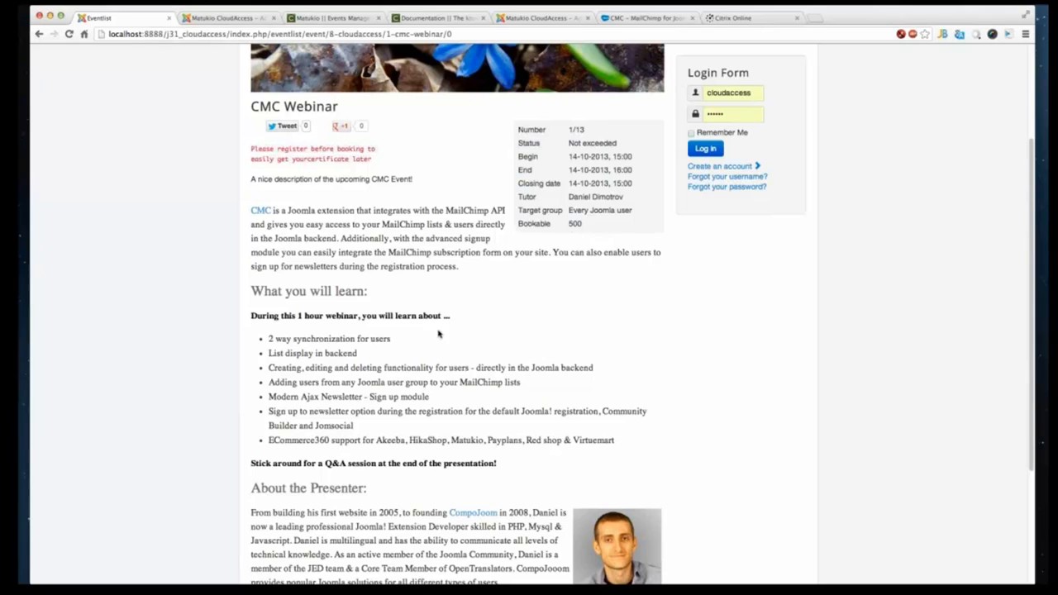
pyautogui.scroll(-1, 443, 332)
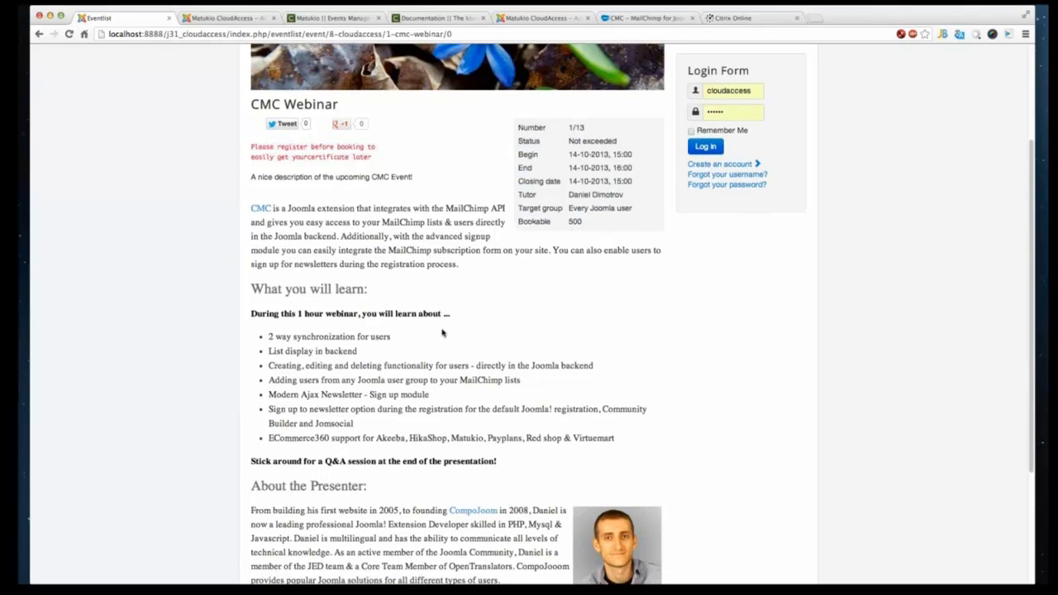
pyautogui.scroll(-5, 442, 332)
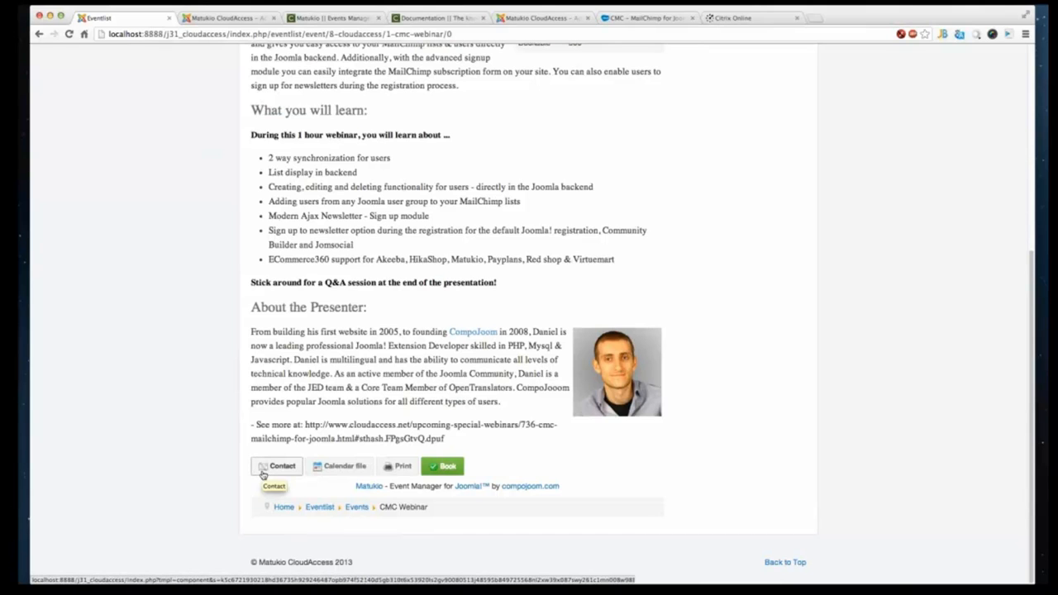
# - Try the event's Contact and Print functions, closing the contact form and cancelling the print dialog
pyautogui.click(275, 467)
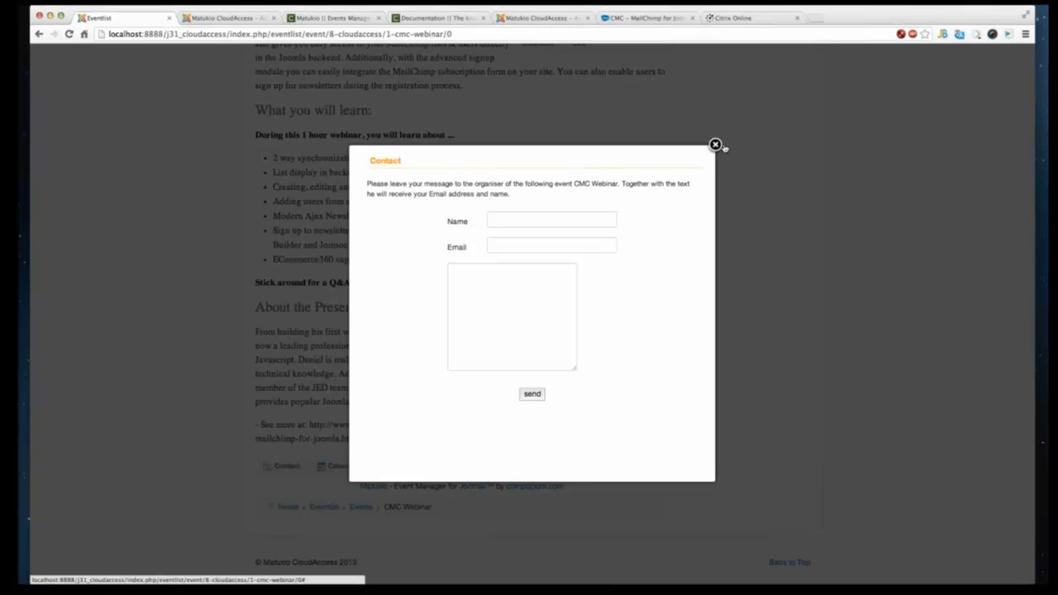
pyautogui.click(715, 145)
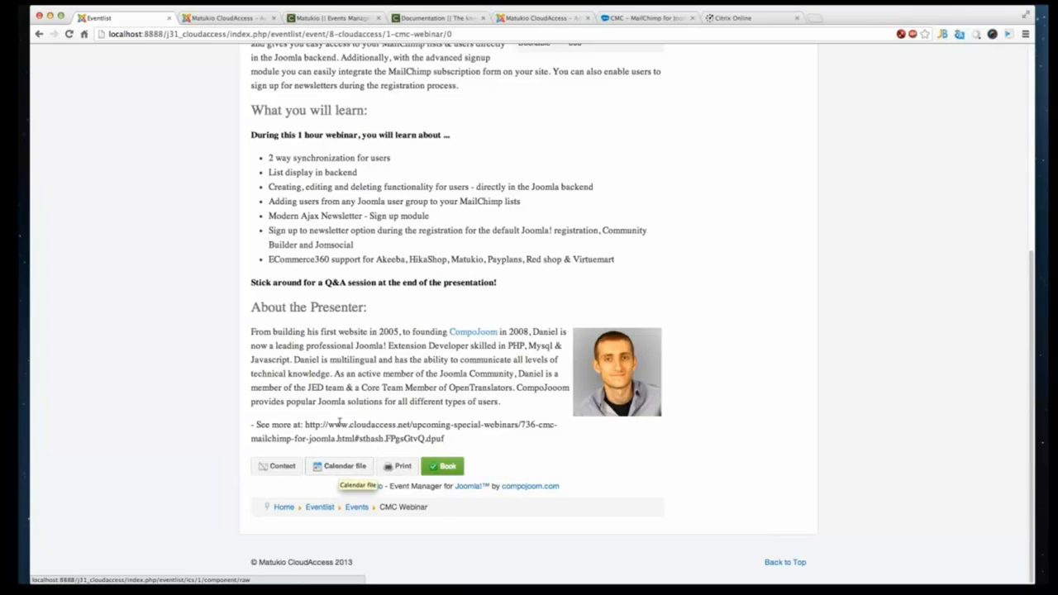
pyautogui.click(406, 468)
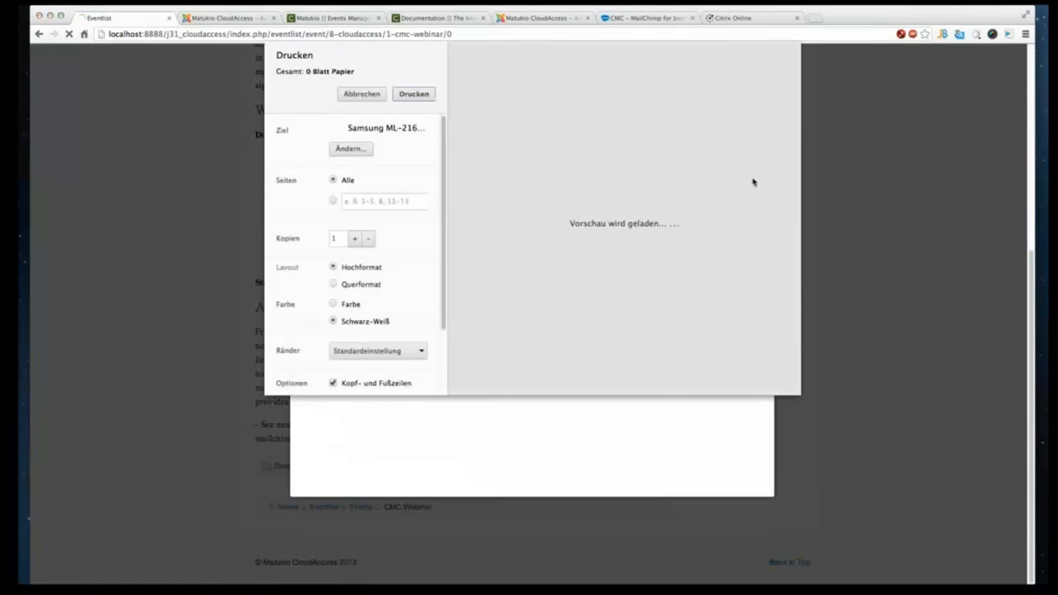
pyautogui.scroll(-10, 529, 240)
pyautogui.scroll(10, 583, 256)
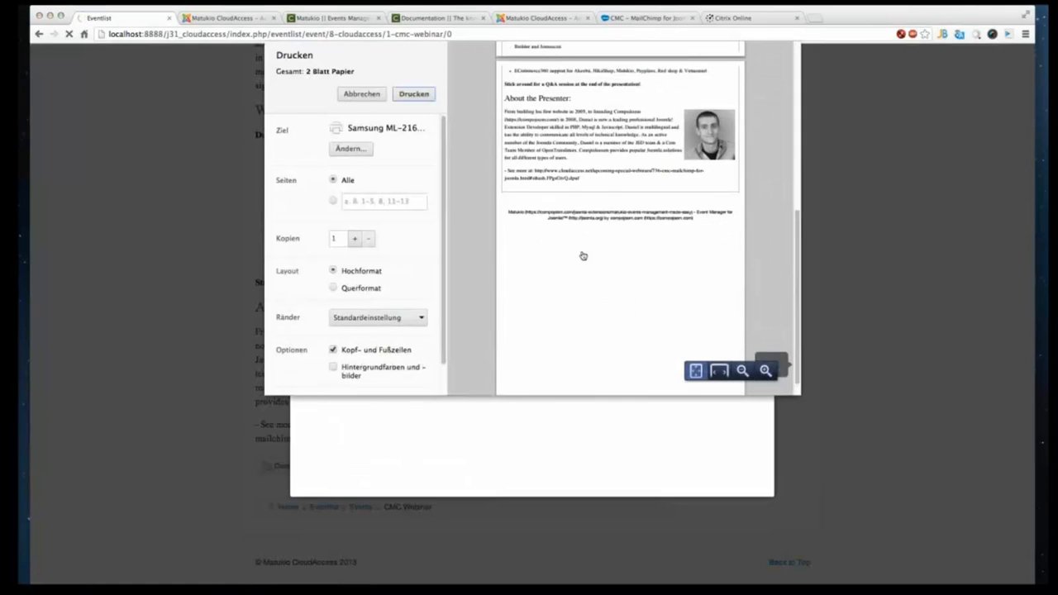
pyautogui.click(357, 96)
pyautogui.click(774, 128)
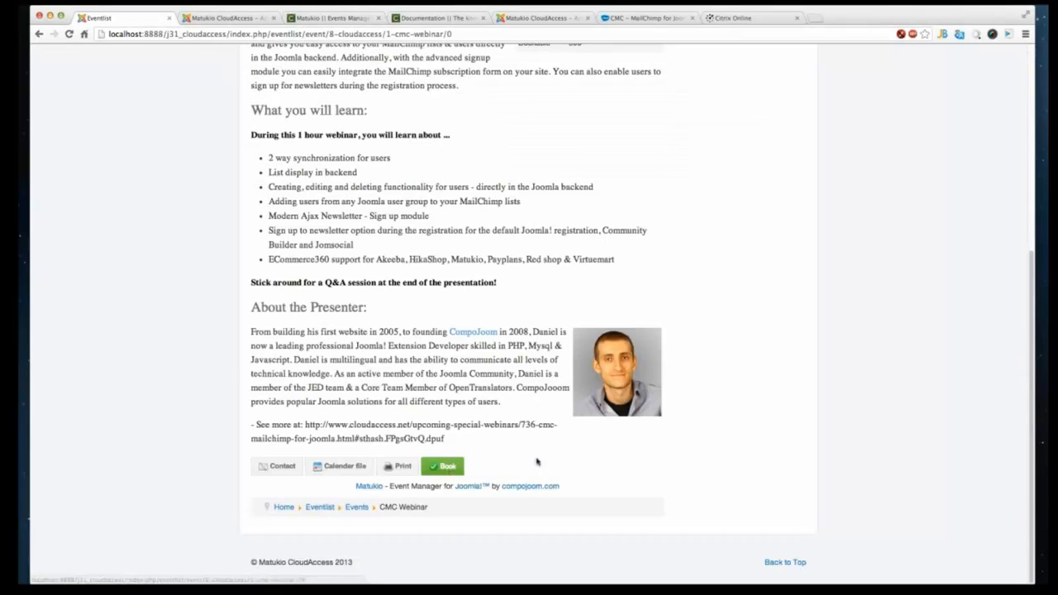
# - Open the event's booking form and examine its fields
pyautogui.click(444, 467)
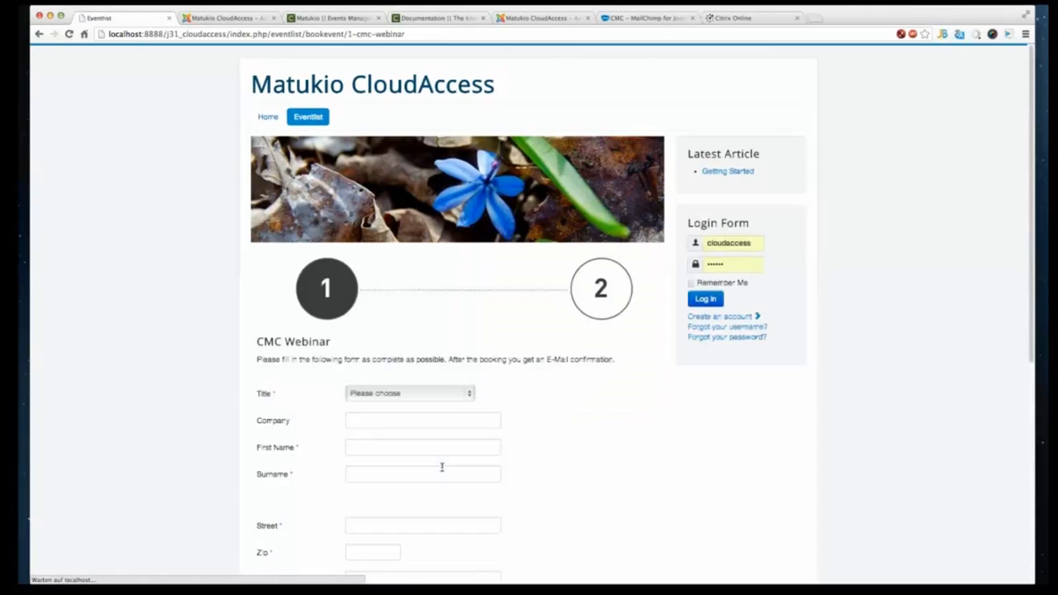
pyautogui.scroll(-5, 442, 467)
pyautogui.scroll(-5, 448, 468)
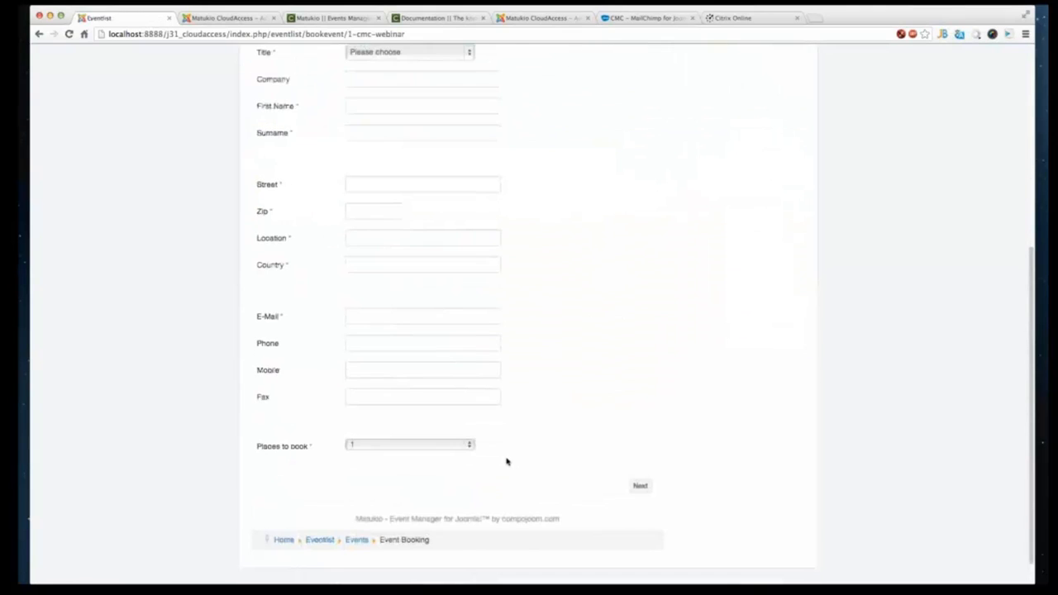
pyautogui.scroll(3, 380, 347)
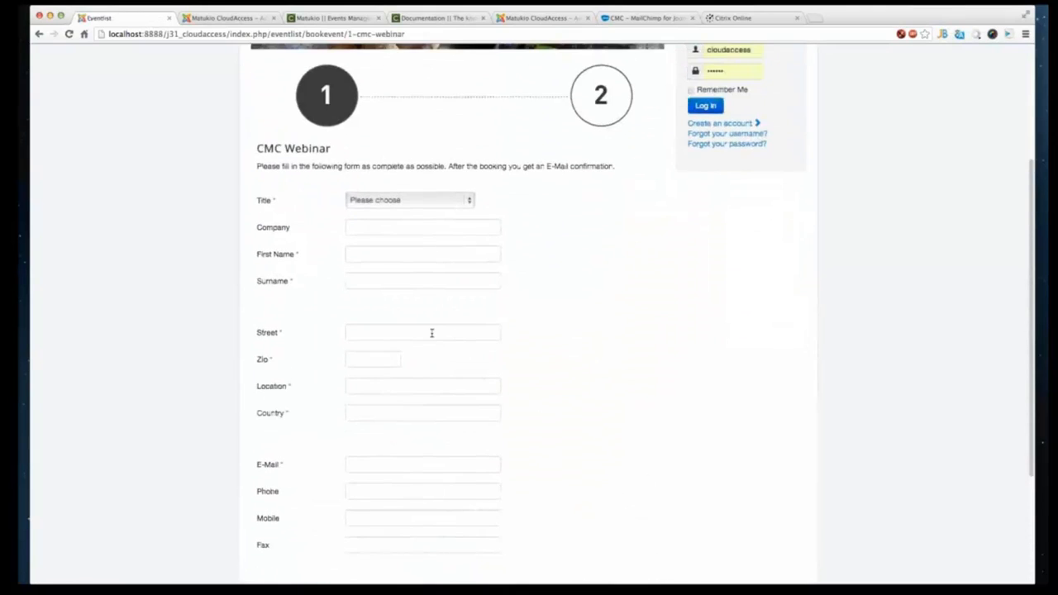
# - Open the Matukio booking fields list in the backend and sort it by ordering
pyautogui.scroll(-1, 430, 336)
pyautogui.scroll(1, 429, 336)
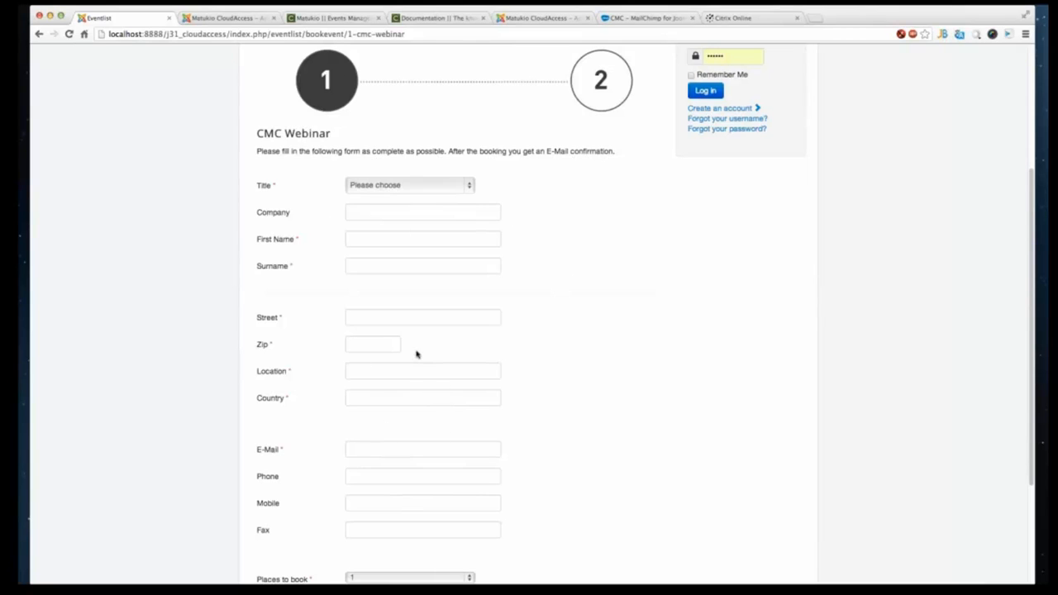
pyautogui.scroll(-3, 411, 350)
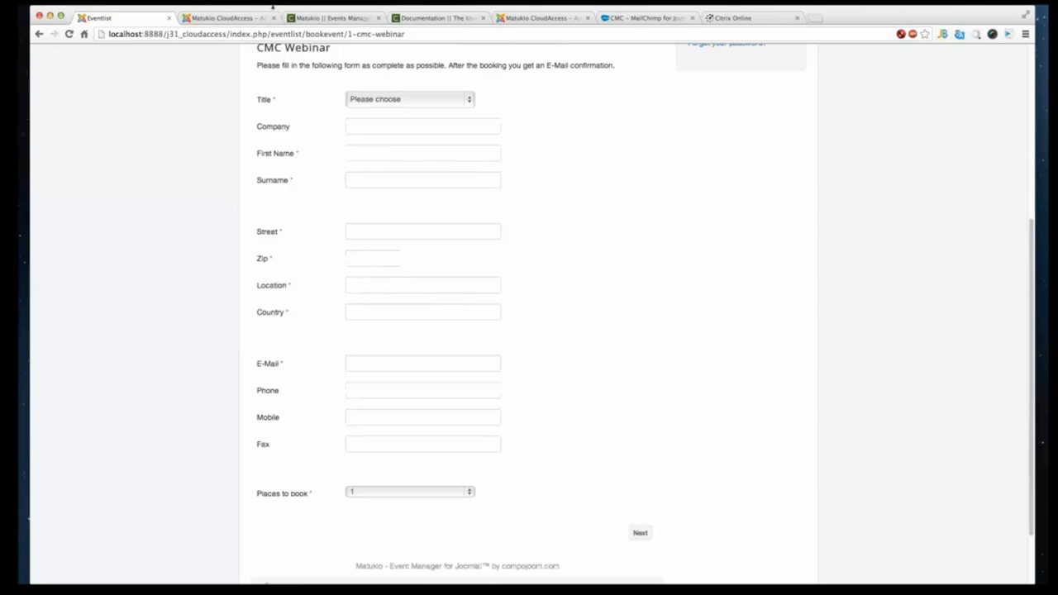
pyautogui.click(243, 22)
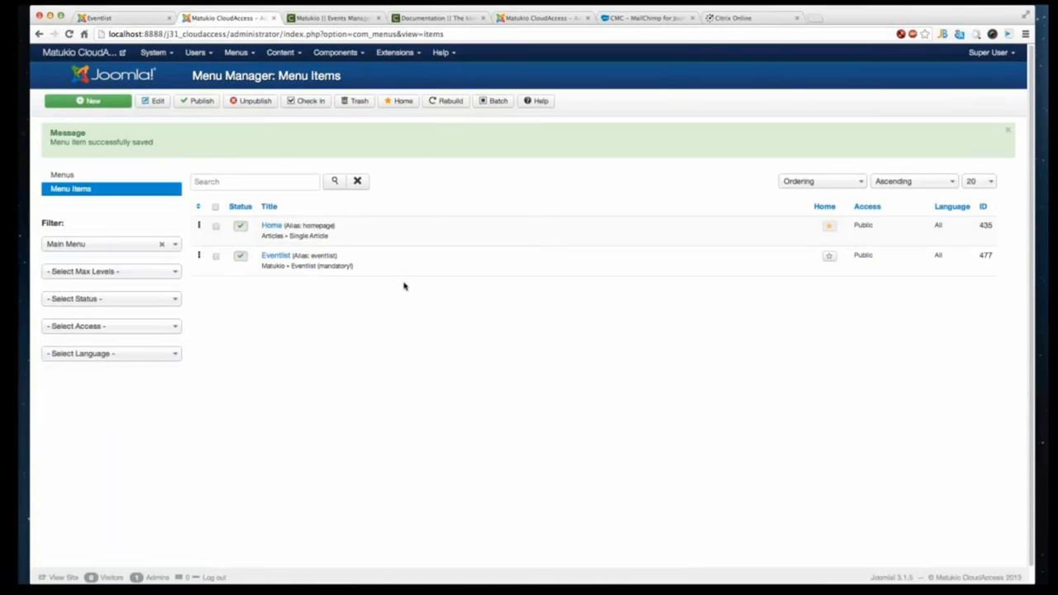
pyautogui.click(342, 52)
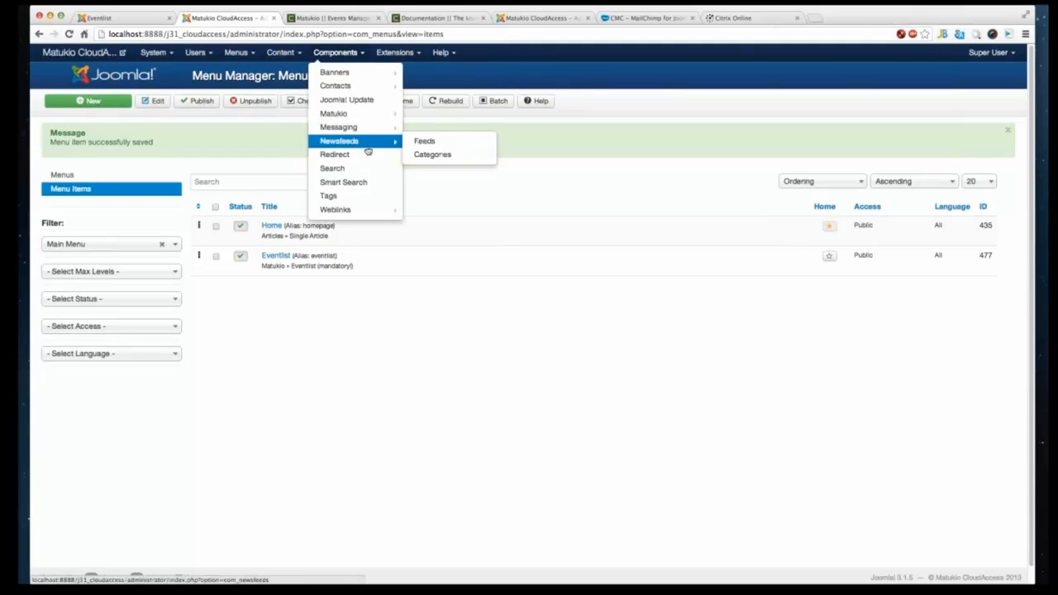
pyautogui.moveTo(371, 113)
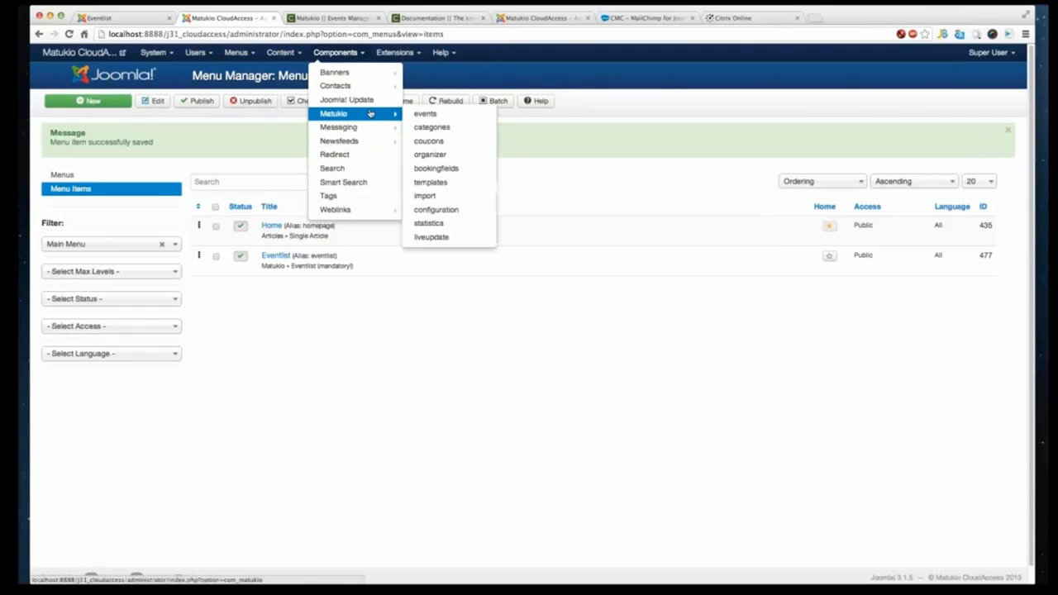
pyautogui.click(450, 168)
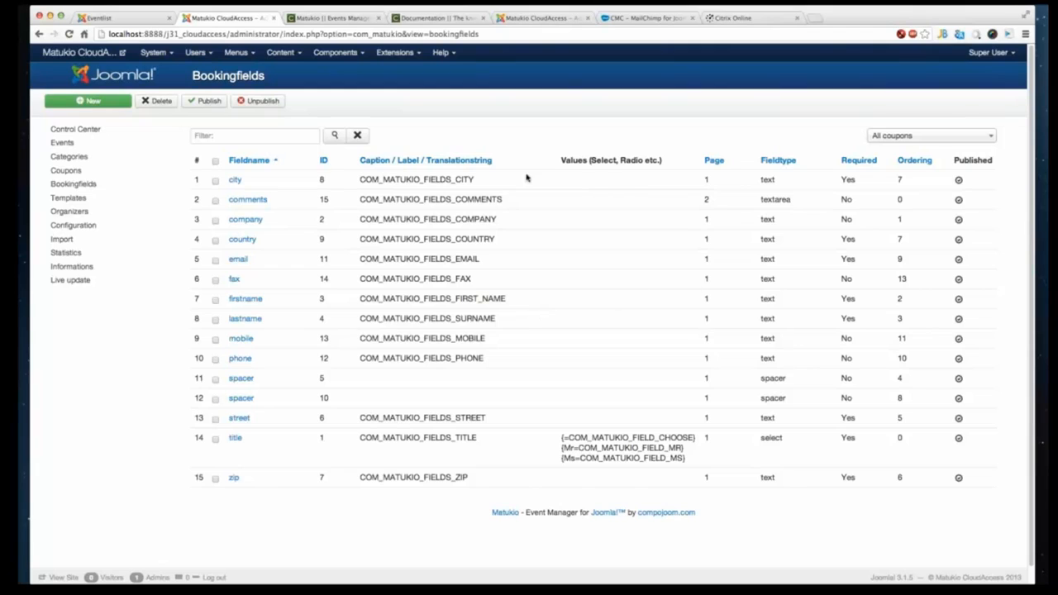
pyautogui.click(930, 161)
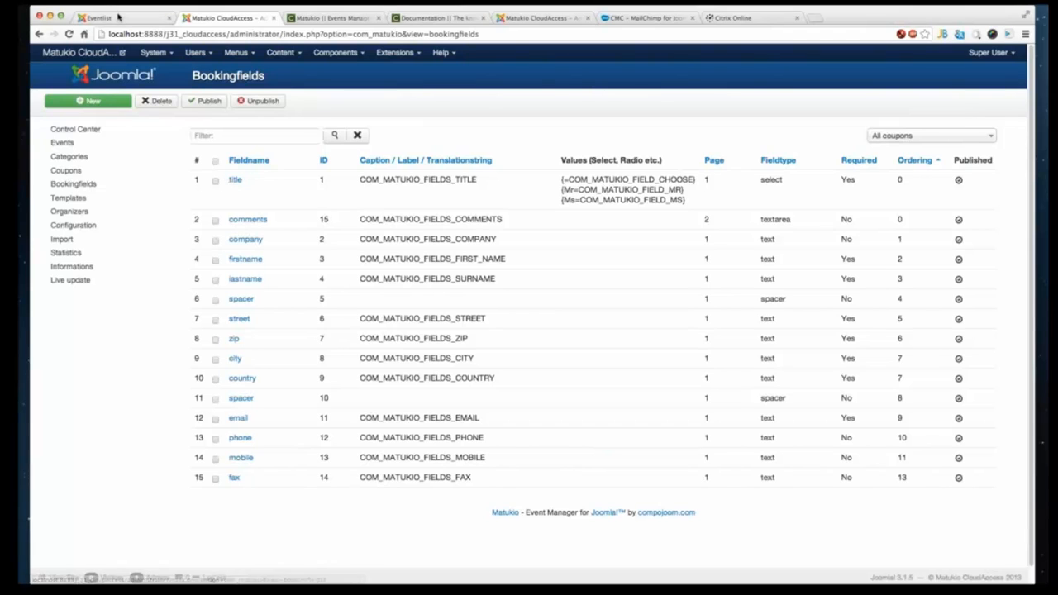
# - Compare the site's booking form fields with the entries in the booking fields list
pyautogui.click(118, 16)
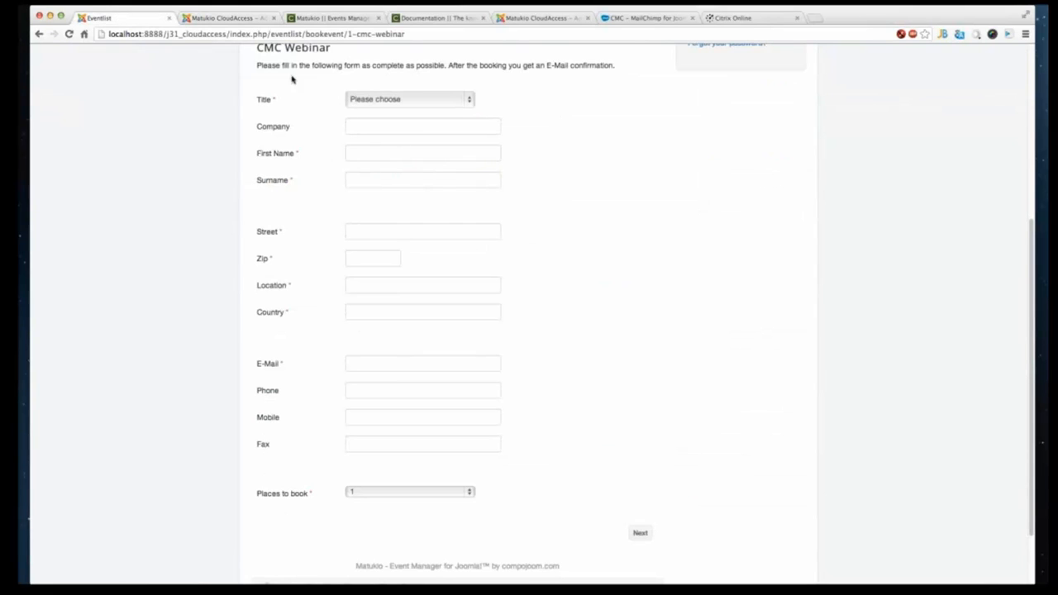
pyautogui.click(243, 17)
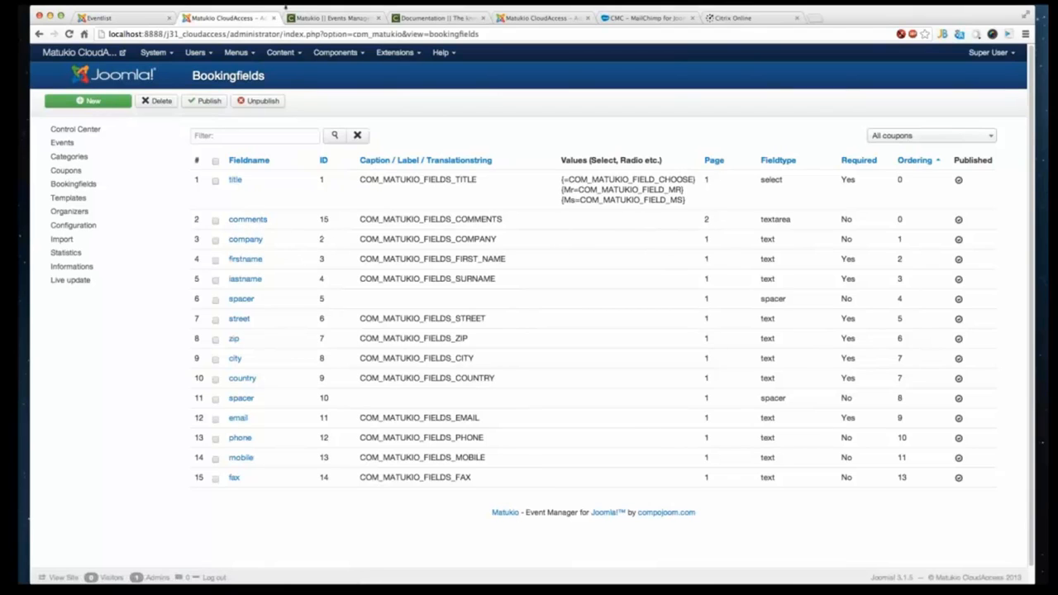
pyautogui.click(306, 19)
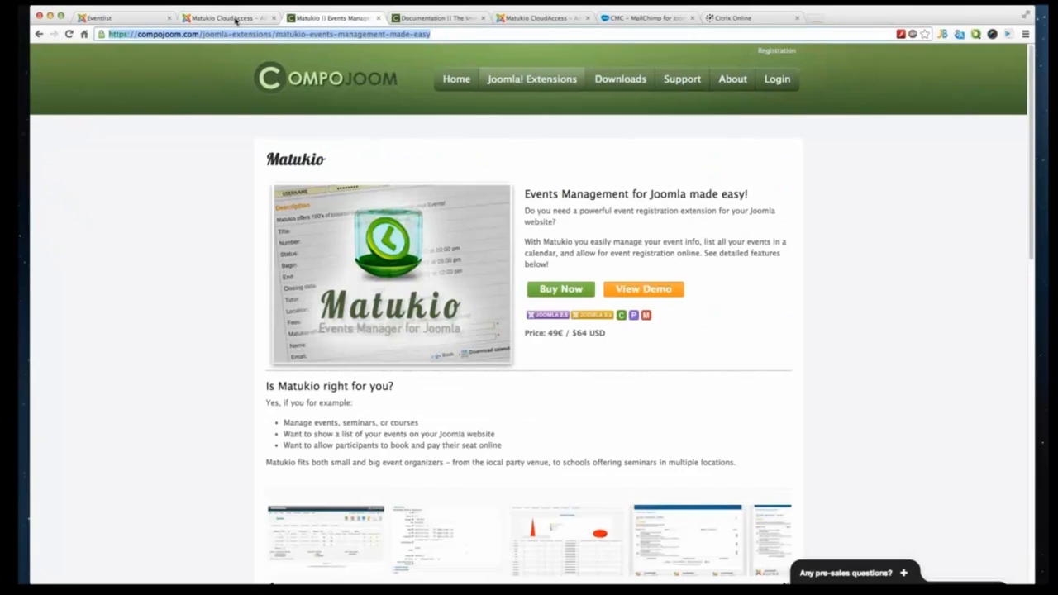
pyautogui.click(235, 20)
pyautogui.click(132, 19)
pyautogui.click(356, 156)
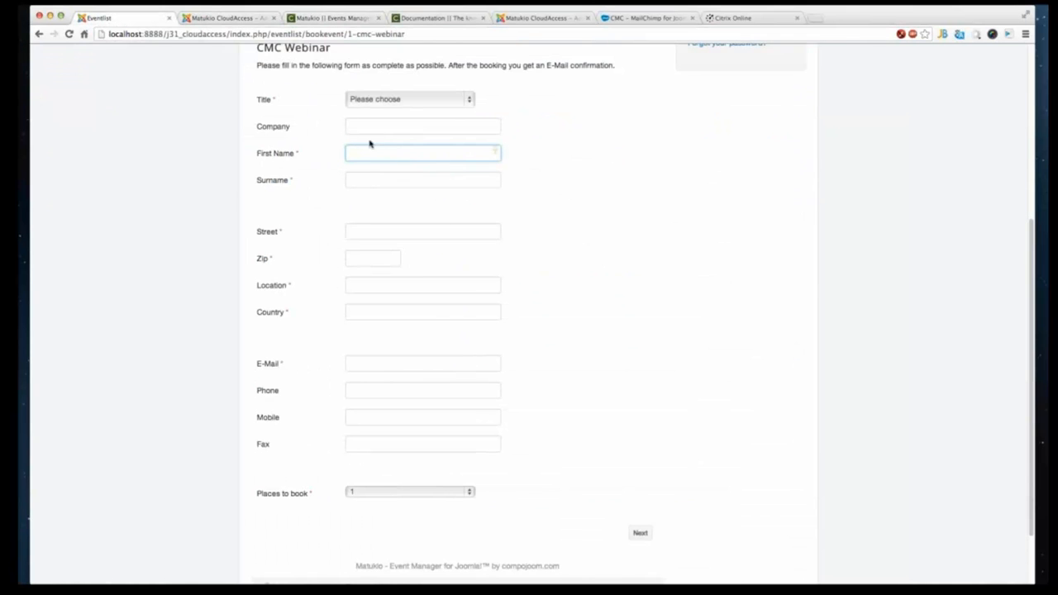
pyautogui.click(394, 257)
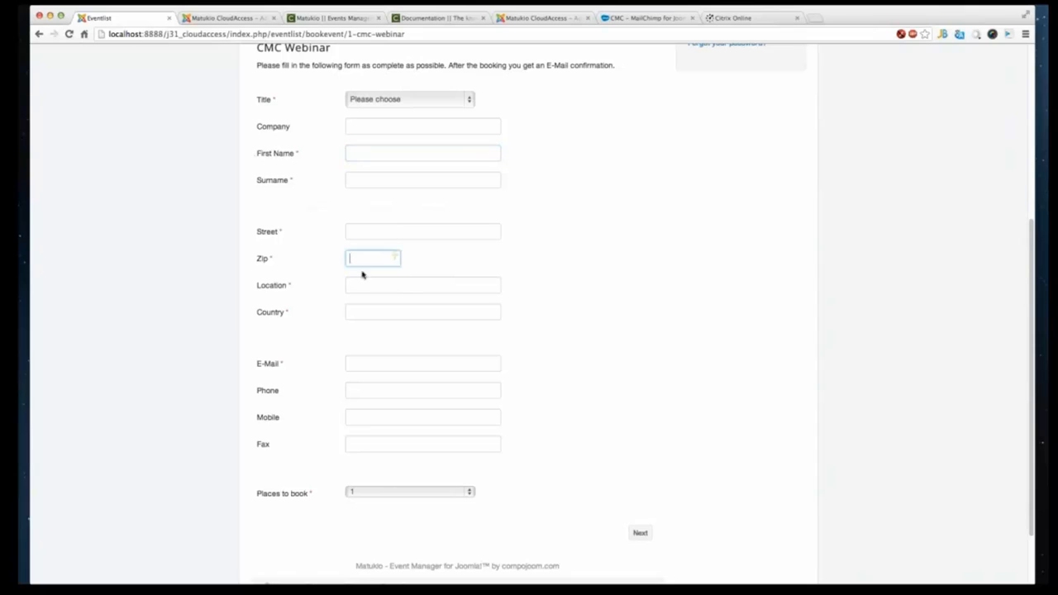
pyautogui.click(240, 19)
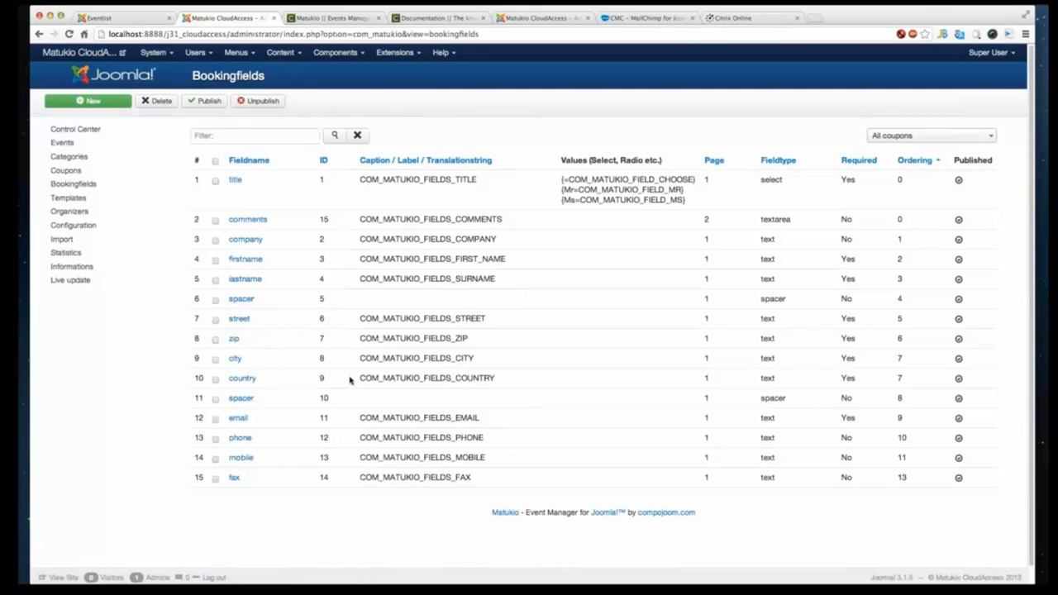
# - Unpublish the country booking field and save it
pyautogui.click(959, 378)
pyautogui.click(241, 378)
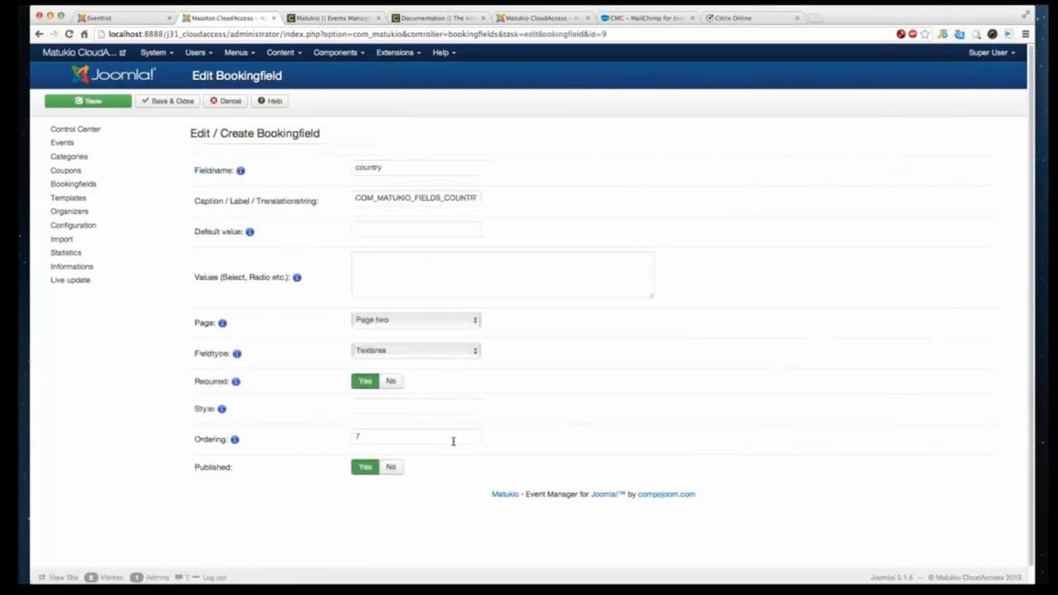
pyautogui.scroll(-1, 453, 442)
pyautogui.click(391, 449)
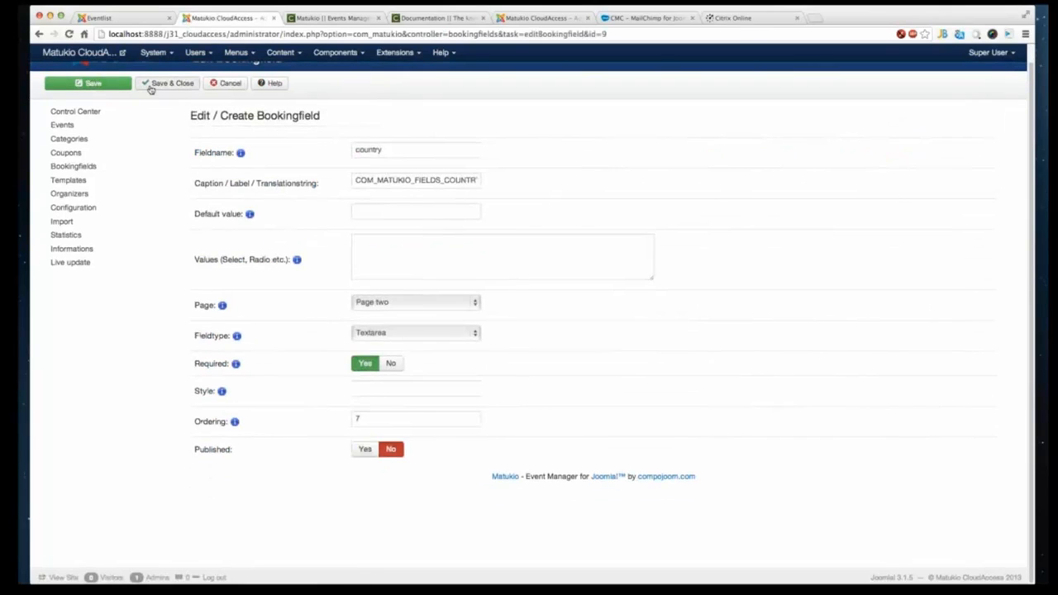
pyautogui.click(151, 86)
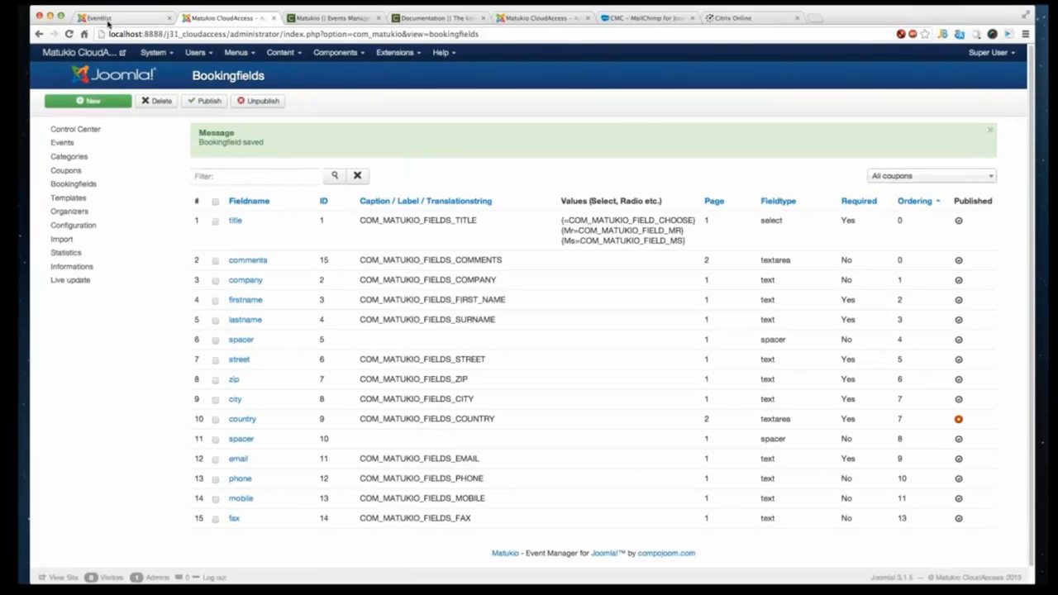
# - Reload the site's booking form, submit it with Next, and go back to the form
pyautogui.click(107, 20)
pyautogui.rightClick(626, 235)
pyautogui.click(657, 262)
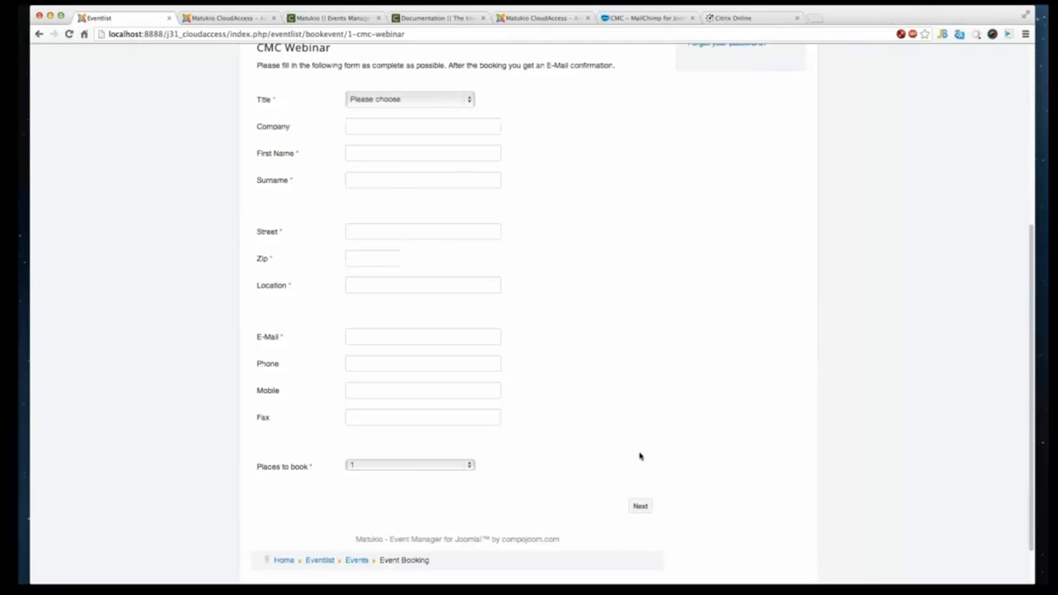
pyautogui.click(640, 506)
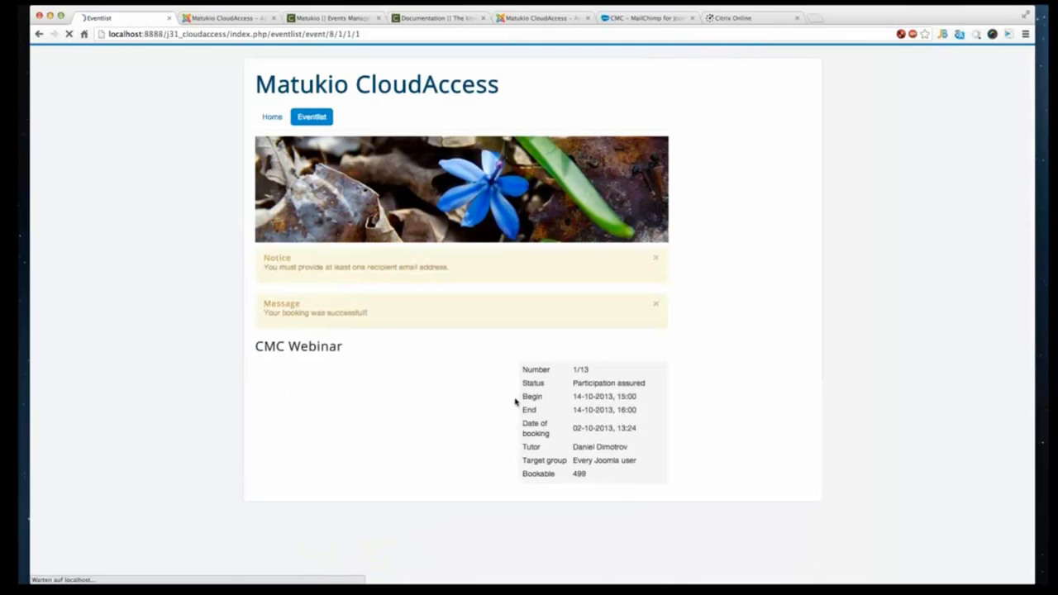
pyautogui.rightClick(190, 224)
pyautogui.click(207, 232)
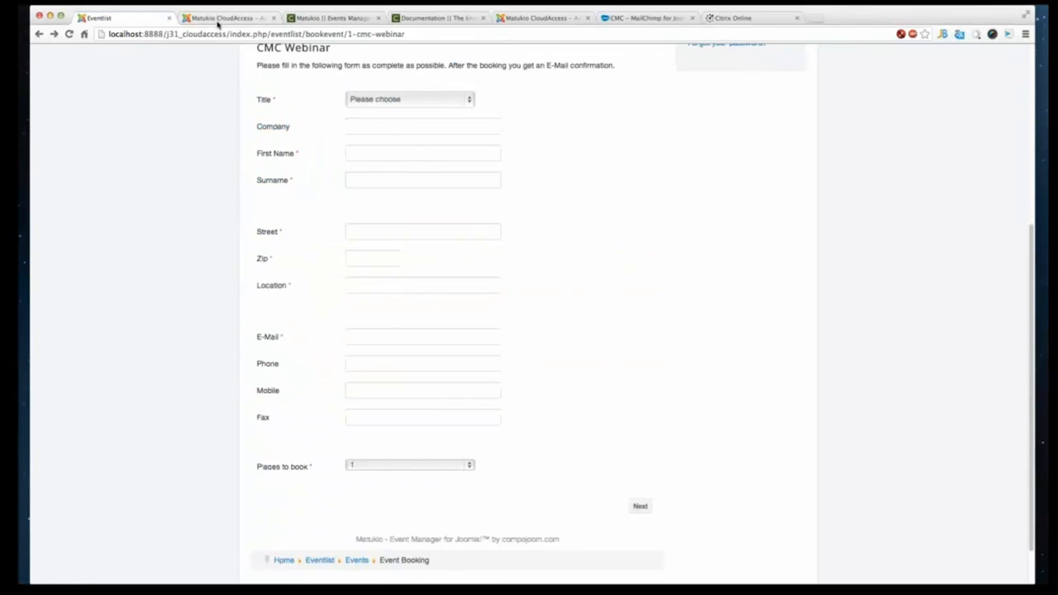
# - Republish the country booking field and save it
pyautogui.click(219, 19)
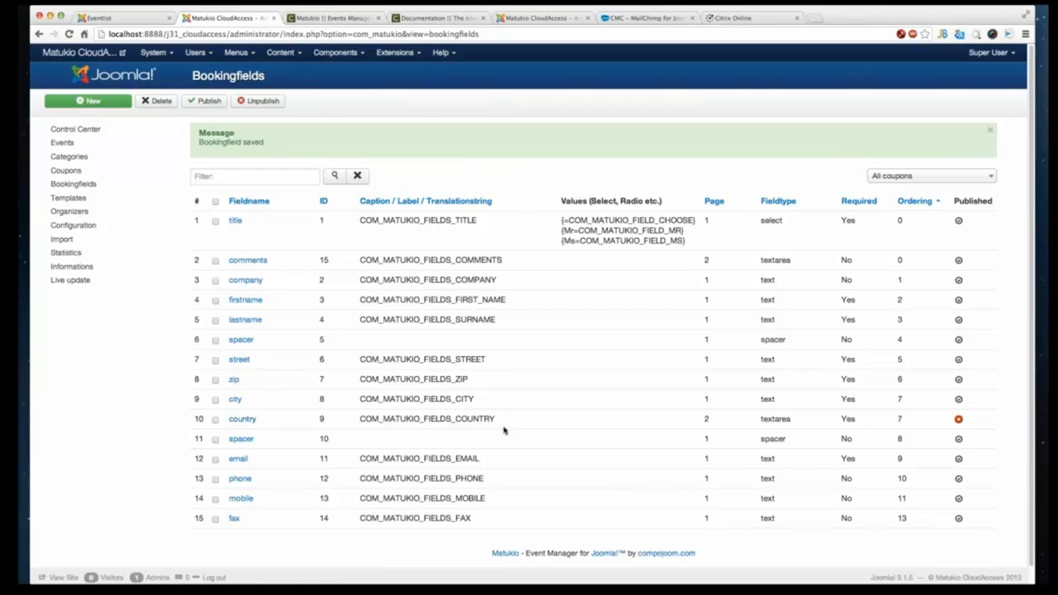
pyautogui.moveTo(931, 424); pyautogui.dragTo(261, 417)
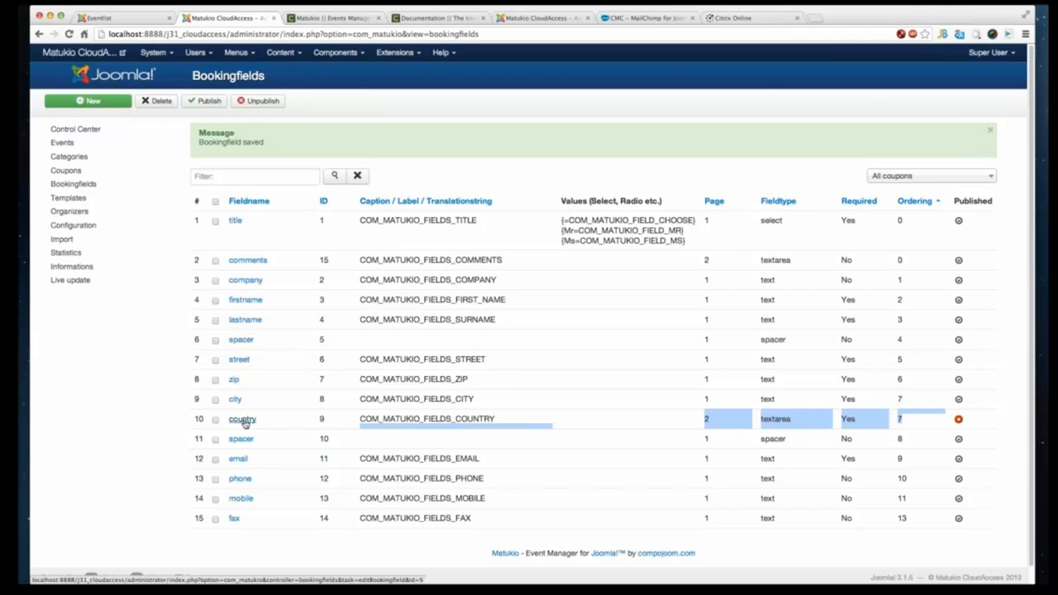
pyautogui.click(243, 420)
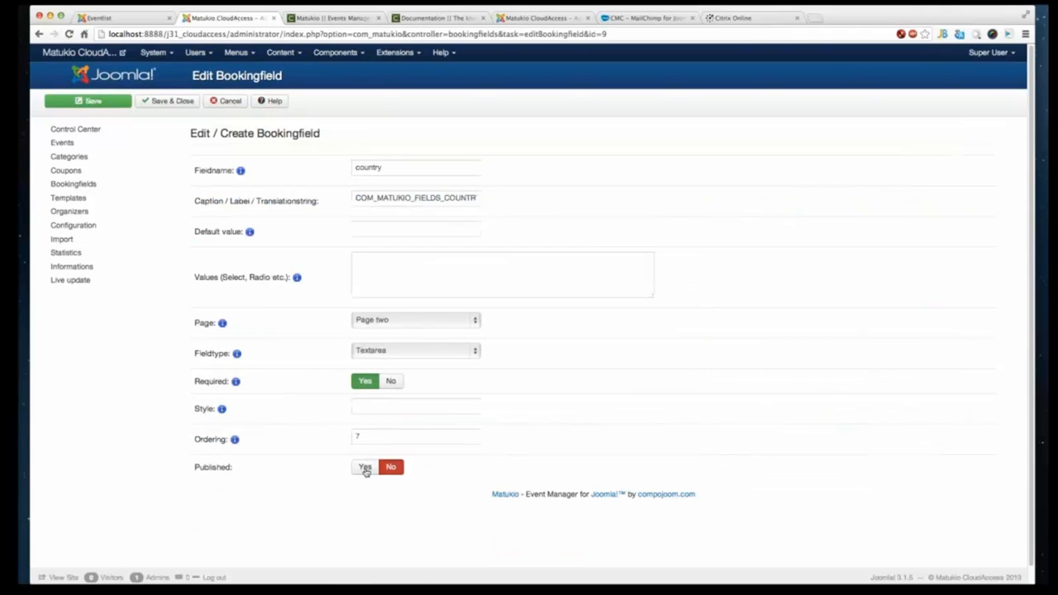
pyautogui.click(368, 468)
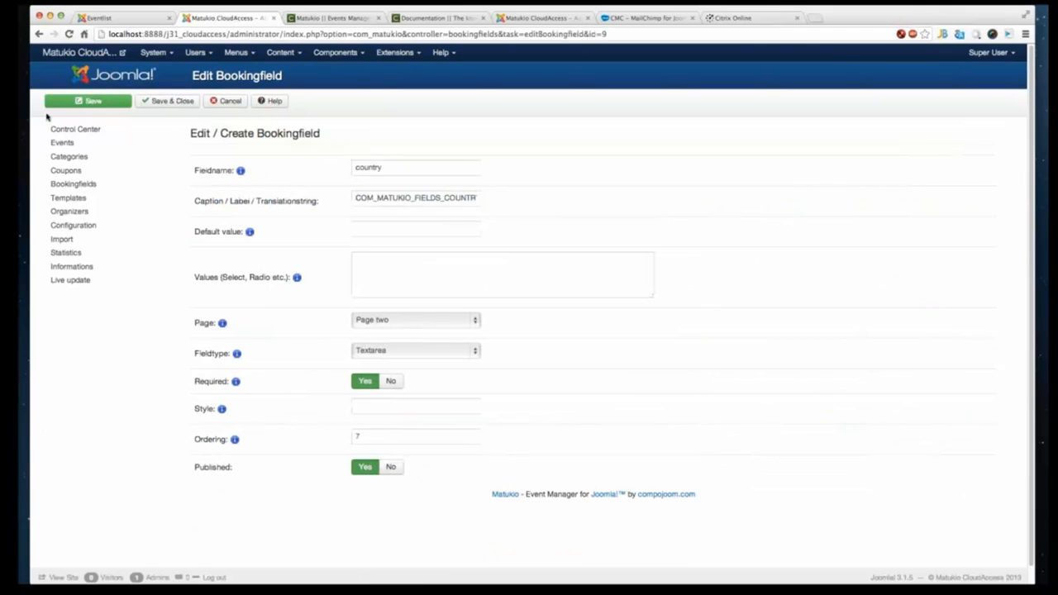
pyautogui.click(147, 101)
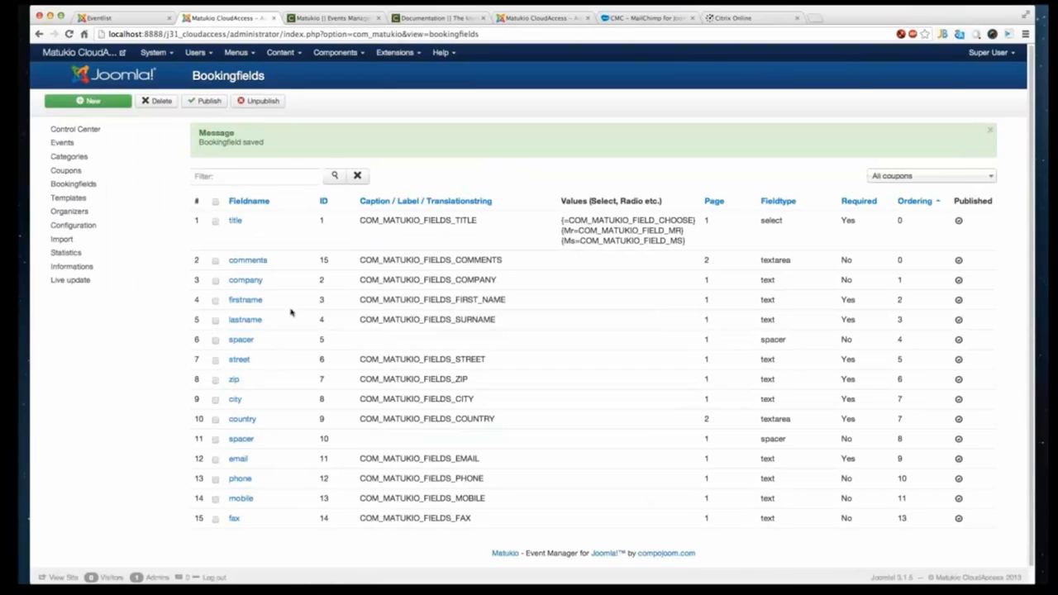
# - Create a new booking field named tshirt_size with caption T-Shirt size and default value XXL
pyautogui.click(88, 101)
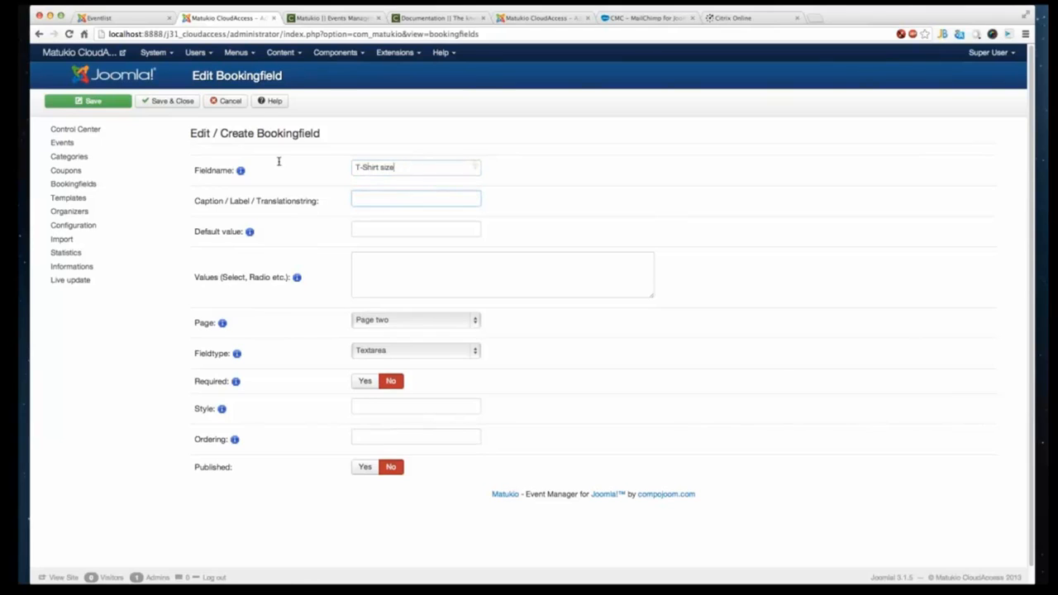
pyautogui.moveTo(279, 161); pyautogui.dragTo(257, 173)
pyautogui.press('super+x')
pyautogui.click(385, 200)
pyautogui.press('super+v')
pyautogui.click(392, 172)
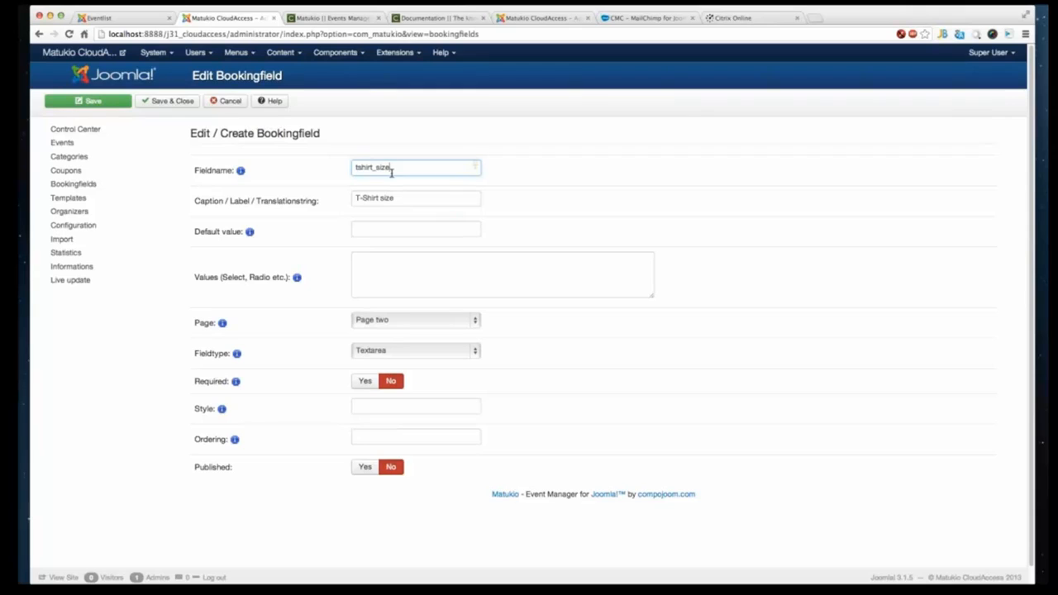
pyautogui.click(392, 230)
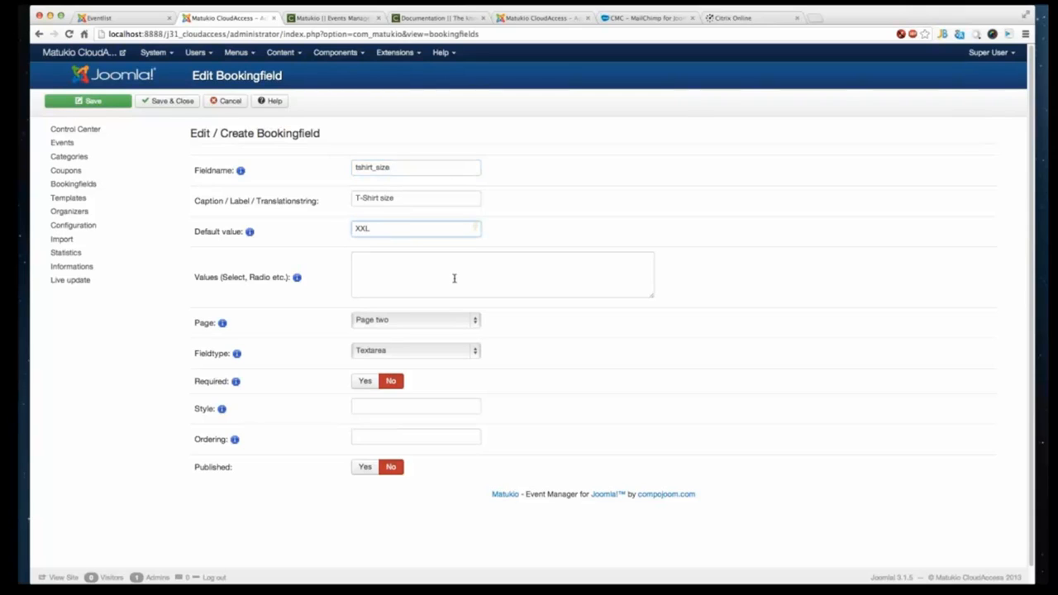
# - Place the T-Shirt size field on Page three, publish it, and save
pyautogui.click(454, 279)
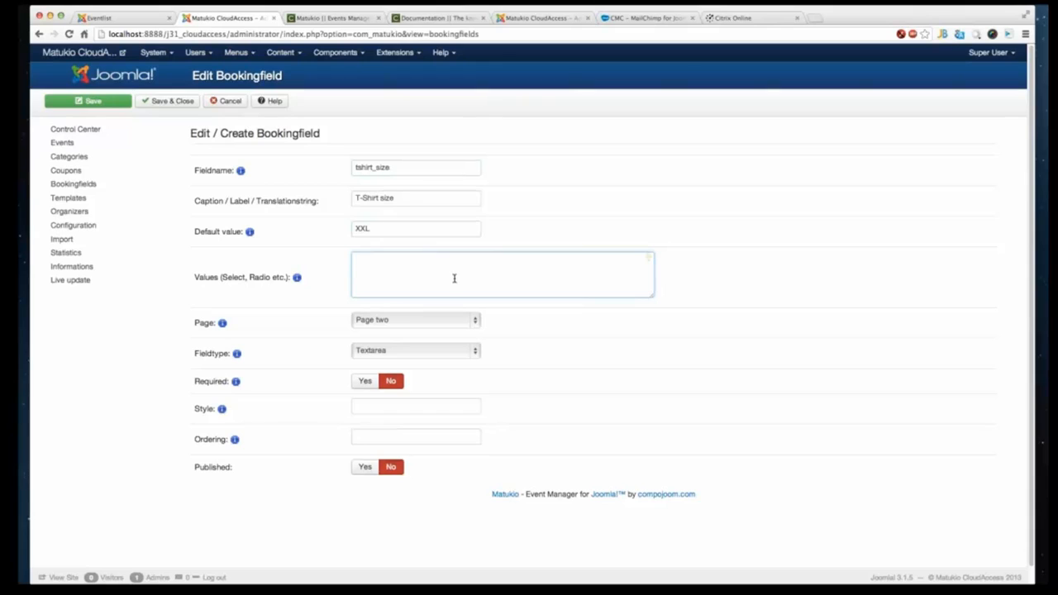
pyautogui.click(381, 356)
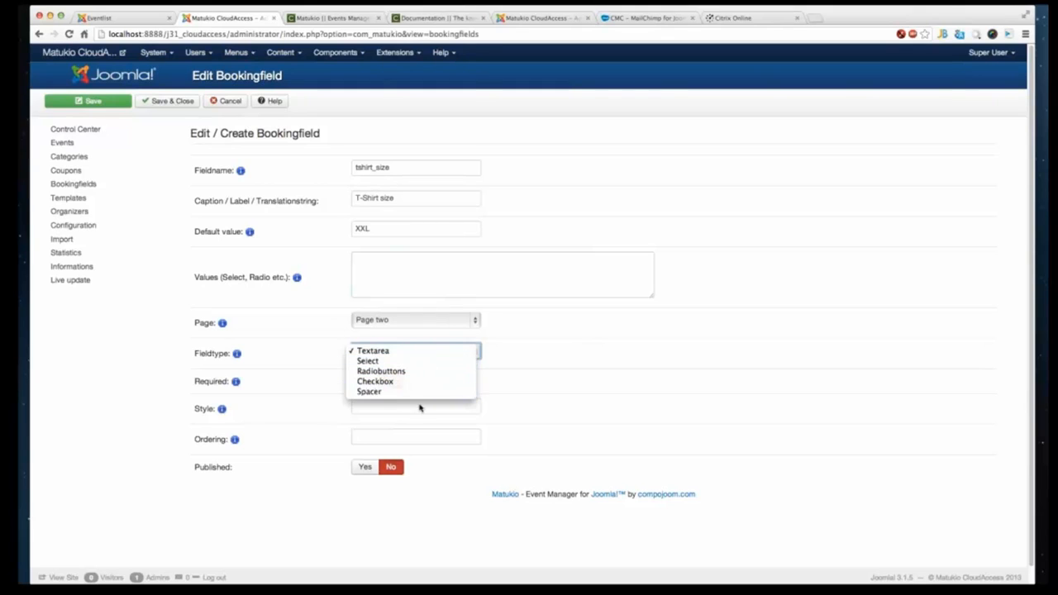
pyautogui.click(510, 330)
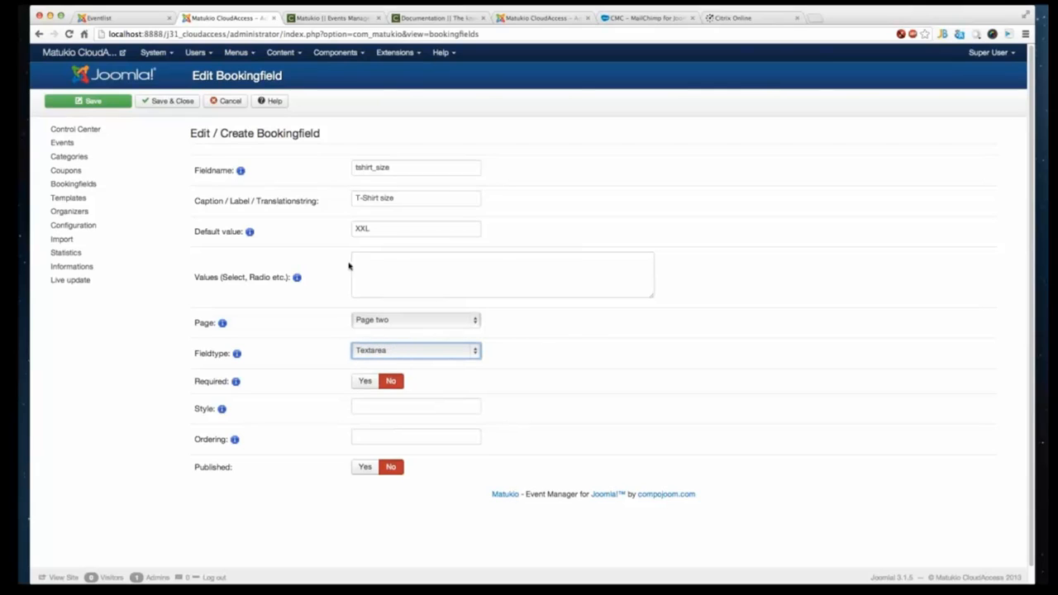
pyautogui.click(376, 272)
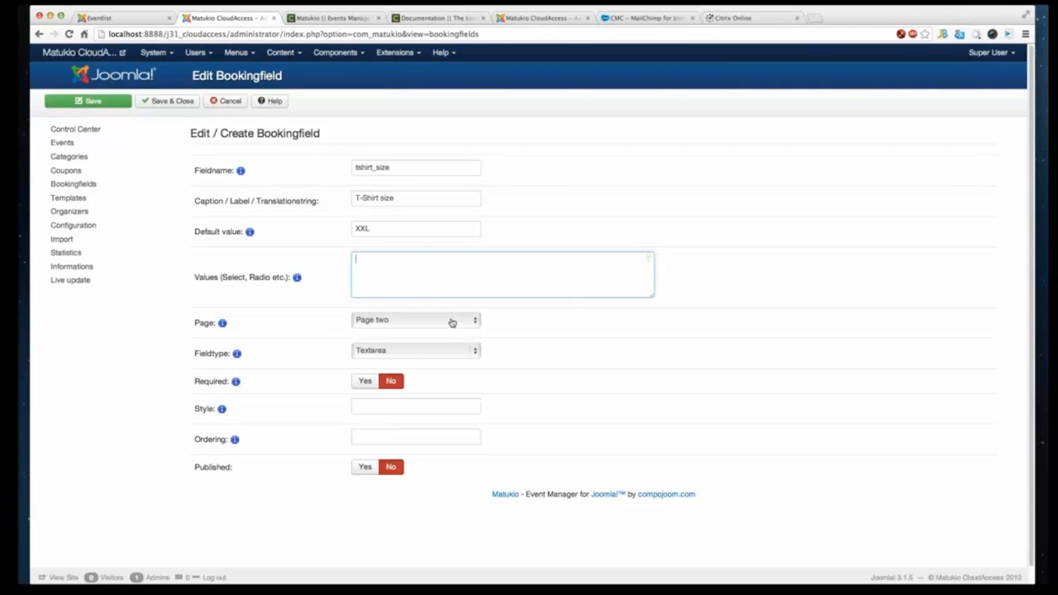
pyautogui.click(420, 321)
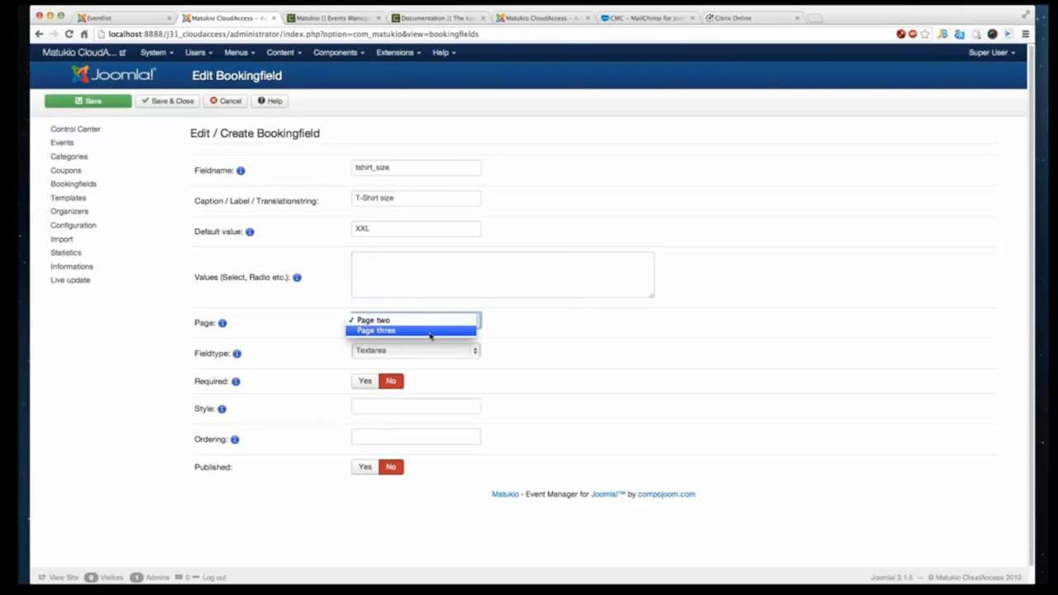
pyautogui.click(604, 294)
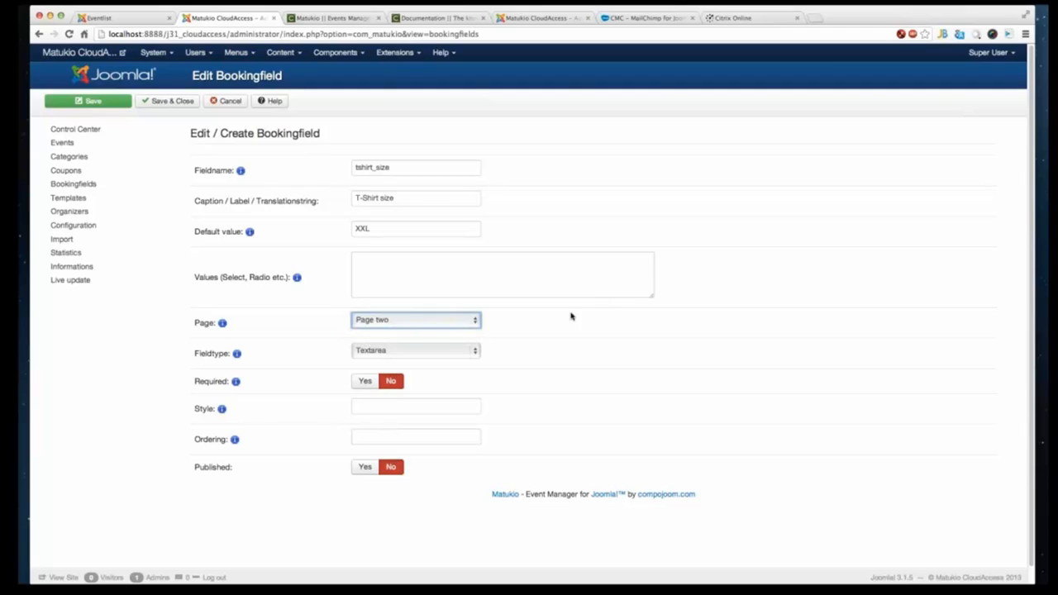
pyautogui.click(424, 323)
pyautogui.click(420, 331)
pyautogui.click(369, 473)
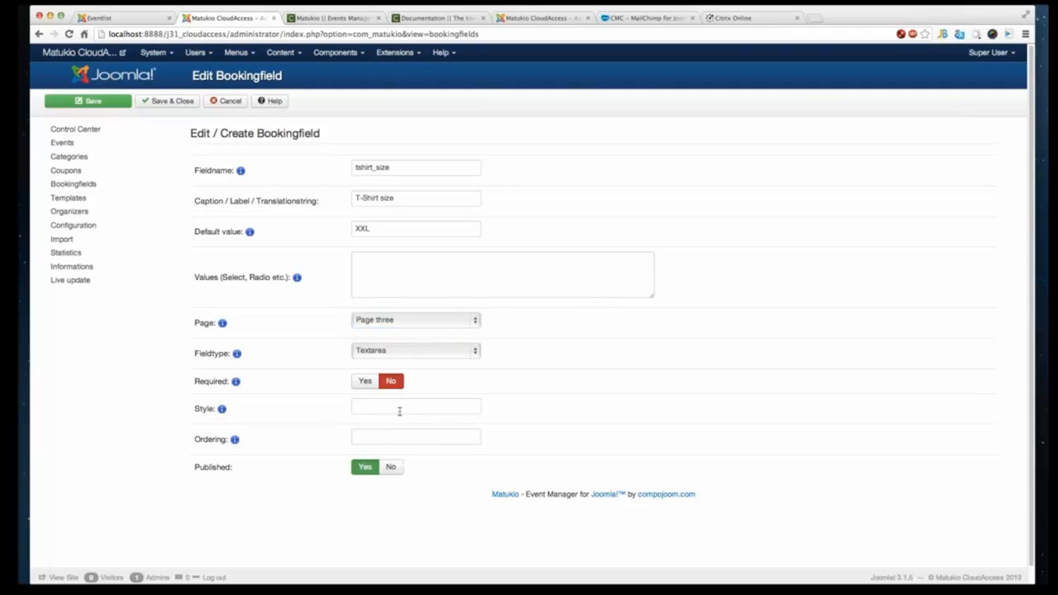
pyautogui.click(99, 97)
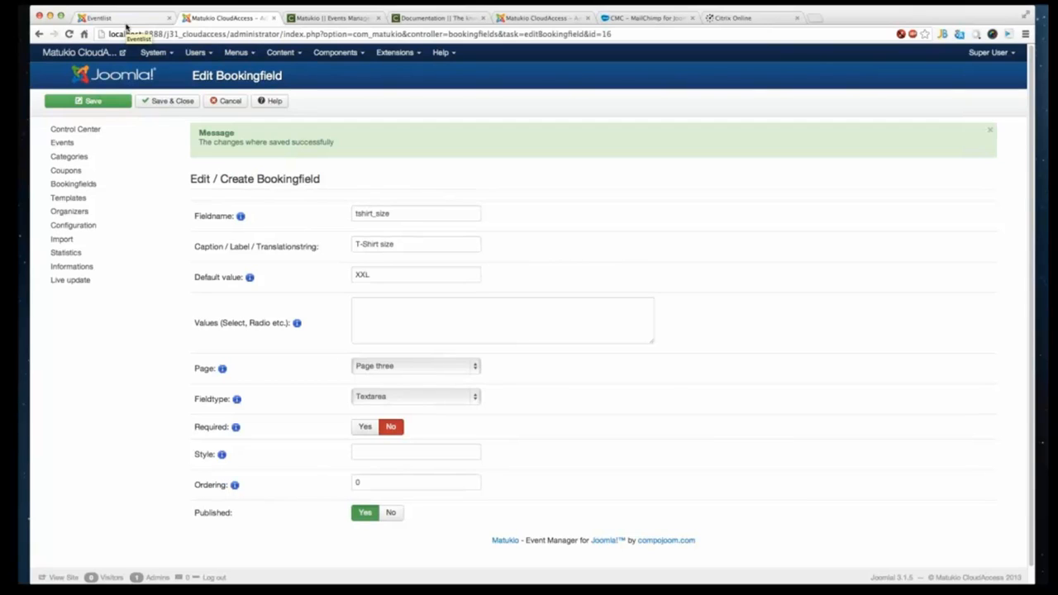
# - Fill the site's booking form with test data for 1 place, submit it, and go back to the form
pyautogui.click(124, 21)
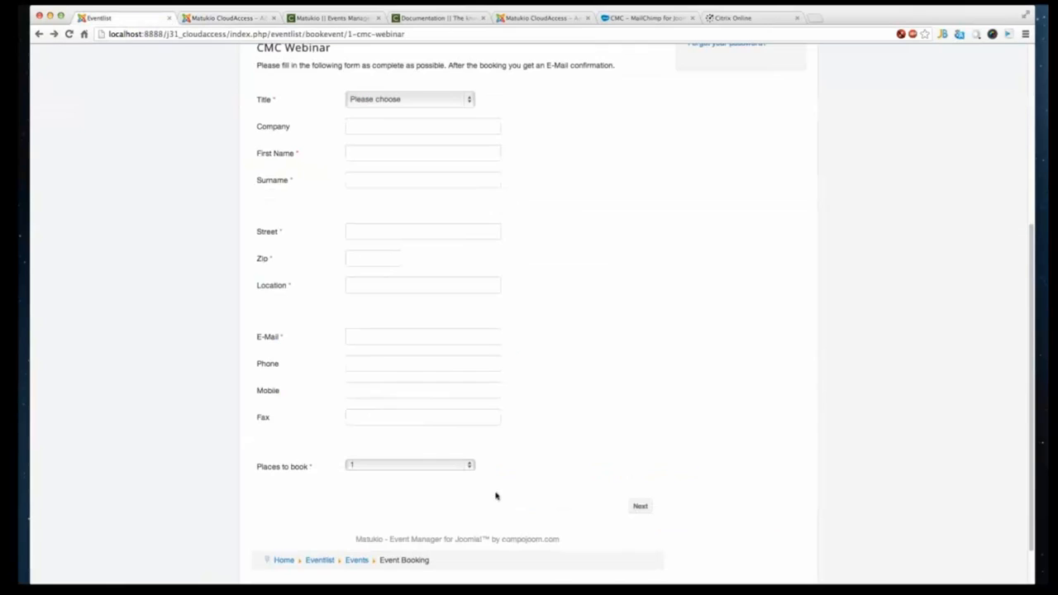
pyautogui.rightClick(699, 155)
pyautogui.click(727, 175)
pyautogui.click(1009, 34)
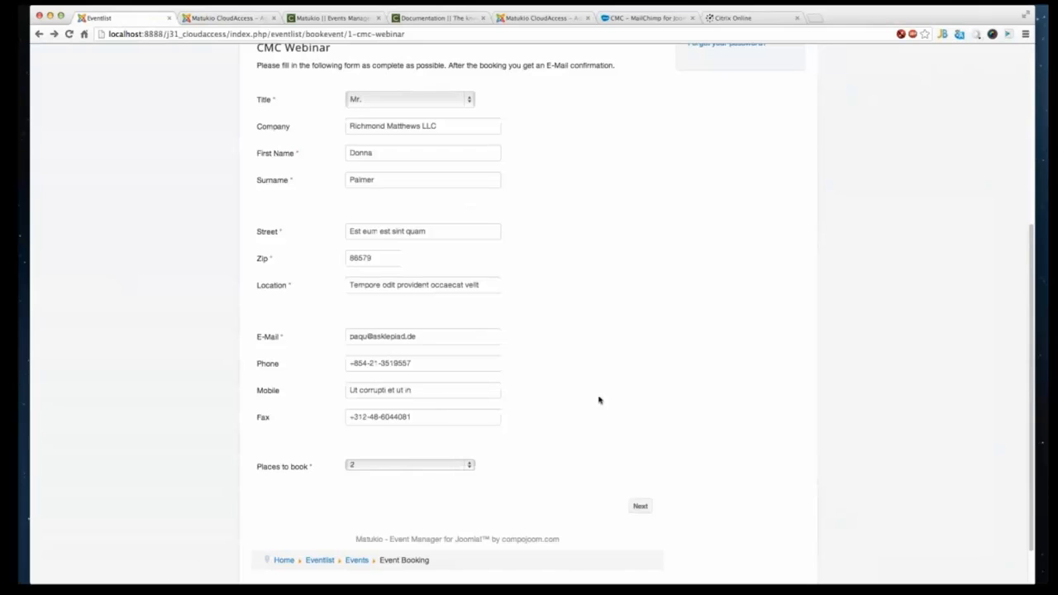
pyautogui.click(390, 464)
pyautogui.click(395, 453)
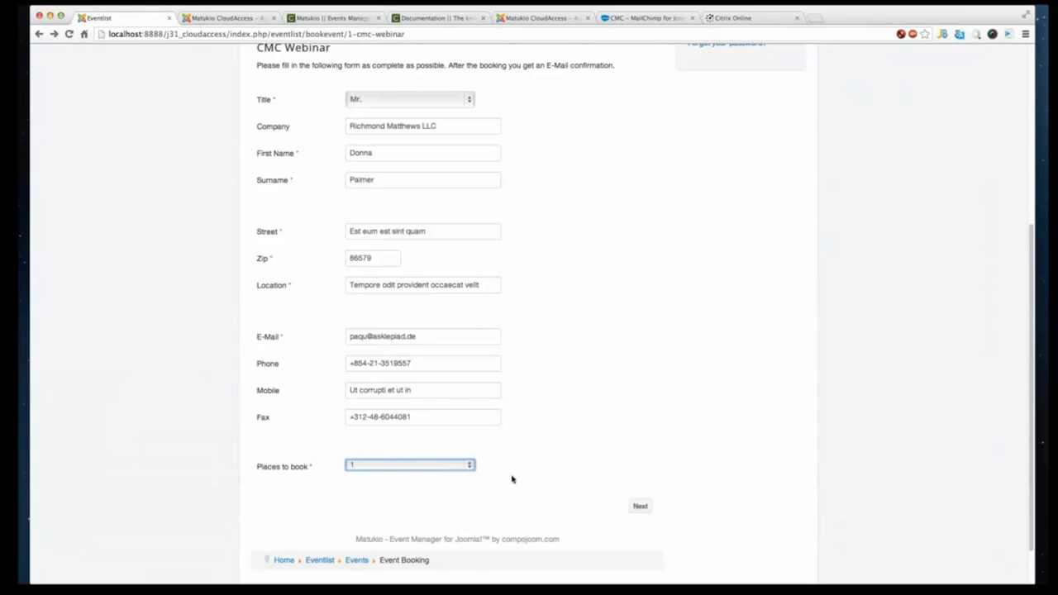
pyautogui.click(640, 506)
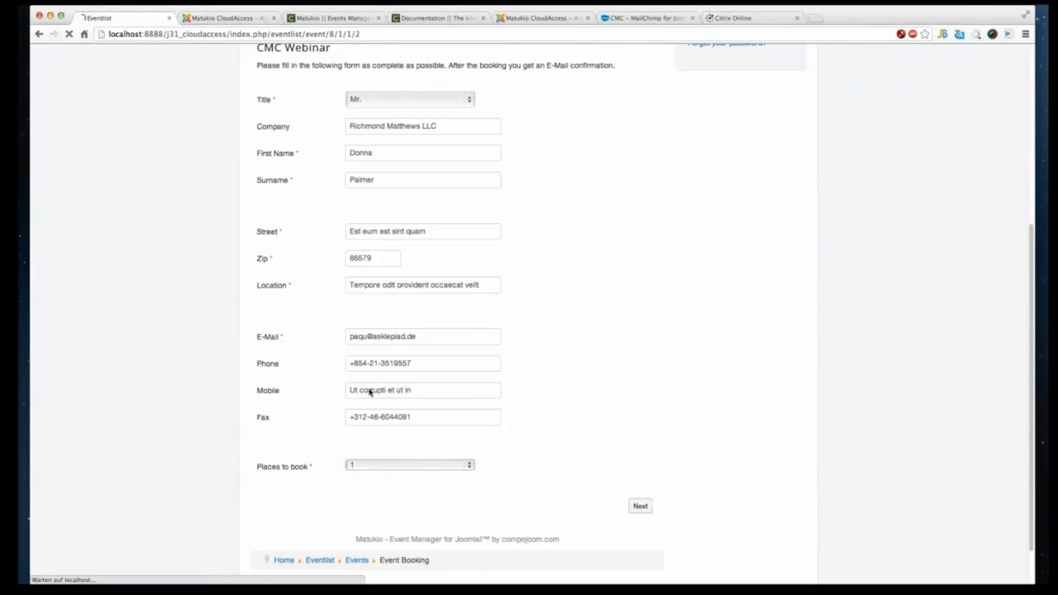
pyautogui.rightClick(369, 304)
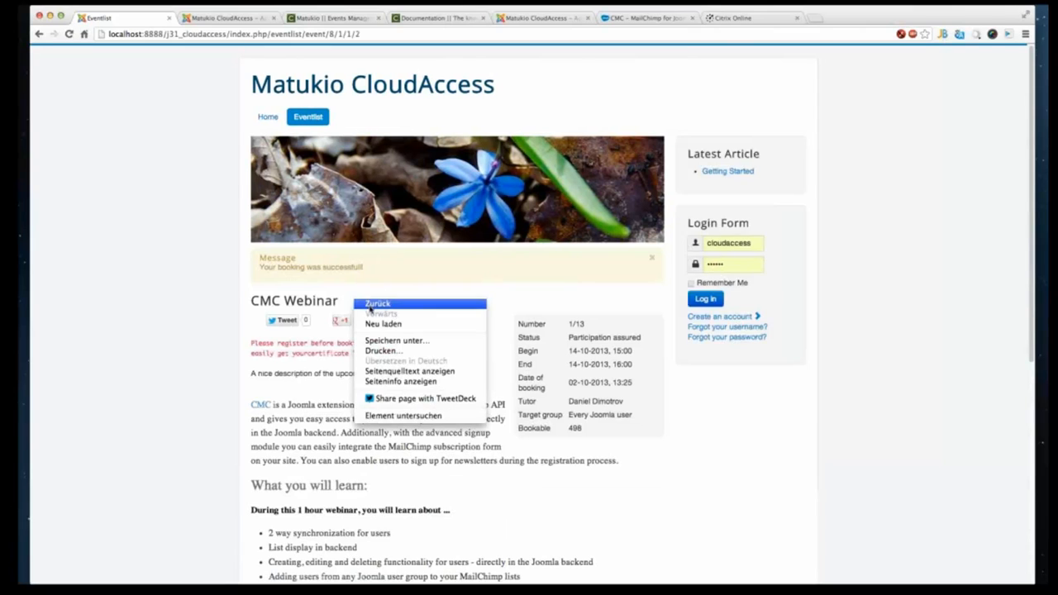
pyautogui.click(371, 305)
pyautogui.click(225, 18)
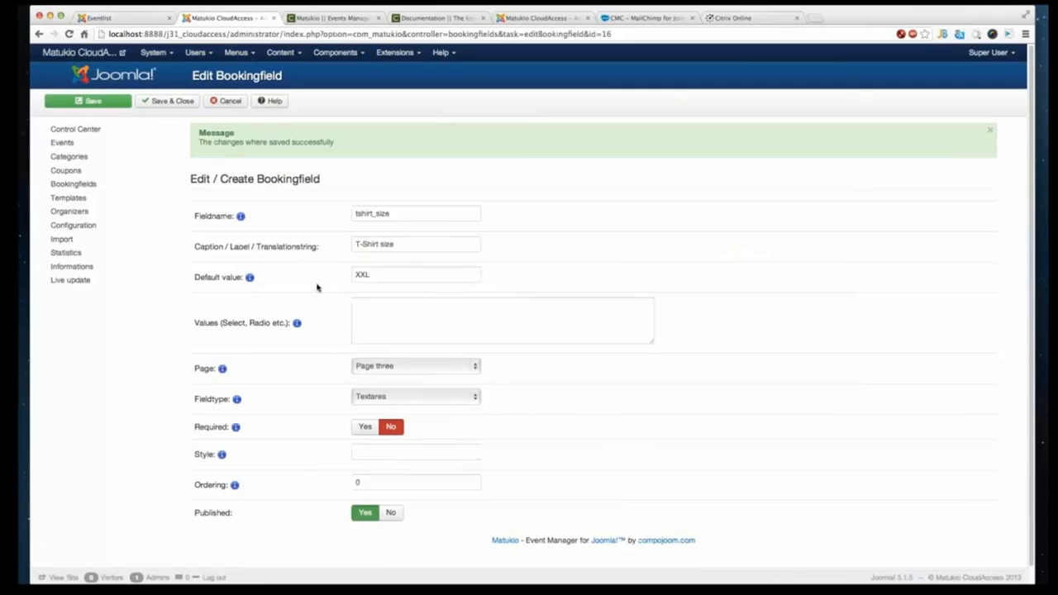
pyautogui.scroll(-1, 315, 285)
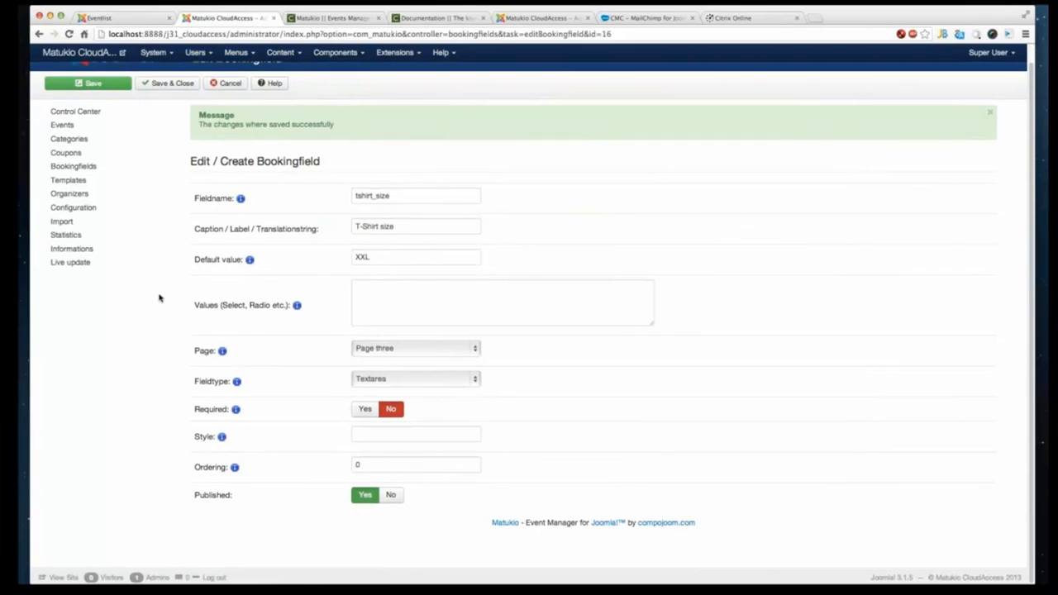
pyautogui.click(130, 20)
pyautogui.click(122, 36)
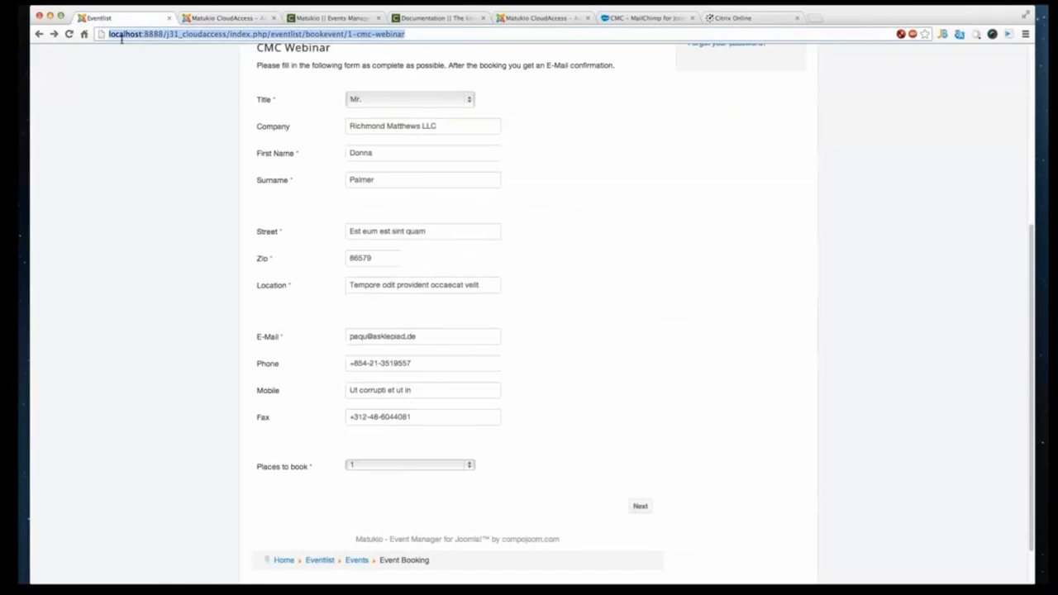
pyautogui.press('super+Tab')
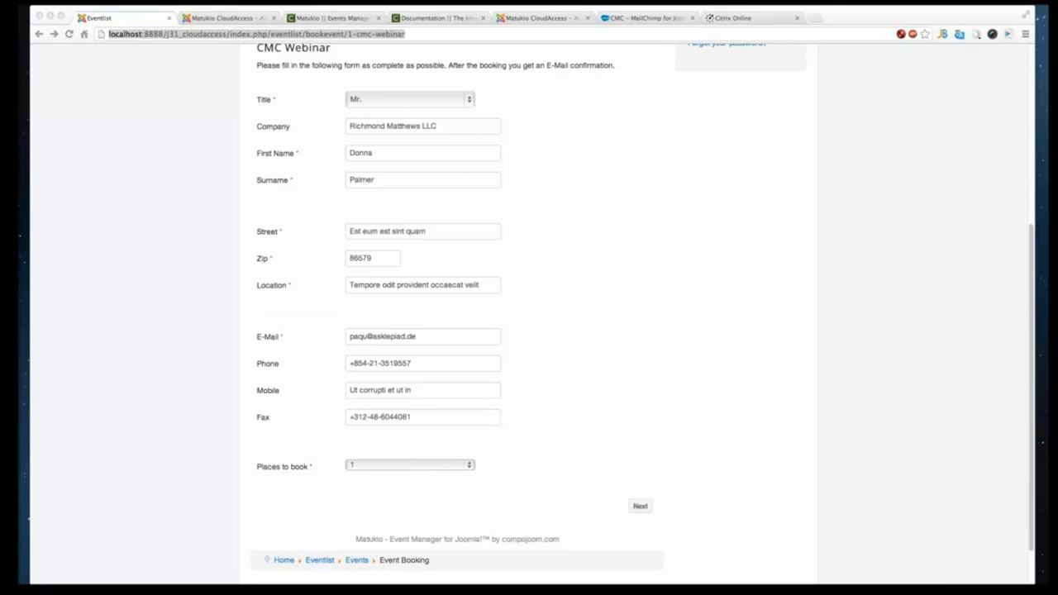
pyautogui.click(529, 18)
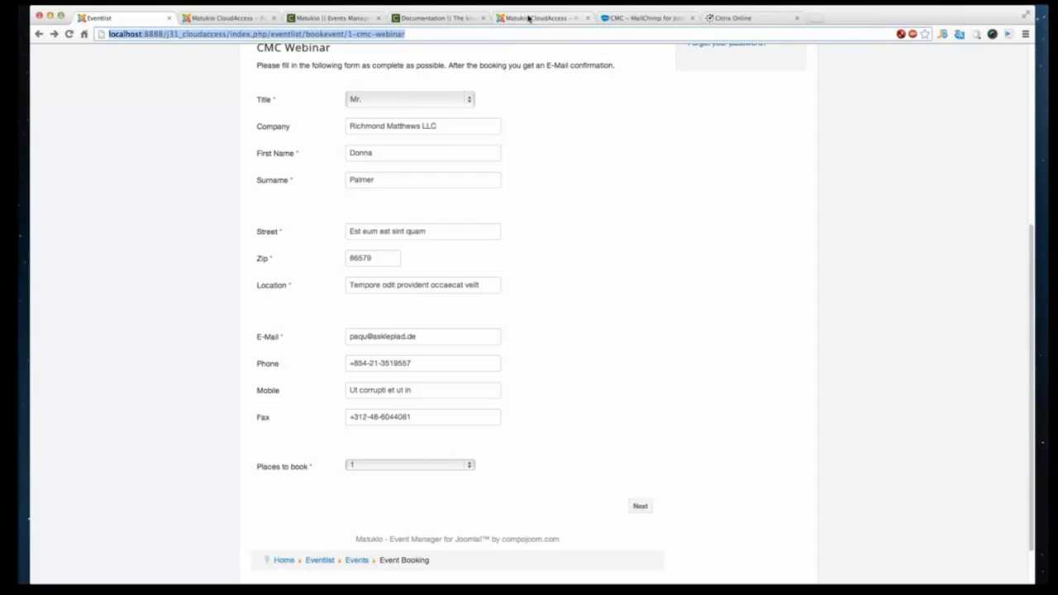
pyautogui.click(529, 18)
# - Open the CMC Webinar event, set its fees to 0 under Additional Settings, and save and close
pyautogui.click(212, 18)
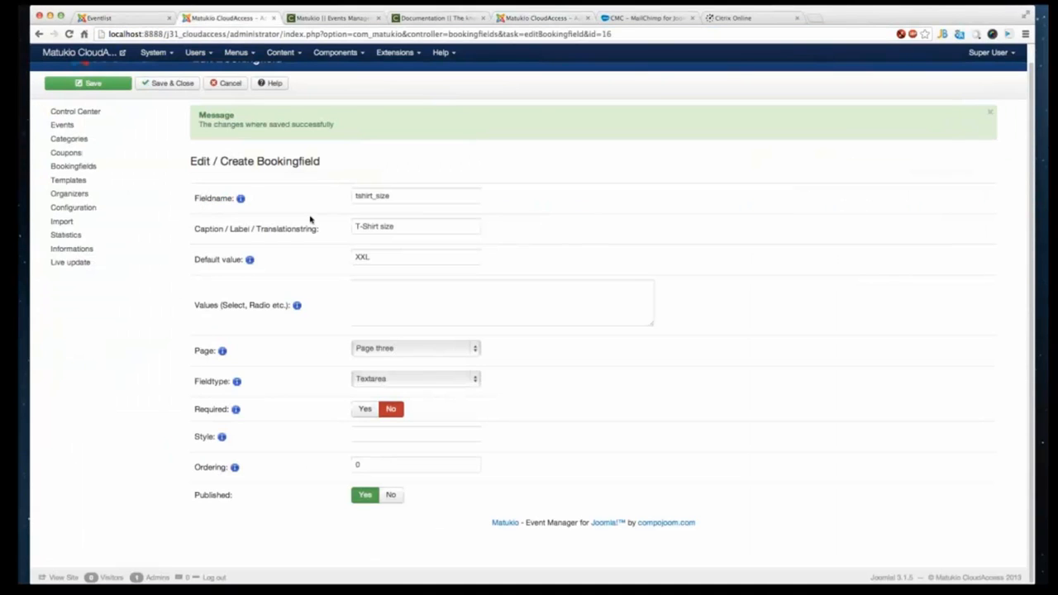
pyautogui.click(65, 125)
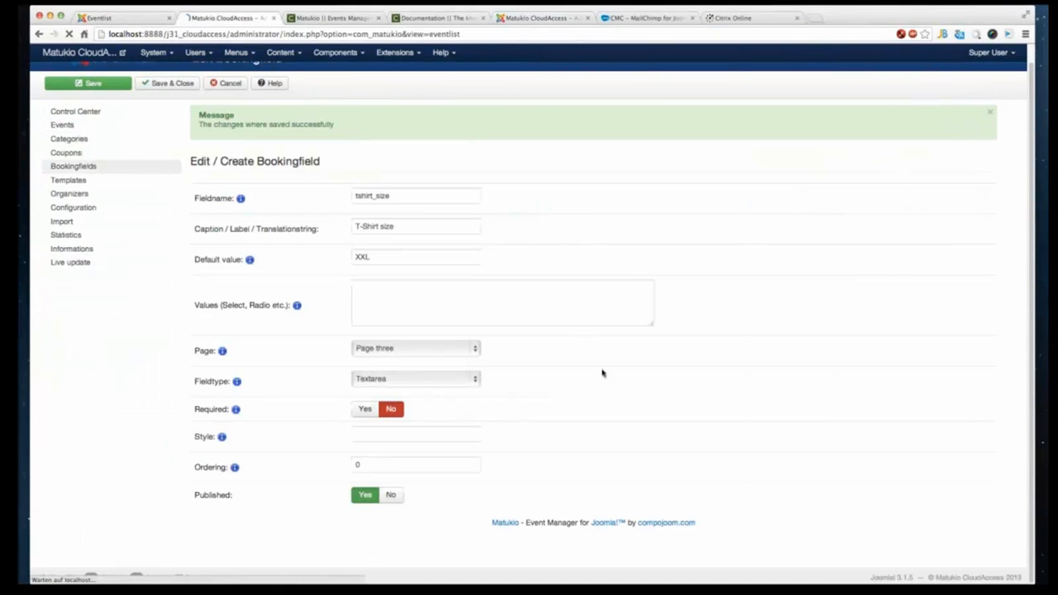
pyautogui.click(238, 179)
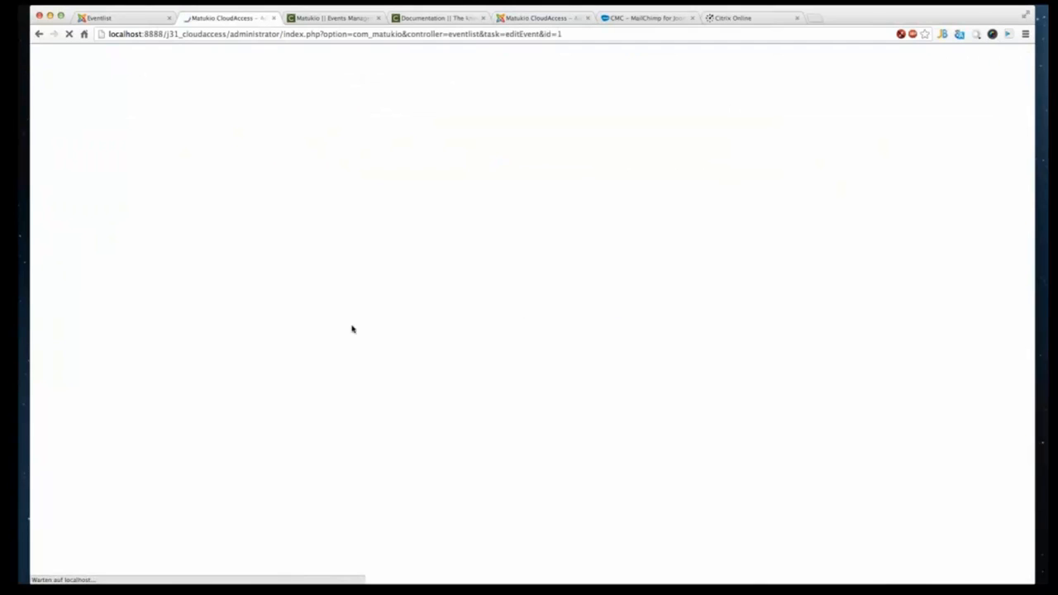
pyautogui.scroll(-3, 487, 407)
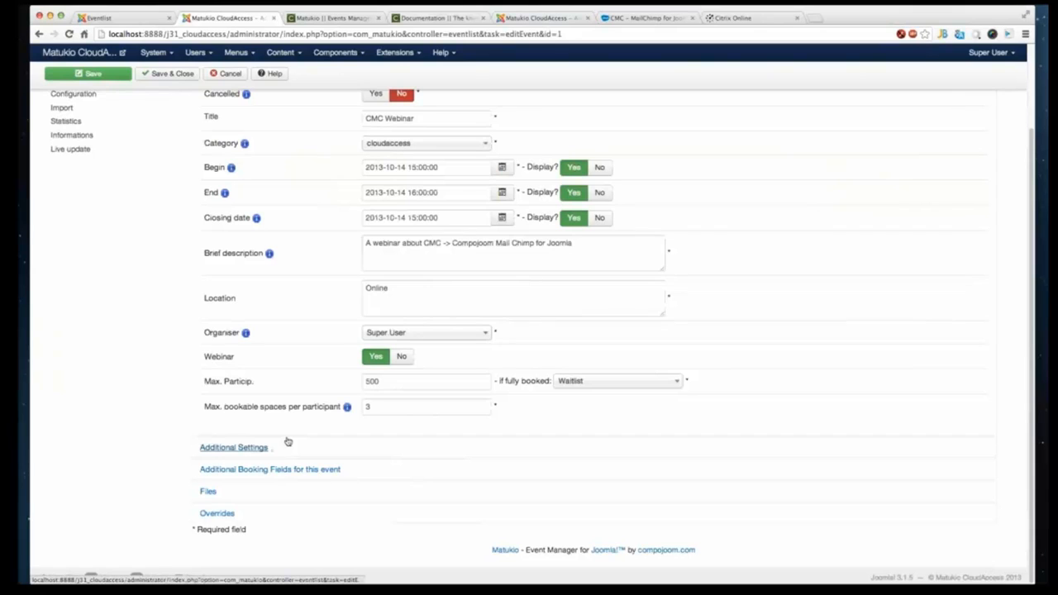
pyautogui.click(281, 475)
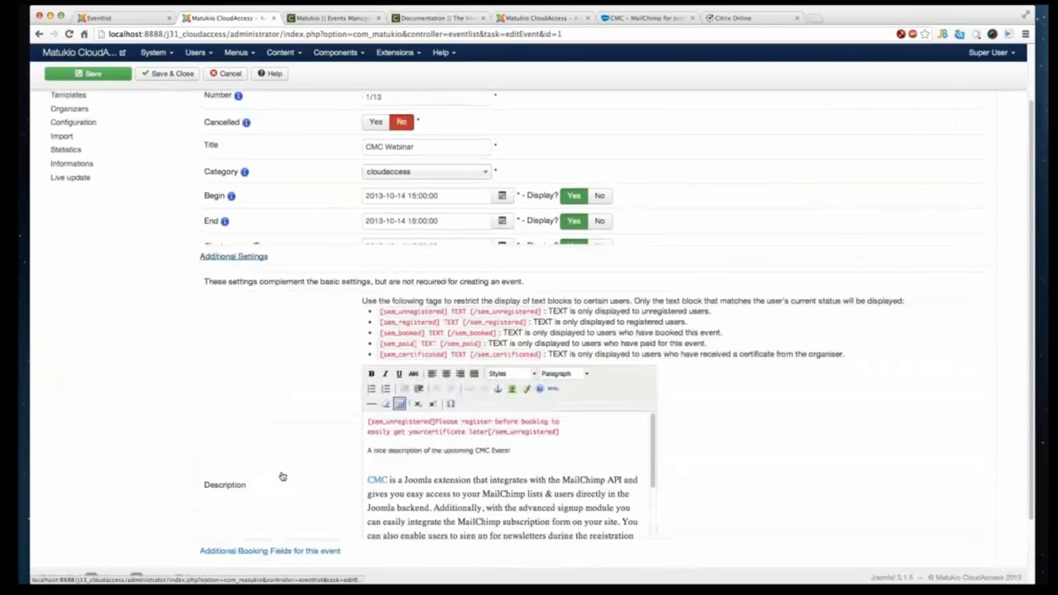
pyautogui.scroll(-5, 309, 431)
pyautogui.click(417, 396)
pyautogui.write('0')
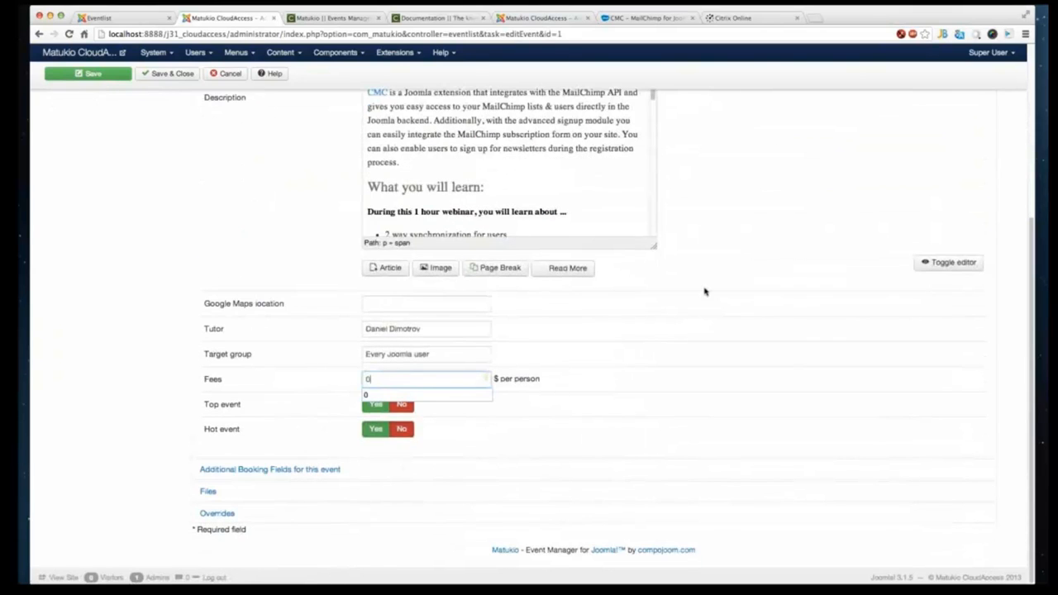
pyautogui.scroll(5, 705, 289)
pyautogui.click(168, 101)
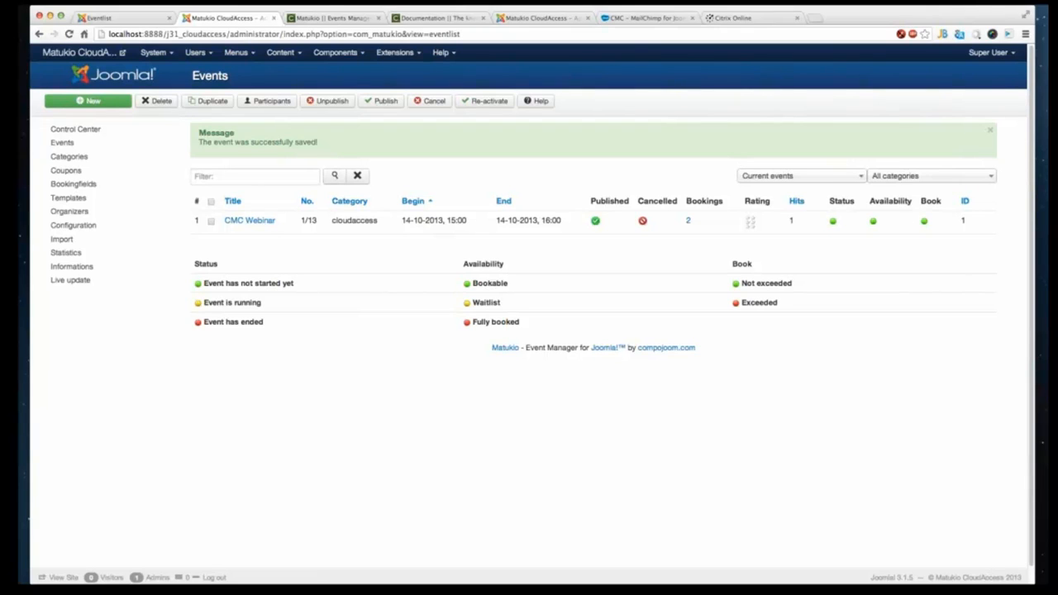
# - Reload the booking form, fill it with test data for 3 places, continue to the T-Shirt size page, and book
pyautogui.click(99, 18)
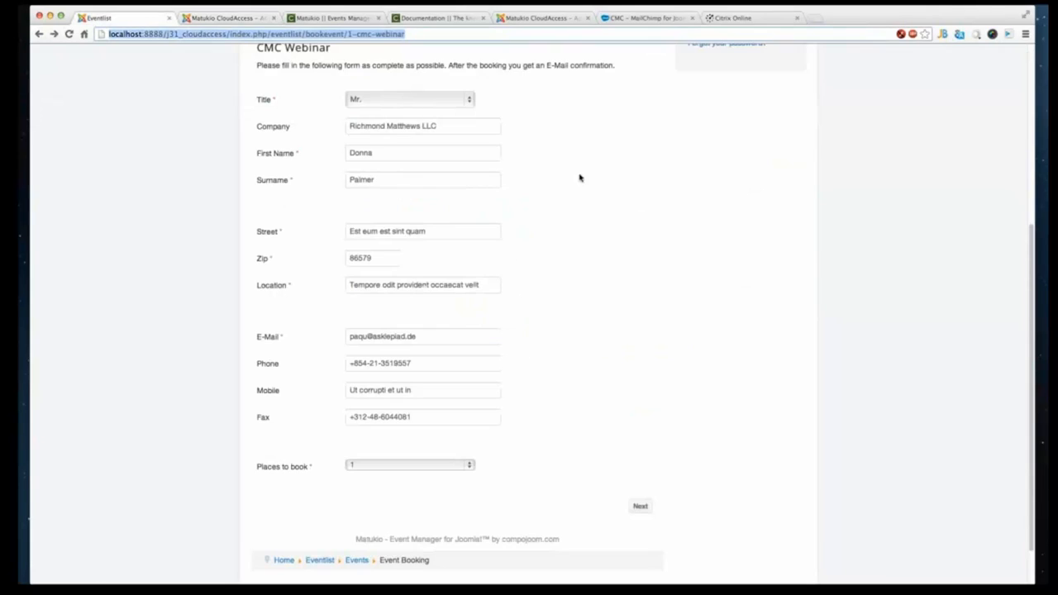
pyautogui.rightClick(580, 178)
pyautogui.click(597, 209)
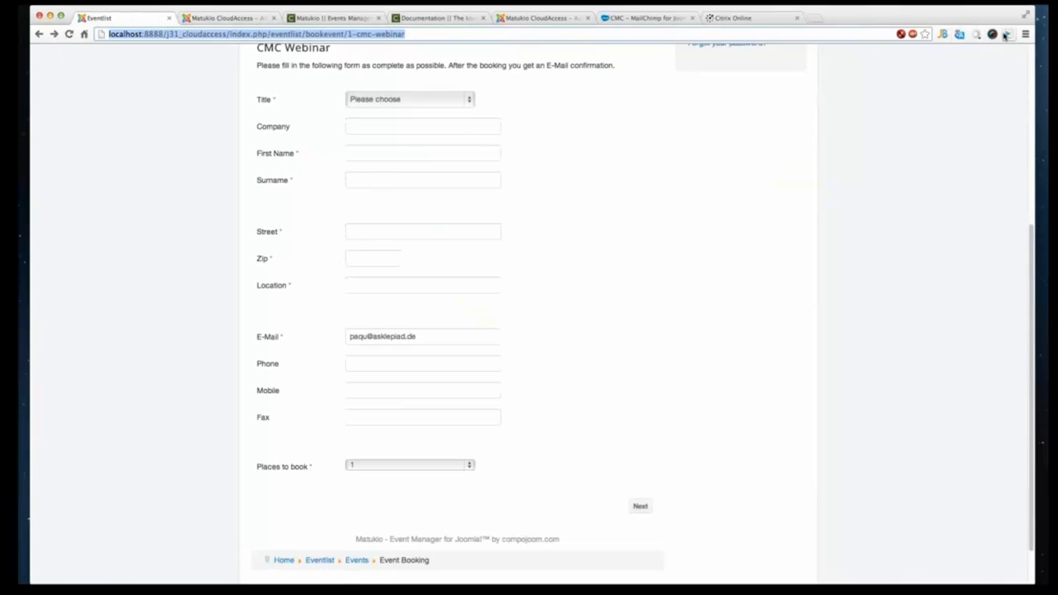
pyautogui.click(992, 35)
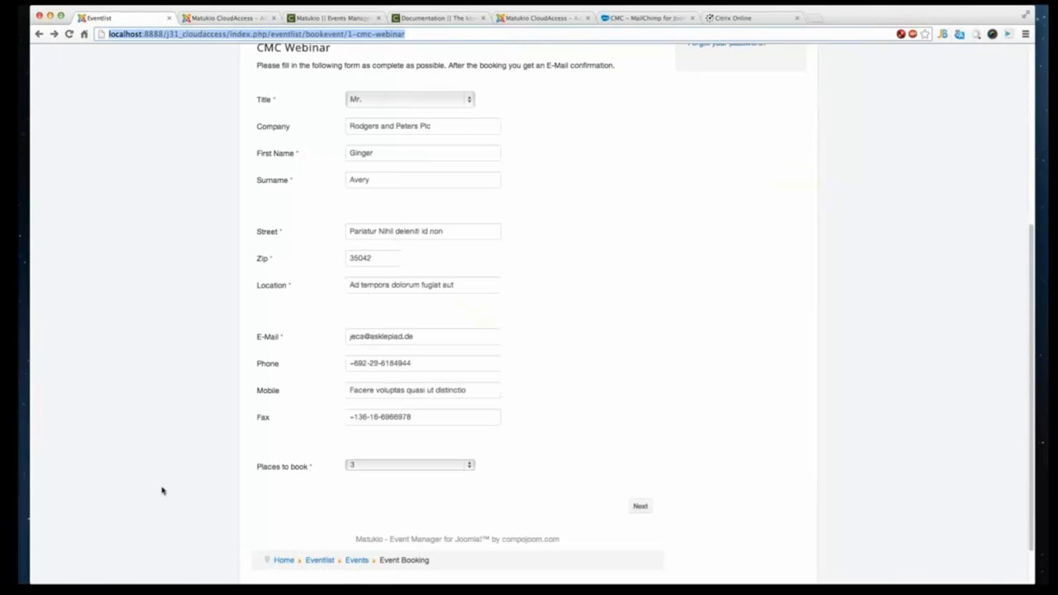
pyautogui.scroll(1, 330, 266)
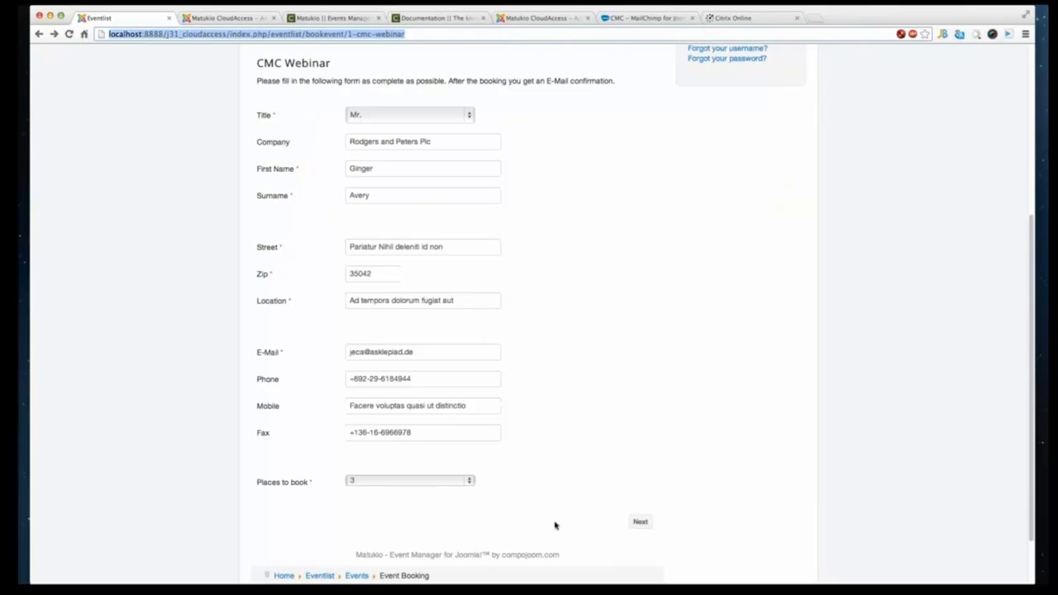
pyautogui.click(642, 522)
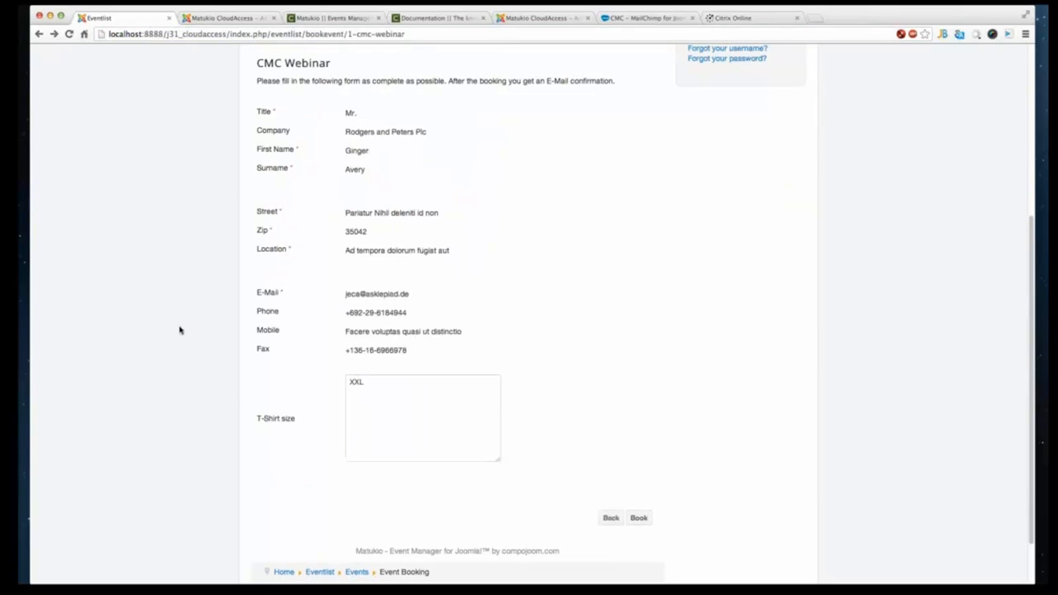
pyautogui.click(401, 449)
pyautogui.doubleClick(361, 387)
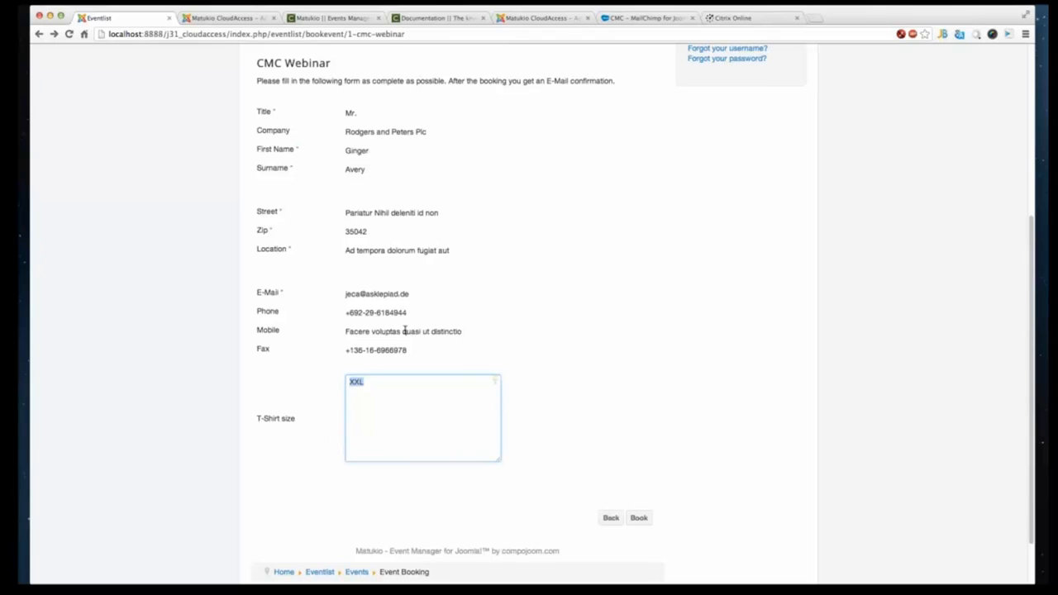
pyautogui.click(640, 519)
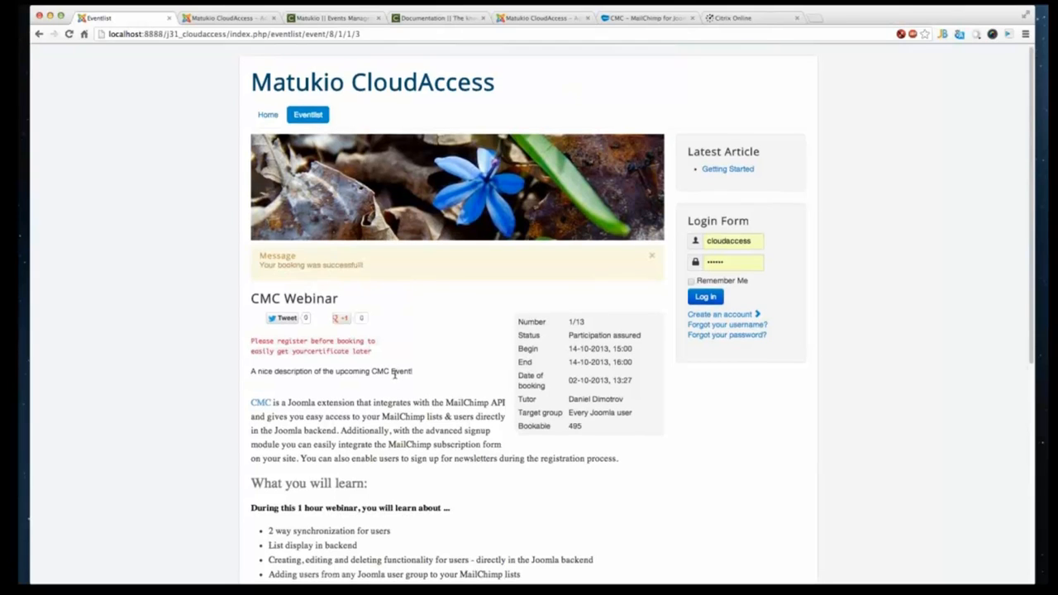
# - Scroll through the booking confirmation page of the CMC Webinar event
pyautogui.scroll(-2, 395, 376)
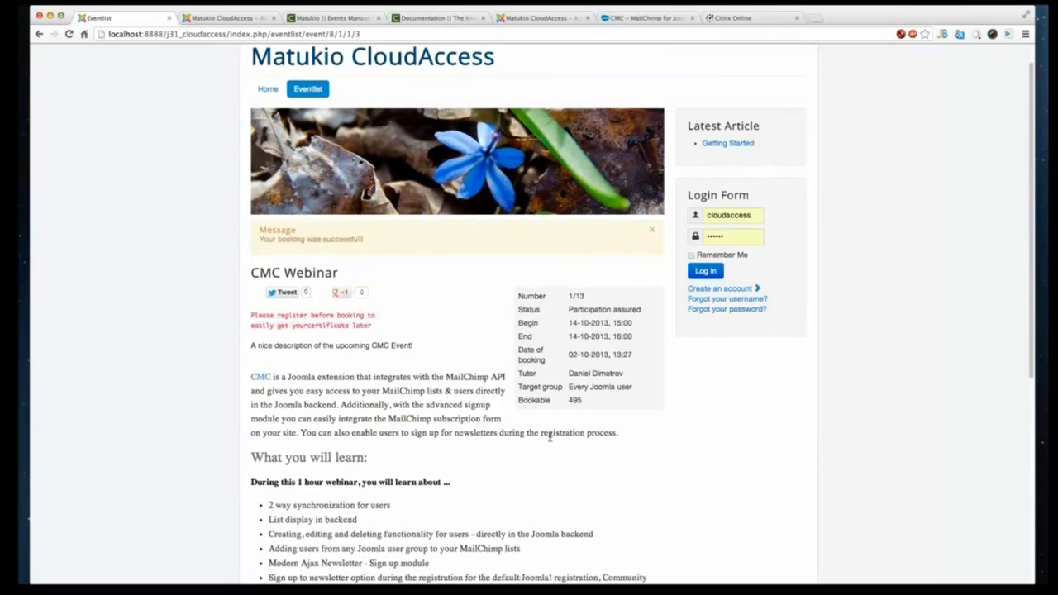
pyautogui.scroll(-4, 550, 436)
pyautogui.scroll(-6, 350, 314)
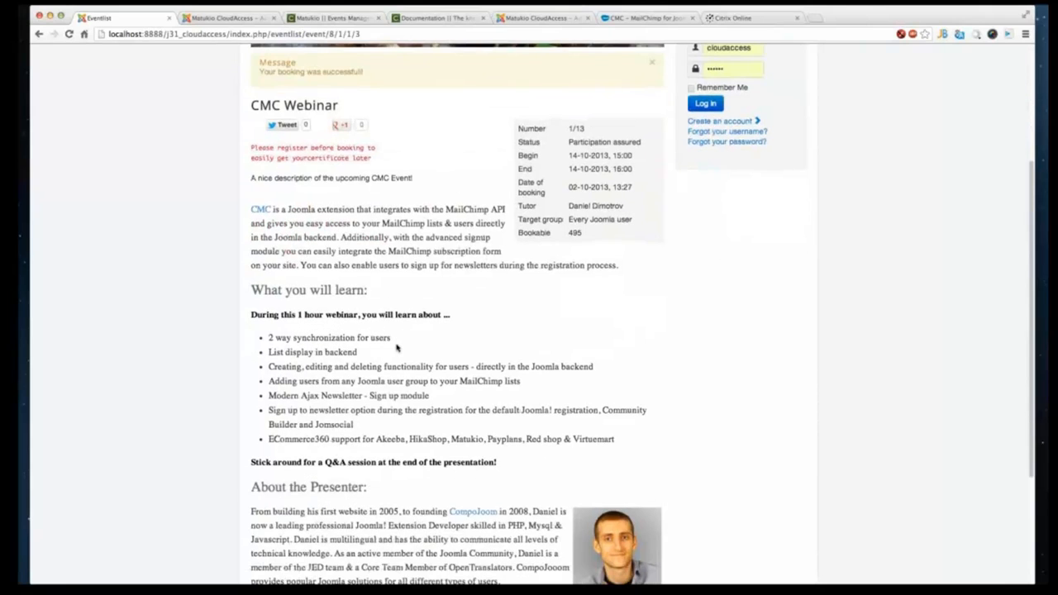
pyautogui.scroll(-1, 397, 346)
pyautogui.scroll(-8, 397, 343)
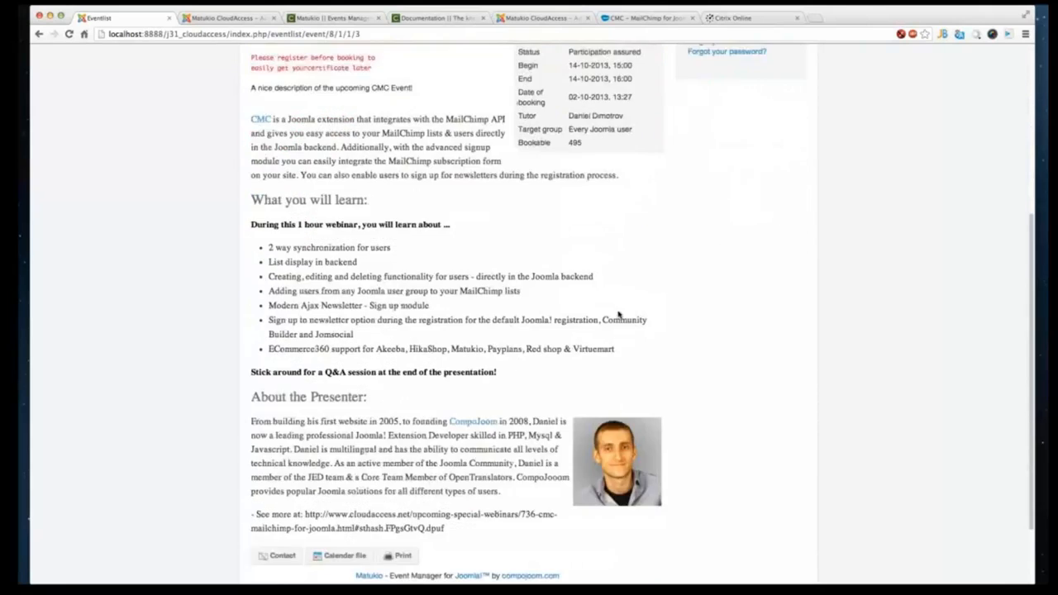
pyautogui.scroll(15, 382, 359)
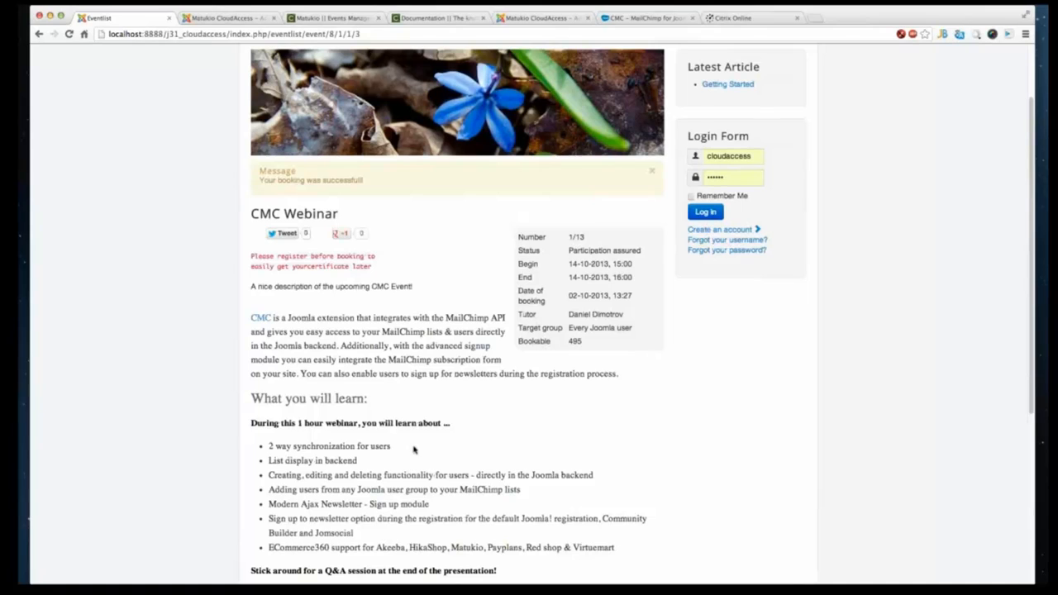
pyautogui.scroll(5, 414, 449)
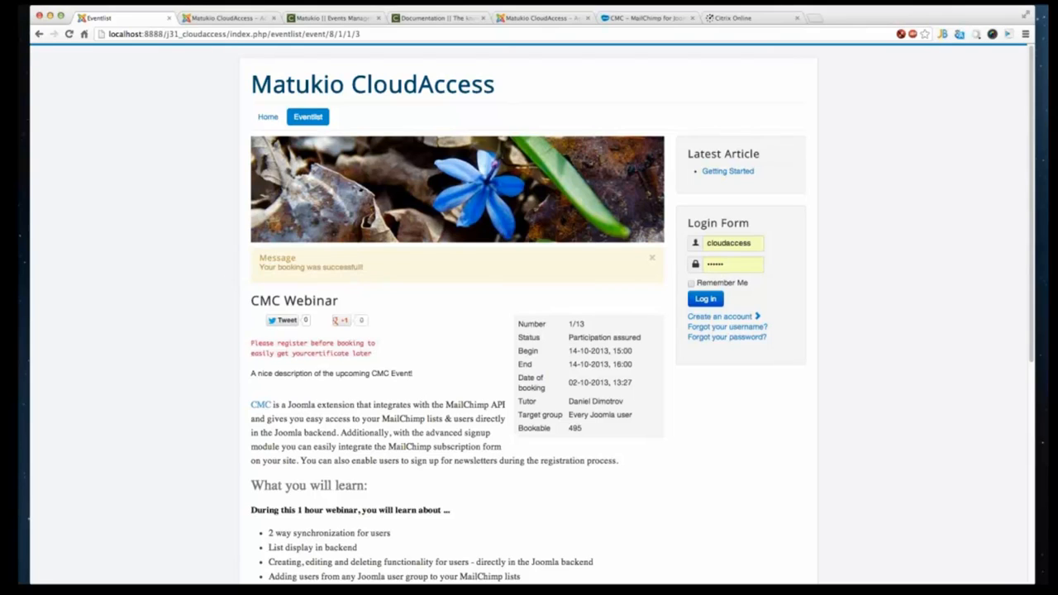
# - Switch to the mail client and examine the booking details in the confirmation e-mail
pyautogui.press('super+Tab')
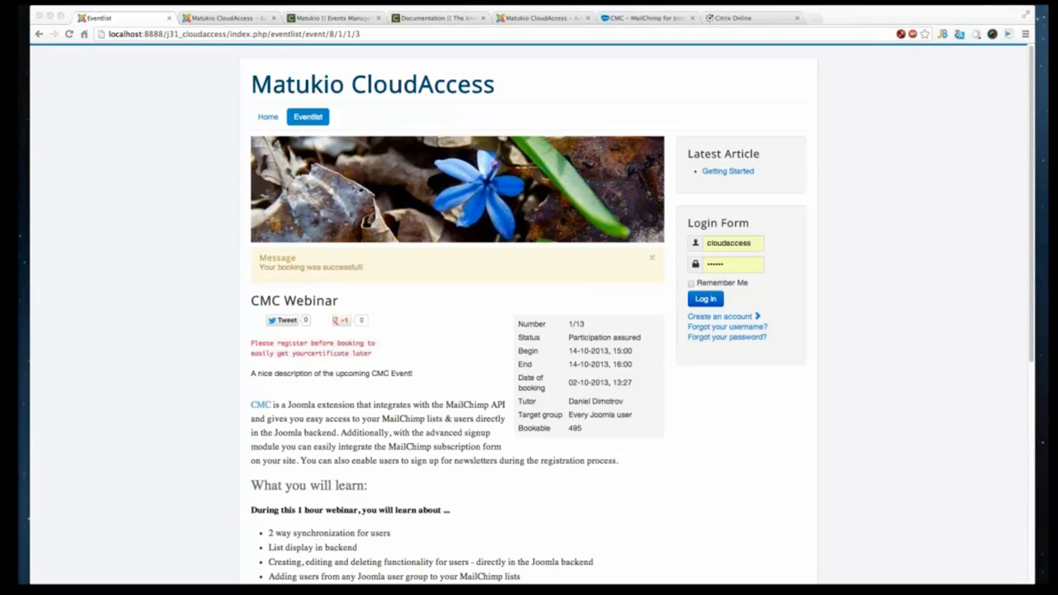
pyautogui.press('super+Tab')
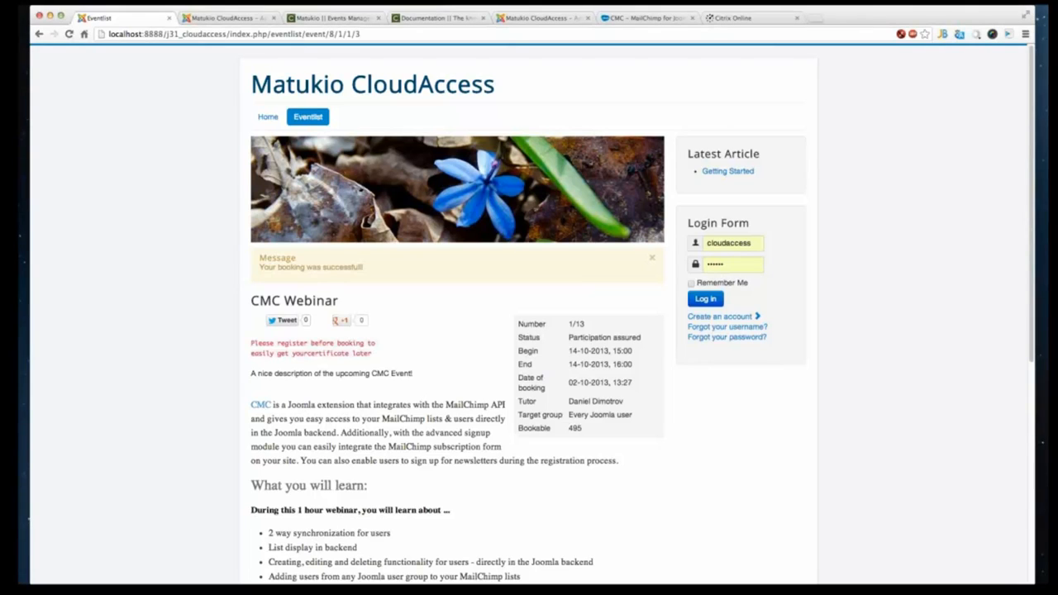
pyautogui.press('super+Tab')
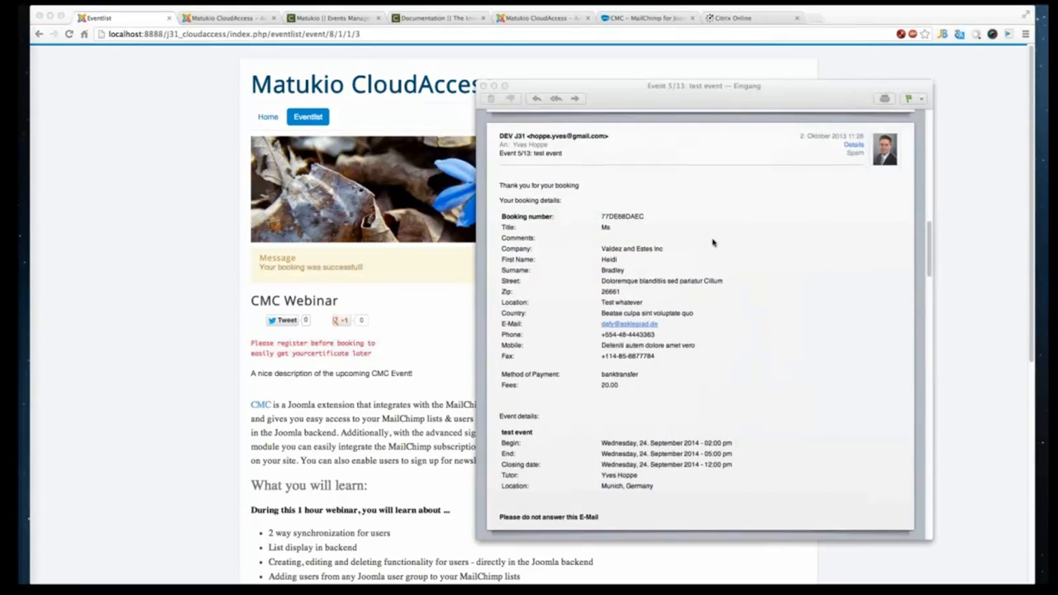
pyautogui.scroll(-3, 707, 234)
pyautogui.scroll(3, 692, 234)
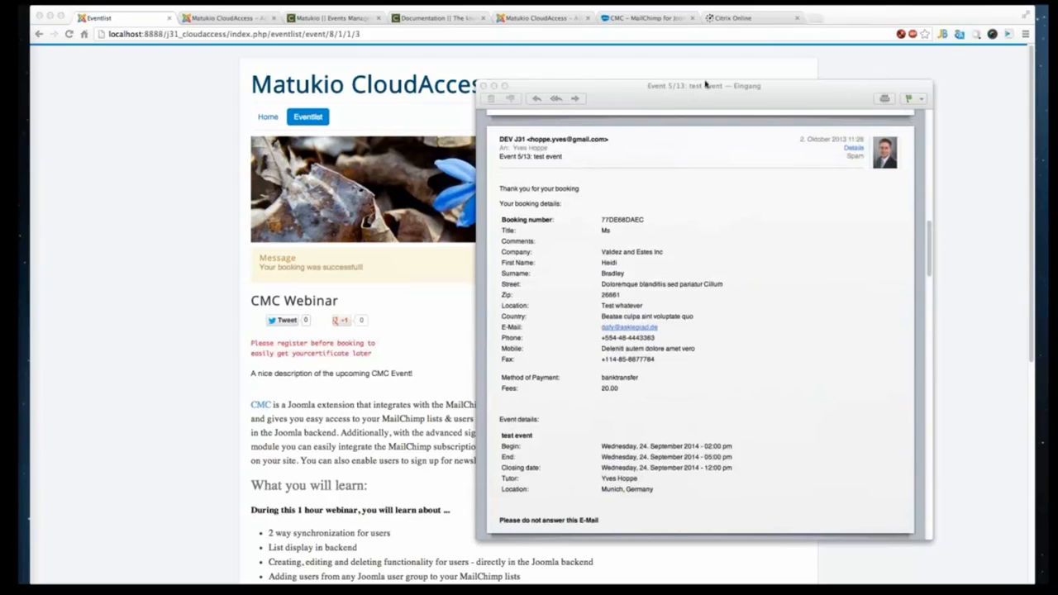
pyautogui.moveTo(708, 94); pyautogui.dragTo(742, 61)
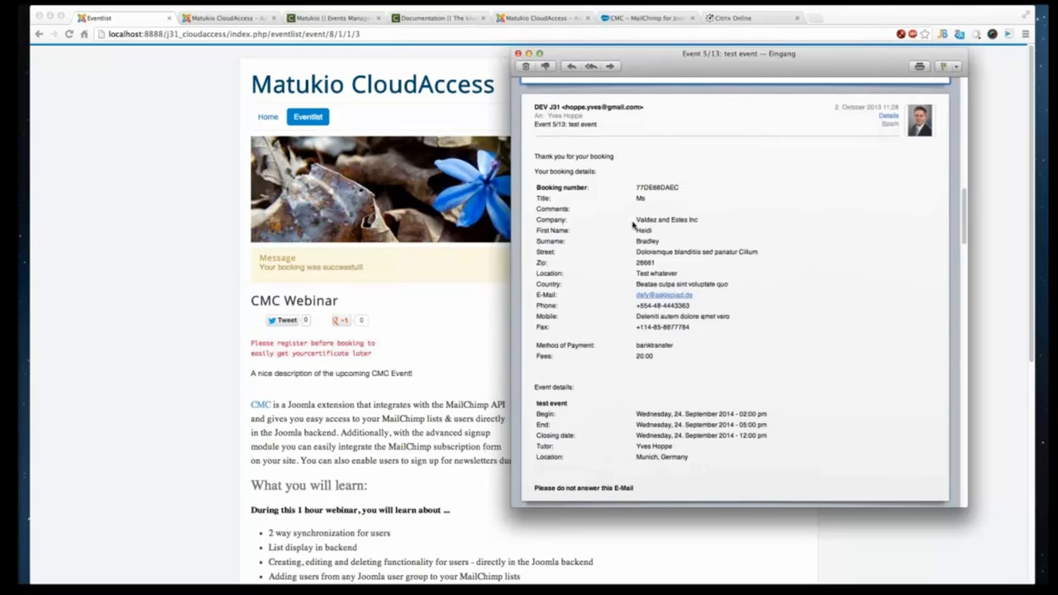
pyautogui.moveTo(636, 221); pyautogui.dragTo(698, 221)
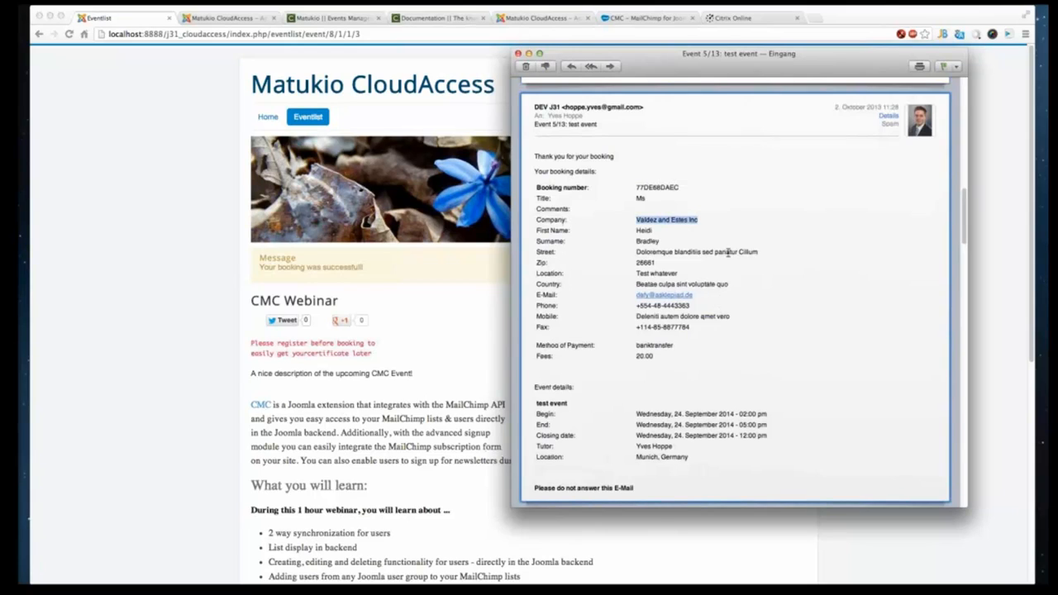
# - Highlight and review the booking detail rows listed in the confirmation e-mail
pyautogui.click(537, 185)
pyautogui.moveTo(537, 185); pyautogui.dragTo(662, 338)
pyautogui.moveTo(716, 376); pyautogui.dragTo(636, 199)
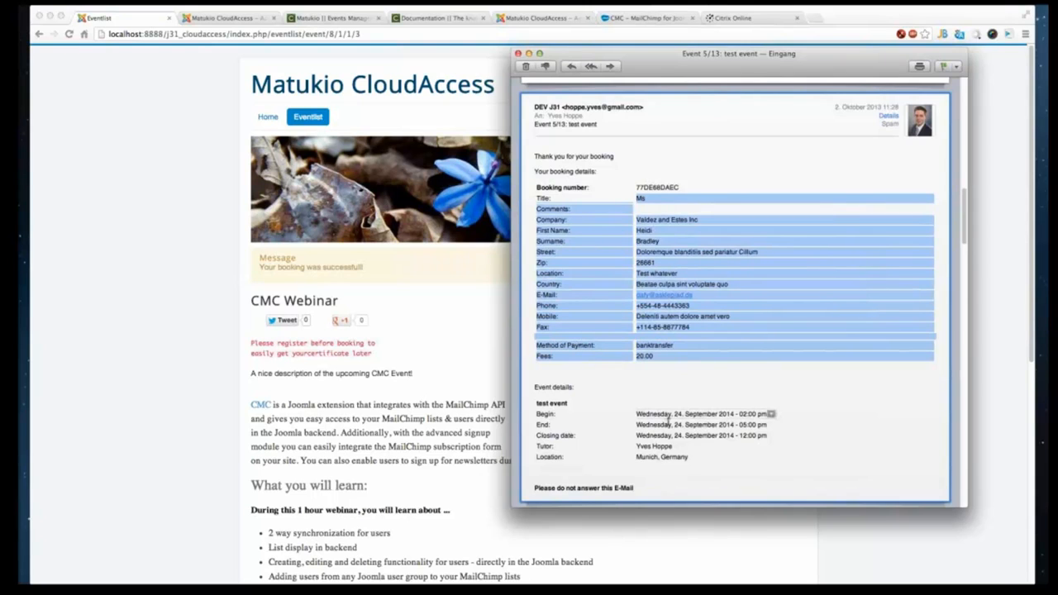
pyautogui.scroll(-3, 661, 372)
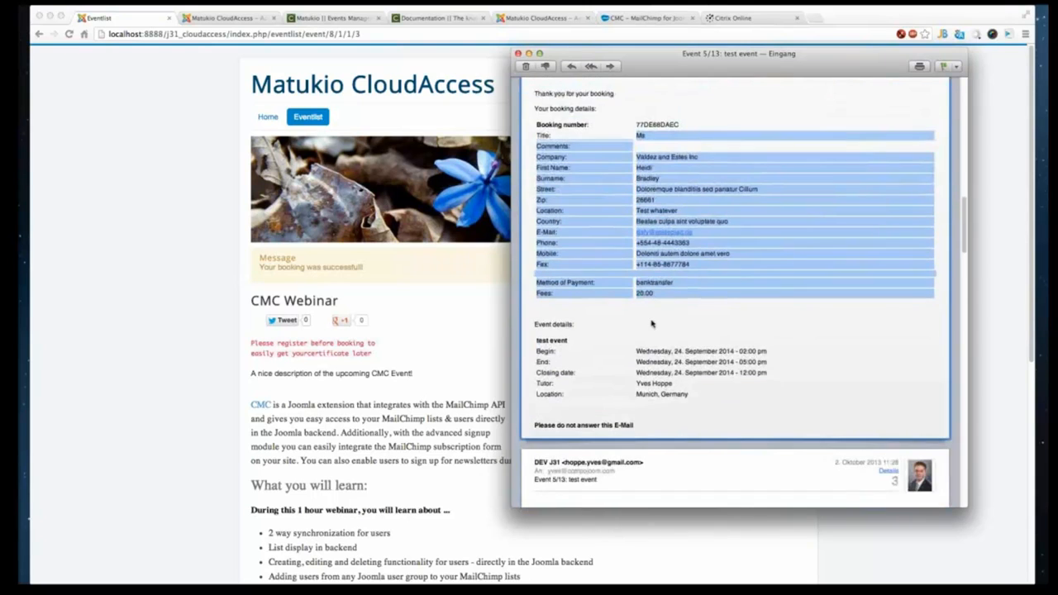
pyautogui.scroll(3, 661, 331)
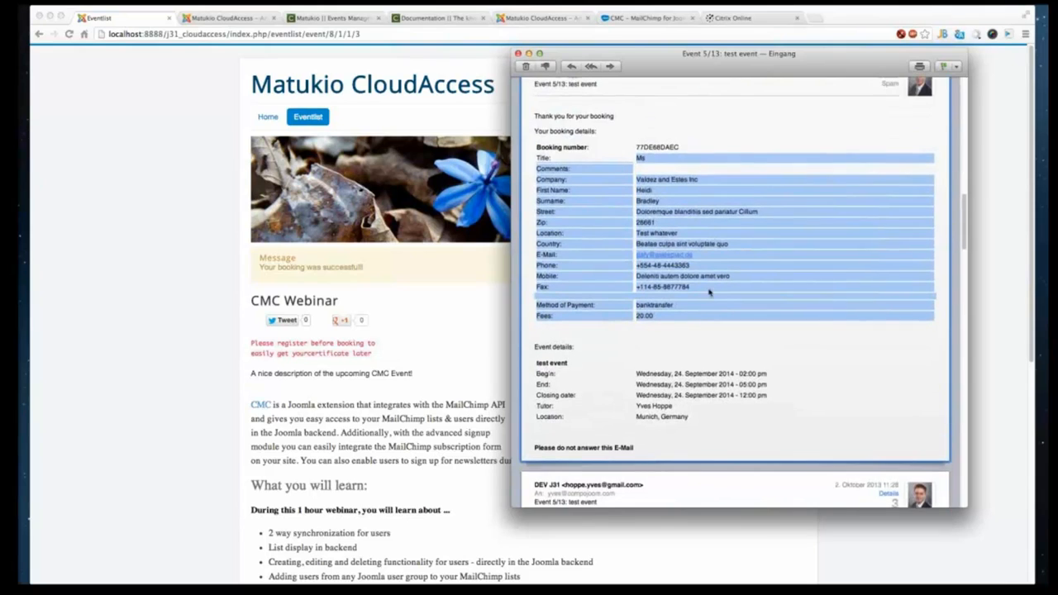
pyautogui.scroll(1, 696, 254)
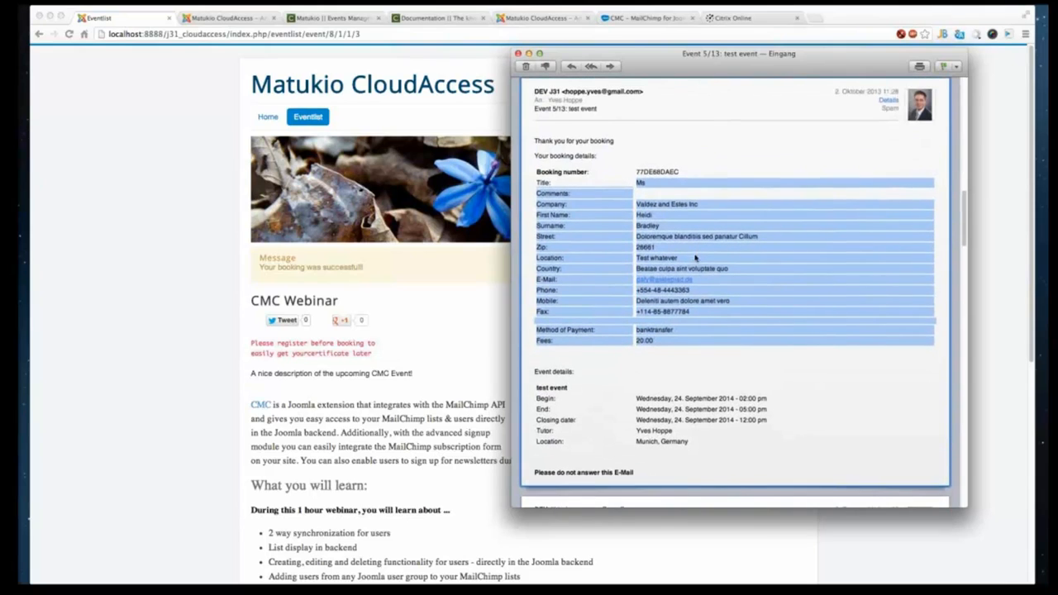
pyautogui.click(727, 283)
pyautogui.scroll(1, 727, 284)
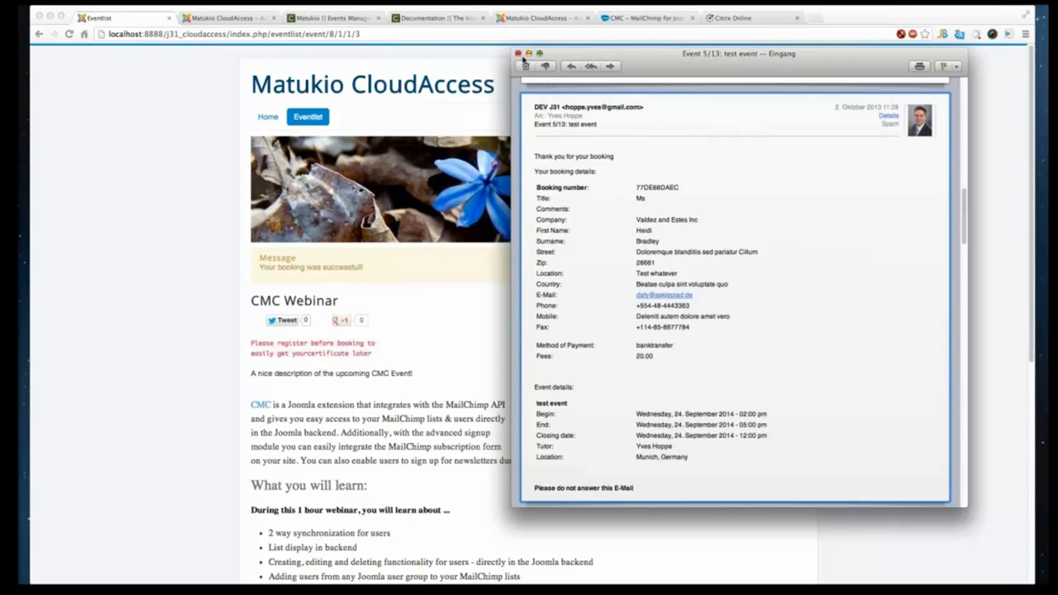
# - Close the e-mail, open the booking fields list in the Matukio backend, and examine the fields' caption translation strings
pyautogui.click(517, 54)
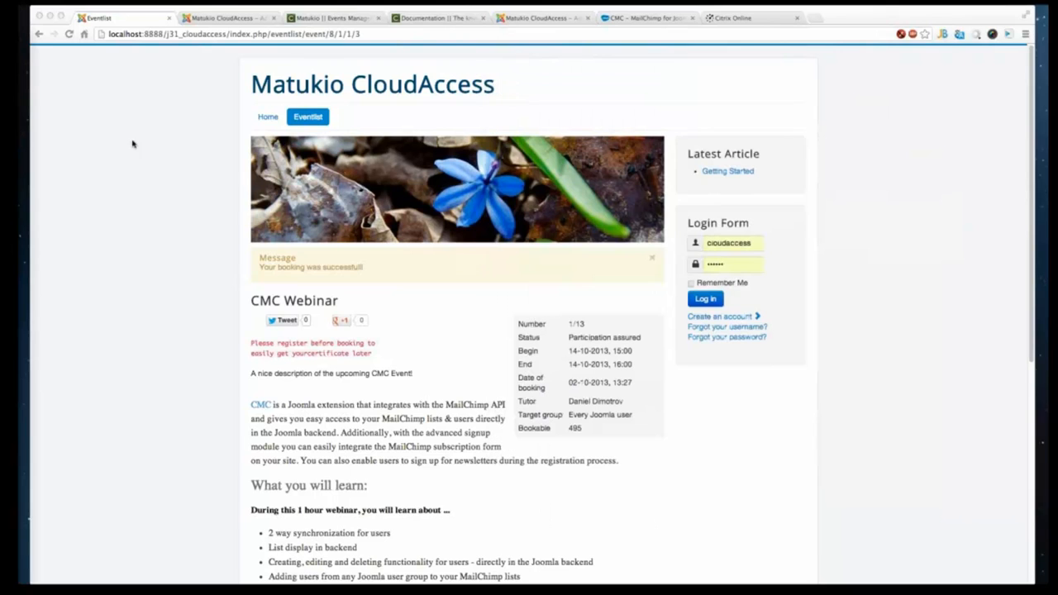
pyautogui.click(231, 14)
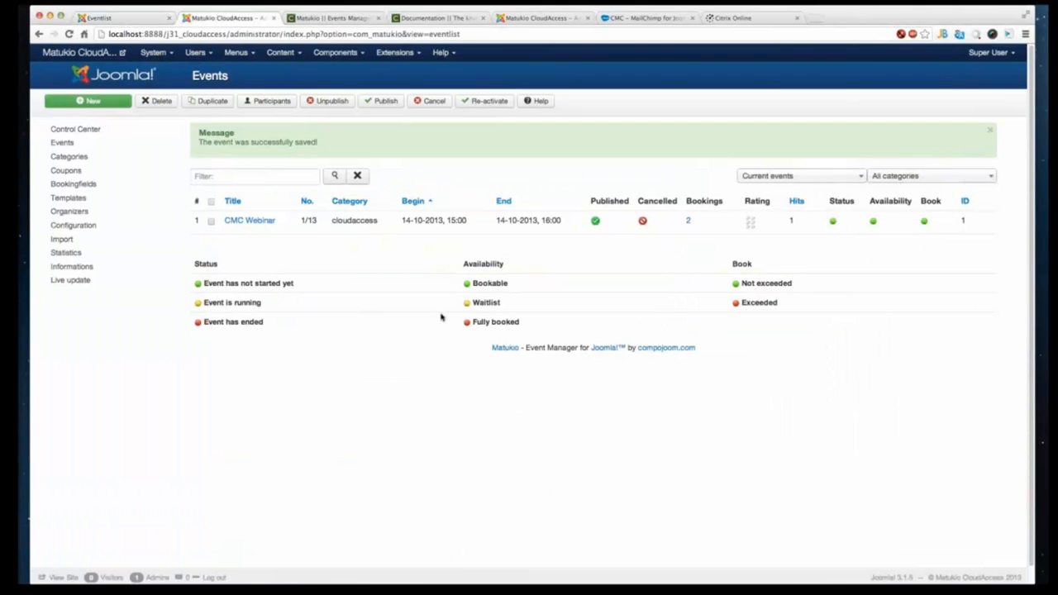
pyautogui.click(73, 184)
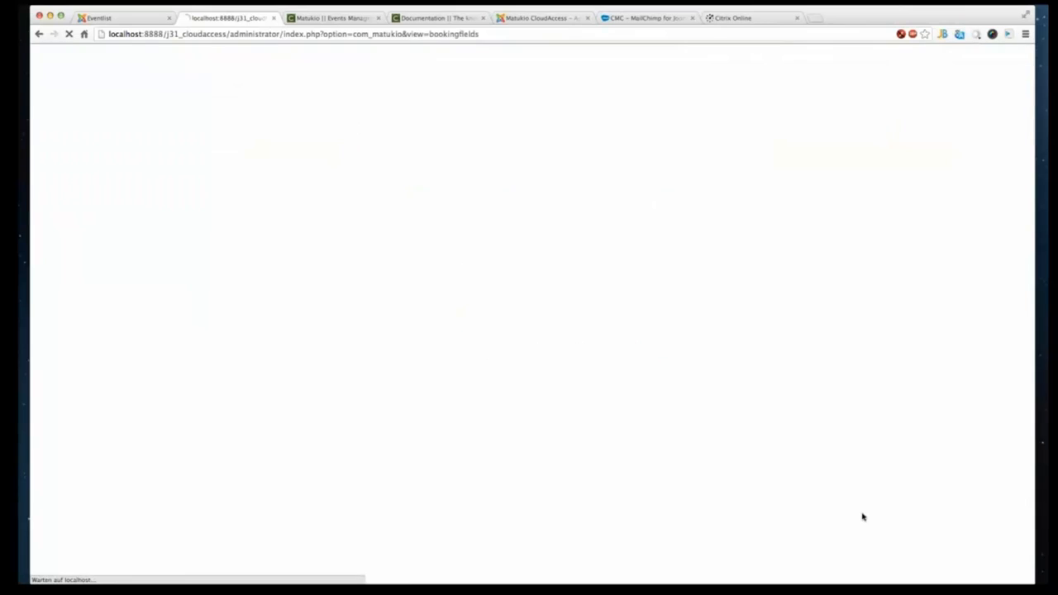
pyautogui.scroll(-1, 444, 302)
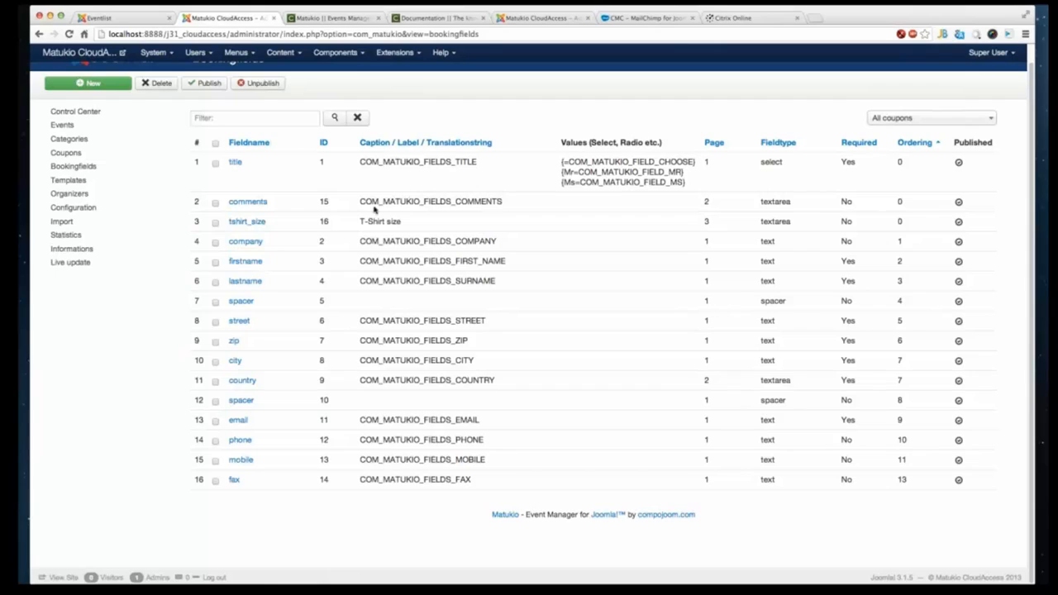
pyautogui.moveTo(364, 221); pyautogui.dragTo(386, 221)
pyautogui.moveTo(359, 242); pyautogui.dragTo(513, 242)
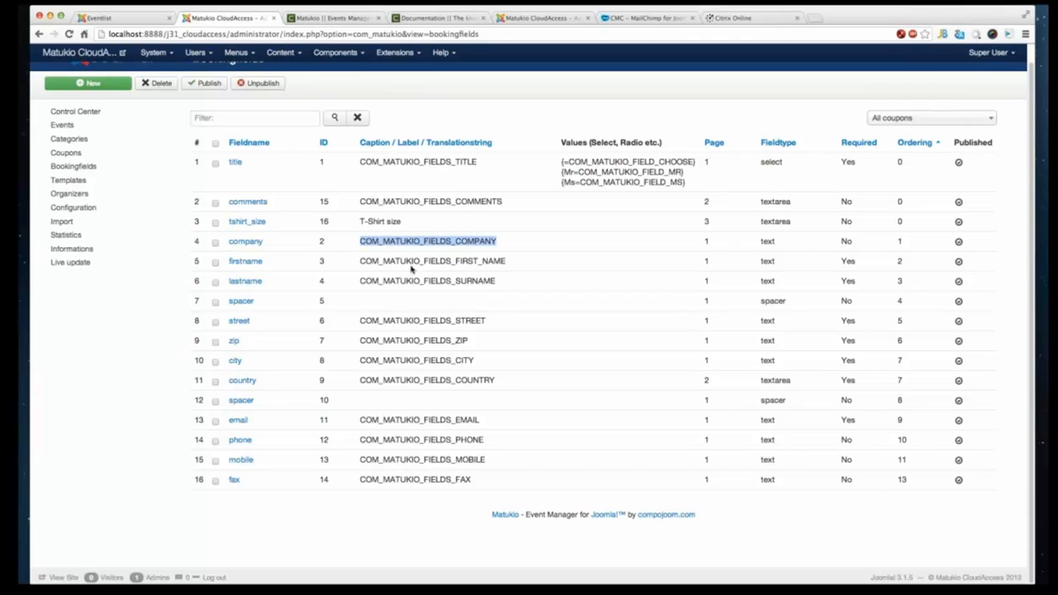
pyautogui.click(391, 260)
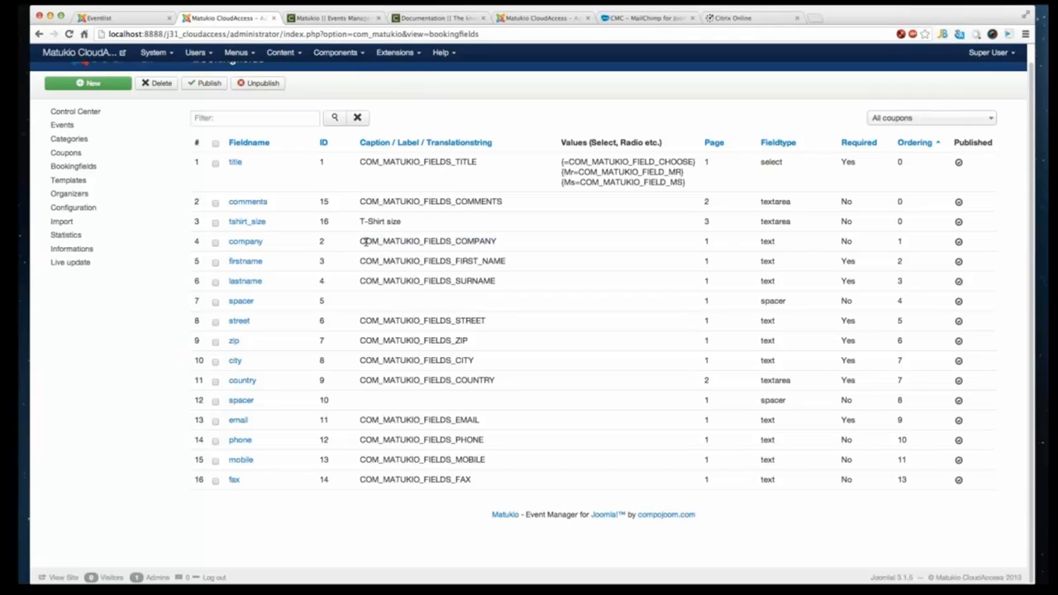
pyautogui.moveTo(362, 241); pyautogui.dragTo(451, 242)
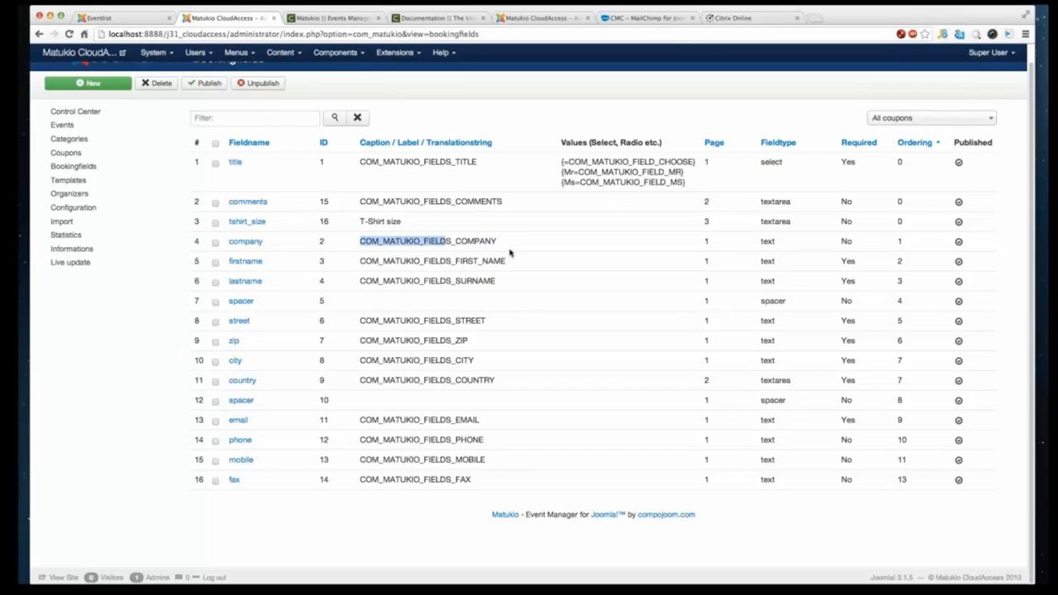
pyautogui.click(362, 368)
pyautogui.moveTo(478, 357); pyautogui.dragTo(399, 363)
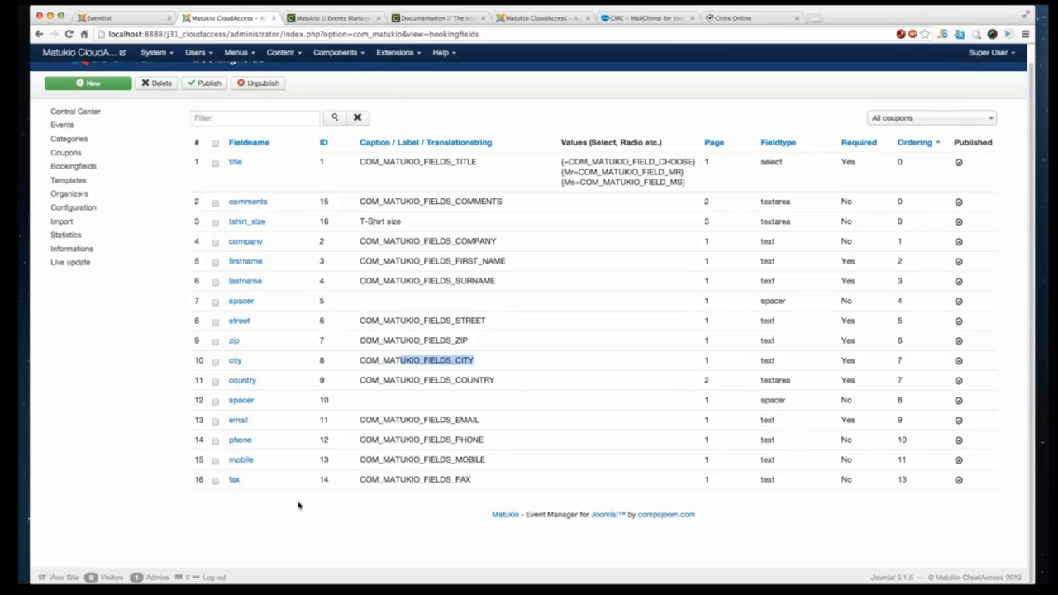
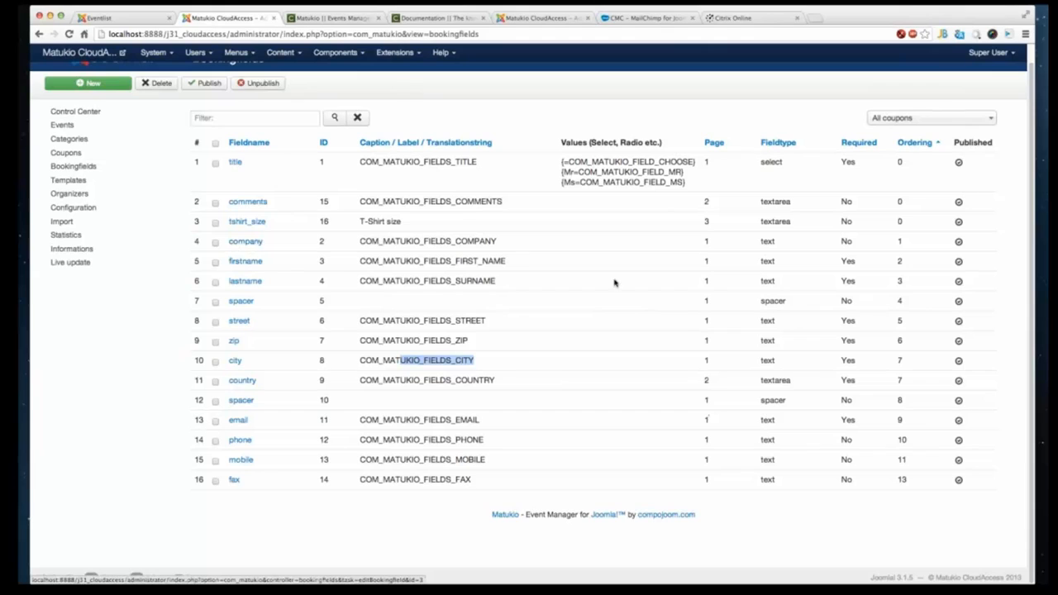
# - Open the tshirt_size booking field and change its field type to Select
pyautogui.click(248, 221)
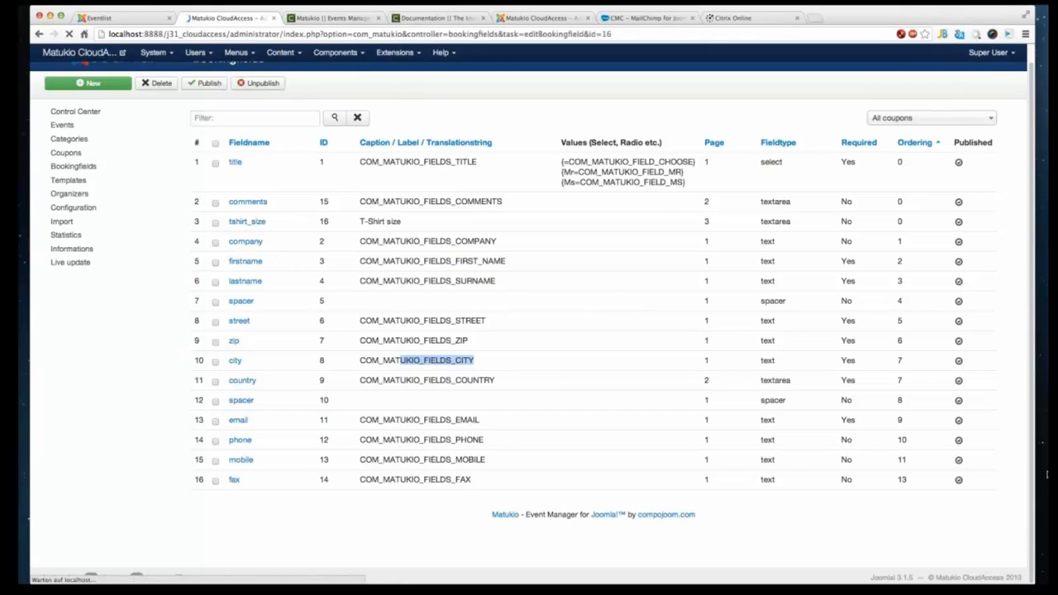
pyautogui.click(464, 357)
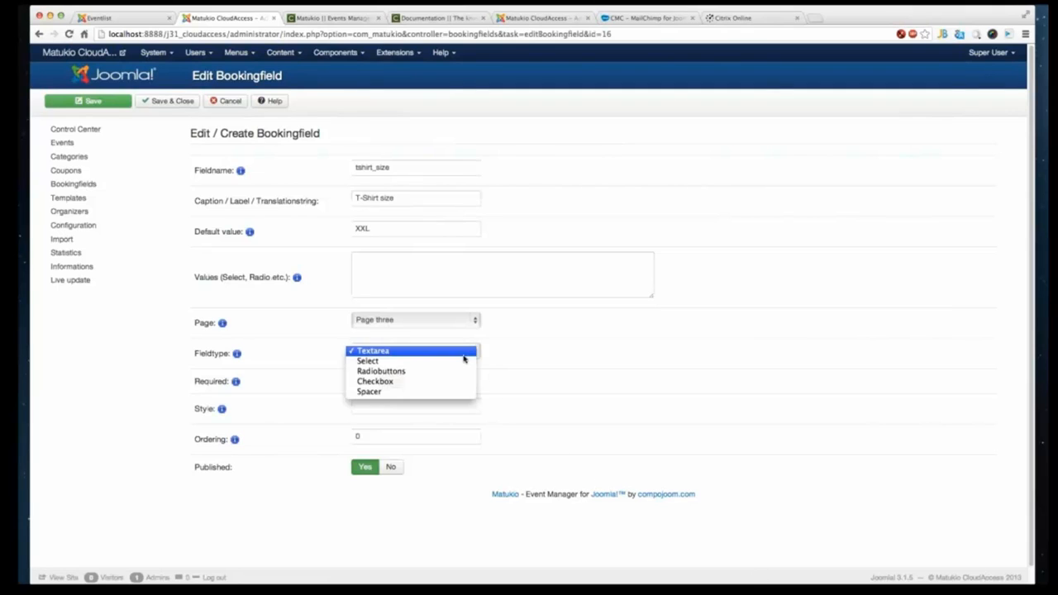
pyautogui.click(464, 354)
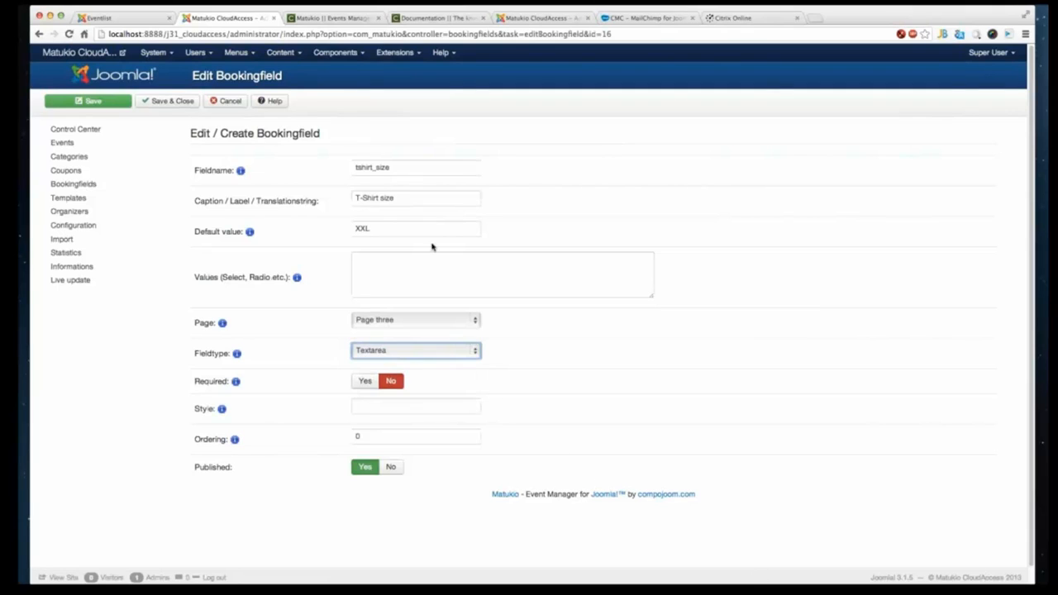
pyautogui.click(452, 357)
pyautogui.click(431, 363)
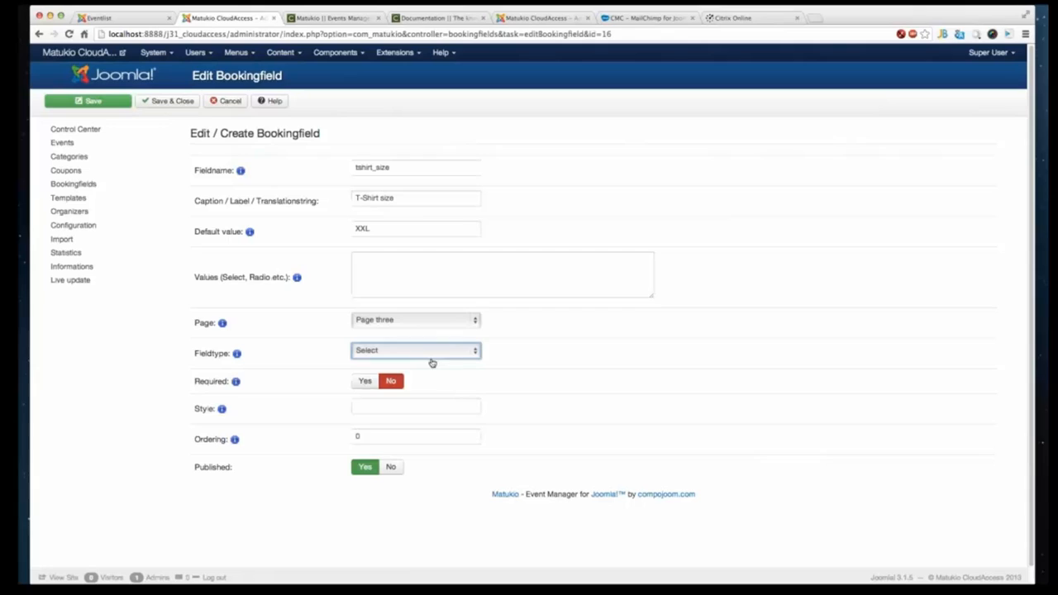
# - Enter the field's values as {s=Size S}{m=M}{l=L}{xl=XL}
pyautogui.click(475, 294)
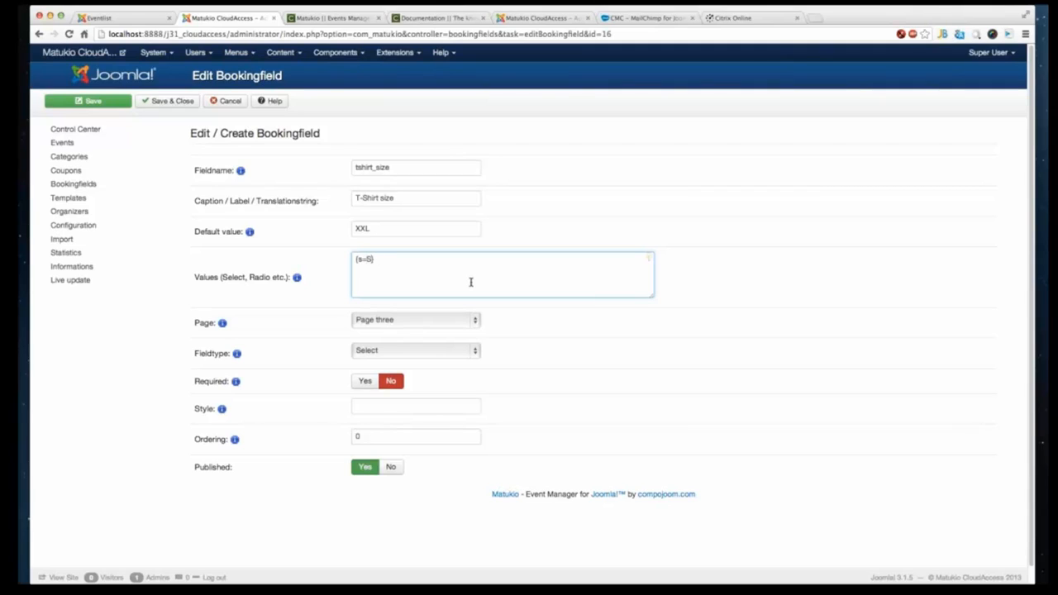
pyautogui.press('super+a')
pyautogui.press('super+c')
pyautogui.click(387, 262)
pyautogui.press('super+v')
pyautogui.press('Left')
pyautogui.press('Left')
pyautogui.press('Left')
pyautogui.press('BackSpace')
pyautogui.write('Size S}{')
pyautogui.write('L')
pyautogui.press('BackSpace')
pyautogui.write('l')
pyautogui.moveTo(370, 259); pyautogui.dragTo(397, 265)
pyautogui.click(401, 261)
pyautogui.moveTo(391, 260); pyautogui.dragTo(388, 261)
pyautogui.moveTo(390, 260); pyautogui.dragTo(428, 259)
pyautogui.click(430, 258)
pyautogui.hotkey('ctrl', 'v')
pyautogui.press('BackSpace')
pyautogui.write('m')
pyautogui.press('Right')
pyautogui.press('Right')
pyautogui.press('BackSpace')
pyautogui.write('M')
pyautogui.moveTo(414, 262)
pyautogui.mouseDown()
pyautogui.moveTo(438, 259)
pyautogui.moveTo(412, 259)
pyautogui.mouseUp()
pyautogui.click(439, 259)
pyautogui.hotkey('ctrl', 'c')
pyautogui.click(438, 262)
pyautogui.hotkey('ctrl', 'v')
pyautogui.press('Left')
pyautogui.press('Left')
pyautogui.press('Left')
pyautogui.press('Left')
pyautogui.write('x')
pyautogui.click(393, 405)
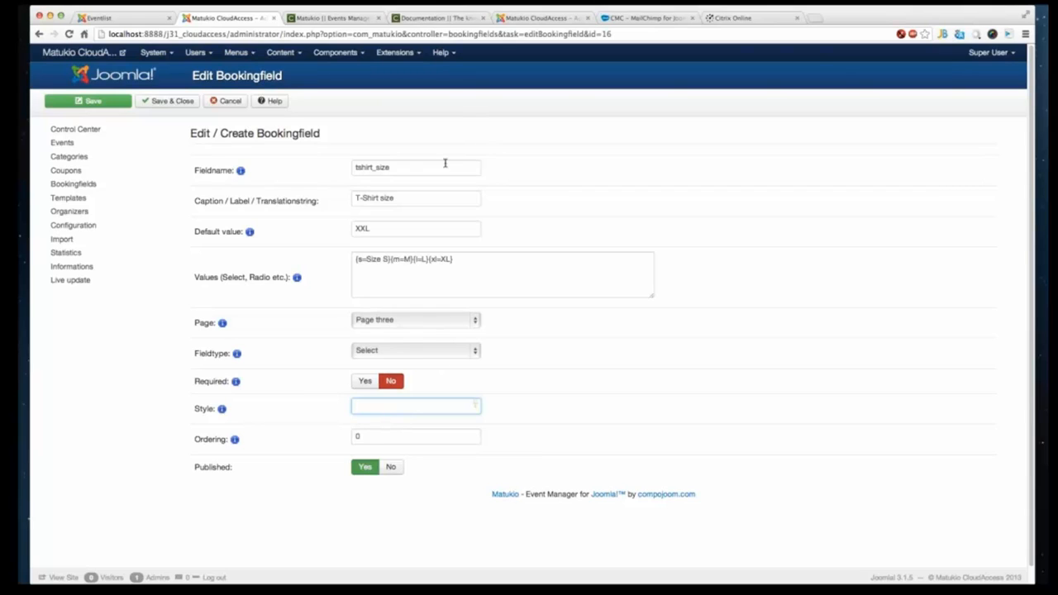
# - Set the default value to m and save and close the booking field
pyautogui.click(406, 224)
pyautogui.doubleClick(424, 235)
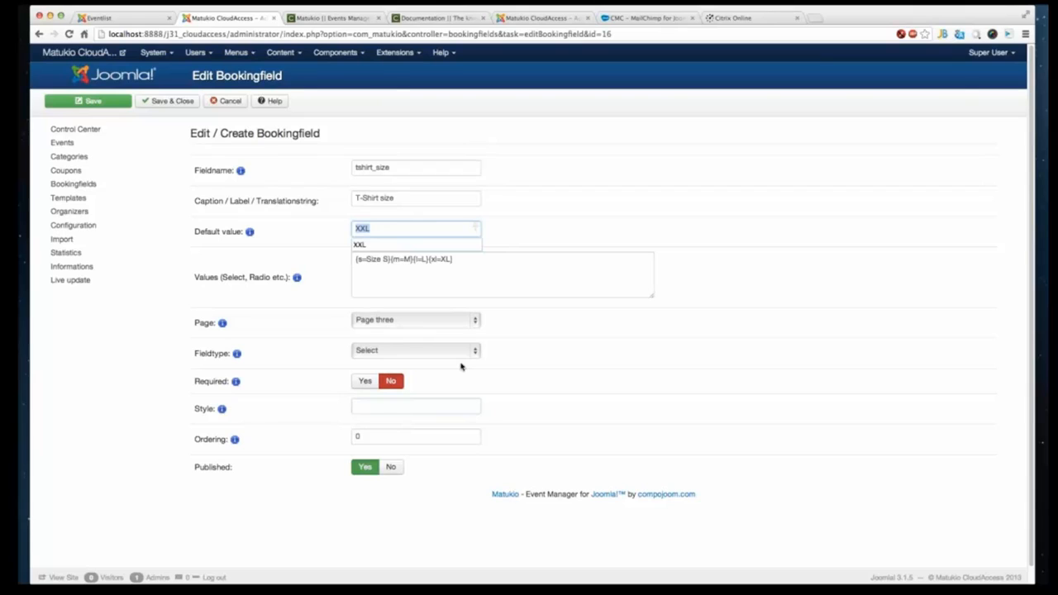
pyautogui.write('m')
pyautogui.click(467, 284)
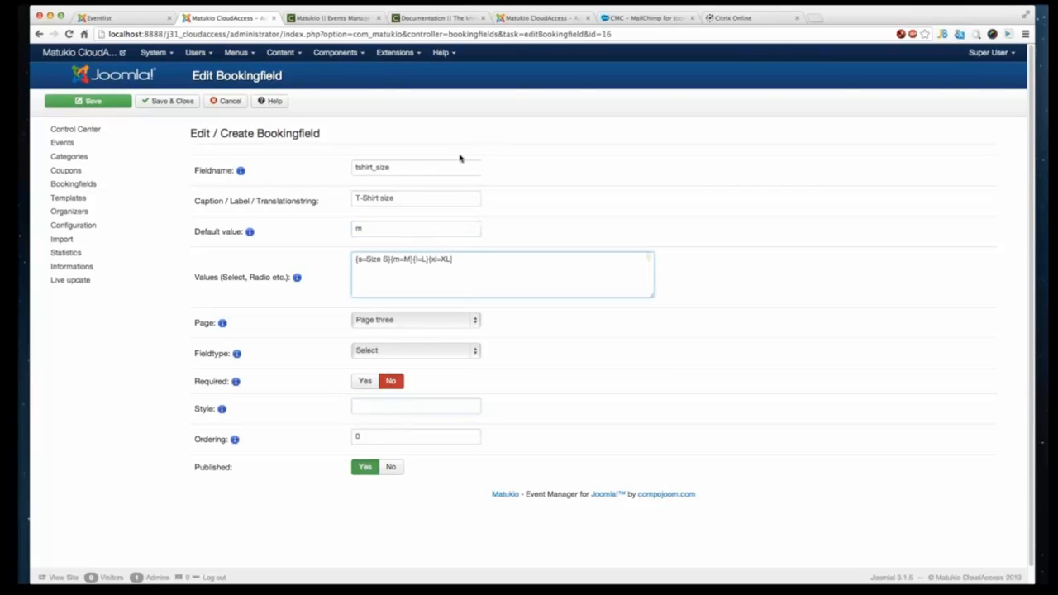
pyautogui.click(162, 102)
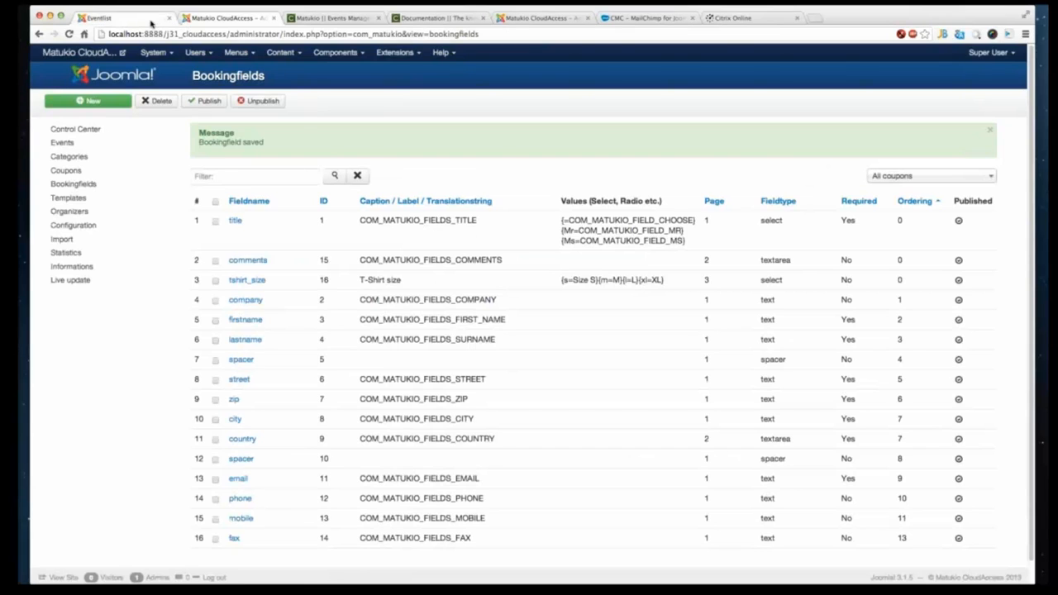
# - Open the booking form of the CMC Webinar event on the frontend site
pyautogui.click(152, 23)
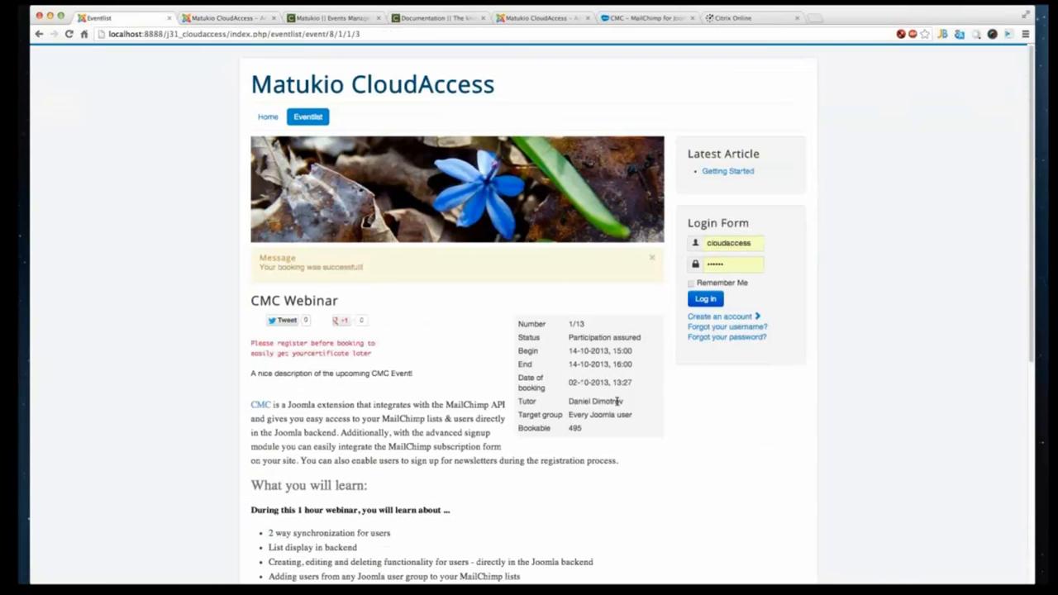
pyautogui.scroll(-5, 619, 401)
pyautogui.scroll(10, 451, 241)
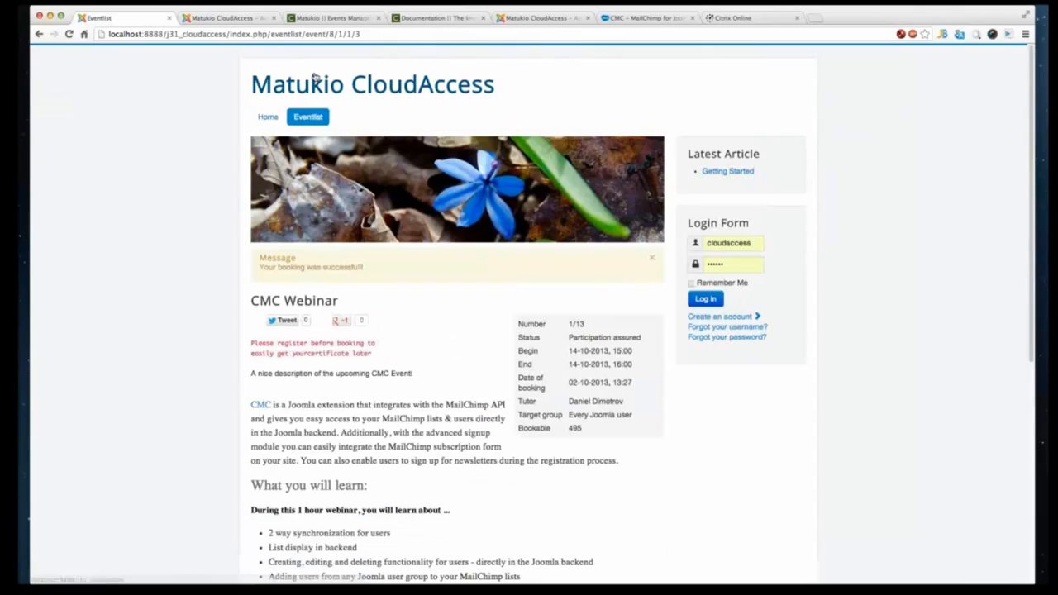
pyautogui.click(307, 116)
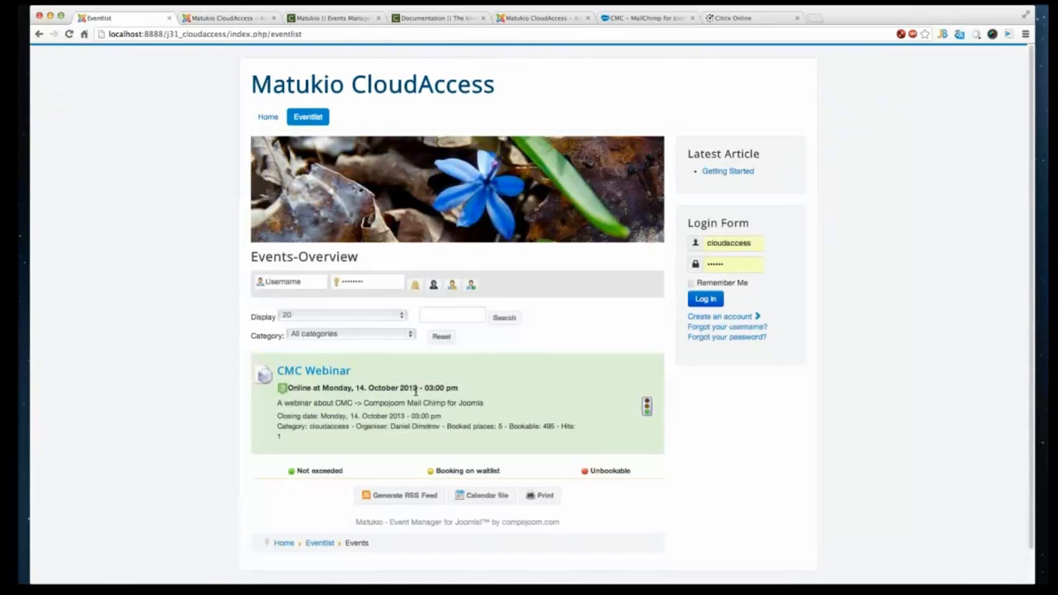
pyautogui.scroll(-1, 496, 385)
pyautogui.click(600, 377)
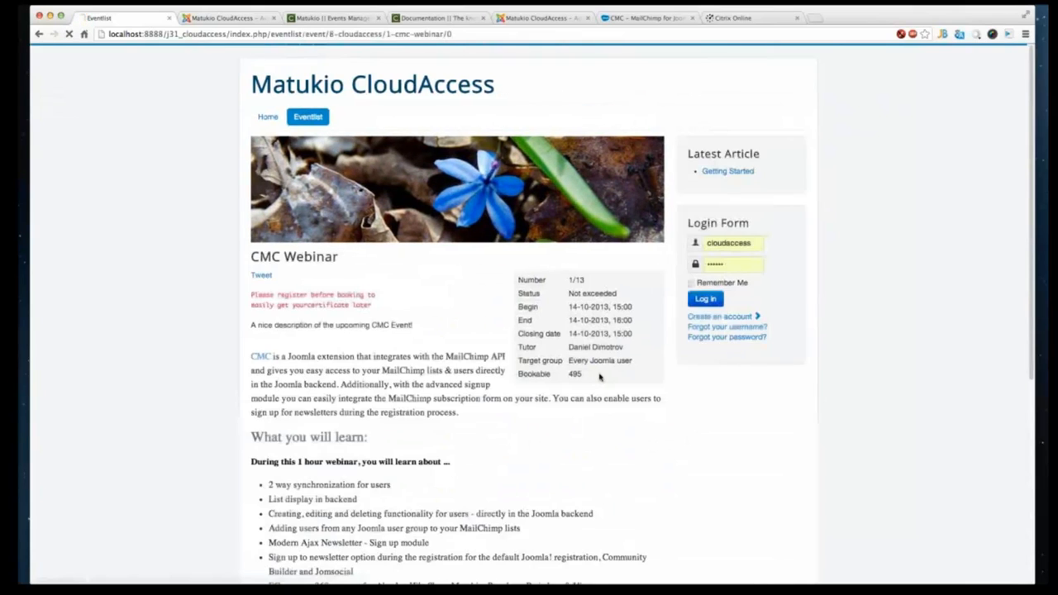
pyautogui.scroll(-8, 600, 377)
pyautogui.click(442, 465)
pyautogui.scroll(-5, 506, 343)
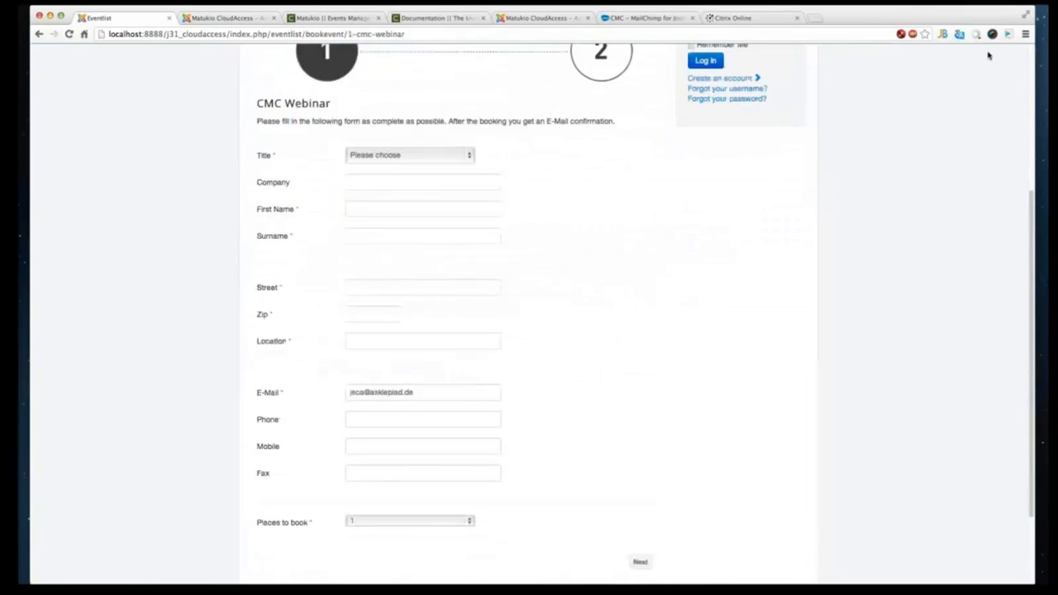
# - Autofill the booking form with test data and continue to the next page
pyautogui.click(1009, 35)
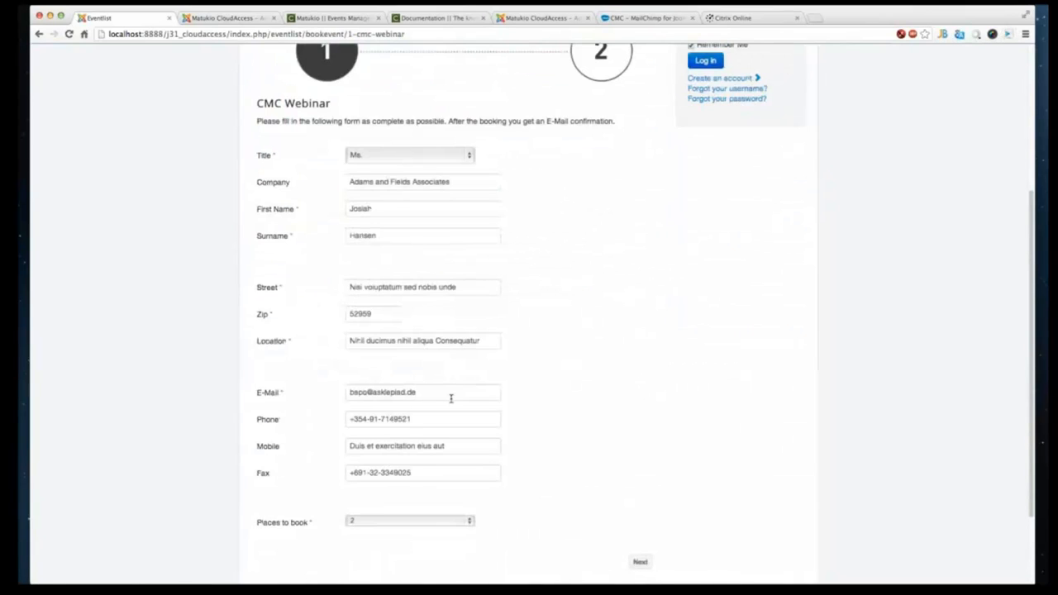
pyautogui.scroll(-3, 453, 400)
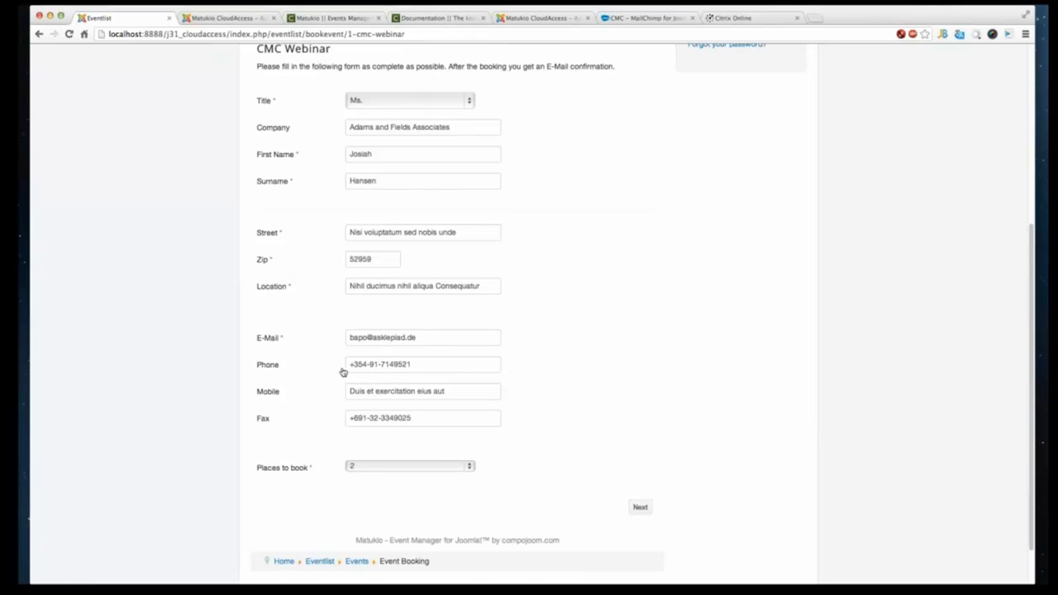
pyautogui.click(439, 341)
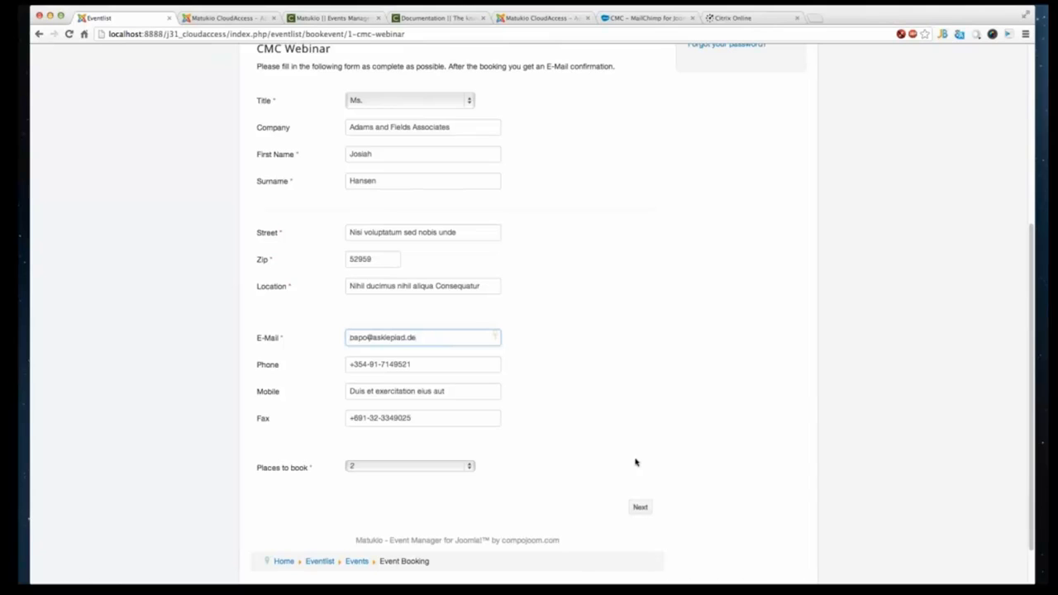
pyautogui.click(639, 508)
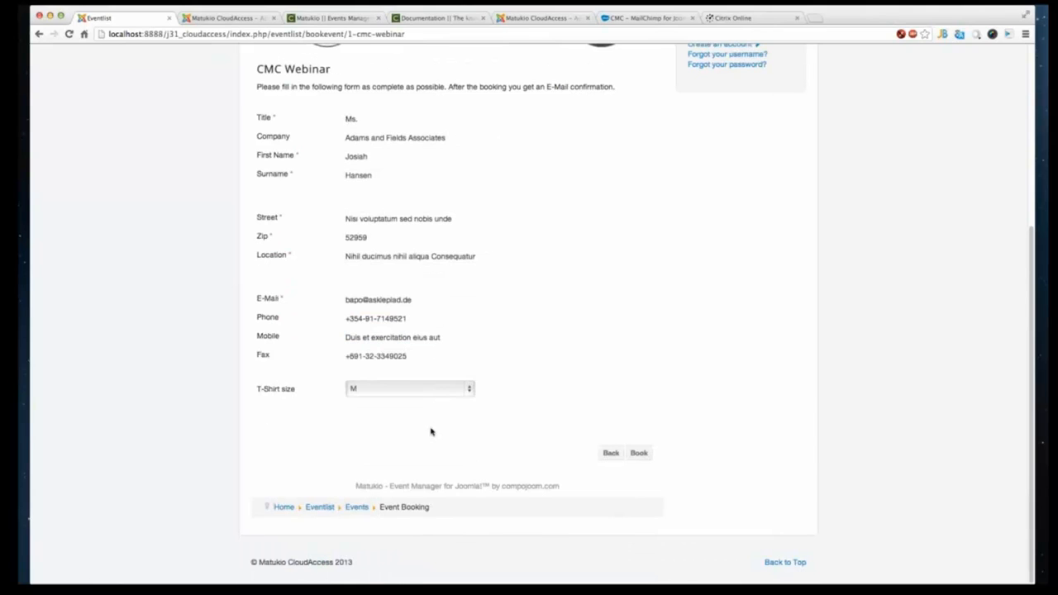
# - Choose SIZE_S as the T-Shirt size and submit the booking
pyautogui.click(414, 390)
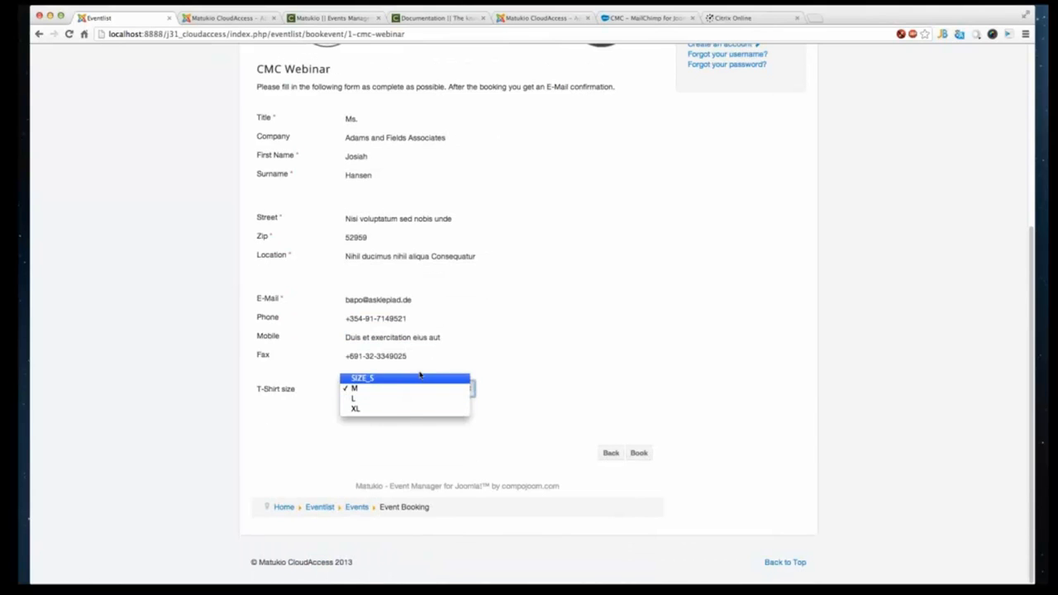
pyautogui.click(424, 441)
pyautogui.click(409, 391)
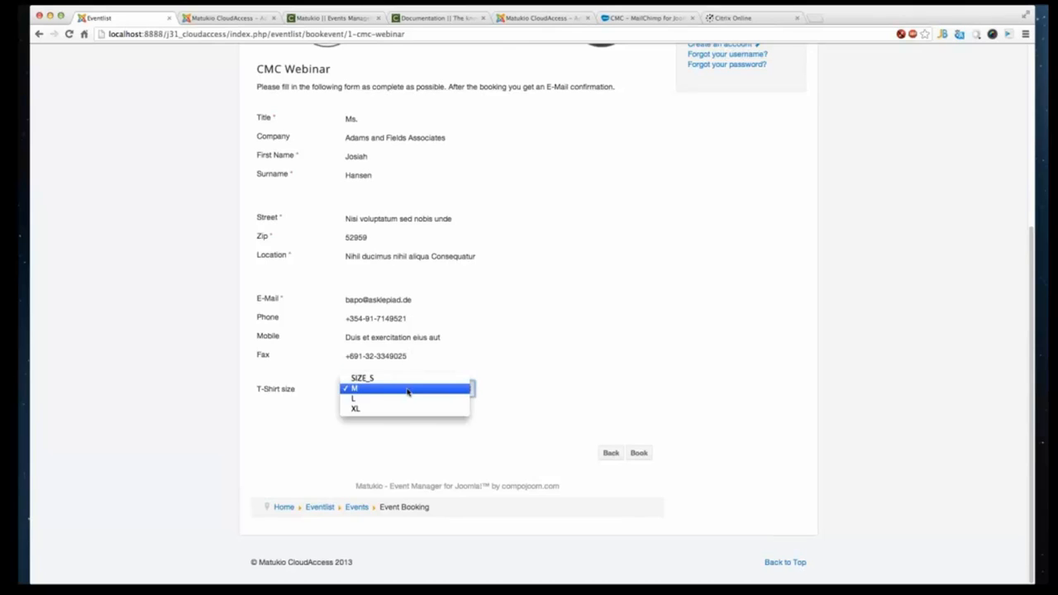
pyautogui.click(400, 402)
pyautogui.click(411, 388)
pyautogui.click(418, 369)
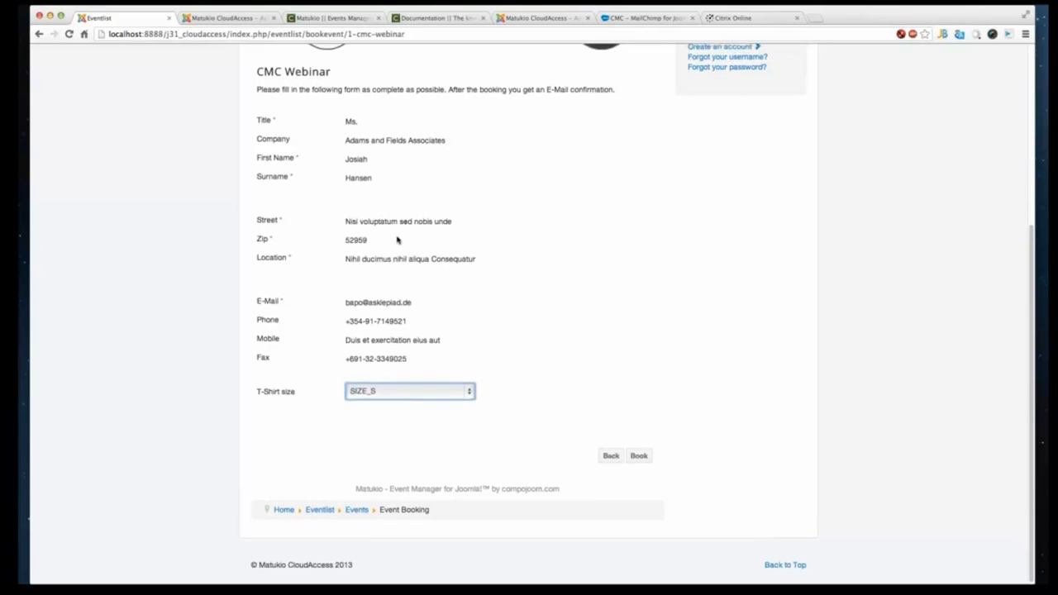
pyautogui.scroll(3, 396, 240)
pyautogui.scroll(-3, 468, 351)
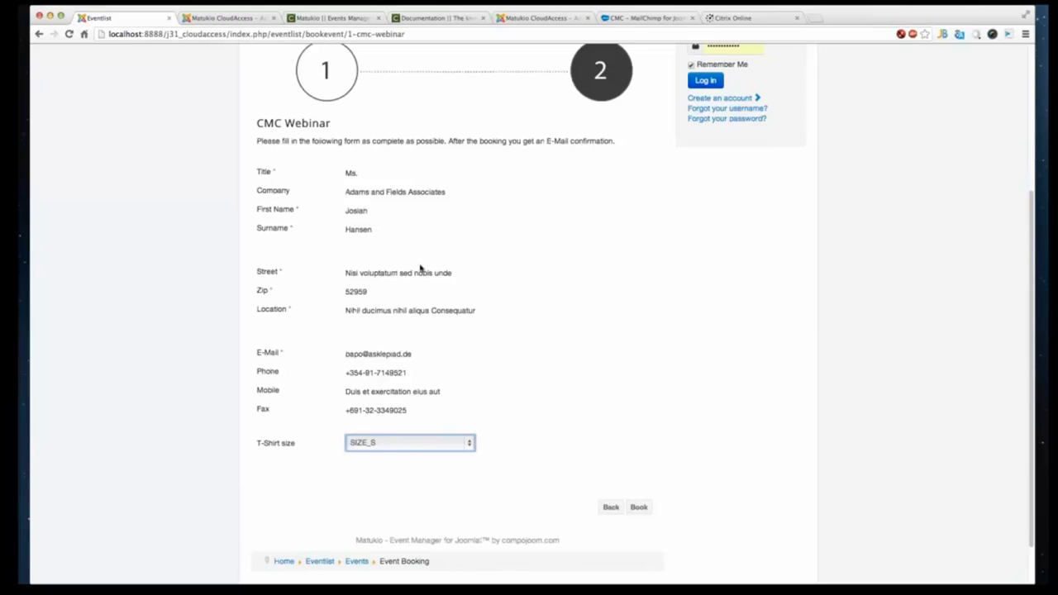
pyautogui.click(638, 510)
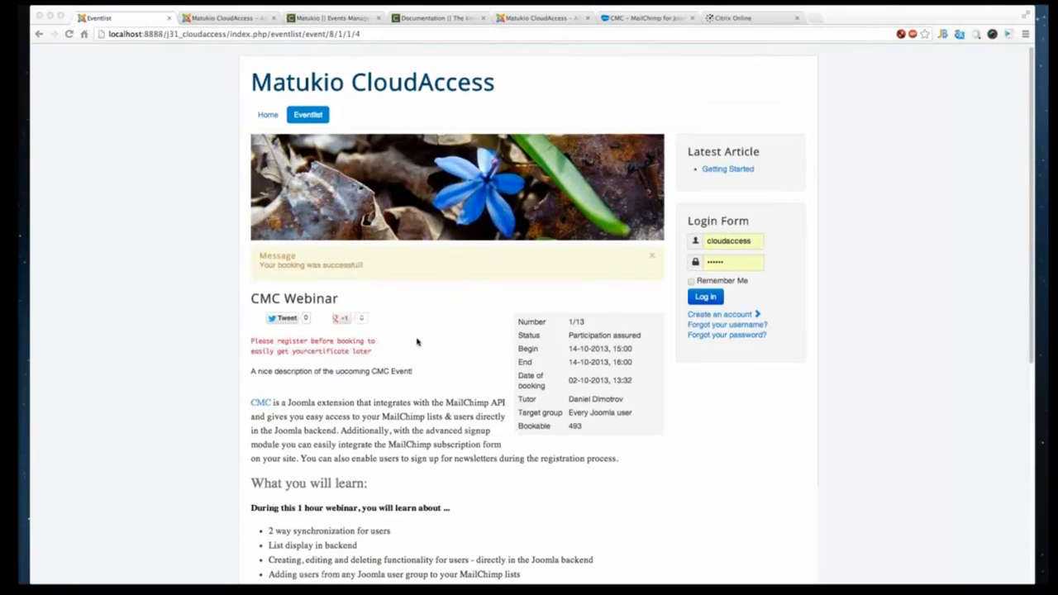
# - Scroll through the booking confirmation page of the CMC Webinar event
pyautogui.scroll(-2, 416, 339)
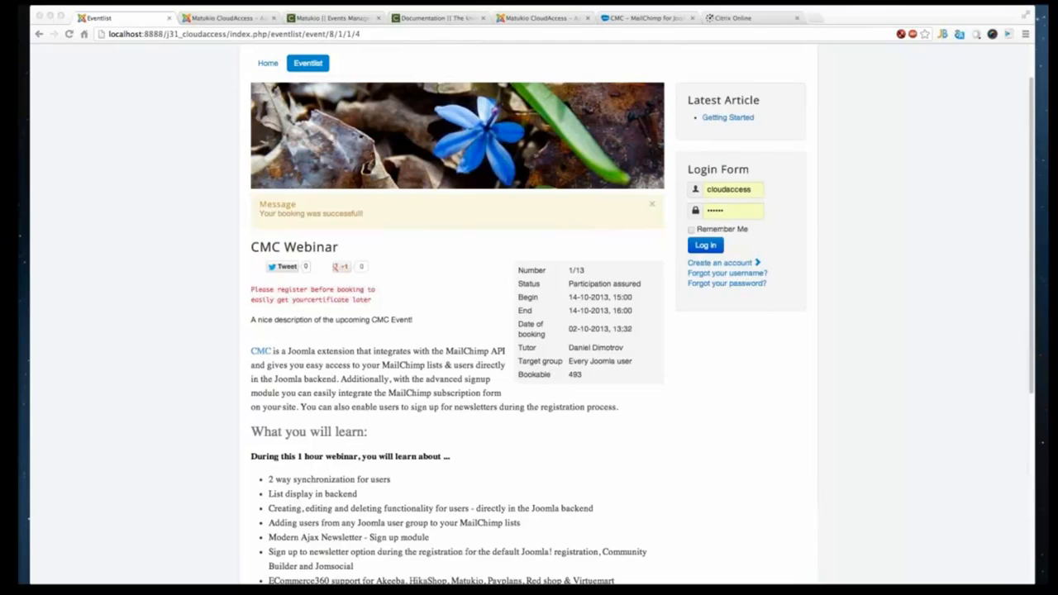
pyautogui.click(380, 156)
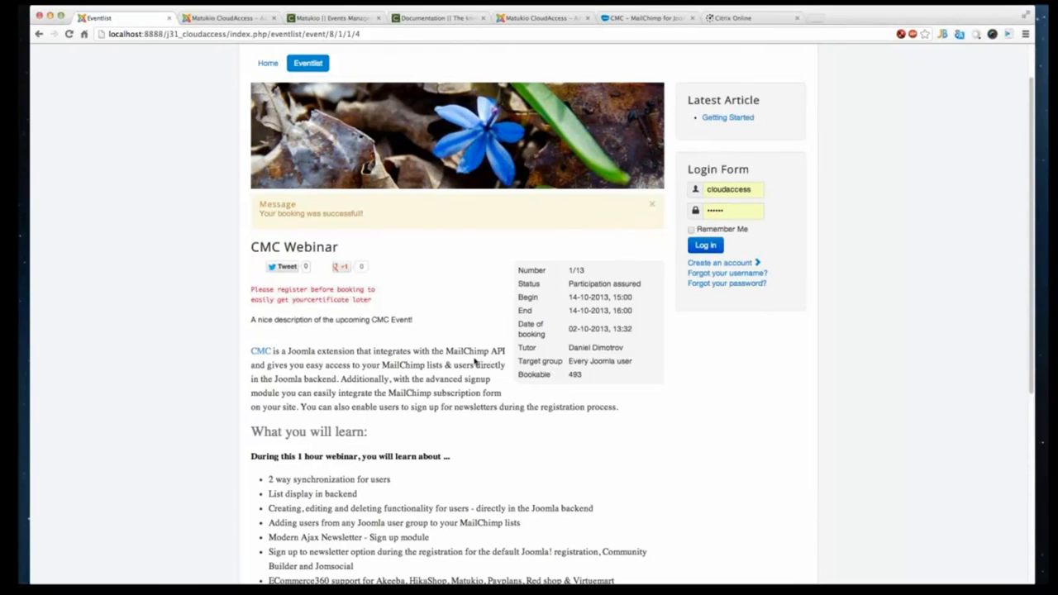
pyautogui.scroll(-10, 476, 362)
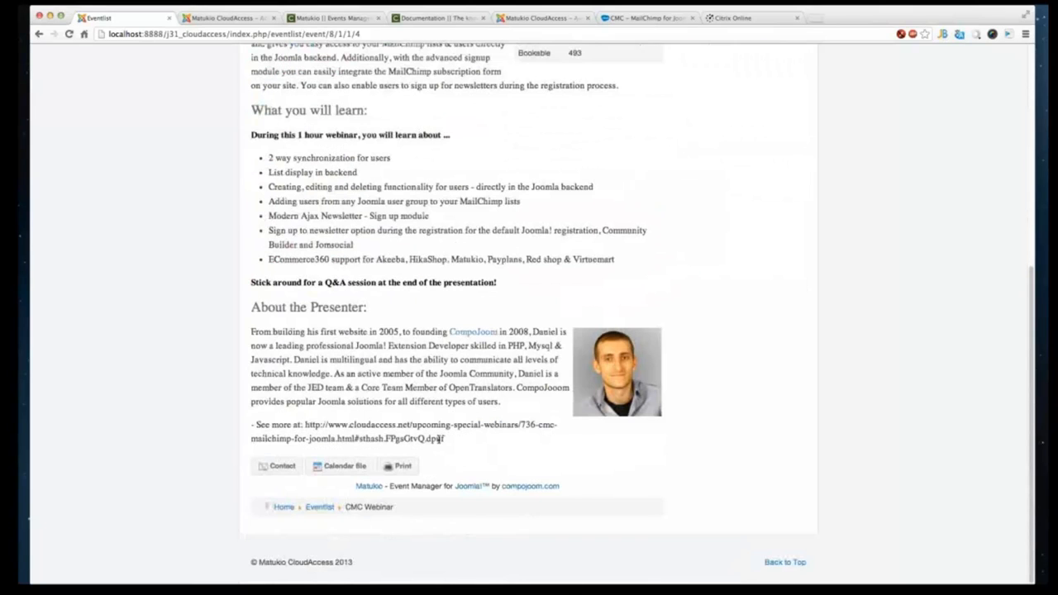
pyautogui.scroll(1, 443, 438)
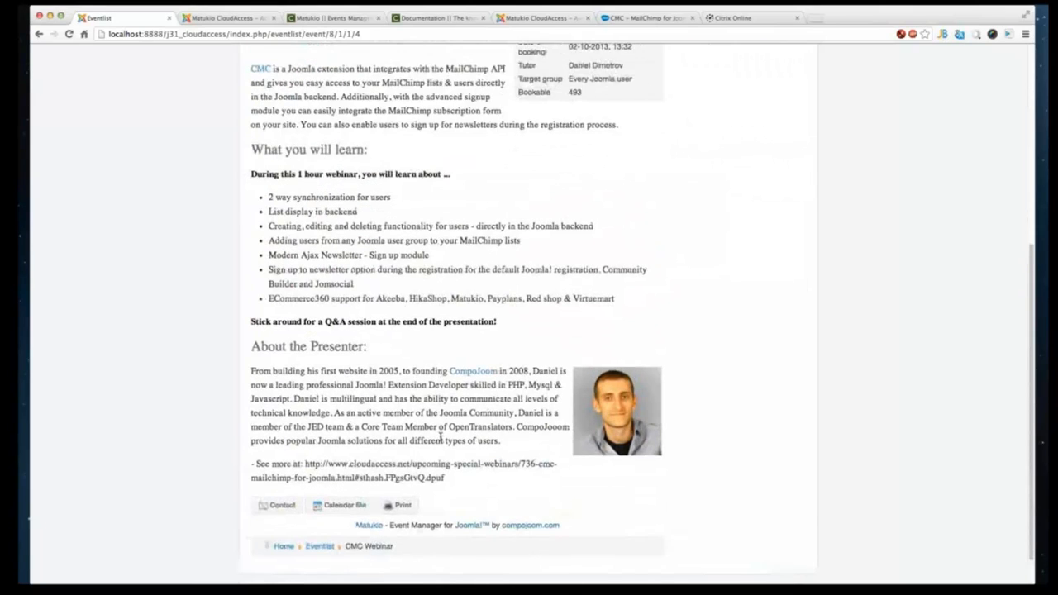
pyautogui.scroll(4, 441, 438)
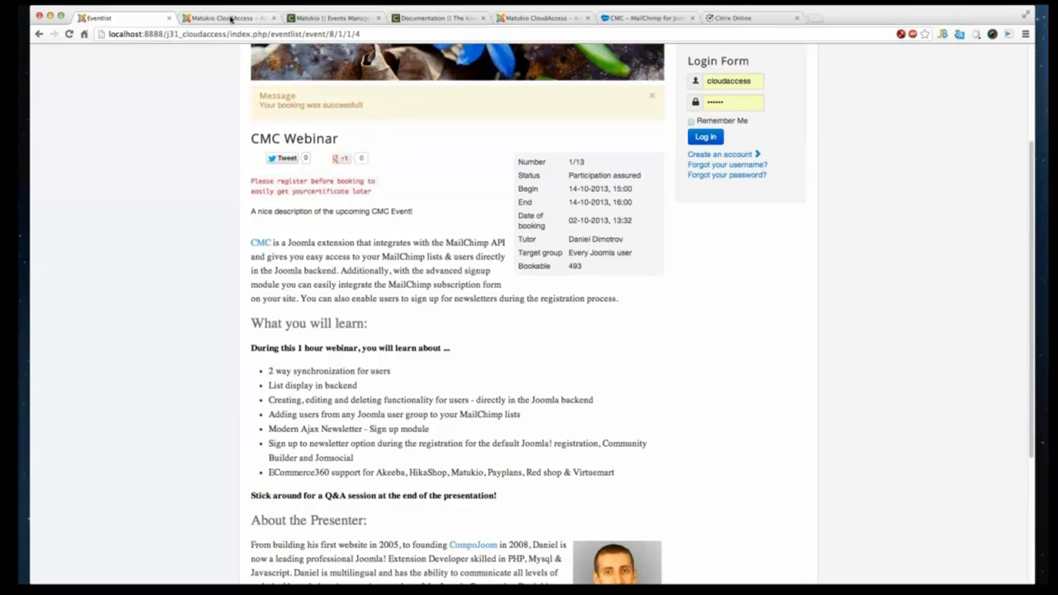
# - Return to the events overview on the frontend site
pyautogui.click(231, 18)
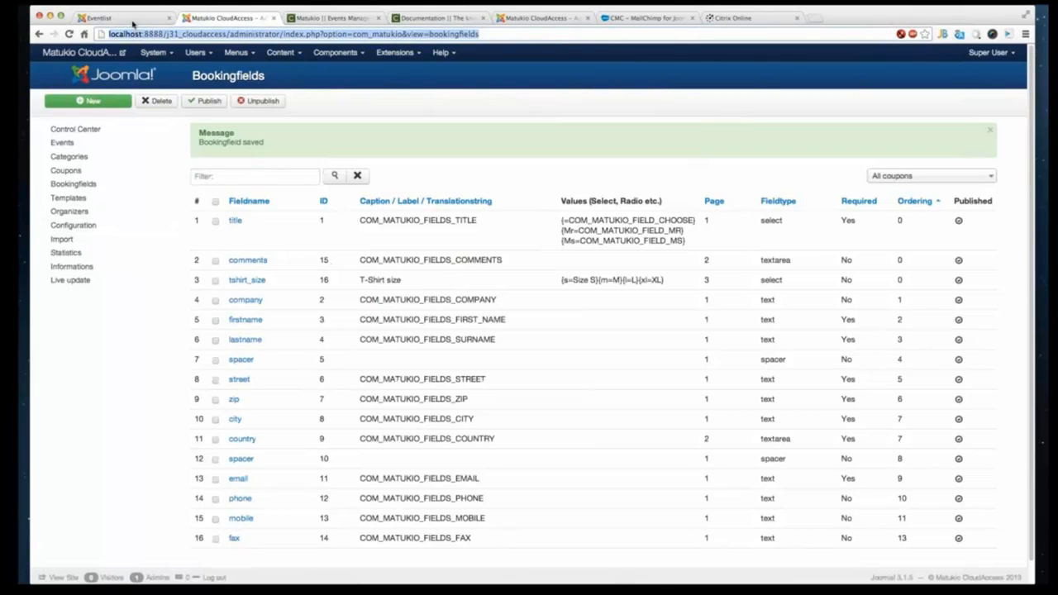
pyautogui.click(132, 18)
pyautogui.scroll(-5, 430, 346)
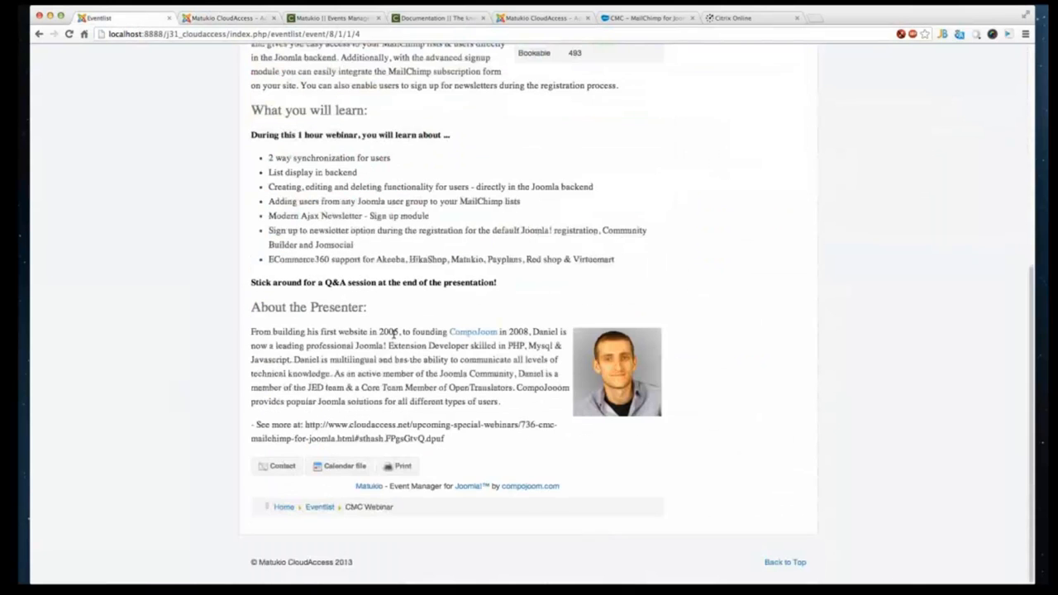
pyautogui.click(319, 512)
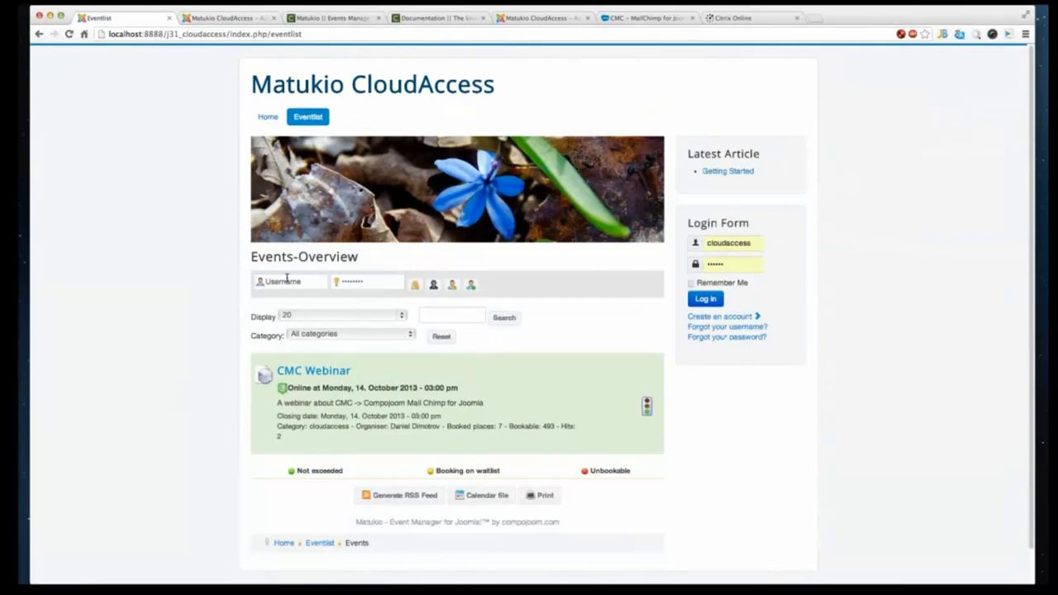
pyautogui.click(277, 281)
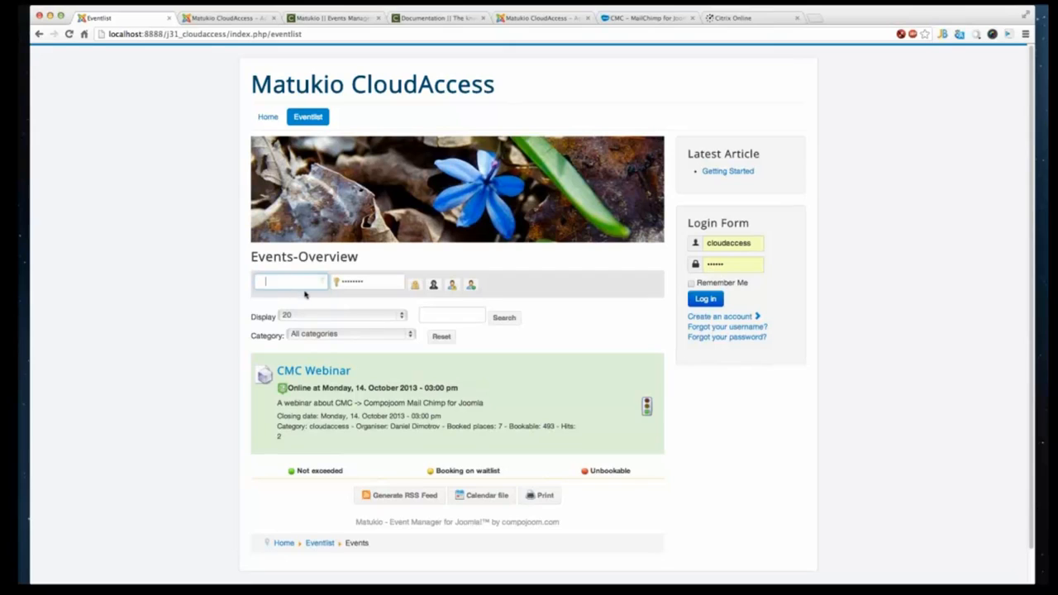
# - Open the Matukio configuration settings in the backend
pyautogui.click(353, 285)
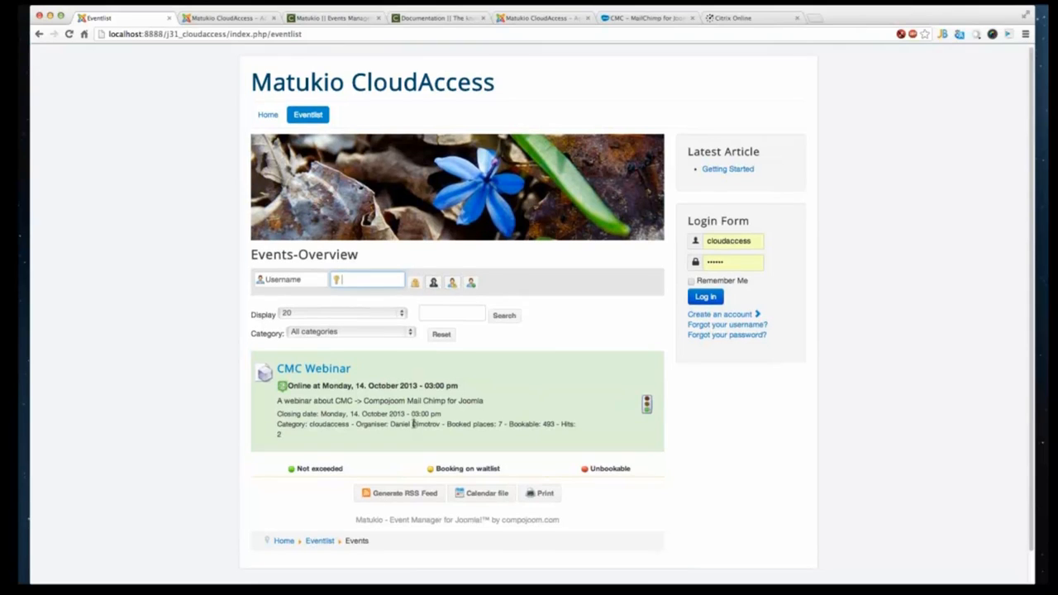
pyautogui.scroll(-2, 416, 428)
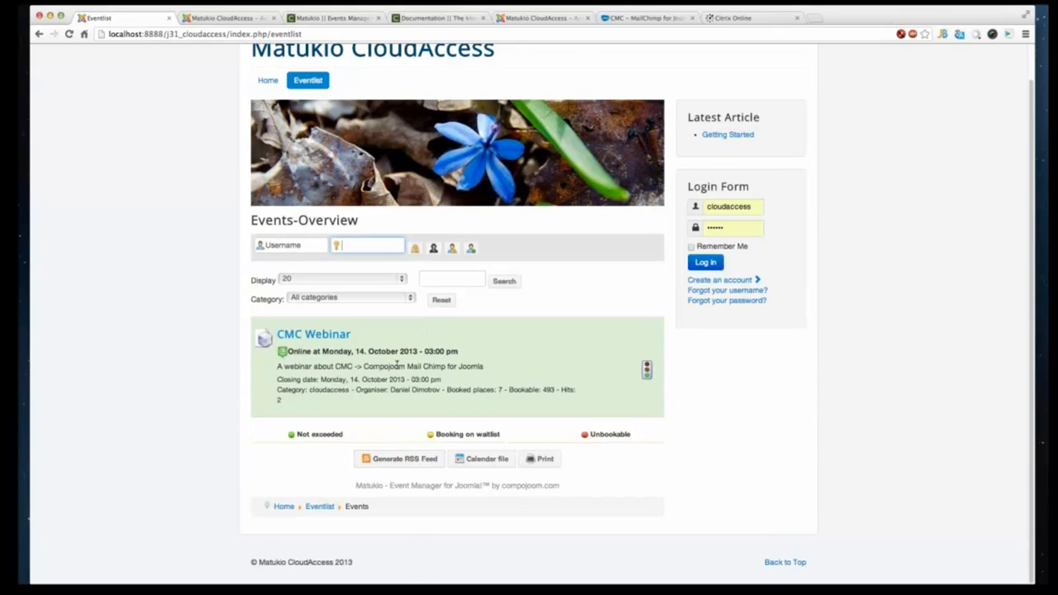
pyautogui.click(200, 18)
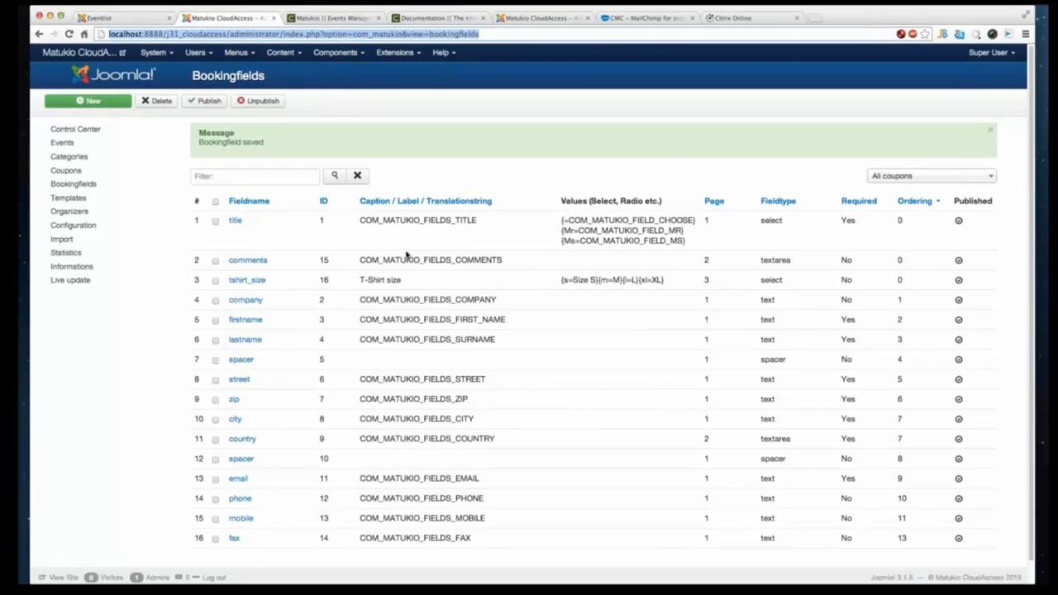
pyautogui.click(77, 226)
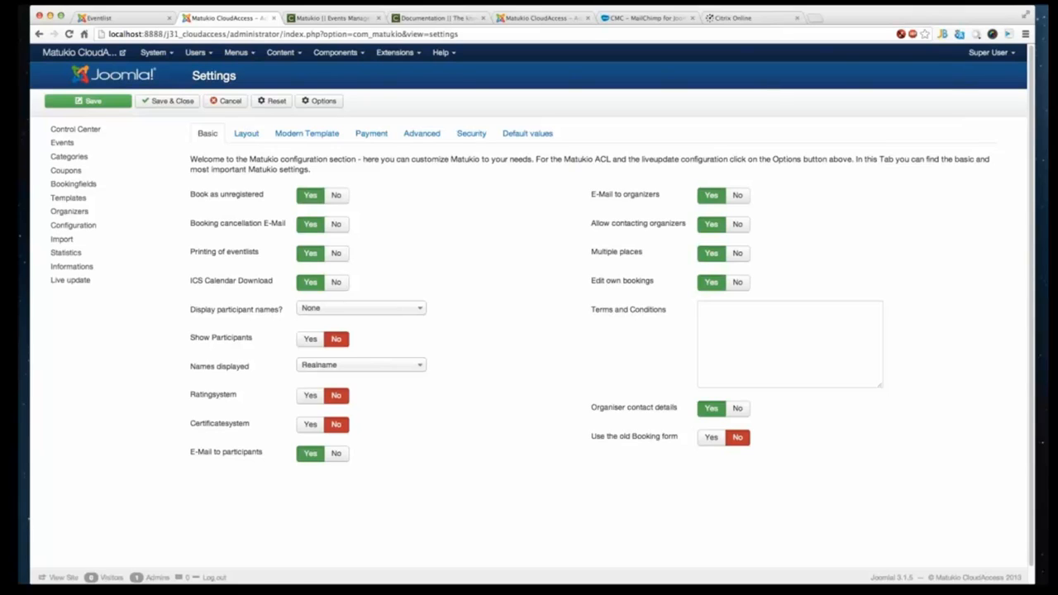
# - Switch Book as unregistered to No and back to Yes
pyautogui.moveTo(229, 195)
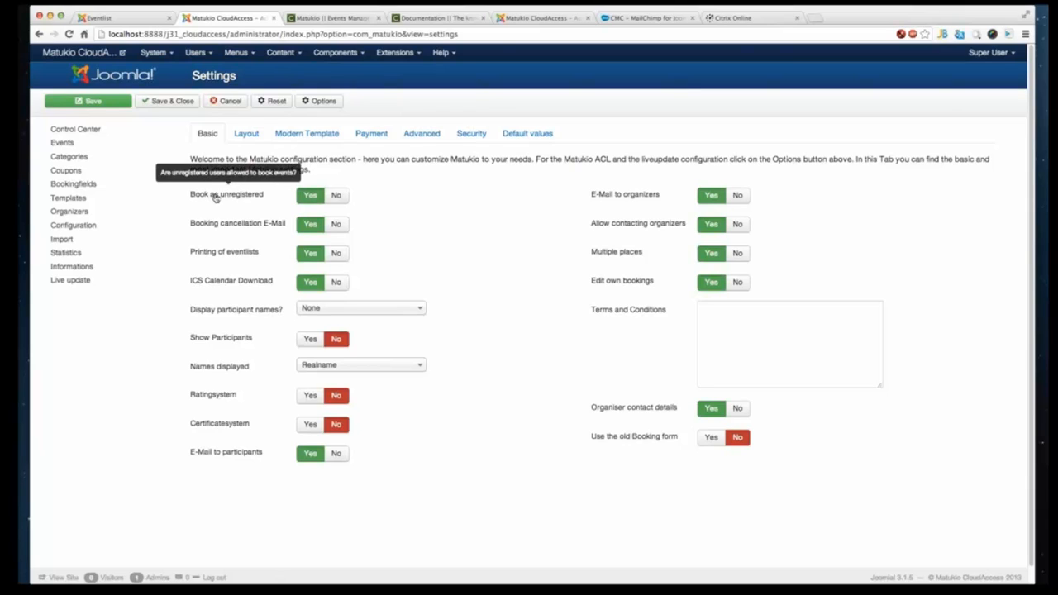
pyautogui.click(337, 195)
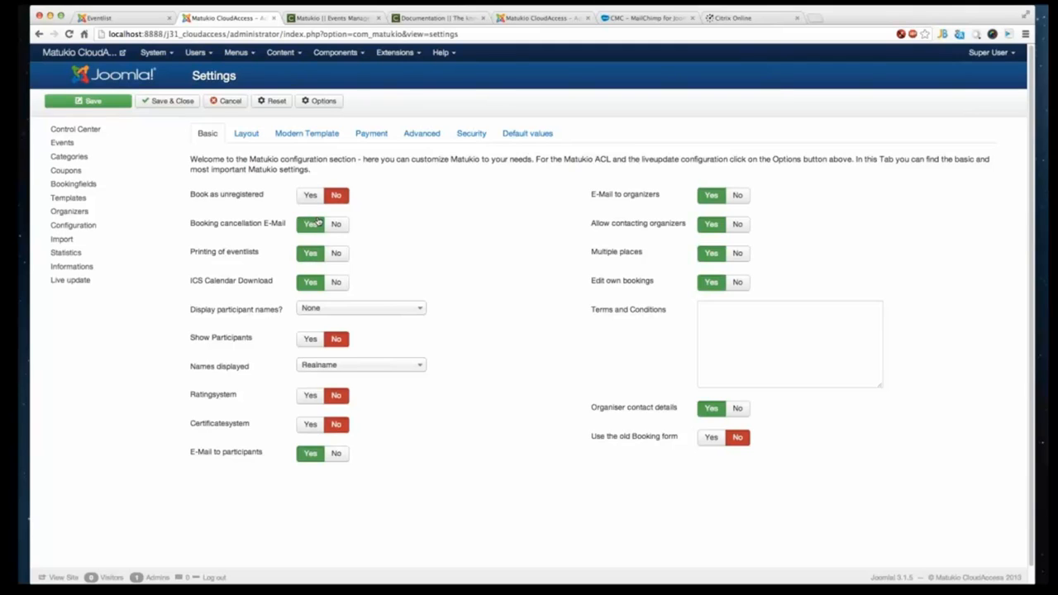
pyautogui.click(311, 200)
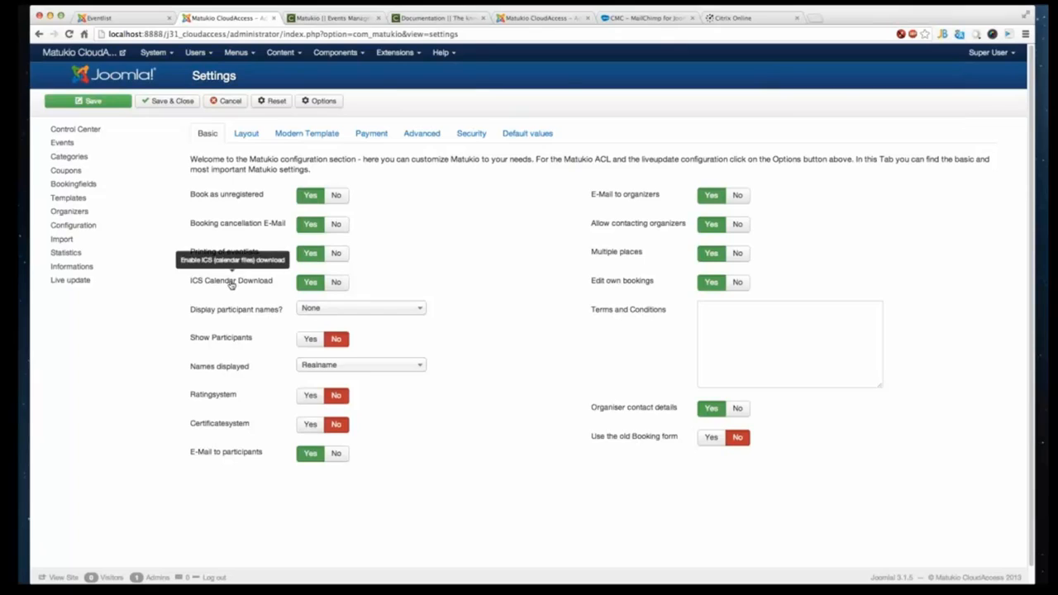
# - Open demo.compojoom.com in a new browser tab and go to its Matukio eventlist (modern) page
pyautogui.moveTo(210, 342)
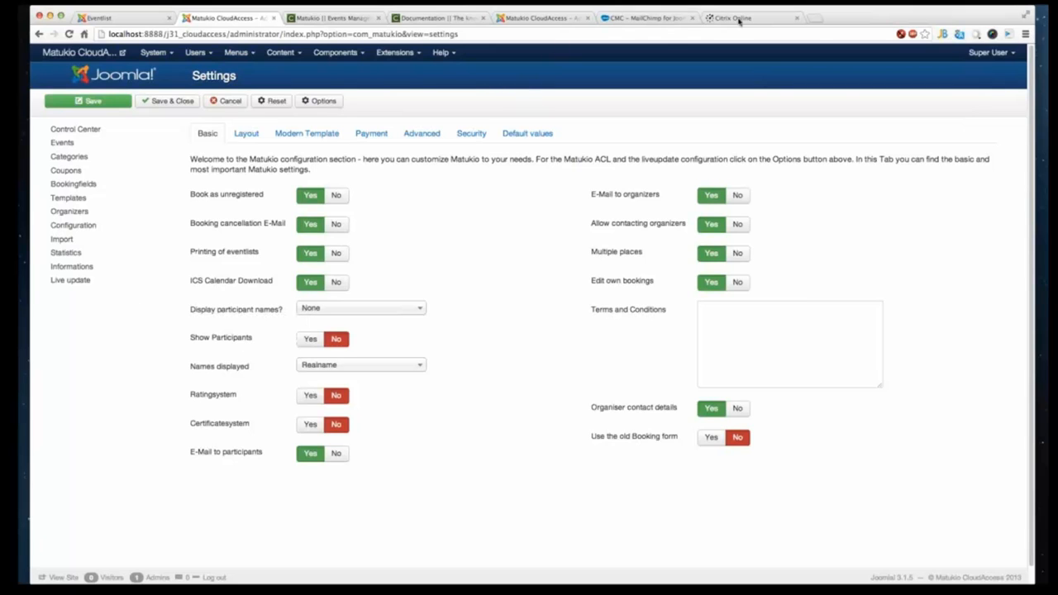
pyautogui.click(816, 20)
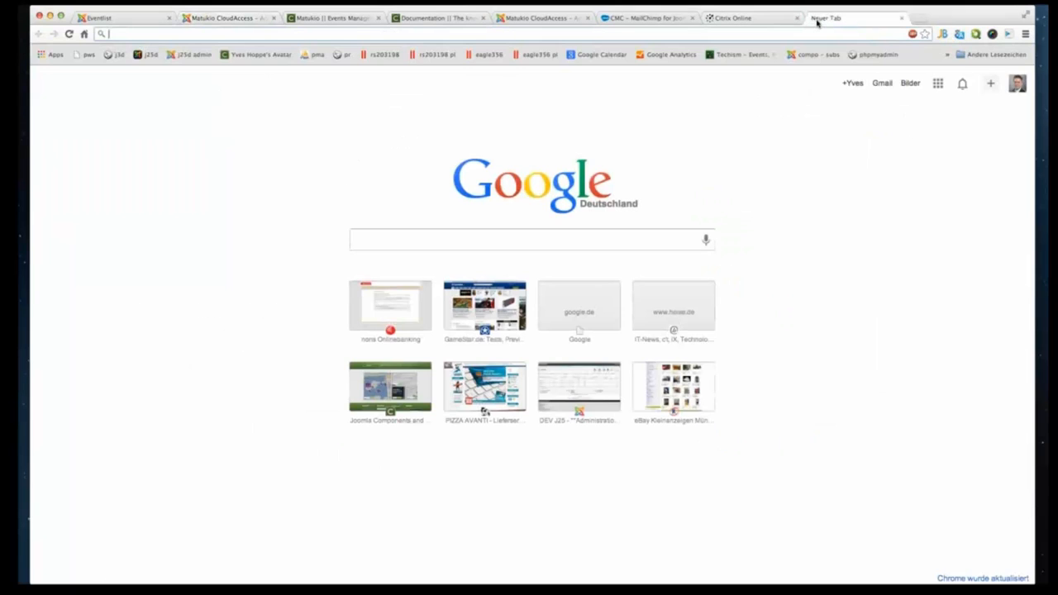
pyautogui.write('demo')
pyautogui.press('Return')
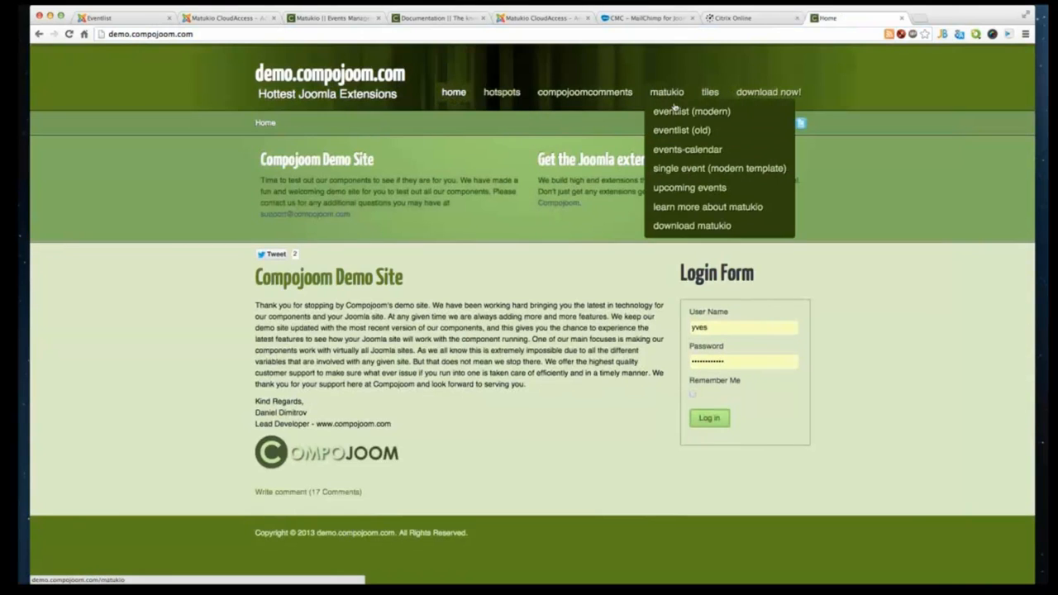
pyautogui.click(675, 112)
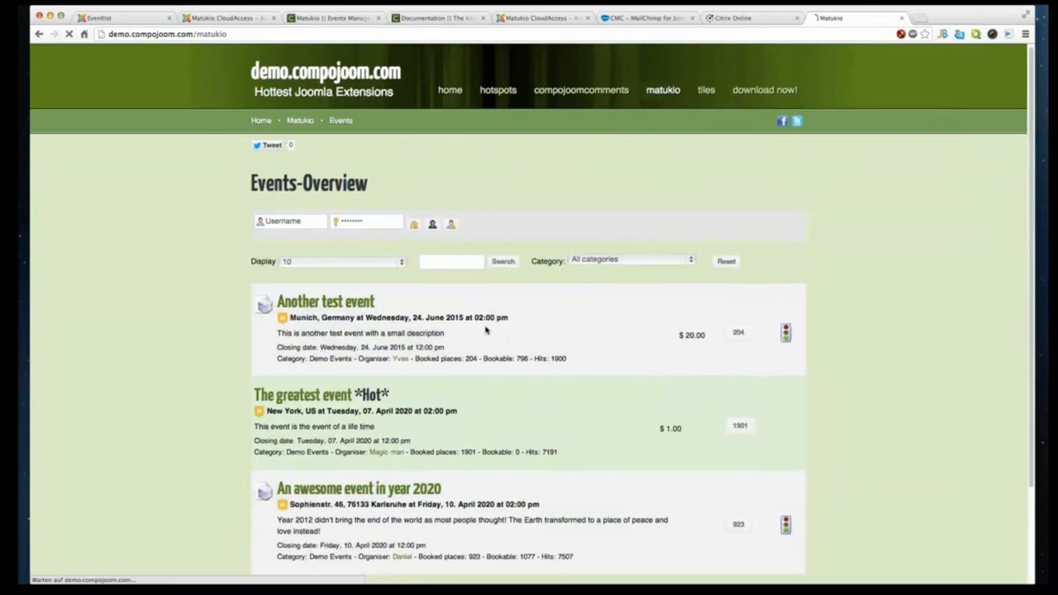
# - Open the booked participants list of Another test event and scroll through the bookings
pyautogui.scroll(-3, 740, 223)
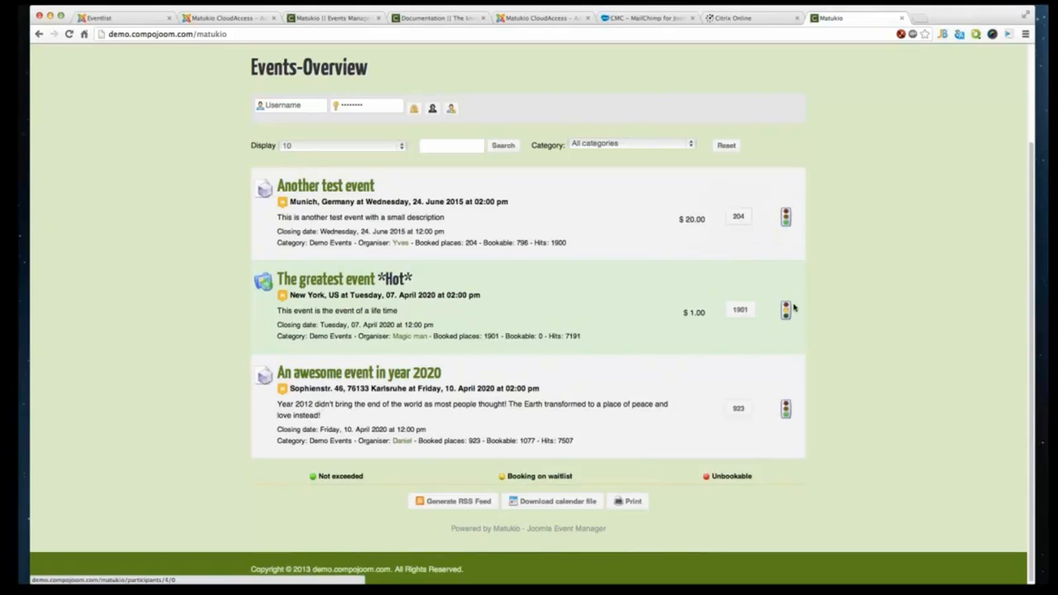
pyautogui.click(738, 216)
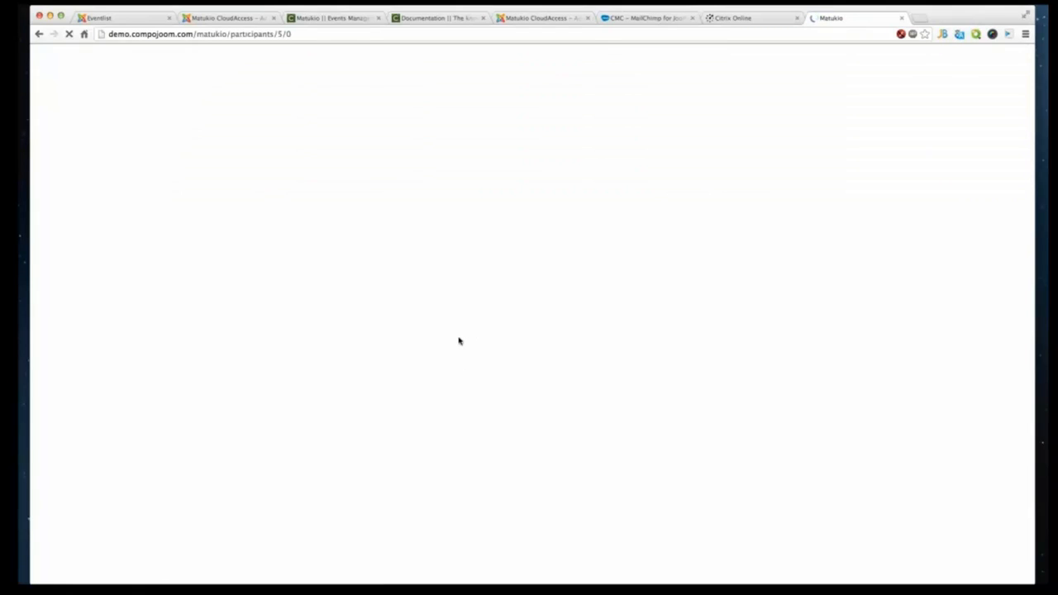
pyautogui.scroll(-3, 487, 339)
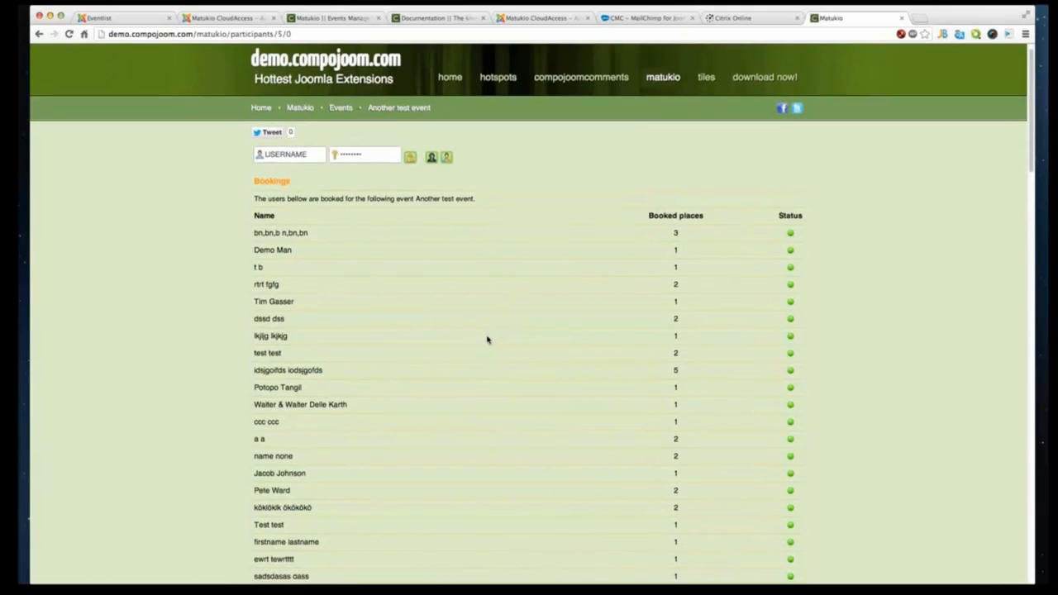
pyautogui.scroll(3, 488, 339)
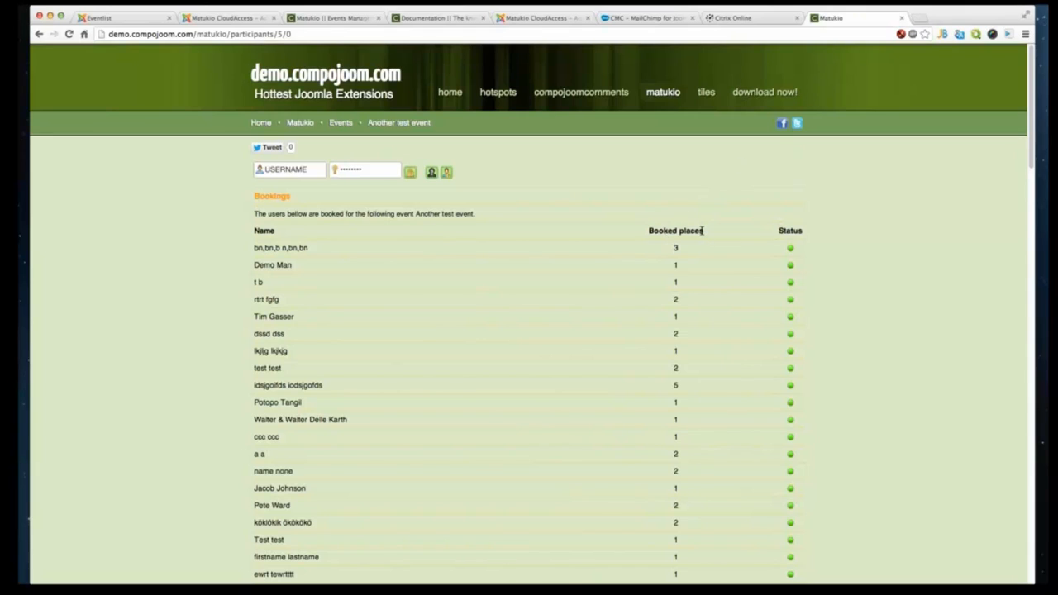
pyautogui.moveTo(698, 217); pyautogui.dragTo(592, 238)
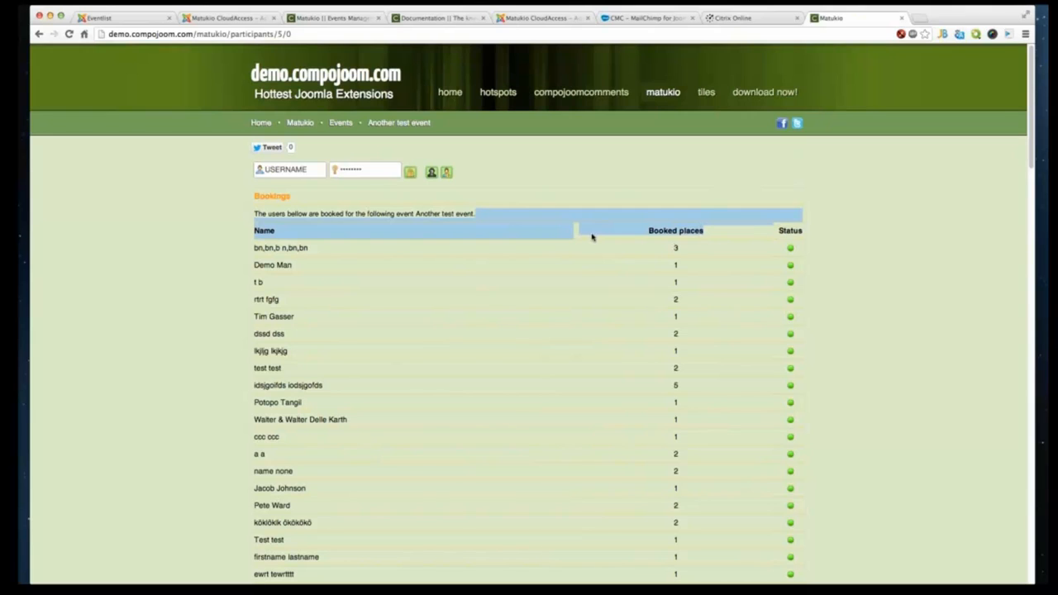
pyautogui.scroll(-8, 476, 336)
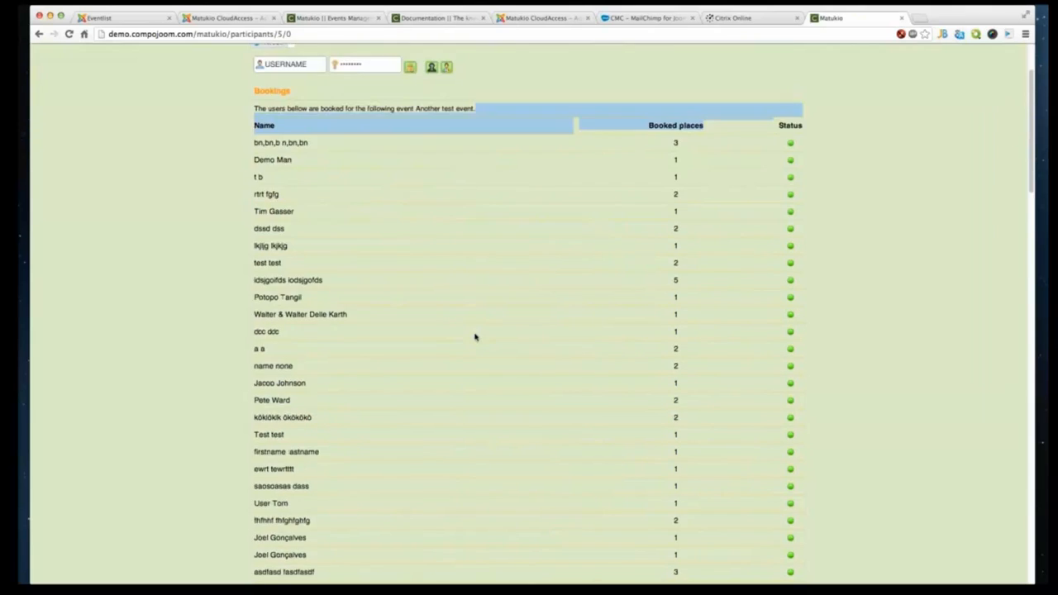
pyautogui.scroll(5, 177, 199)
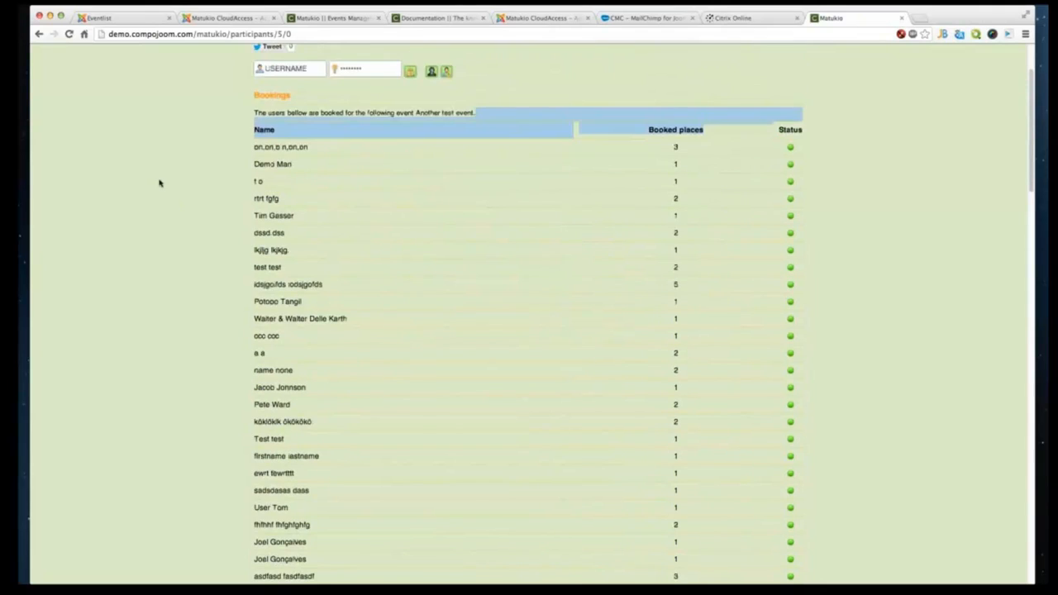
pyautogui.scroll(2, 160, 183)
# - Return to the demo events overview and close the demo site tab
pyautogui.rightClick(137, 144)
pyautogui.click(137, 146)
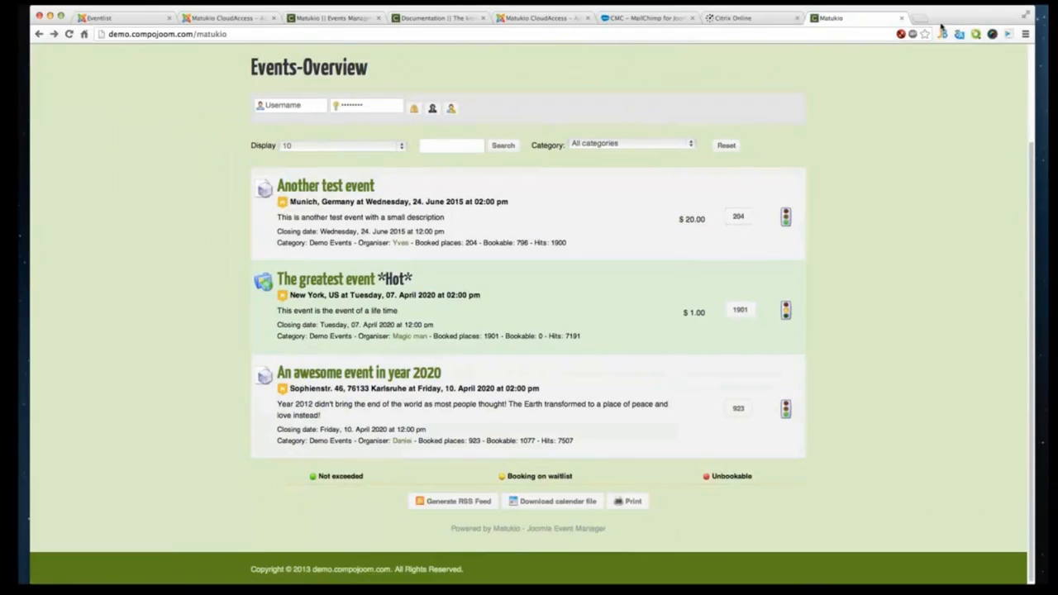
pyautogui.click(903, 18)
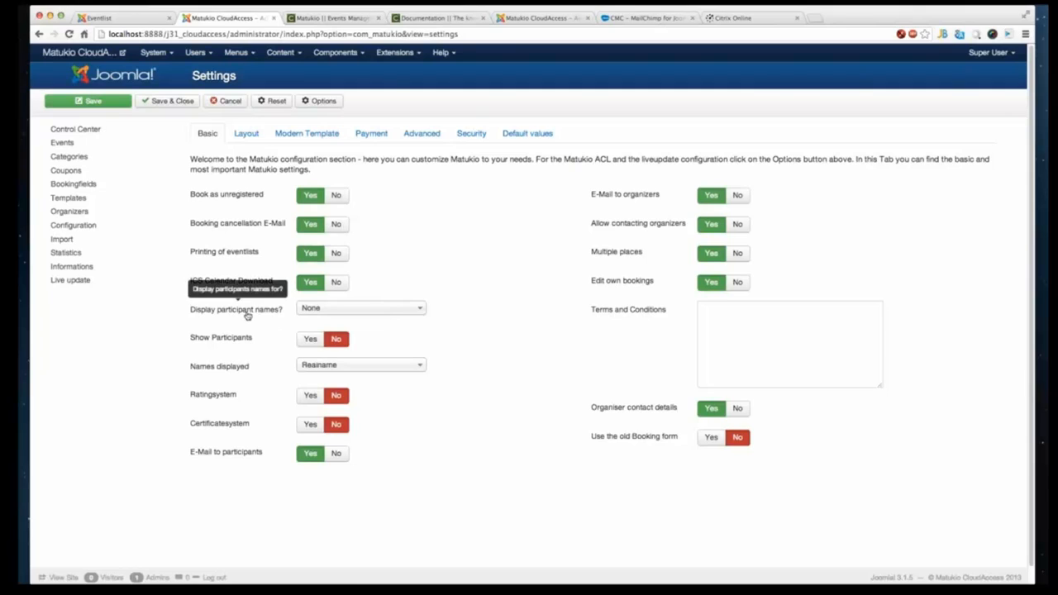
# - Set Display participant names to Registered User and switch Show Participants to Yes
pyautogui.click(345, 312)
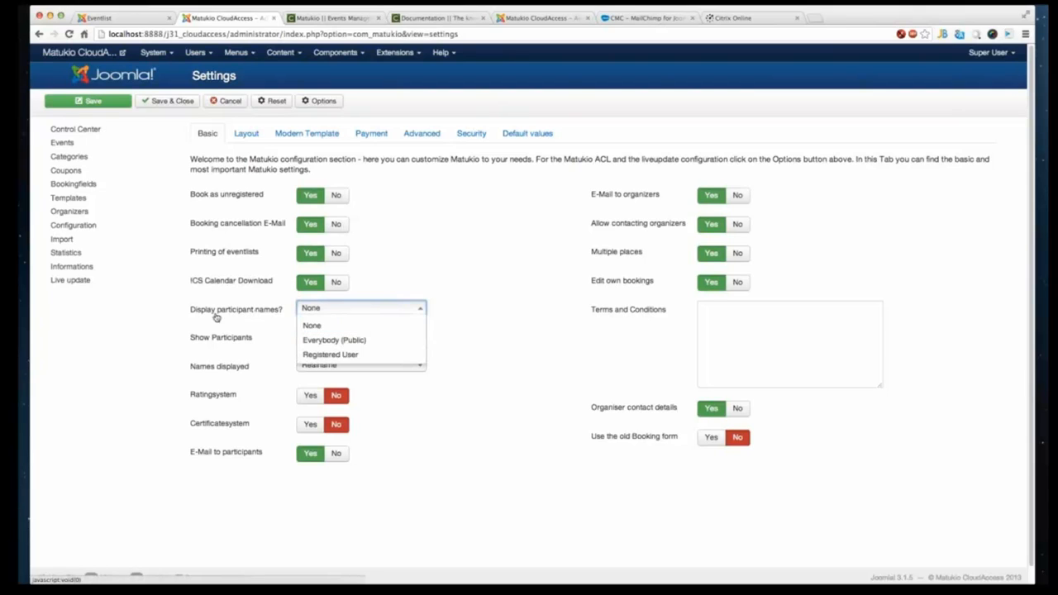
pyautogui.click(550, 354)
pyautogui.click(314, 309)
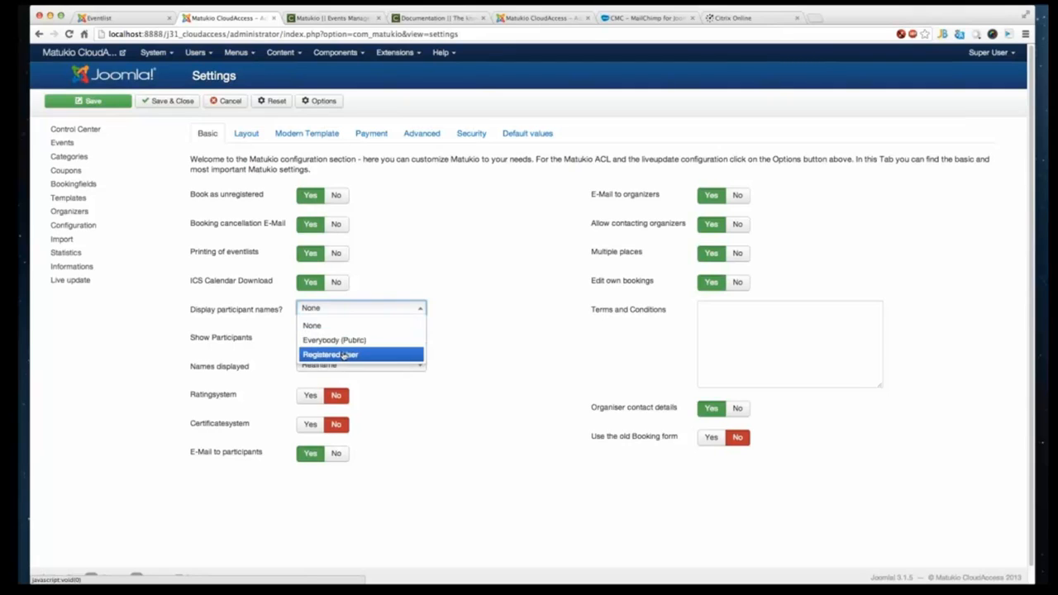
pyautogui.click(589, 337)
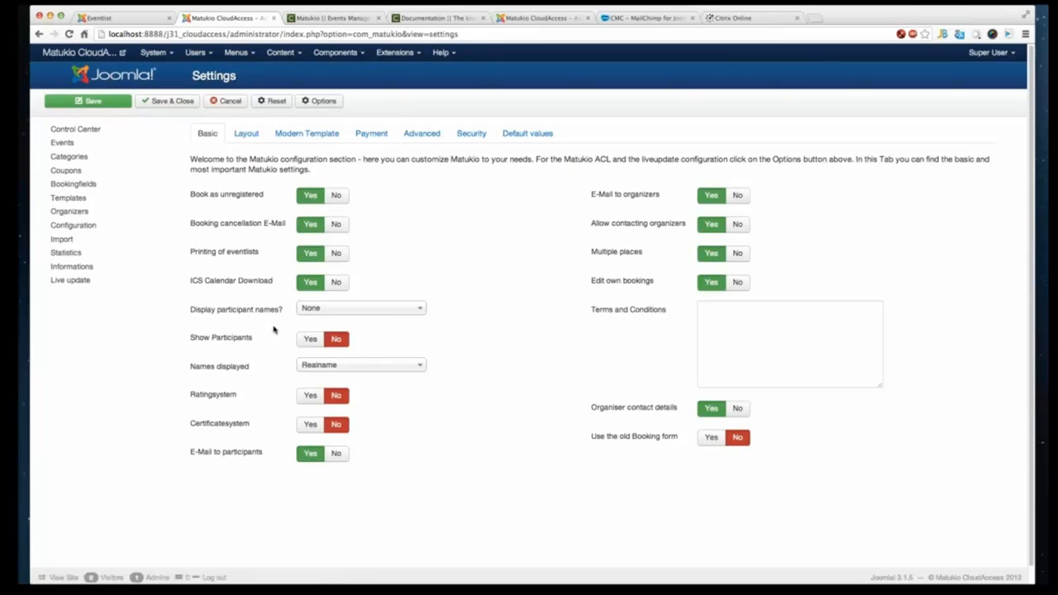
pyautogui.click(308, 339)
pyautogui.click(339, 315)
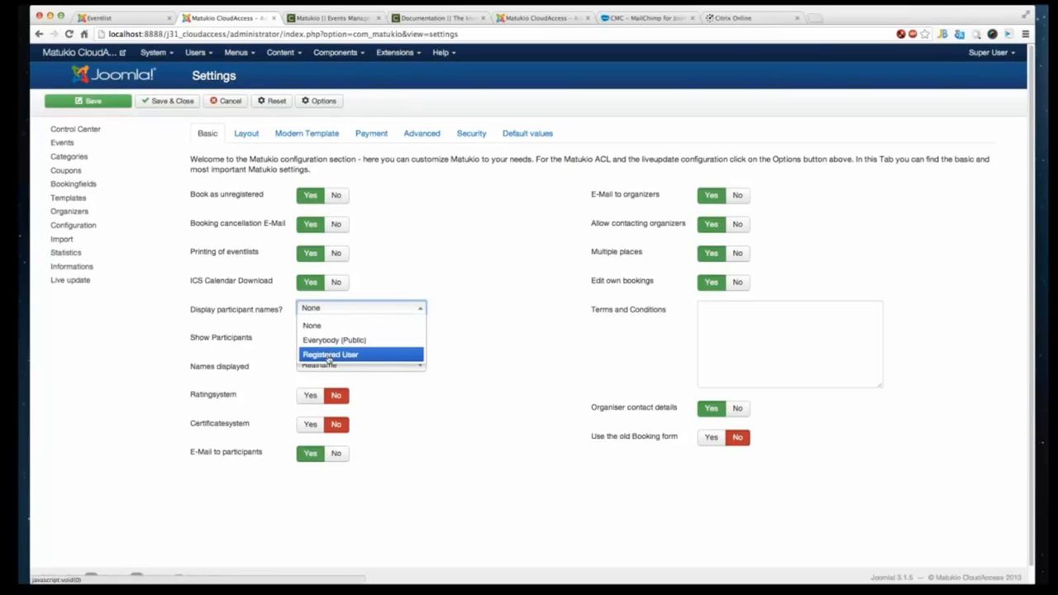
pyautogui.click(329, 355)
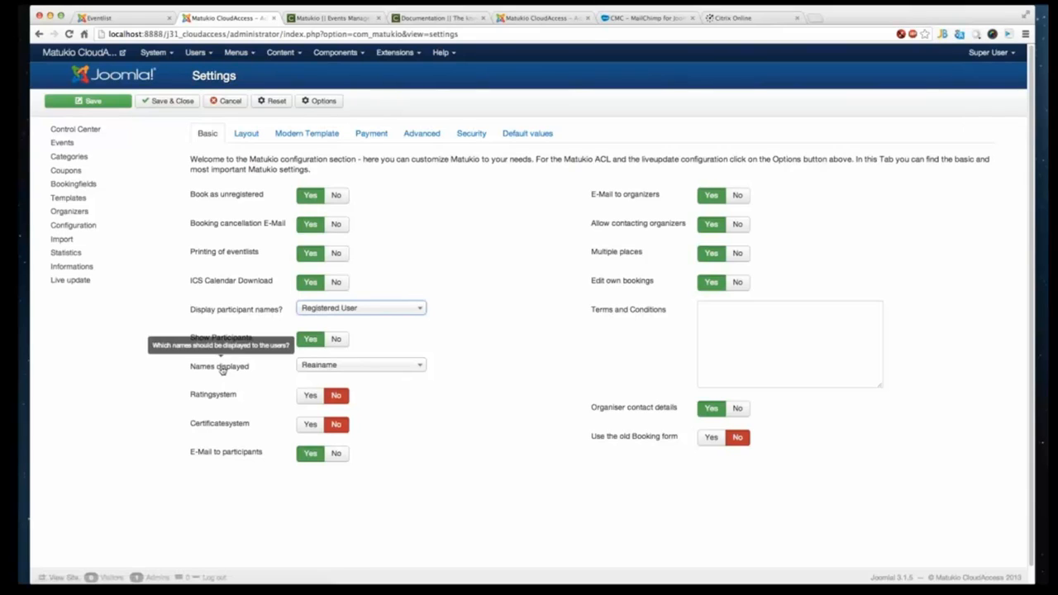
# - Switch Names displayed to Username and back to Realname
pyautogui.click(351, 372)
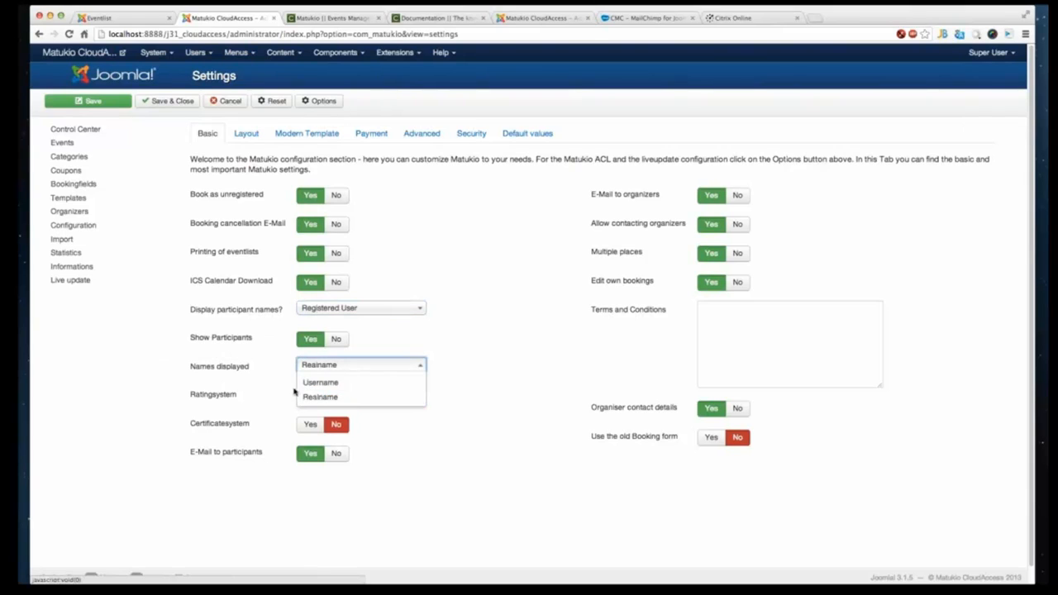
pyautogui.click(328, 386)
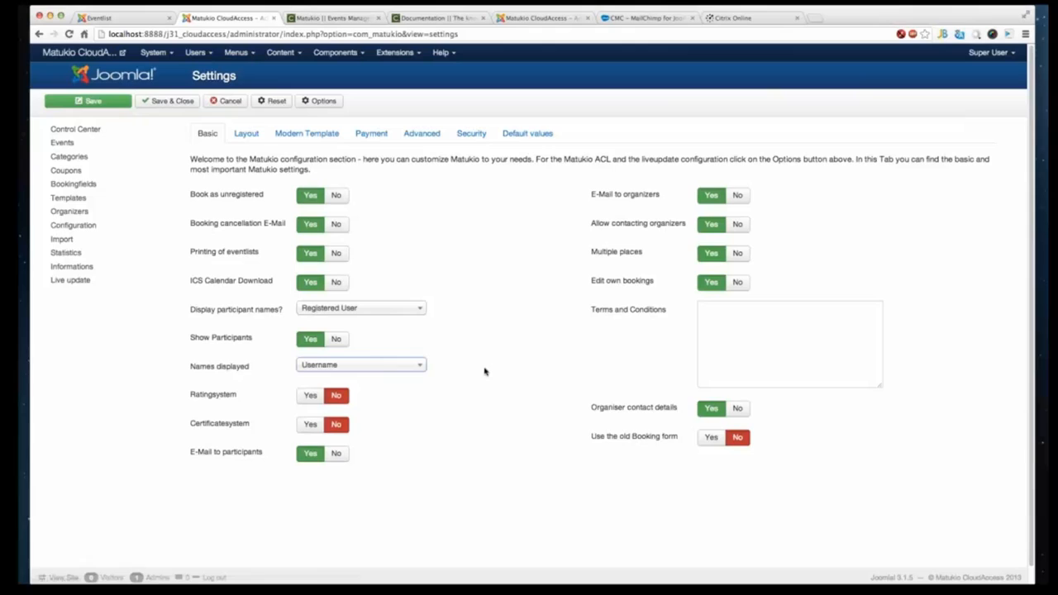
pyautogui.click(363, 367)
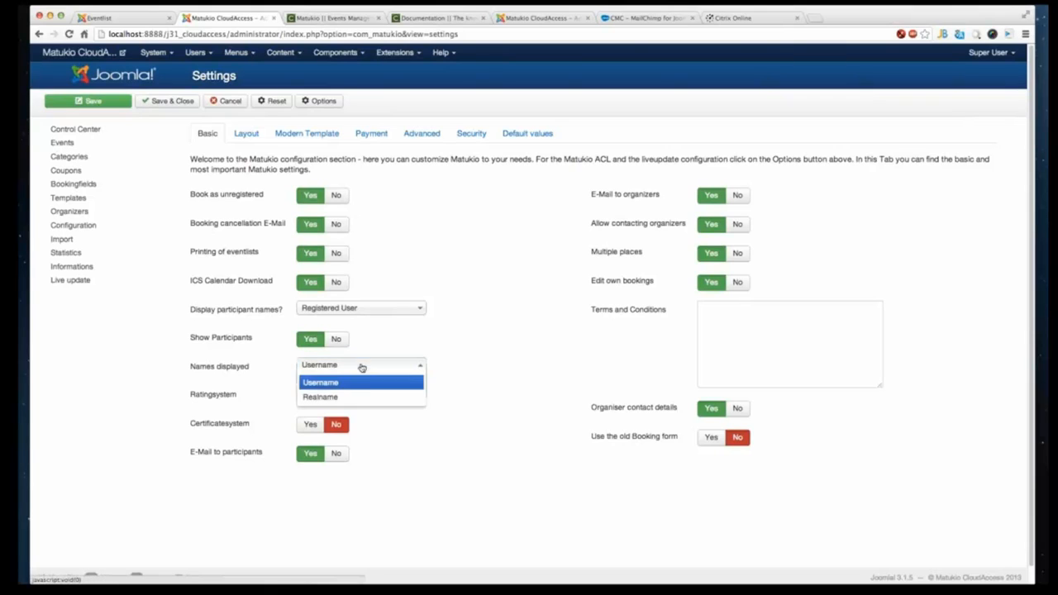
pyautogui.click(366, 397)
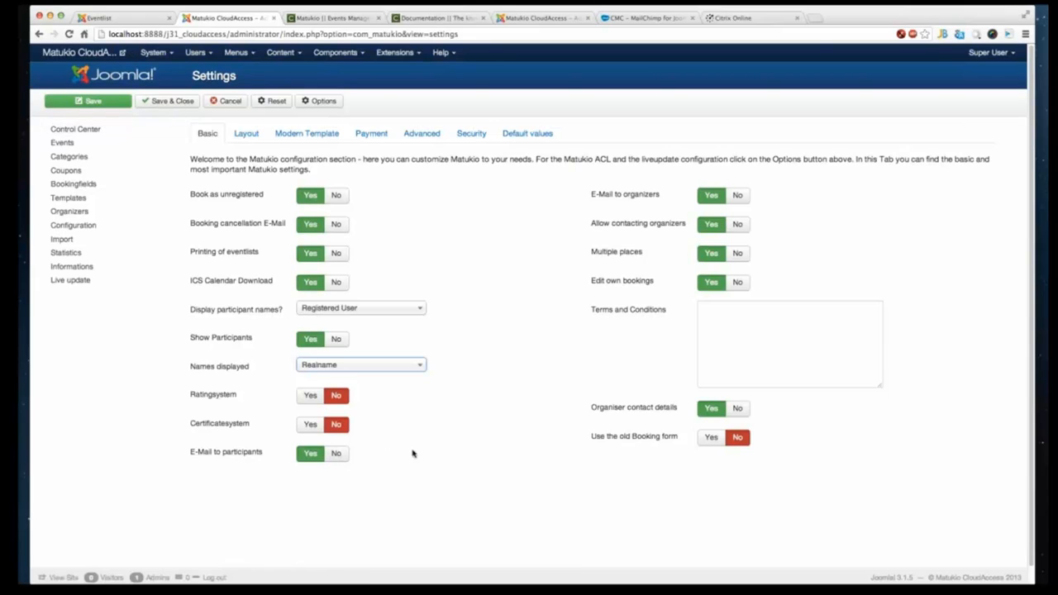
# - Enable the Certificatesystem and enter "Some nice terms and conditions" as the Terms and Conditions
pyautogui.click(310, 426)
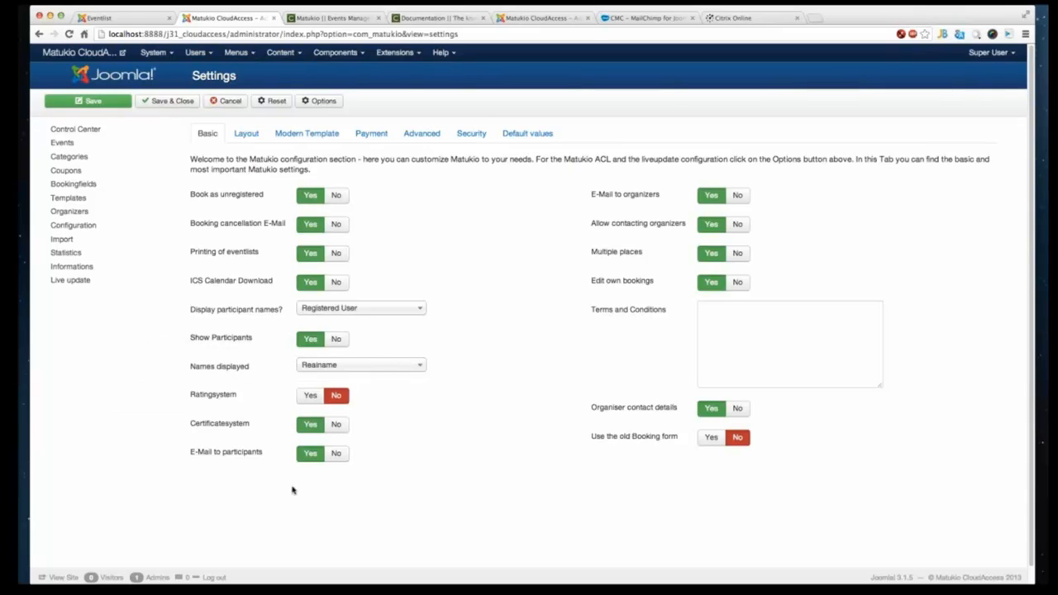
pyautogui.moveTo(235, 461)
pyautogui.click(753, 331)
pyautogui.write('A')
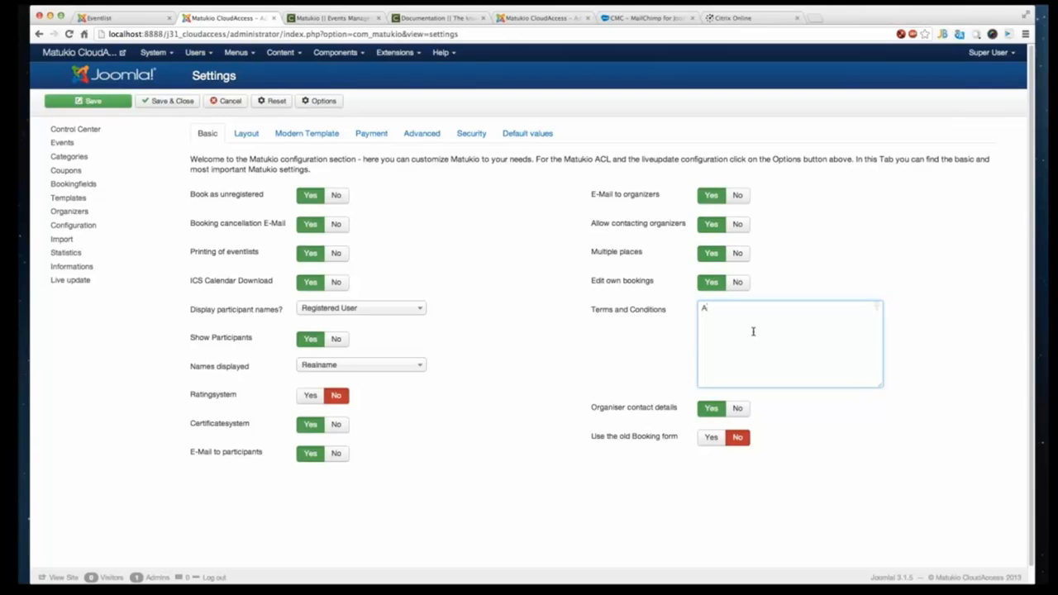
pyautogui.press('BackSpace')
pyautogui.write('A')
pyautogui.press('BackSpace')
pyautogui.write('Some nice terms and conditions')
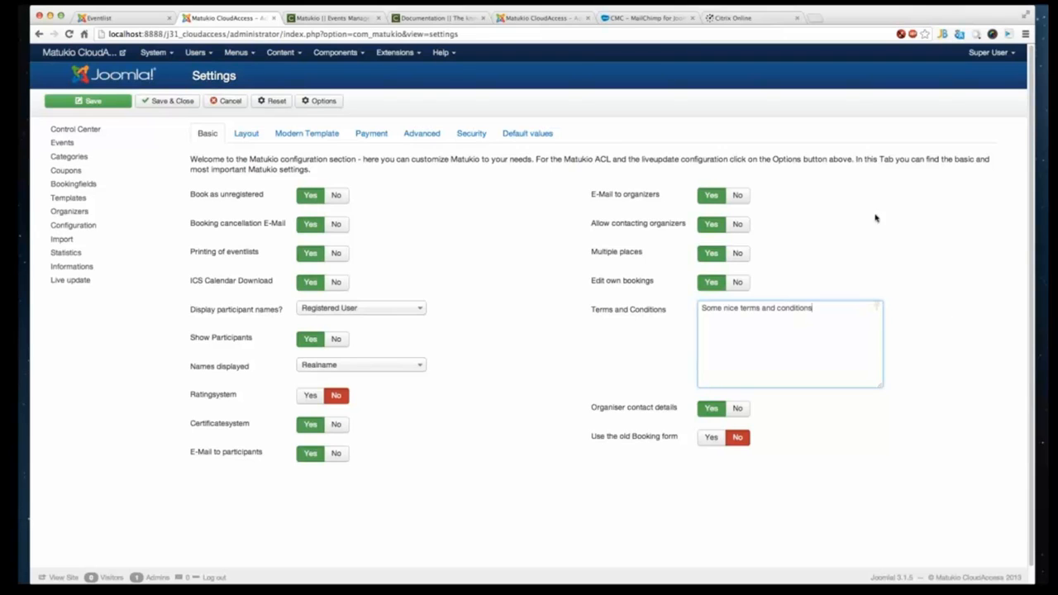
# - Open the CMC Webinar event on the frontend and scroll through its details page
pyautogui.click(122, 20)
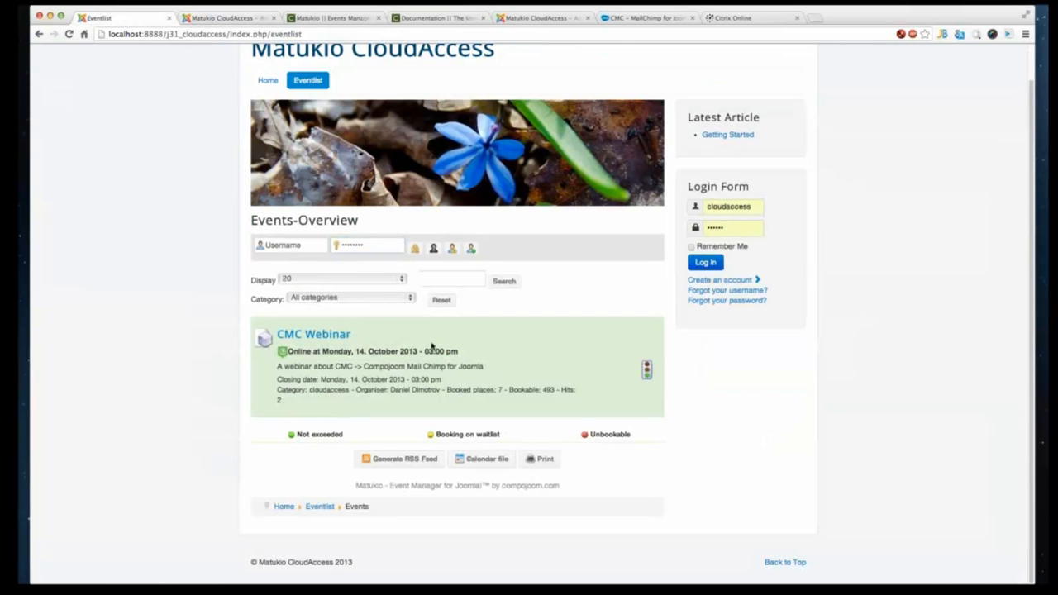
pyautogui.click(326, 335)
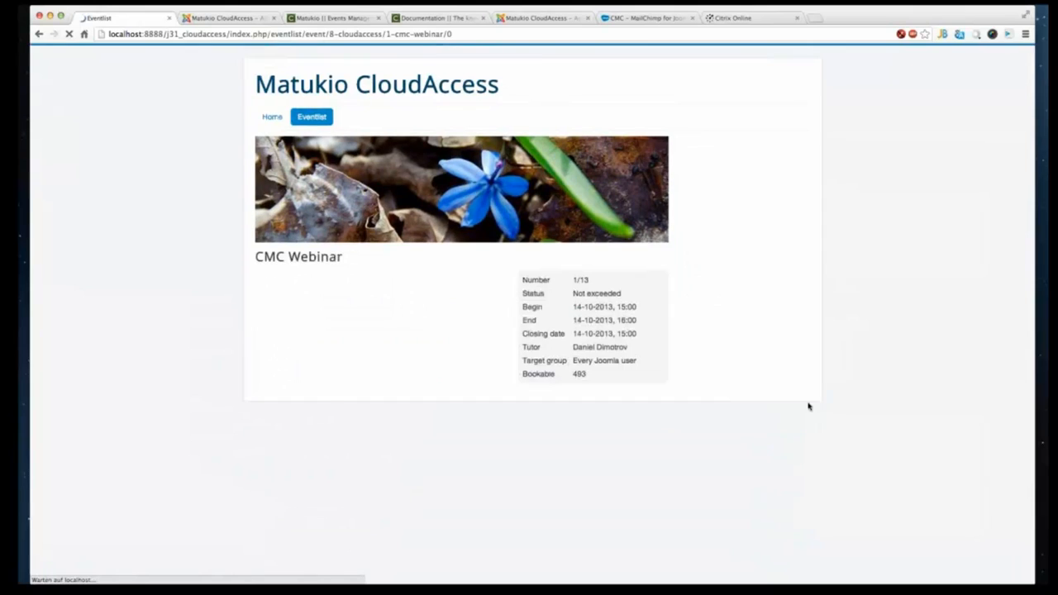
pyautogui.scroll(-5, 437, 374)
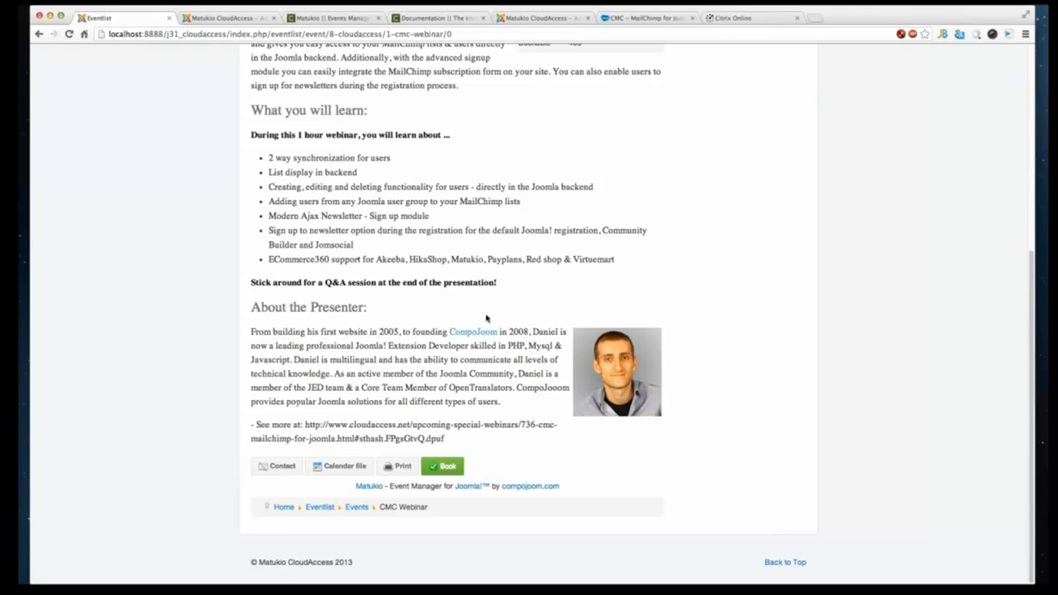
pyautogui.scroll(5, 472, 316)
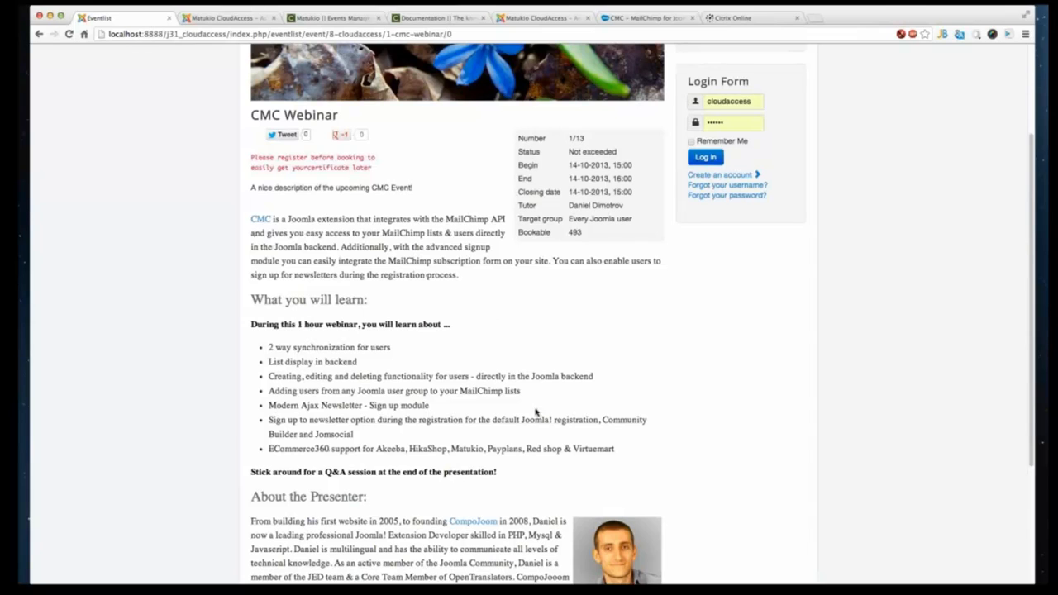
pyautogui.scroll(-5, 536, 410)
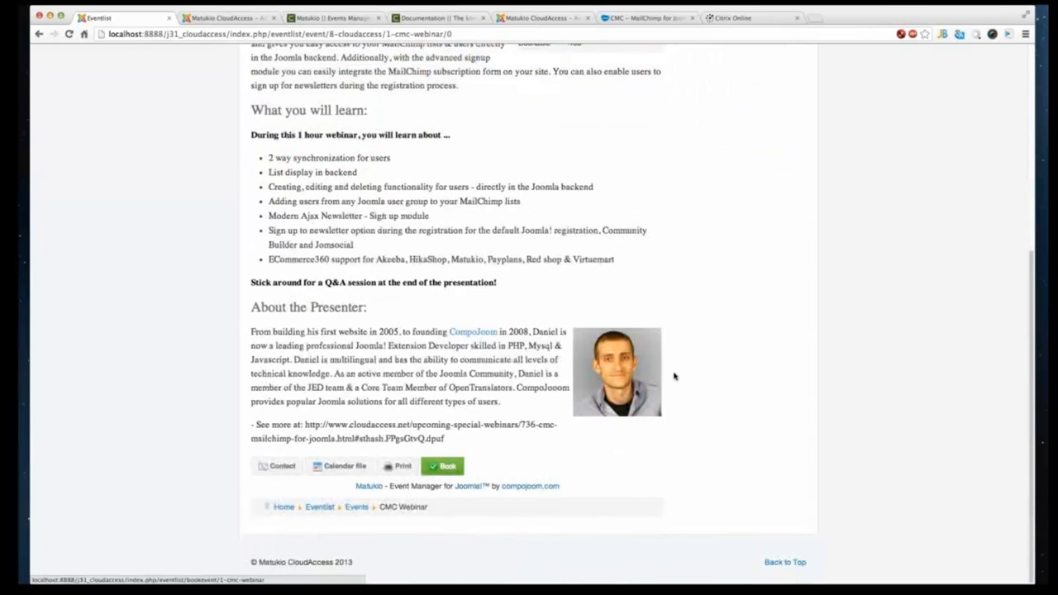
# - Return to the Matukio settings and set Allow Event-images to Yes in the Layout section
pyautogui.click(224, 19)
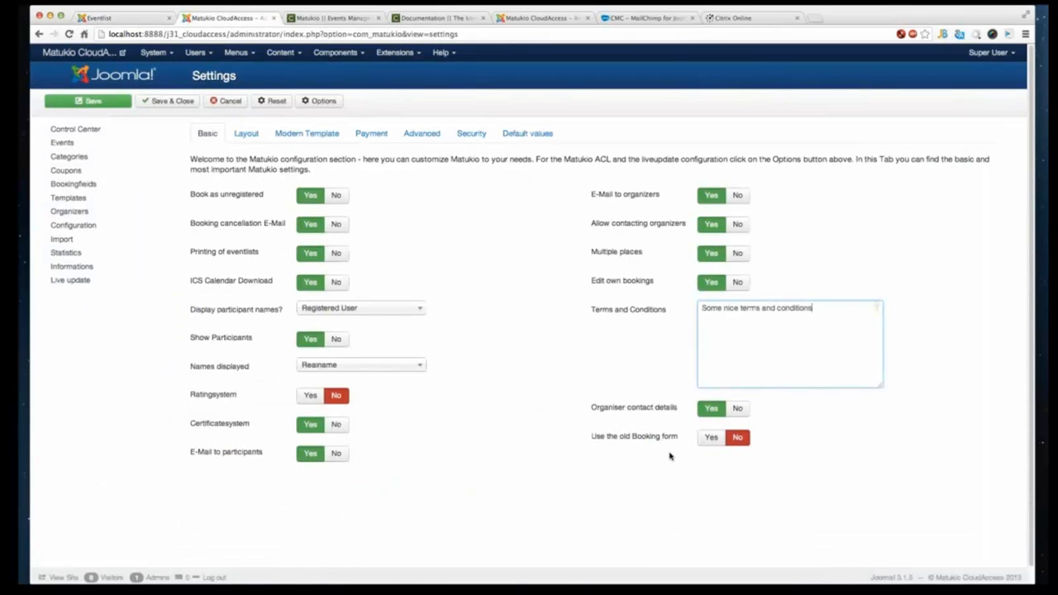
pyautogui.click(237, 137)
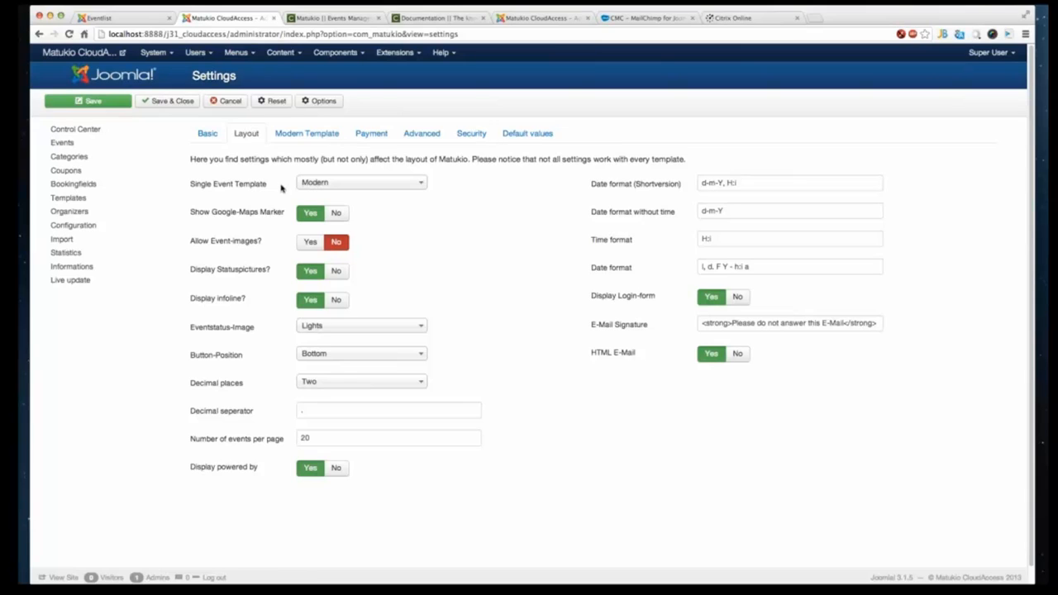
pyautogui.click(304, 244)
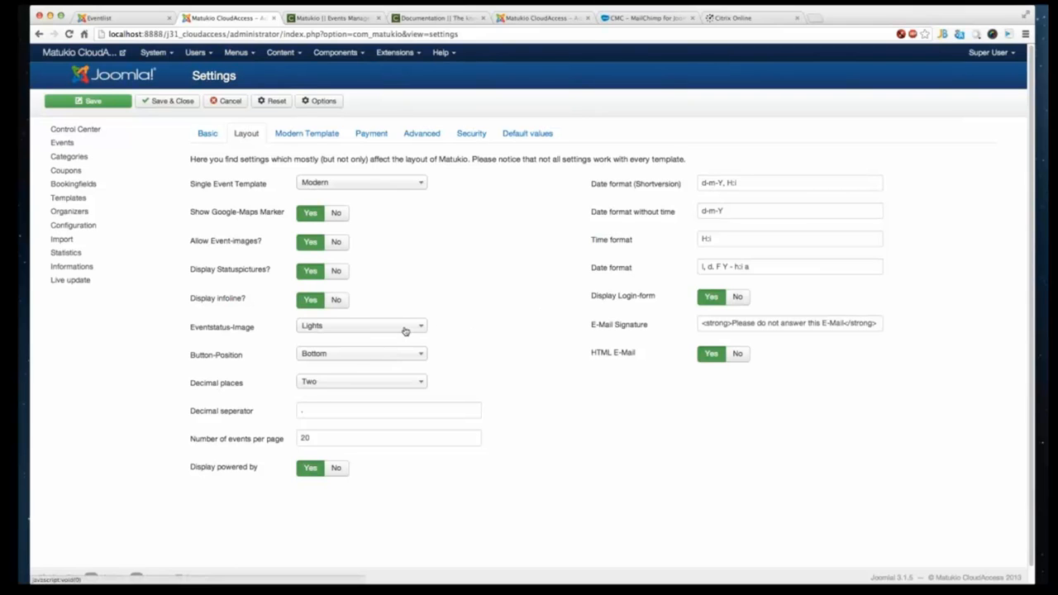
# - Return to the frontend event list and look at the CMC Webinar entry's booked and bookable places
pyautogui.click(121, 16)
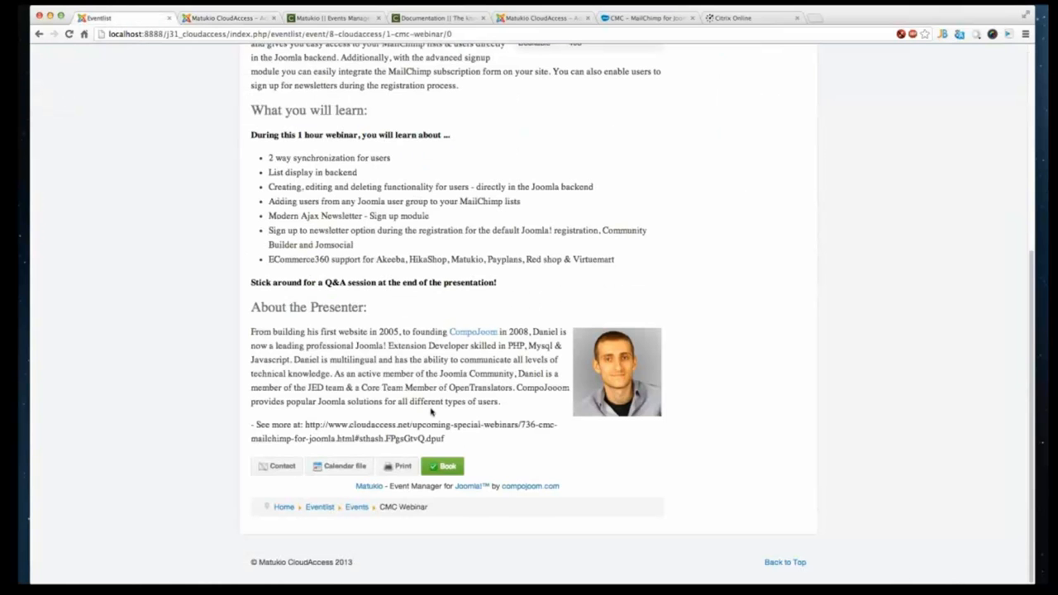
pyautogui.scroll(5, 424, 426)
pyautogui.rightClick(156, 217)
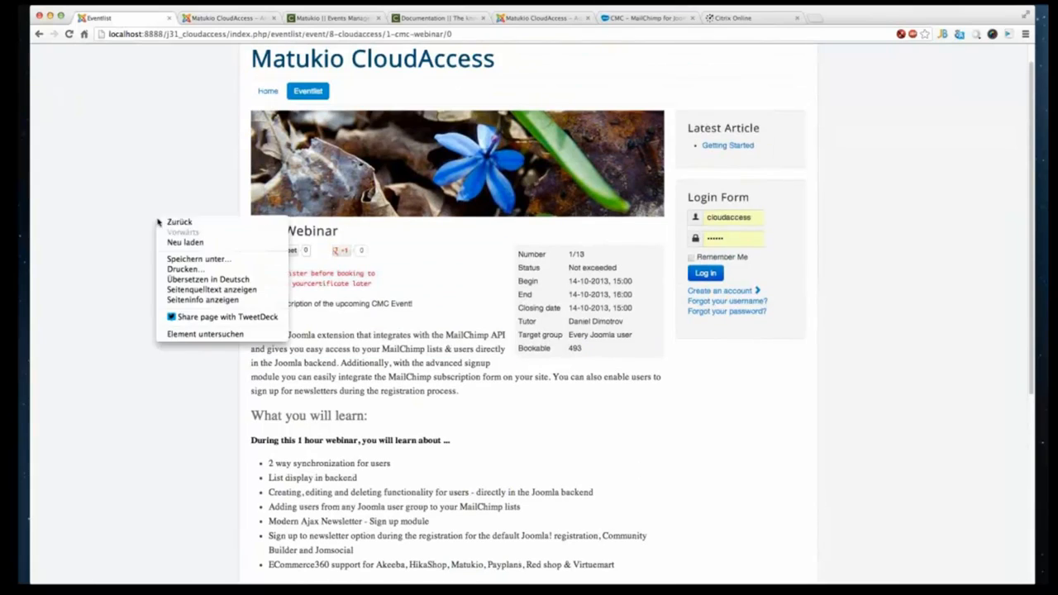
pyautogui.click(178, 221)
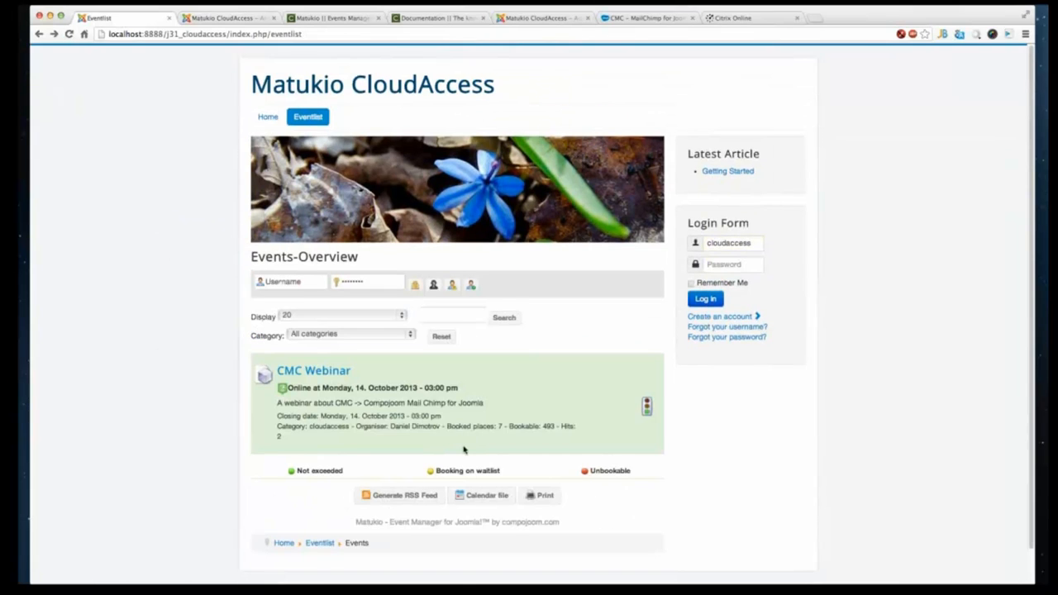
pyautogui.scroll(-1, 467, 380)
pyautogui.moveTo(448, 389); pyautogui.dragTo(556, 391)
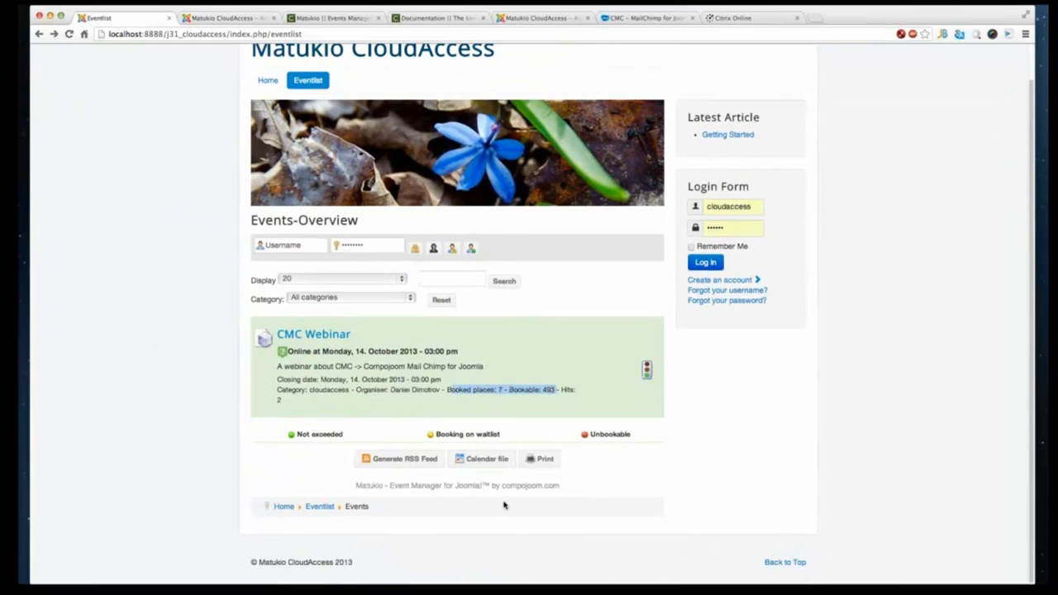
pyautogui.click(213, 17)
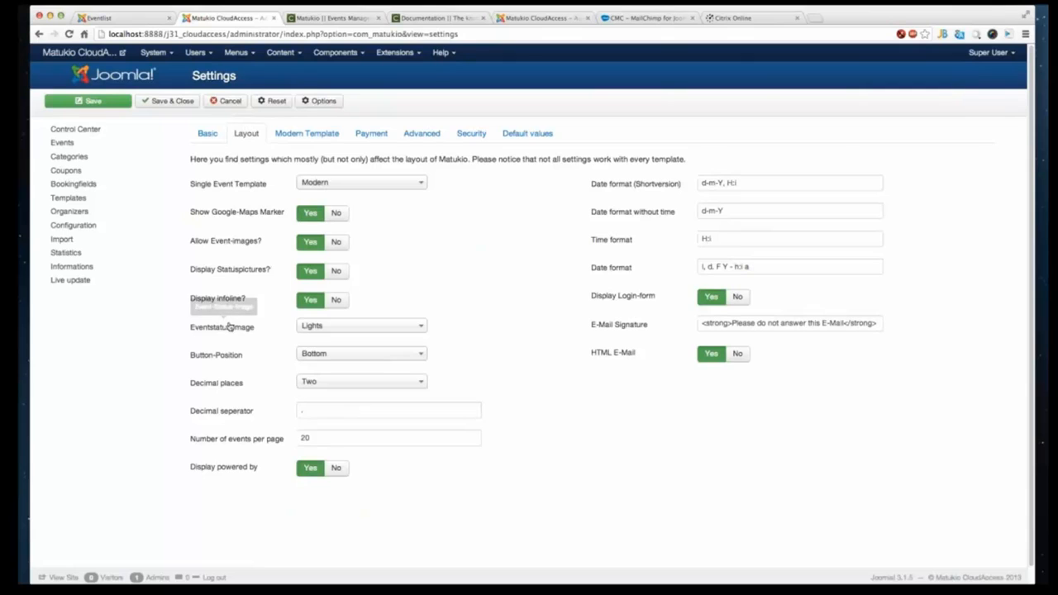
# - Examine the Eventstatus-Image choices in the Layout settings without changing them
pyautogui.click(316, 326)
pyautogui.click(319, 328)
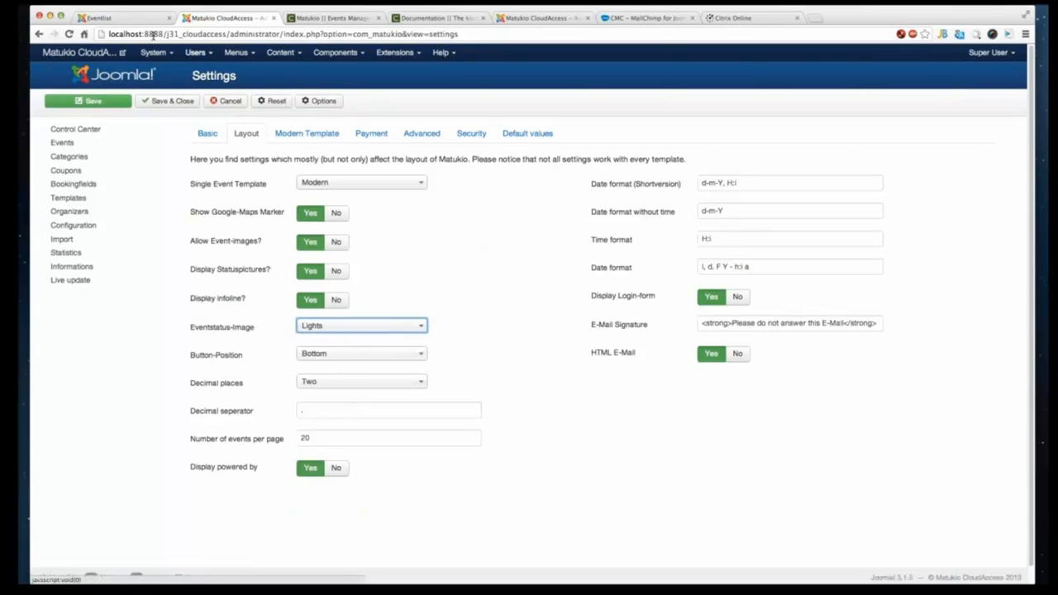
pyautogui.click(117, 15)
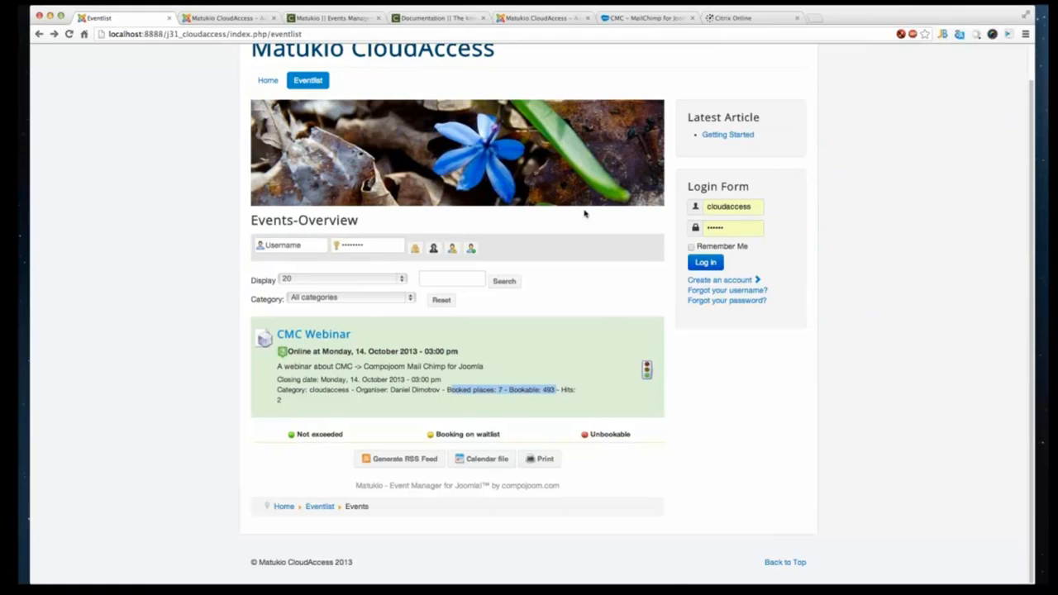
pyautogui.click(231, 17)
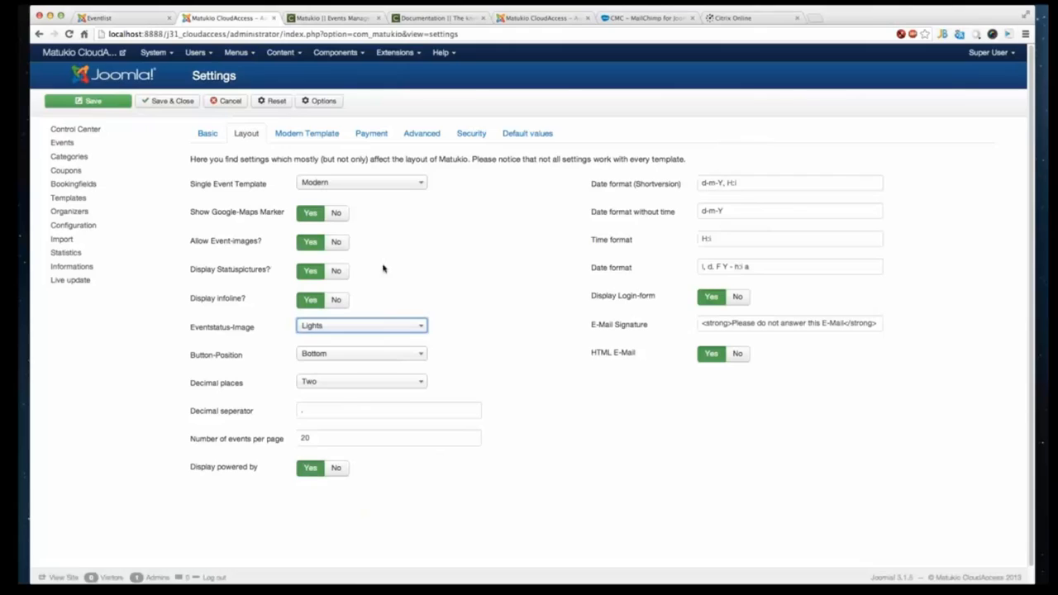
pyautogui.click(366, 328)
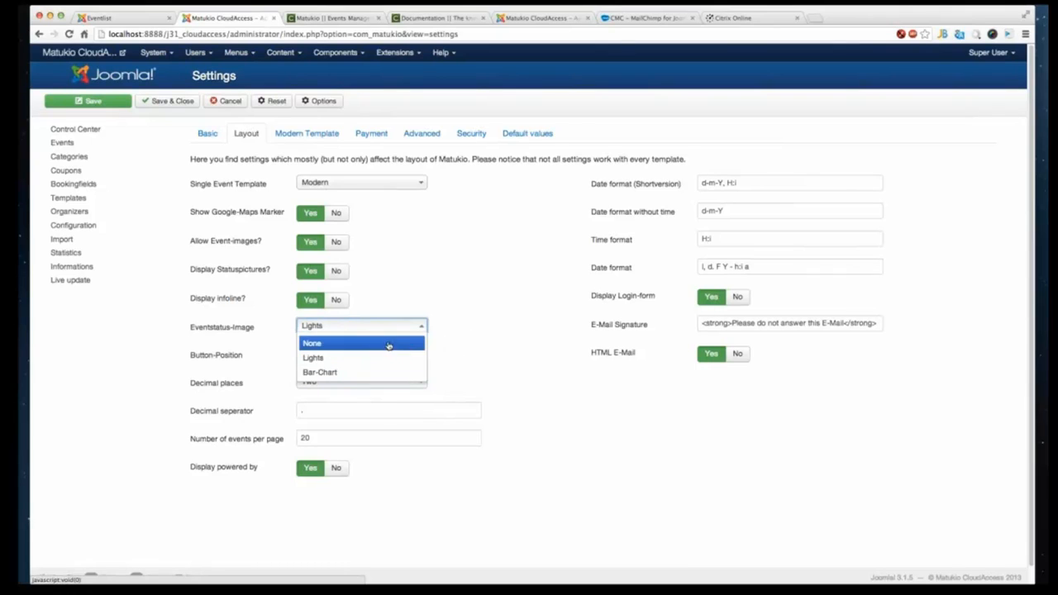
pyautogui.click(472, 330)
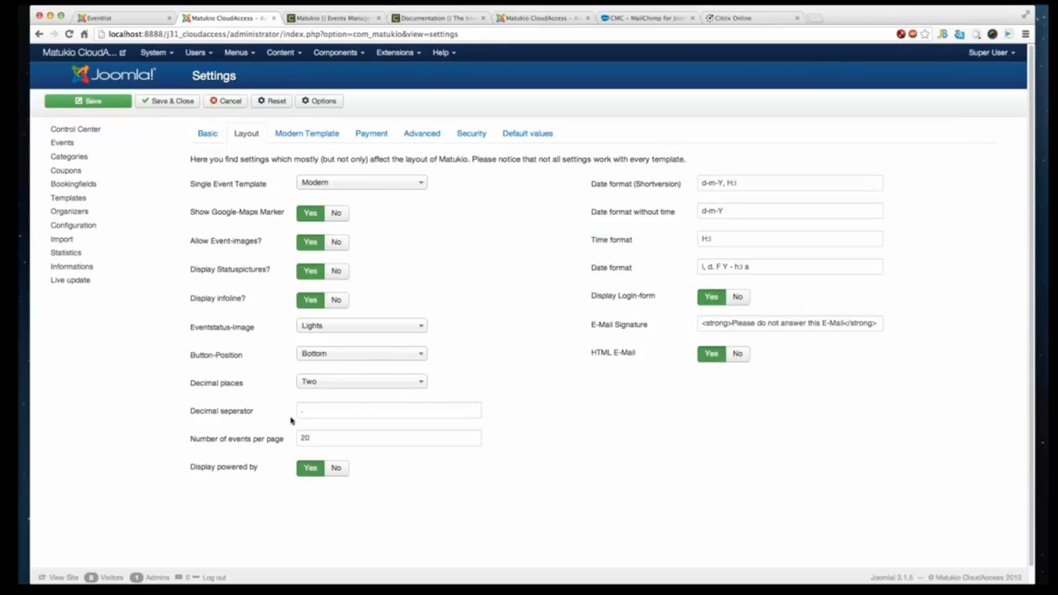
# - Compare the Layout settings with the powered-by line on the frontend event list
pyautogui.click(316, 412)
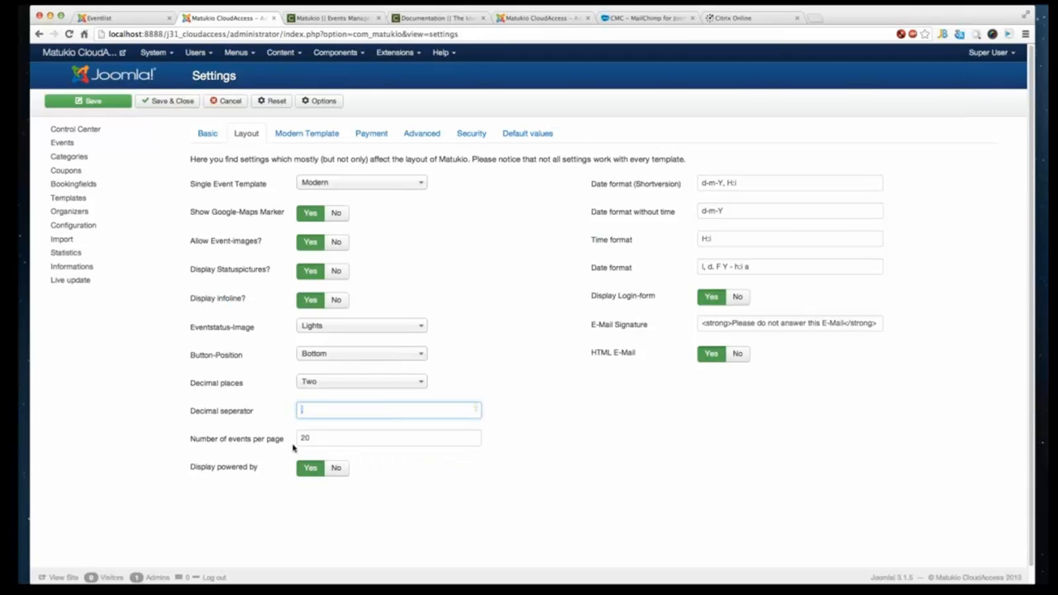
pyautogui.click(119, 17)
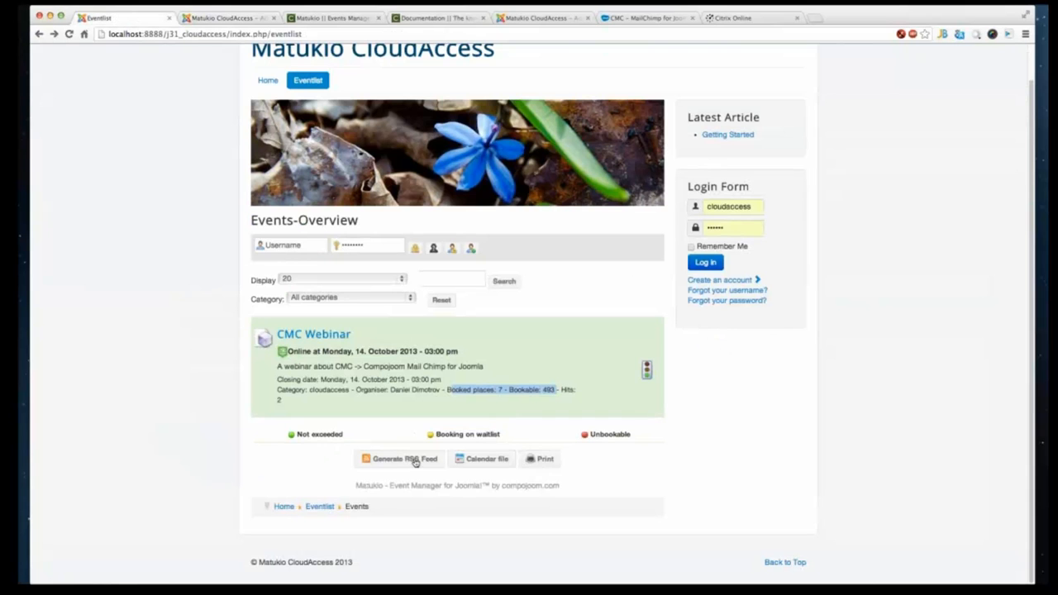
pyautogui.moveTo(357, 487); pyautogui.dragTo(559, 486)
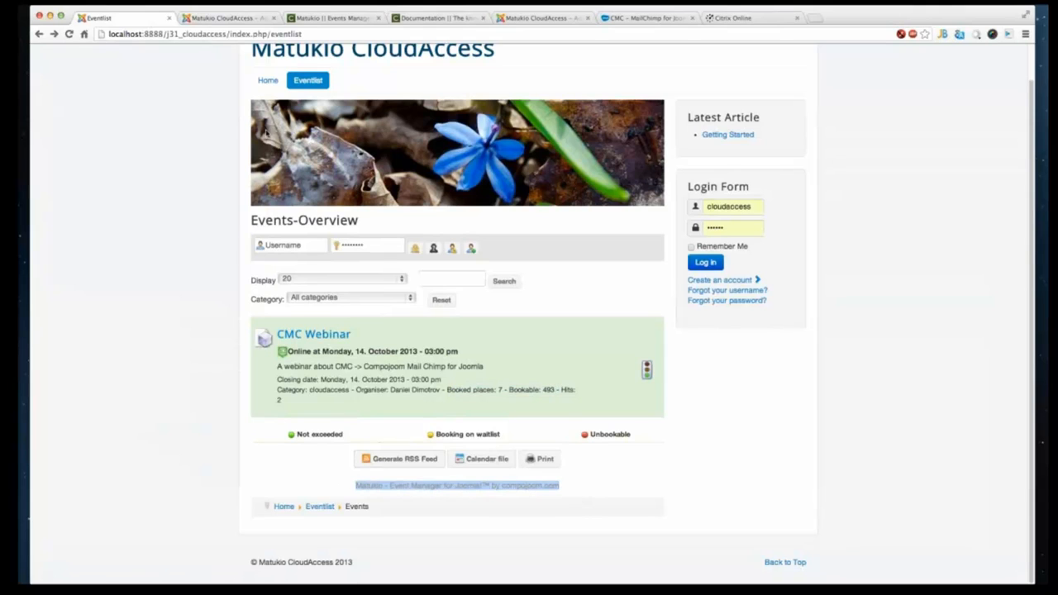
pyautogui.click(239, 20)
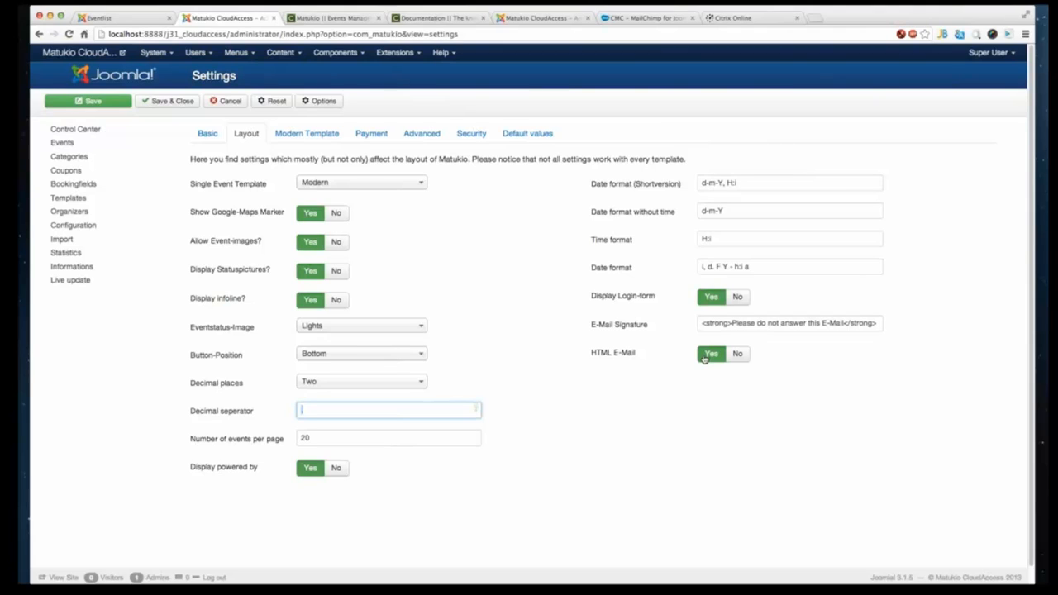
# - Review the Modern Template, Payment and Advanced settings tabs
pyautogui.click(307, 133)
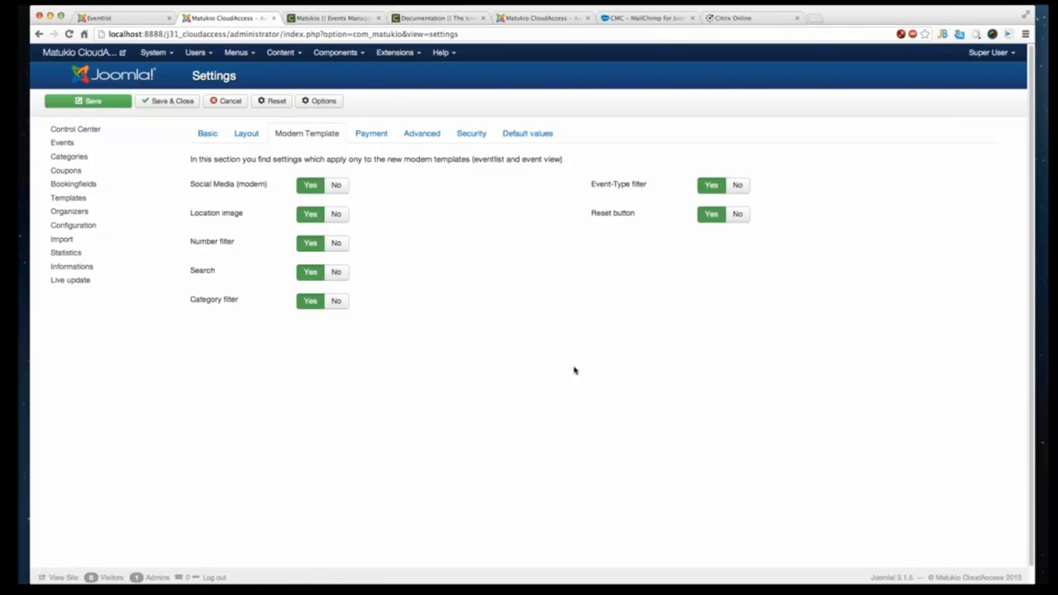
pyautogui.click(103, 18)
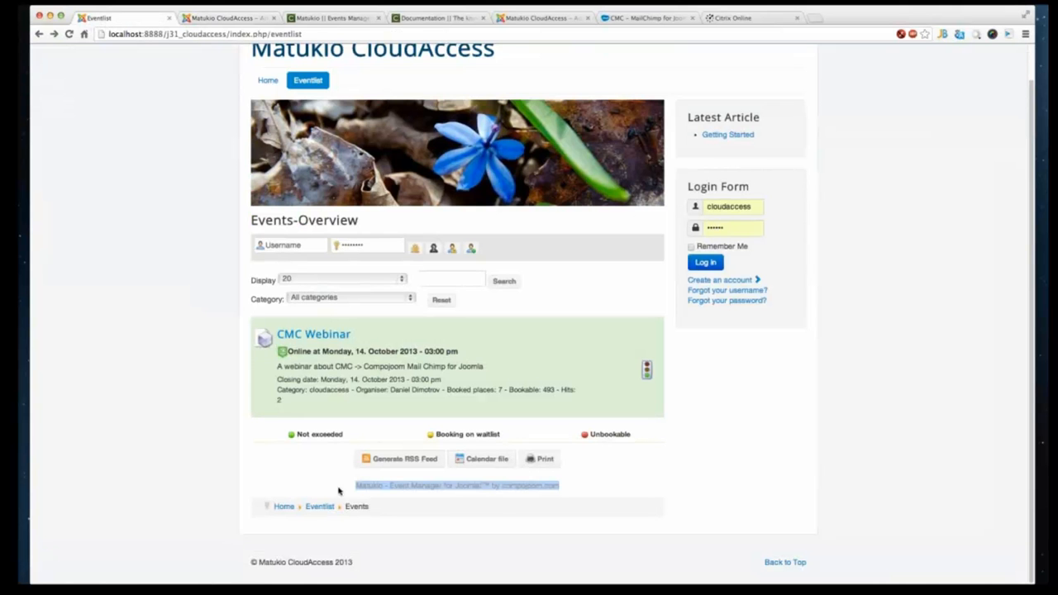
pyautogui.click(236, 18)
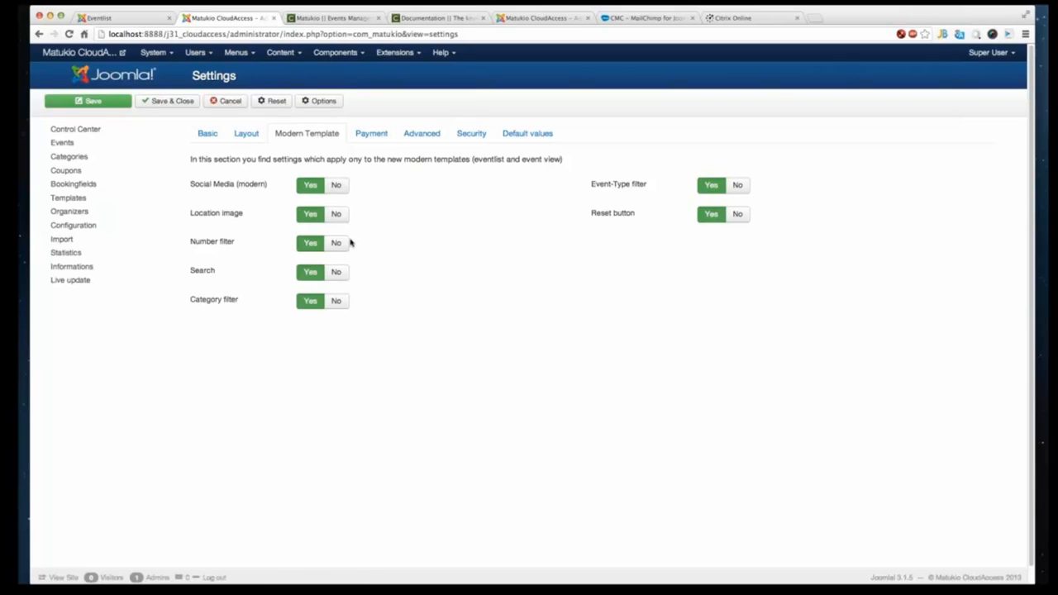
pyautogui.click(386, 135)
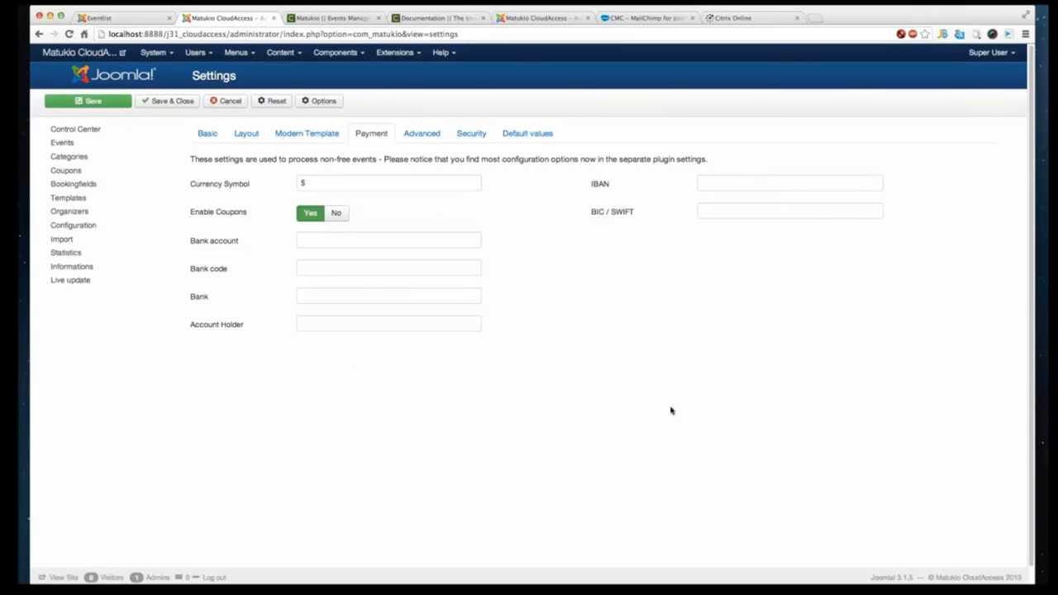
pyautogui.click(426, 142)
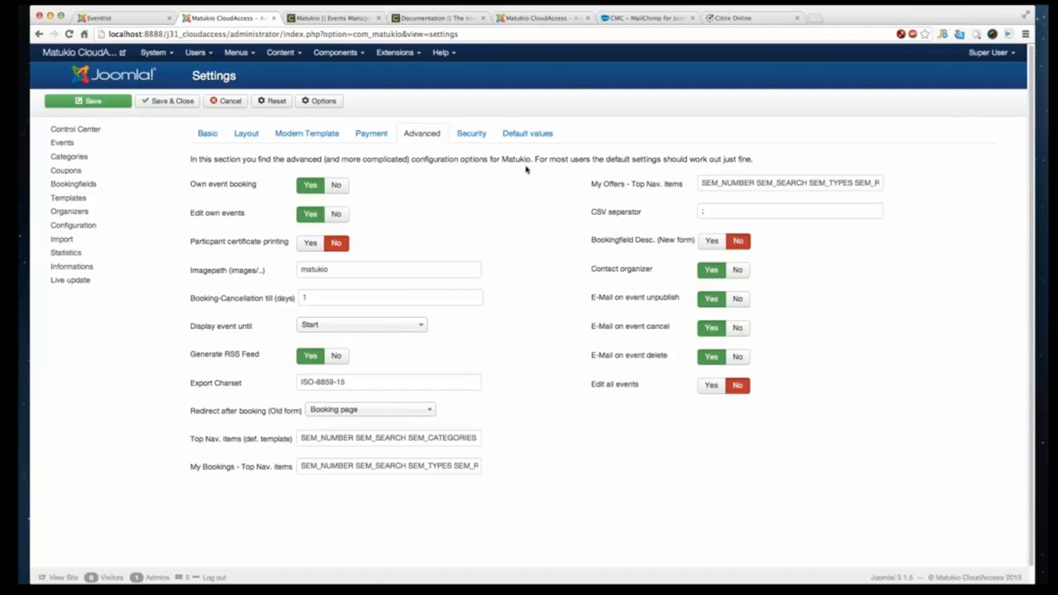
# - In the default values for new events, set the begin time to 19:00:00 and the end time to 21:00:00
pyautogui.click(547, 137)
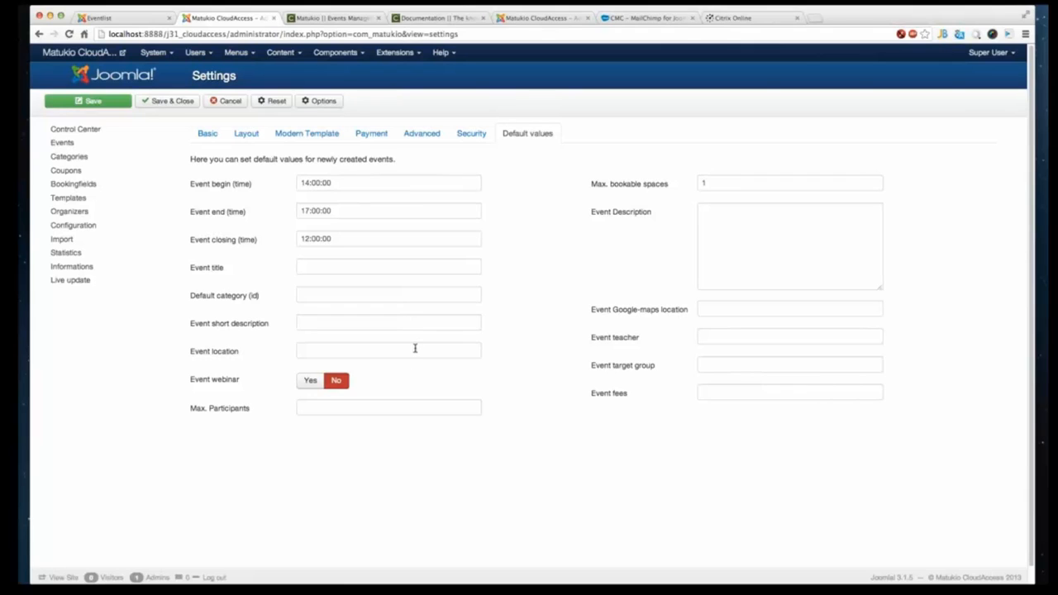
pyautogui.moveTo(415, 348)
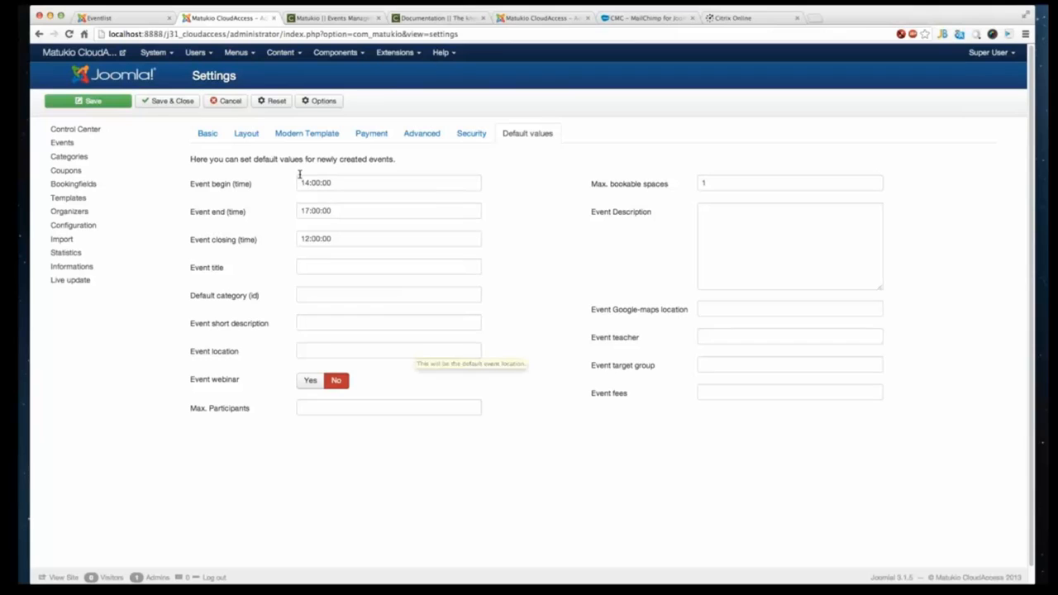
pyautogui.click(303, 211)
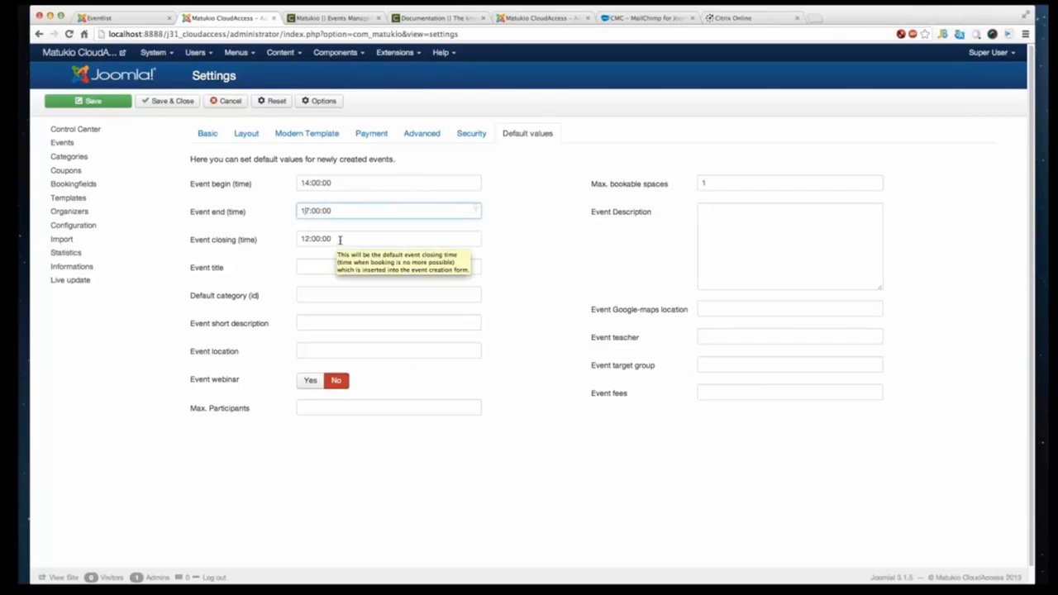
pyautogui.click(313, 184)
pyautogui.press('BackSpace')
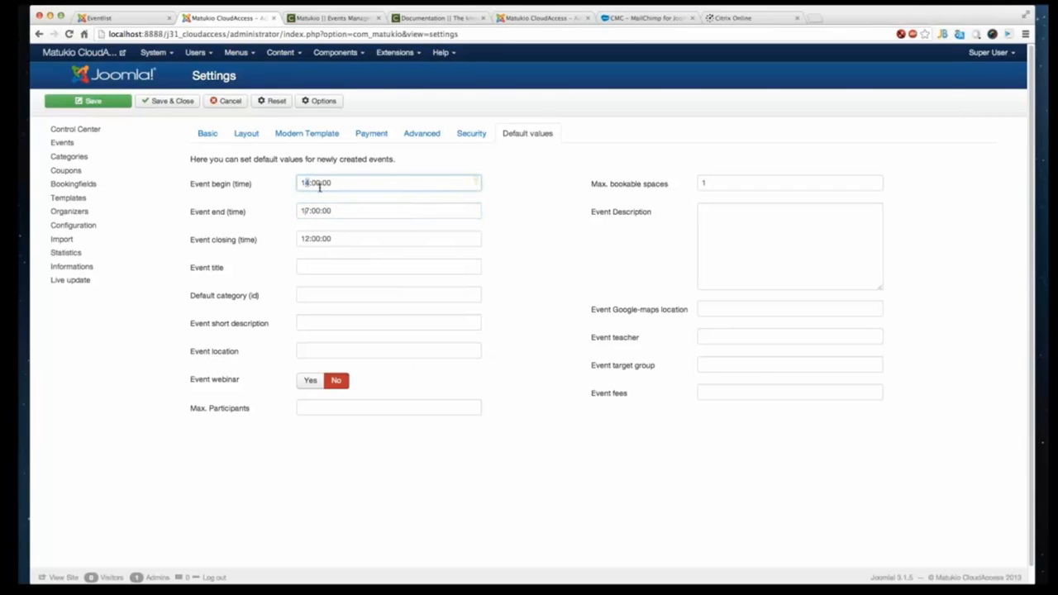
pyautogui.write('9')
pyautogui.click(303, 210)
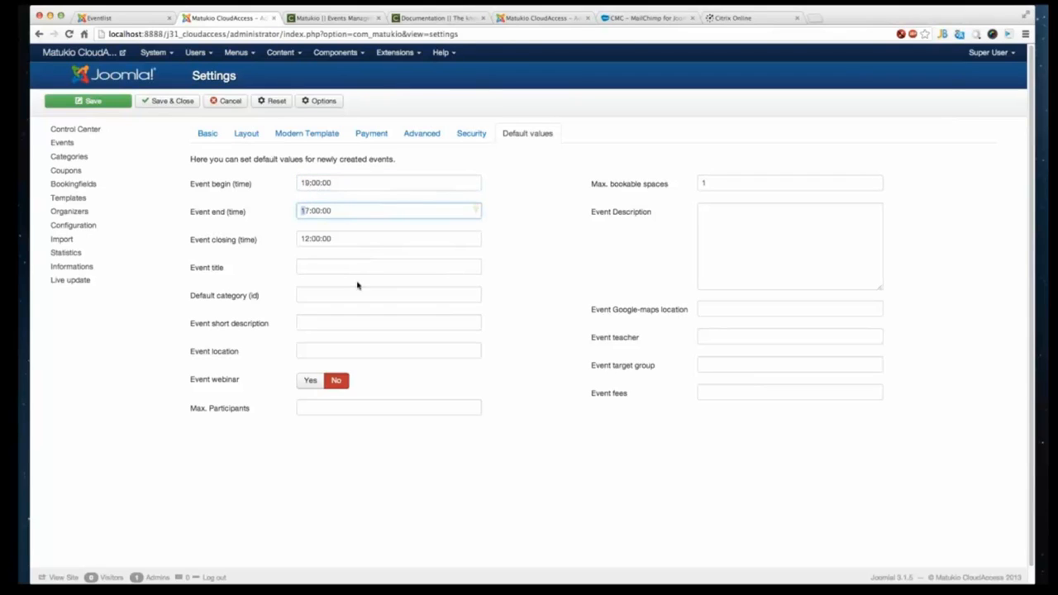
pyautogui.press('Delete')
pyautogui.press('Delete')
pyautogui.write('21')
# - Set the default event closing time to 18:00:00
pyautogui.click(301, 239)
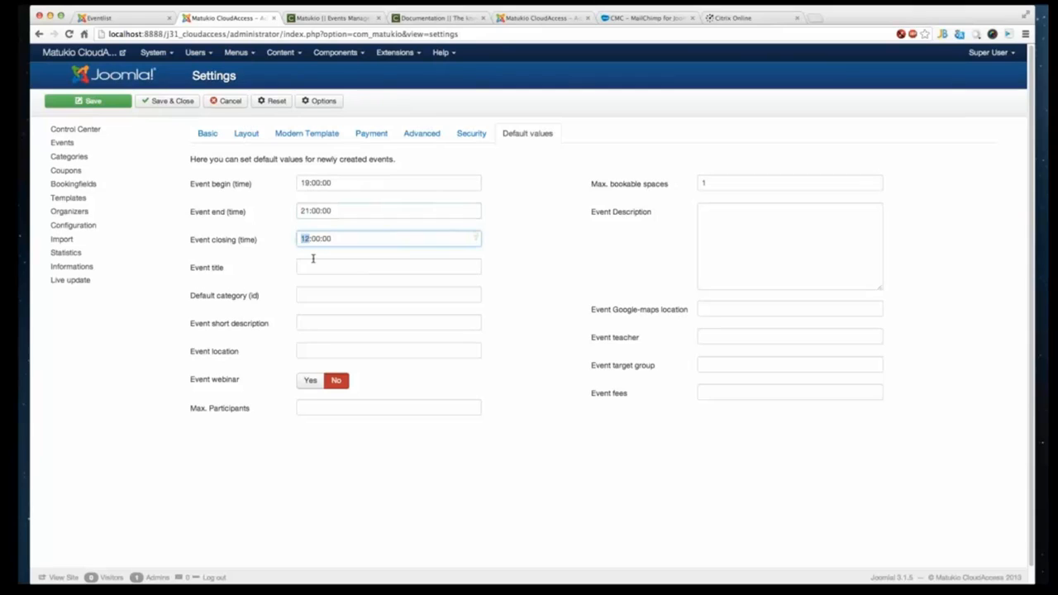
pyautogui.press('Delete')
pyautogui.press('Delete')
pyautogui.write('18')
pyautogui.click(388, 261)
pyautogui.click(362, 291)
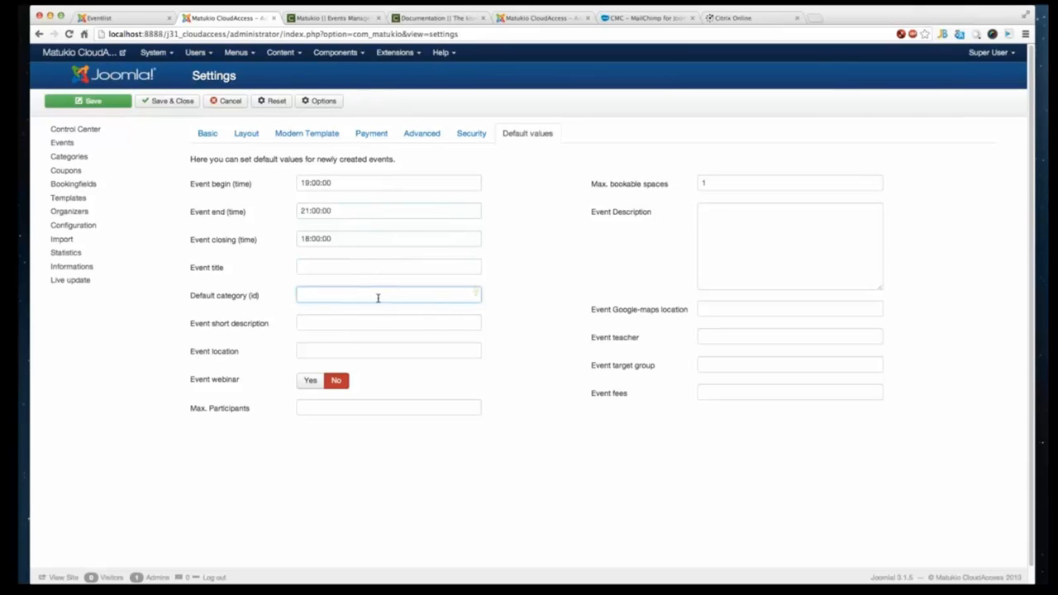
# - Make new events webinars by default with a maximum of 500 participants
pyautogui.click(303, 383)
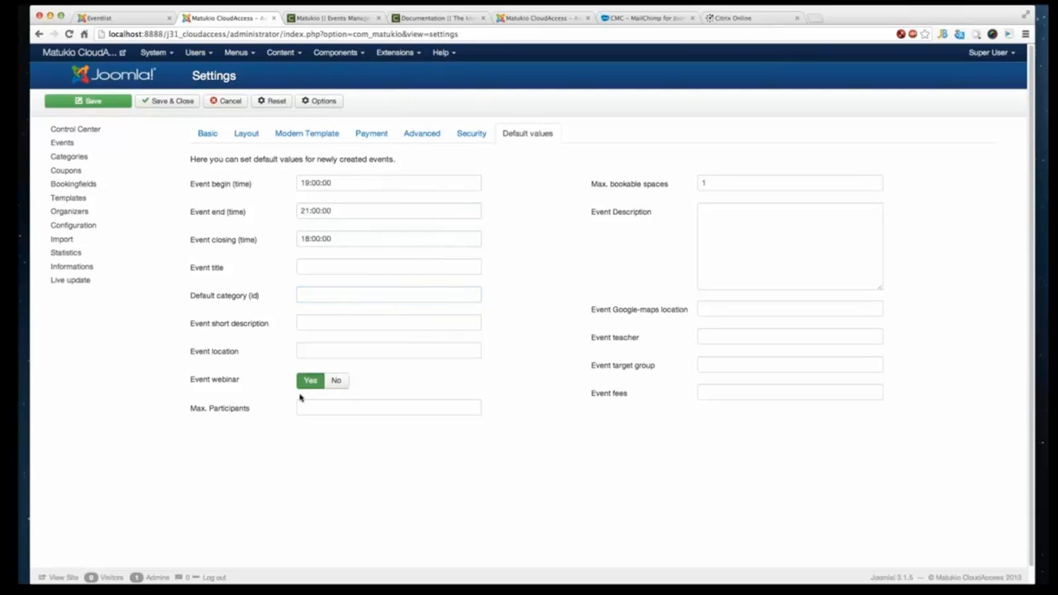
pyautogui.click(357, 410)
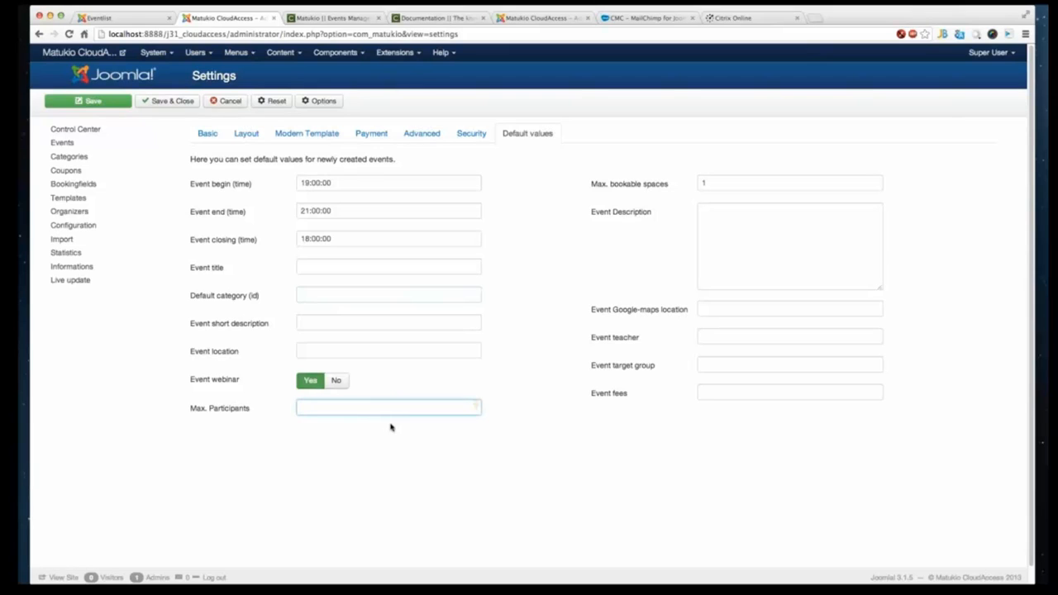
pyautogui.write('500')
# - Save the Matukio settings
pyautogui.click(741, 264)
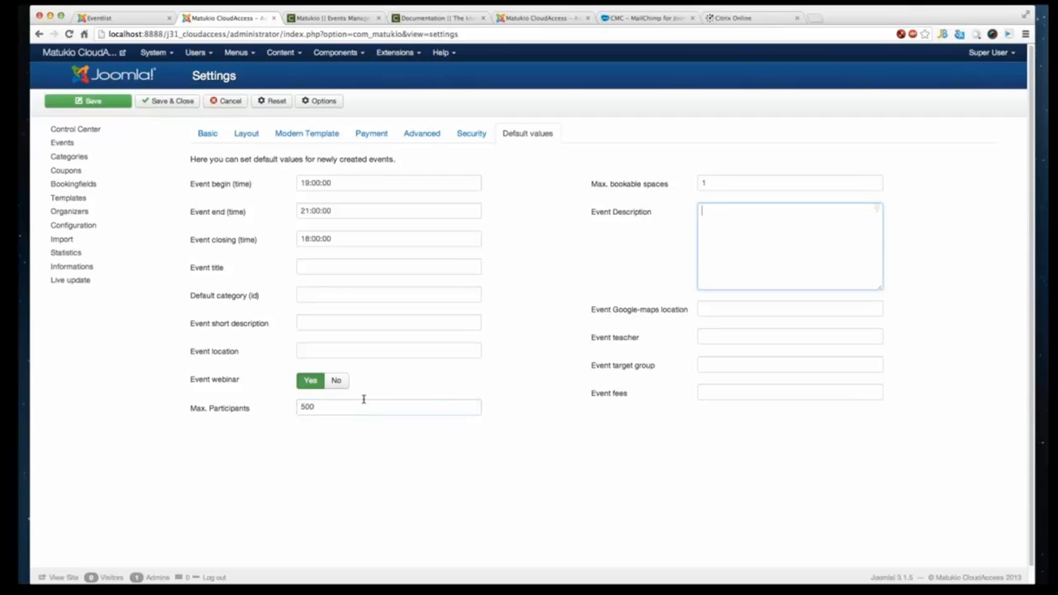
pyautogui.click(309, 350)
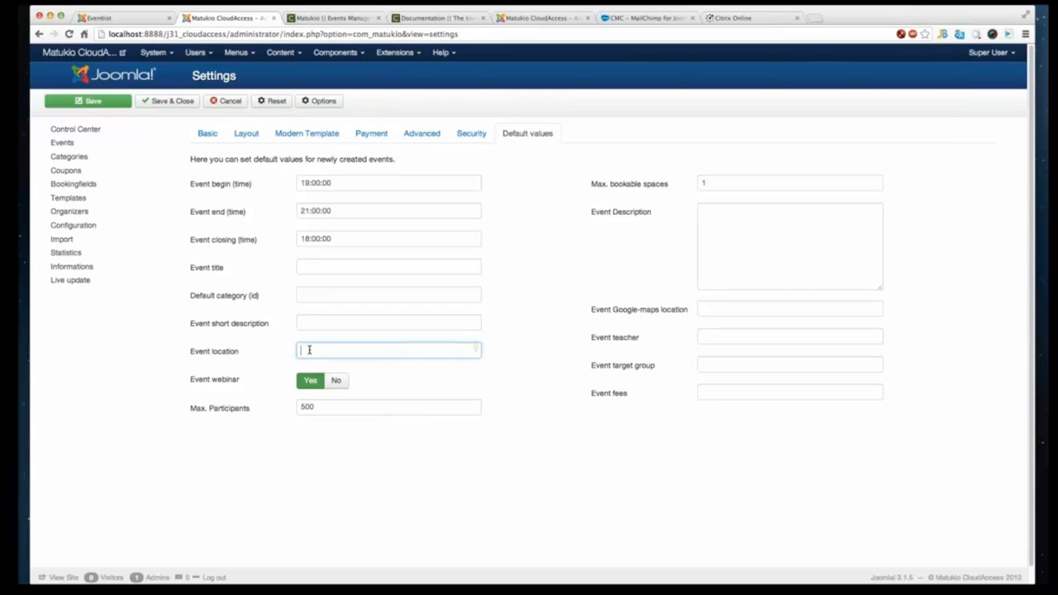
pyautogui.click(751, 392)
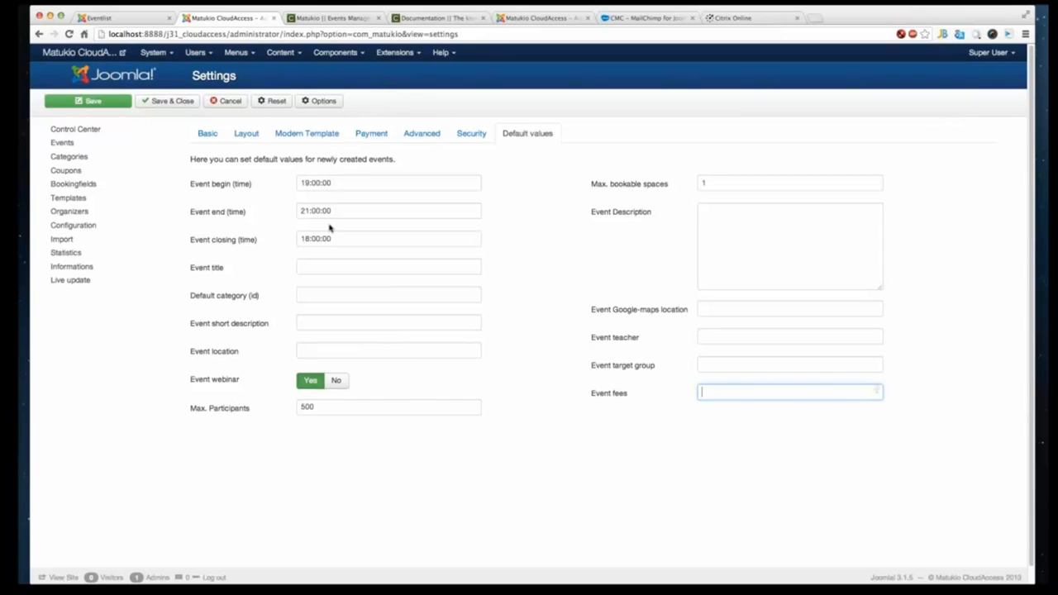
pyautogui.click(91, 101)
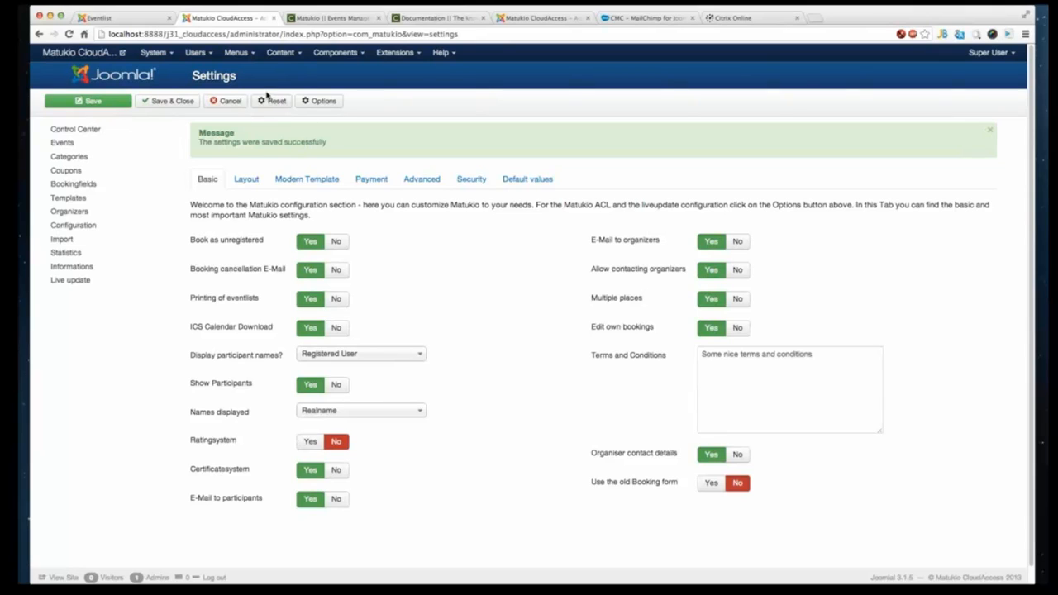
# - Open the Matukio component Options page with its Liveupdate Configuration and Permissions
pyautogui.click(322, 102)
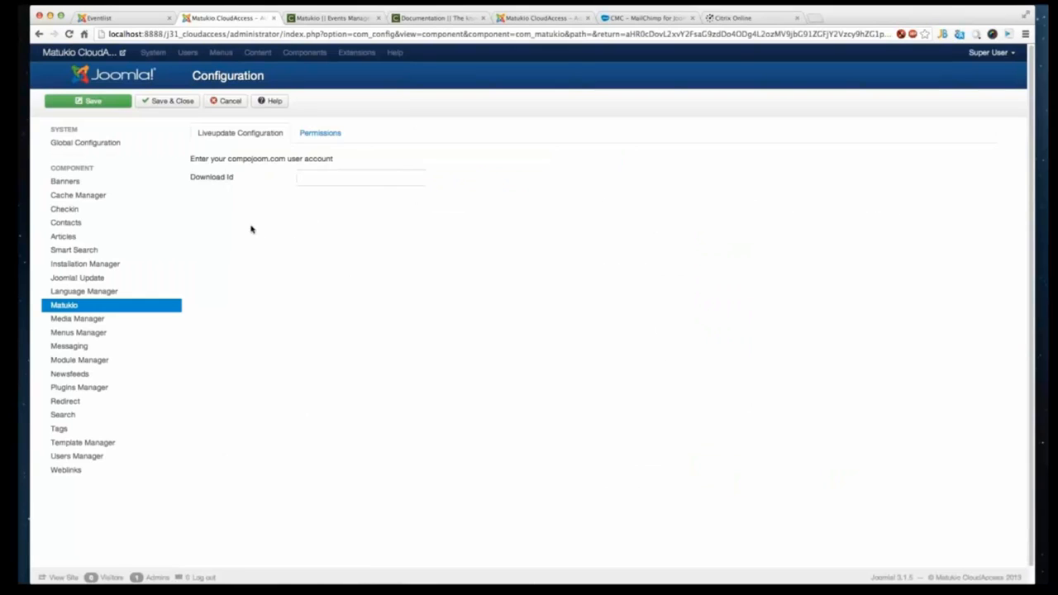
pyautogui.rightClick(251, 228)
pyautogui.click(260, 231)
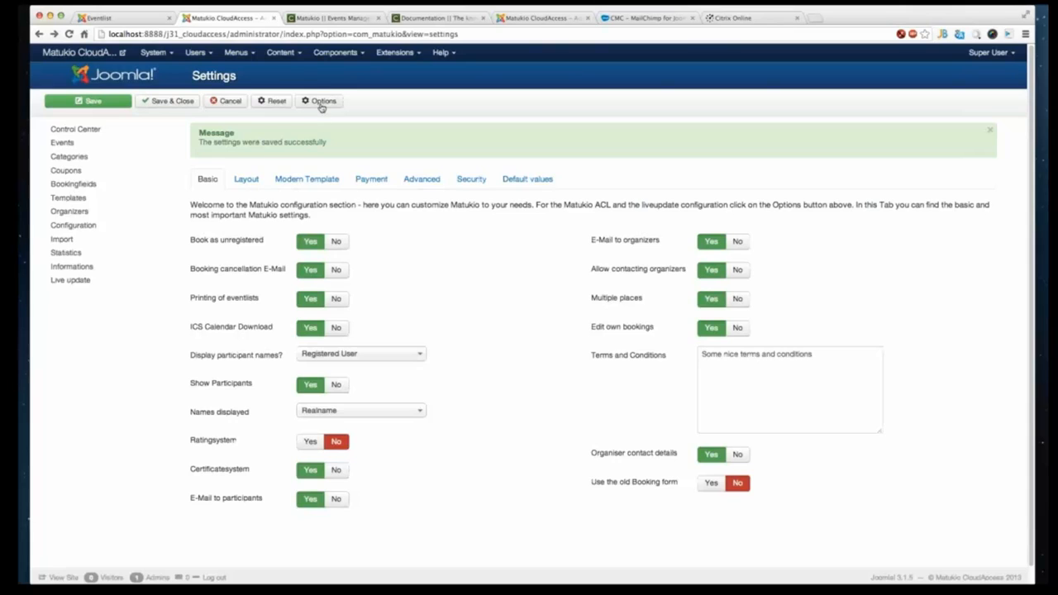
pyautogui.click(321, 102)
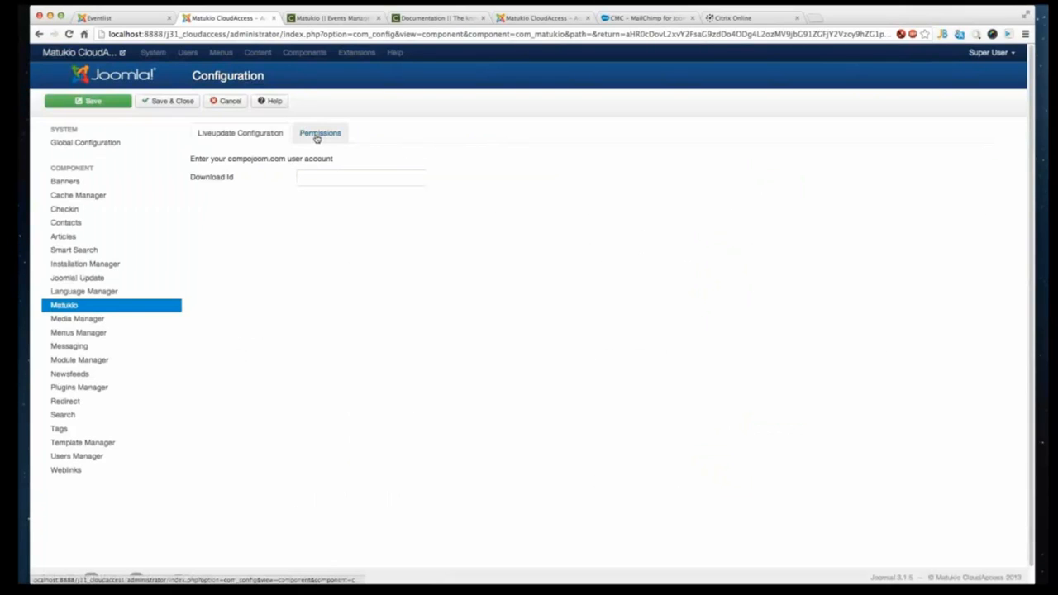
# - Review the Matukio permission settings, then cancel out of the Options page without saving
pyautogui.click(318, 135)
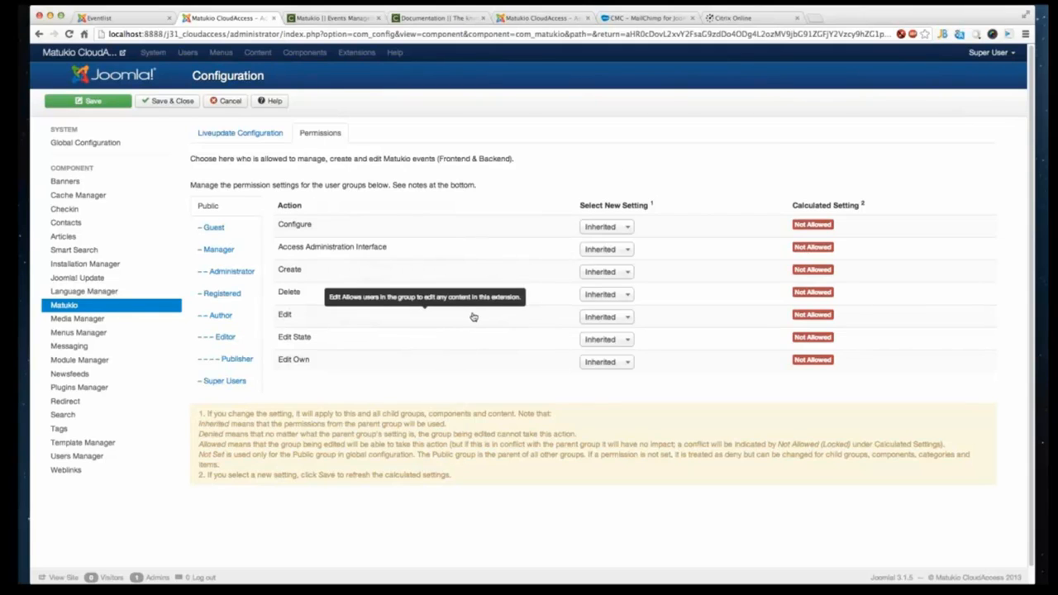
pyautogui.click(597, 362)
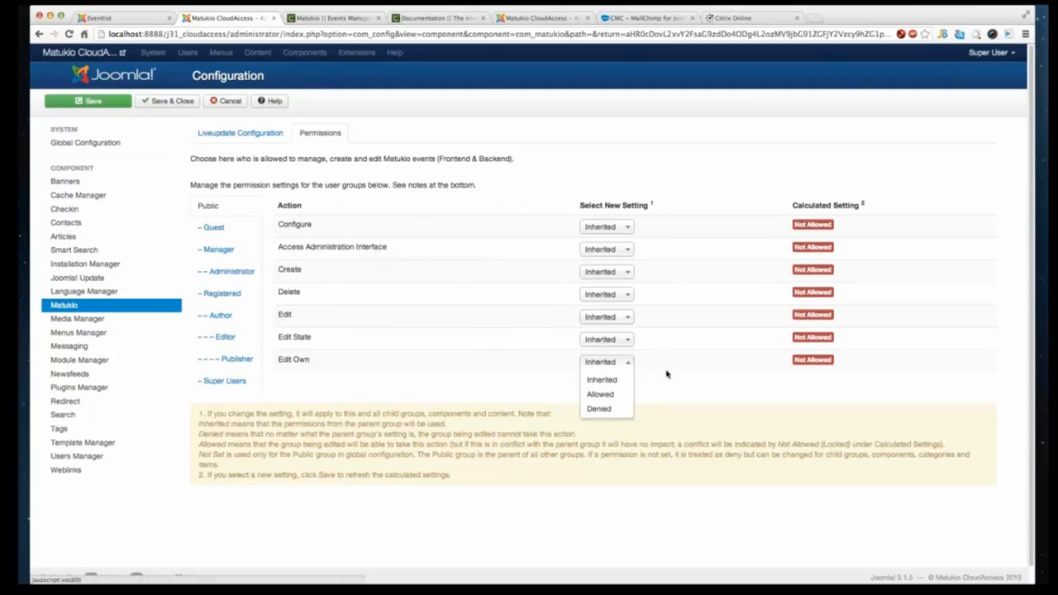
pyautogui.click(692, 373)
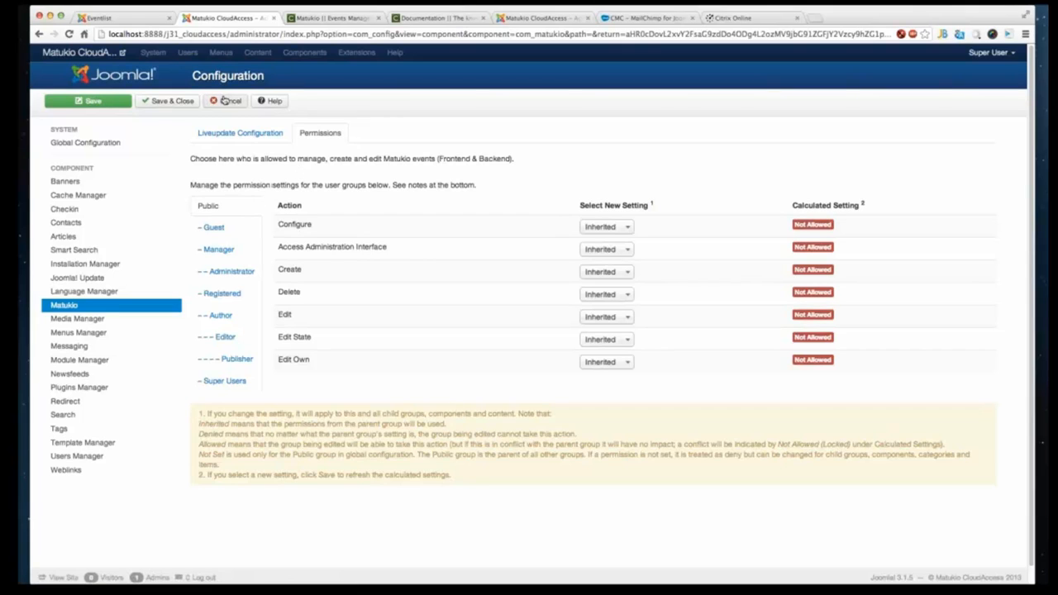
pyautogui.click(224, 100)
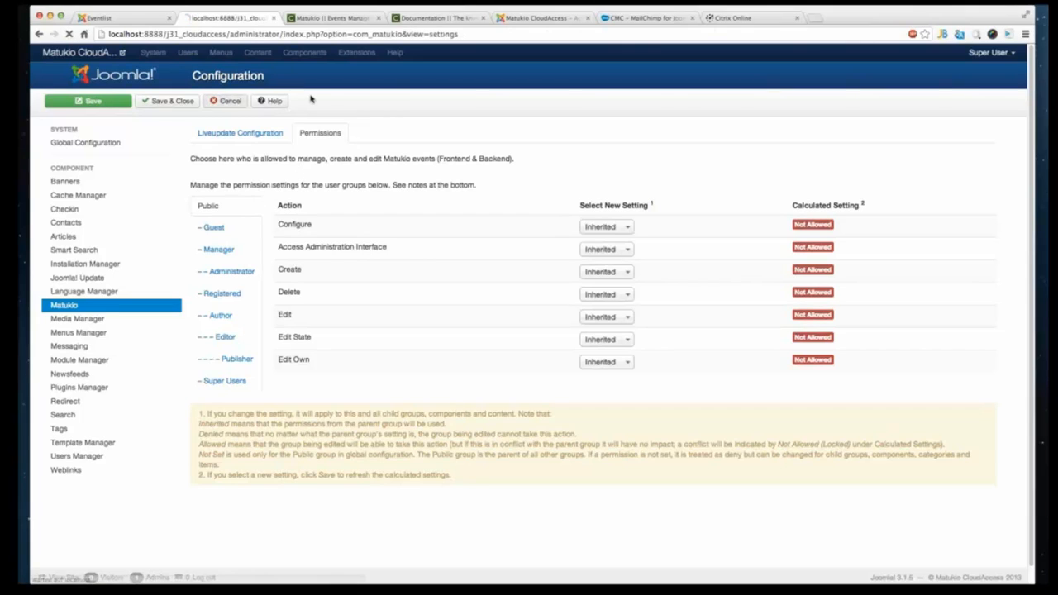
# - Create a new Matukio event and title it "A nice event in Munich"
pyautogui.click(354, 53)
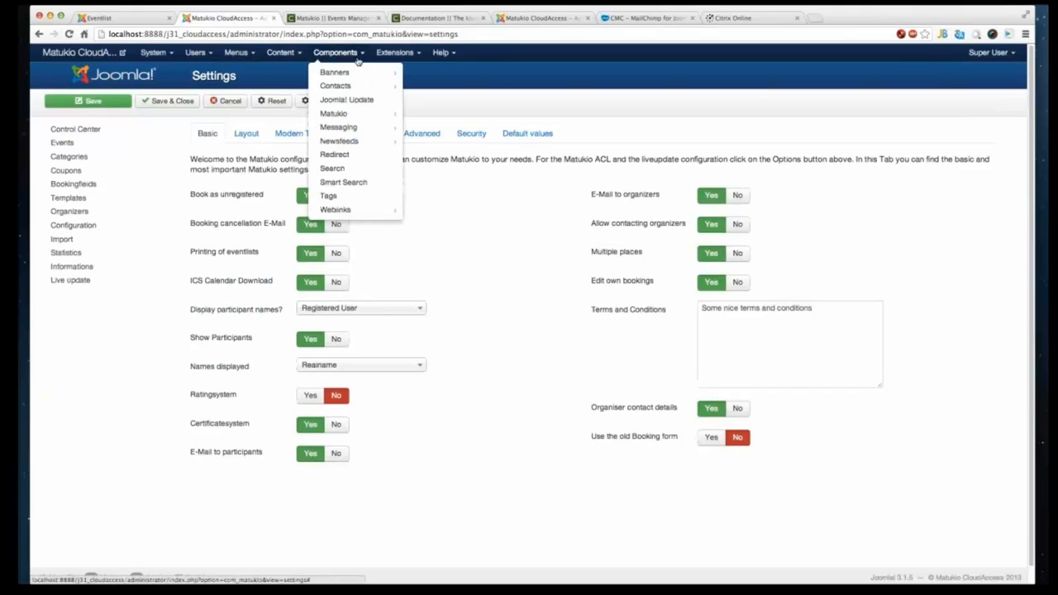
pyautogui.click(360, 114)
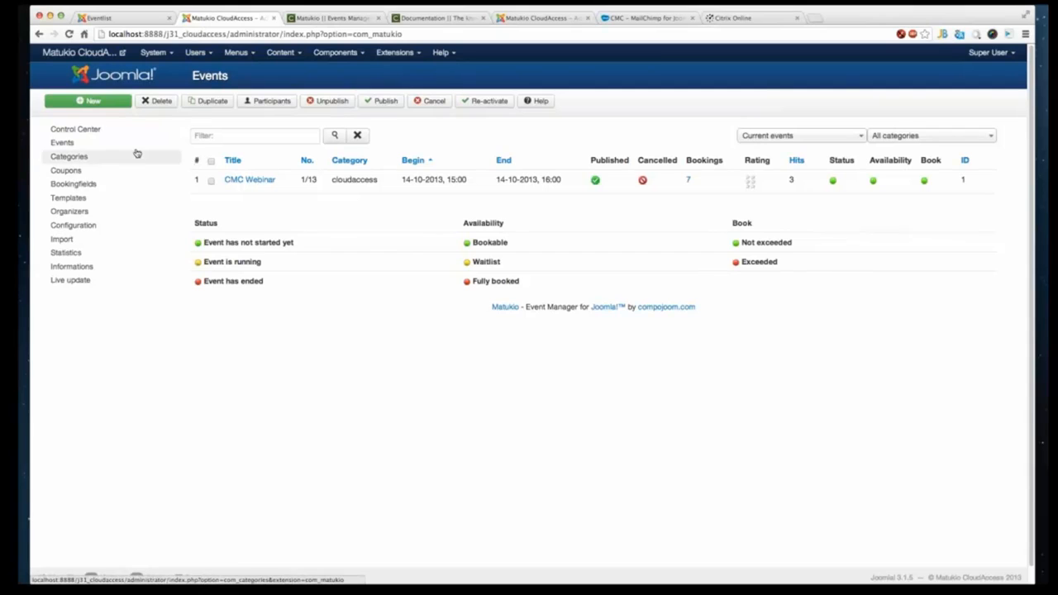
pyautogui.click(88, 100)
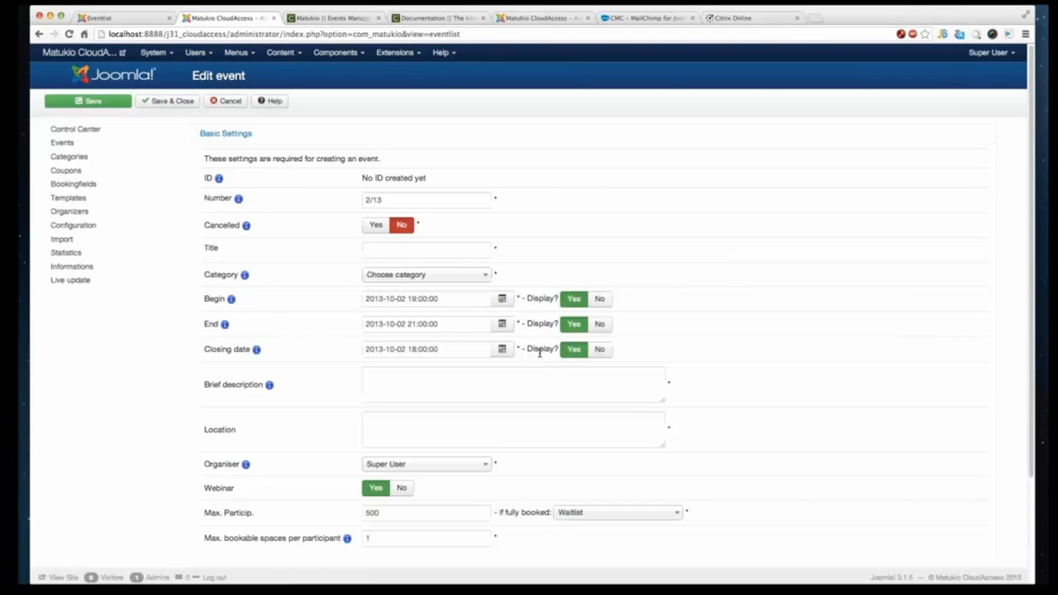
pyautogui.click(439, 250)
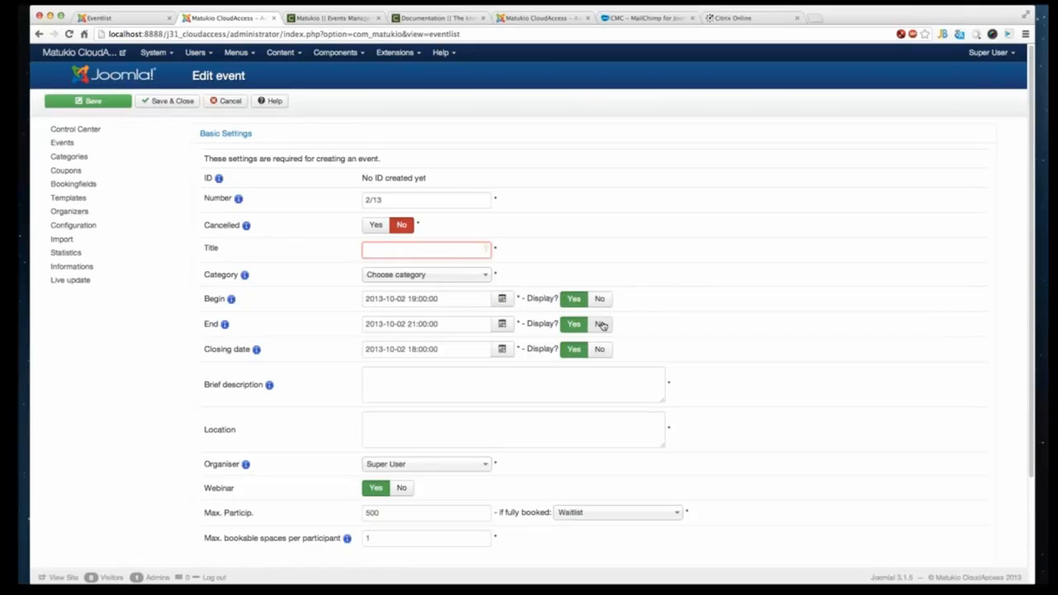
pyautogui.write('A ')
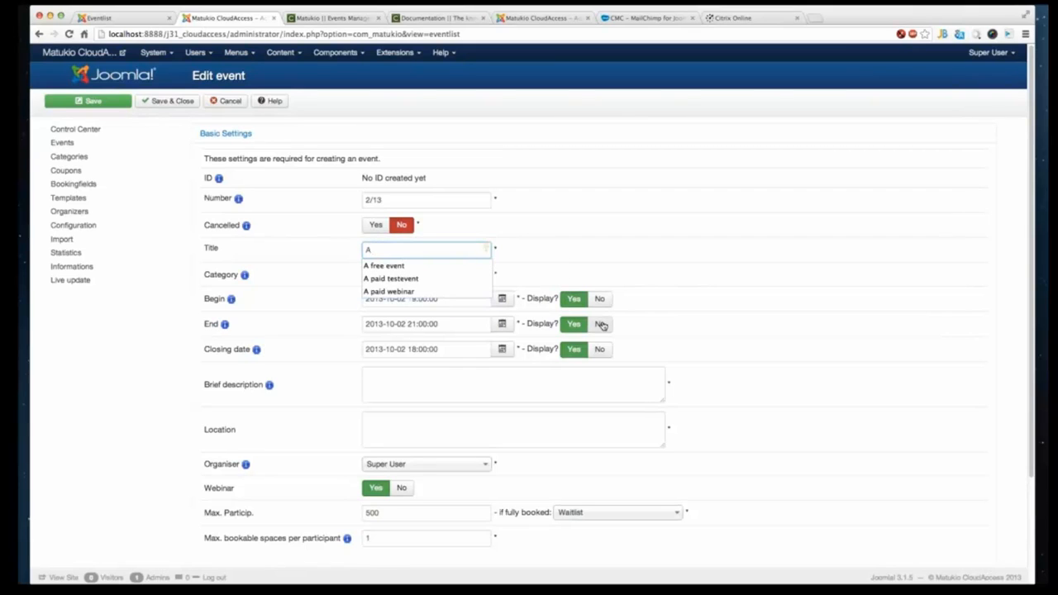
pyautogui.write('nice meeting')
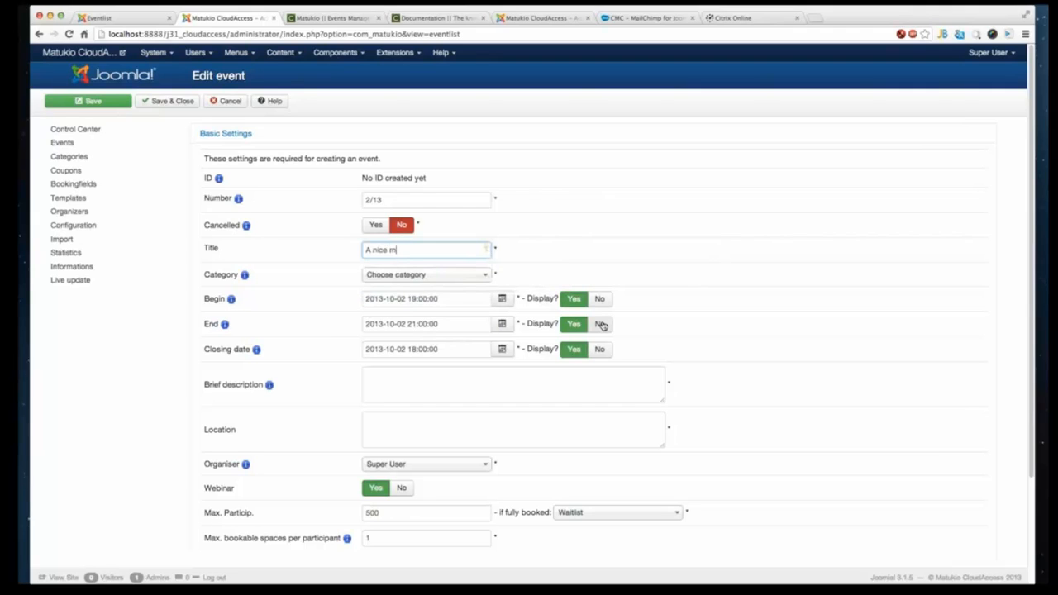
pyautogui.press('BackSpace')
pyautogui.press('BackSpace')
pyautogui.press('BackSpace')
pyautogui.press('BackSpace')
pyautogui.press('BackSpace')
pyautogui.press('BackSpace')
pyautogui.press('BackSpace')
pyautogui.write('event in Muicn')
pyautogui.press('BackSpace')
pyautogui.press('BackSpace')
pyautogui.press('BackSpace')
pyautogui.write('ic')
pyautogui.press('BackSpace')
pyautogui.press('BackSpace')
pyautogui.write('nich')
pyautogui.press('Tab')
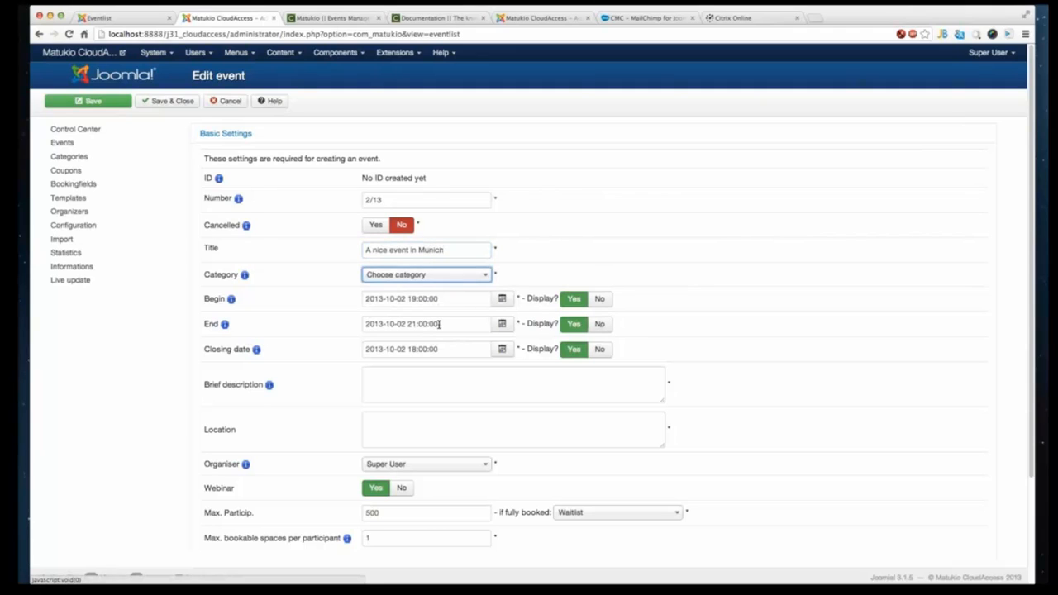
# - Choose the compojoom category and change the begin, end and closing dates to the year 2014
pyautogui.click(427, 275)
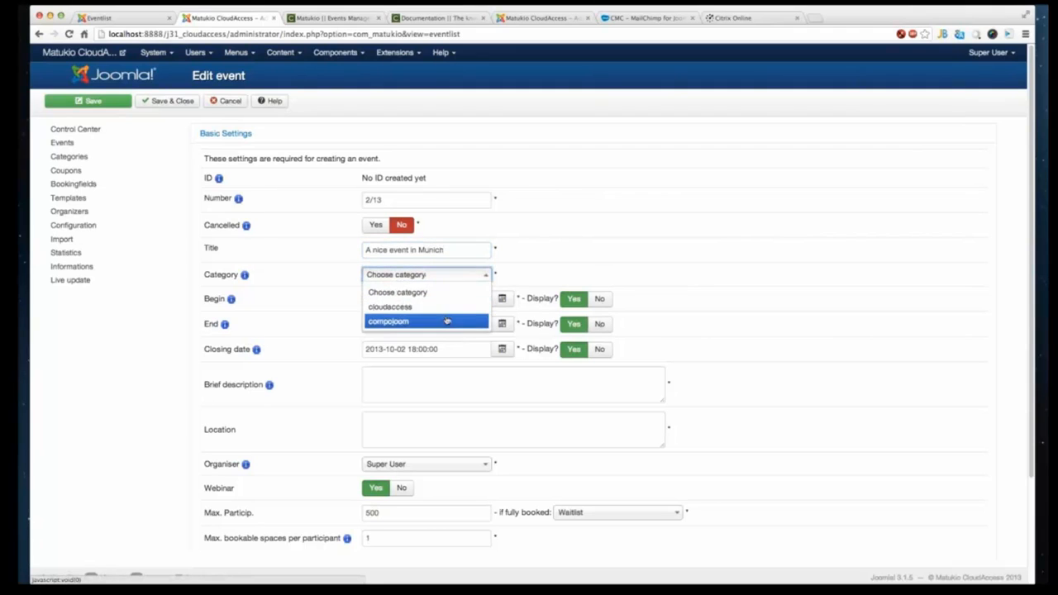
pyautogui.click(439, 321)
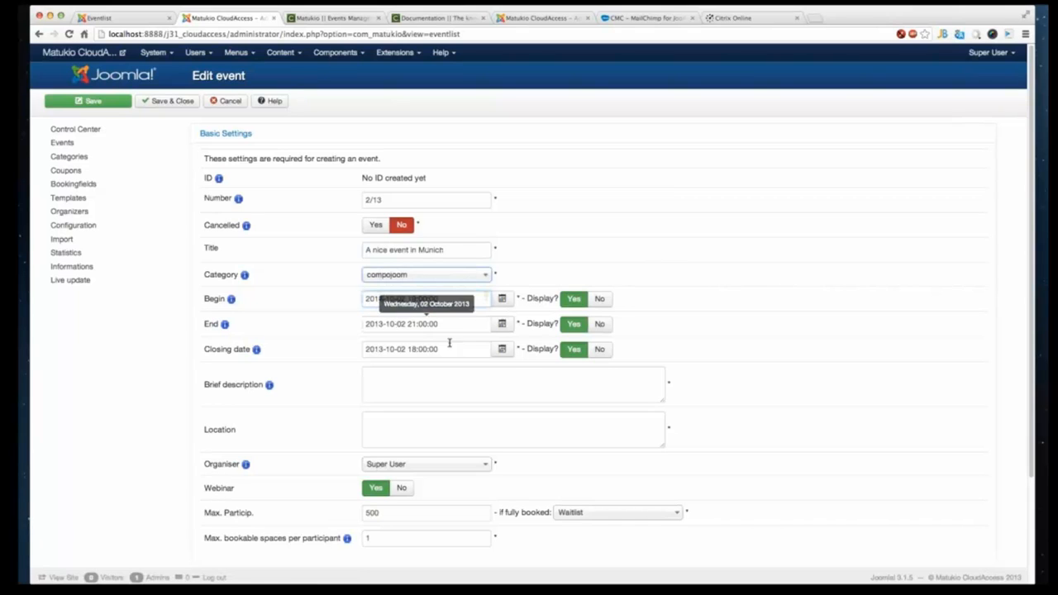
pyautogui.click(381, 324)
pyautogui.write('4')
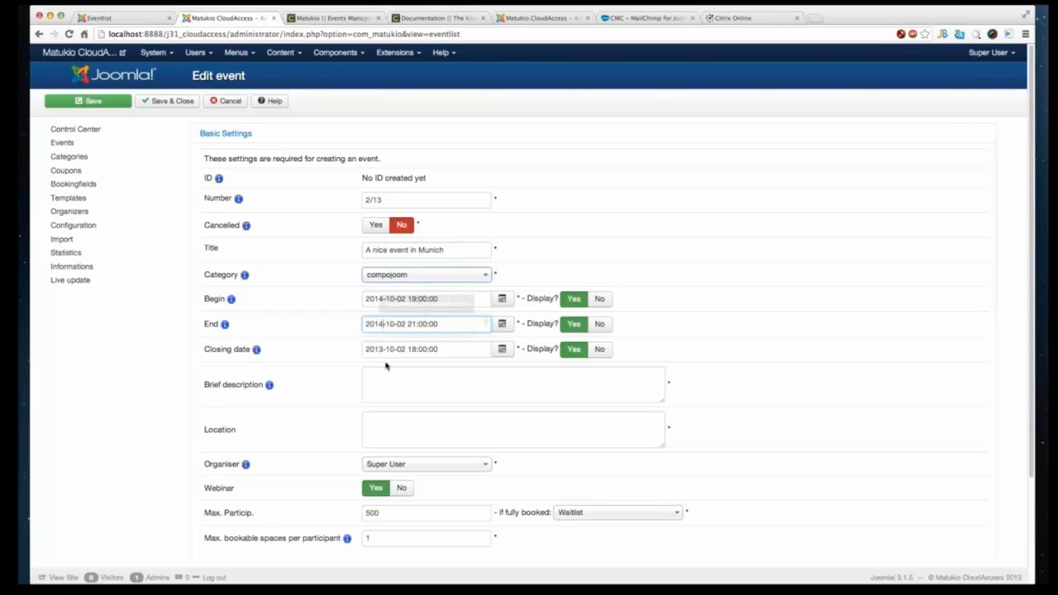
pyautogui.moveTo(384, 350); pyautogui.dragTo(378, 353)
pyautogui.write('4')
# - Enter the brief description "Come and join us for a little nice event"
pyautogui.click(440, 390)
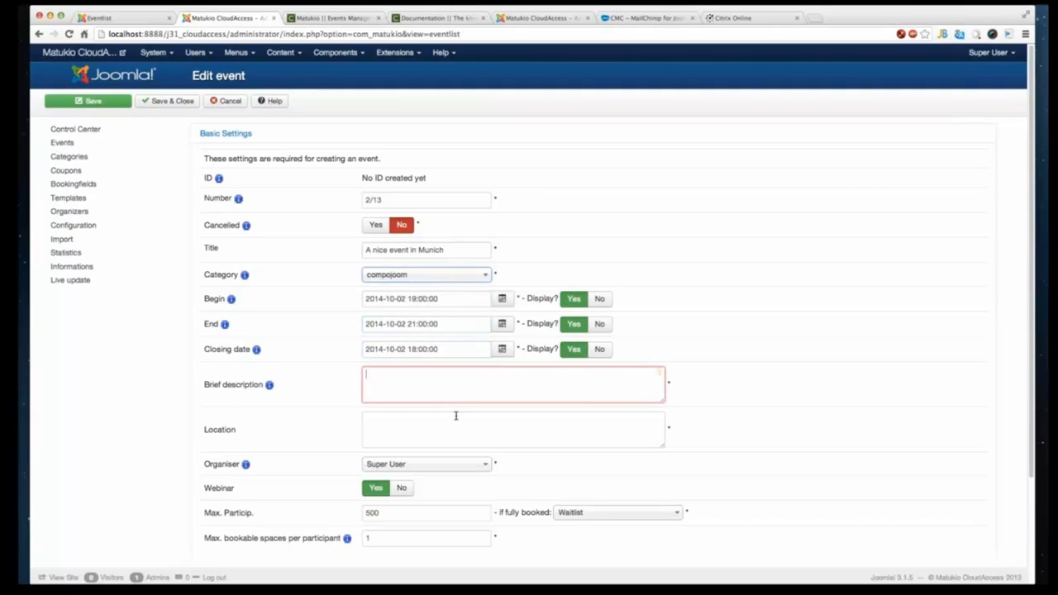
pyautogui.write('Come and join us')
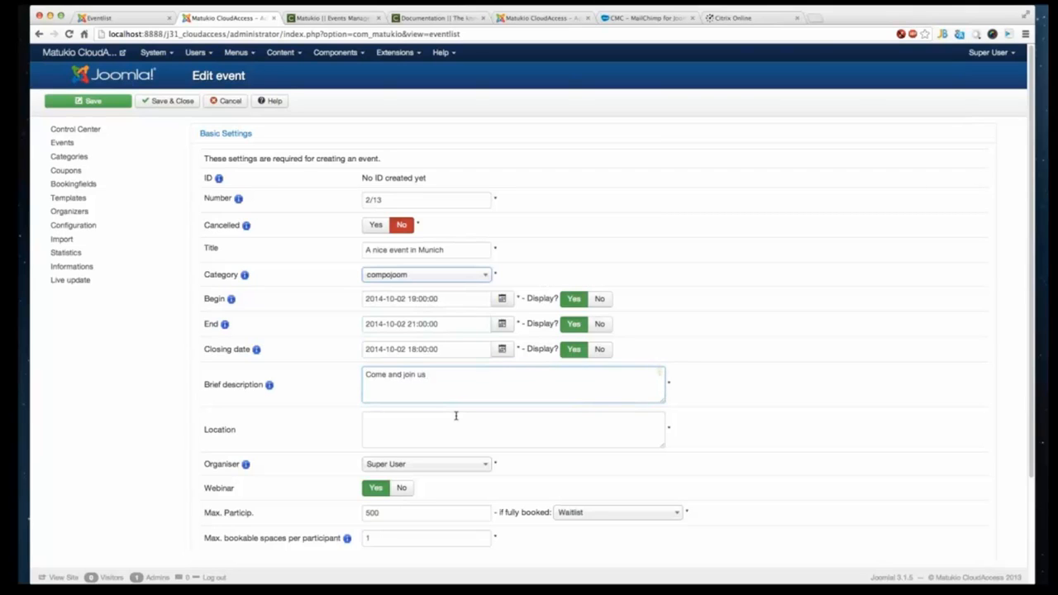
pyautogui.write(' for a little nice evne')
pyautogui.press('BackSpace')
pyautogui.press('BackSpace')
pyautogui.press('BackSpace')
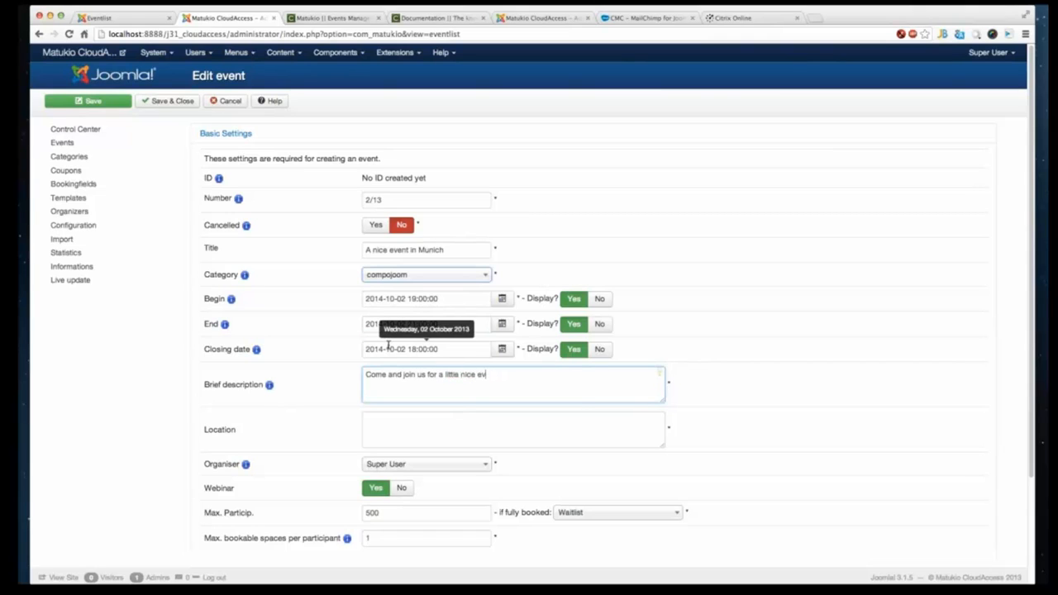
pyautogui.write('vent')
pyautogui.press('Tab')
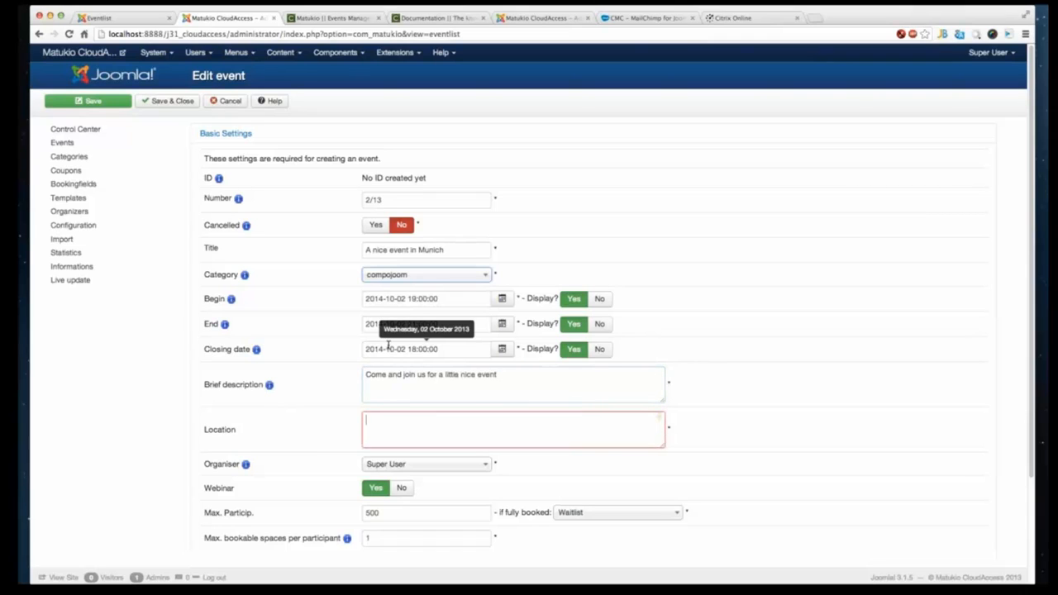
# - Set the event location to "Hofbräuhaus München"
pyautogui.write('Munich,')
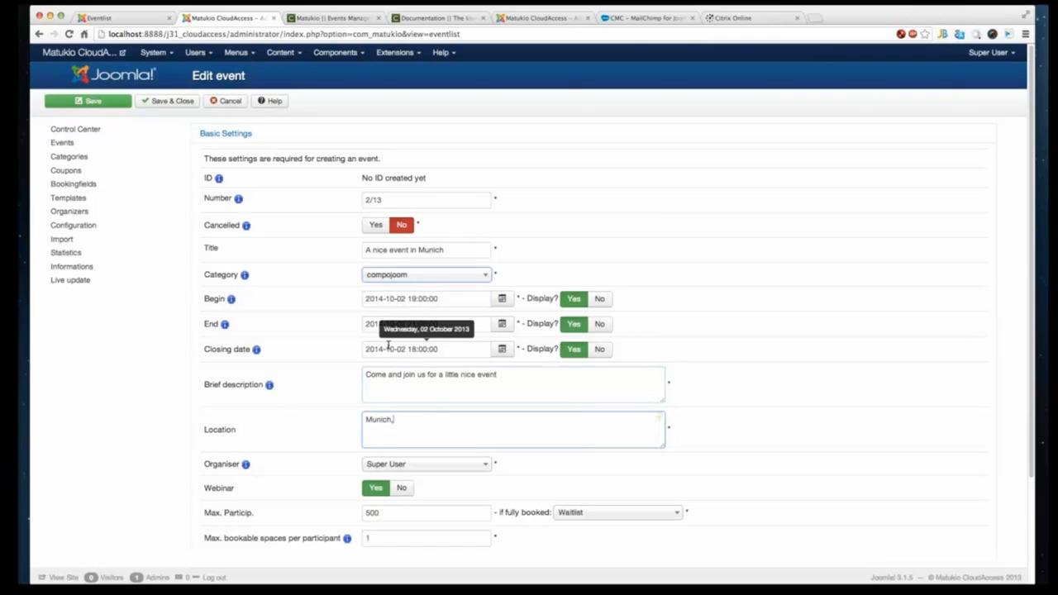
pyautogui.write(' Geramny')
pyautogui.press('BackSpace')
pyautogui.press('BackSpace')
pyautogui.press('BackSpace')
pyautogui.press('BackSpace')
pyautogui.write('many')
pyautogui.scroll(-3, 420, 403)
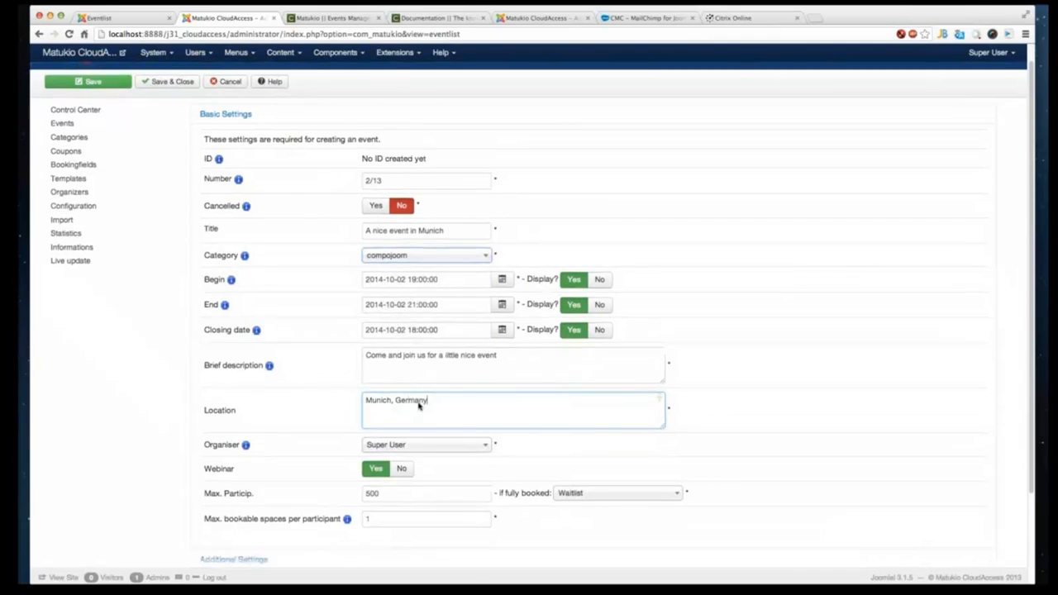
pyautogui.tripleClick(392, 289)
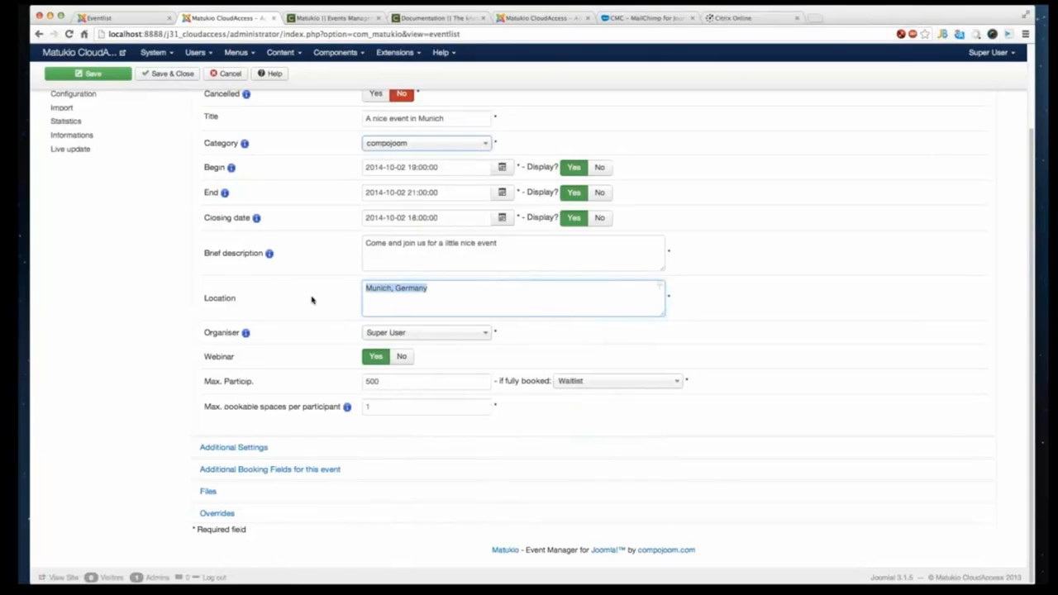
pyautogui.write('V')
pyautogui.press('BackSpace')
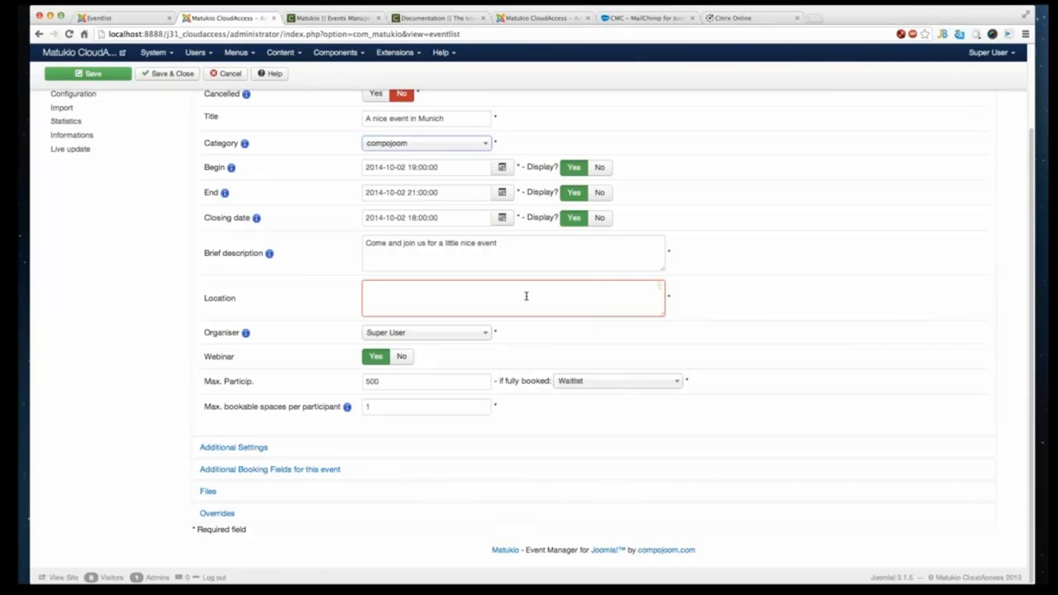
pyautogui.write('HO')
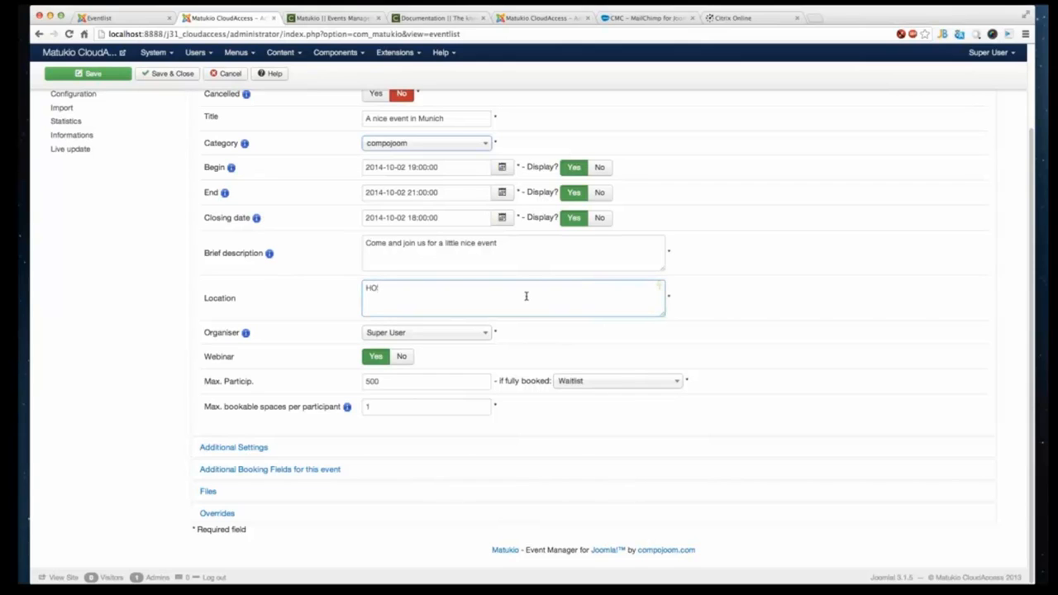
pyautogui.press('BackSpace')
pyautogui.write('ofbraun')
pyautogui.write('M')
pyautogui.write('ünchen')
# - Keep Super User as organiser, set maximum participants to 30 and bookable spaces per participant to 3
pyautogui.click(417, 333)
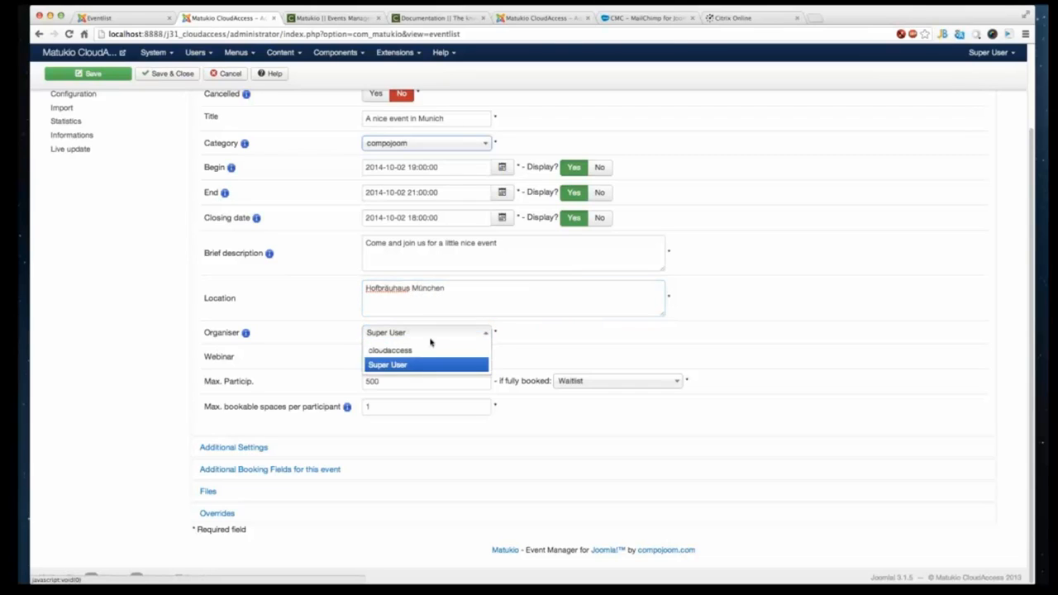
pyautogui.click(483, 366)
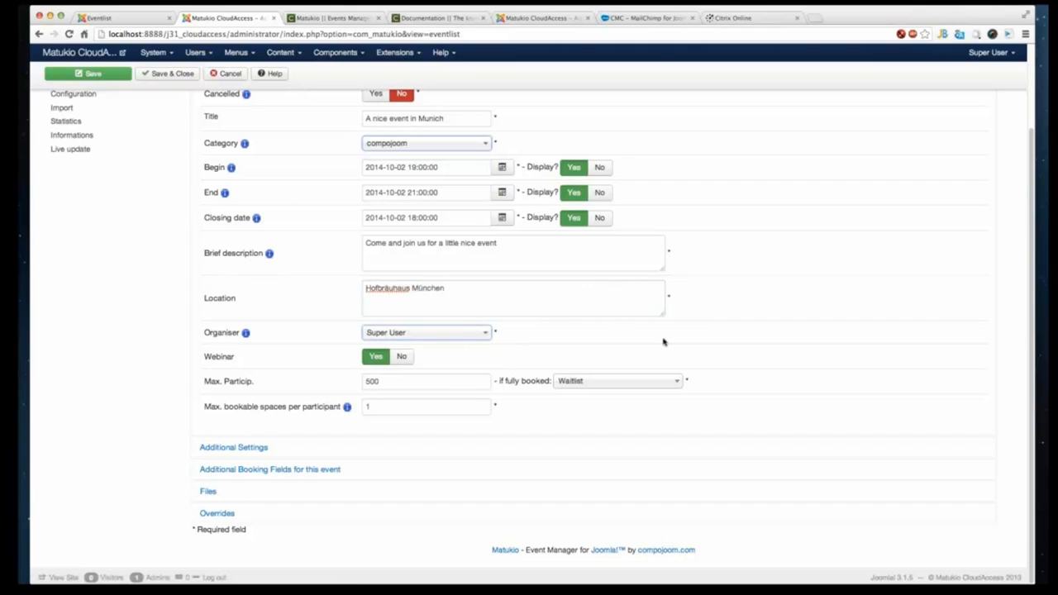
pyautogui.doubleClick(410, 384)
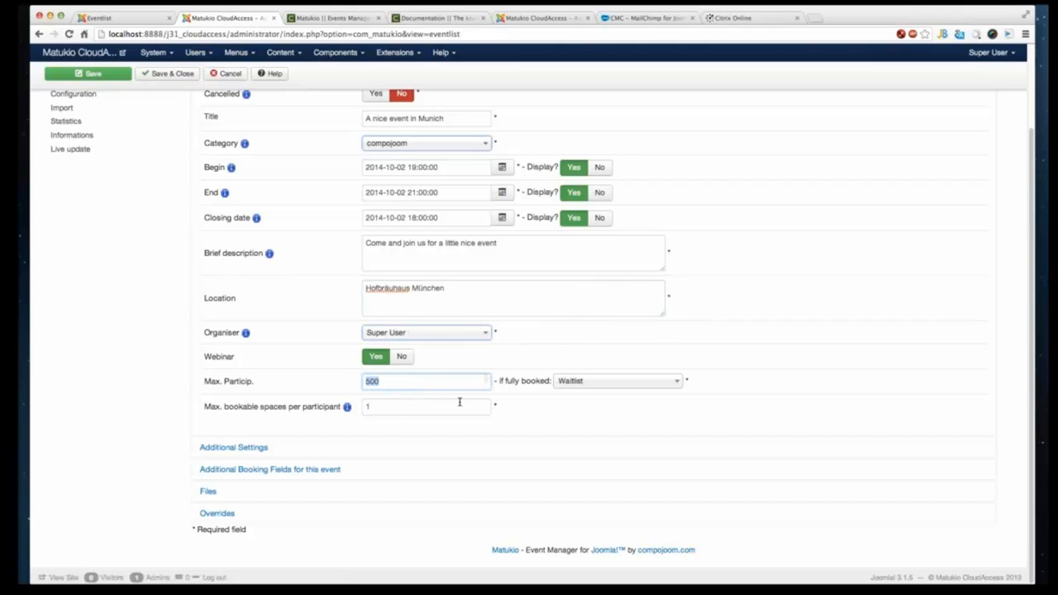
pyautogui.write('30')
pyautogui.click(380, 405)
pyautogui.press('BackSpace')
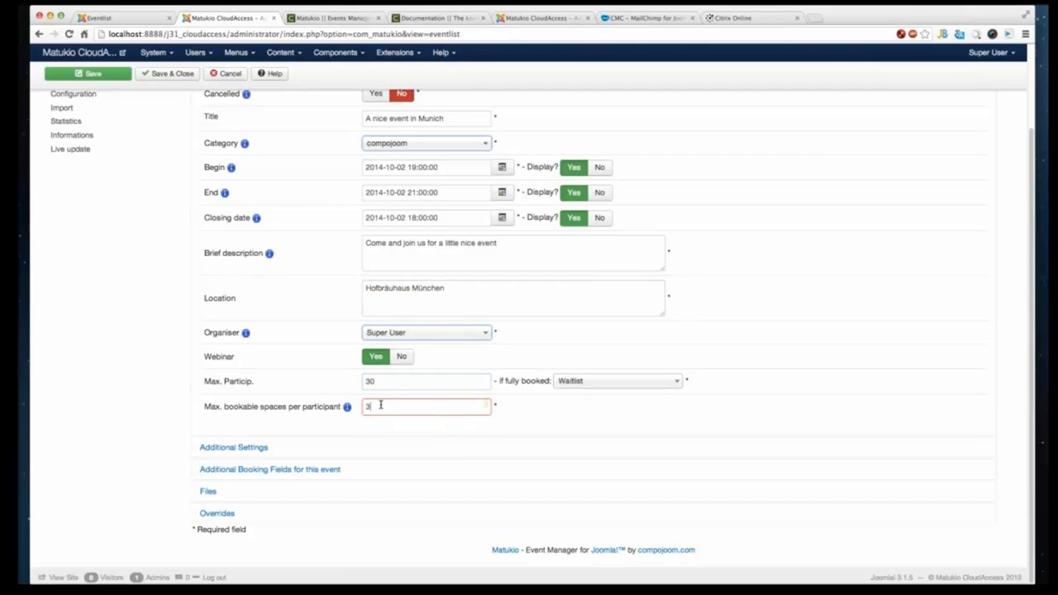
# - Switch the event from a webinar to a regular event
pyautogui.click(336, 390)
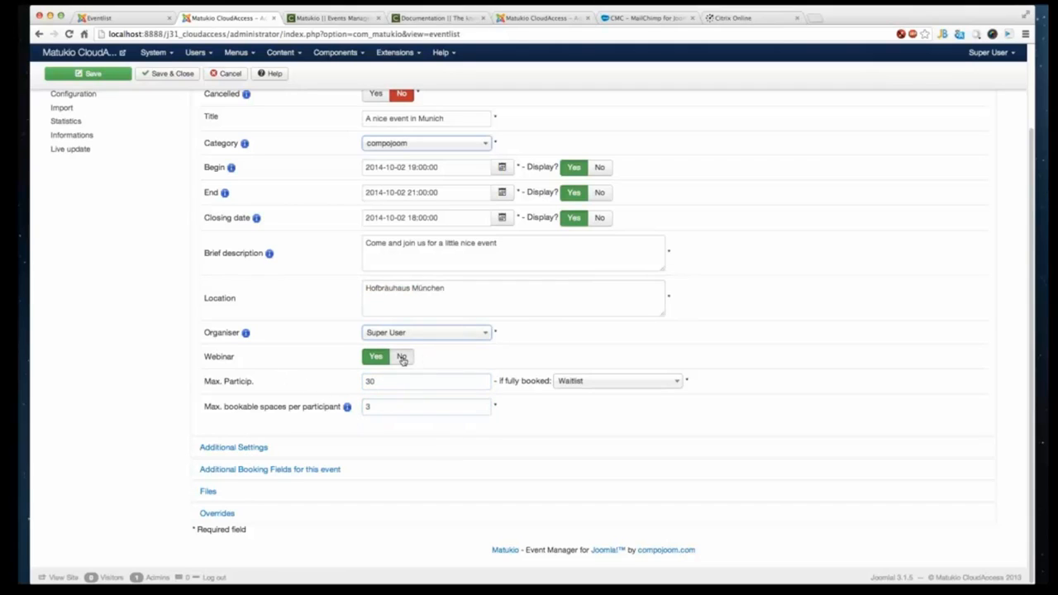
pyautogui.click(401, 357)
pyautogui.click(397, 382)
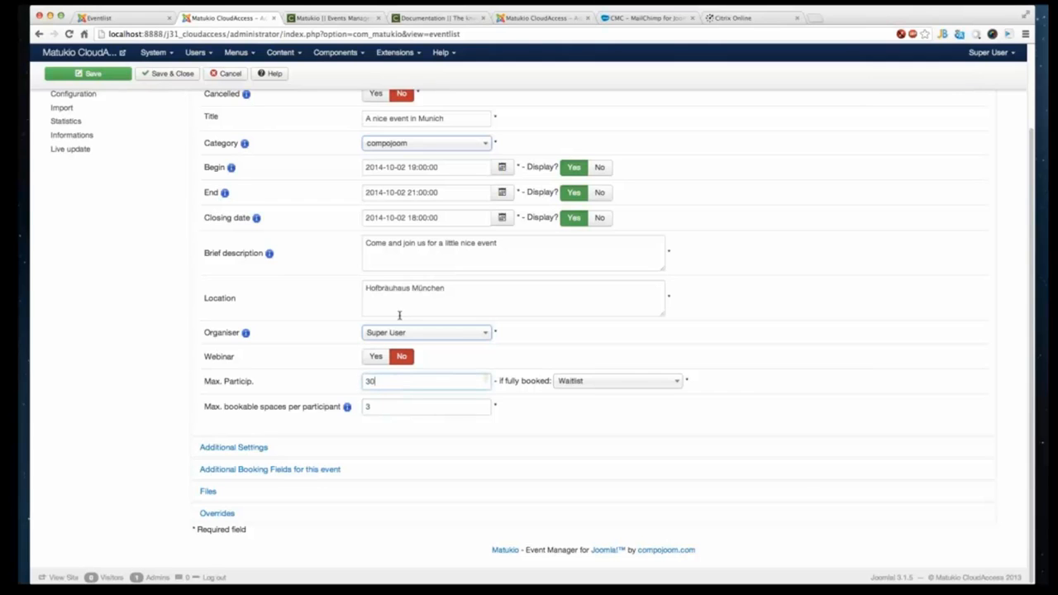
# - Expand the event's Additional Settings section
pyautogui.scroll(4, 397, 324)
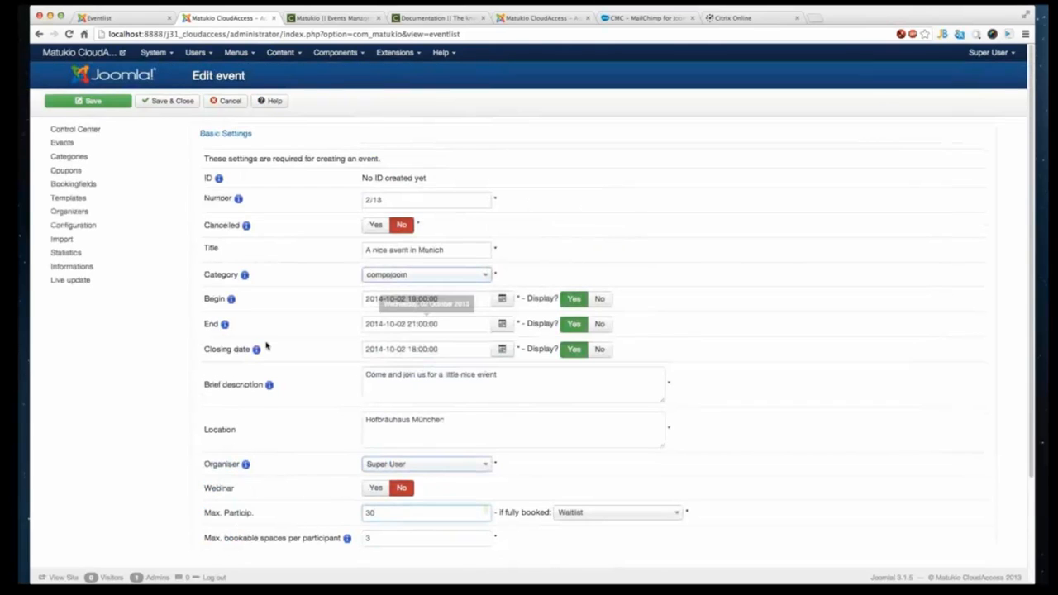
pyautogui.scroll(-5, 266, 346)
pyautogui.click(259, 444)
pyautogui.scroll(2, 446, 331)
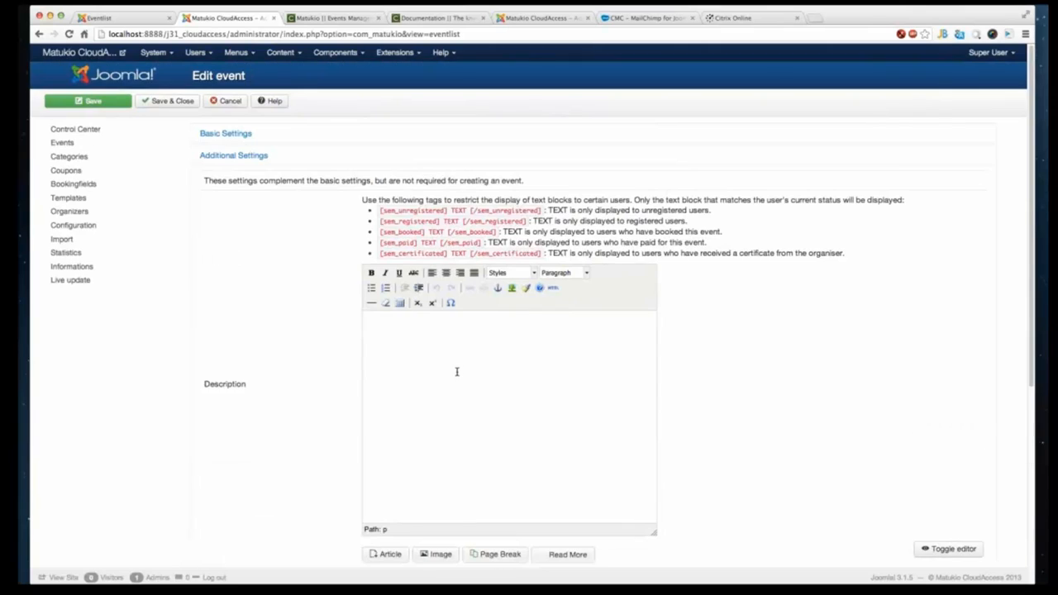
pyautogui.write('Lor')
pyautogui.hotkey('ctrl', 'a')
pyautogui.scroll(-5, 434, 447)
pyautogui.click(405, 282)
pyautogui.click(598, 301)
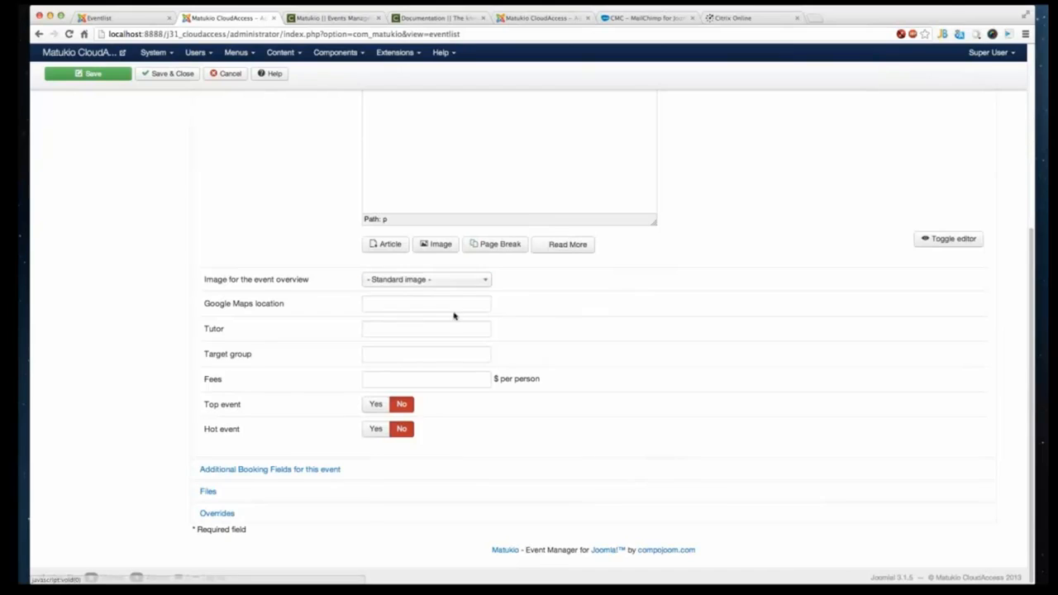
# - Set the Google Maps location to "Munich, Germany"
pyautogui.click(397, 303)
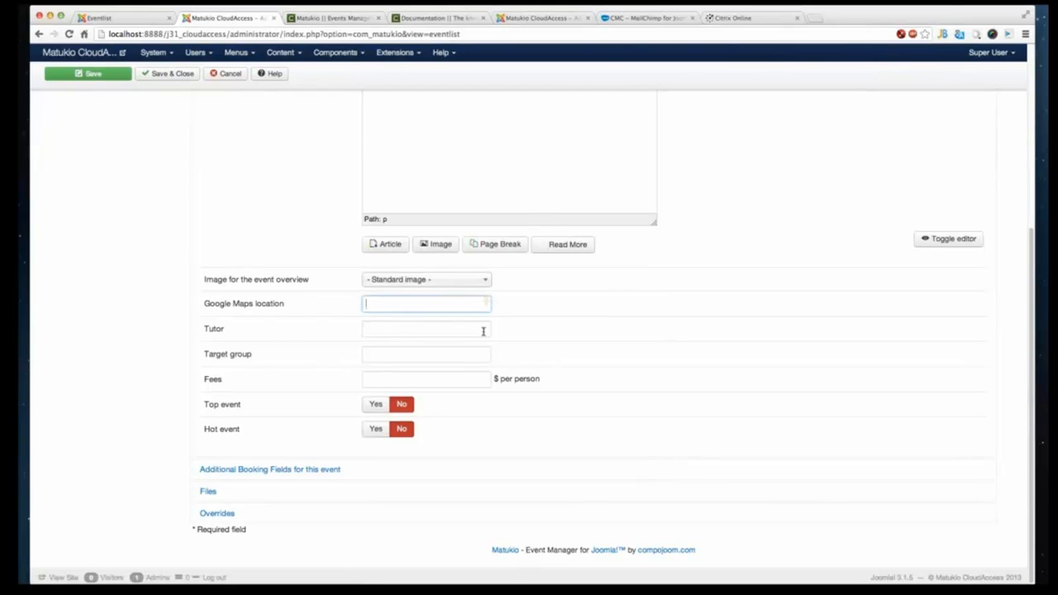
pyautogui.write('Mane')
pyautogui.press('BackSpace')
pyautogui.press('BackSpace')
pyautogui.press('BackSpace')
pyautogui.press('BackSpace')
pyautogui.write('Mu')
pyautogui.press('Down')
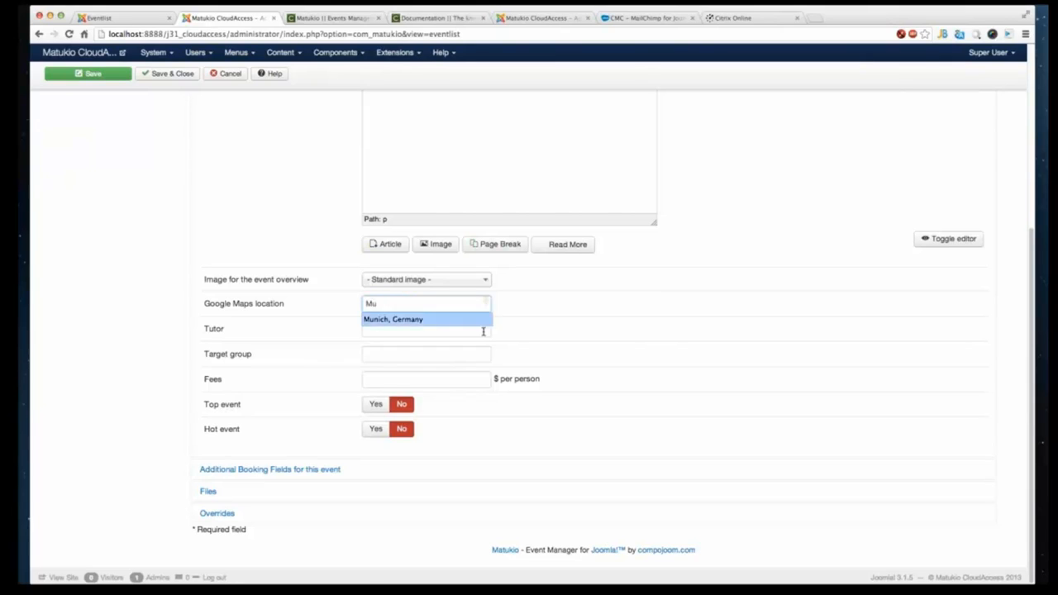
pyautogui.press('Return')
# - Confirm Munich, Germany as the Google Maps location and pick the suggested tutor
pyautogui.click(405, 335)
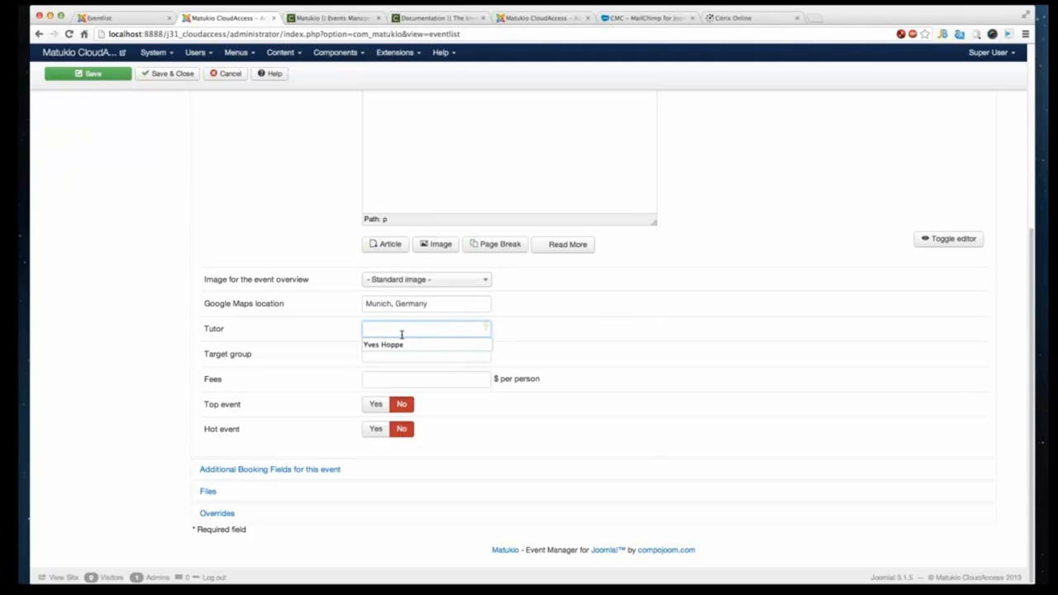
pyautogui.click(396, 345)
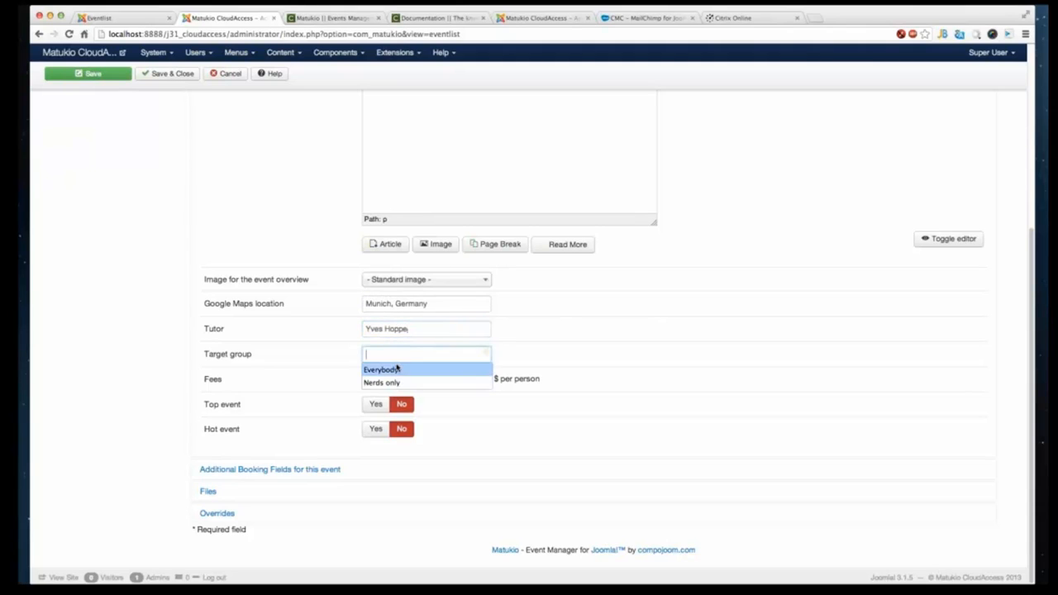
# - Set the target group to Everybody and the fees to 20 $ per person
pyautogui.click(394, 369)
pyautogui.click(399, 379)
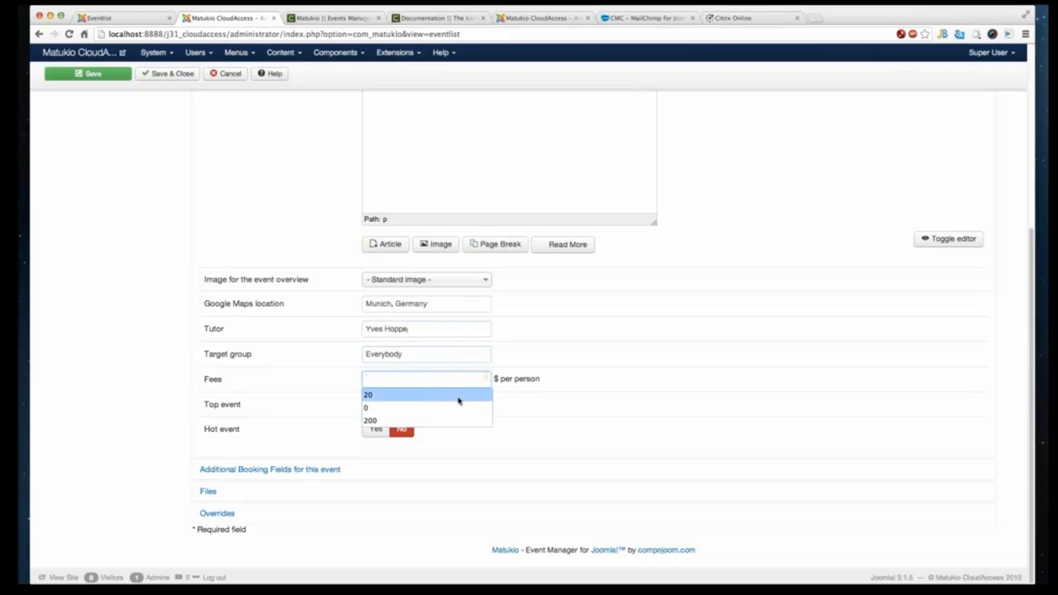
pyautogui.click(459, 401)
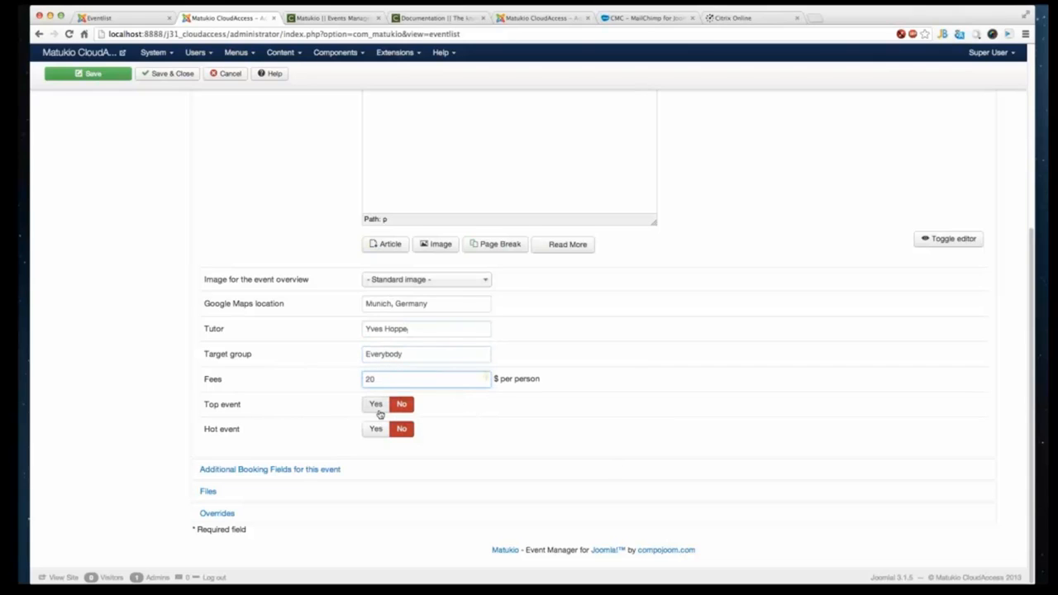
# - Mark the event as a hot event while leaving it not a top event
pyautogui.click(376, 405)
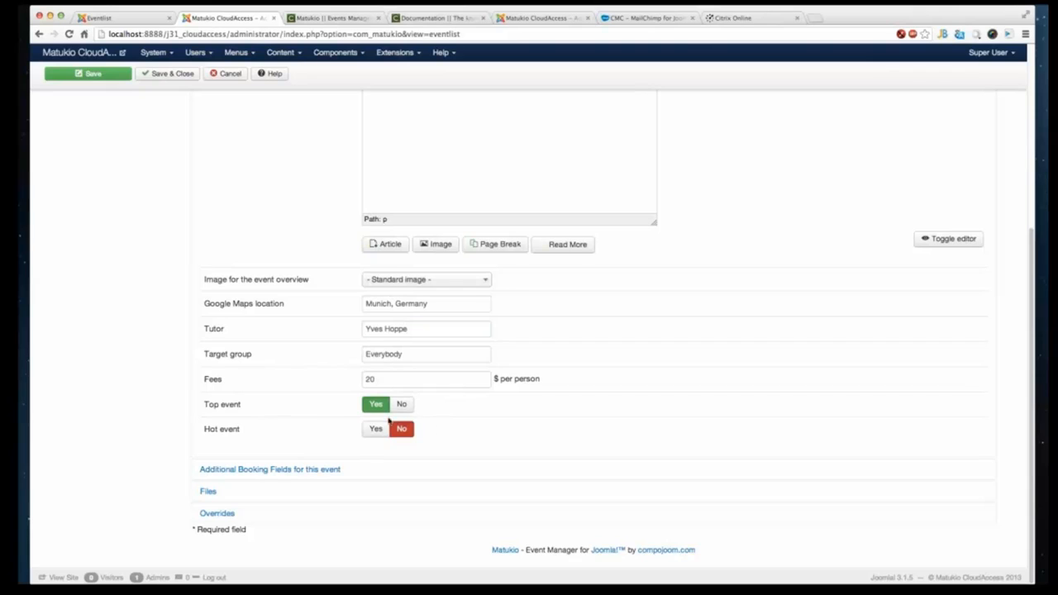
pyautogui.click(402, 406)
pyautogui.click(375, 429)
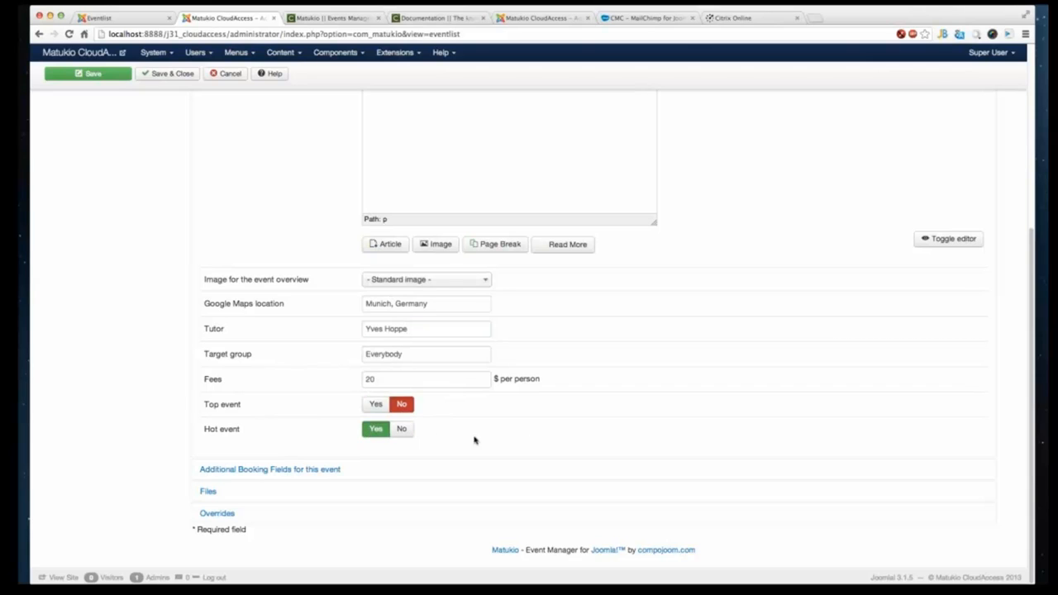
# - Examine the Additional Booking Fields section for this event
pyautogui.click(305, 471)
pyautogui.scroll(-5, 324, 375)
pyautogui.scroll(2, 324, 378)
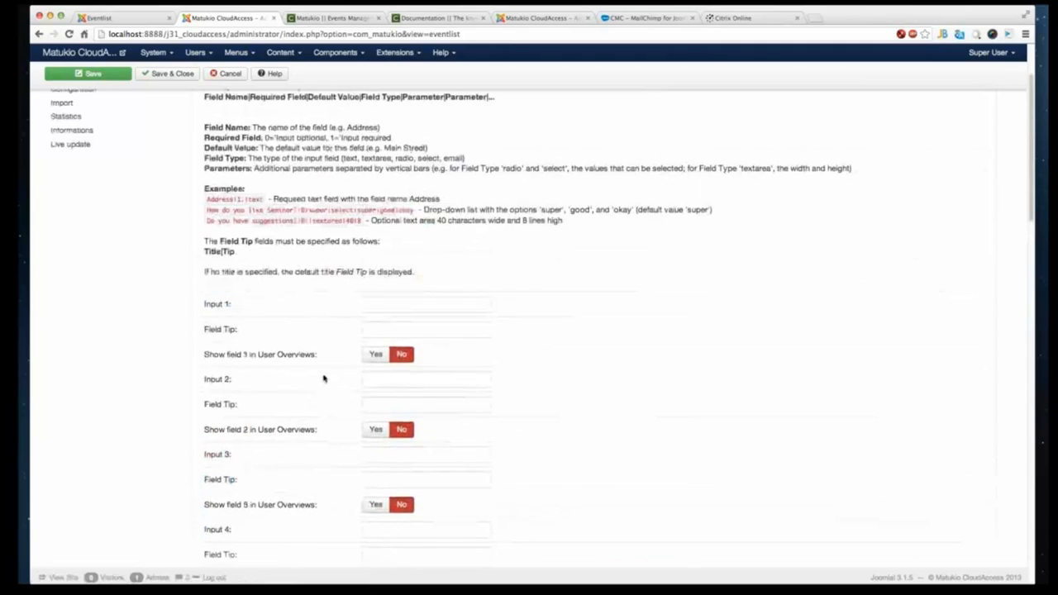
pyautogui.scroll(3, 289, 289)
pyautogui.click(260, 158)
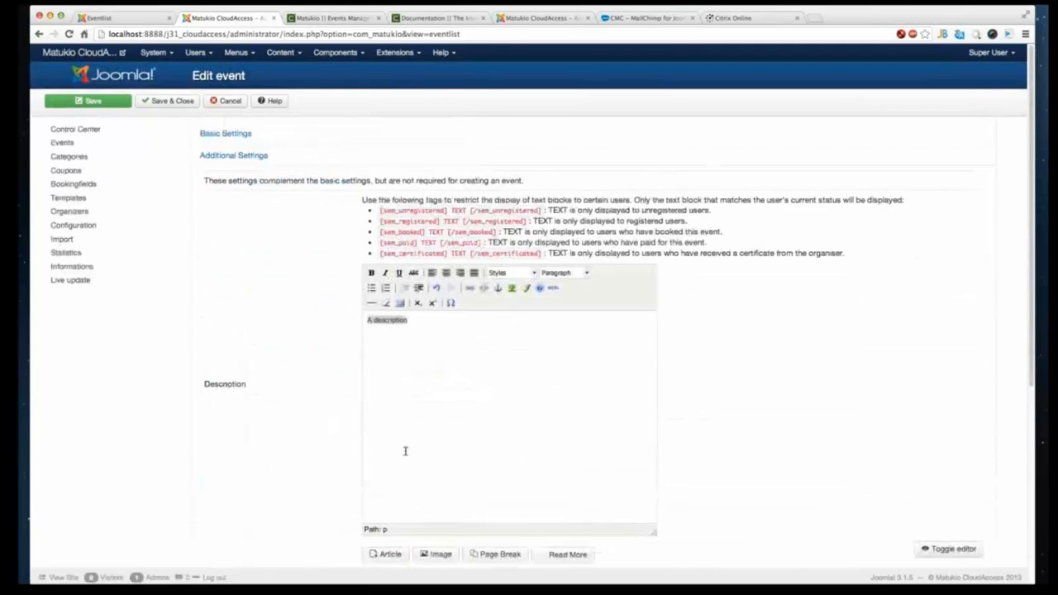
pyautogui.scroll(-3, 404, 448)
pyautogui.scroll(-3, 395, 444)
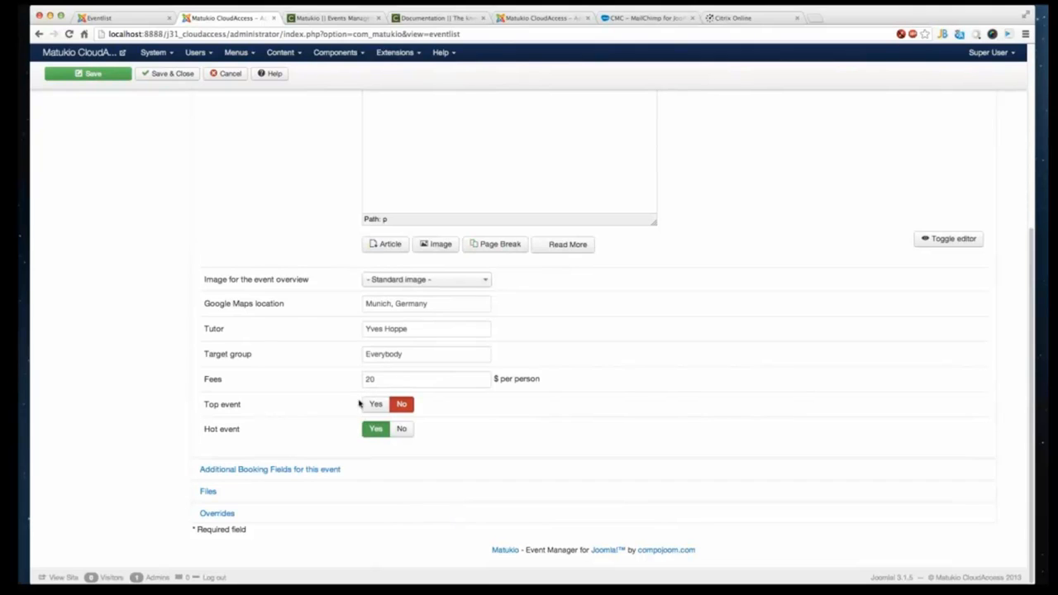
pyautogui.click(301, 474)
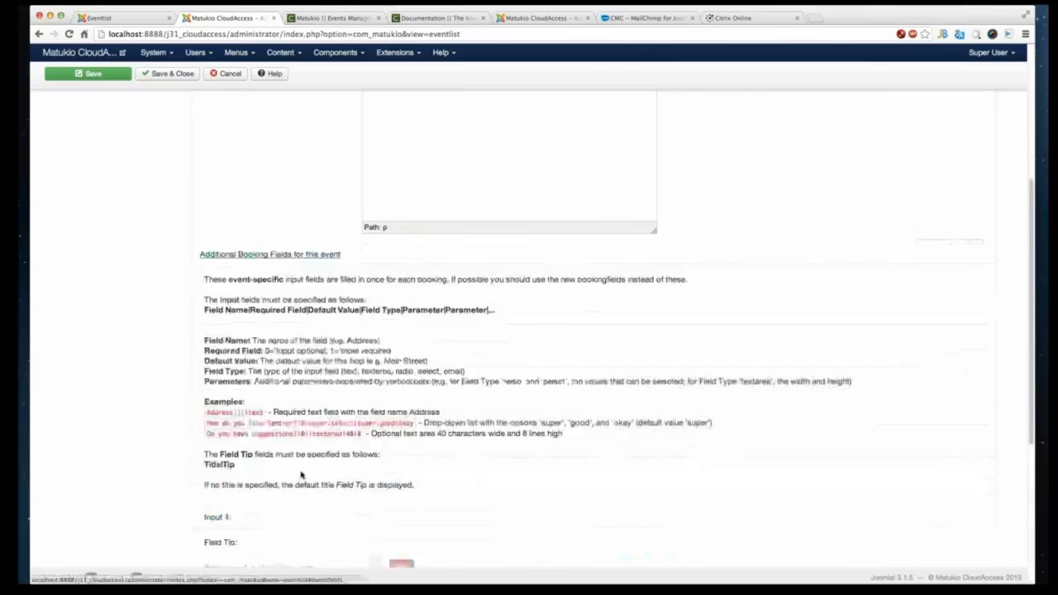
pyautogui.scroll(-10, 456, 411)
pyautogui.scroll(-3, 566, 463)
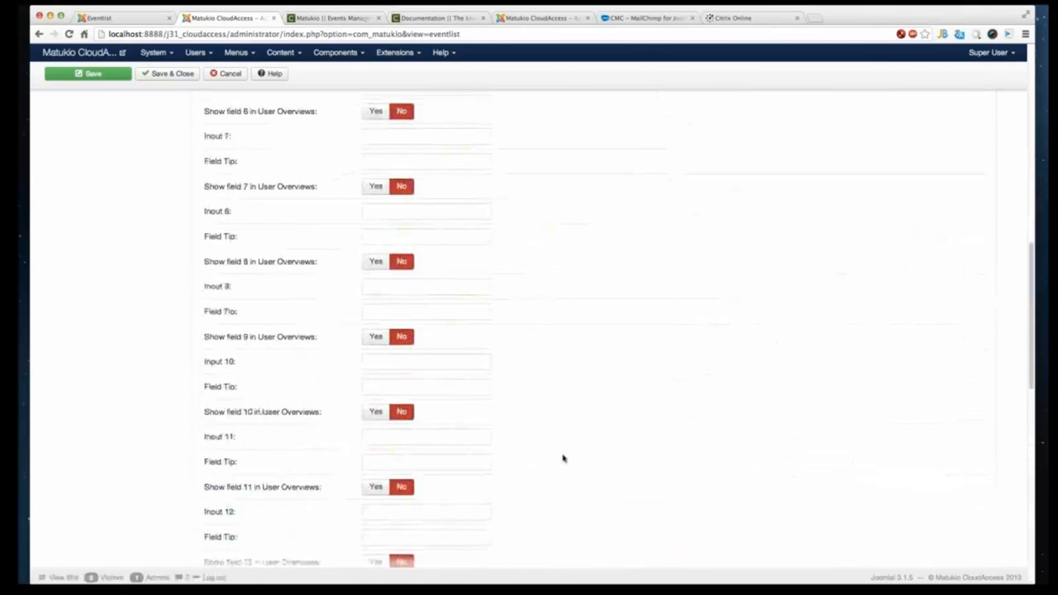
pyautogui.scroll(15, 570, 484)
# - Reopen the Basic Settings section and save and close the Munich event
pyautogui.click(263, 155)
pyautogui.click(264, 155)
pyautogui.click(355, 139)
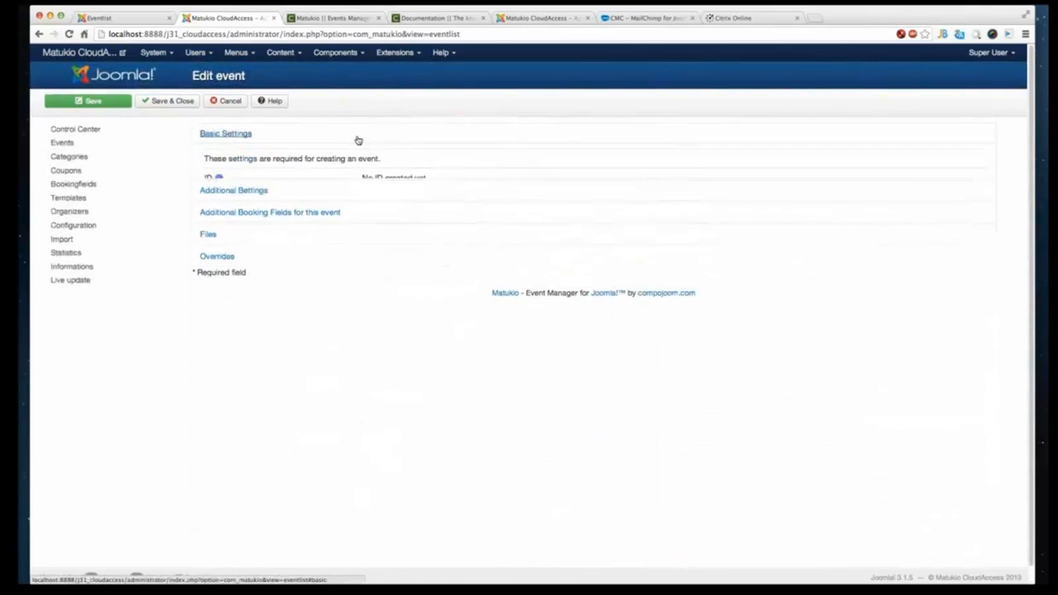
pyautogui.click(150, 100)
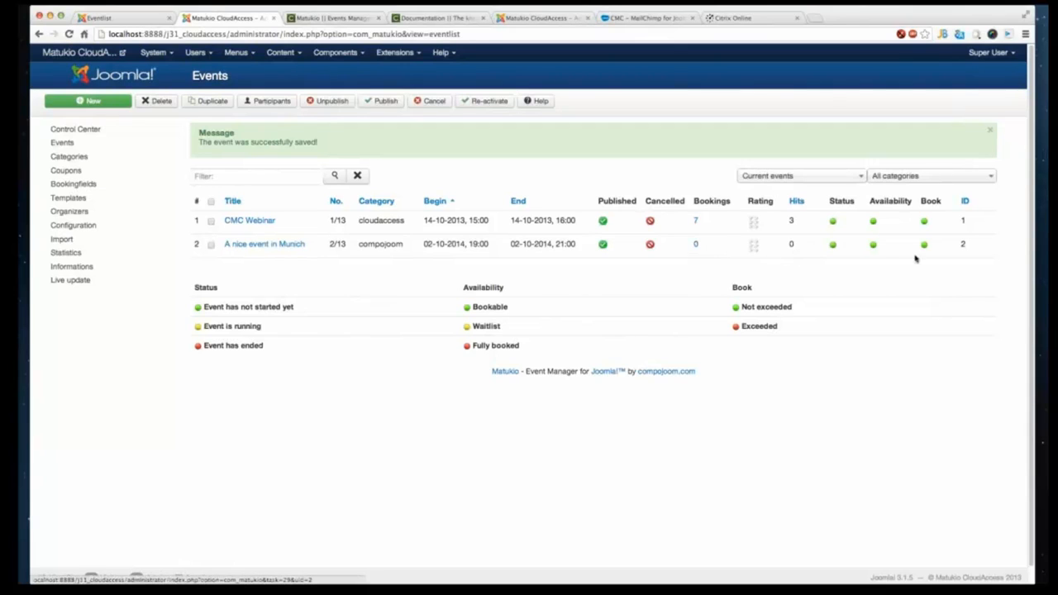
# - Switch to the frontend event list tab and reload it
pyautogui.click(136, 22)
pyautogui.rightClick(82, 189)
pyautogui.click(95, 215)
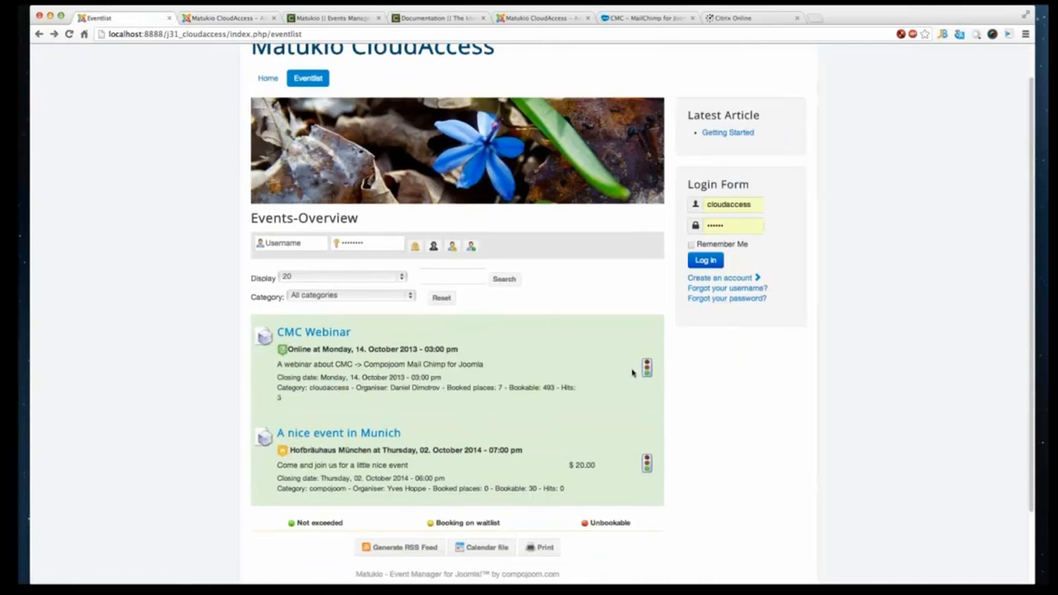
pyautogui.scroll(-2, 632, 363)
pyautogui.scroll(2, 622, 362)
# - Log in on the frontend login form with the user's username and password
pyautogui.click(733, 212)
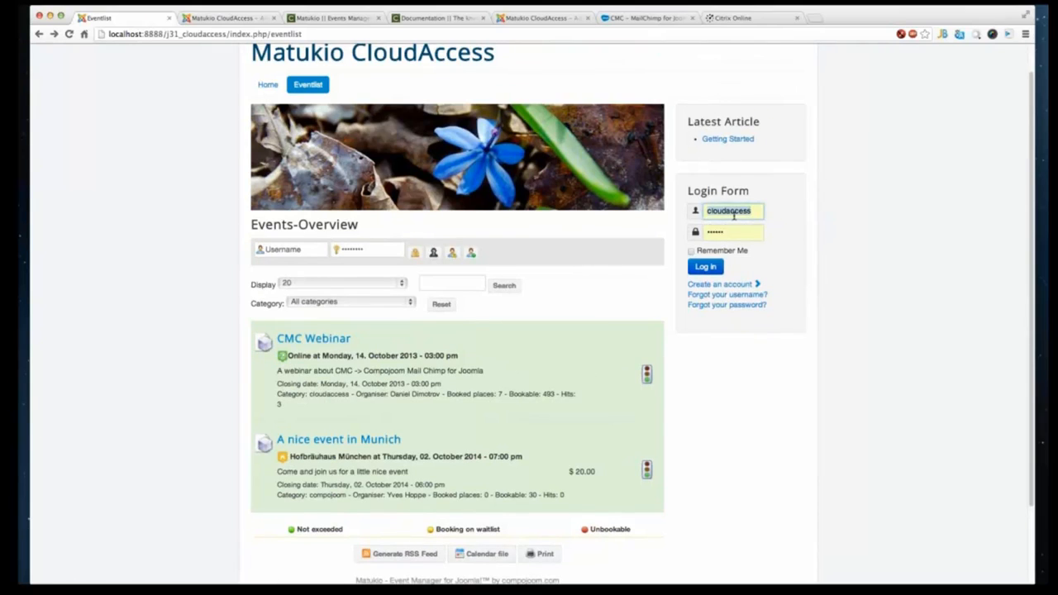
pyautogui.write('yves')
pyautogui.press('Tab')
pyautogui.write('•••')
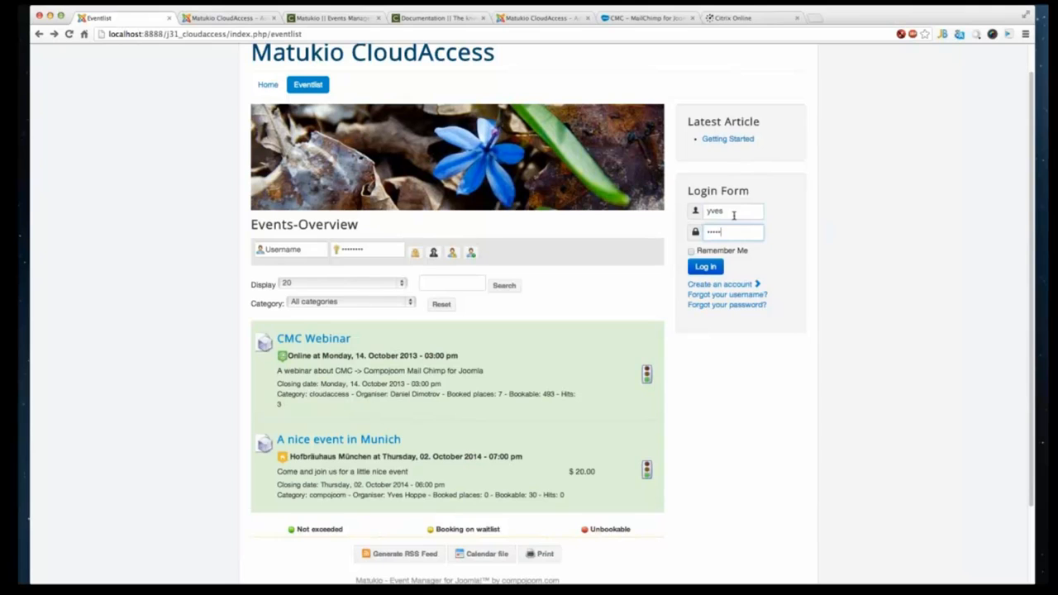
pyautogui.write('•••')
pyautogui.press('Return')
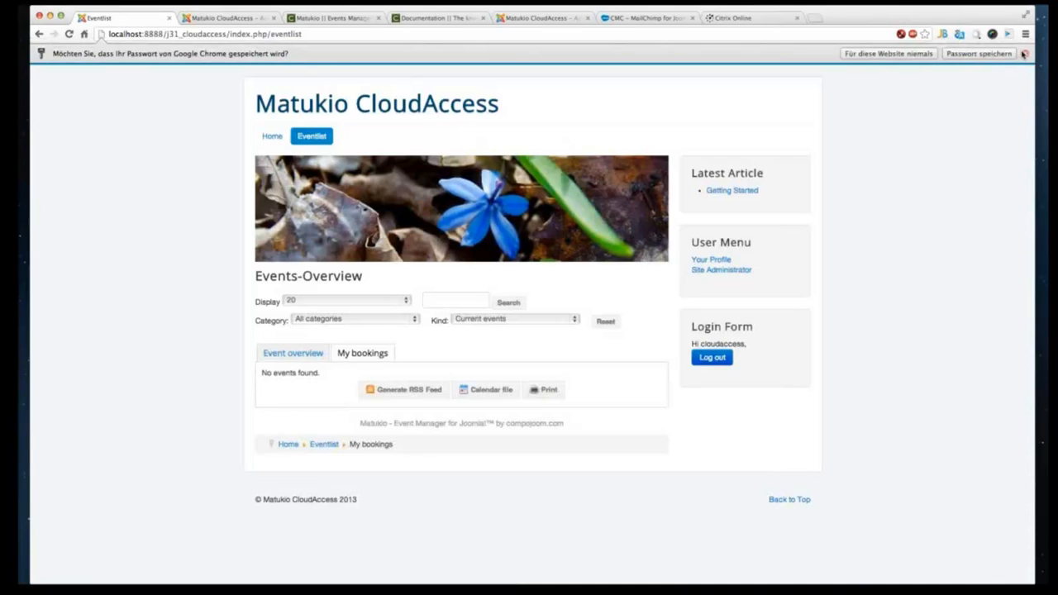
# - Dismiss the password-save prompt and open the Munich event's detail page
pyautogui.click(1024, 53)
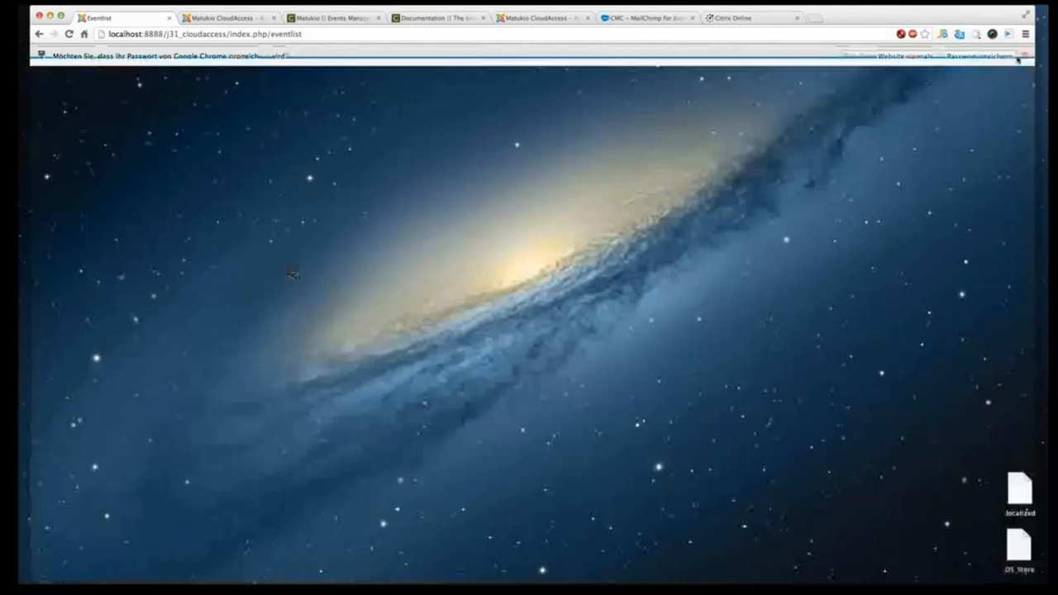
pyautogui.click(295, 335)
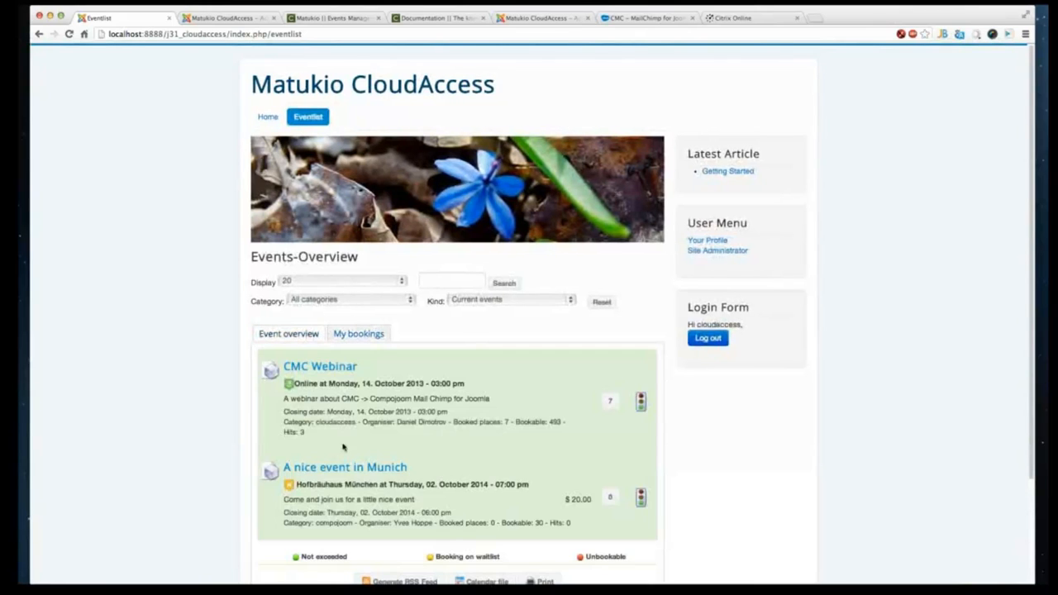
pyautogui.scroll(-3, 298, 450)
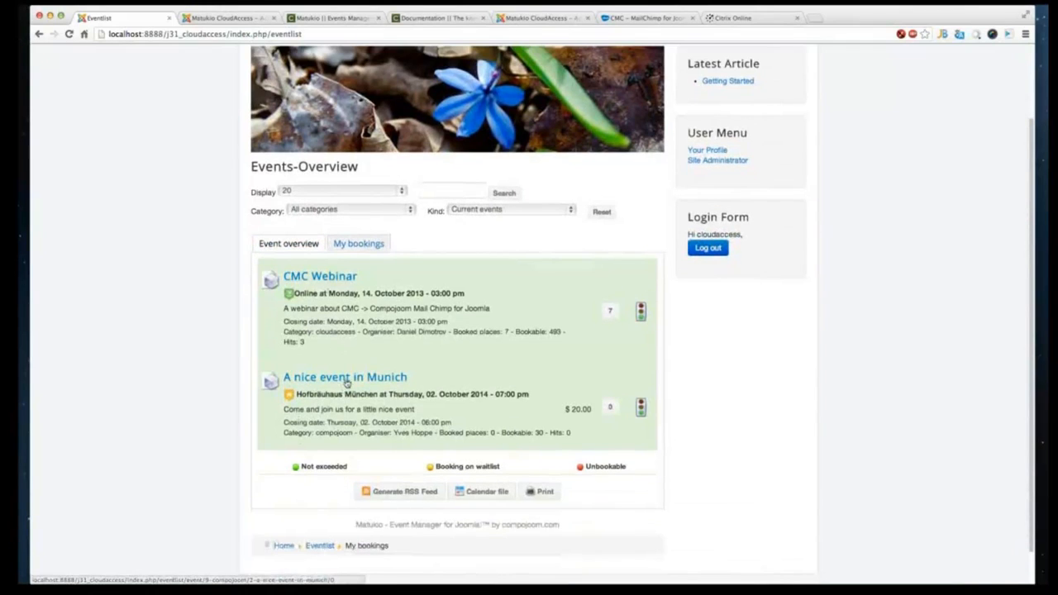
pyautogui.click(346, 380)
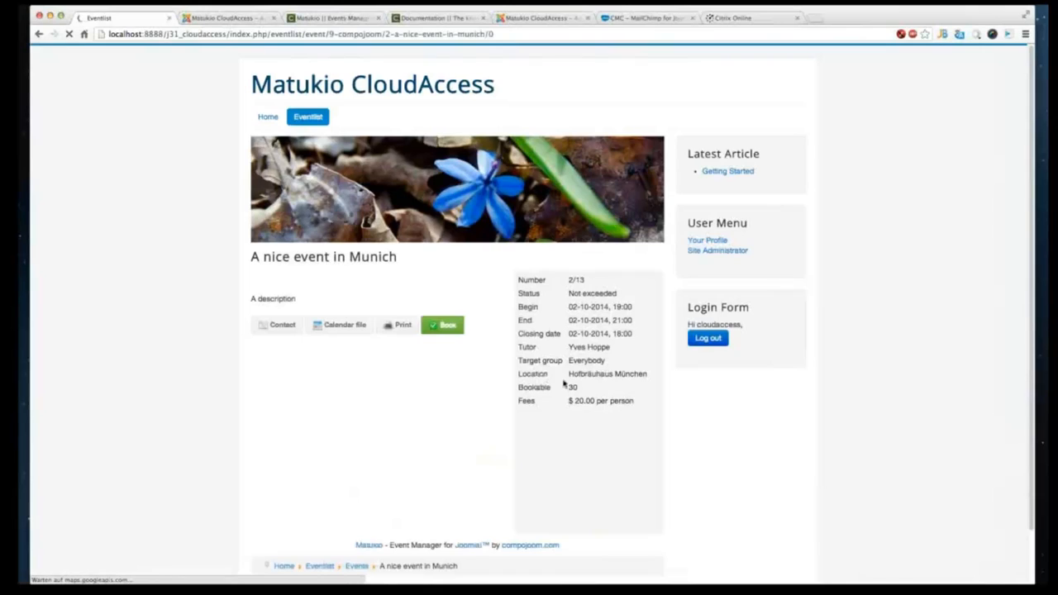
pyautogui.scroll(-2, 427, 295)
pyautogui.click(441, 266)
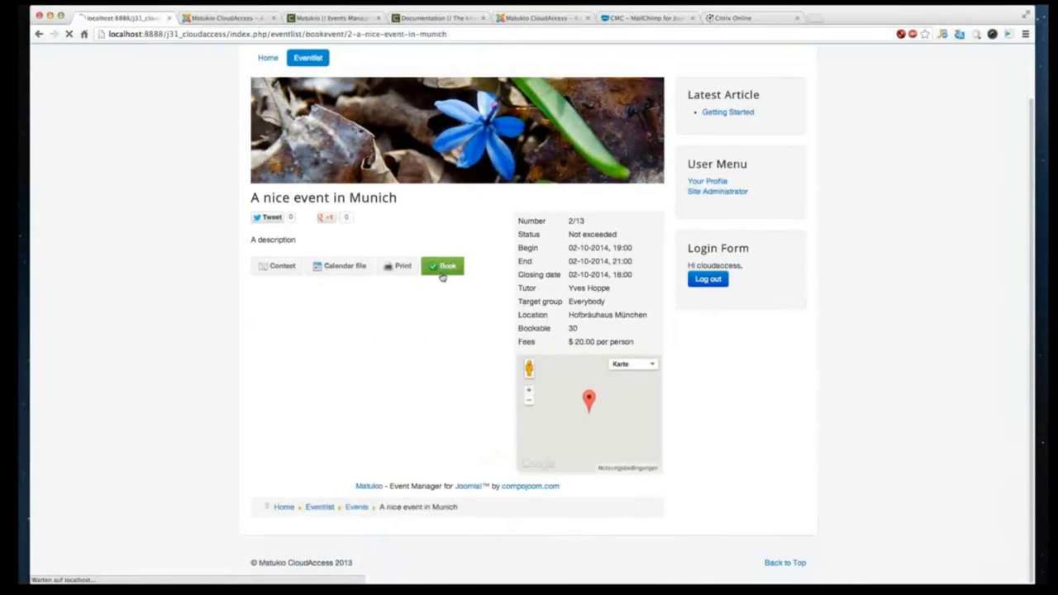
pyautogui.rightClick(213, 211)
pyautogui.click(230, 211)
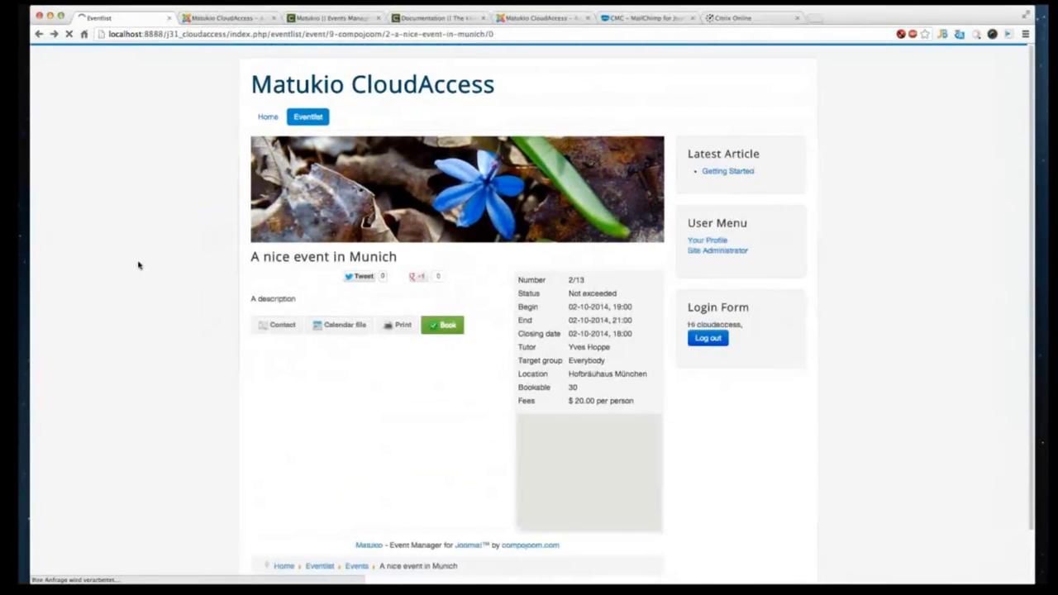
# - Reload the Munich event page and view its location map enlarged, then close it
pyautogui.rightClick(126, 248)
pyautogui.click(127, 228)
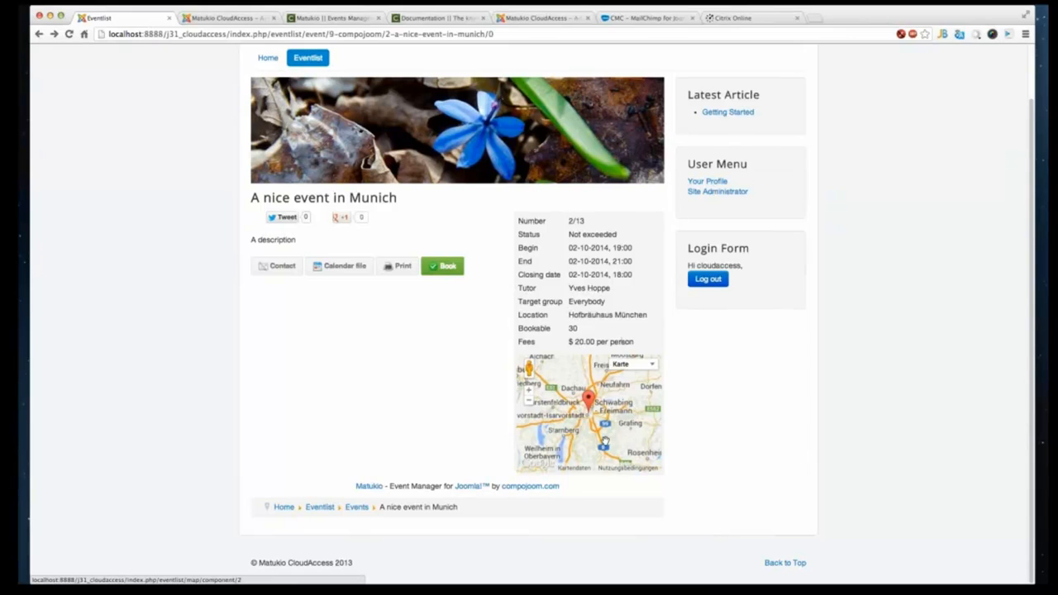
pyautogui.moveTo(640, 411); pyautogui.dragTo(625, 431)
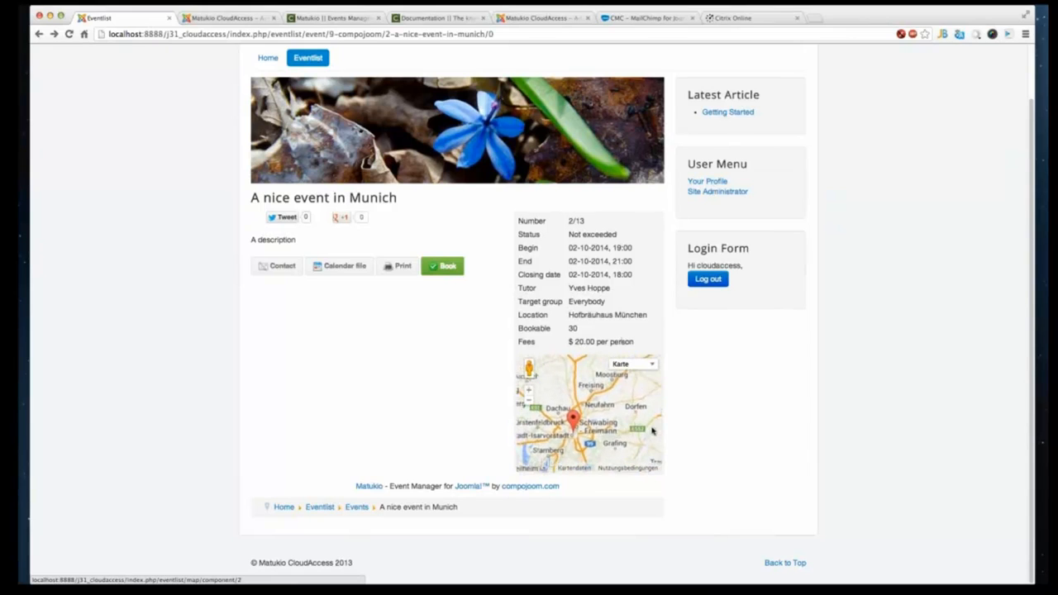
pyautogui.click(578, 417)
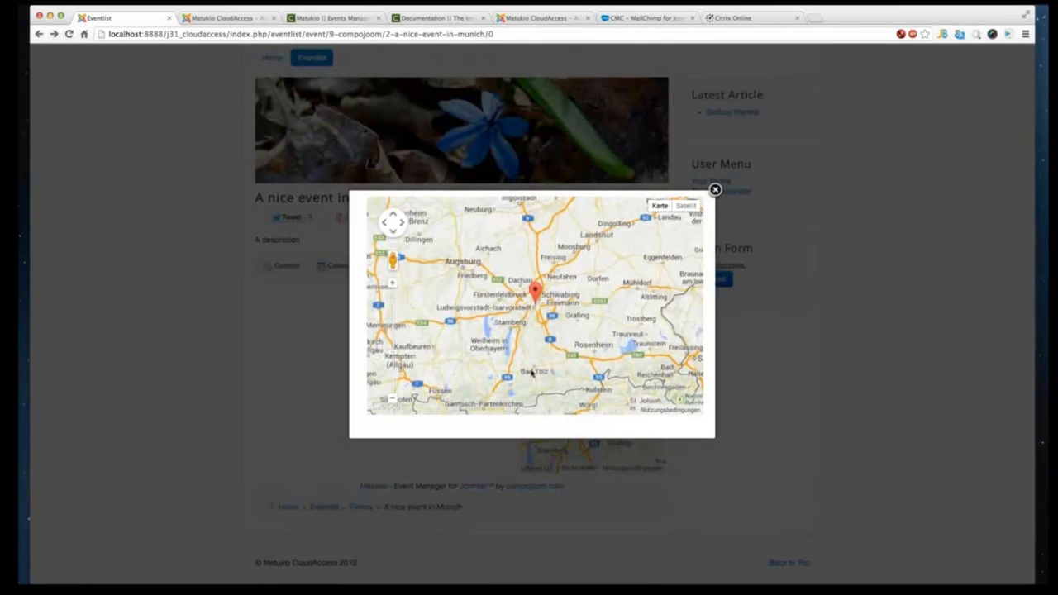
pyautogui.click(716, 190)
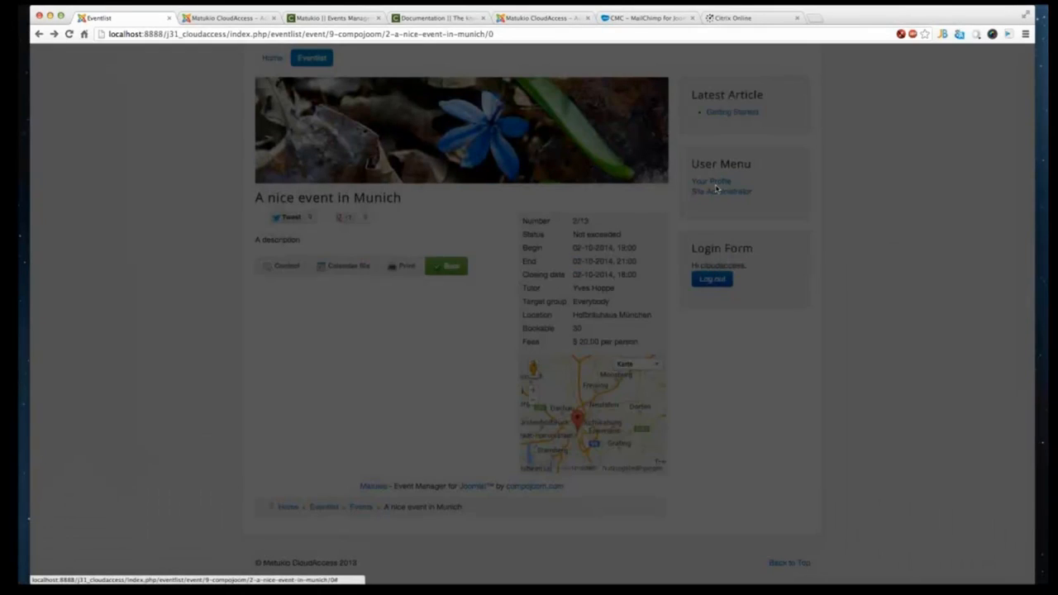
# - Go back to the event list and inspect the Munich event's map popup from its location icon
pyautogui.rightClick(88, 224)
pyautogui.click(97, 230)
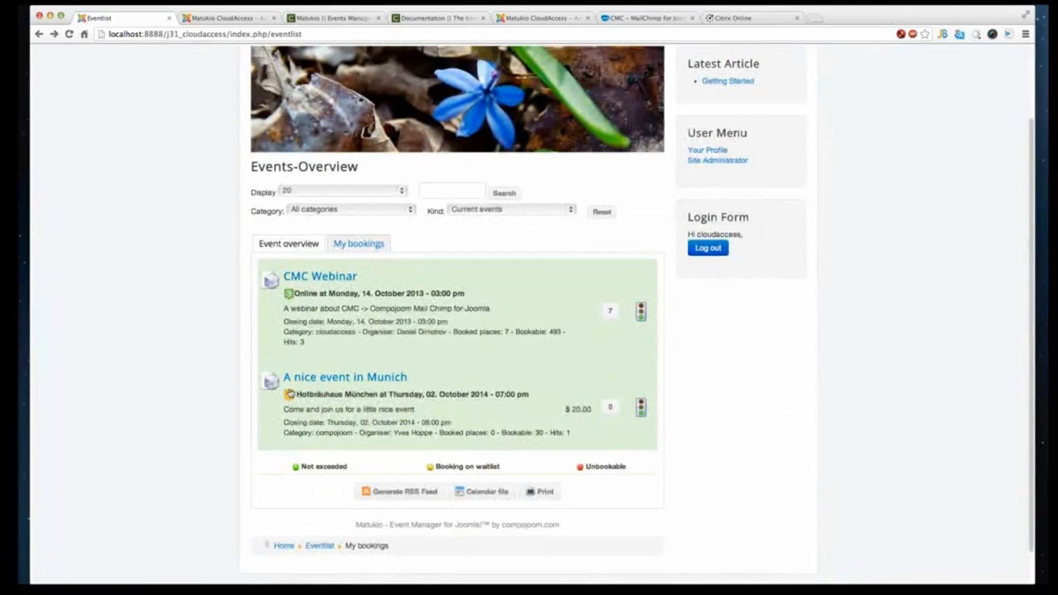
pyautogui.click(290, 394)
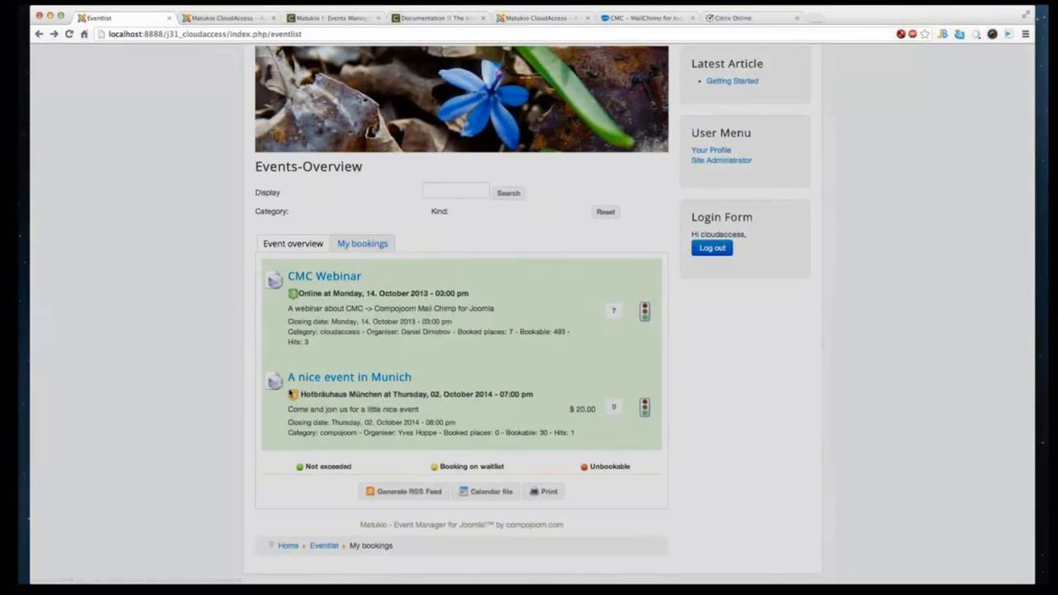
pyautogui.scroll(3, 524, 323)
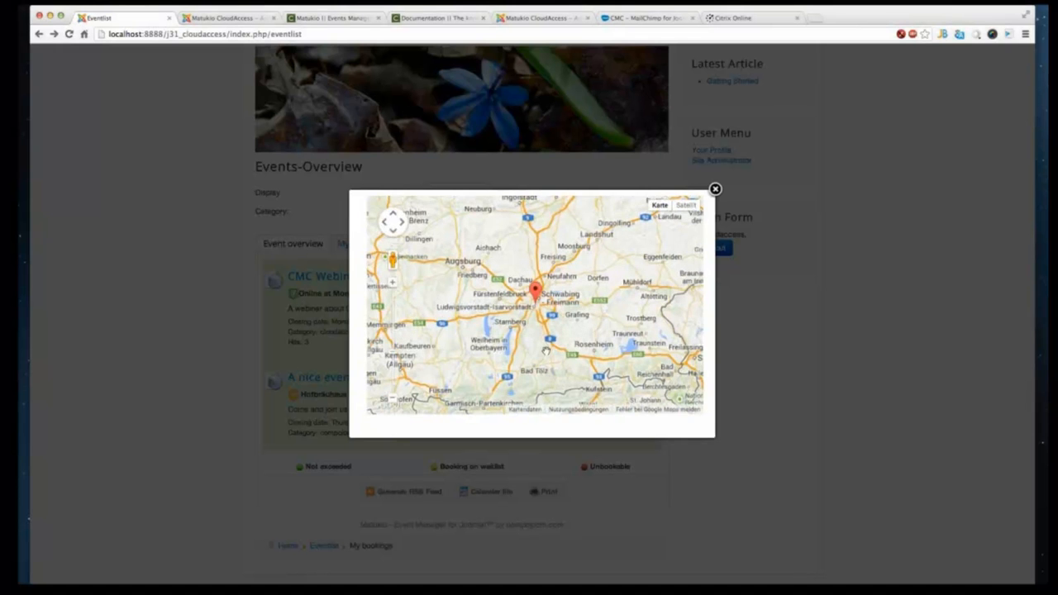
pyautogui.scroll(1, 524, 323)
pyautogui.moveTo(524, 227); pyautogui.dragTo(544, 406)
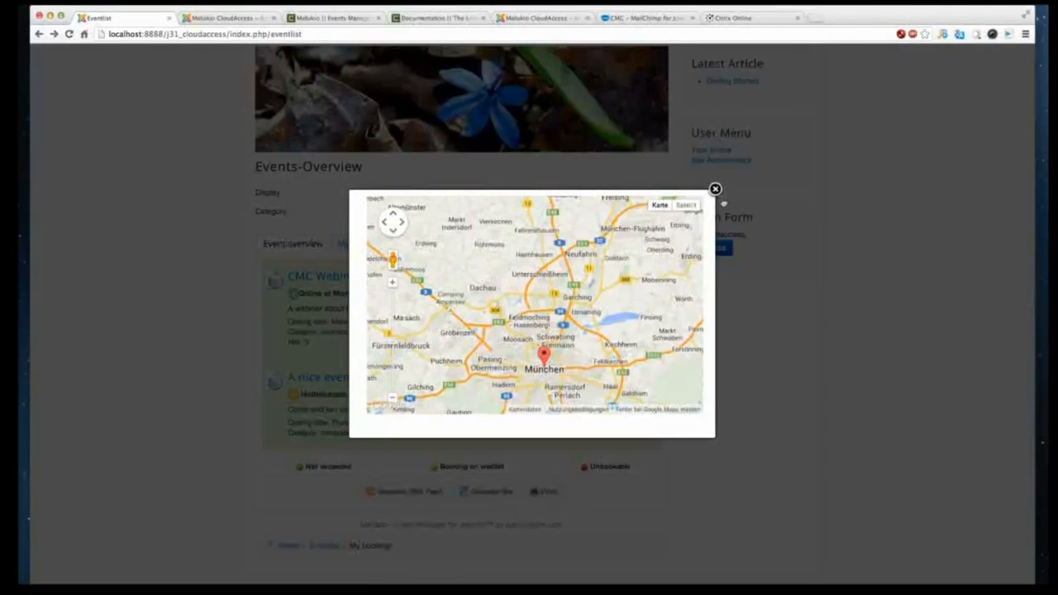
pyautogui.click(716, 189)
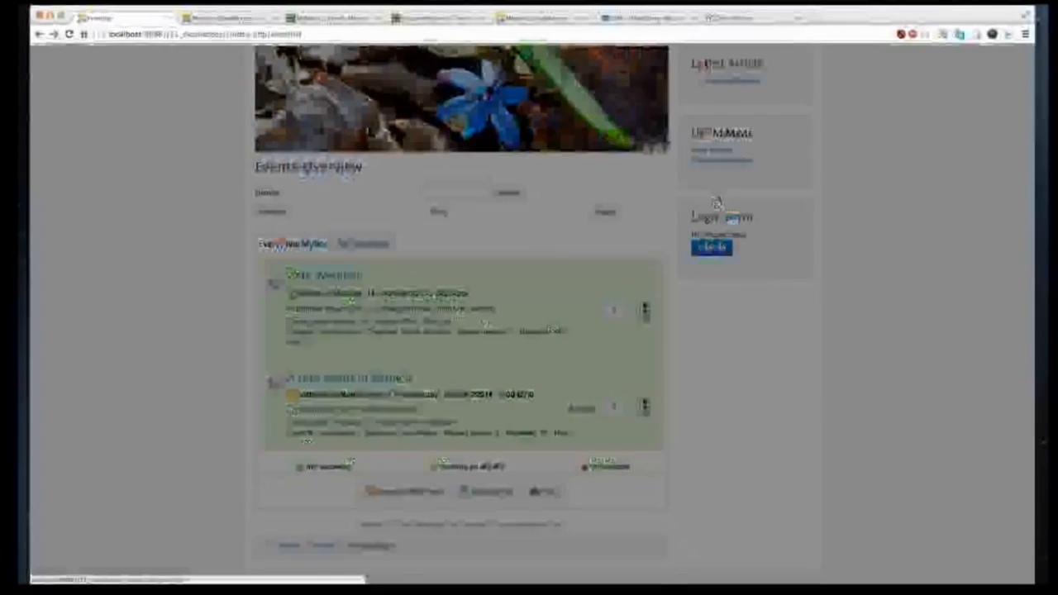
# - Open the Munich event and start its booking form
pyautogui.scroll(-1, 465, 448)
pyautogui.click(372, 340)
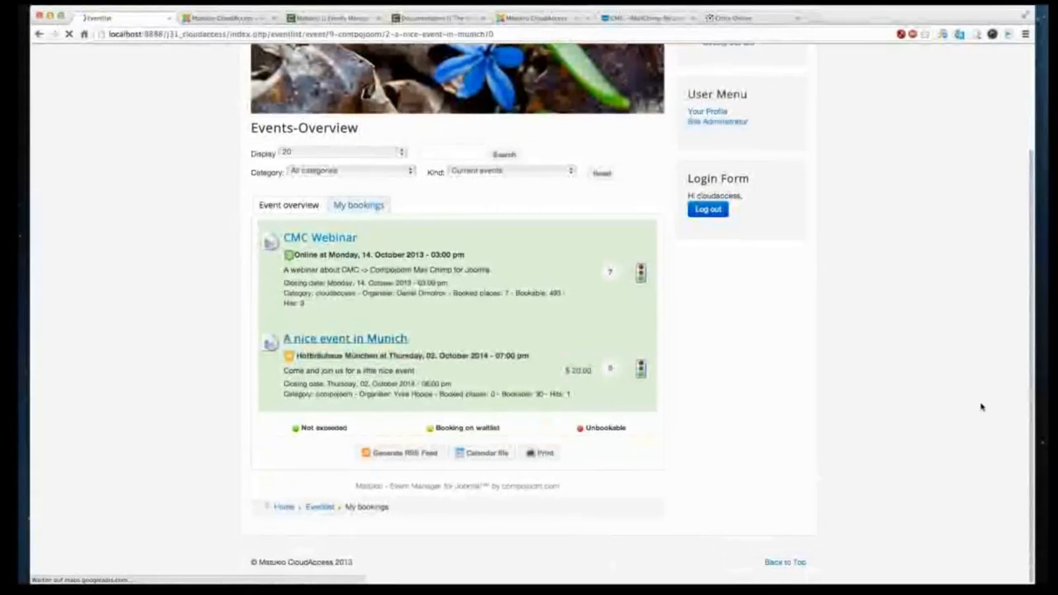
pyautogui.scroll(-1, 414, 444)
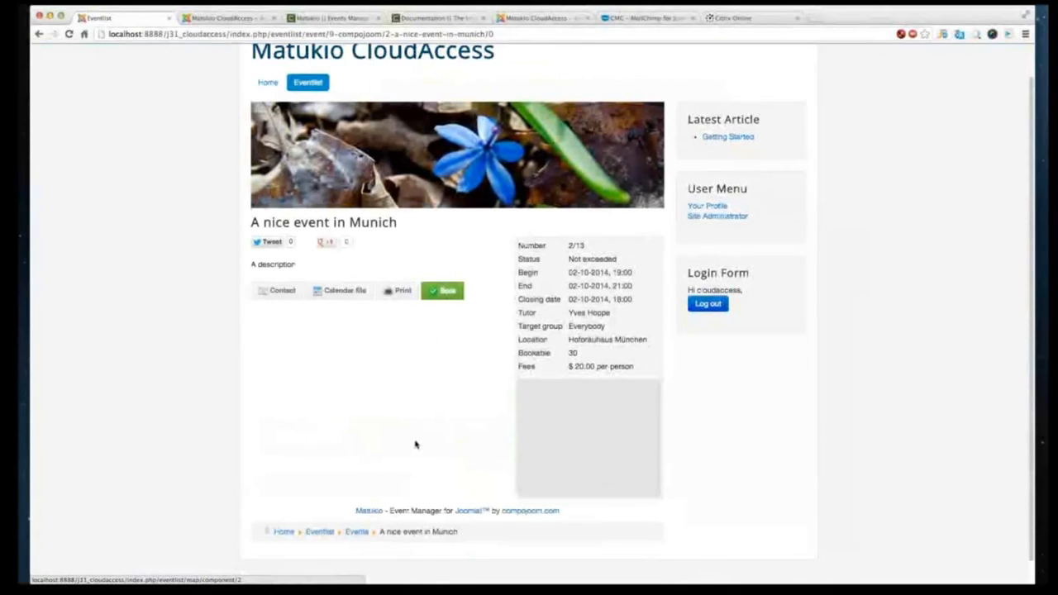
pyautogui.scroll(-1, 415, 445)
pyautogui.click(444, 264)
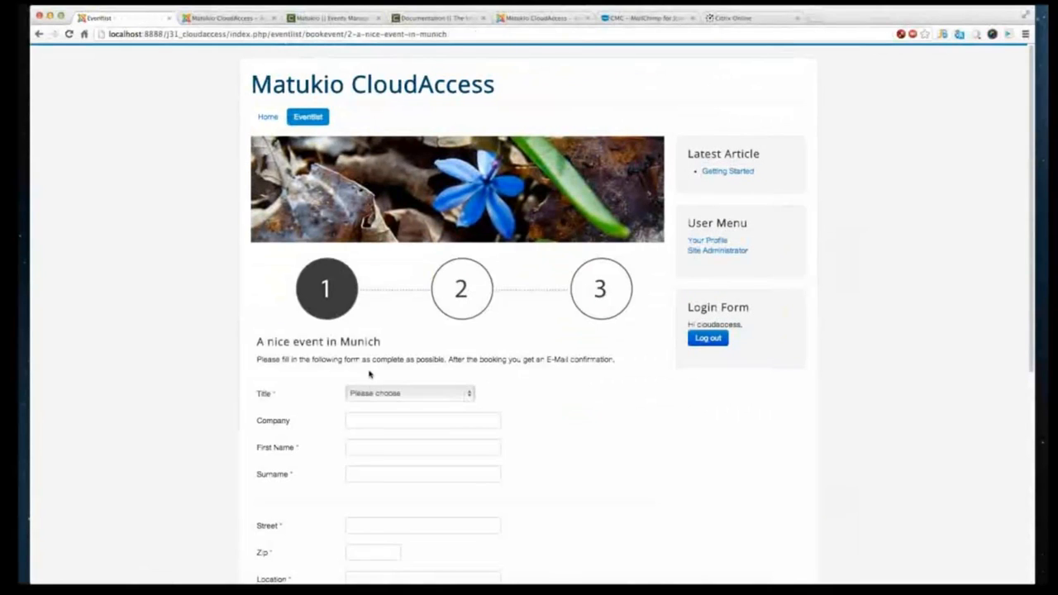
# - Fill the booking form's personal details with generated sample data and continue to the second booking step
pyautogui.scroll(-3, 371, 368)
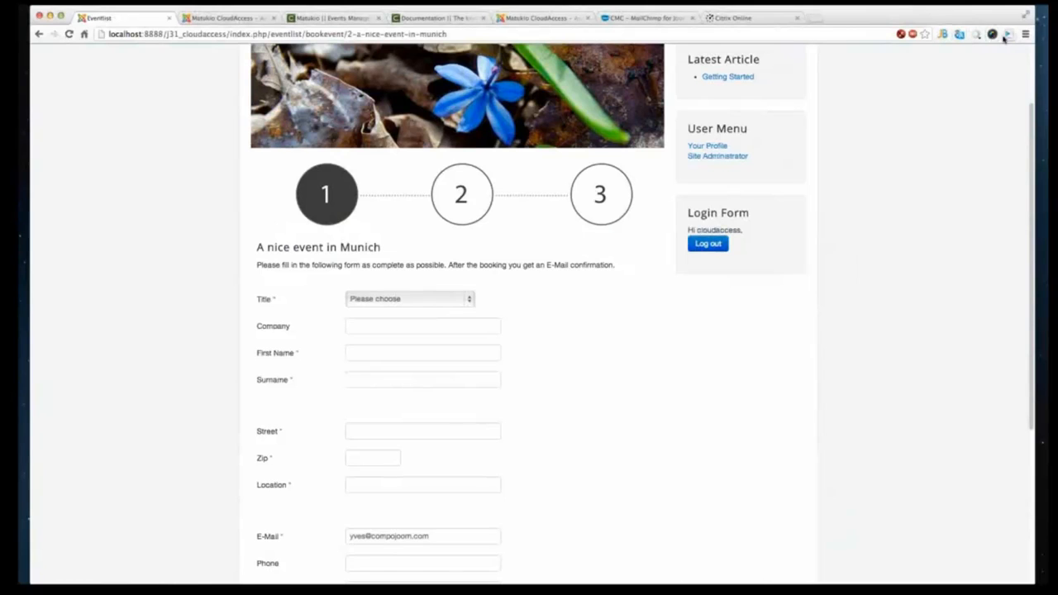
pyautogui.click(1008, 35)
pyautogui.scroll(-7, 513, 344)
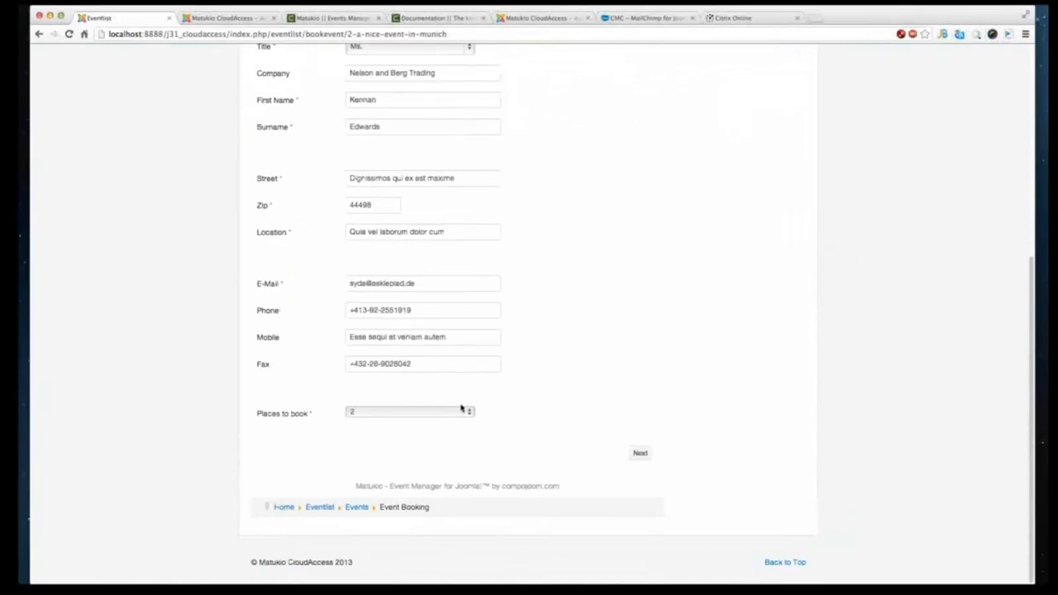
pyautogui.click(640, 492)
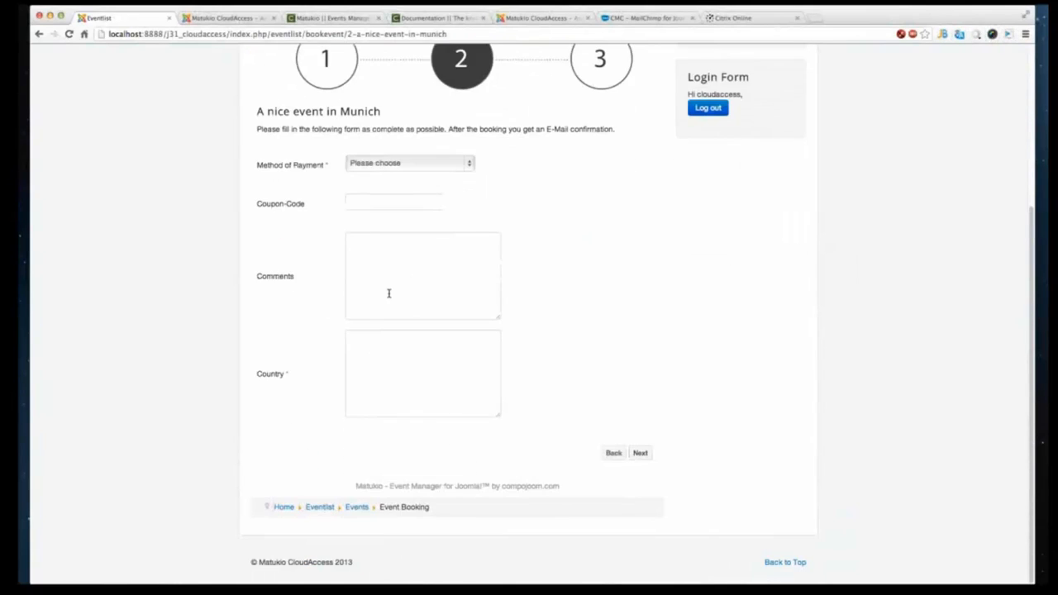
# - Choose Cash as the method of payment, enter germany as the country, and continue to the summary
pyautogui.click(409, 178)
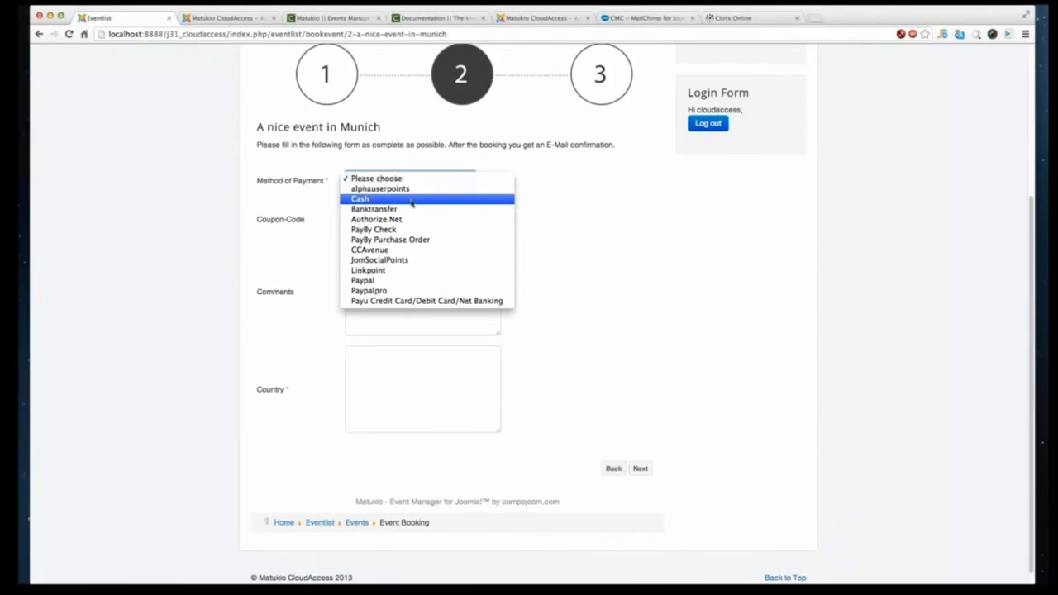
pyautogui.click(405, 200)
pyautogui.click(468, 367)
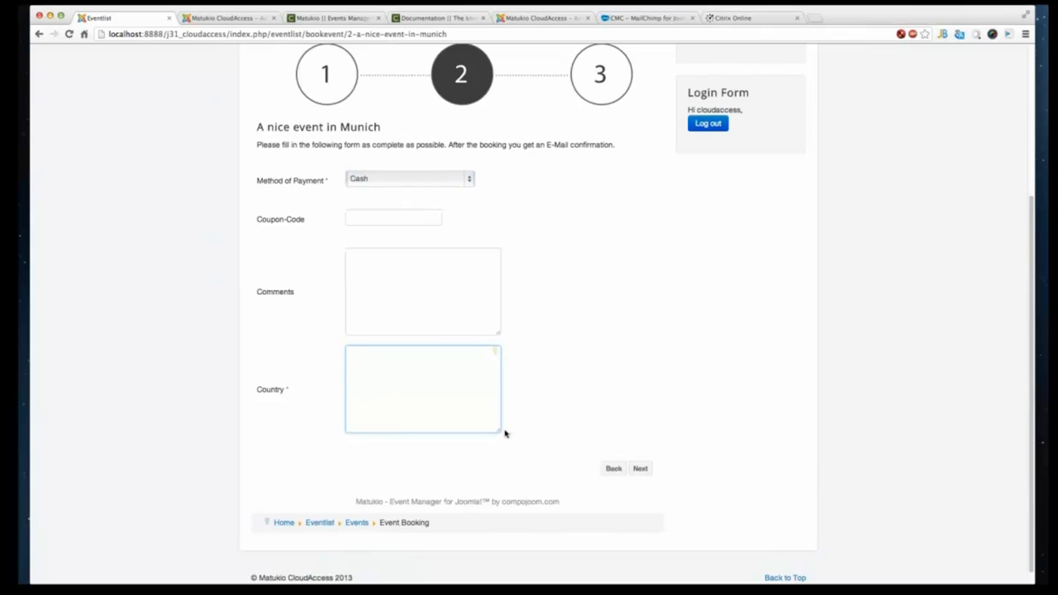
pyautogui.write('germany')
pyautogui.click(649, 469)
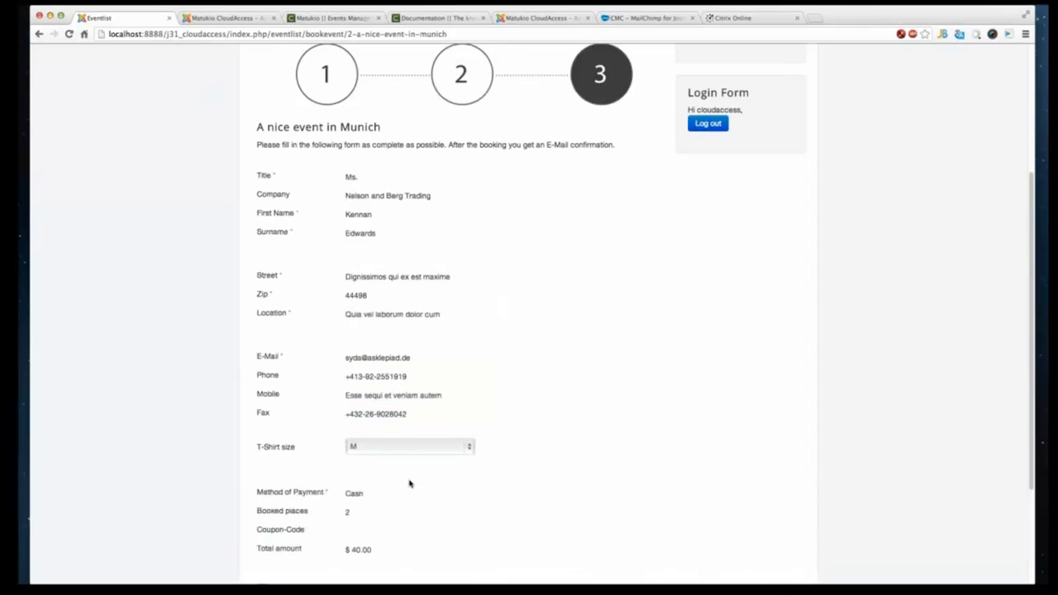
# - Accept the terms and conditions on the booking summary
pyautogui.scroll(-3, 391, 470)
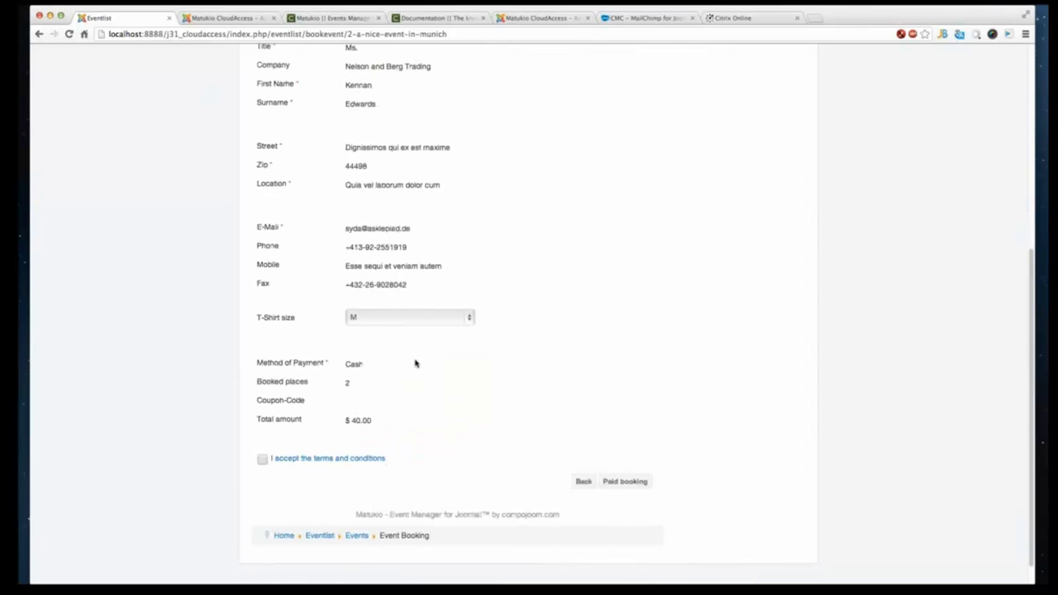
pyautogui.click(265, 460)
# - Examine the total amount on the booking summary
pyautogui.scroll(2, 429, 388)
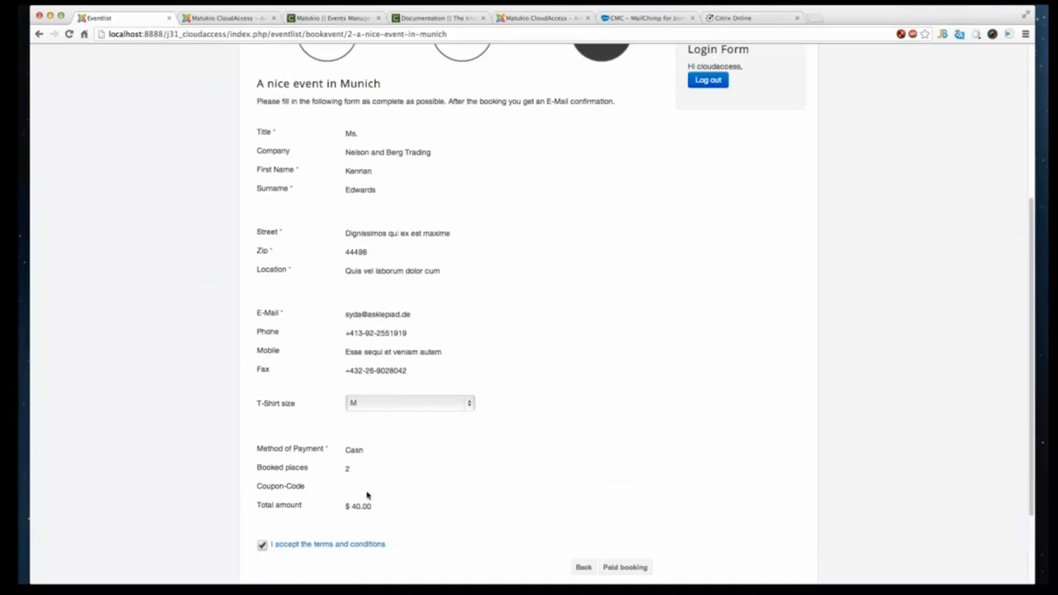
pyautogui.scroll(-2, 360, 475)
pyautogui.moveTo(350, 447); pyautogui.dragTo(245, 455)
pyautogui.click(245, 455)
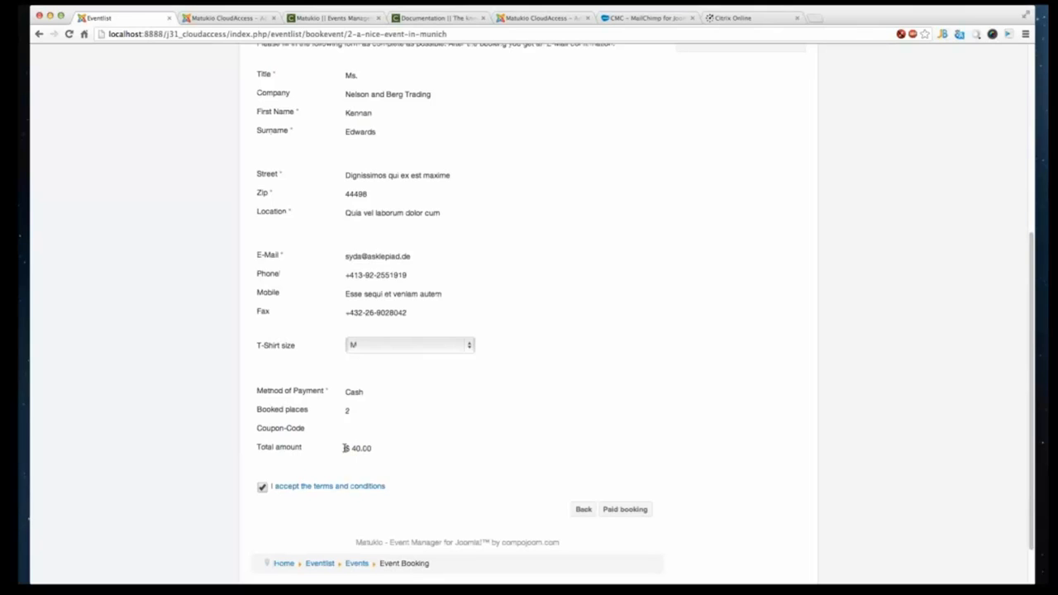
pyautogui.moveTo(346, 448); pyautogui.dragTo(367, 458)
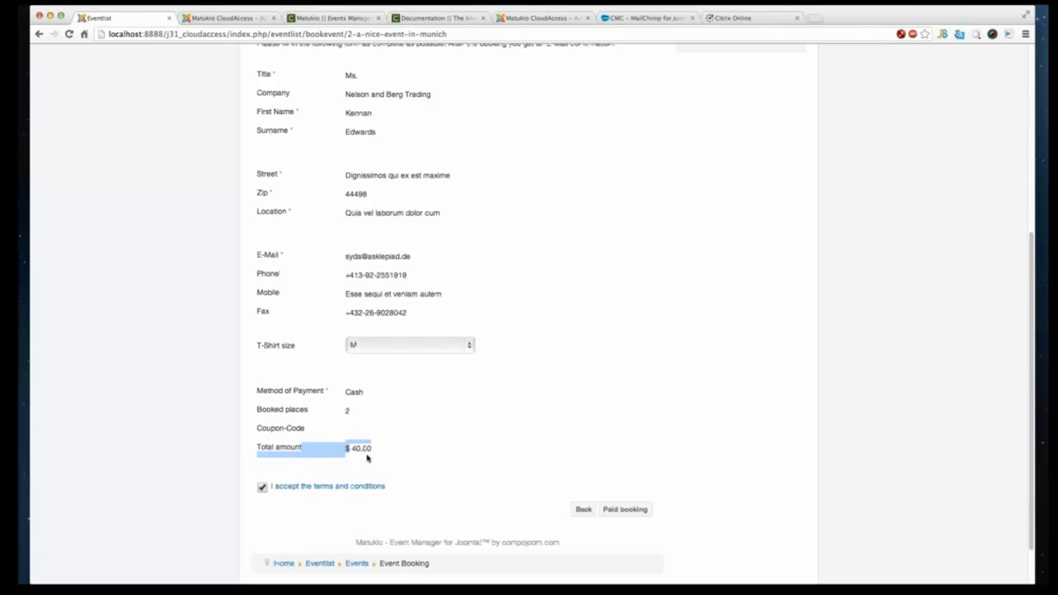
pyautogui.click(380, 453)
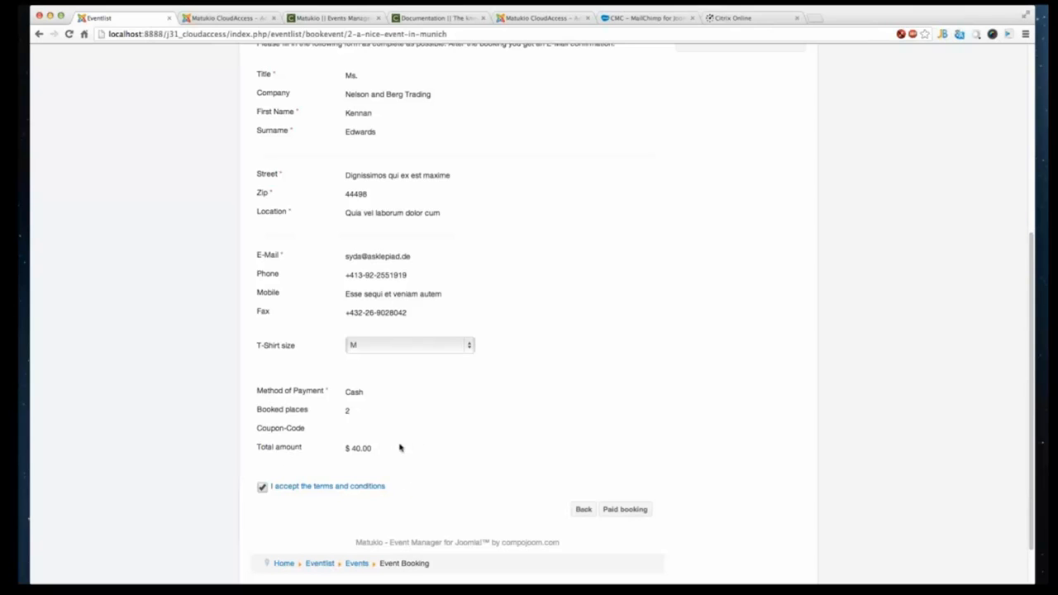
pyautogui.scroll(-2, 414, 430)
pyautogui.scroll(2, 414, 426)
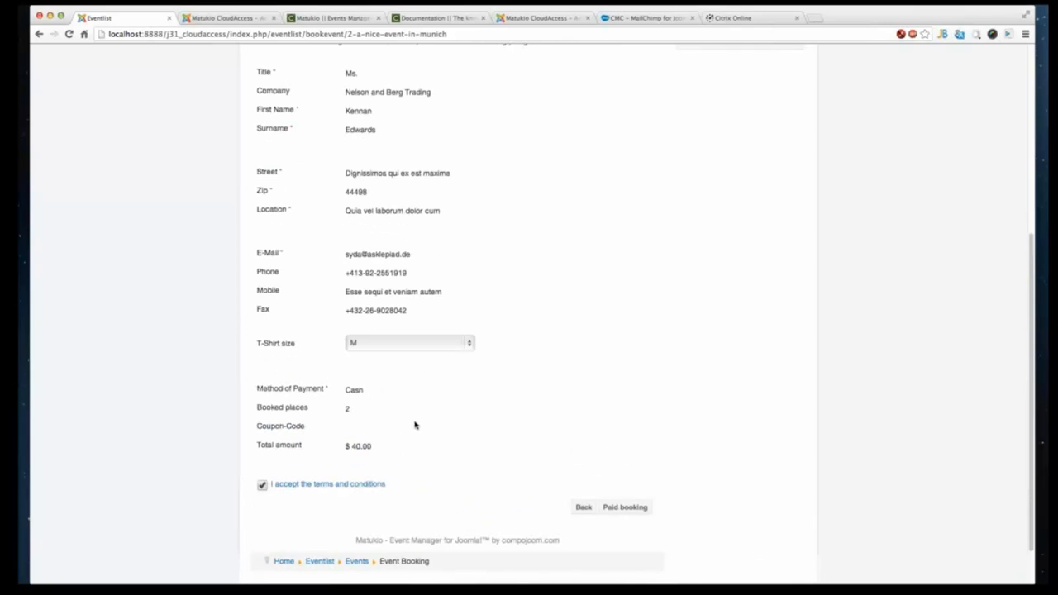
pyautogui.scroll(8, 415, 425)
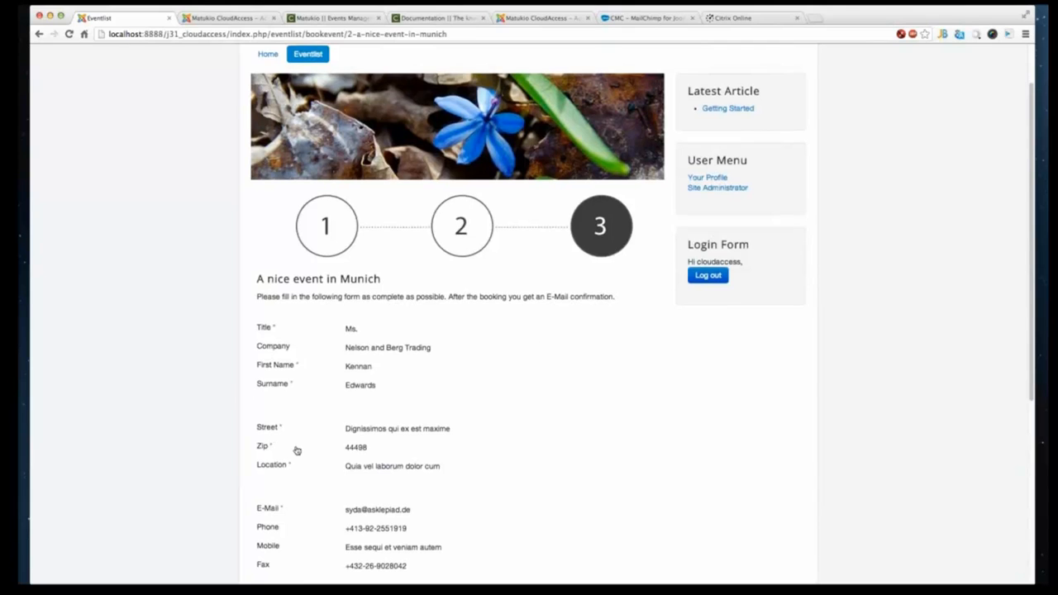
# - Go back to the payment step, browse the payment methods while keeping Cash, and return to the summary
pyautogui.scroll(-4, 297, 450)
pyautogui.scroll(-4, 311, 461)
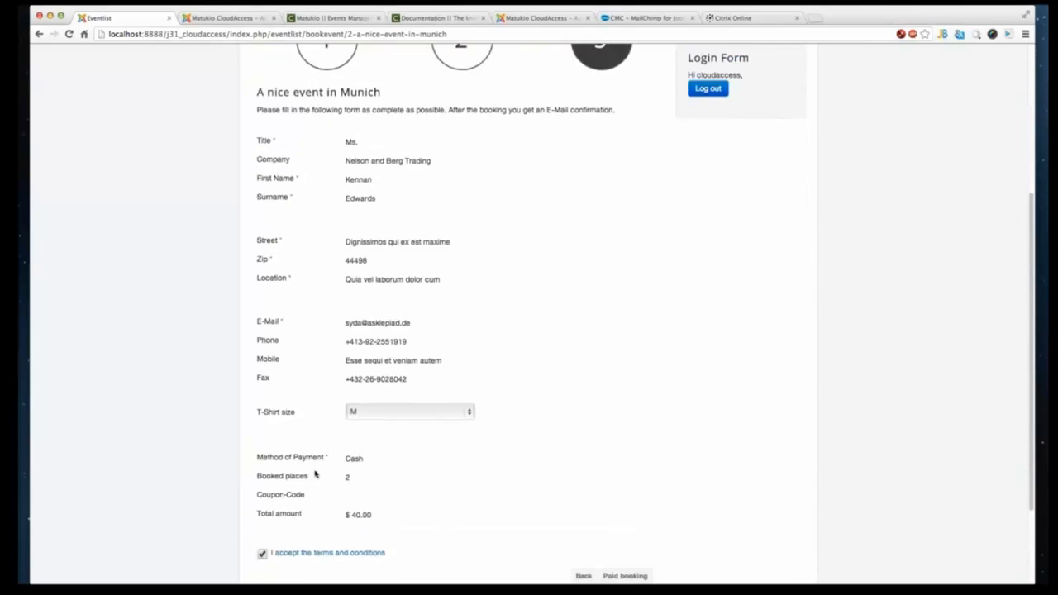
pyautogui.click(585, 493)
pyautogui.click(411, 170)
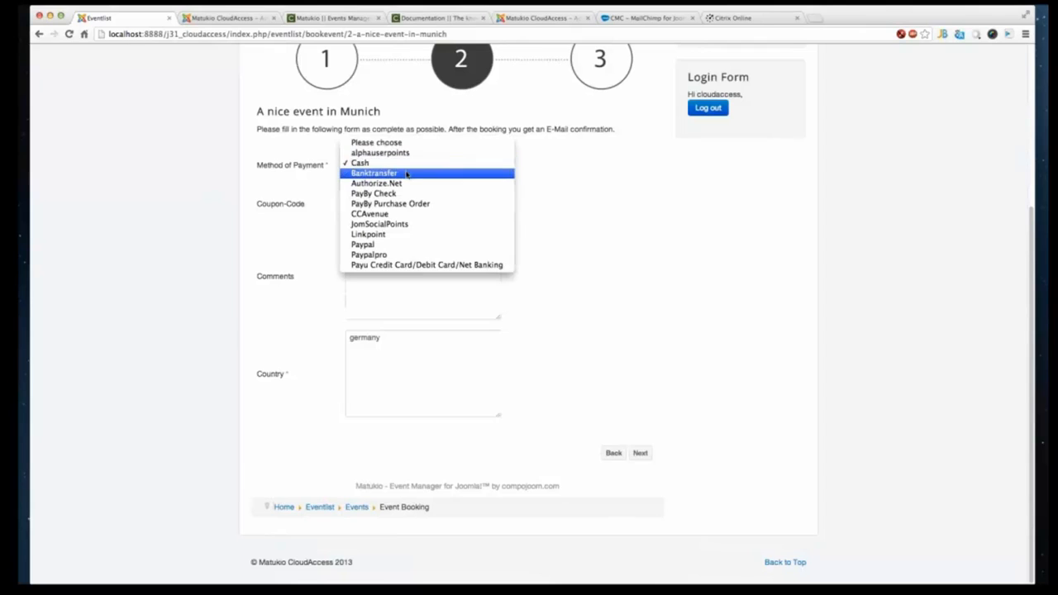
pyautogui.click(582, 251)
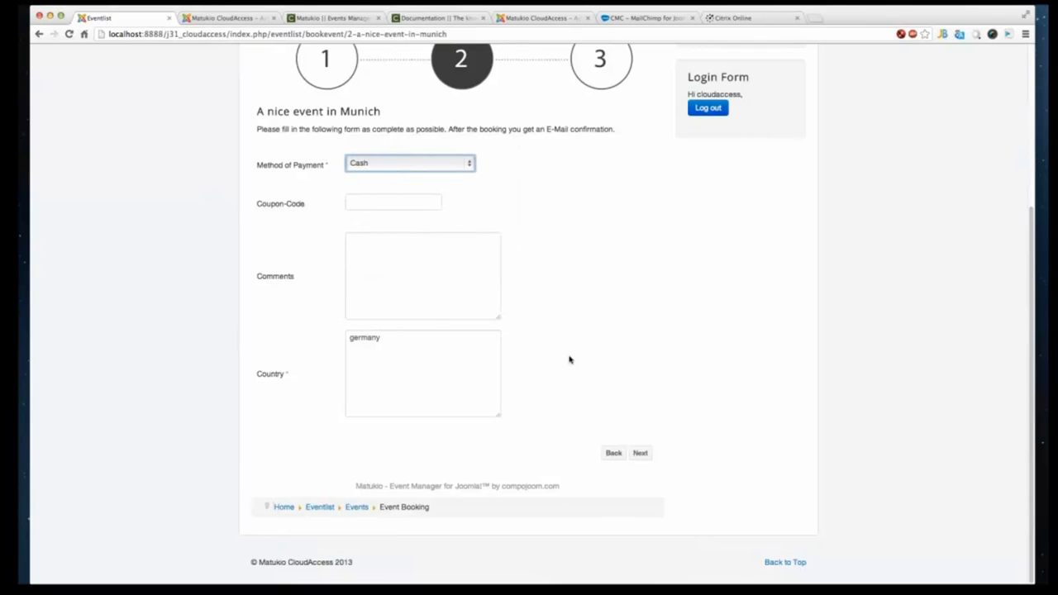
pyautogui.click(640, 453)
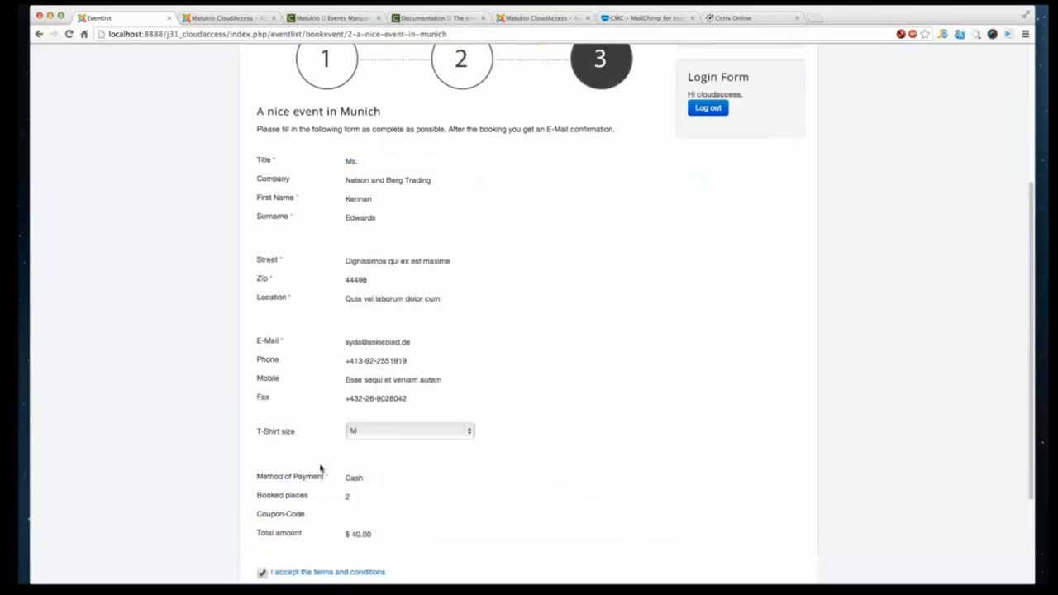
# - Review the booked places and total amount in the booking summary
pyautogui.scroll(-3, 321, 468)
pyautogui.moveTo(350, 441); pyautogui.dragTo(364, 443)
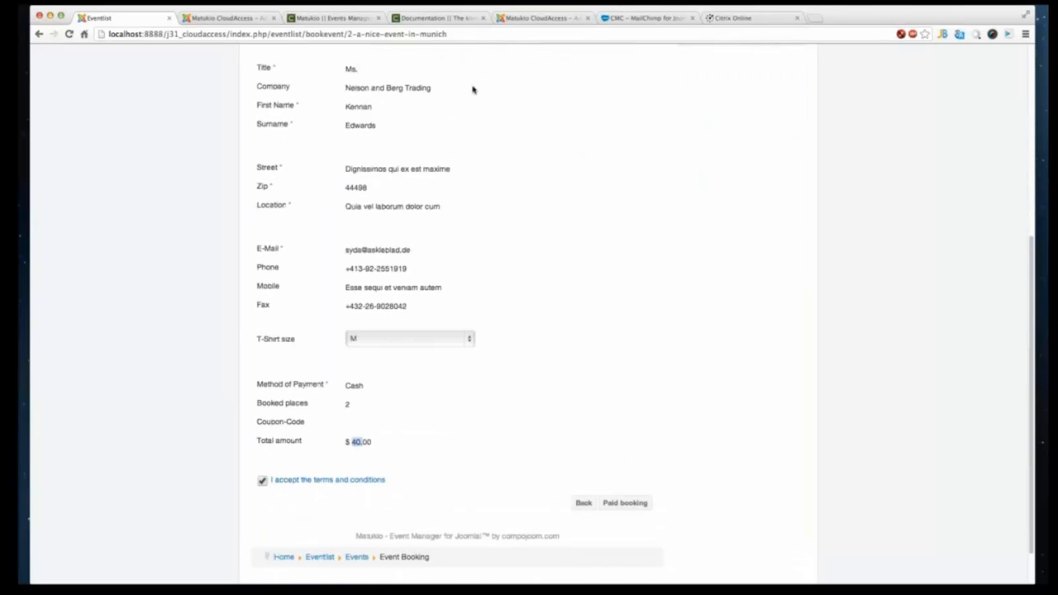
pyautogui.scroll(-2, 423, 196)
pyautogui.scroll(7, 420, 195)
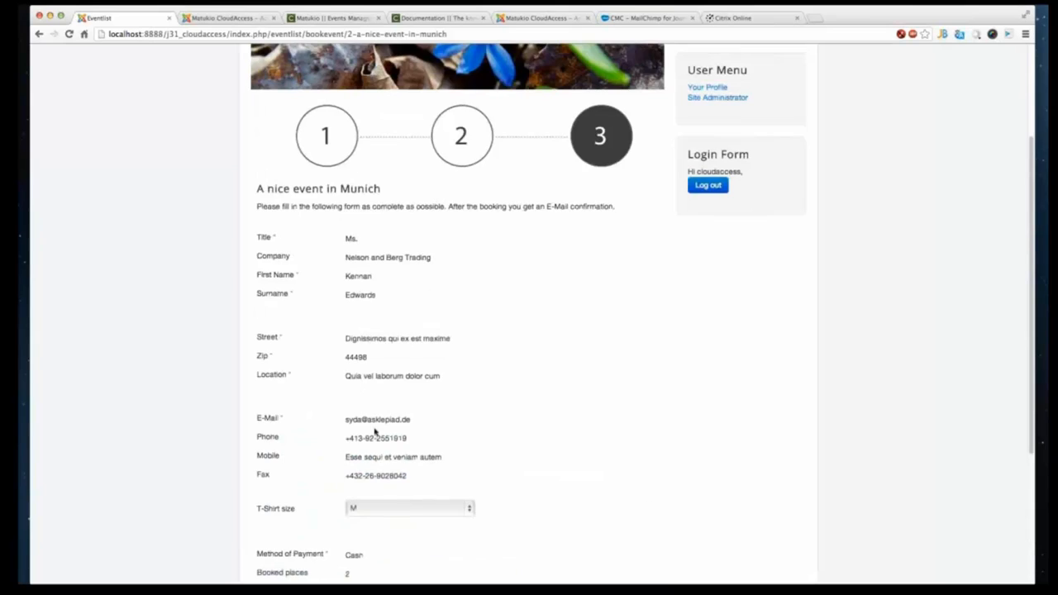
pyautogui.scroll(-3, 374, 427)
pyautogui.scroll(1, 406, 323)
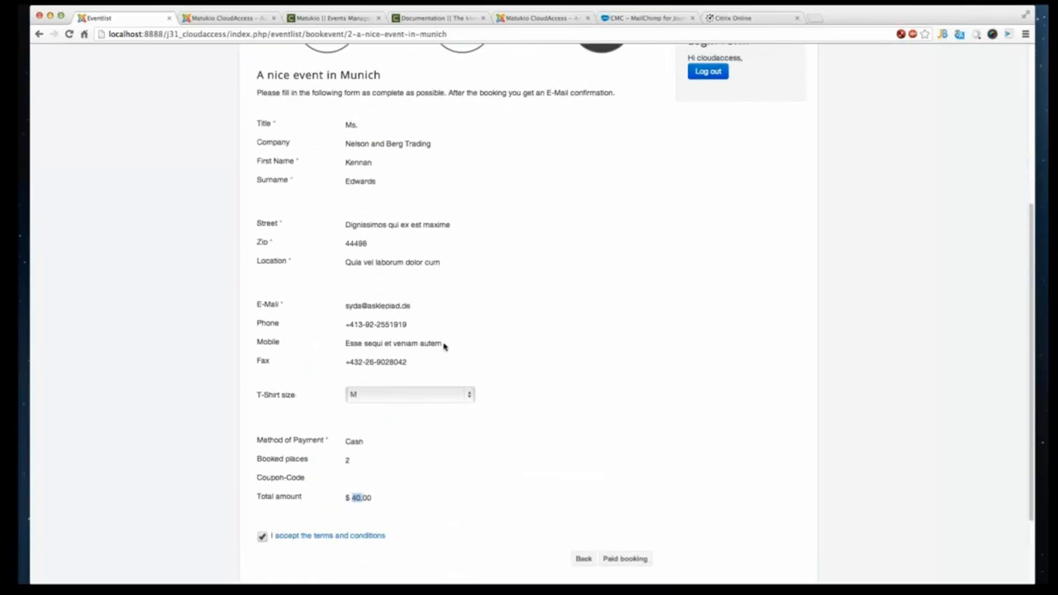
pyautogui.scroll(-1, 416, 378)
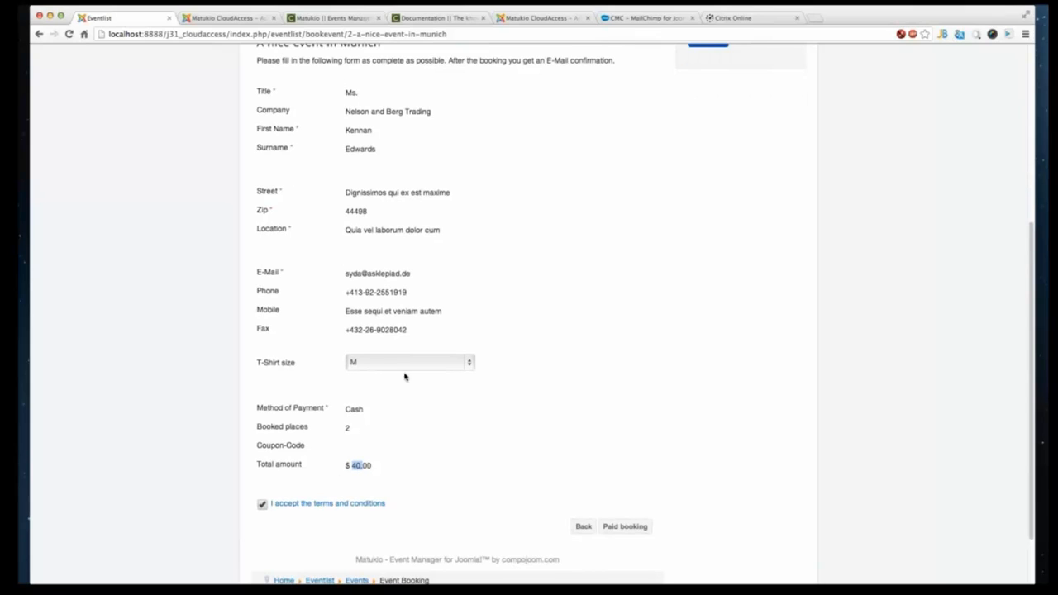
# - Open the terms and conditions popup from the summary and close it
pyautogui.moveTo(267, 427); pyautogui.dragTo(283, 428)
pyautogui.click(303, 503)
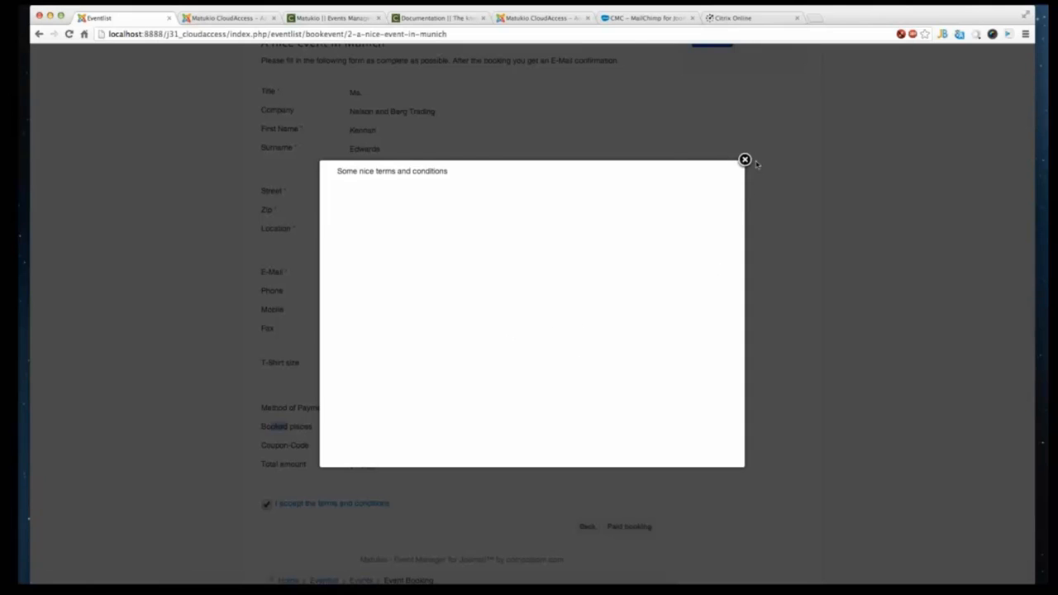
pyautogui.click(745, 160)
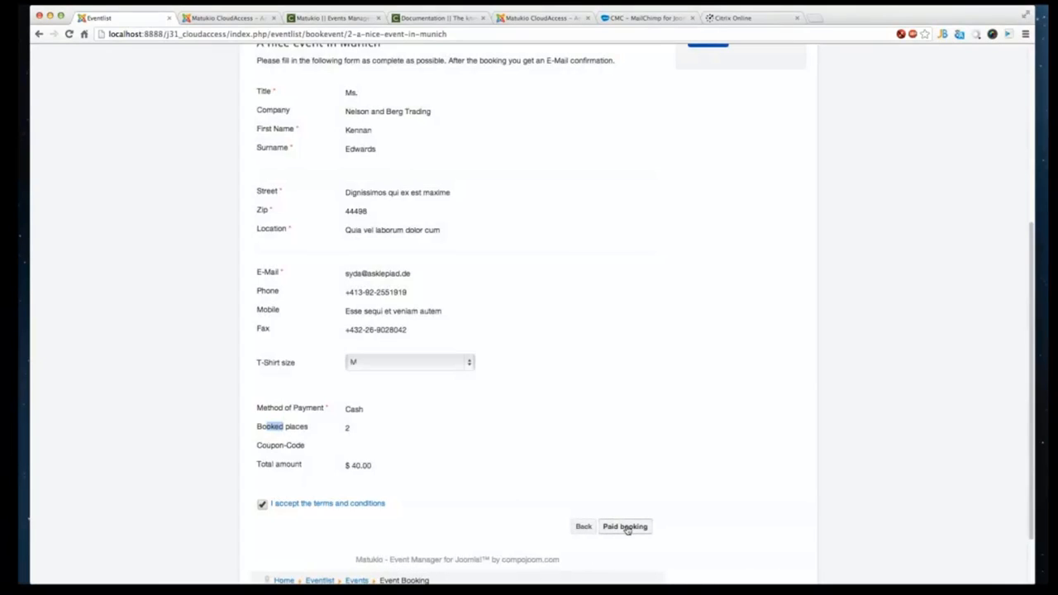
# - Submit the paid booking and continue from the confirmation to the booked event's page
pyautogui.click(625, 526)
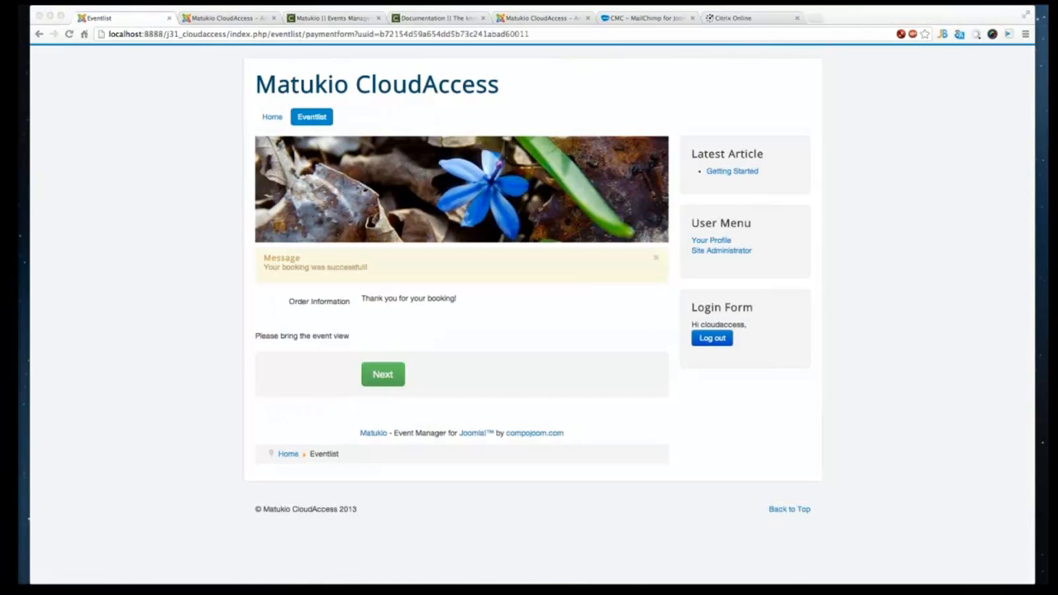
pyautogui.click(335, 382)
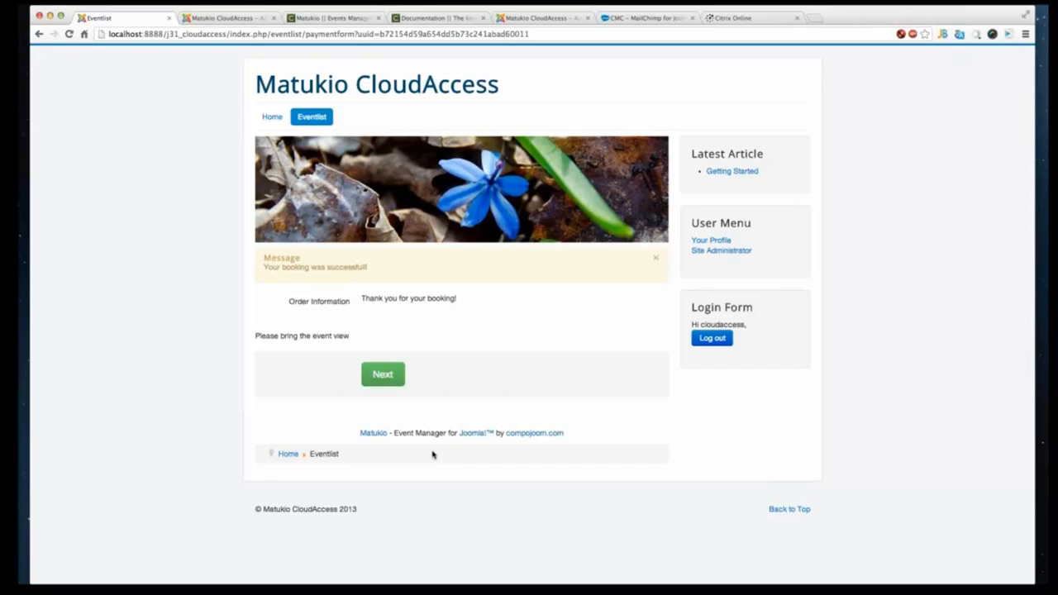
pyautogui.click(385, 381)
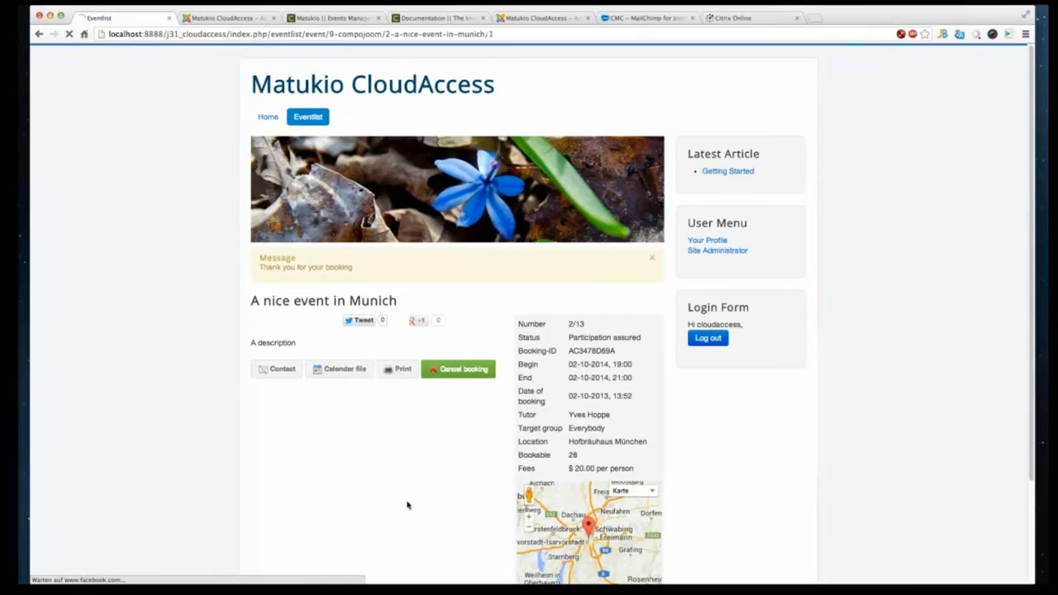
# - Review the booked Munich event's page, then return to the event list
pyautogui.scroll(-1, 444, 456)
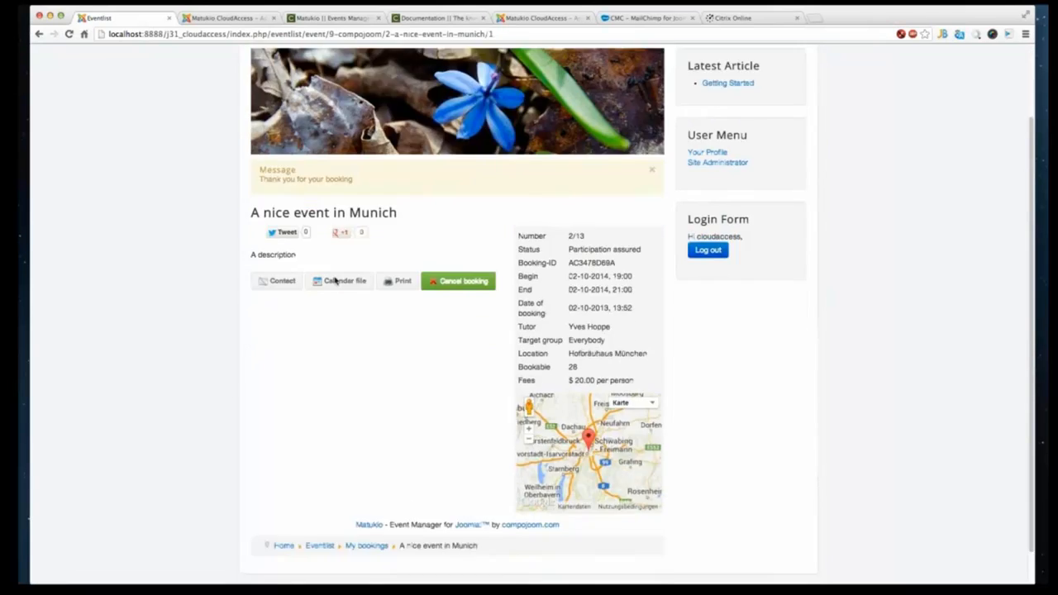
pyautogui.scroll(2, 273, 281)
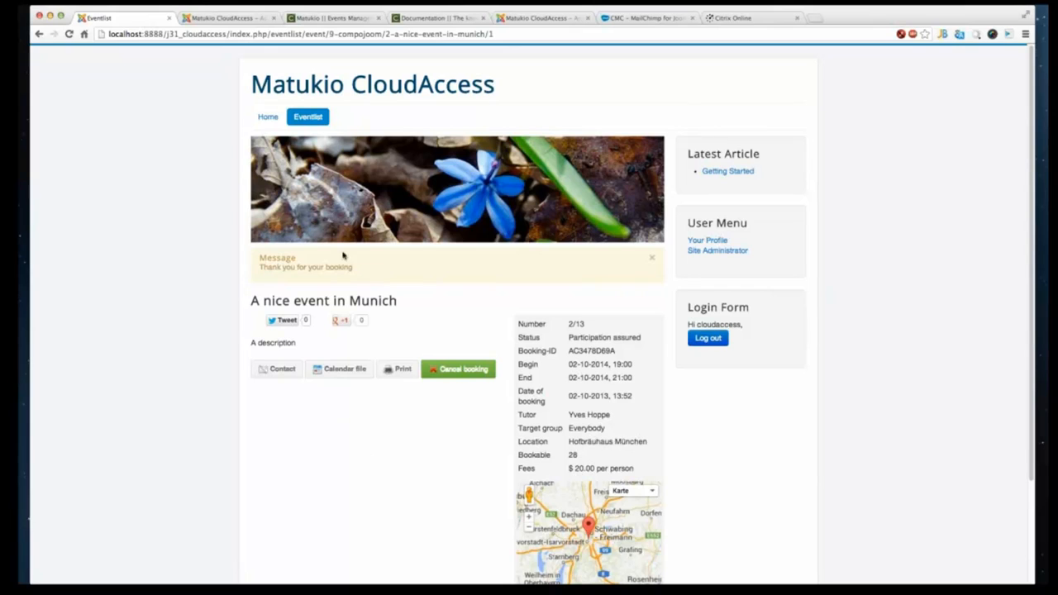
pyautogui.scroll(-3, 379, 458)
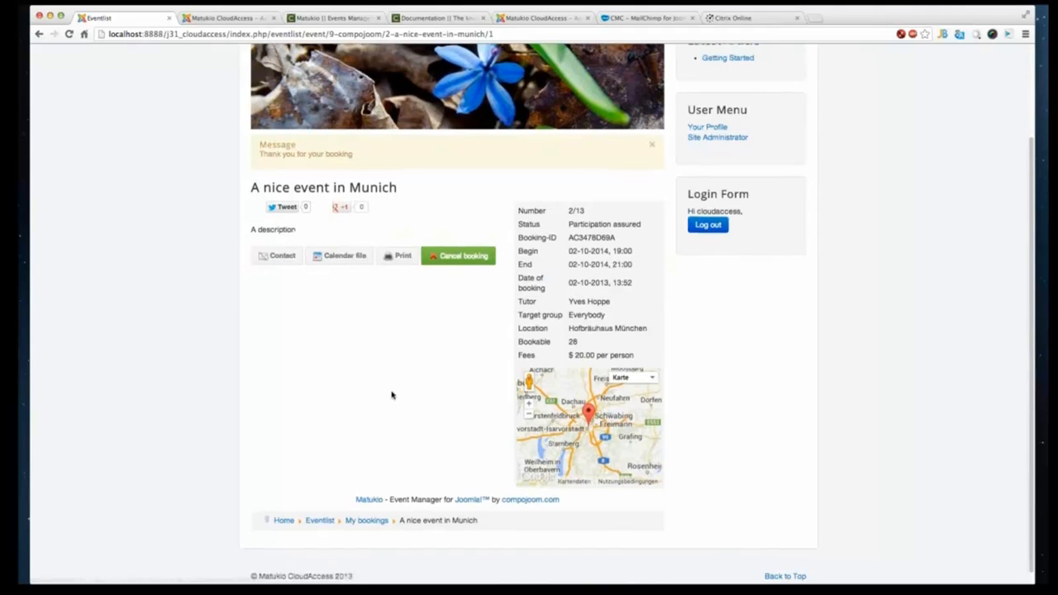
pyautogui.scroll(2, 397, 389)
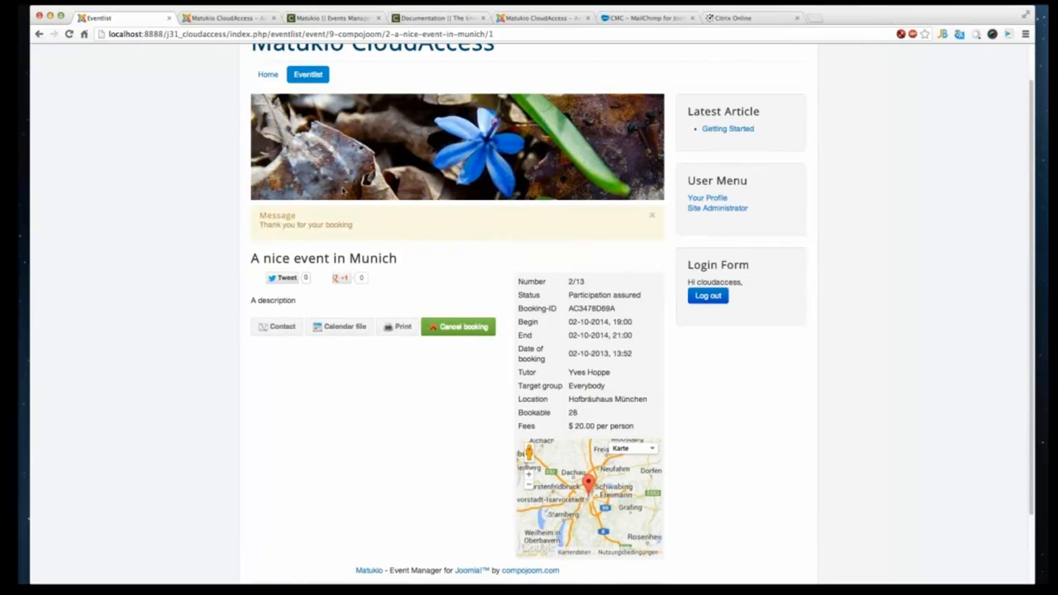
pyautogui.click(321, 79)
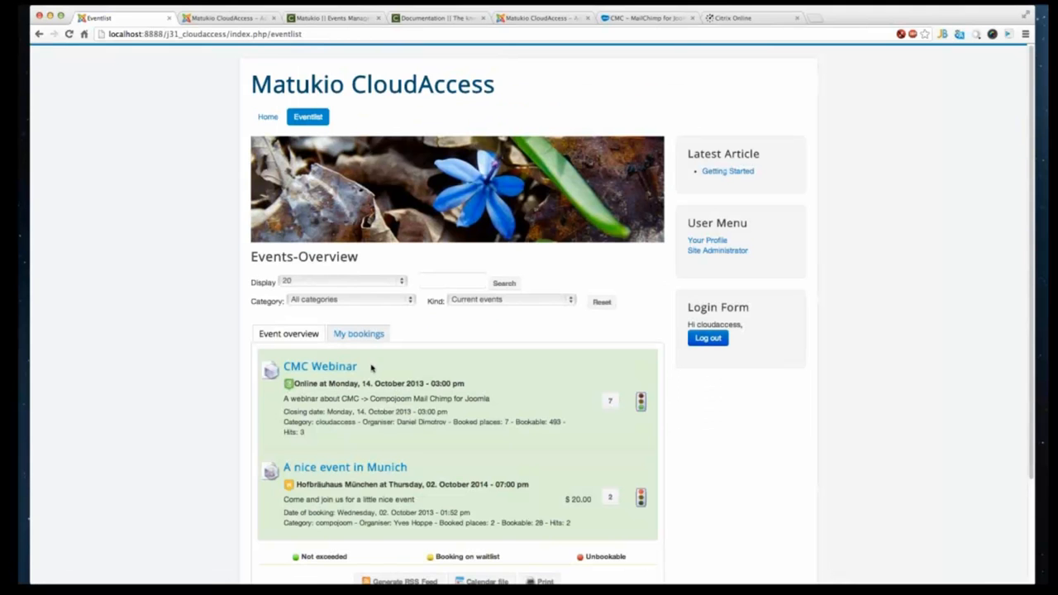
# - Switch to My bookings and open the booked Munich event from there
pyautogui.scroll(-1, 371, 364)
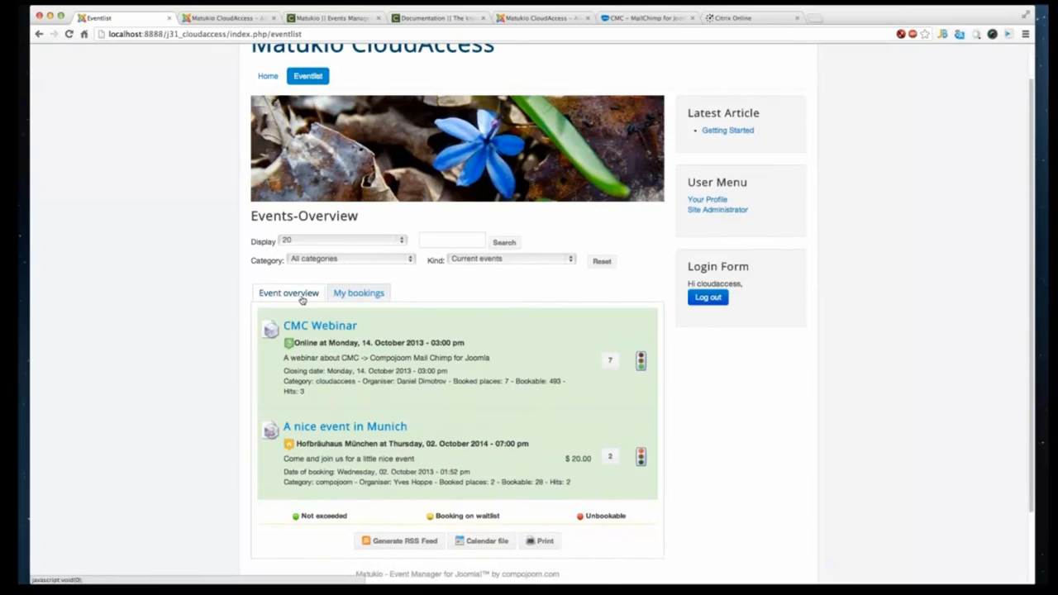
pyautogui.click(358, 295)
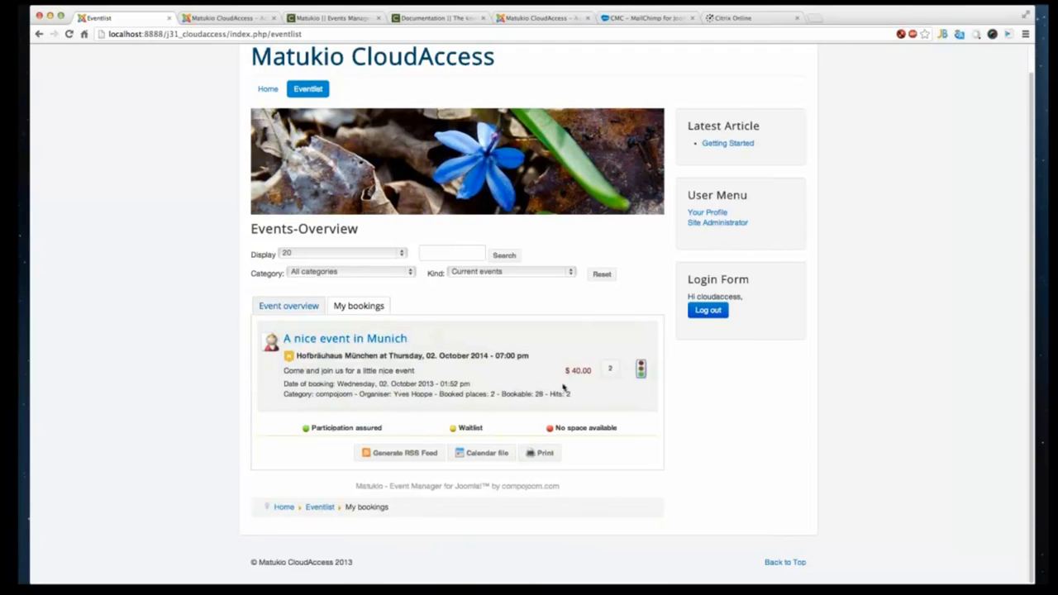
pyautogui.click(370, 342)
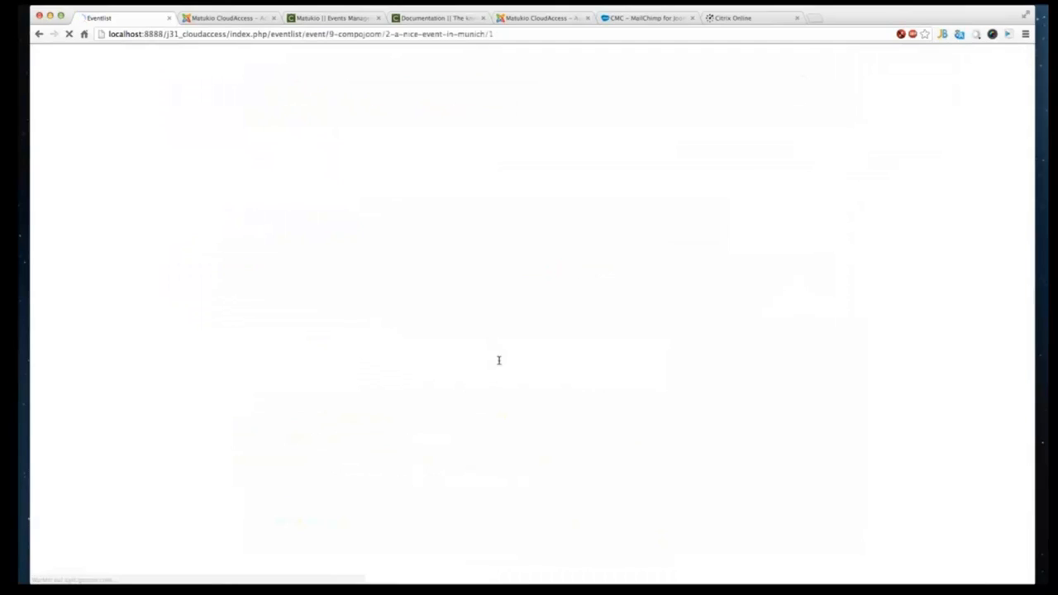
# - Review the booked Munich event's details and select its booking ID
pyautogui.scroll(-2, 463, 352)
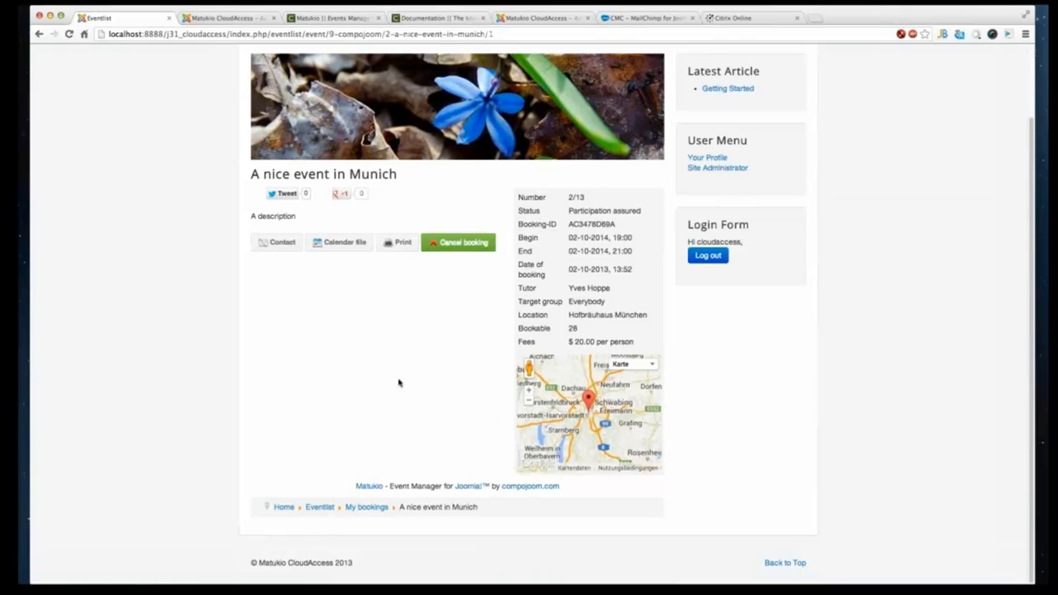
pyautogui.scroll(1, 392, 381)
pyautogui.scroll(2, 392, 381)
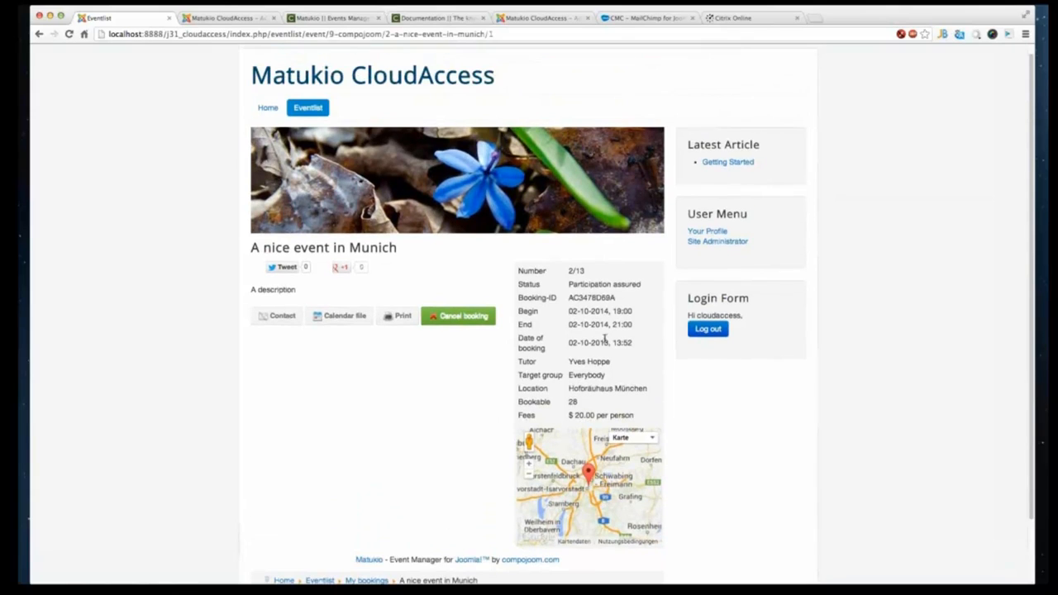
pyautogui.doubleClick(596, 299)
pyautogui.scroll(-1, 456, 385)
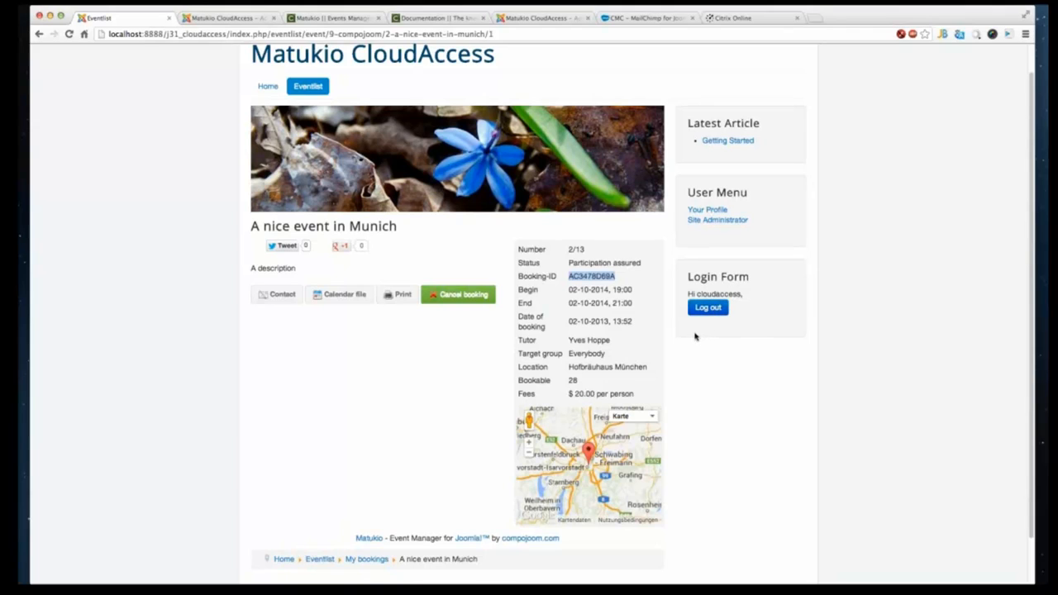
# - Log out of the frontend and log back in with the username admin
pyautogui.click(704, 306)
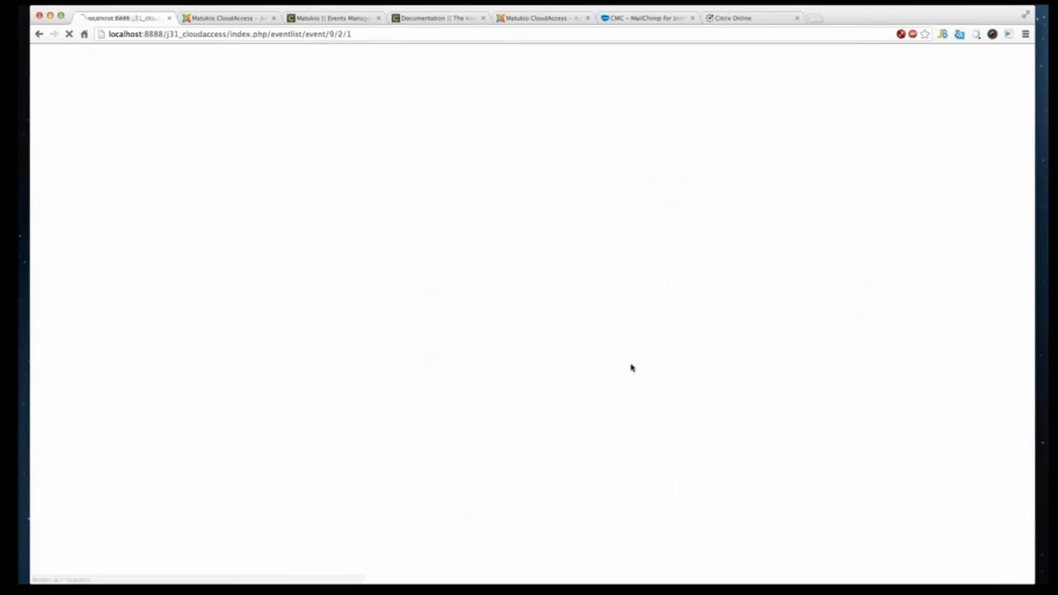
pyautogui.moveTo(751, 244); pyautogui.dragTo(688, 245)
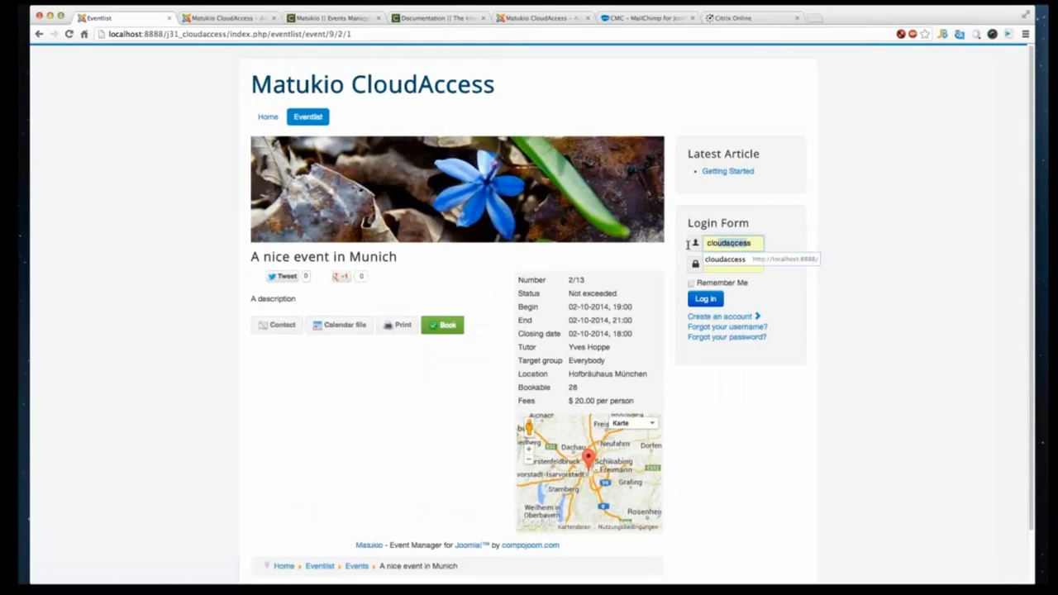
pyautogui.press('BackSpace')
pyautogui.write('admin')
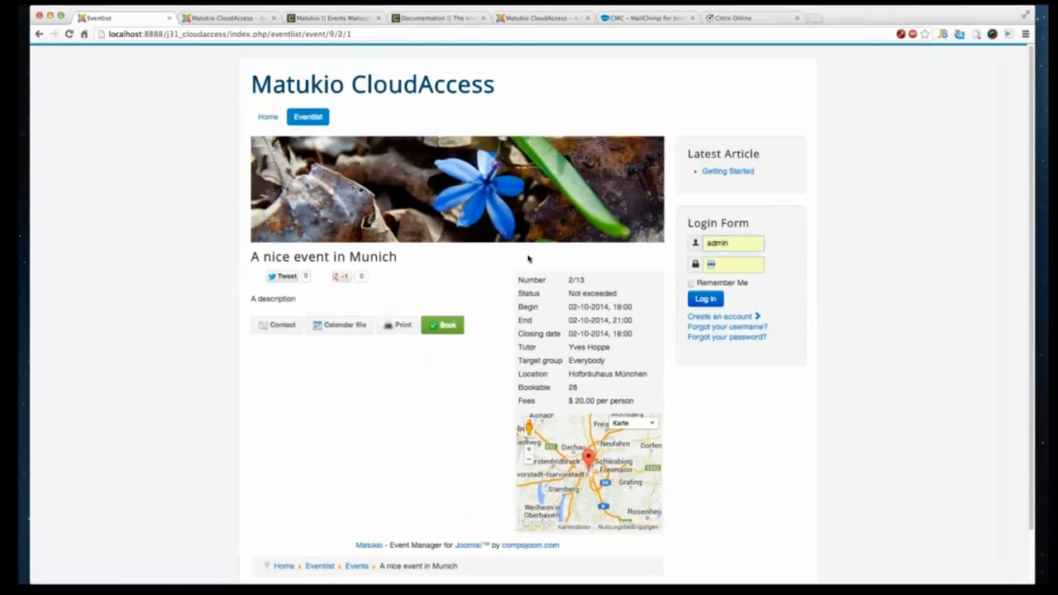
pyautogui.press('Return')
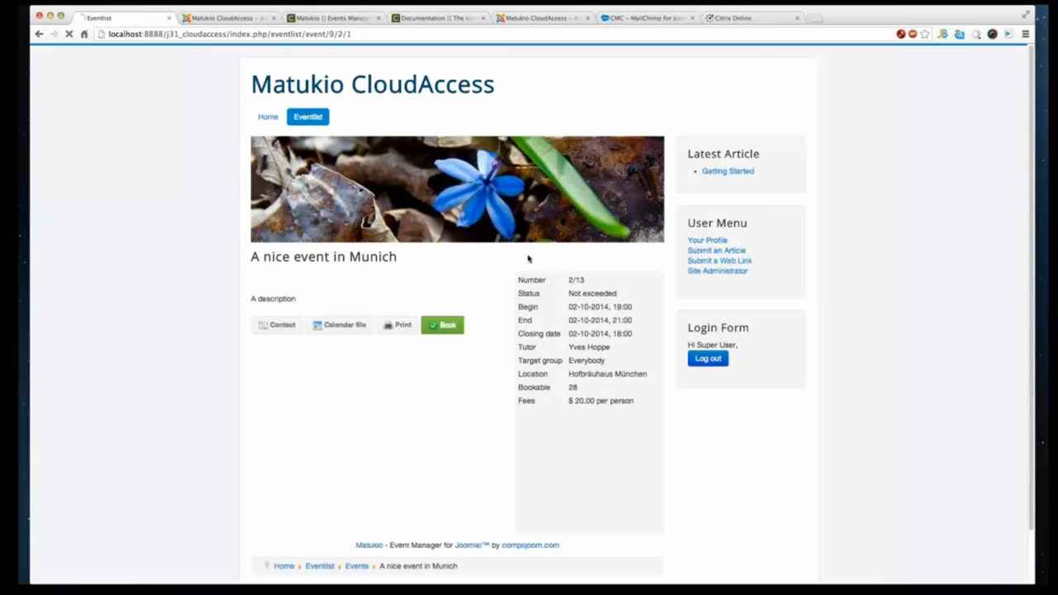
# - Open the event list's Event overview from the main menu
pyautogui.click(310, 118)
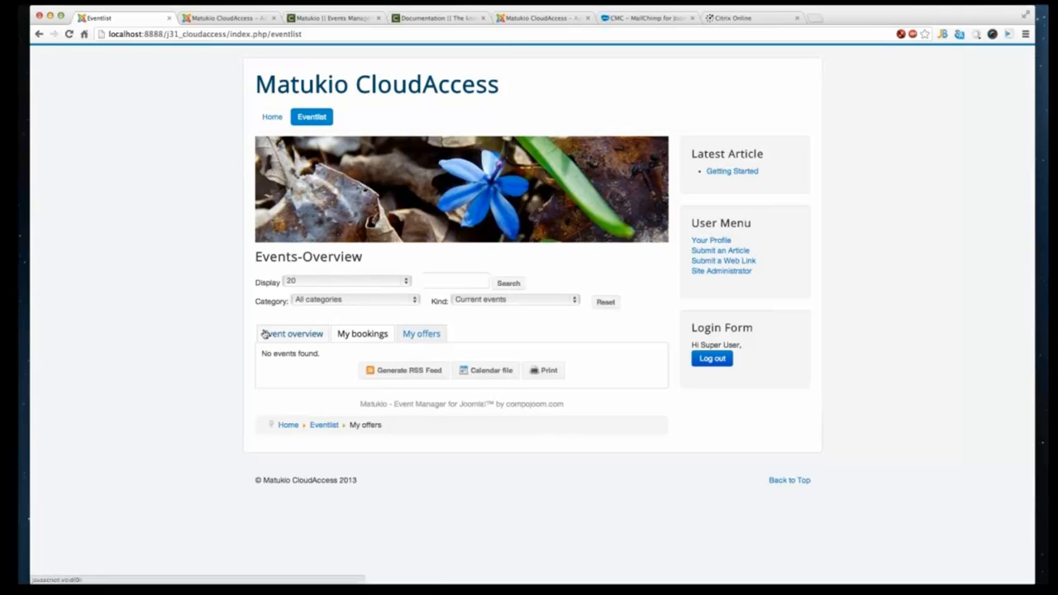
pyautogui.click(265, 334)
pyautogui.scroll(-3, 305, 365)
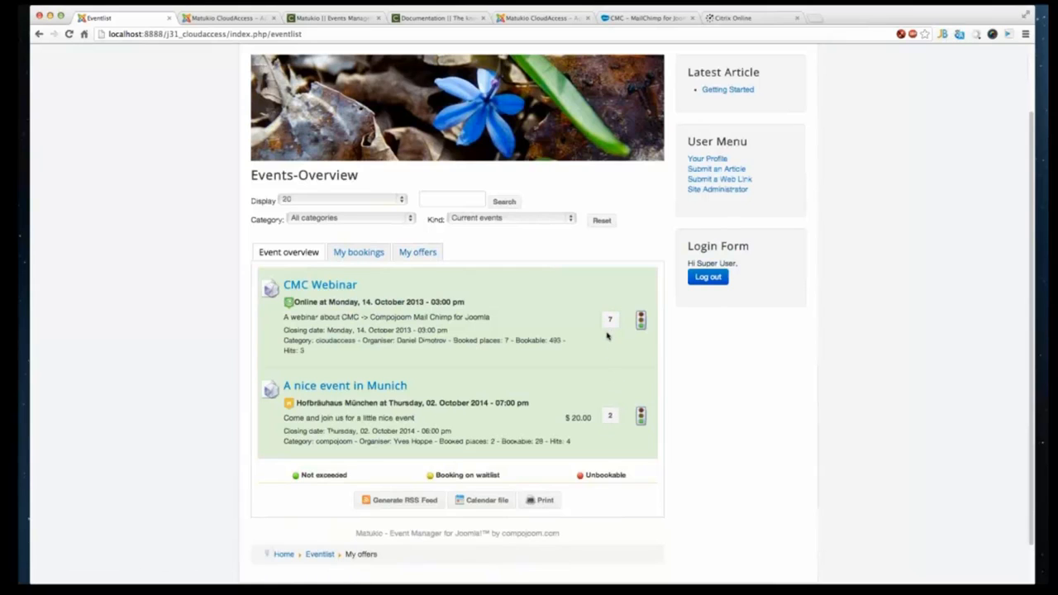
# - In the backend configuration, set Show Participants to No and save and close the settings
pyautogui.click(212, 20)
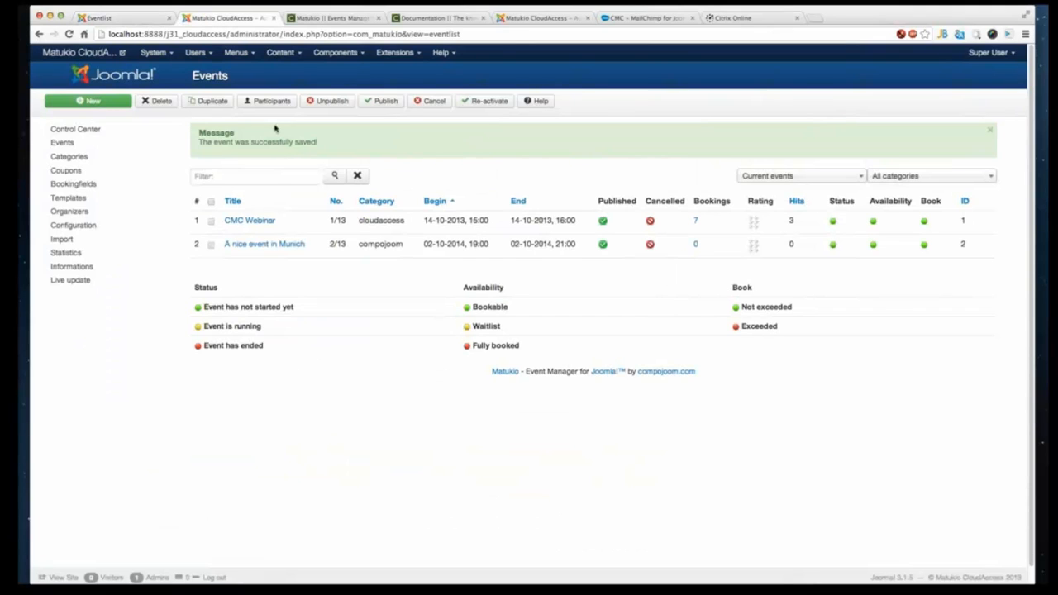
pyautogui.click(83, 225)
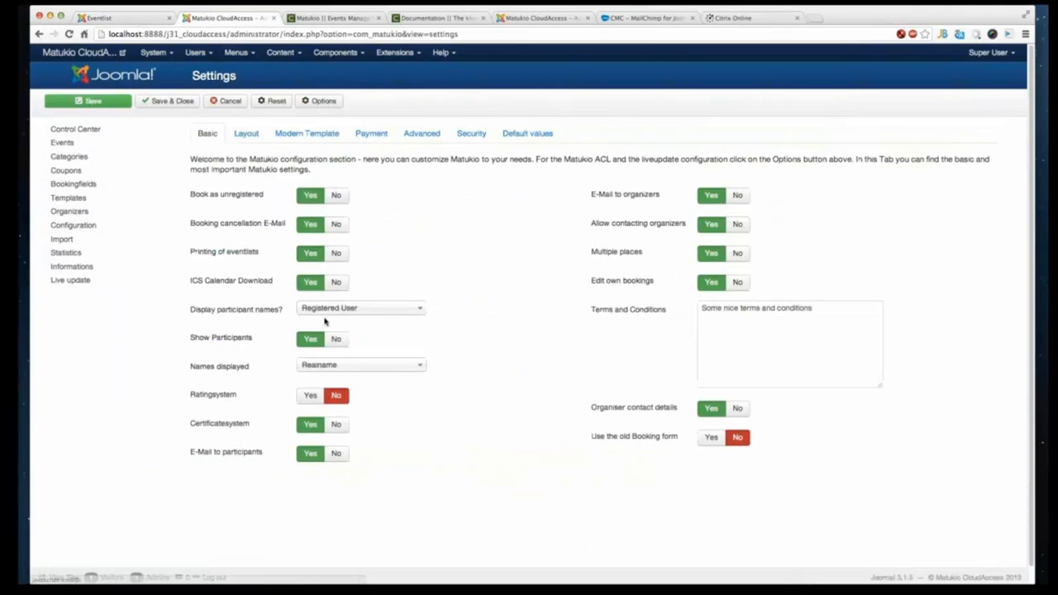
pyautogui.click(336, 339)
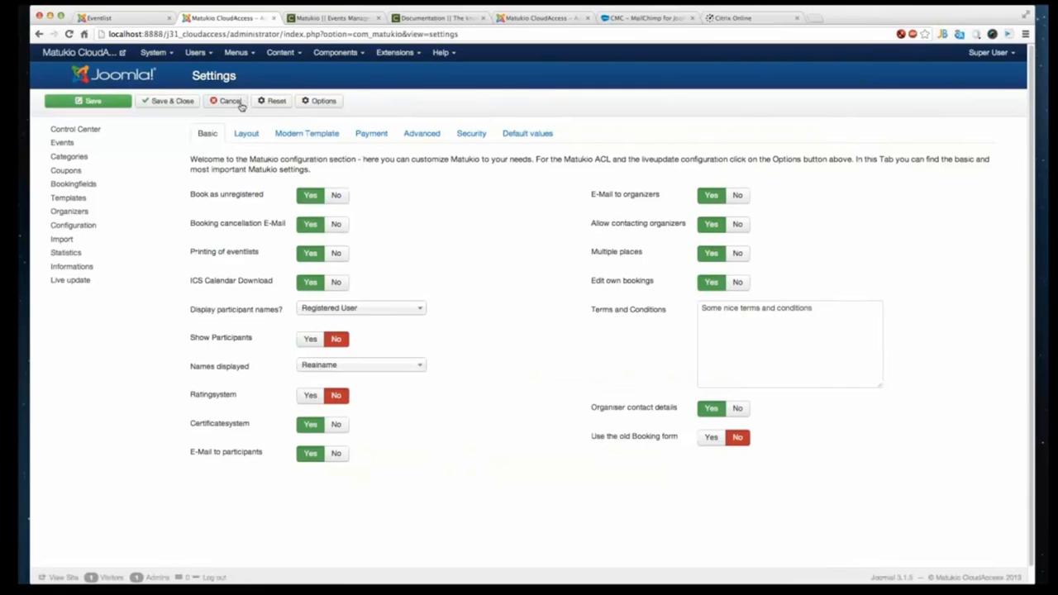
pyautogui.click(173, 102)
# - Reload the frontend event list and switch through My bookings to My offers
pyautogui.click(149, 20)
pyautogui.rightClick(119, 262)
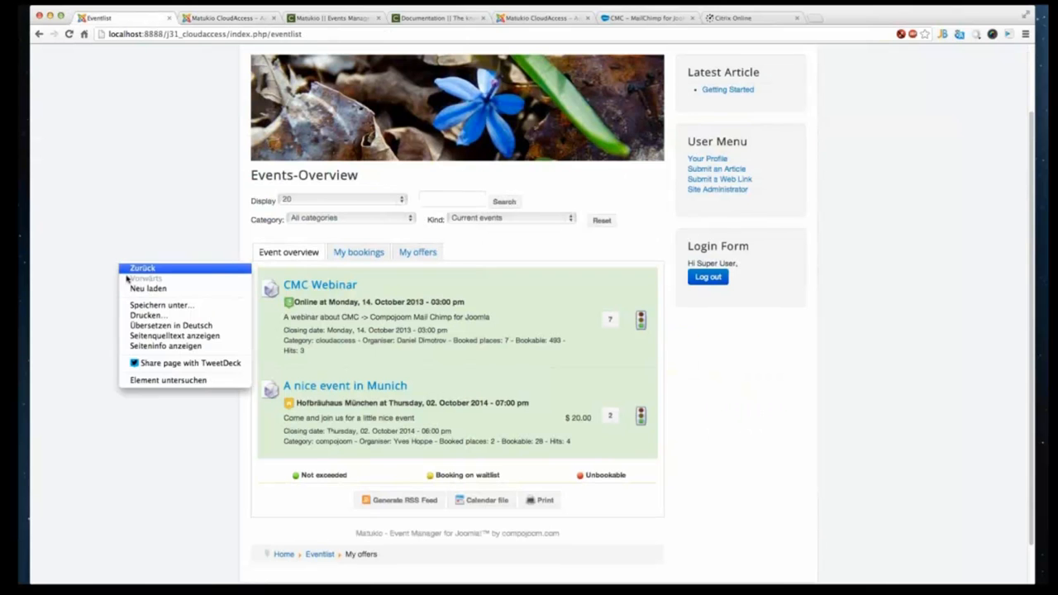
pyautogui.click(139, 288)
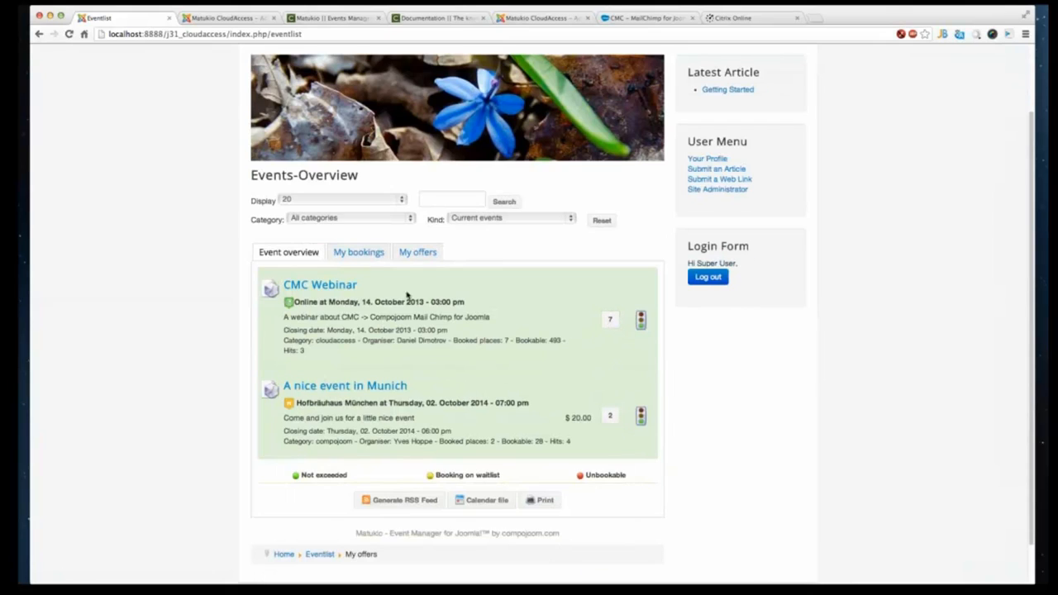
pyautogui.click(377, 255)
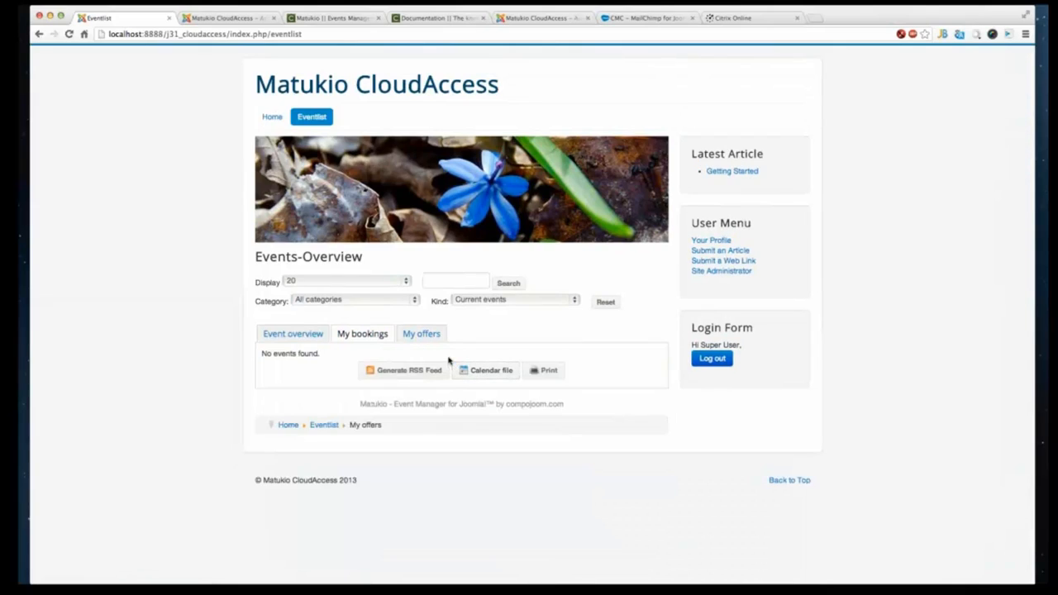
pyautogui.click(423, 337)
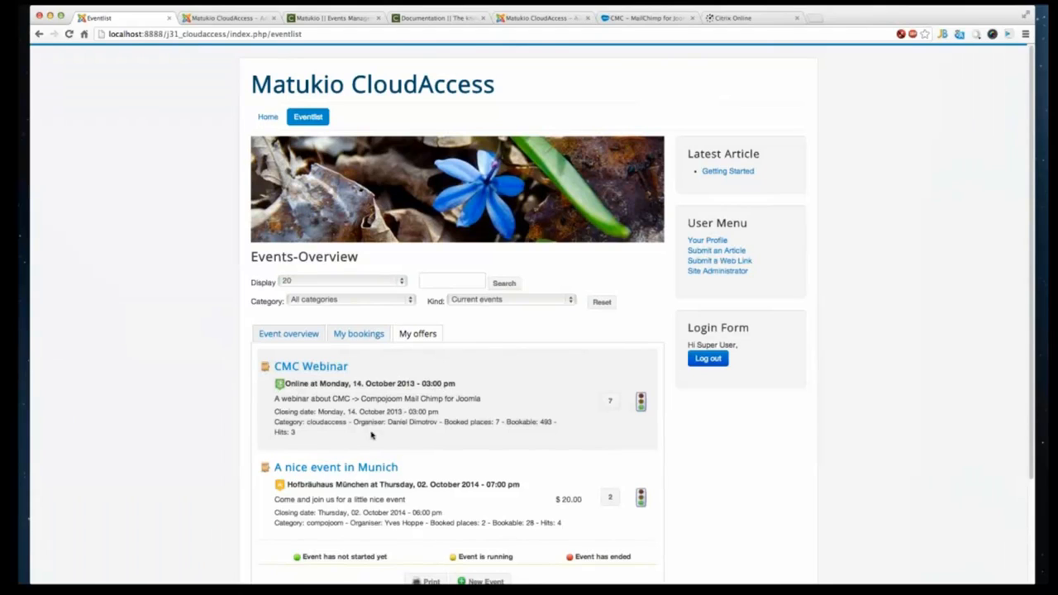
# - Open the CMC Webinar's frontend edit form from My offers, review its fields, and go back
pyautogui.scroll(-2, 397, 420)
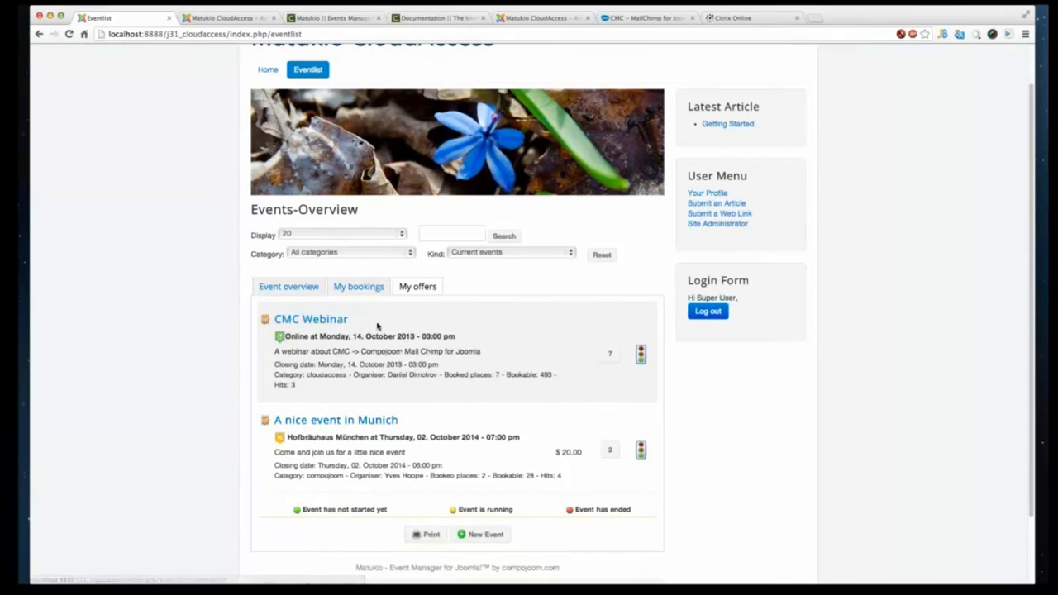
pyautogui.scroll(-2, 377, 326)
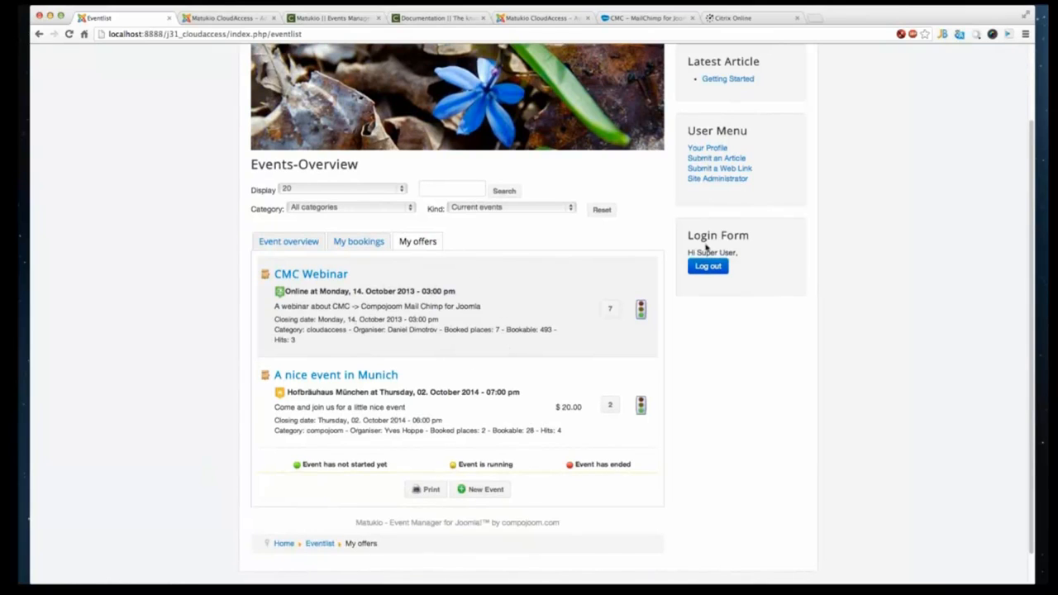
pyautogui.click(299, 277)
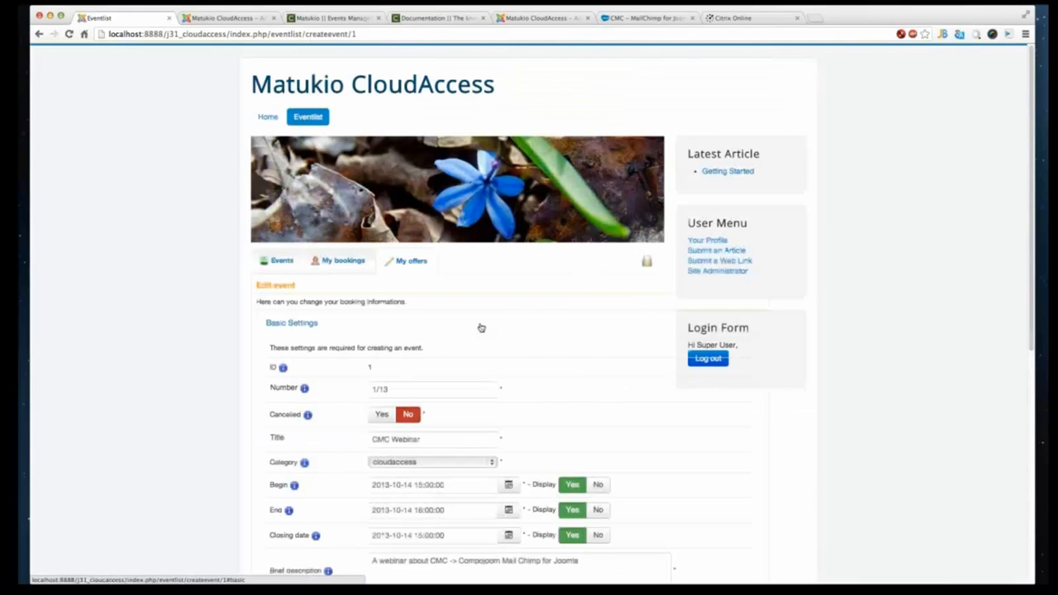
pyautogui.scroll(-3, 572, 376)
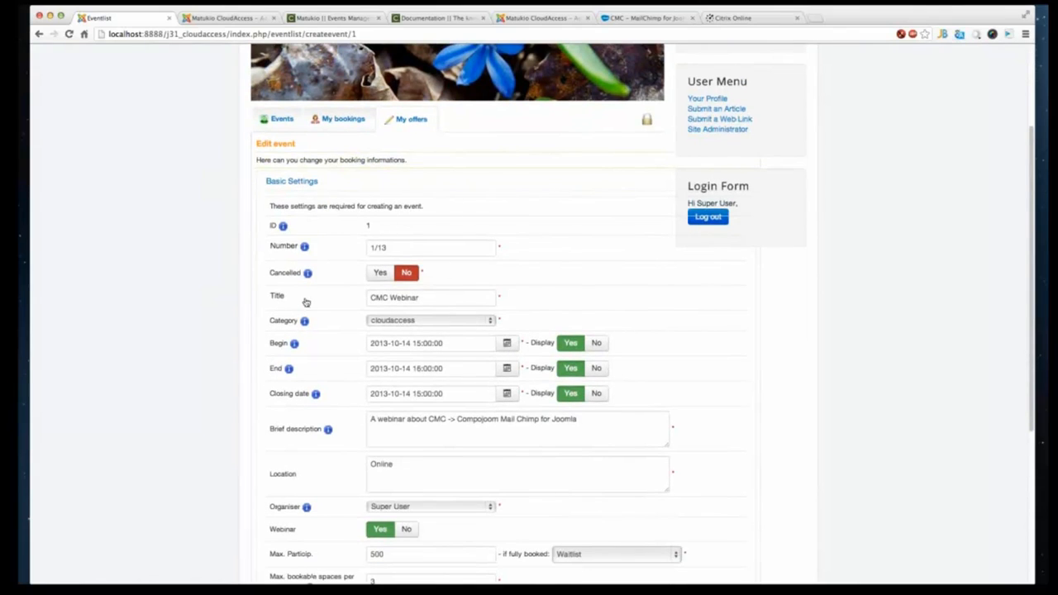
pyautogui.scroll(-1, 393, 420)
pyautogui.scroll(-5, 393, 420)
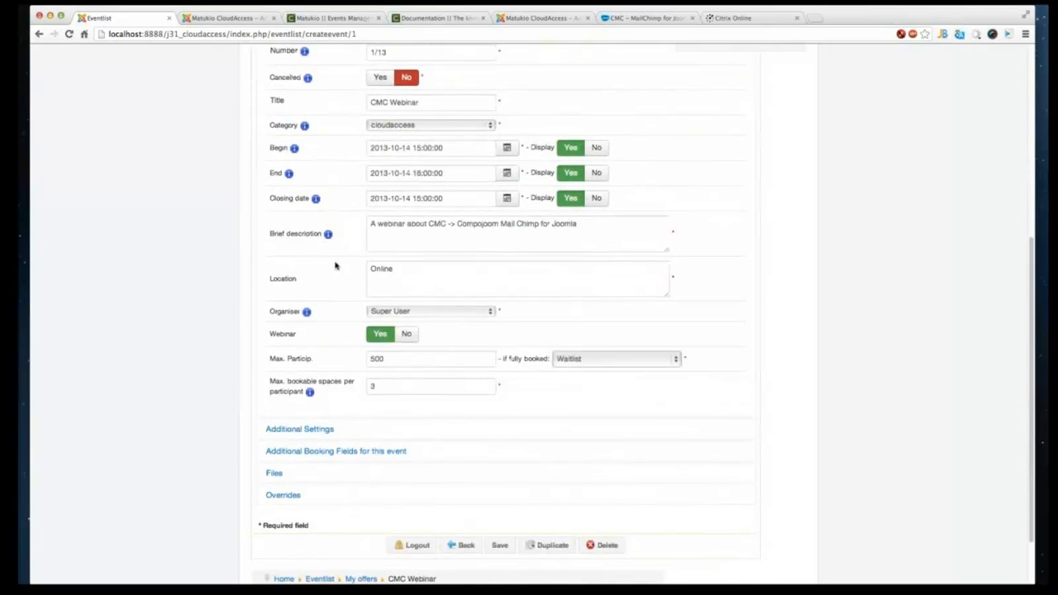
pyautogui.scroll(2, 338, 267)
pyautogui.scroll(-4, 337, 268)
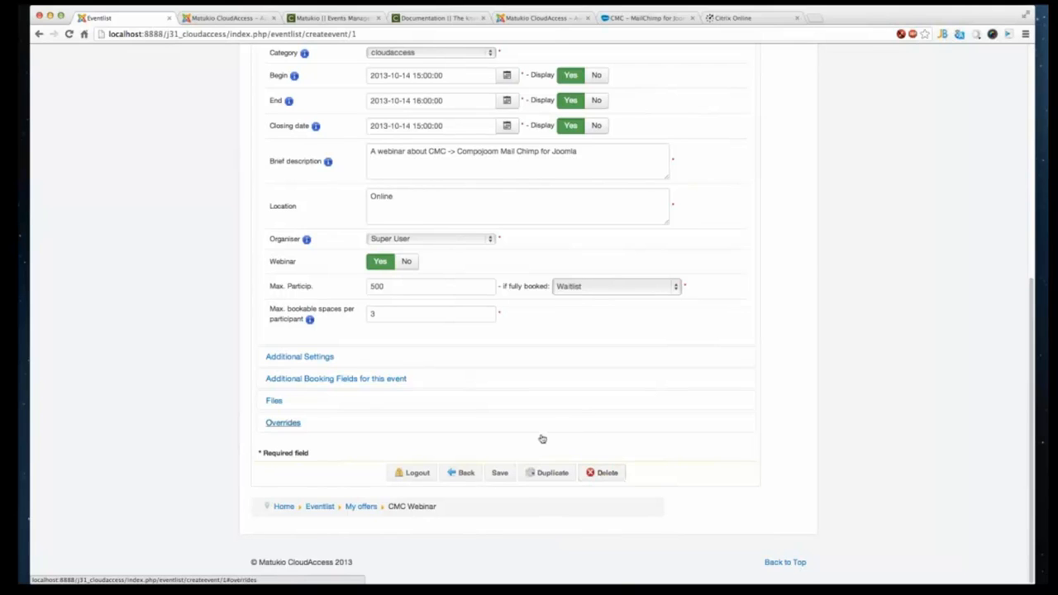
pyautogui.scroll(1, 541, 413)
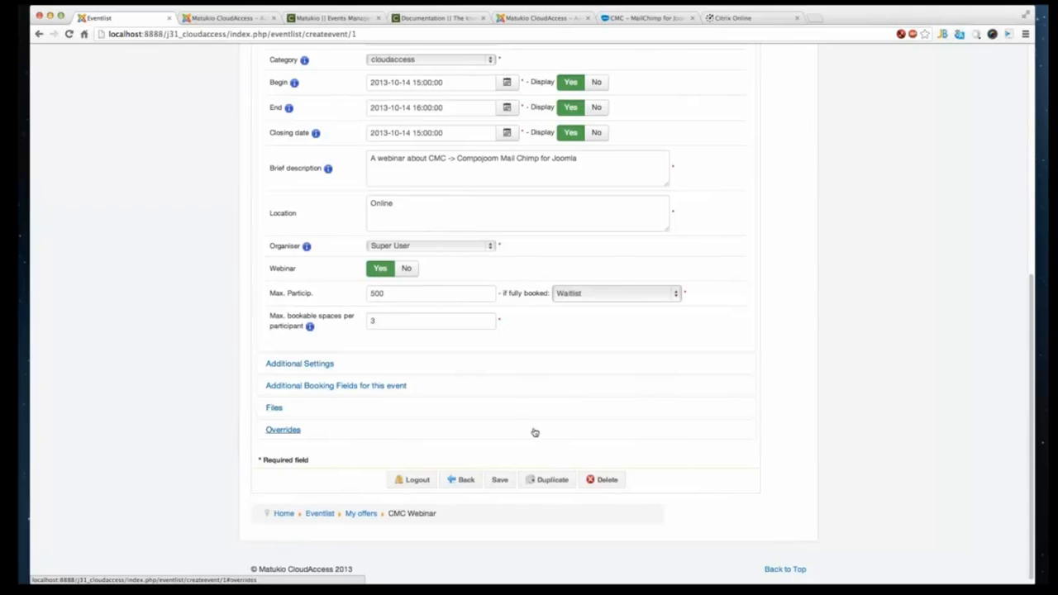
pyautogui.scroll(3, 536, 428)
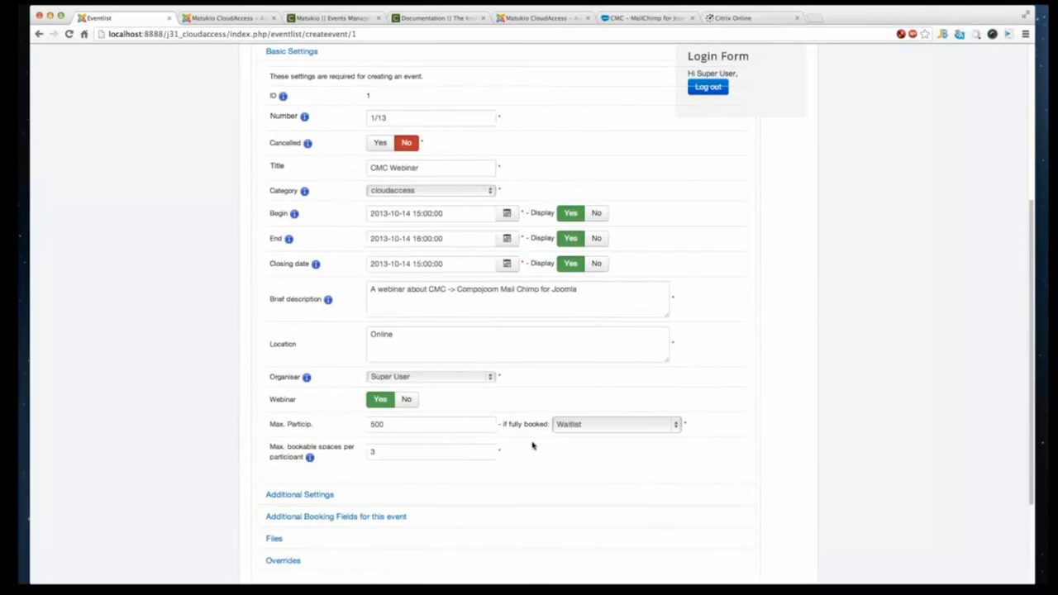
pyautogui.scroll(3, 528, 446)
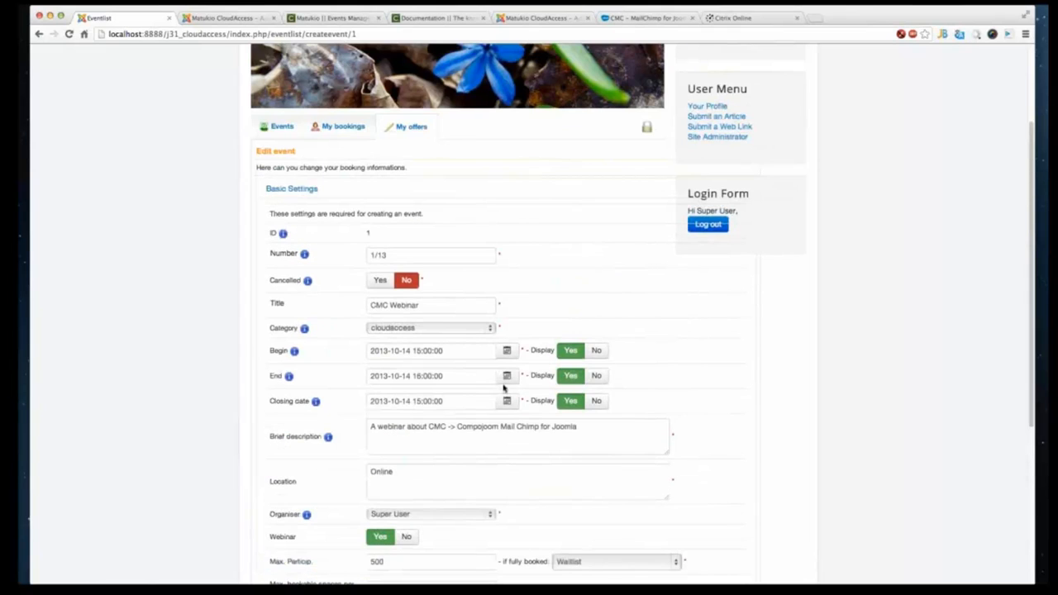
pyautogui.scroll(-6, 504, 390)
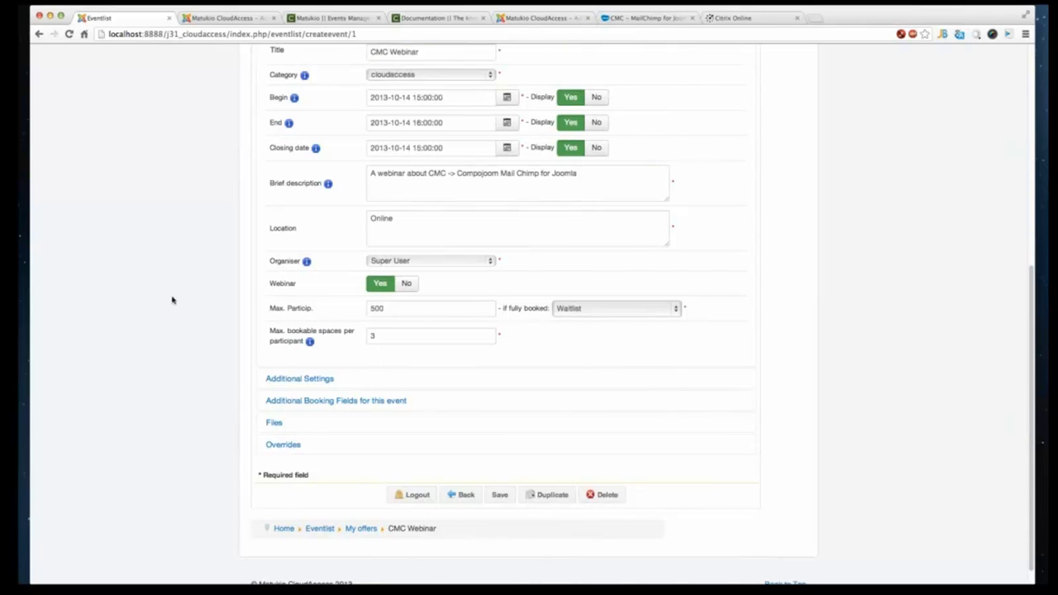
pyautogui.rightClick(172, 249)
pyautogui.click(178, 254)
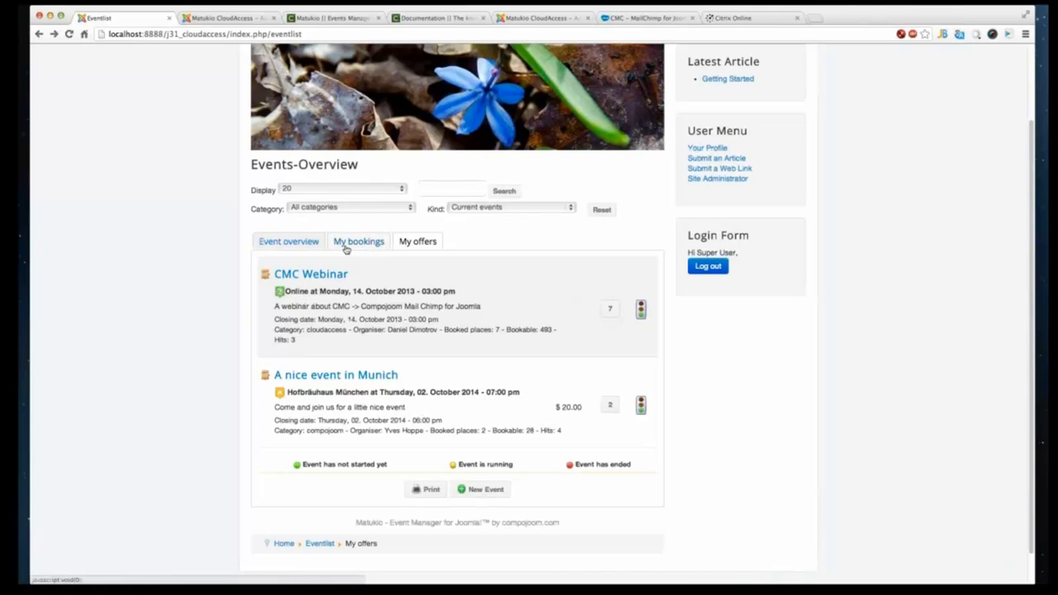
# - Open the participant list of the Munich event from My offers
pyautogui.click(345, 248)
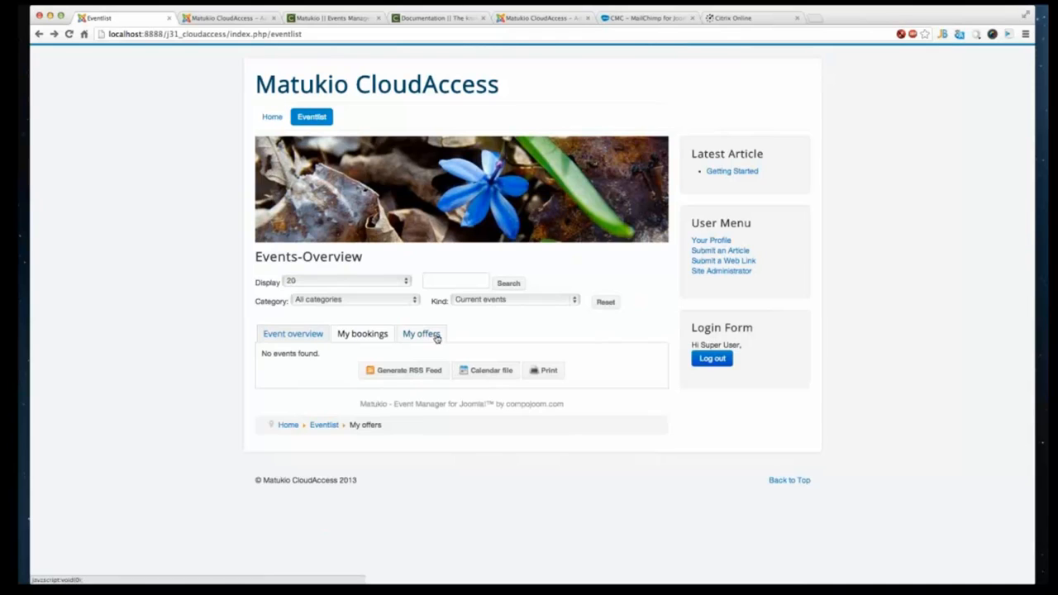
pyautogui.click(293, 337)
pyautogui.click(420, 333)
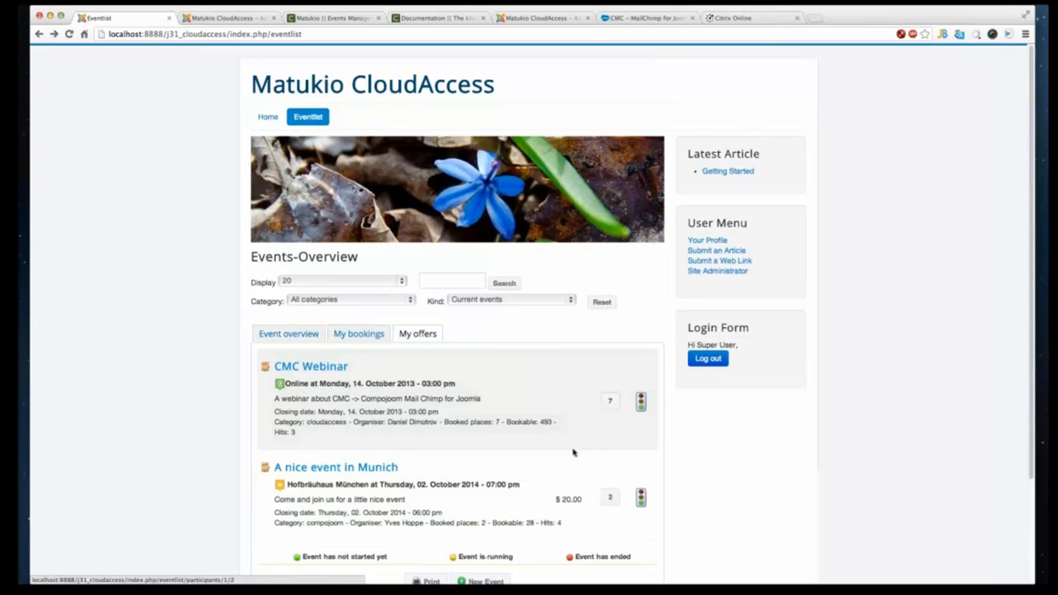
pyautogui.scroll(-3, 573, 452)
pyautogui.click(611, 395)
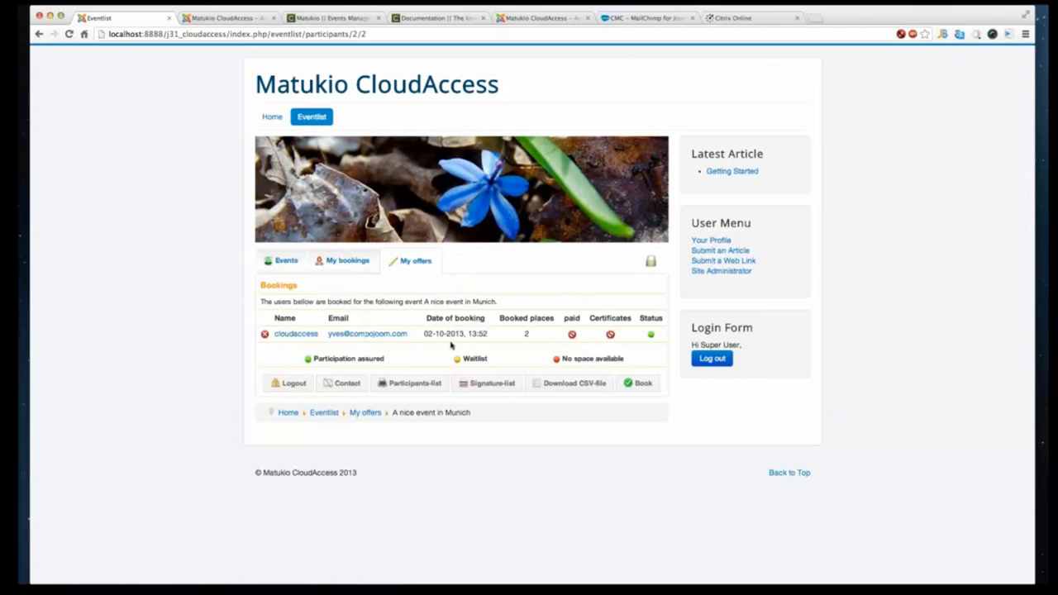
# - Mark the participant's booking as paid and certify the participant
pyautogui.click(571, 335)
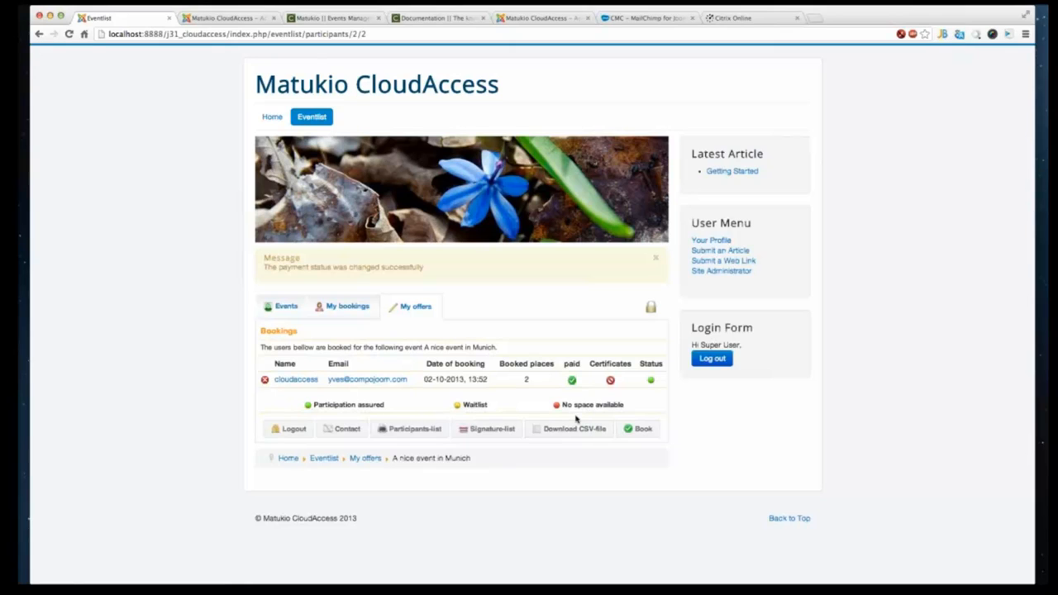
pyautogui.click(611, 381)
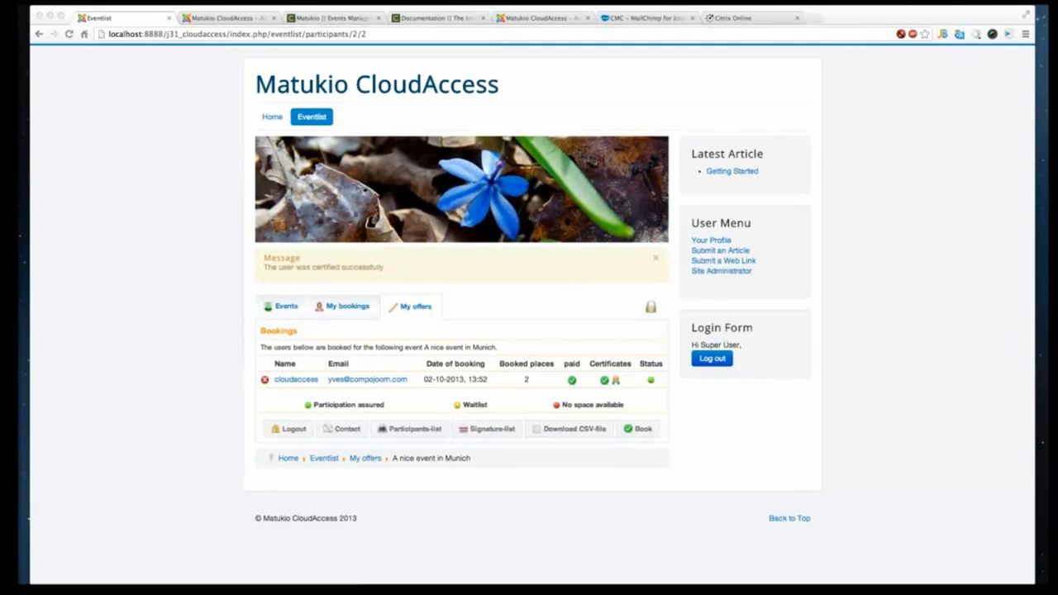
# - Open the participant's certificate for printing, then cancel printing and close the certificate
pyautogui.click(234, 415)
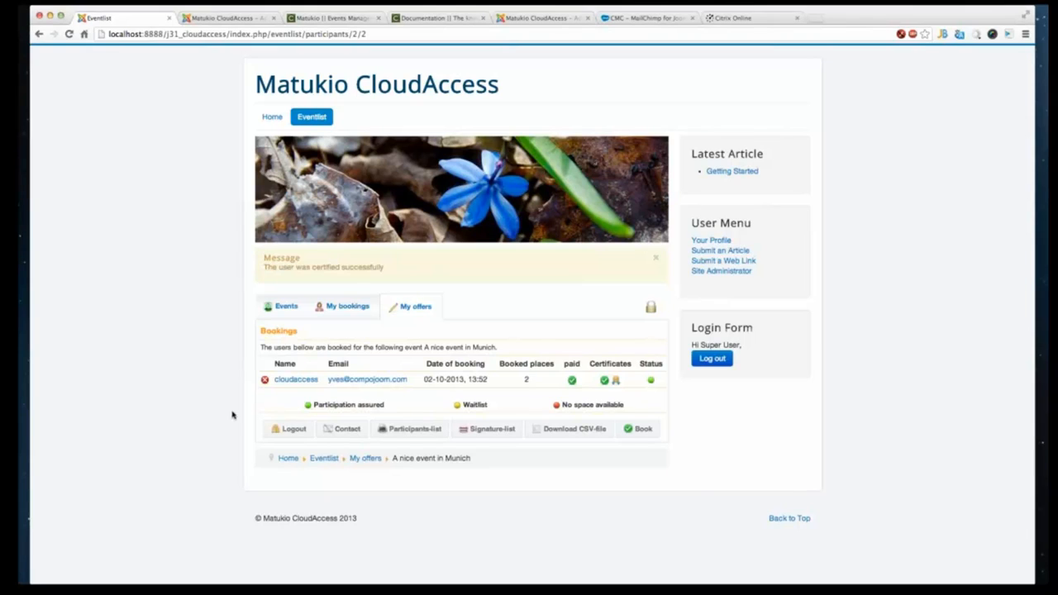
pyautogui.click(616, 381)
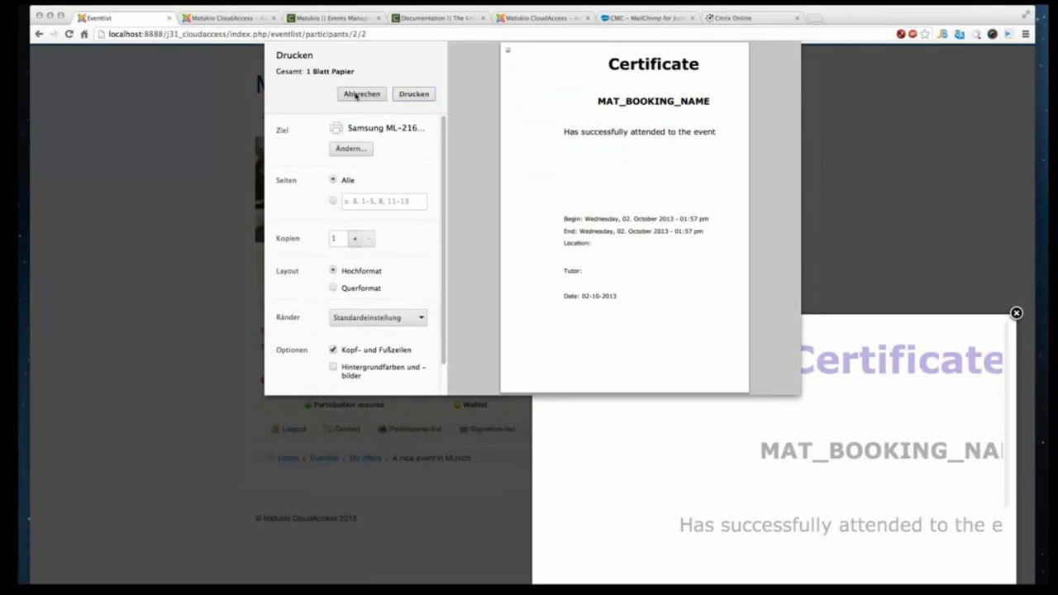
pyautogui.click(355, 95)
pyautogui.click(1018, 312)
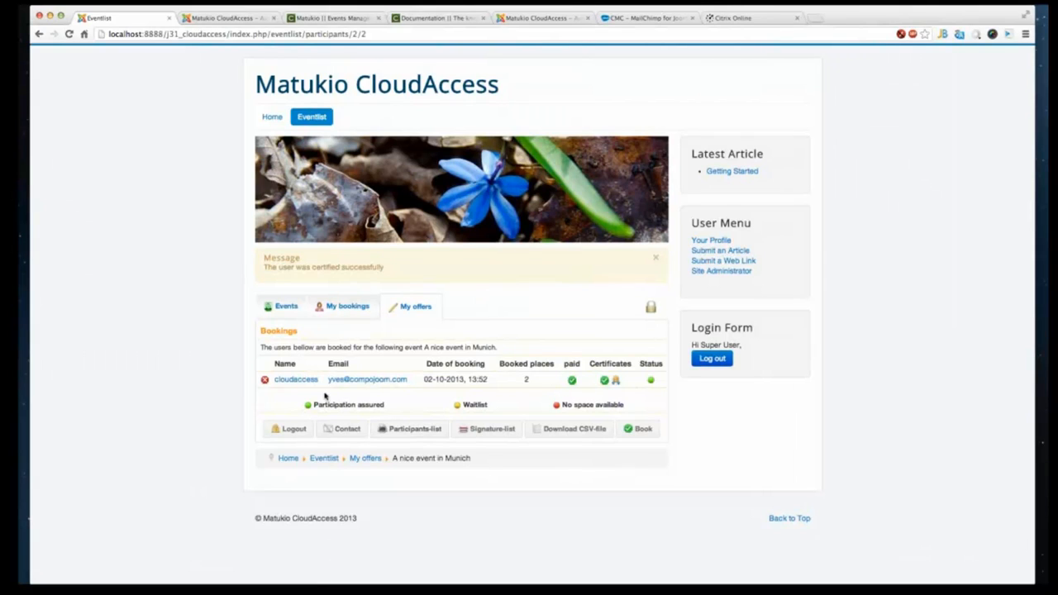
# - Open the participant's booking in the edit form, review its fields, and go back to the participant list
pyautogui.click(297, 379)
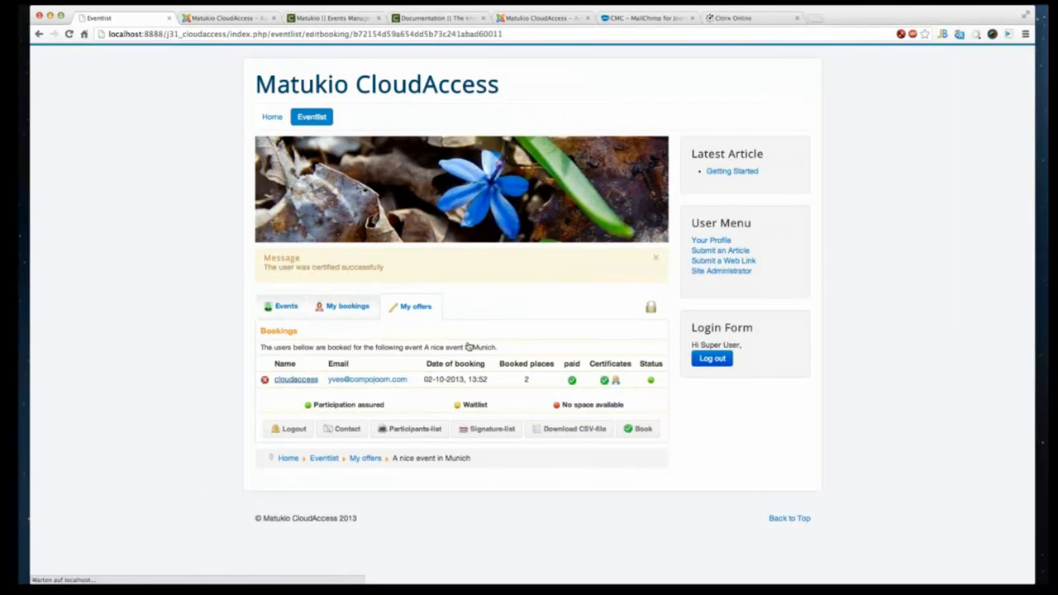
pyautogui.scroll(-2, 513, 406)
pyautogui.scroll(-3, 496, 442)
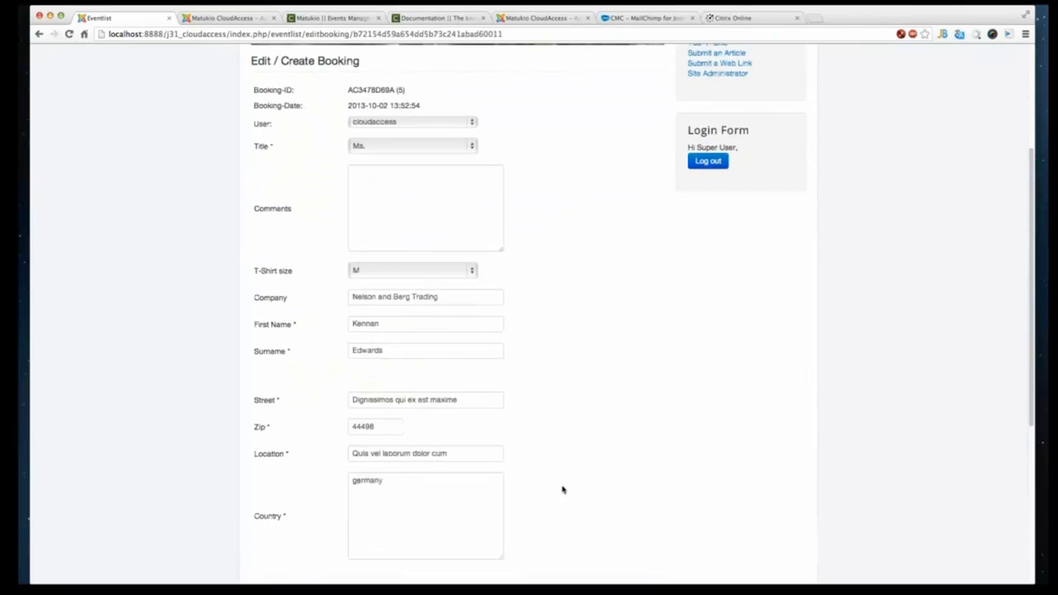
pyautogui.scroll(-4, 553, 479)
pyautogui.scroll(5, 552, 470)
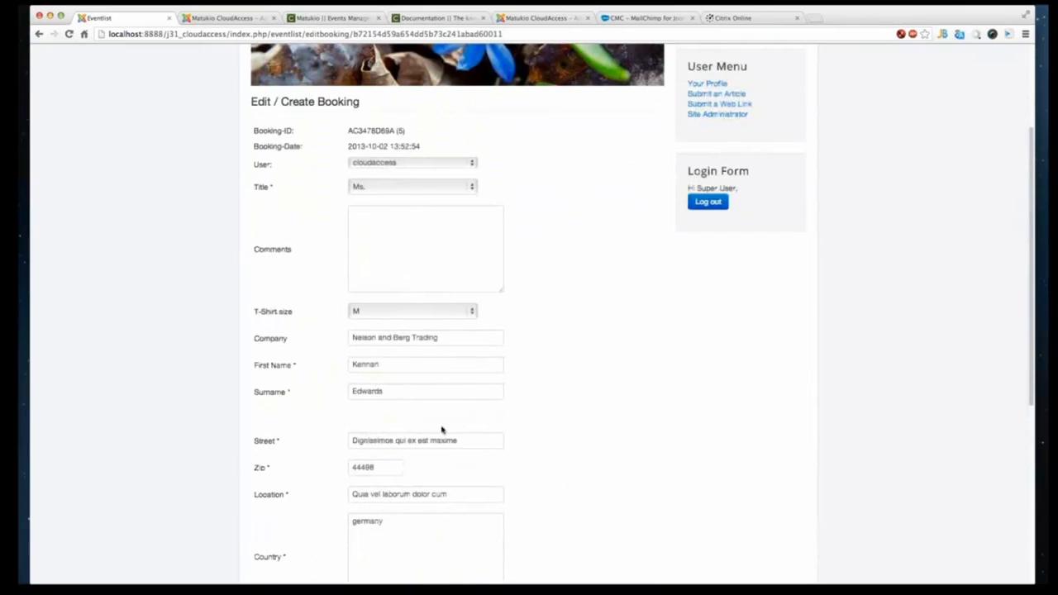
pyautogui.scroll(-8, 437, 427)
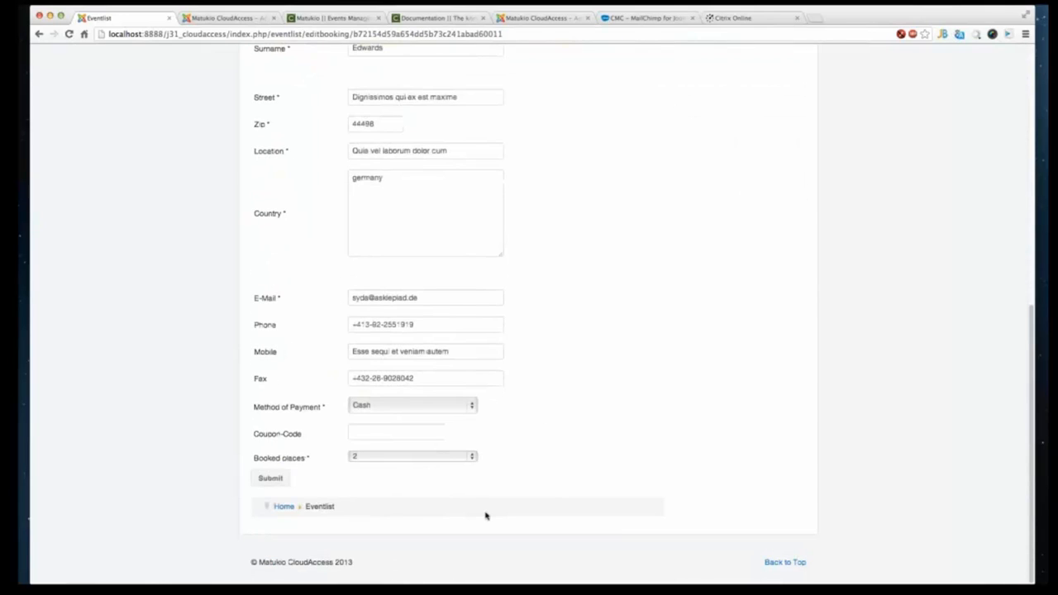
pyautogui.scroll(5, 512, 458)
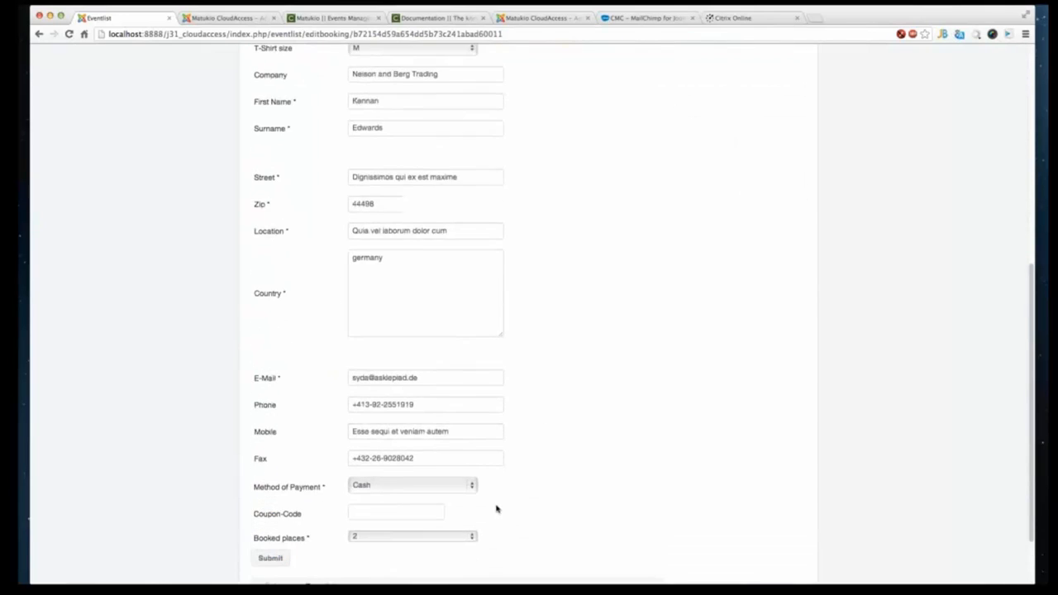
pyautogui.scroll(5, 461, 447)
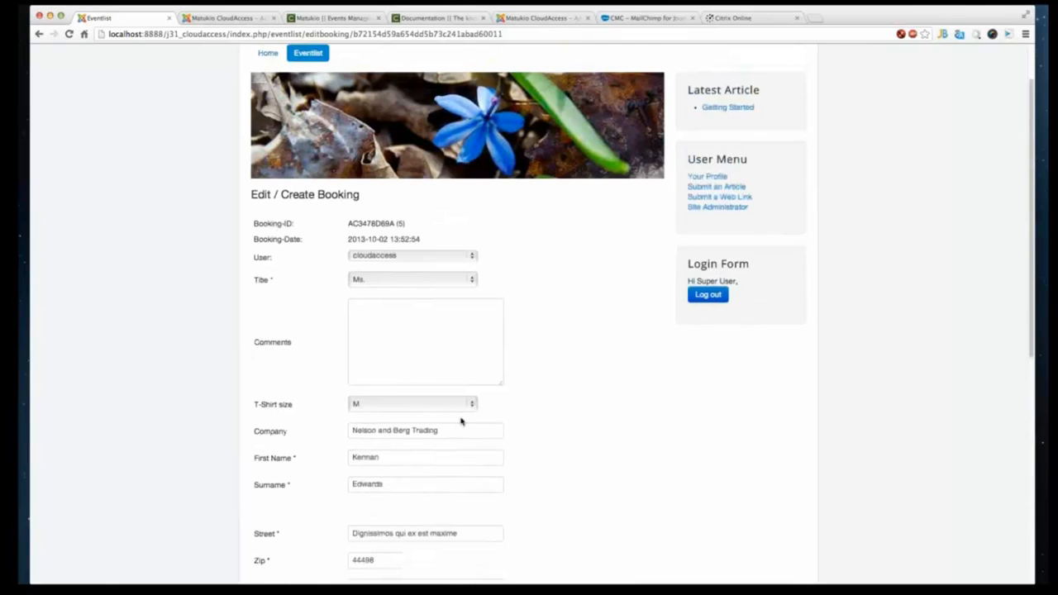
pyautogui.scroll(-2, 461, 422)
pyautogui.scroll(-5, 463, 421)
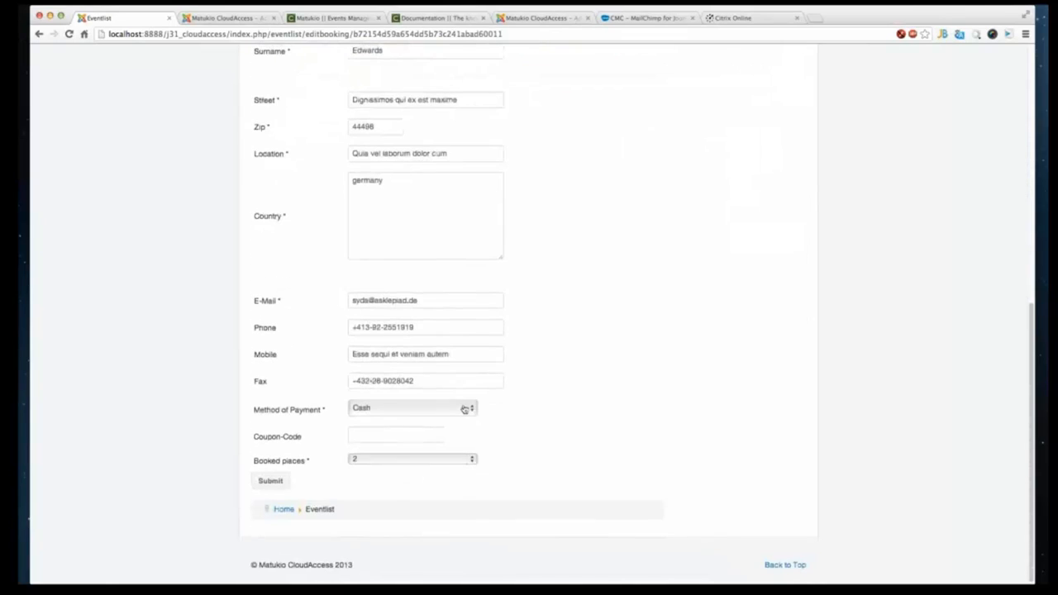
pyautogui.scroll(4, 456, 418)
pyautogui.scroll(5, 463, 405)
pyautogui.rightClick(573, 316)
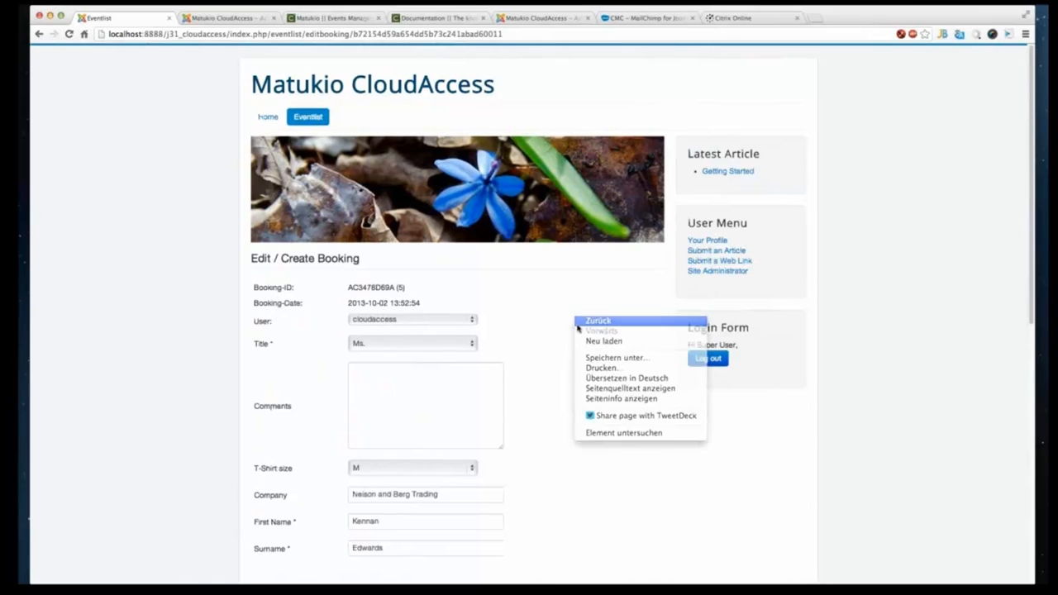
pyautogui.click(591, 322)
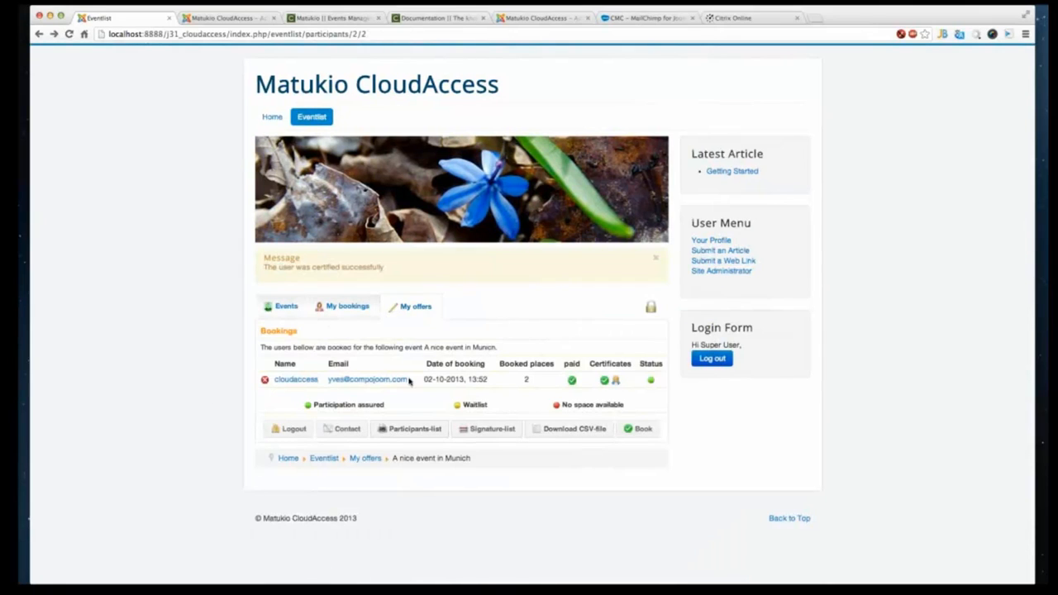
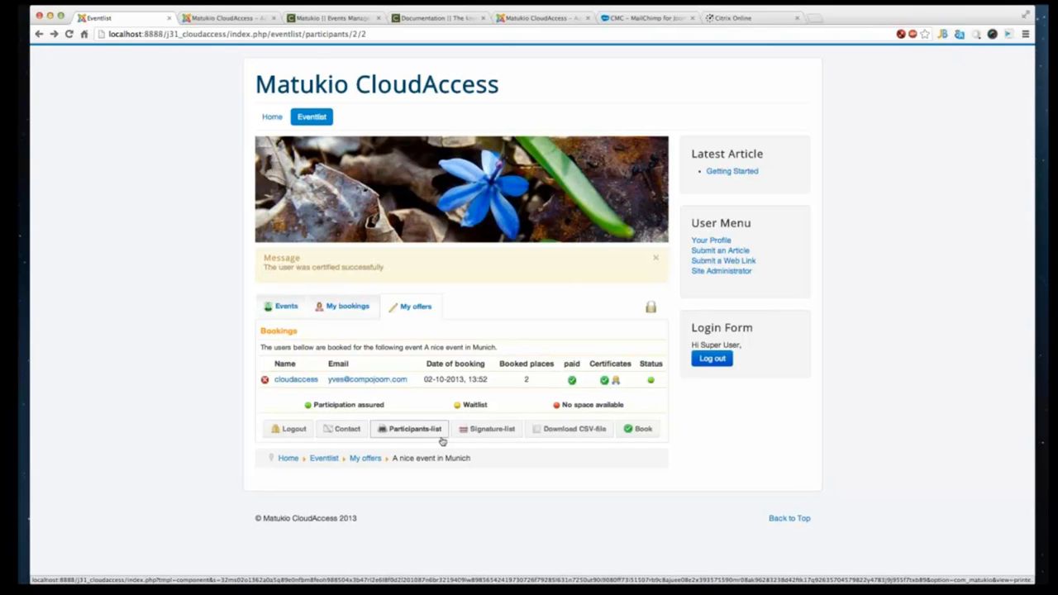
# - Open the Munich event's participants list for printing, cancel printing and close the list
pyautogui.click(415, 429)
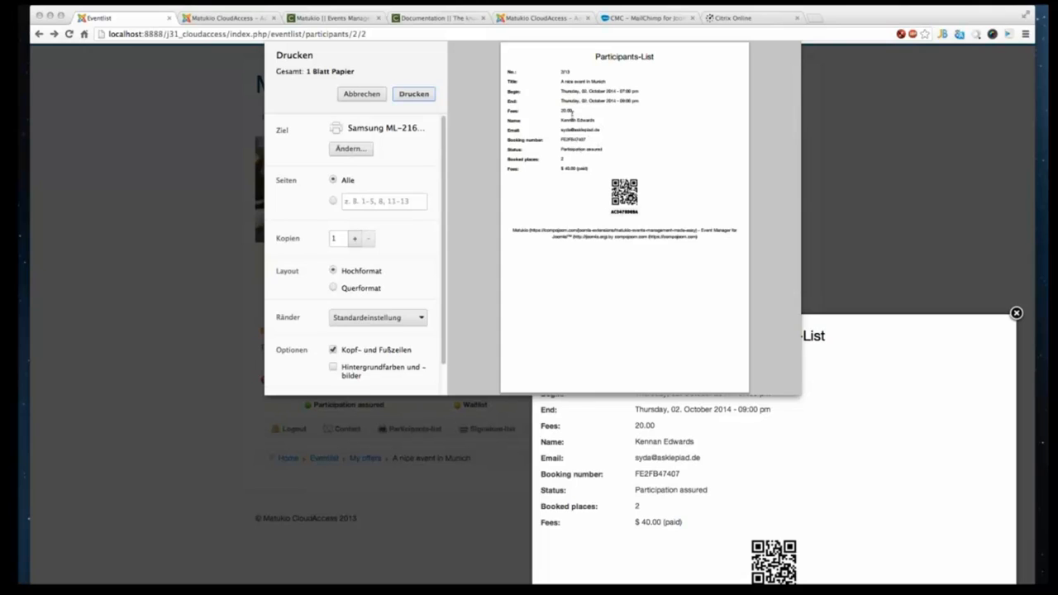
pyautogui.click(376, 96)
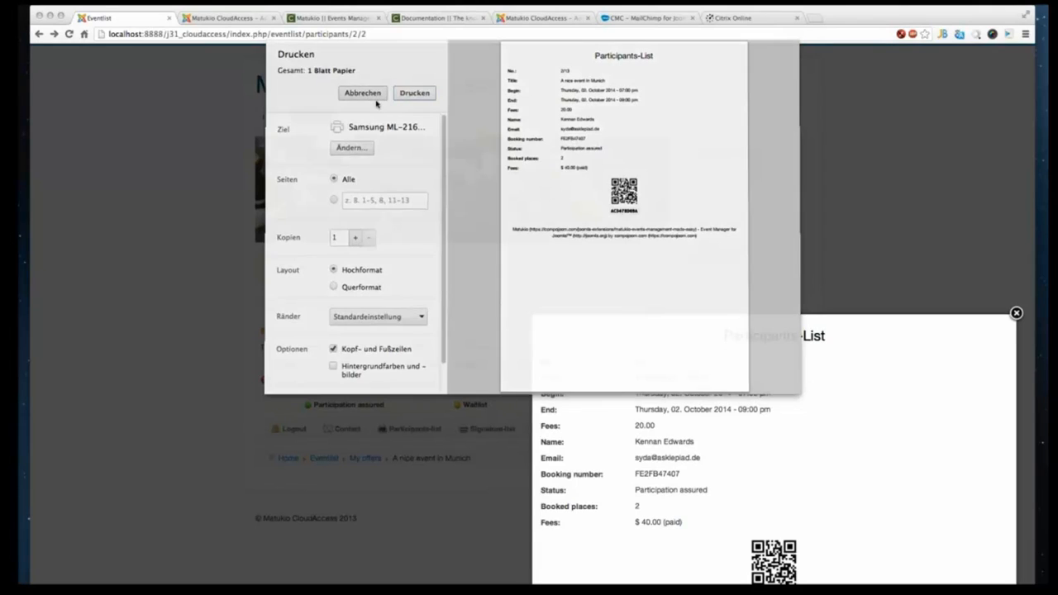
pyautogui.click(1016, 314)
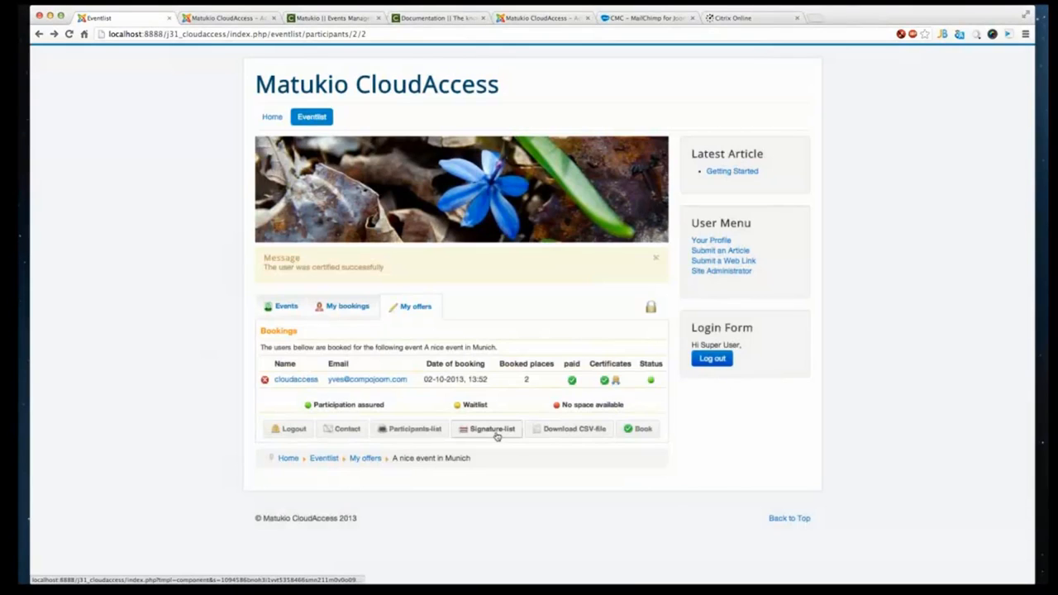
# - Open the event's signature list for printing, cancel printing and close the list
pyautogui.click(493, 429)
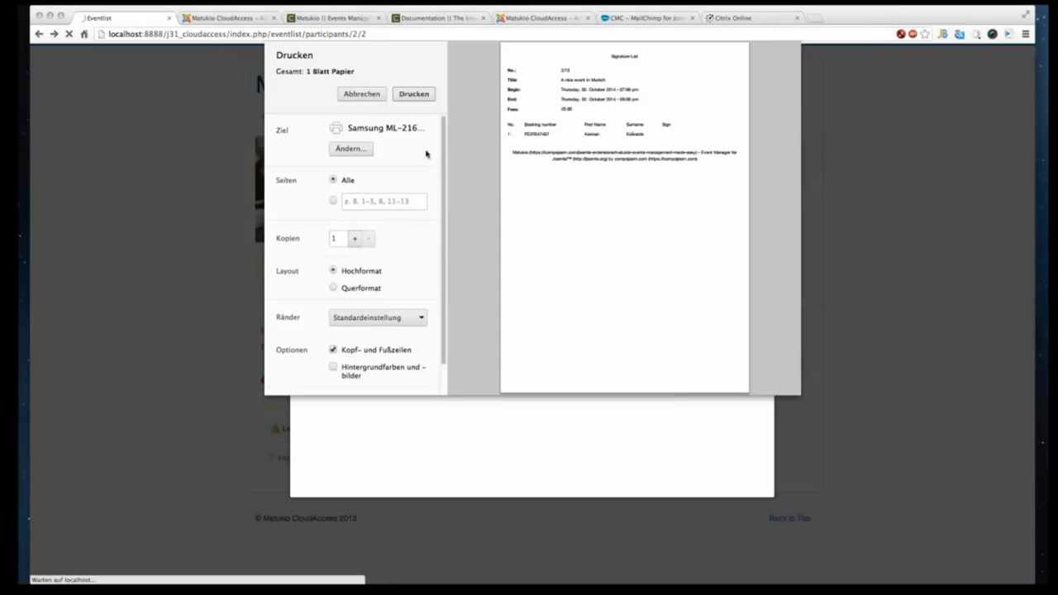
pyautogui.click(360, 94)
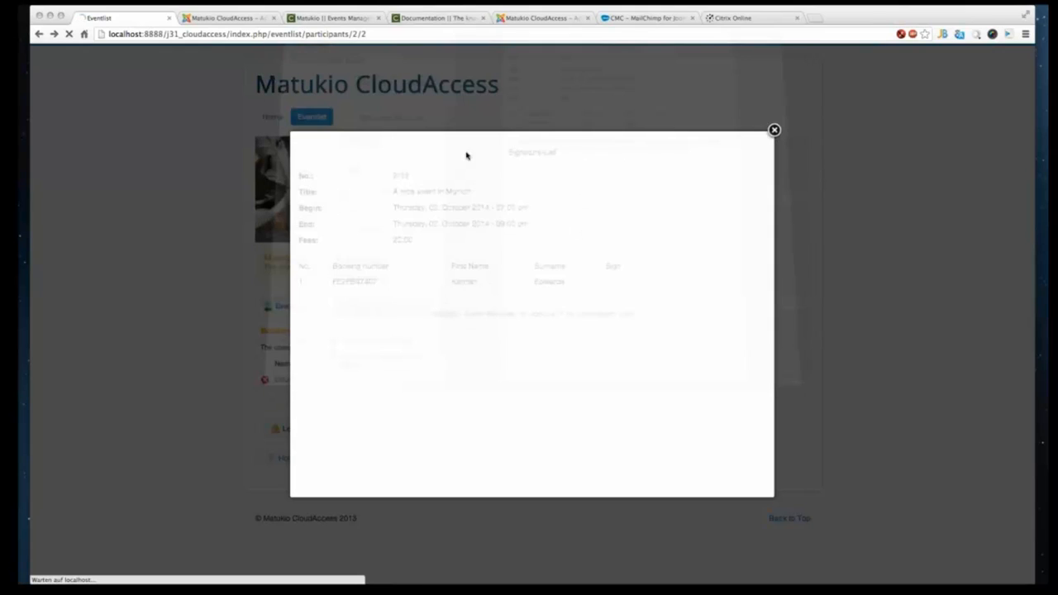
pyautogui.click(779, 136)
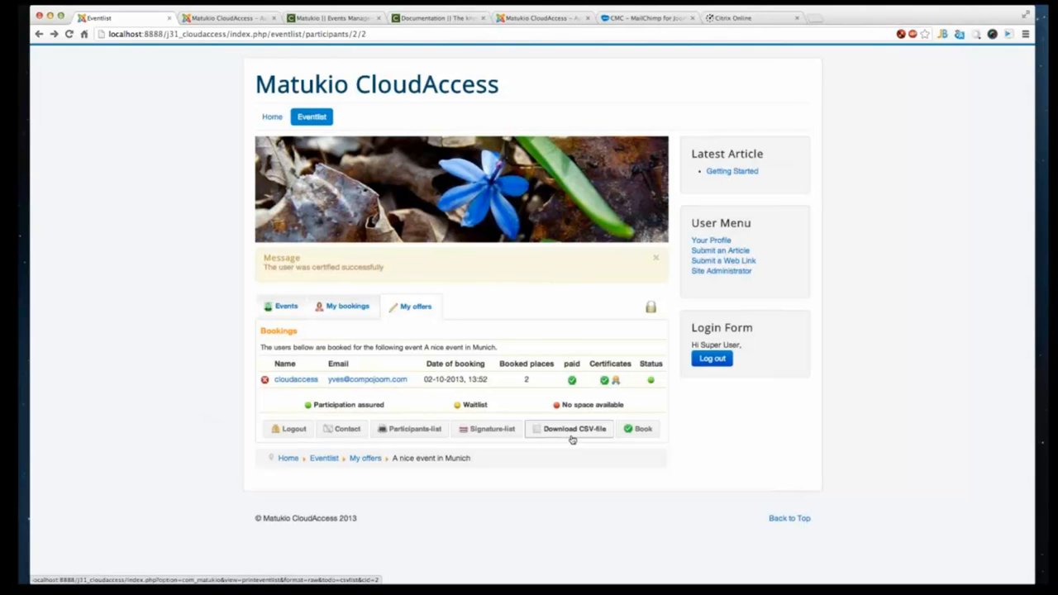
# - Open the new booking form for the Munich event, review its fields, and go back to the participant list
pyautogui.click(638, 432)
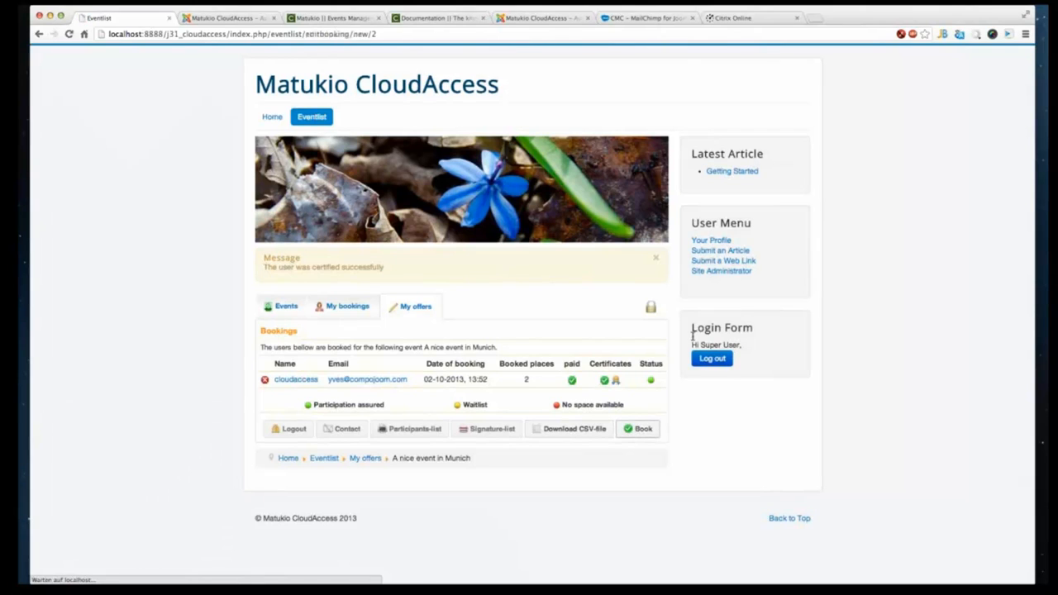
pyautogui.scroll(-5, 498, 405)
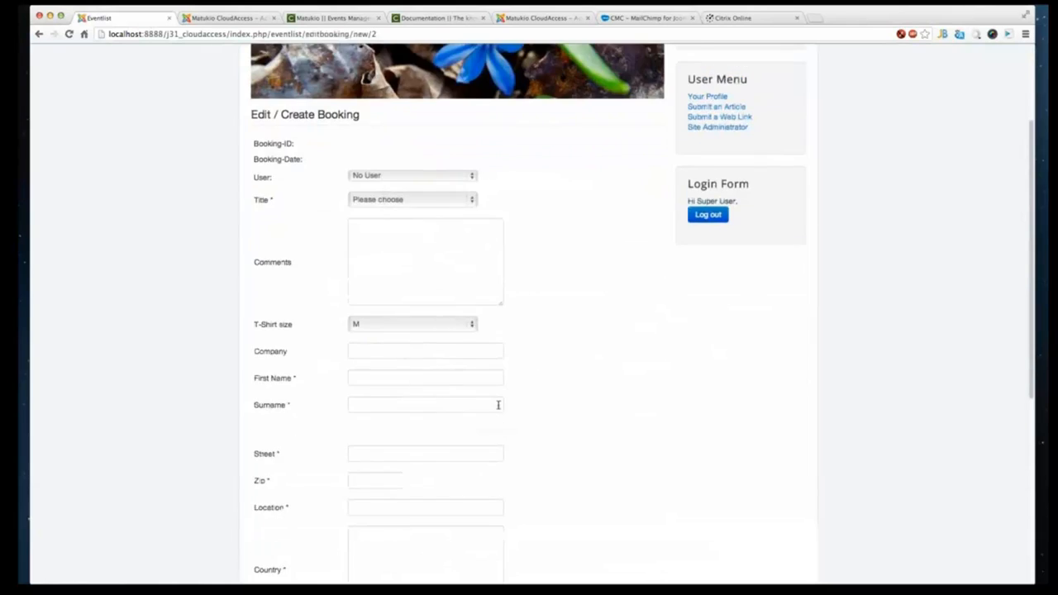
pyautogui.scroll(3, 498, 409)
pyautogui.scroll(2, 279, 347)
pyautogui.scroll(-10, 392, 463)
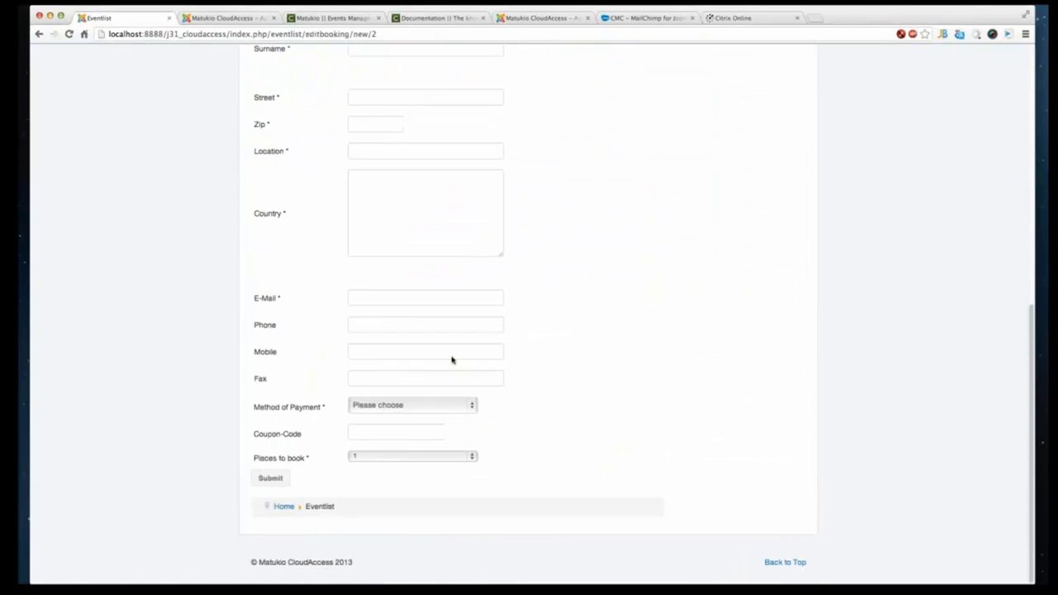
pyautogui.scroll(8, 451, 356)
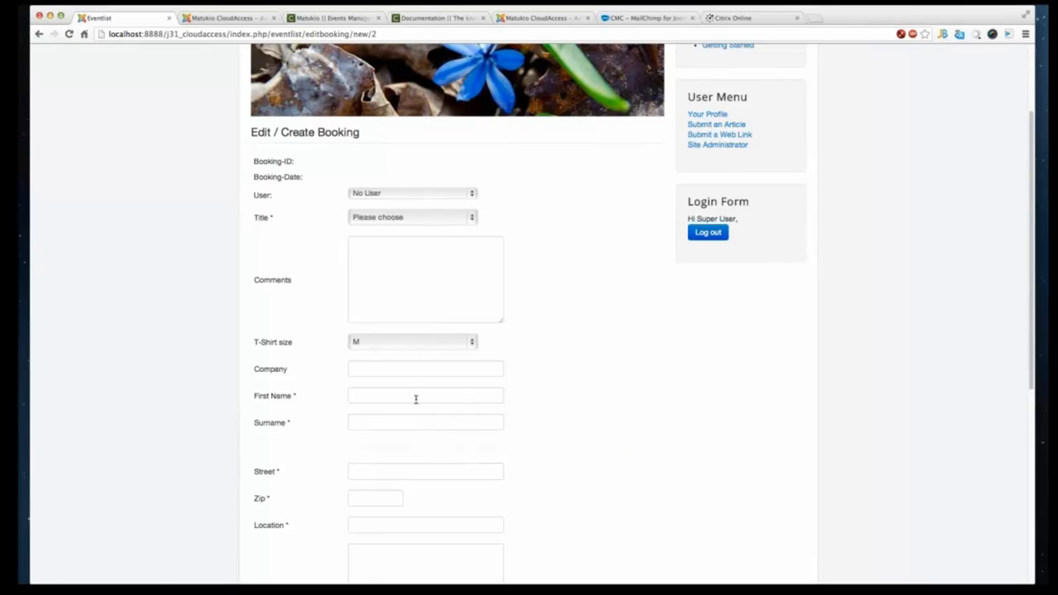
pyautogui.scroll(-5, 355, 504)
pyautogui.click(388, 423)
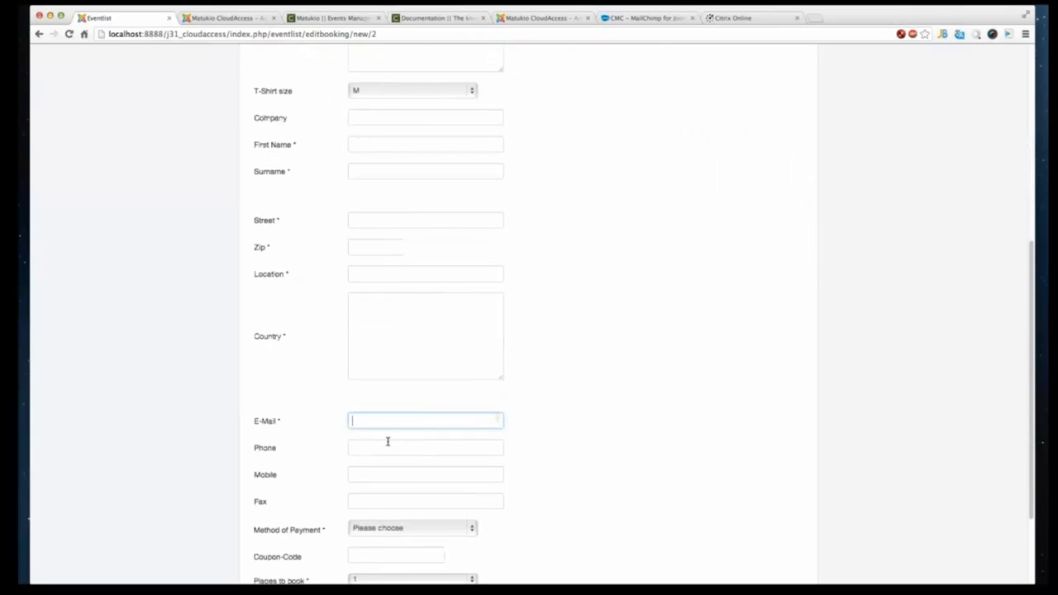
pyautogui.scroll(-3, 379, 538)
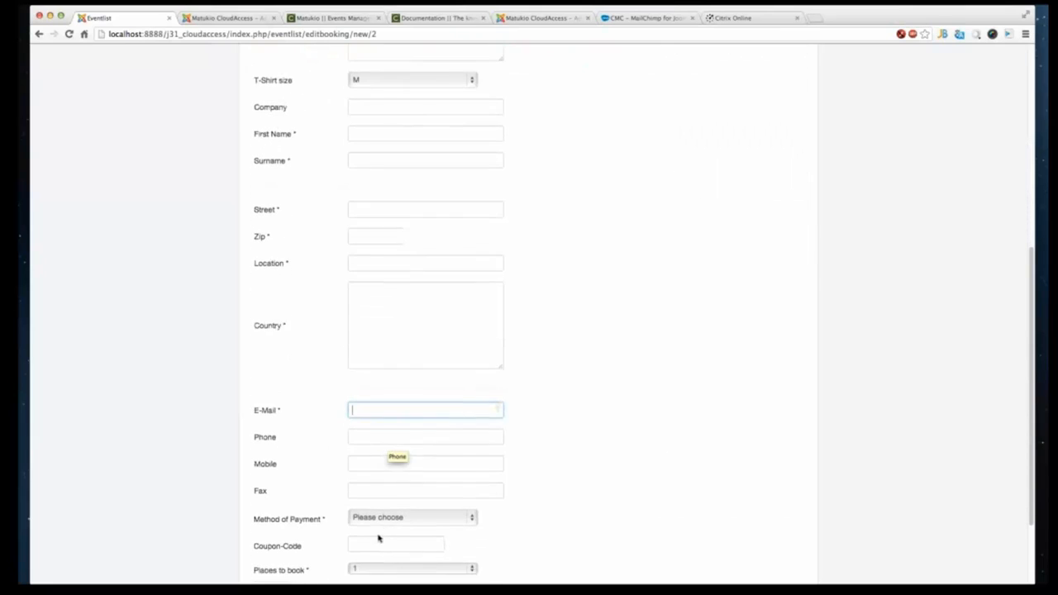
pyautogui.scroll(8, 416, 397)
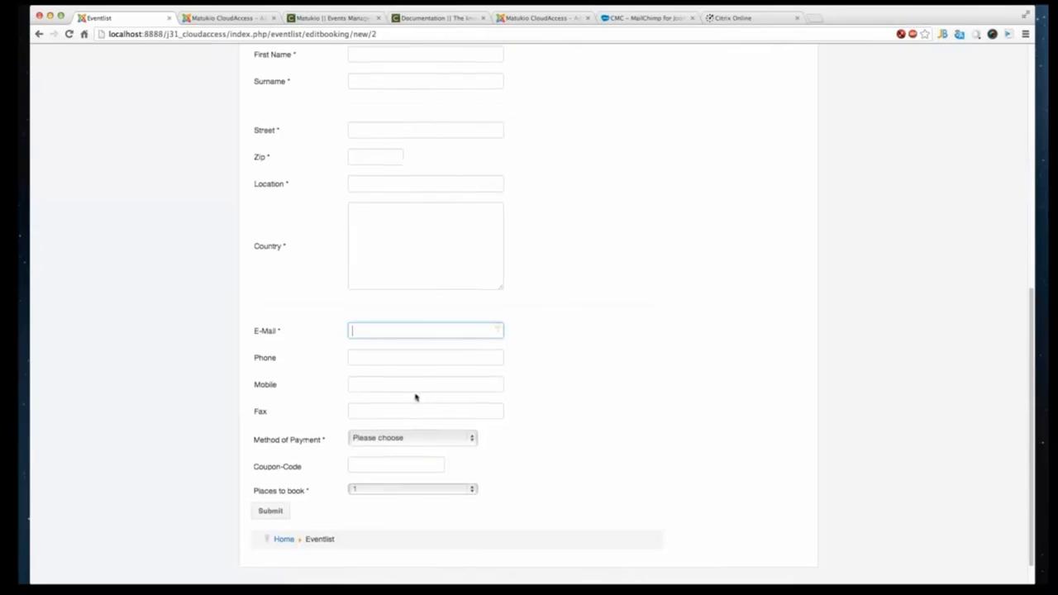
pyautogui.scroll(3, 418, 428)
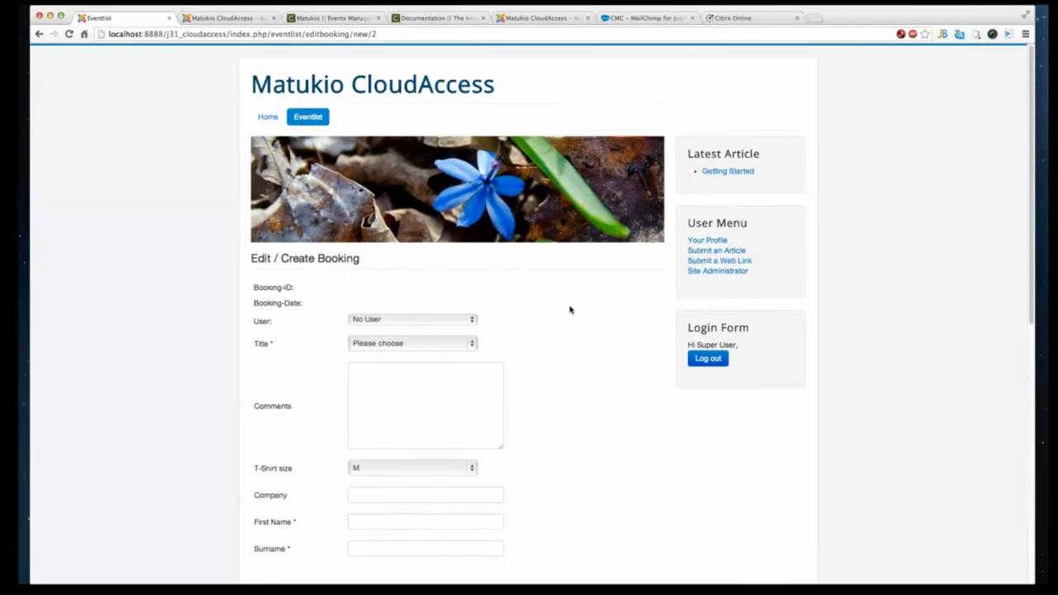
pyautogui.rightClick(570, 307)
pyautogui.click(576, 319)
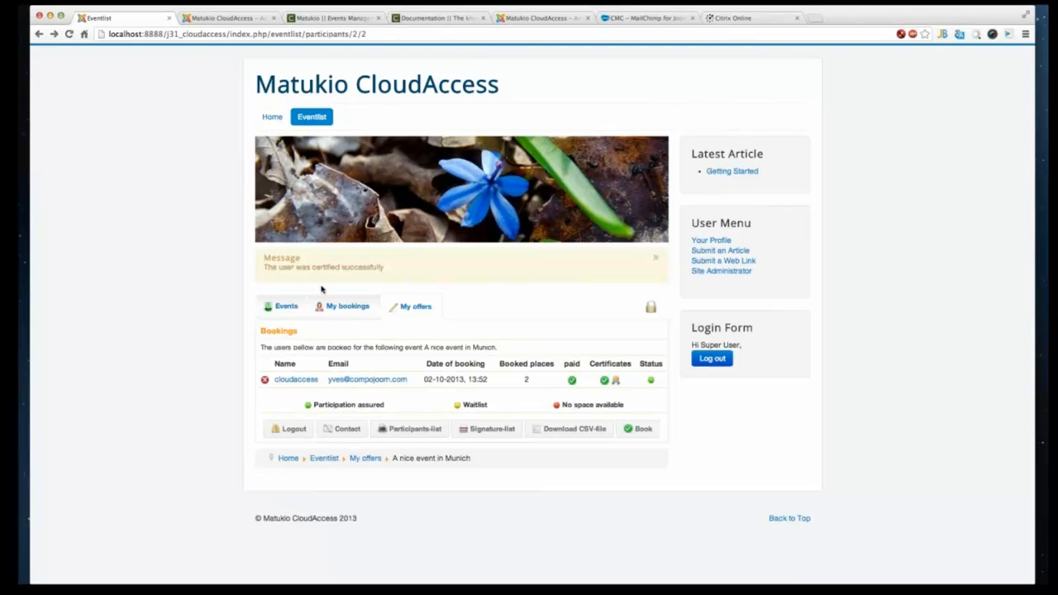
# - In the backend events list, open the Munich event's bookings and go back to the events list
pyautogui.click(213, 22)
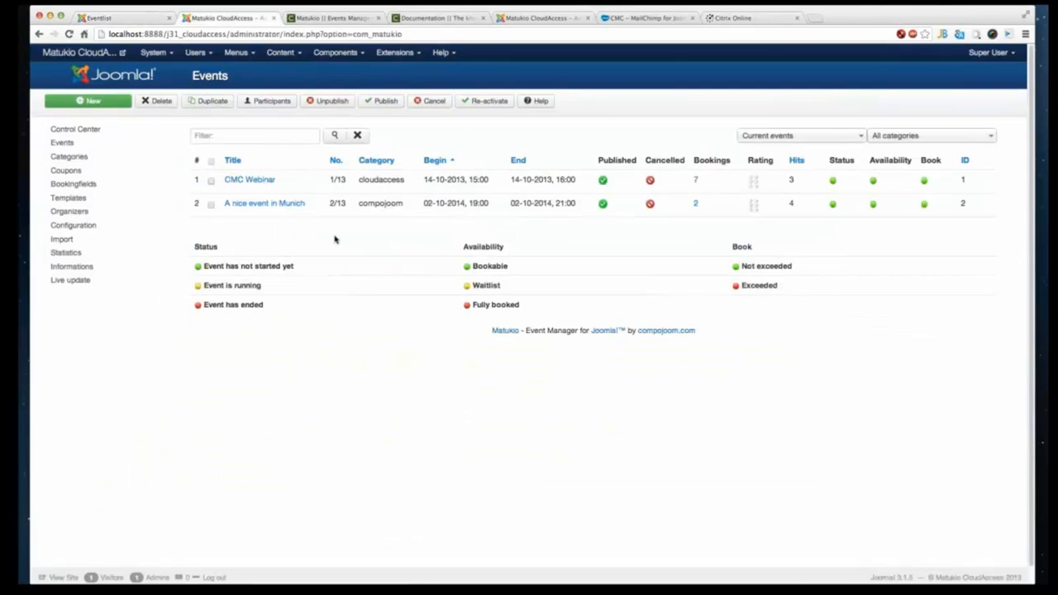
pyautogui.rightClick(333, 237)
pyautogui.click(347, 261)
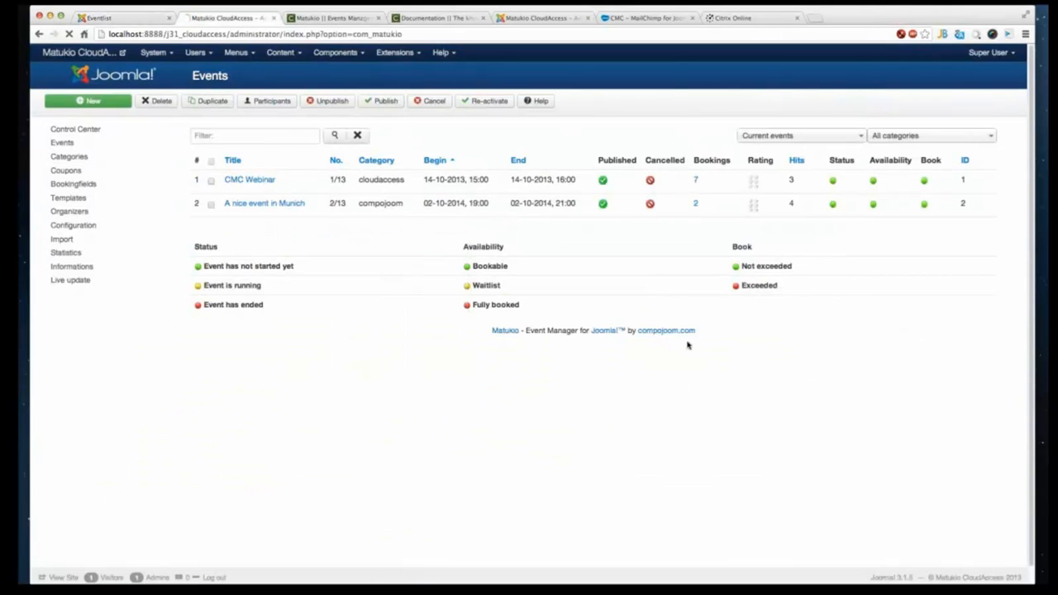
pyautogui.click(696, 204)
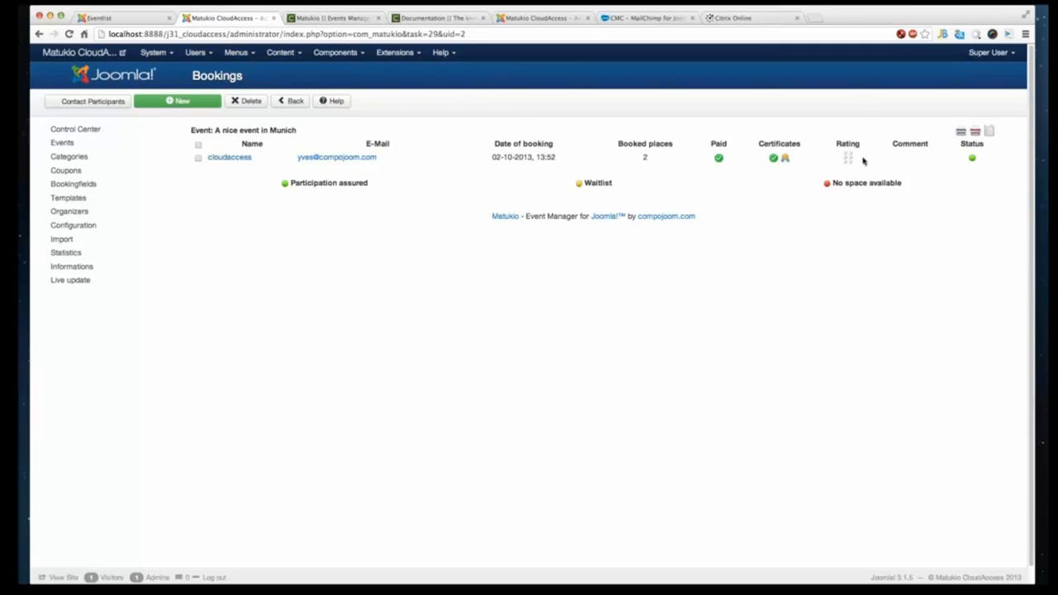
pyautogui.rightClick(387, 226)
pyautogui.click(398, 228)
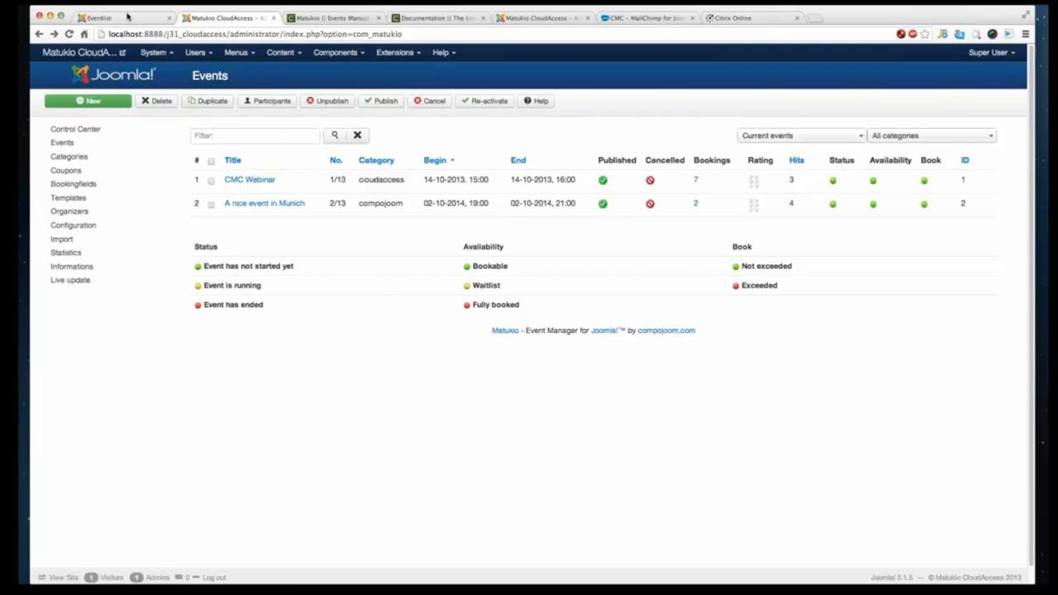
# - On the frontend event list, browse the Event overview, My bookings and My offers tabs
pyautogui.click(128, 16)
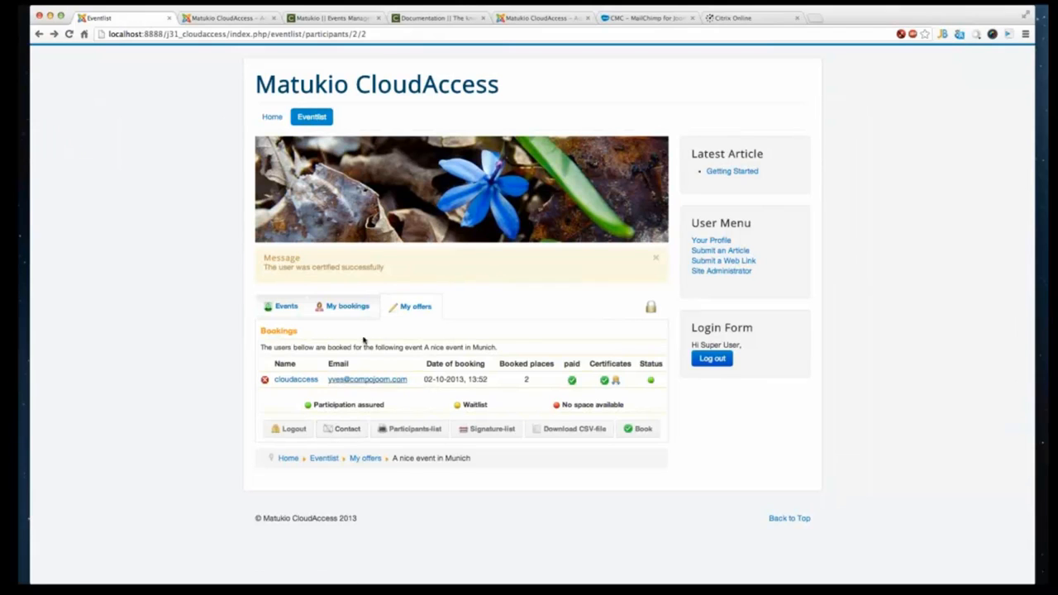
pyautogui.click(356, 306)
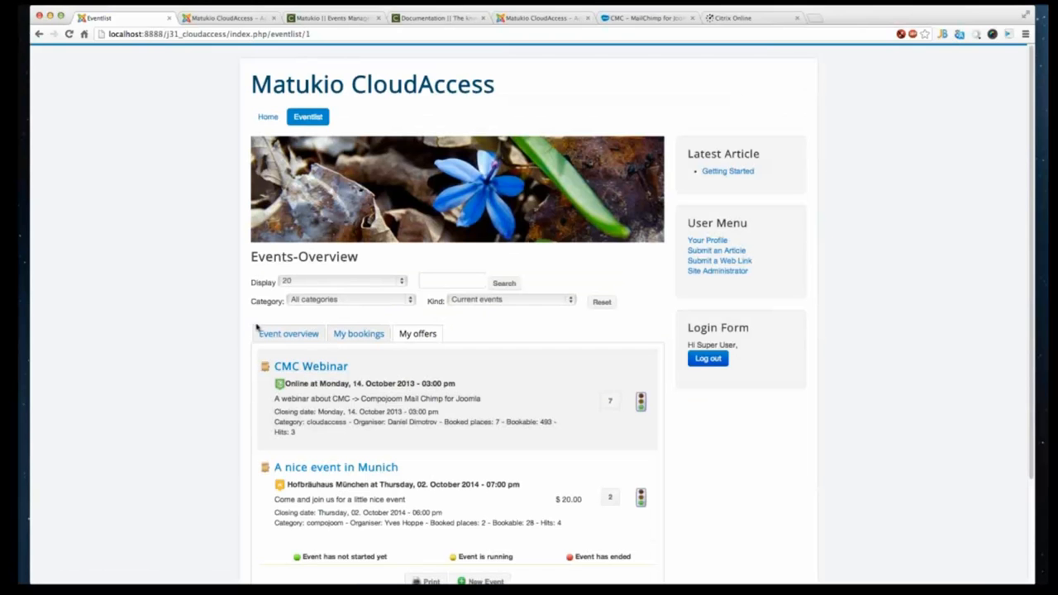
pyautogui.click(274, 333)
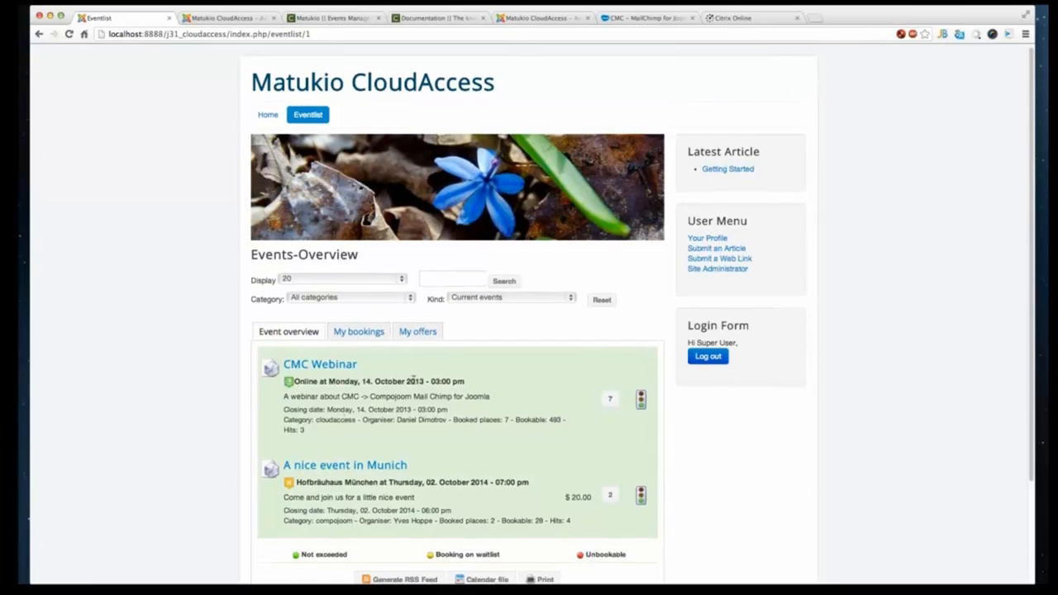
pyautogui.scroll(-3, 342, 422)
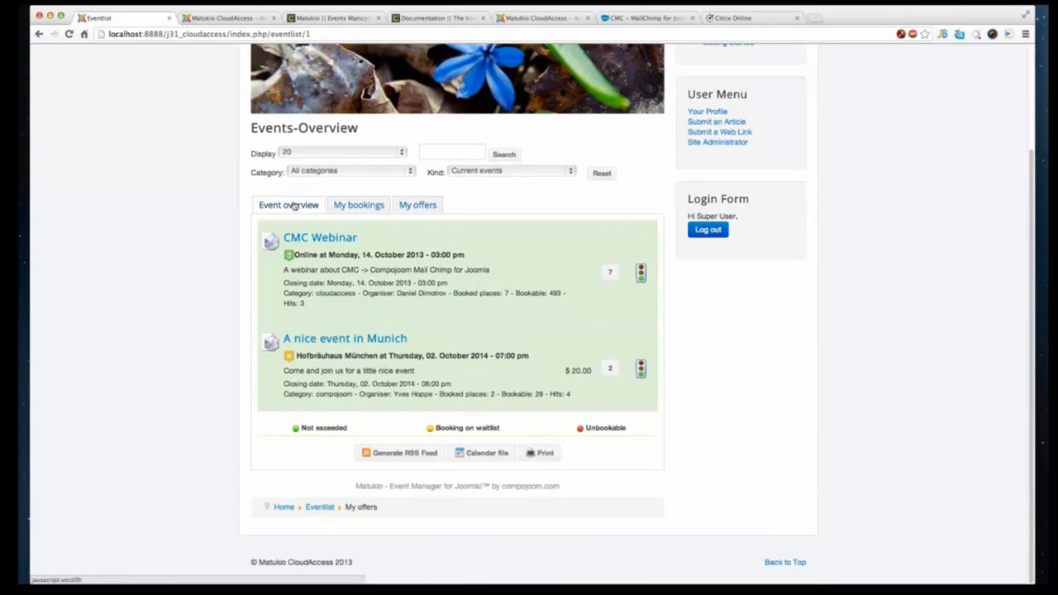
pyautogui.click(354, 207)
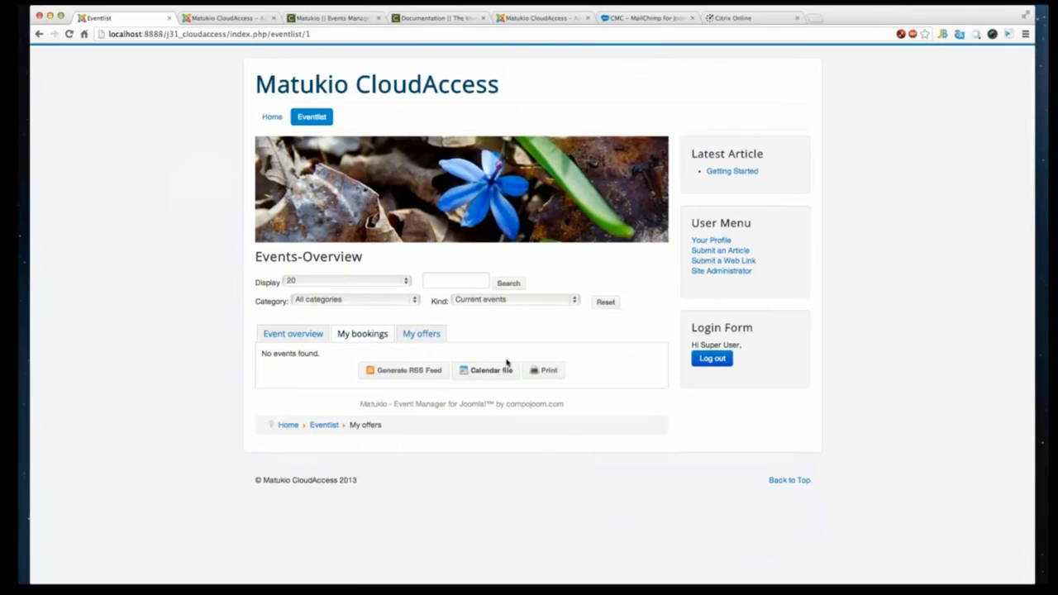
pyautogui.click(418, 334)
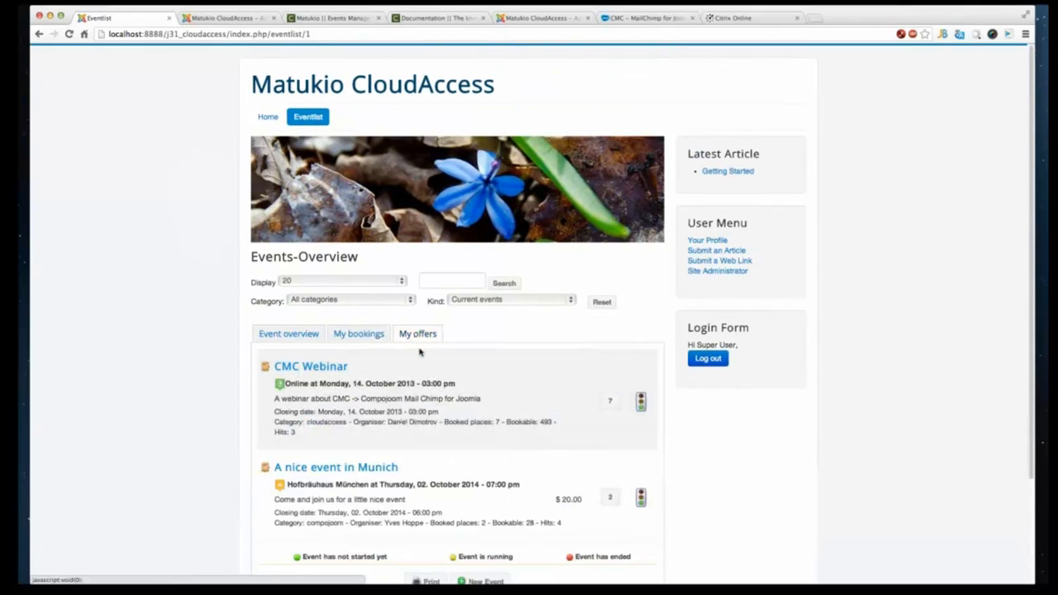
pyautogui.scroll(-5, 420, 352)
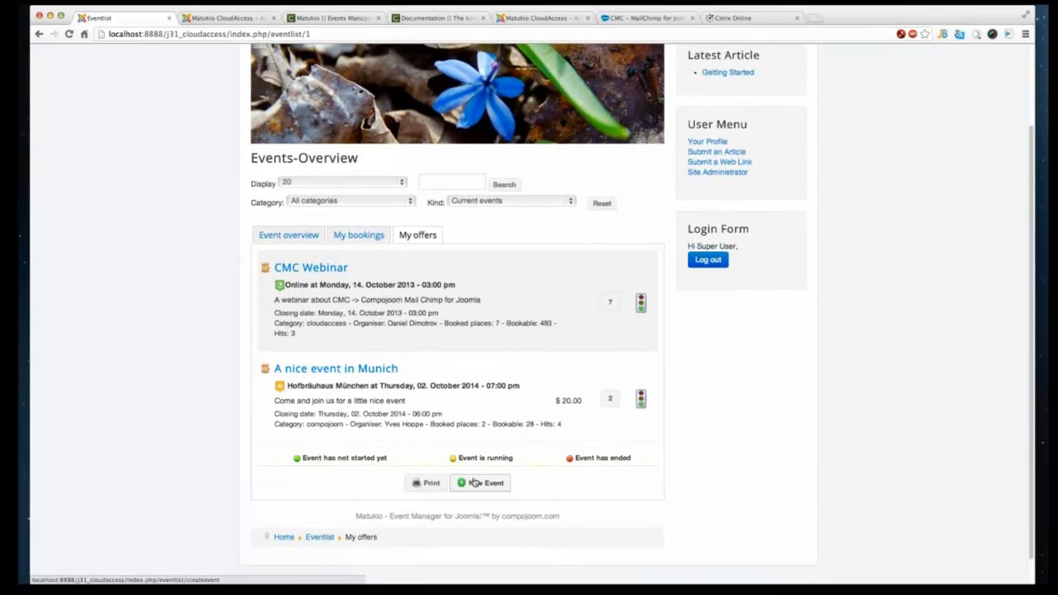
# - Open the New Event form from My offers and review its fields
pyautogui.click(480, 483)
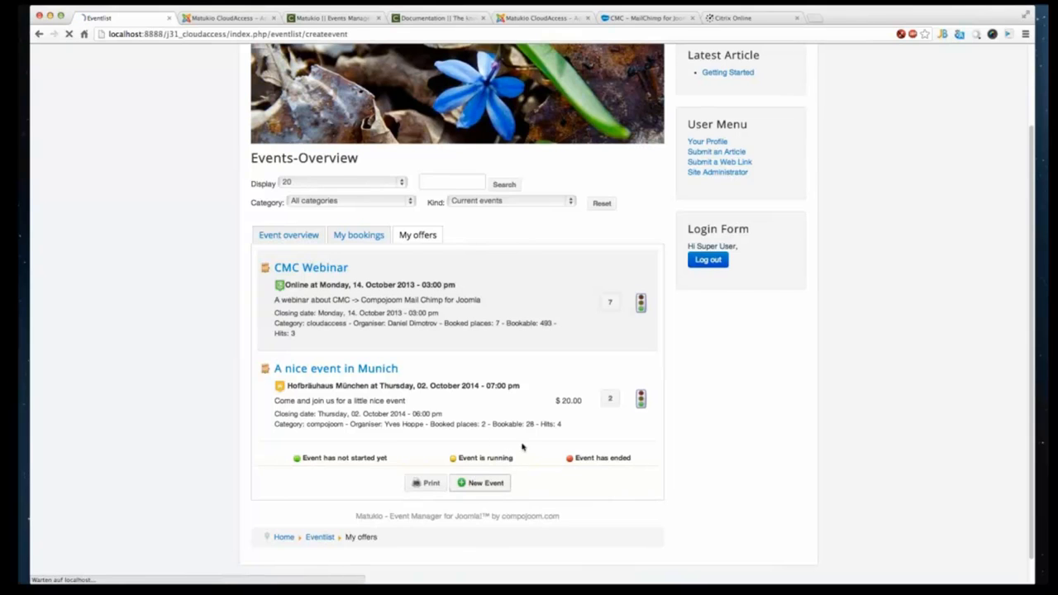
pyautogui.scroll(-5, 417, 472)
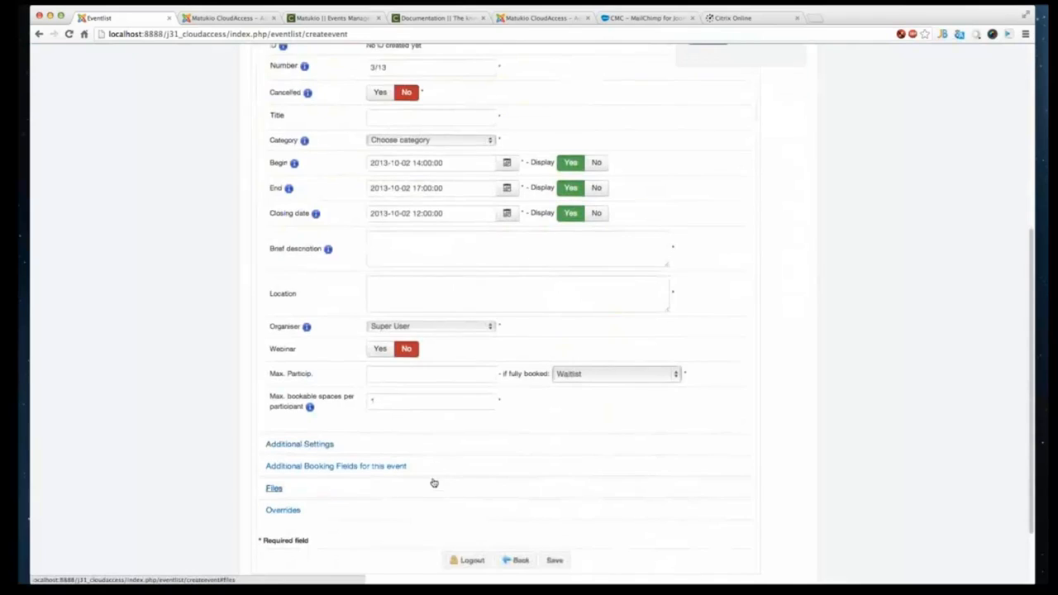
pyautogui.scroll(6, 432, 482)
pyautogui.scroll(-7, 405, 471)
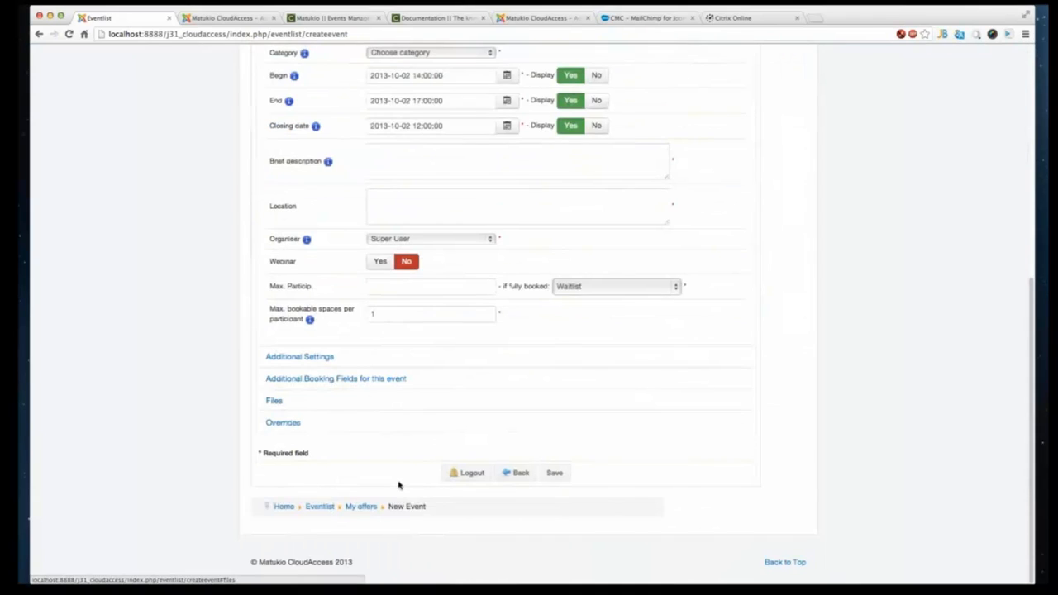
pyautogui.scroll(5, 404, 482)
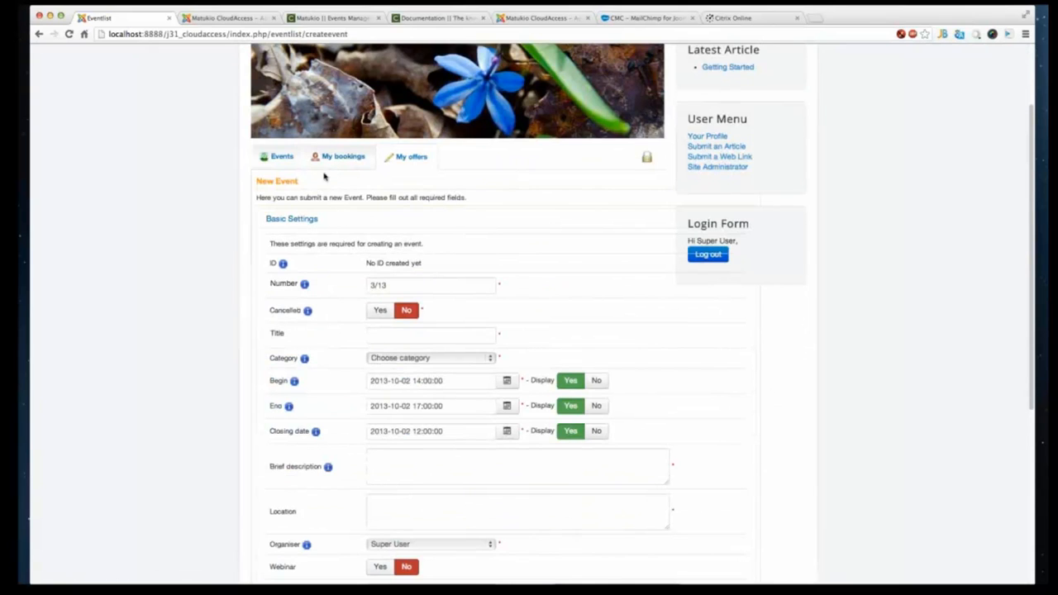
# - In the backend, start a new organizer and assign it to the Super User account
pyautogui.click(235, 18)
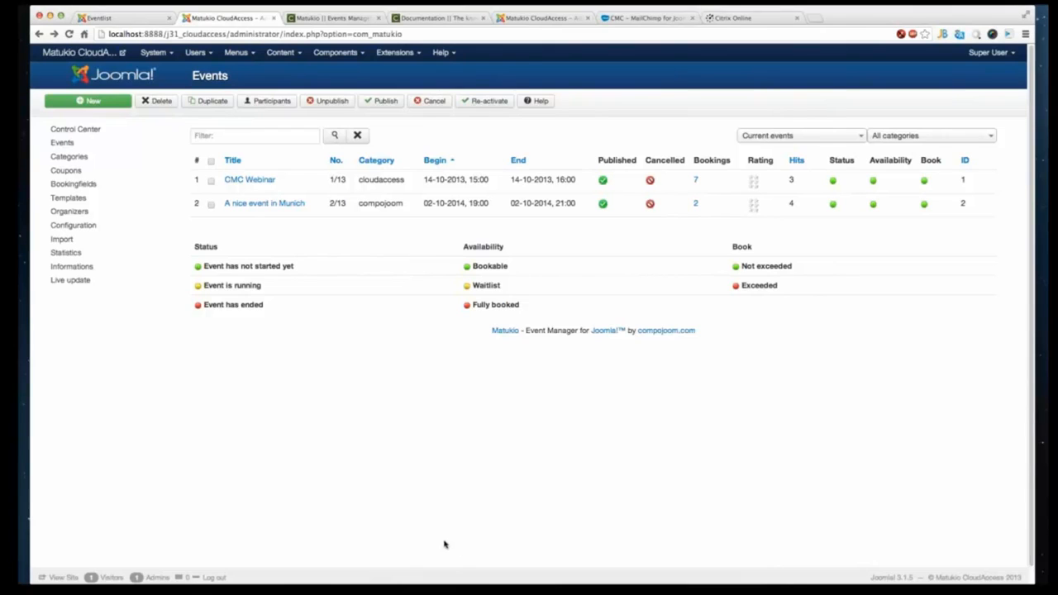
pyautogui.click(78, 212)
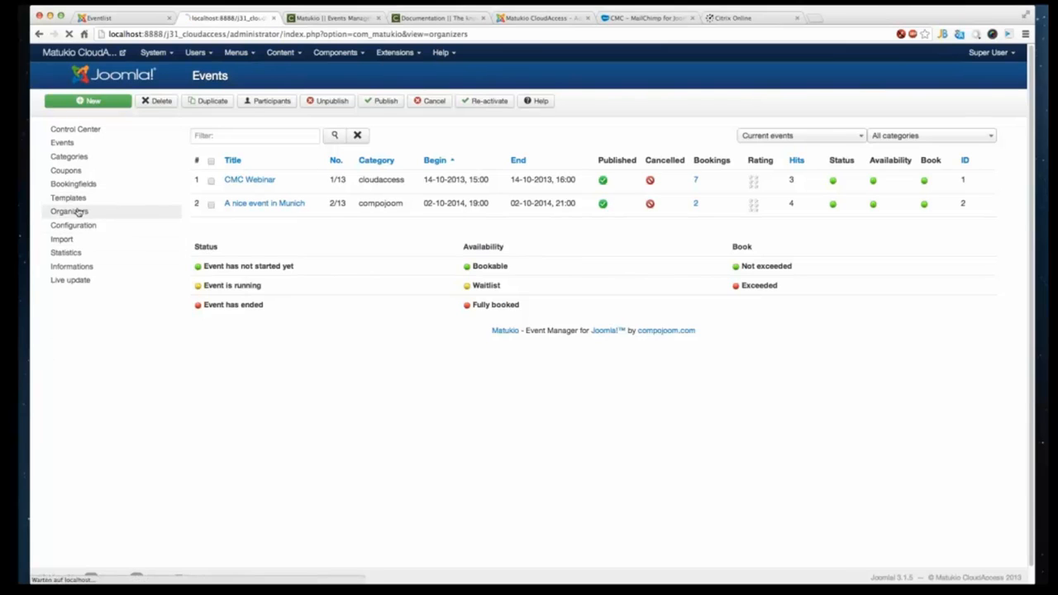
pyautogui.click(94, 102)
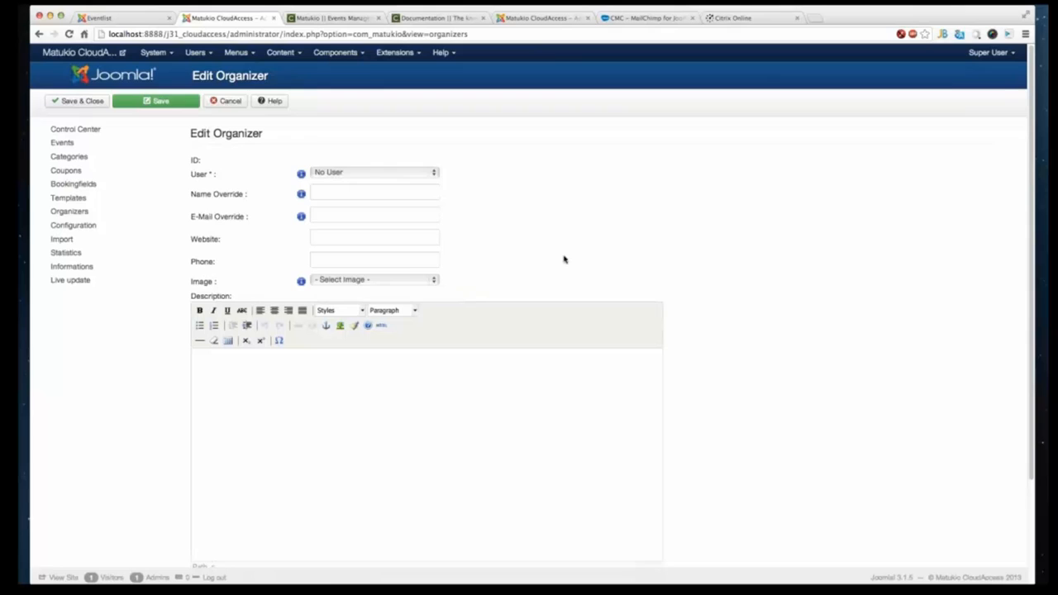
pyautogui.click(398, 174)
pyautogui.click(385, 192)
pyautogui.click(371, 193)
pyautogui.write('Yves HOp')
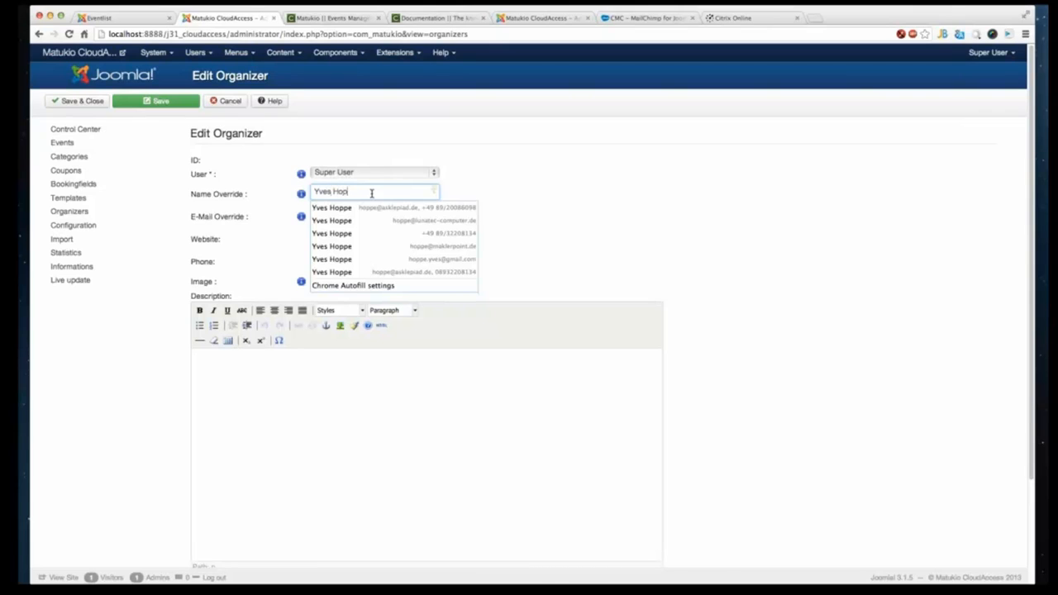
pyautogui.write('pe')
pyautogui.press('Tab')
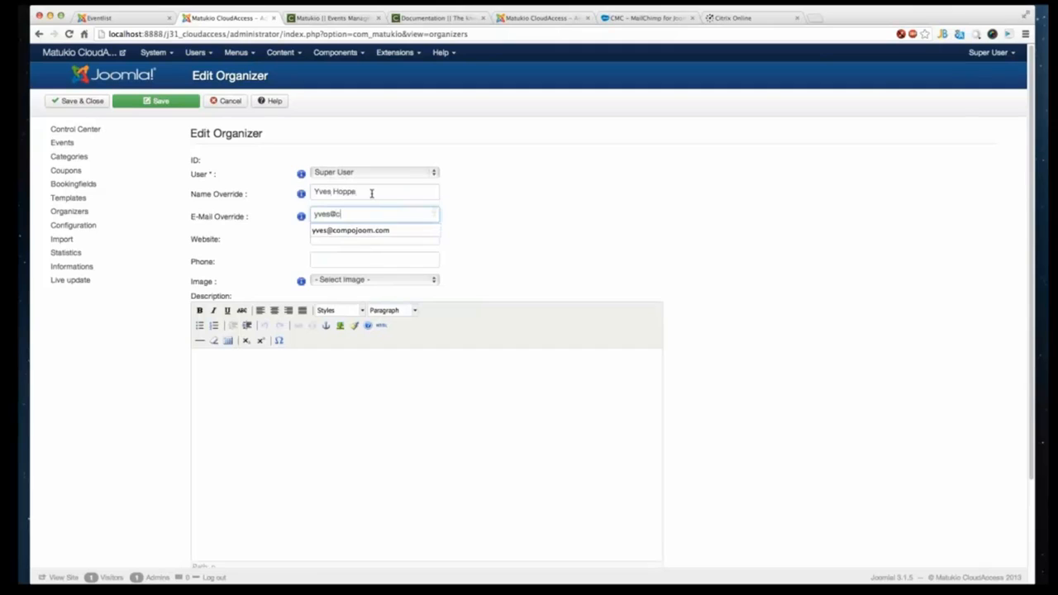
pyautogui.press('Tab')
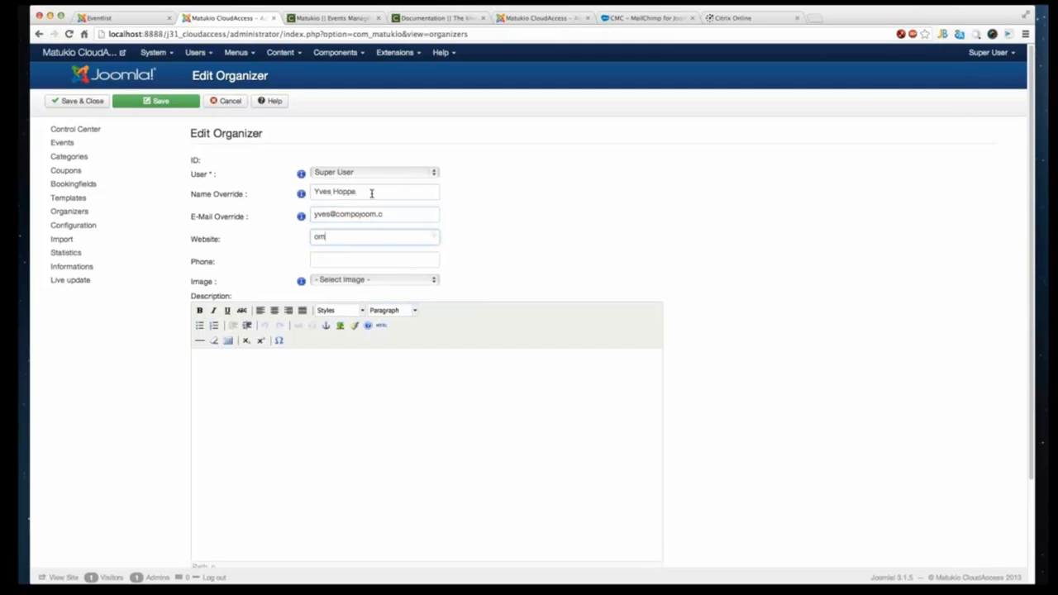
pyautogui.click(405, 216)
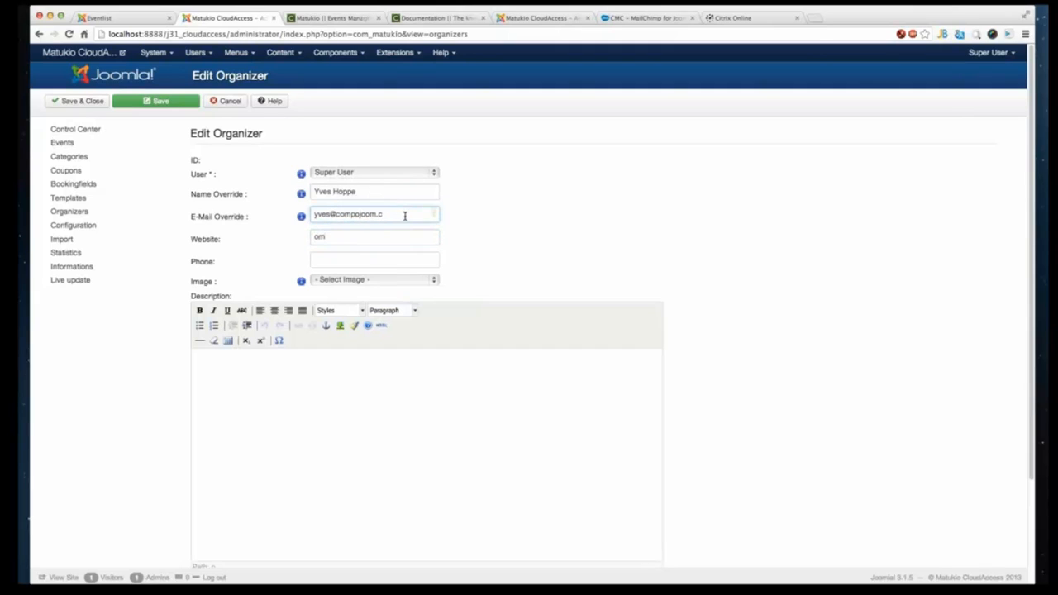
pyautogui.write('om')
pyautogui.press('Tab')
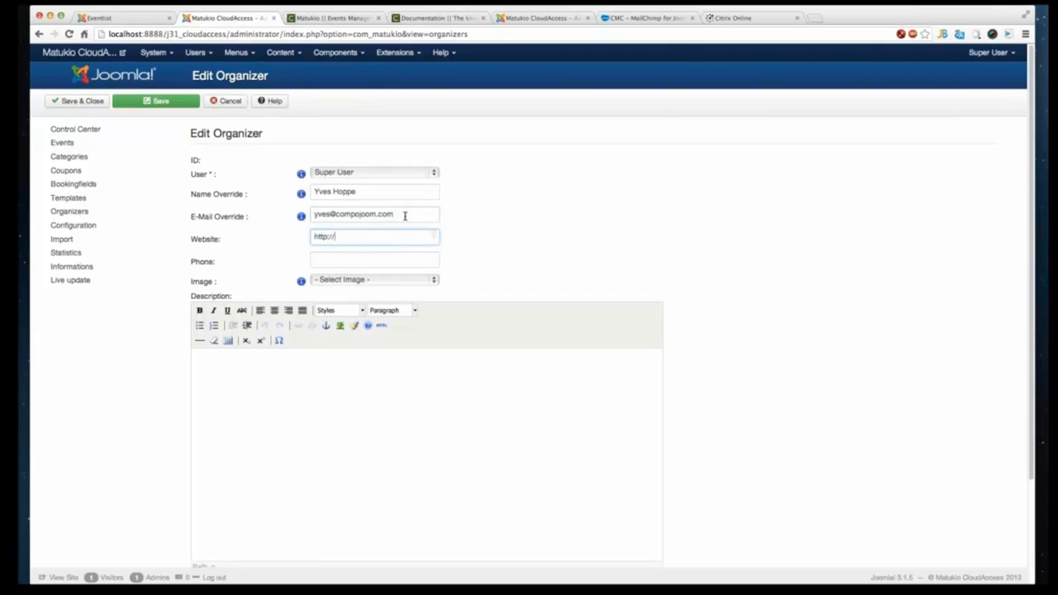
pyautogui.write('http://compojom.com')
pyautogui.press('Tab')
# - Add the description "SOme nice description of me" to the organizer and save it
pyautogui.scroll(-3, 367, 332)
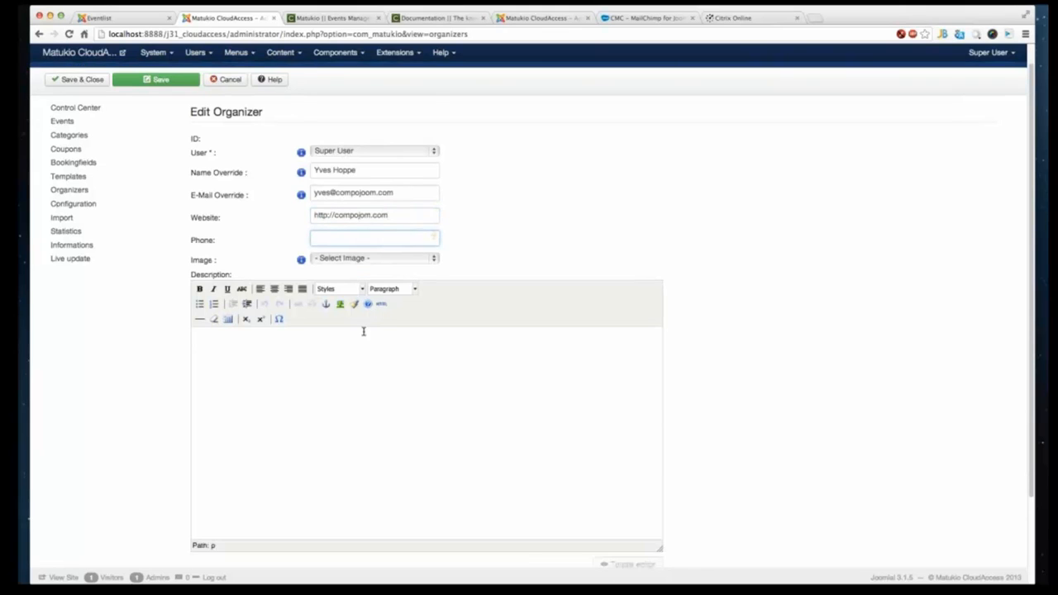
pyautogui.click(339, 298)
pyautogui.click(343, 153)
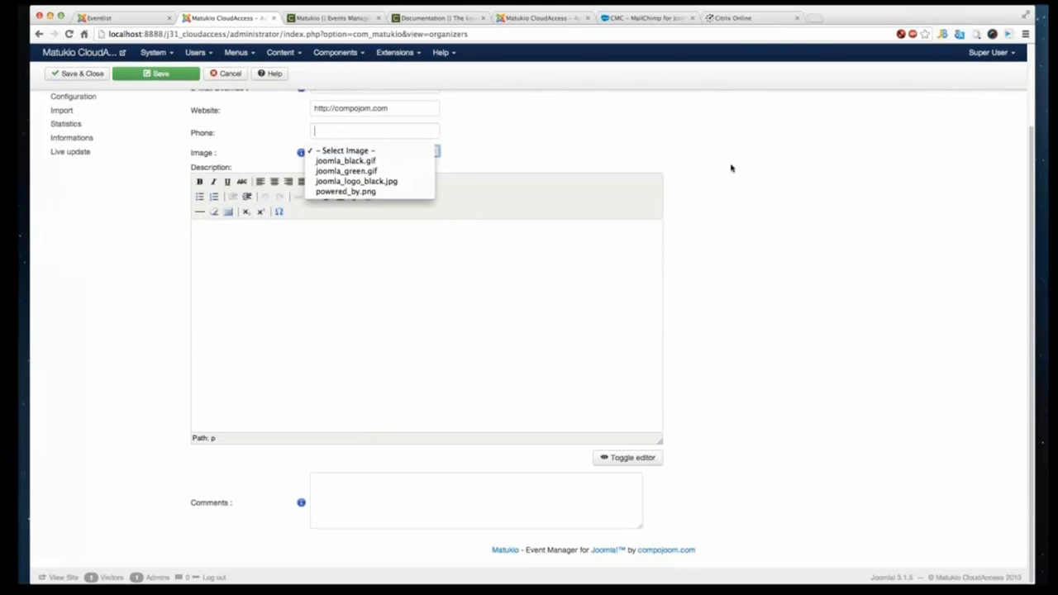
pyautogui.click(348, 308)
pyautogui.click(347, 307)
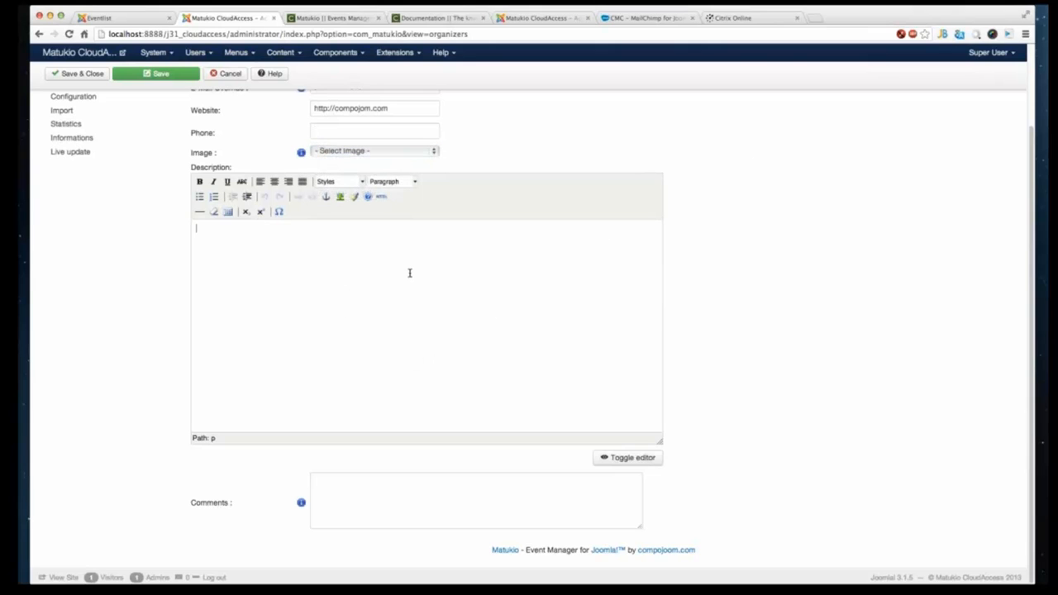
pyautogui.scroll(3, 351, 292)
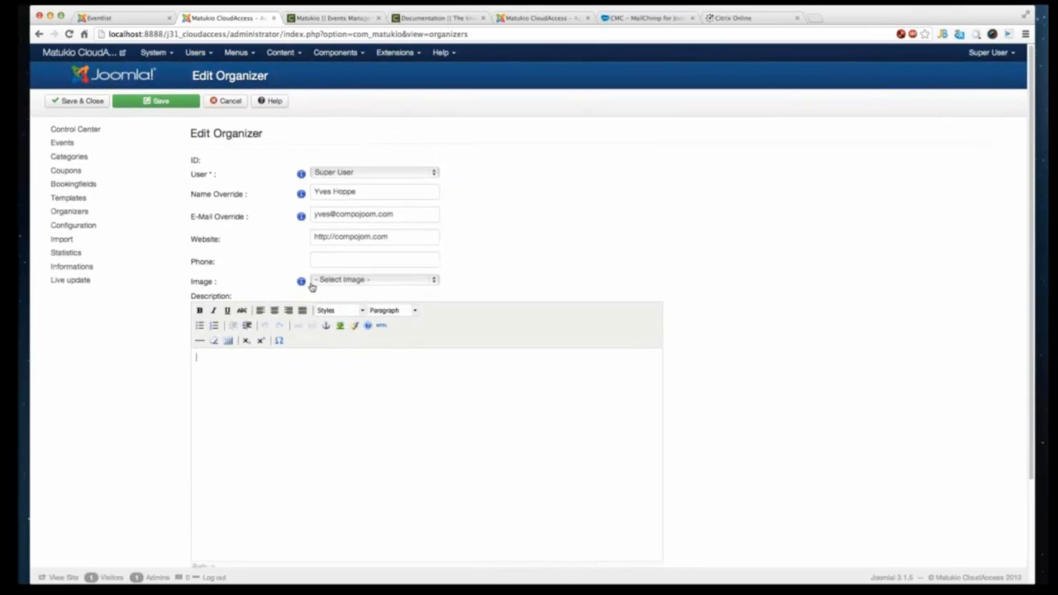
pyautogui.moveTo(301, 282)
pyautogui.scroll(-3, 349, 380)
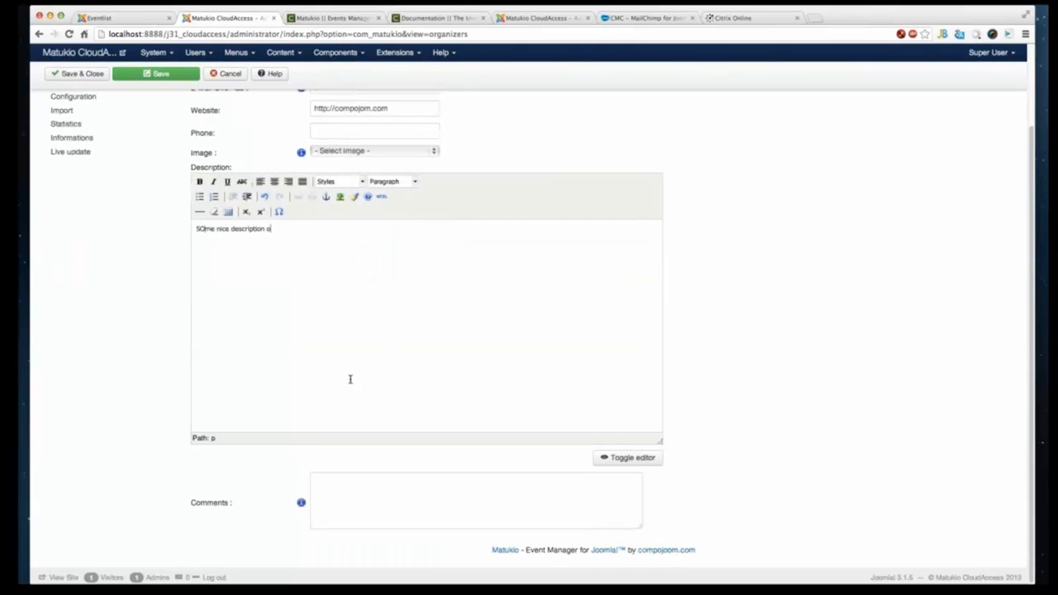
pyautogui.write('e')
pyautogui.click(344, 499)
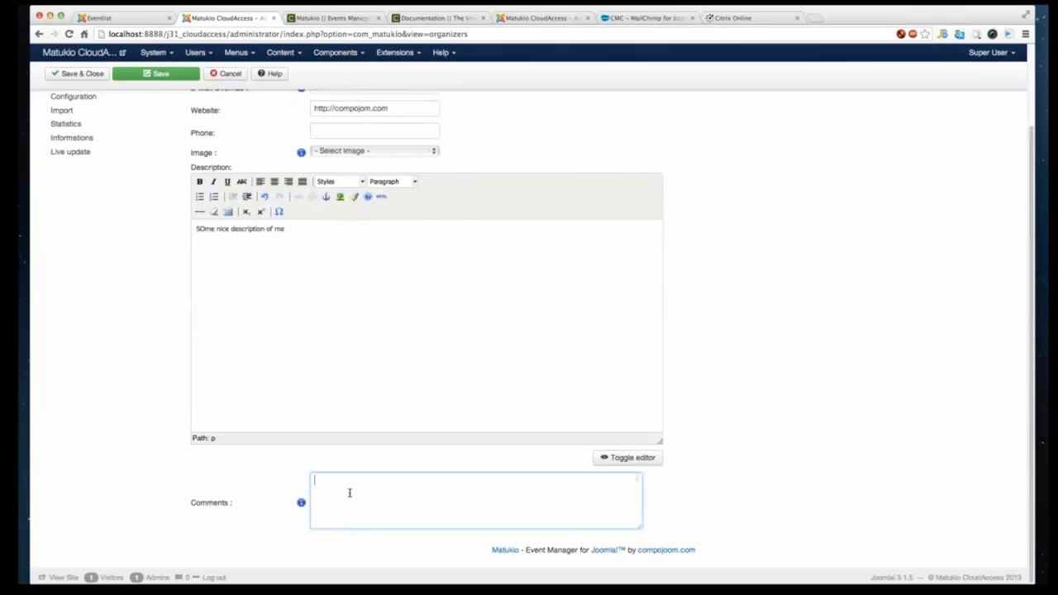
pyautogui.scroll(3, 367, 472)
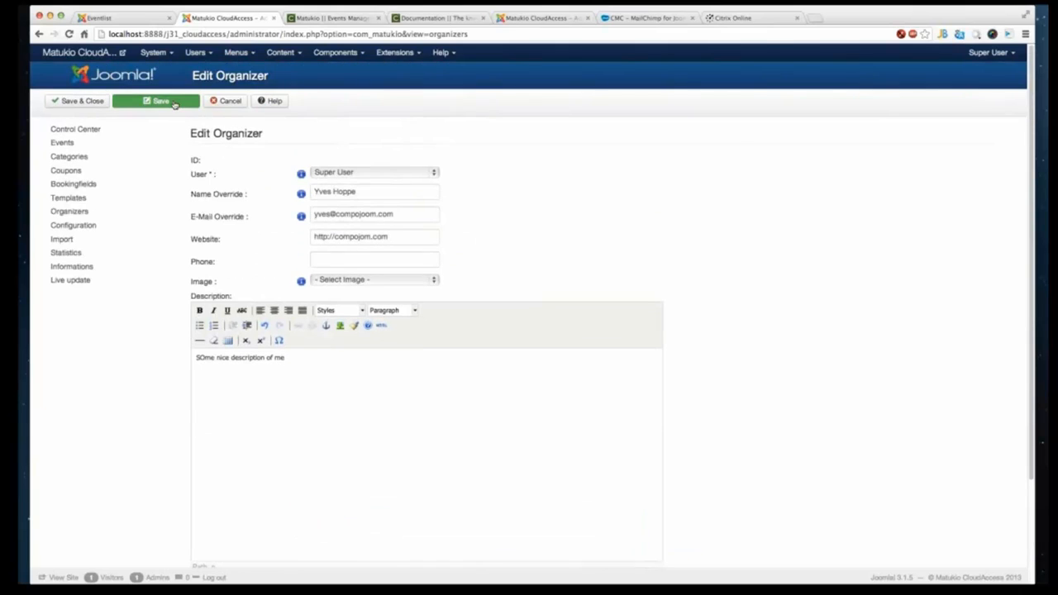
pyautogui.click(170, 105)
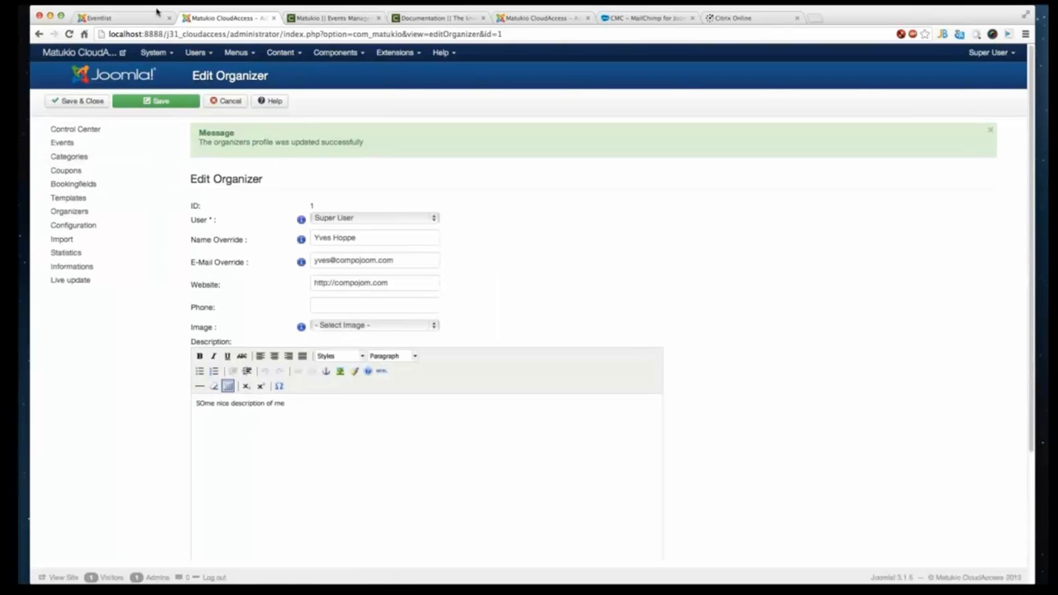
# - In the frontend event list, reload My offers, open the Munich event's edit form and go back
pyautogui.click(155, 15)
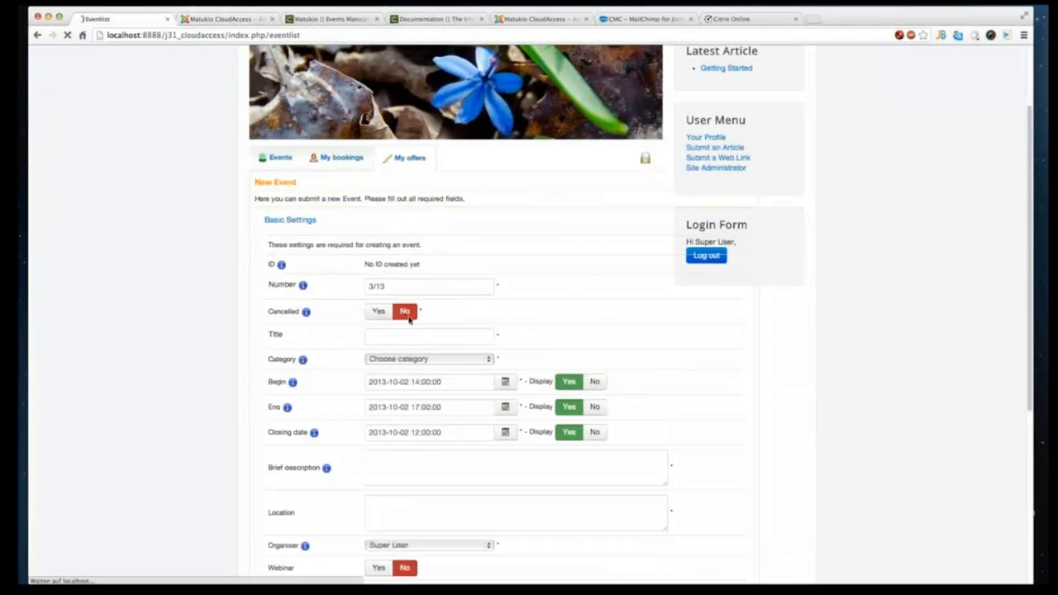
pyautogui.press('super+r')
pyautogui.scroll(-3, 253, 380)
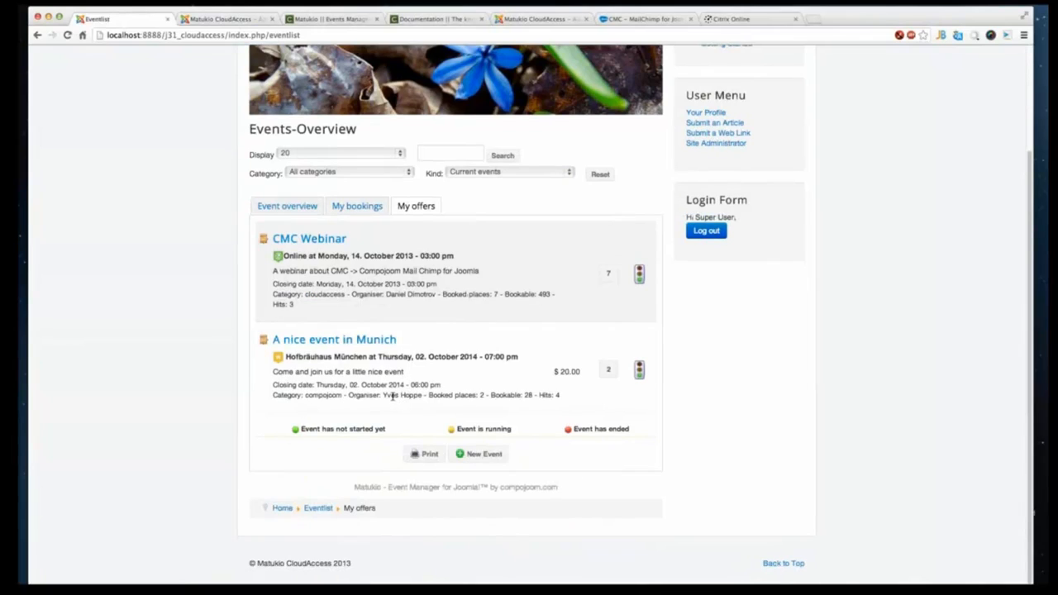
pyautogui.click(303, 339)
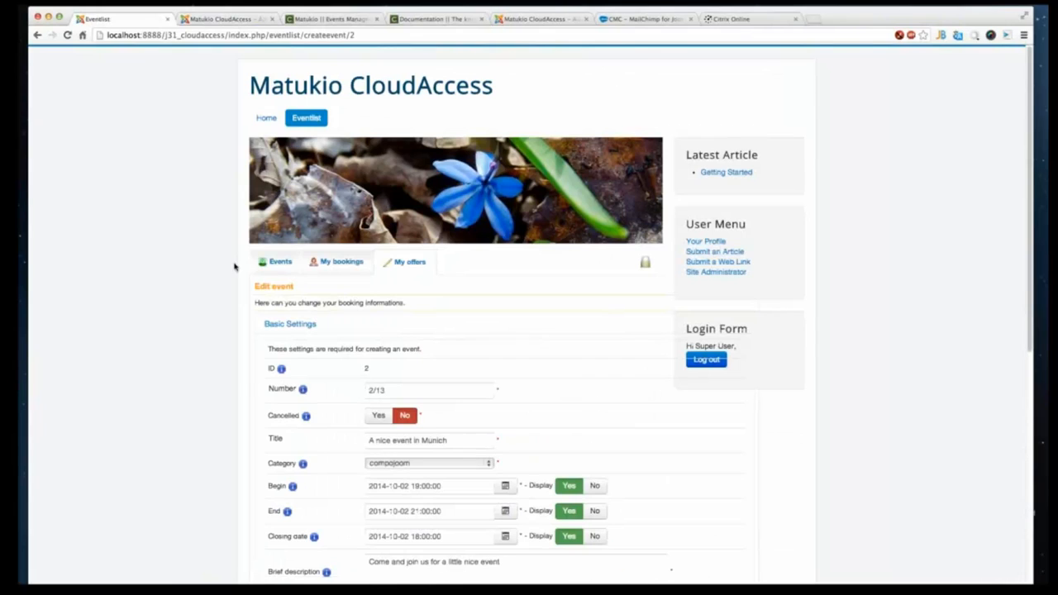
pyautogui.rightClick(199, 253)
pyautogui.click(224, 257)
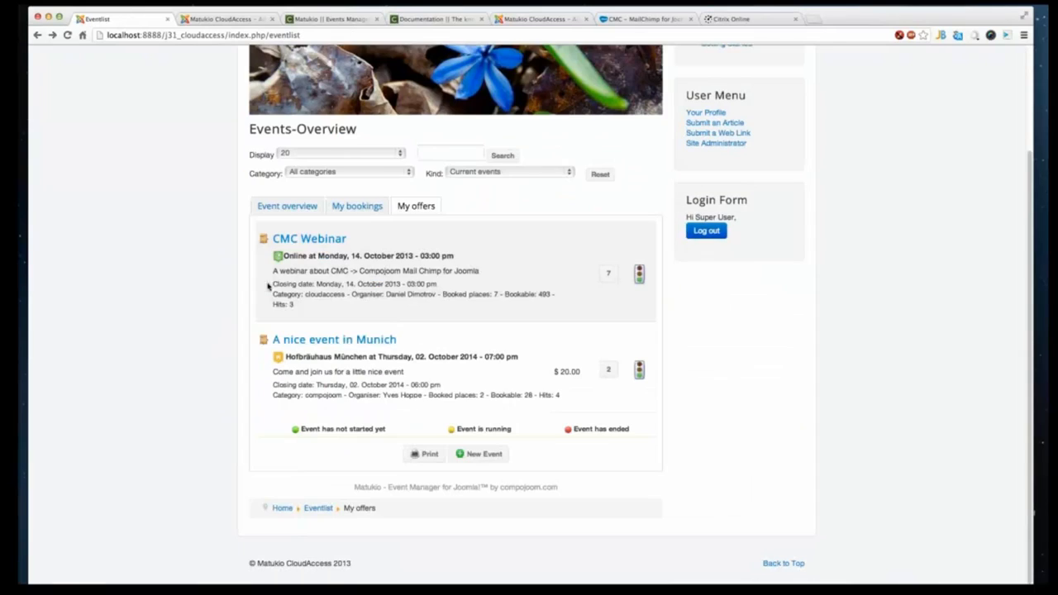
# - From the Event overview, open the organiser's profile page and return to the event list
pyautogui.click(287, 208)
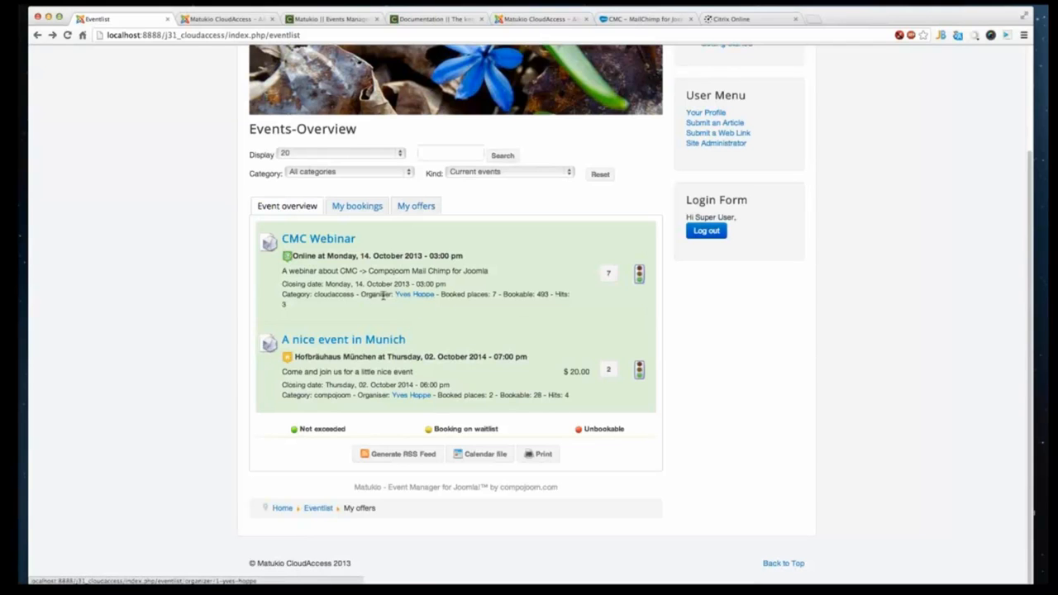
pyautogui.click(413, 294)
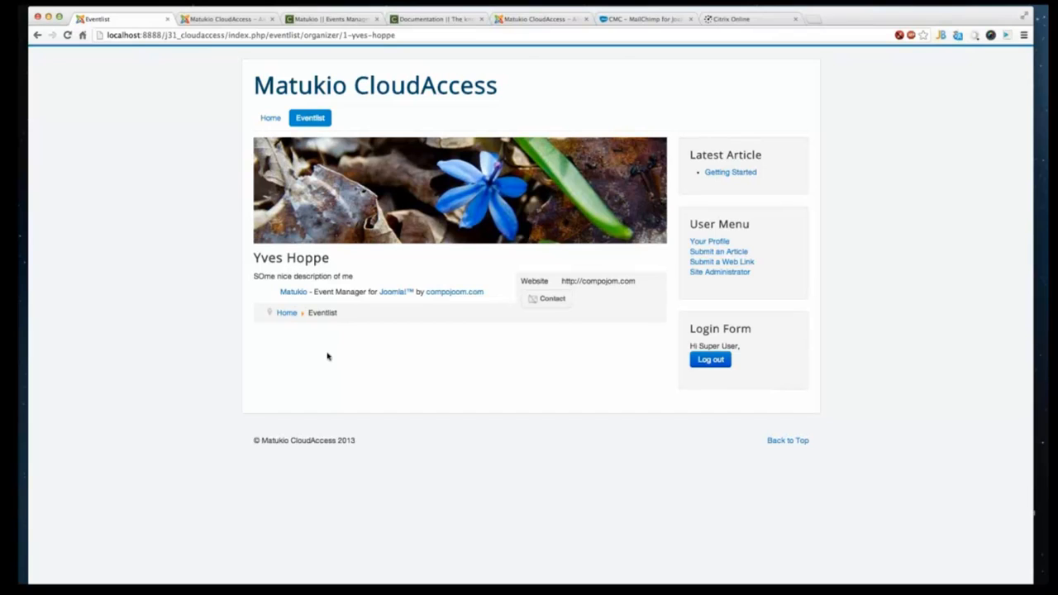
pyautogui.rightClick(197, 239)
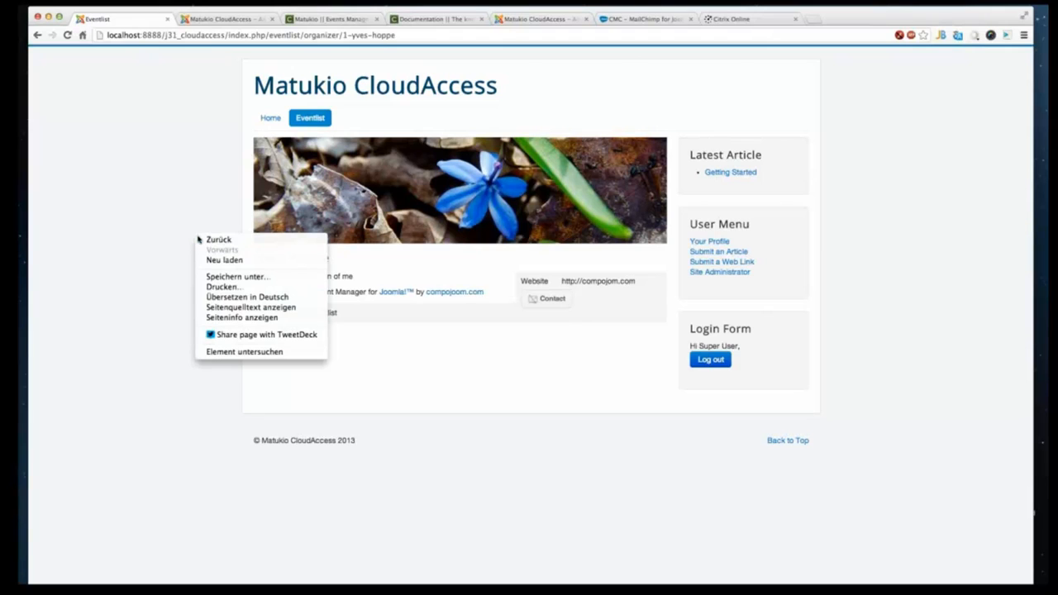
pyautogui.click(201, 239)
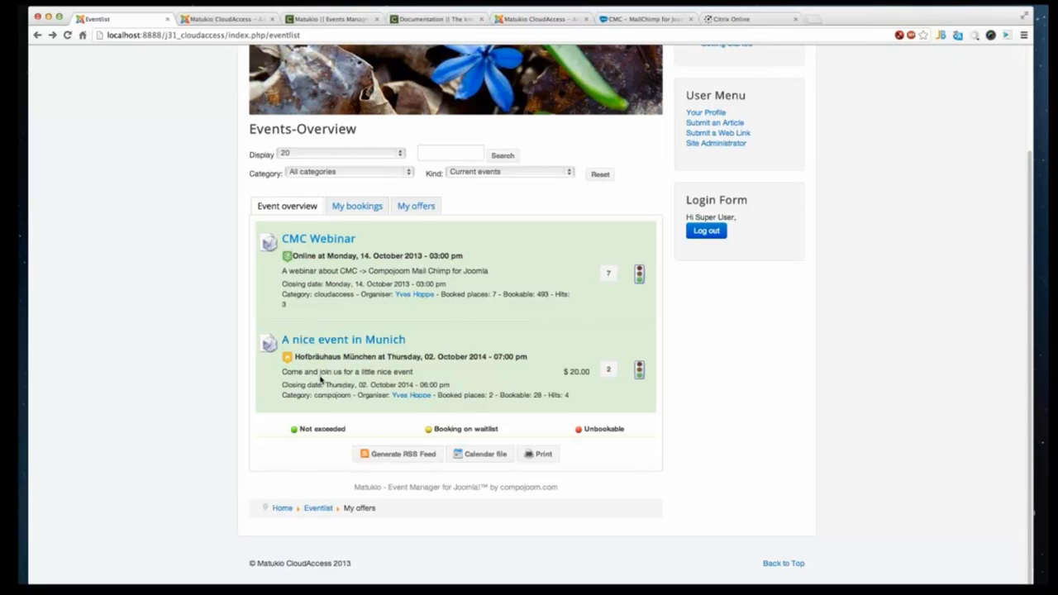
# - View the Munich event's detail page and return to the event list
pyautogui.click(386, 344)
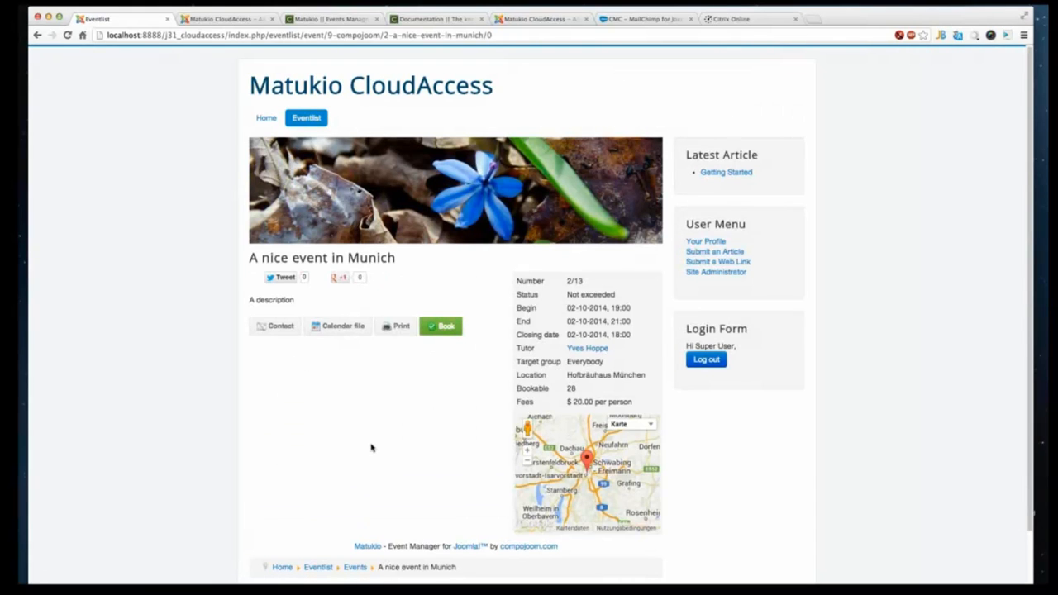
pyautogui.scroll(-2, 371, 448)
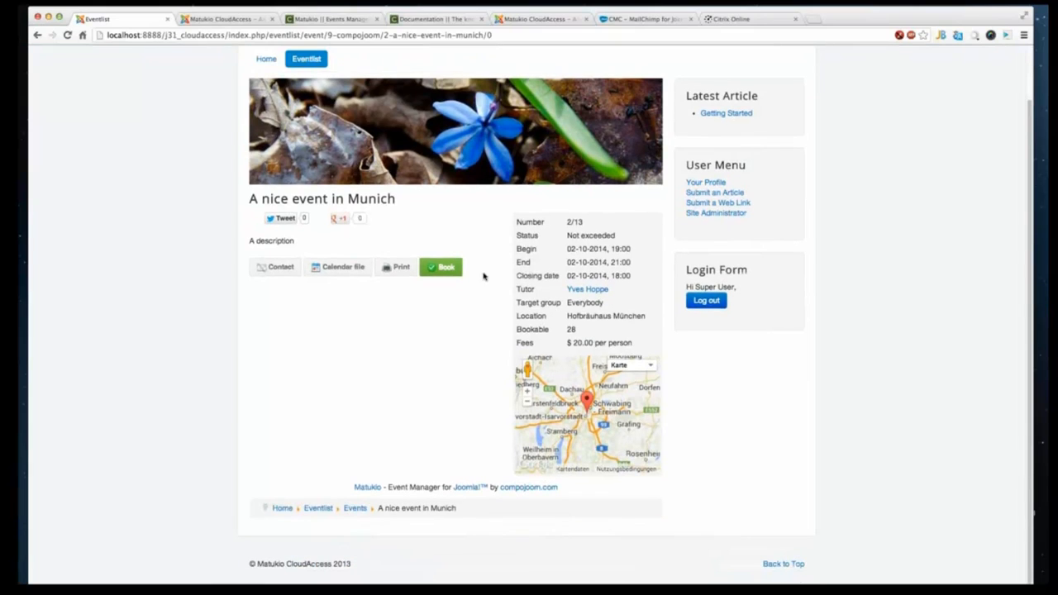
pyautogui.rightClick(165, 232)
pyautogui.click(182, 235)
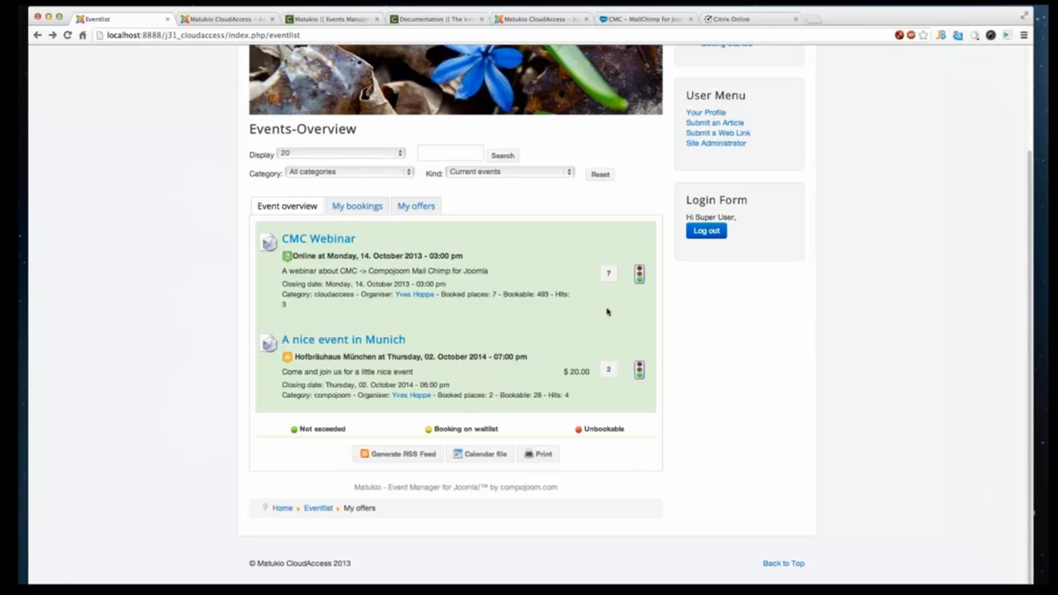
# - Check the My bookings tab and log out of the frontend
pyautogui.click(338, 206)
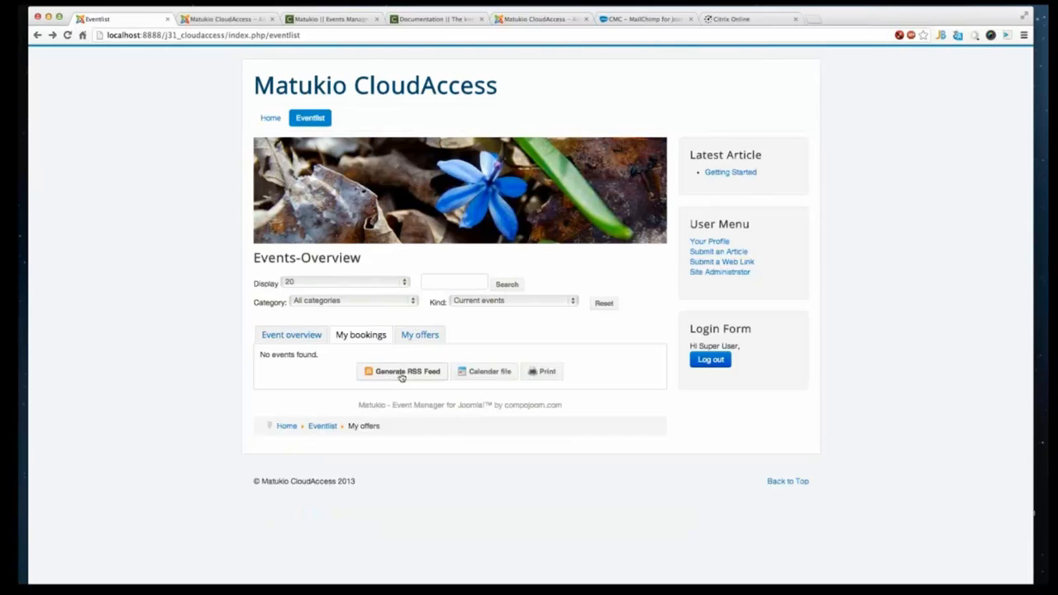
pyautogui.click(711, 360)
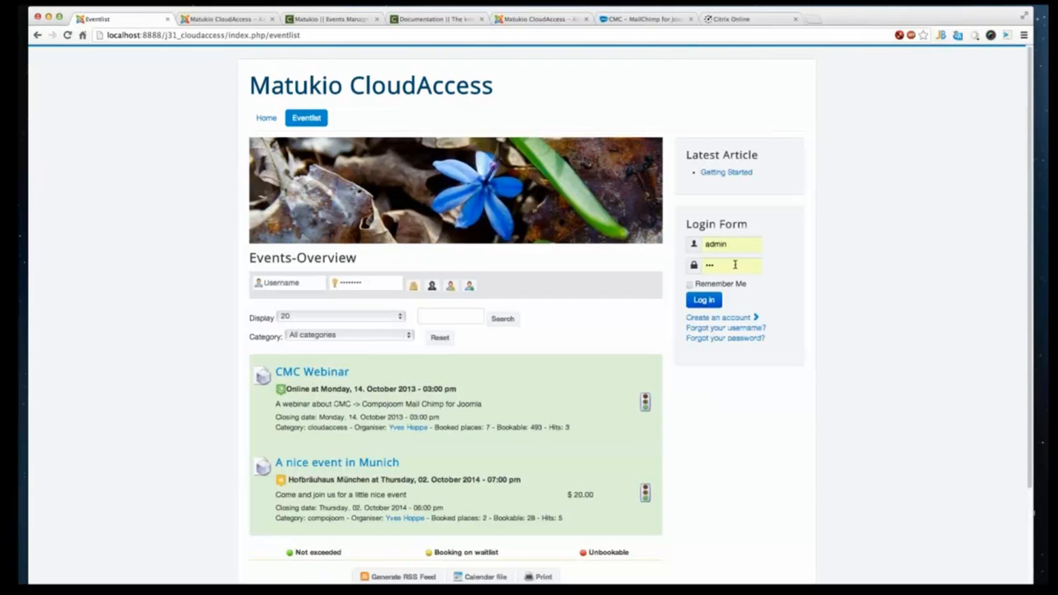
# - Log in to the frontend as a participant account, entering its username and password
pyautogui.doubleClick(740, 247)
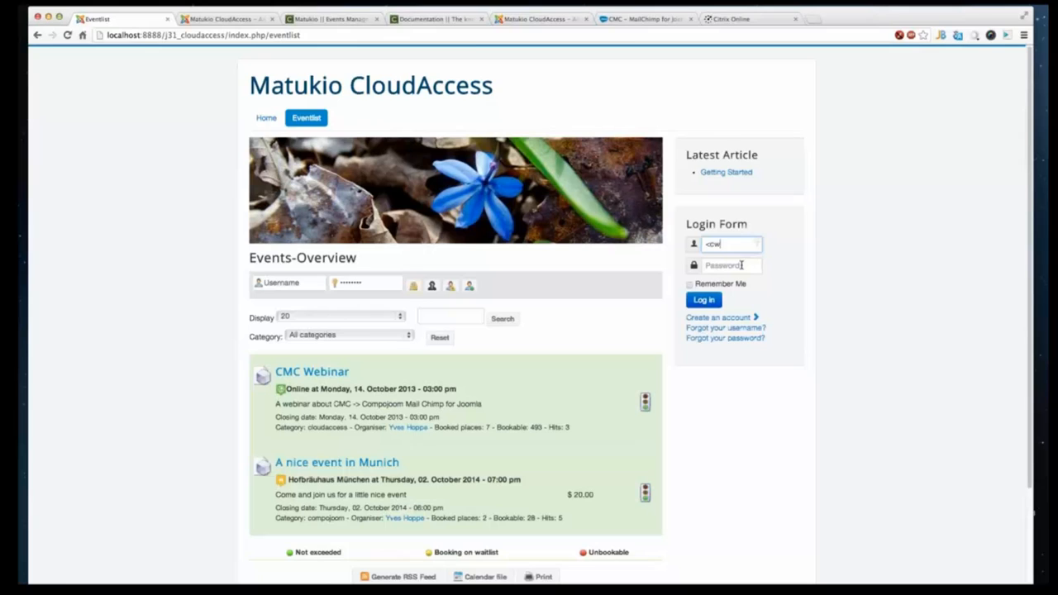
pyautogui.moveTo(730, 246); pyautogui.dragTo(639, 257)
pyautogui.press('Tab')
pyautogui.press('Return')
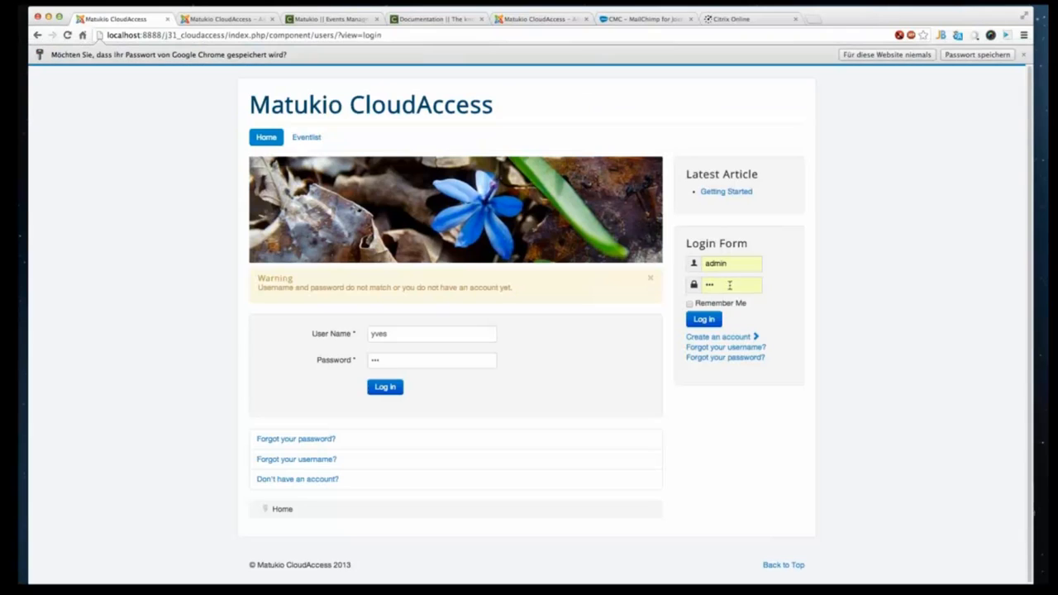
pyautogui.click(731, 286)
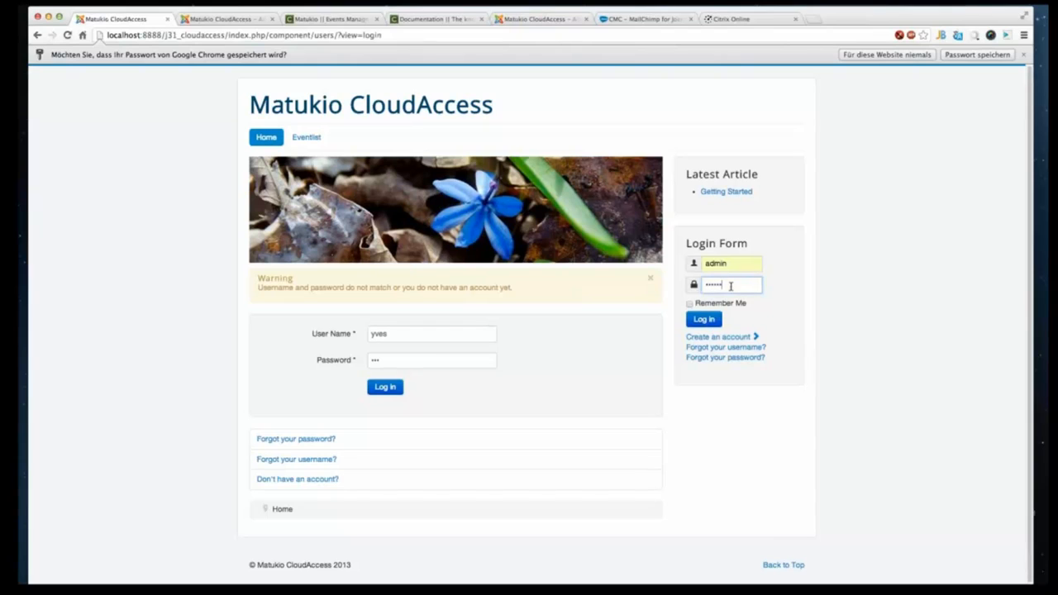
pyautogui.click(753, 266)
pyautogui.write('y')
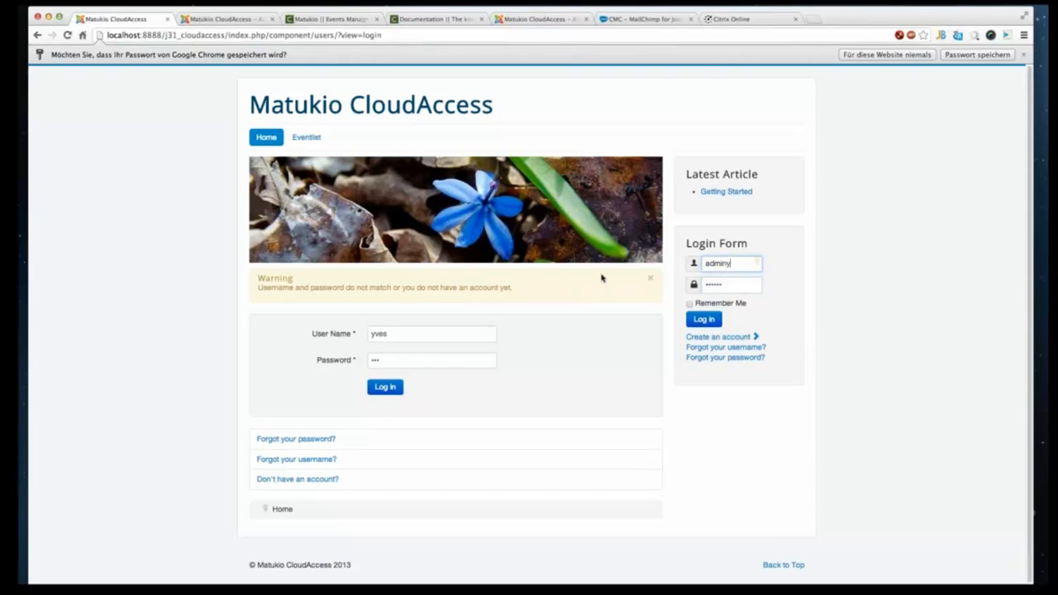
pyautogui.click(444, 359)
pyautogui.write('s')
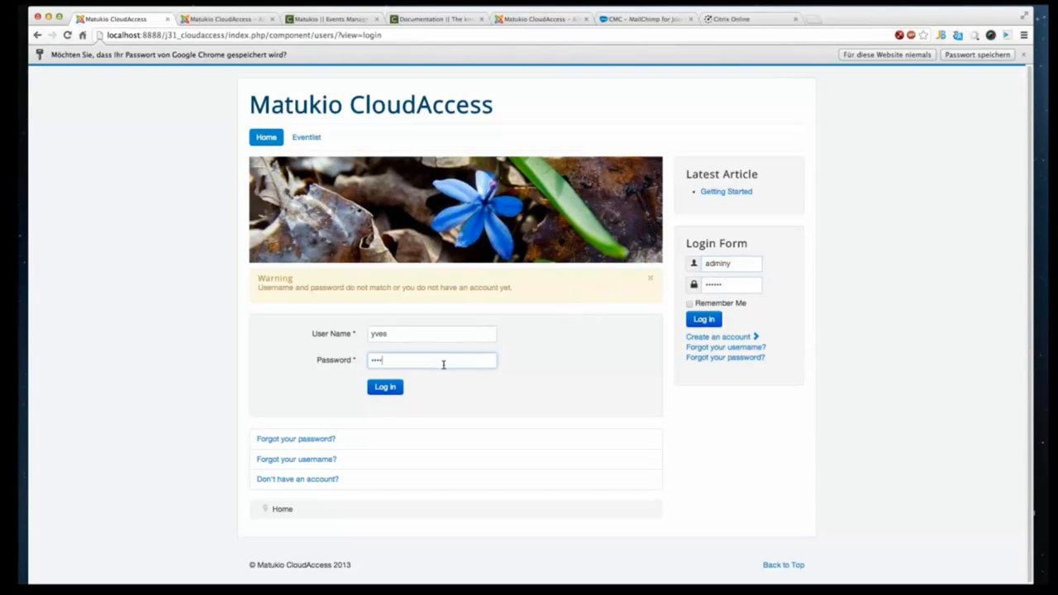
pyautogui.press('Return')
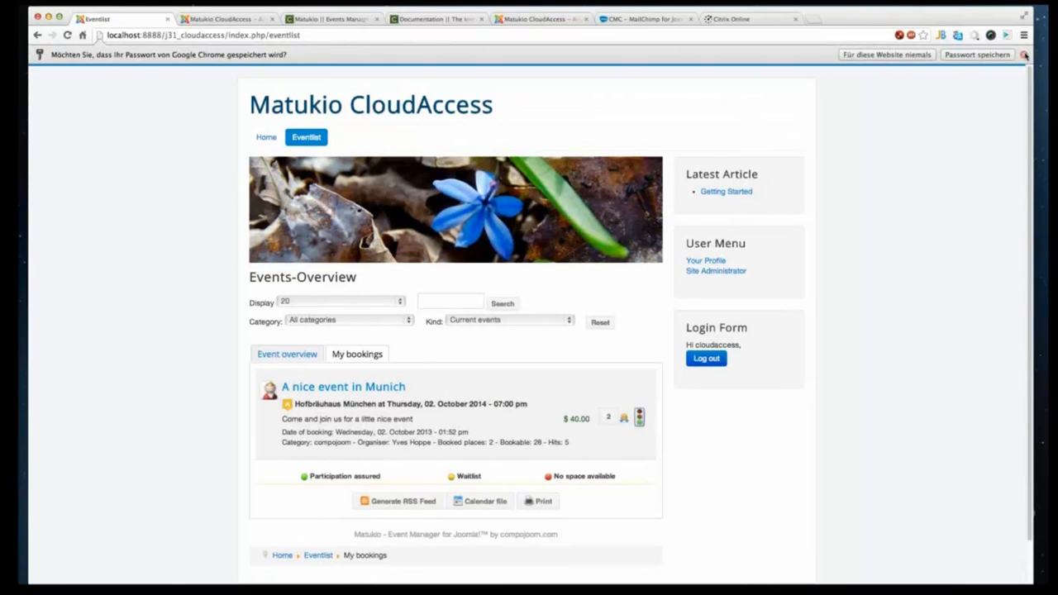
# - Dismiss the save-password bar and open the print certificate for the Munich event booking, selecting the participant's name
pyautogui.click(1025, 55)
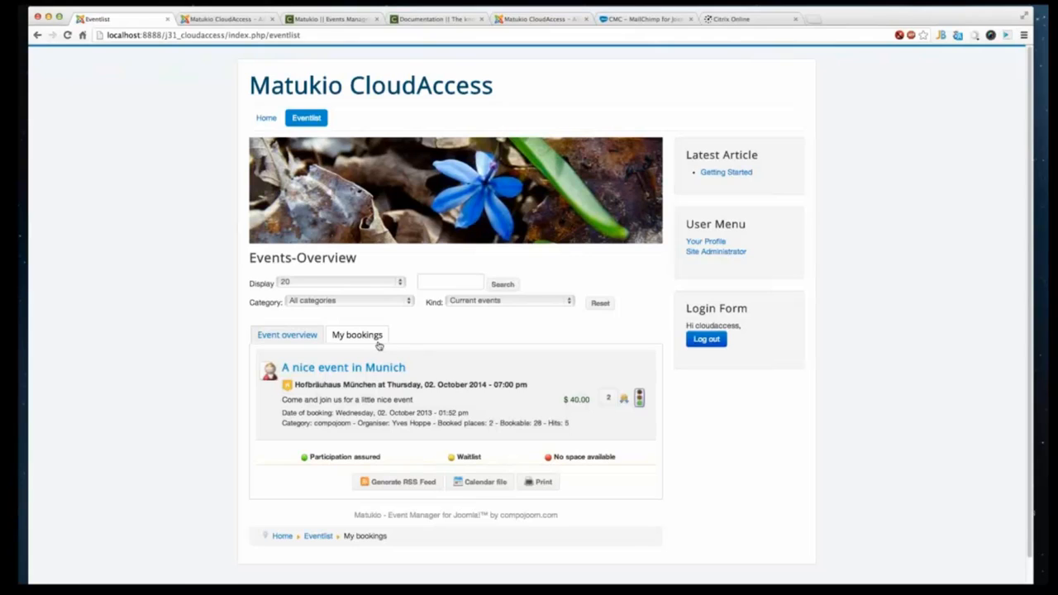
pyautogui.click(626, 405)
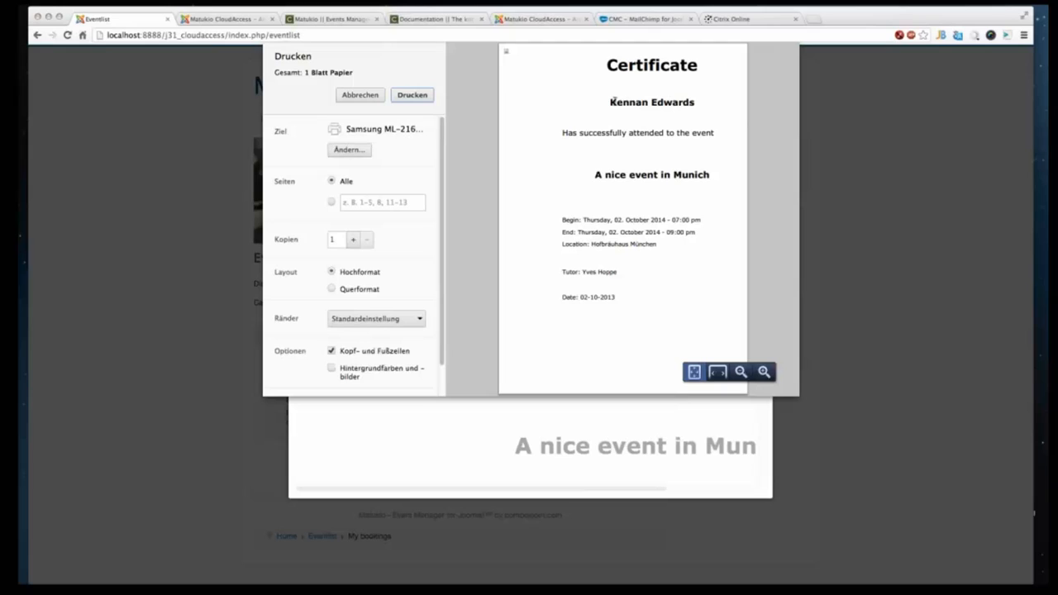
pyautogui.tripleClick(662, 101)
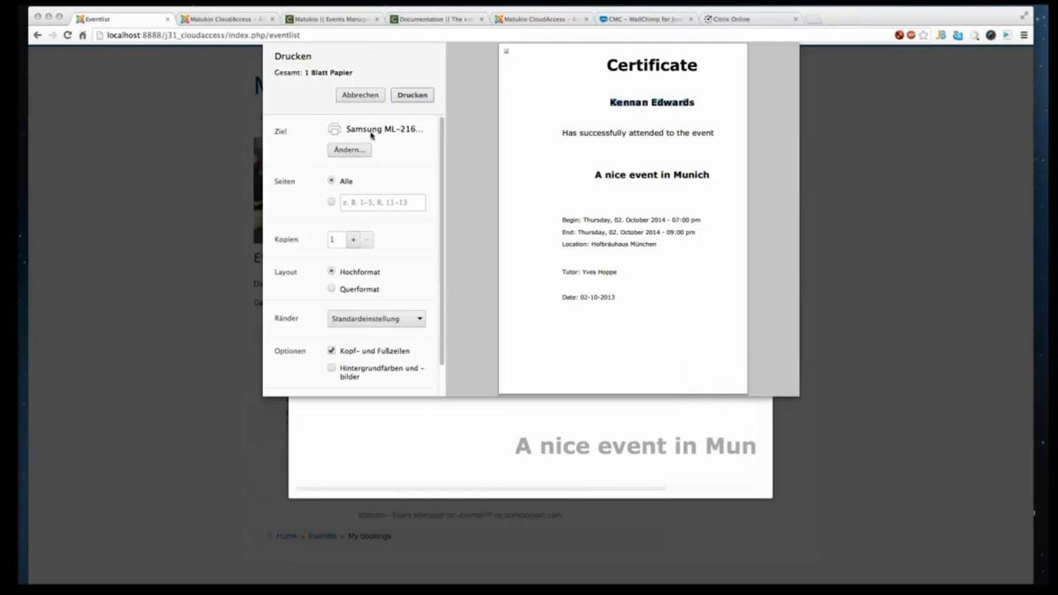
# - Cancel printing the certificate, switch to the administrator backend and open Matukio's e-mail templates
pyautogui.click(367, 95)
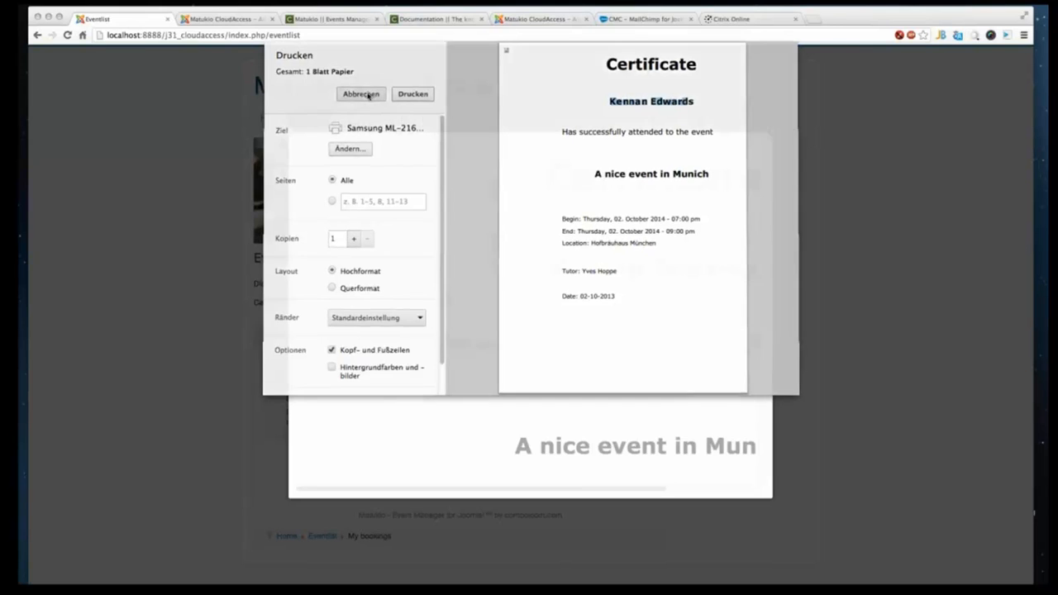
pyautogui.click(772, 134)
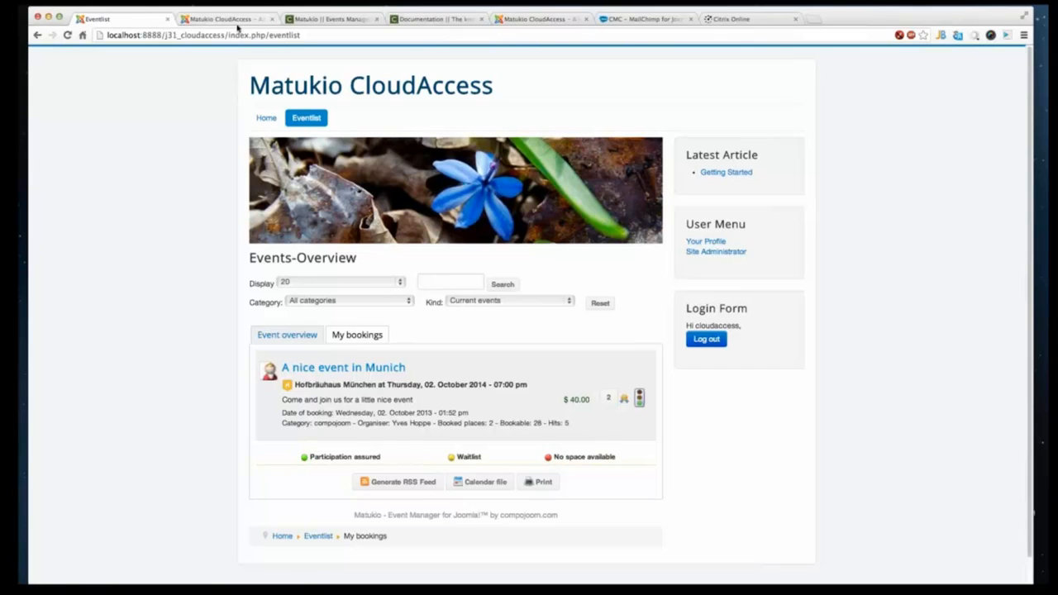
pyautogui.click(235, 23)
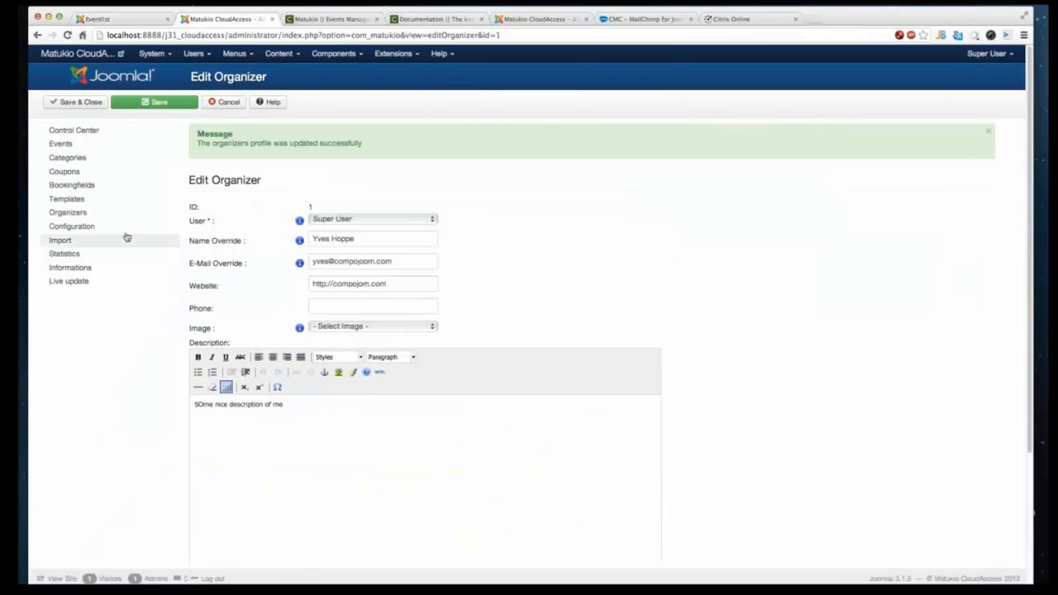
pyautogui.click(87, 200)
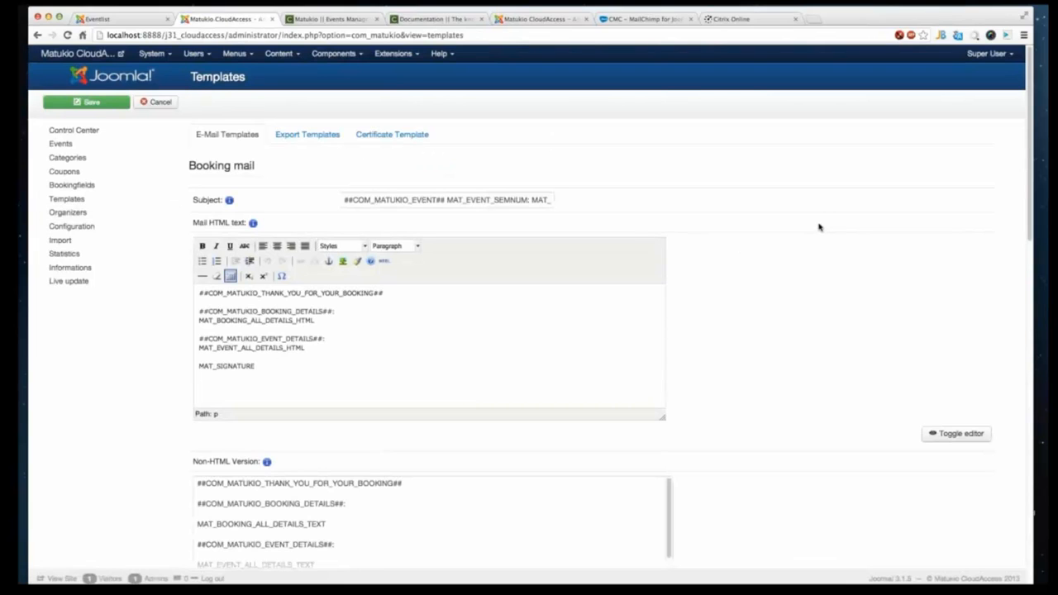
pyautogui.scroll(-1, 818, 227)
pyautogui.scroll(-5, 814, 221)
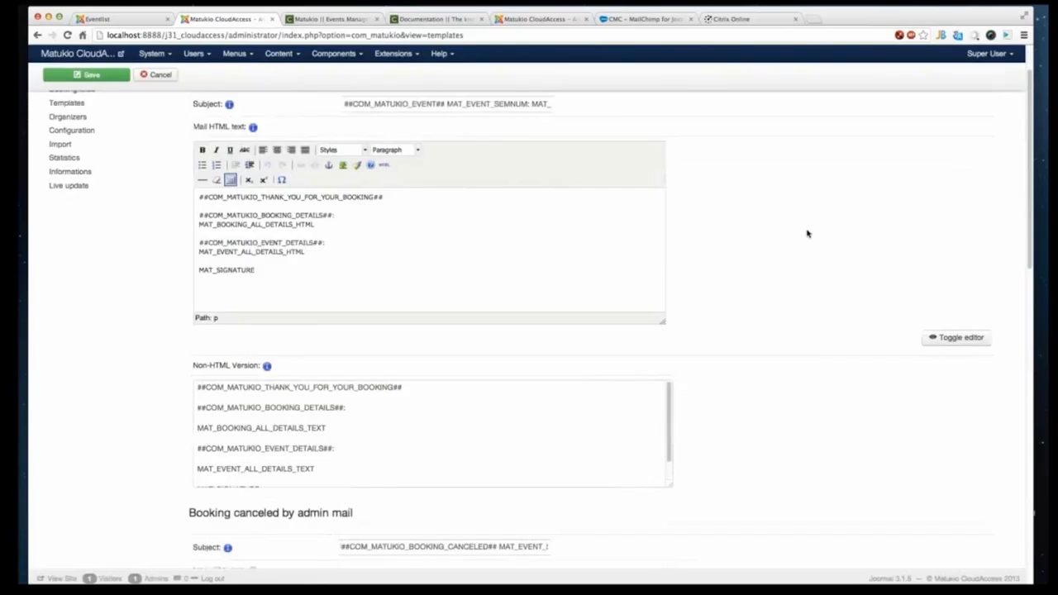
pyautogui.scroll(5, 807, 232)
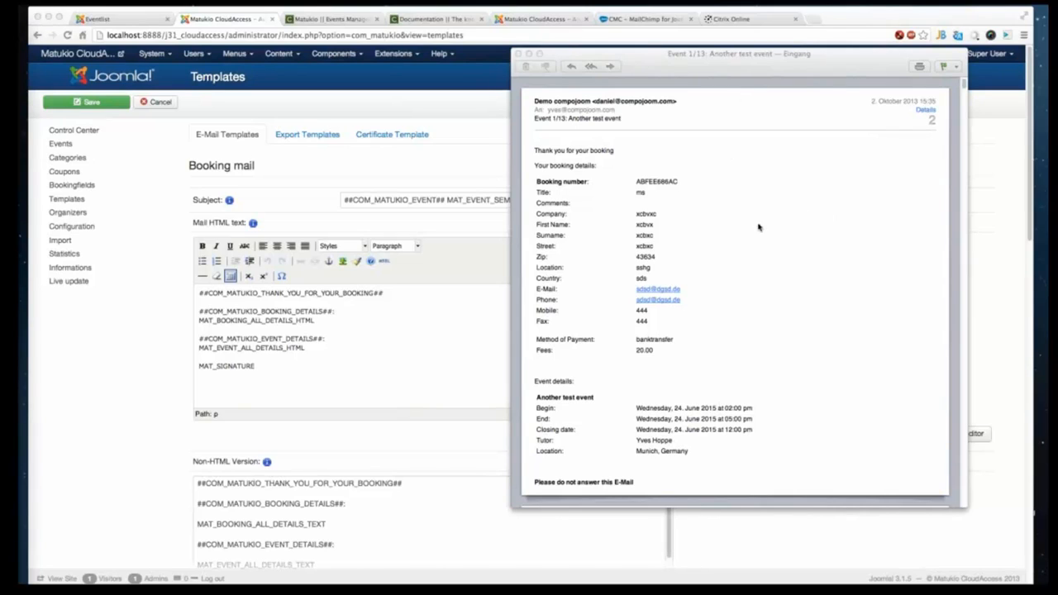
# - Replace the booking mail's thank-you placeholder line with "Thank you for your booking at cloudaccess.com"
pyautogui.click(740, 59)
pyautogui.moveTo(740, 59); pyautogui.dragTo(782, 74)
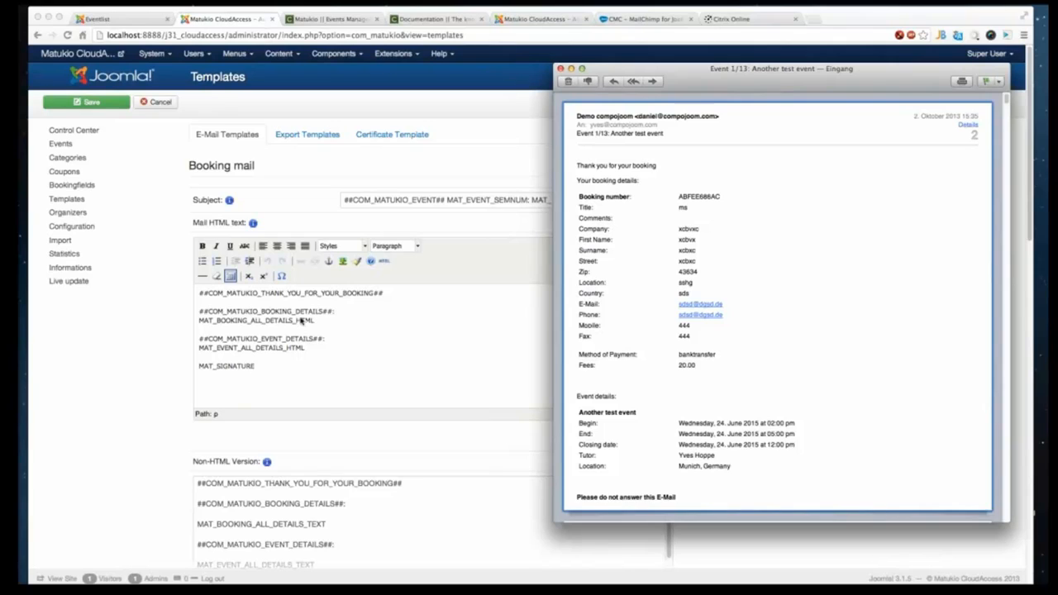
pyautogui.click(202, 294)
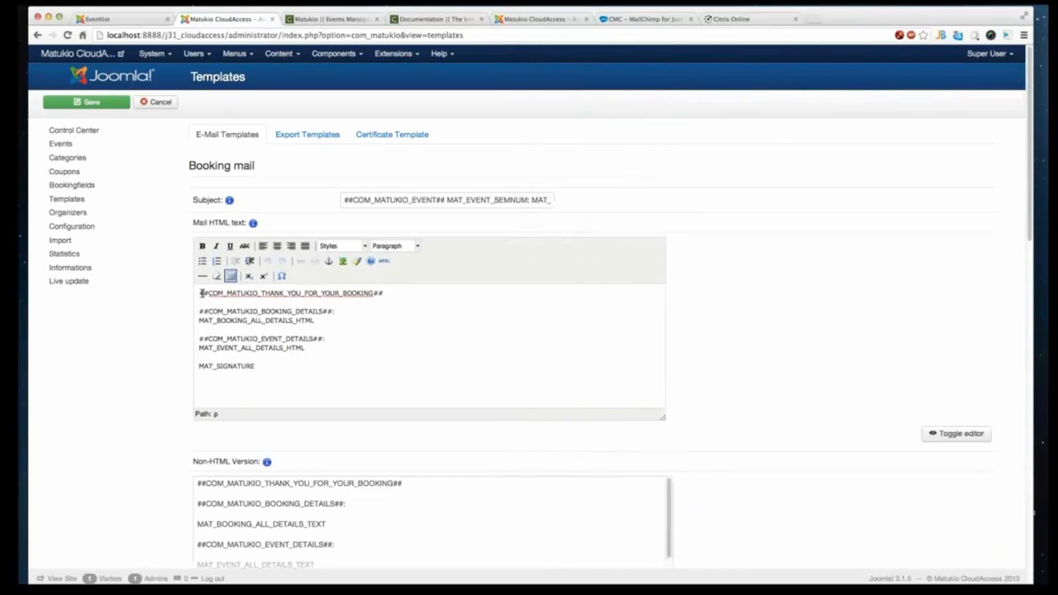
pyautogui.moveTo(203, 294); pyautogui.dragTo(399, 298)
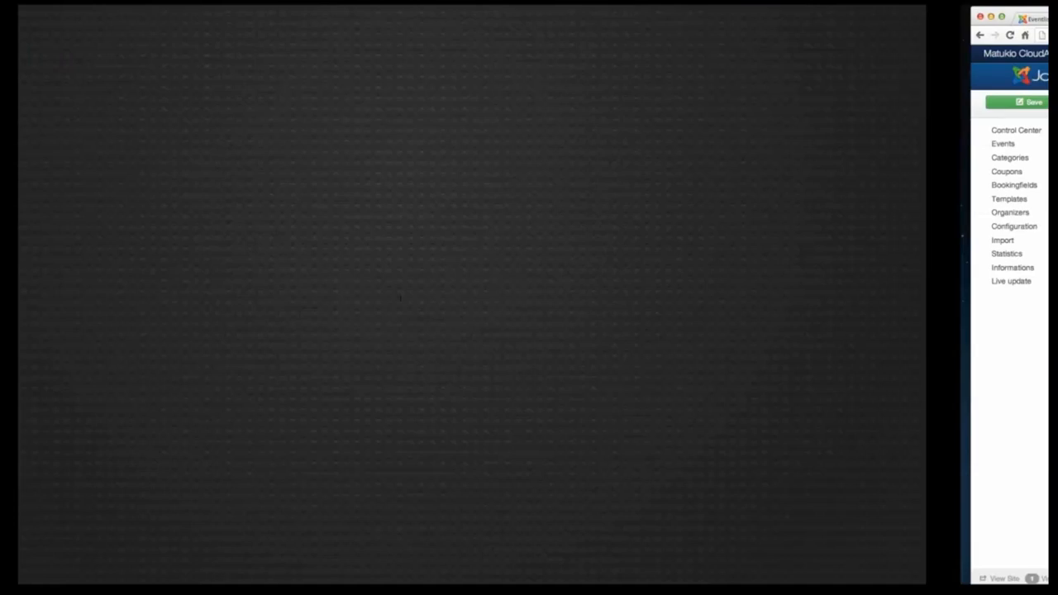
pyautogui.press('BackSpace')
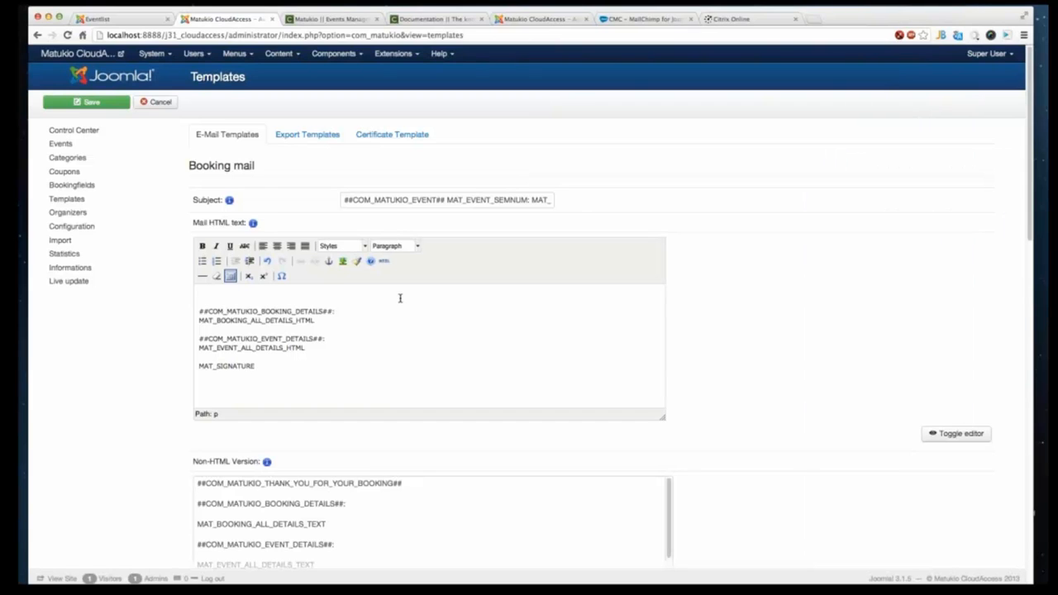
pyautogui.write('Thank')
pyautogui.press('BackSpace')
pyautogui.press('BackSpace')
pyautogui.press('BackSpace')
pyautogui.press('BackSpace')
pyautogui.write('hank you for your booking at cloudaccess.c')
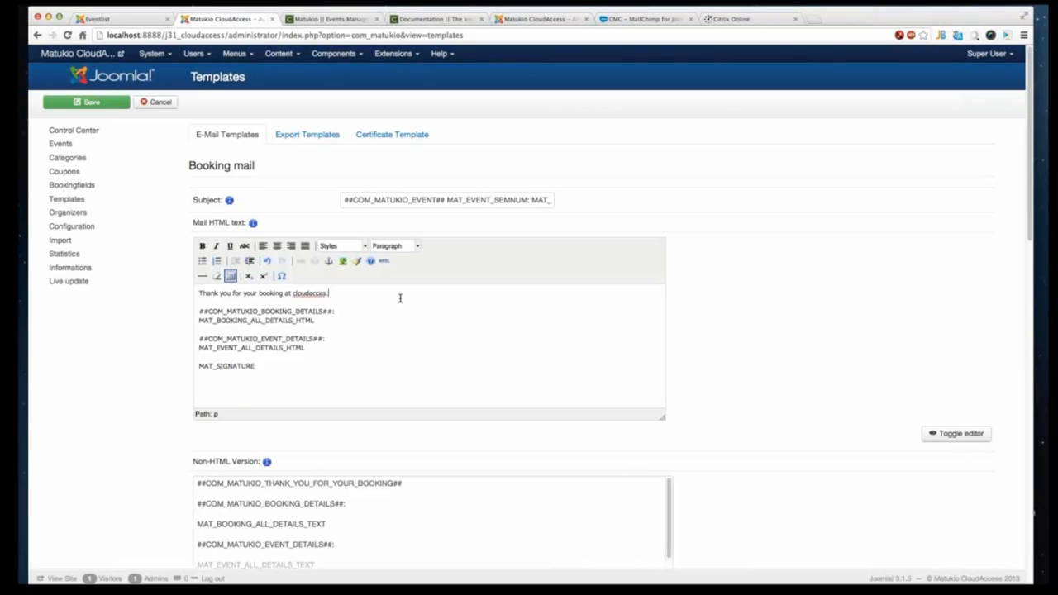
pyautogui.press('BackSpace')
pyautogui.press('BackSpace')
pyautogui.write('.com MAT_')
pyautogui.press('BackSpace')
pyautogui.press('BackSpace')
pyautogui.press('BackSpace')
pyautogui.press('BackSpace')
# - Delete the booking details heading placeholder from the booking mail's HTML text
pyautogui.moveTo(333, 312); pyautogui.dragTo(190, 309)
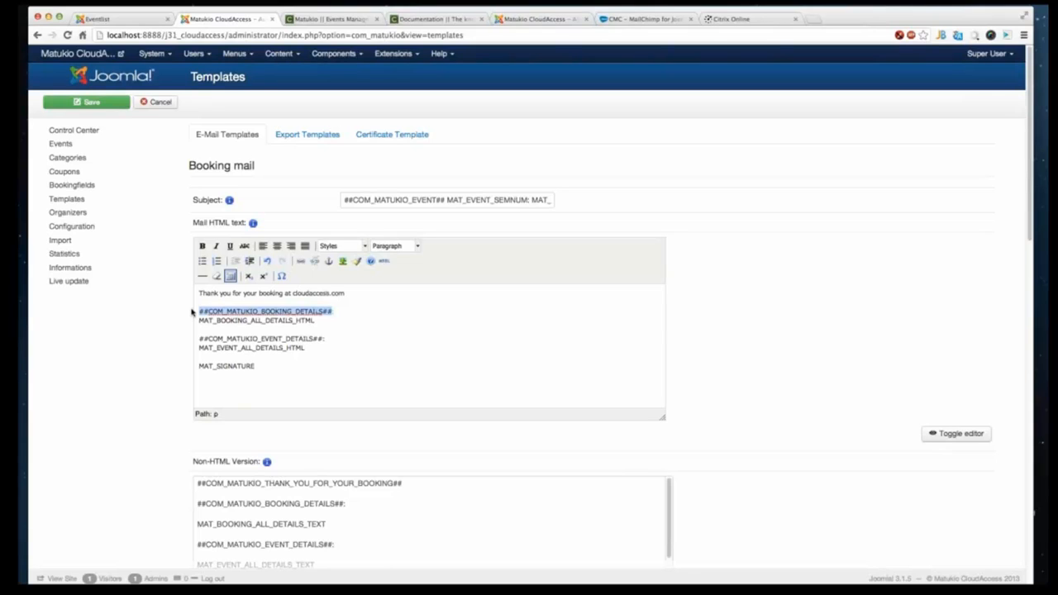
pyautogui.press('BackSpace')
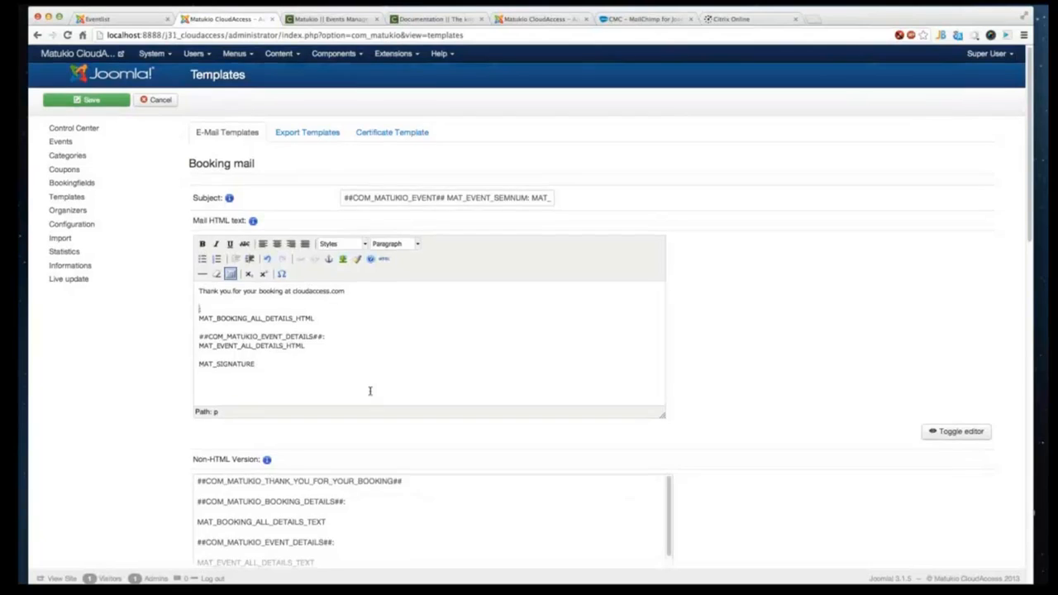
pyautogui.scroll(-5, 369, 391)
pyautogui.scroll(2, 266, 364)
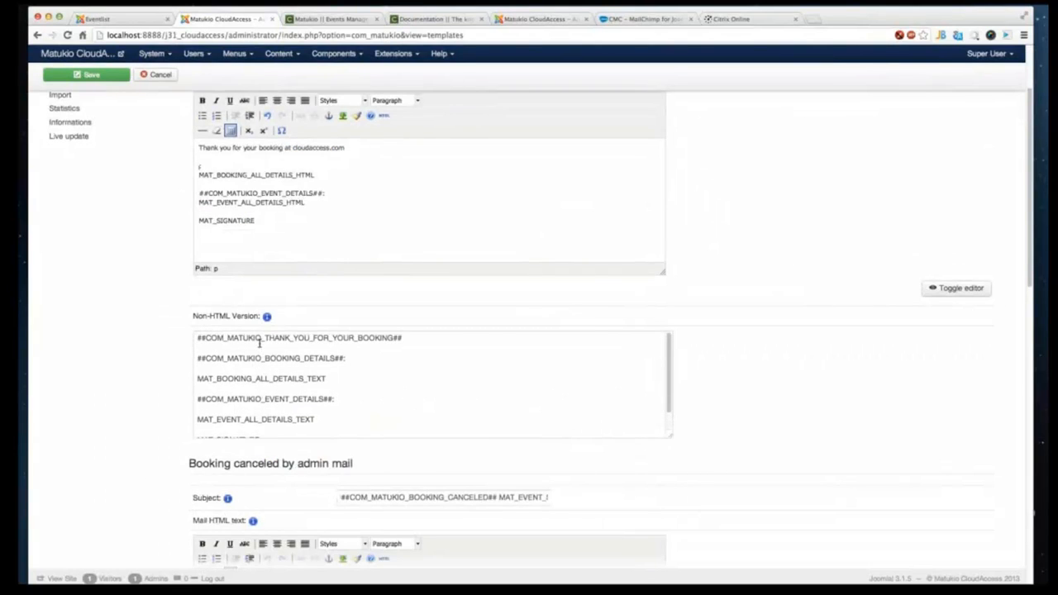
pyautogui.scroll(1, 253, 347)
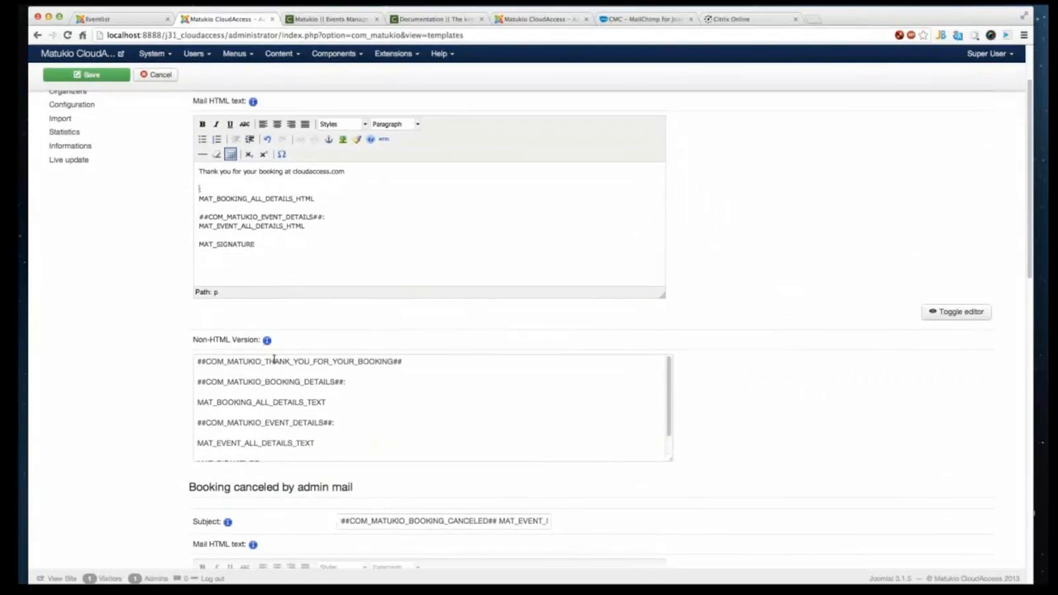
pyautogui.scroll(1, 274, 362)
pyautogui.click(430, 421)
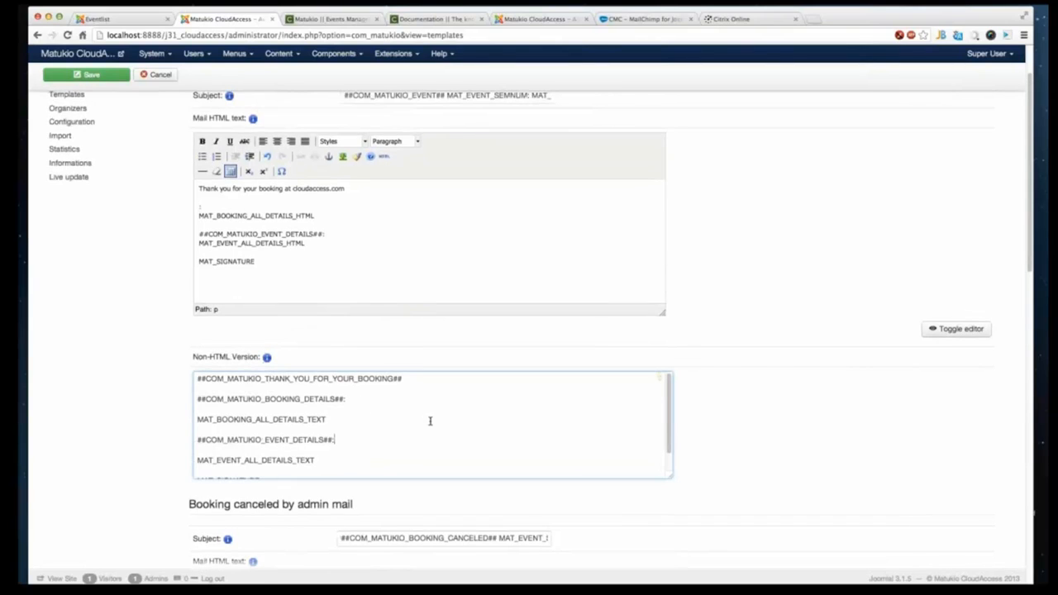
pyautogui.scroll(-2, 409, 440)
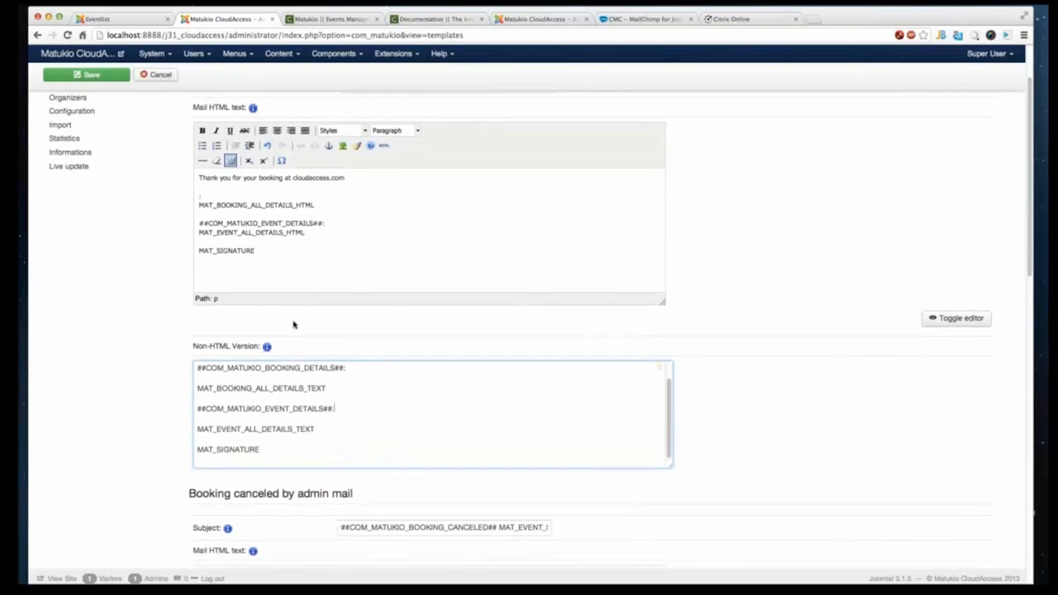
pyautogui.scroll(3, 289, 411)
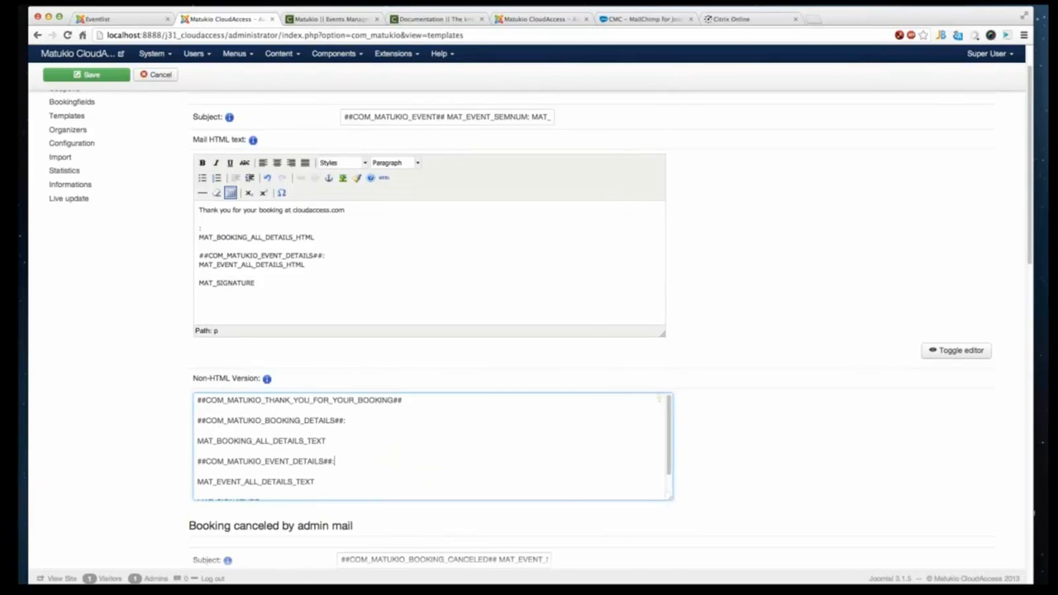
# - Examine the received sample booking confirmation e-mail for comparison with the template
pyautogui.press('super+Tab')
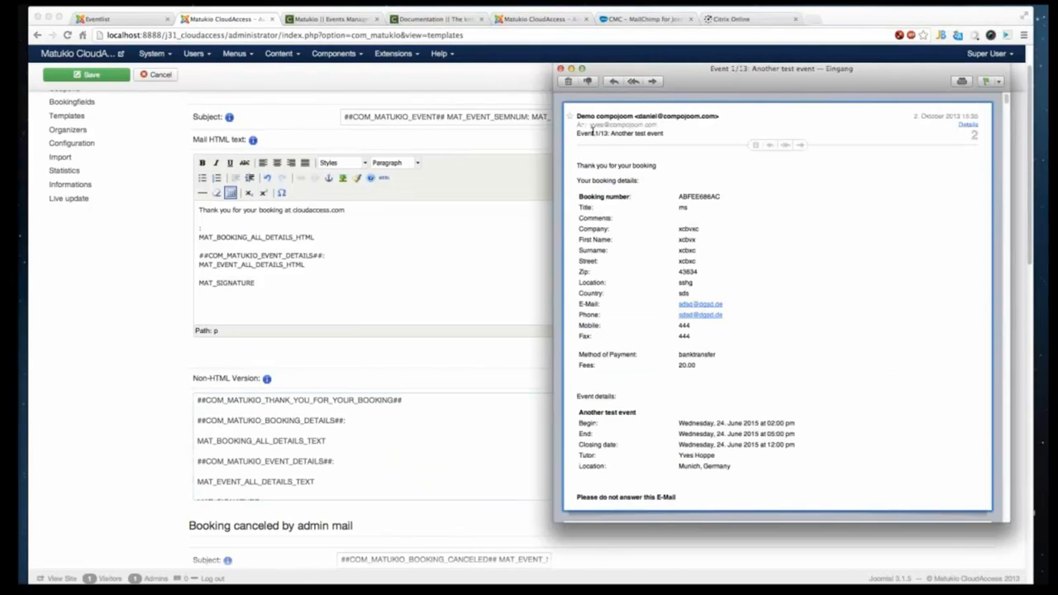
pyautogui.moveTo(592, 132)
pyautogui.mouseDown()
pyautogui.moveTo(671, 132)
pyautogui.moveTo(577, 133)
pyautogui.mouseUp()
pyautogui.click(667, 132)
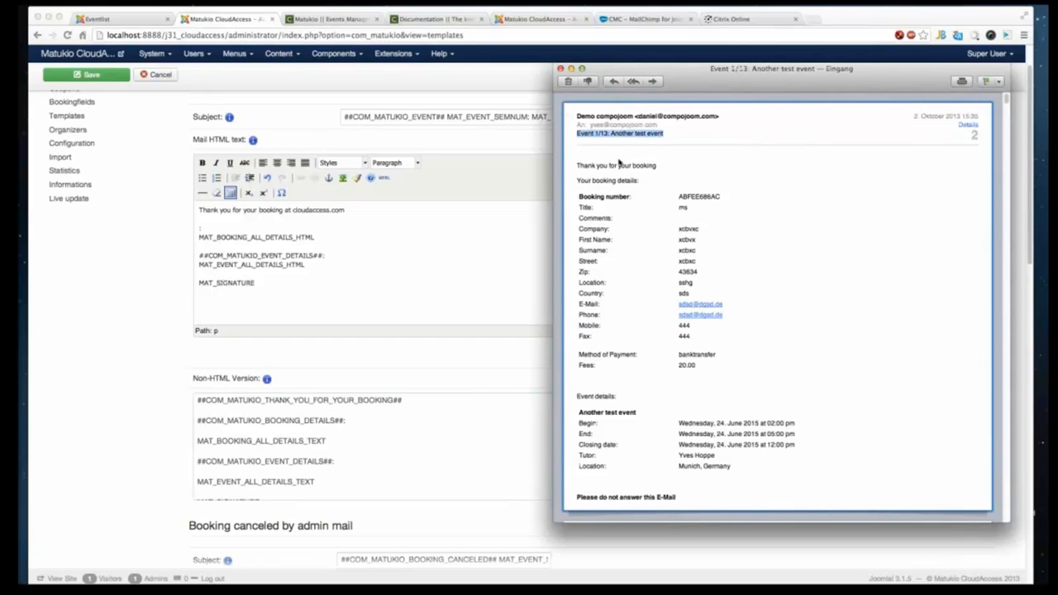
pyautogui.moveTo(760, 476); pyautogui.dragTo(576, 168)
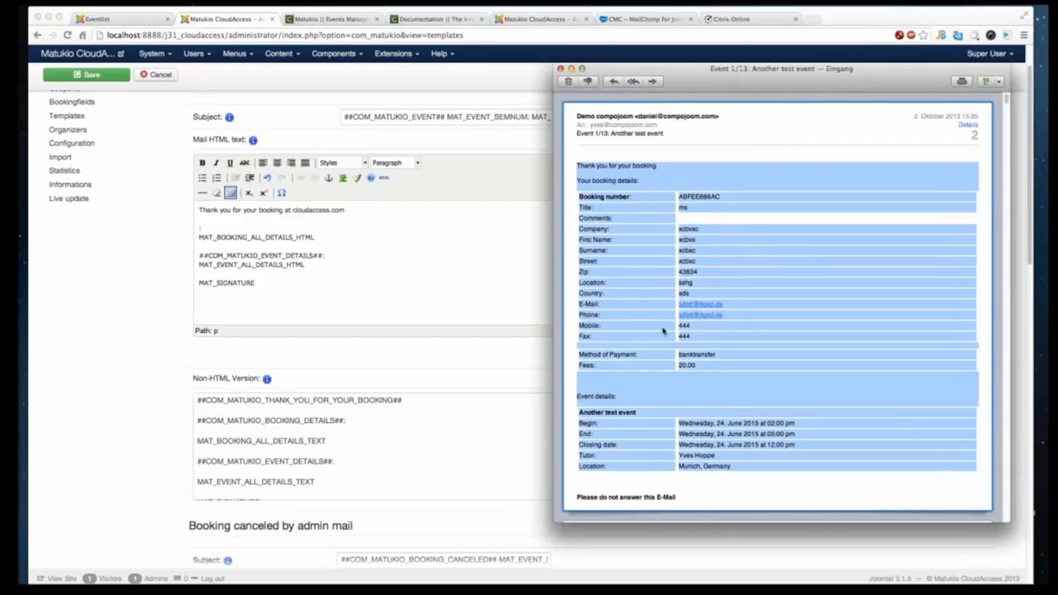
pyautogui.click(421, 312)
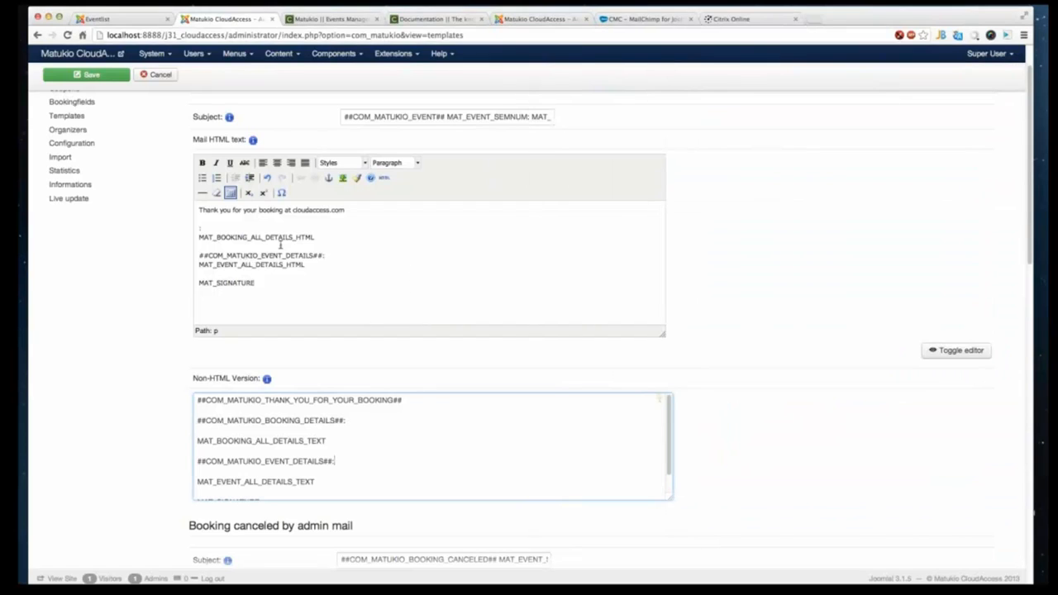
# - Replace the booking details placeholder with "MAT_BOOKING_FIRSTNAME <-- This is going to replaced with the firstname"
pyautogui.doubleClick(272, 239)
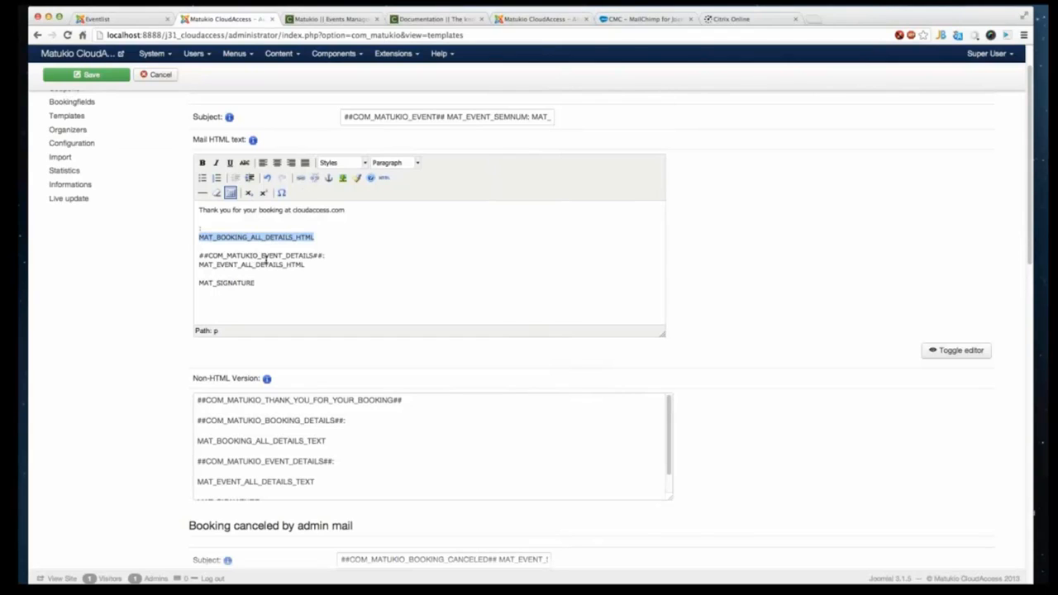
pyautogui.press('BackSpace')
pyautogui.write('MAT_')
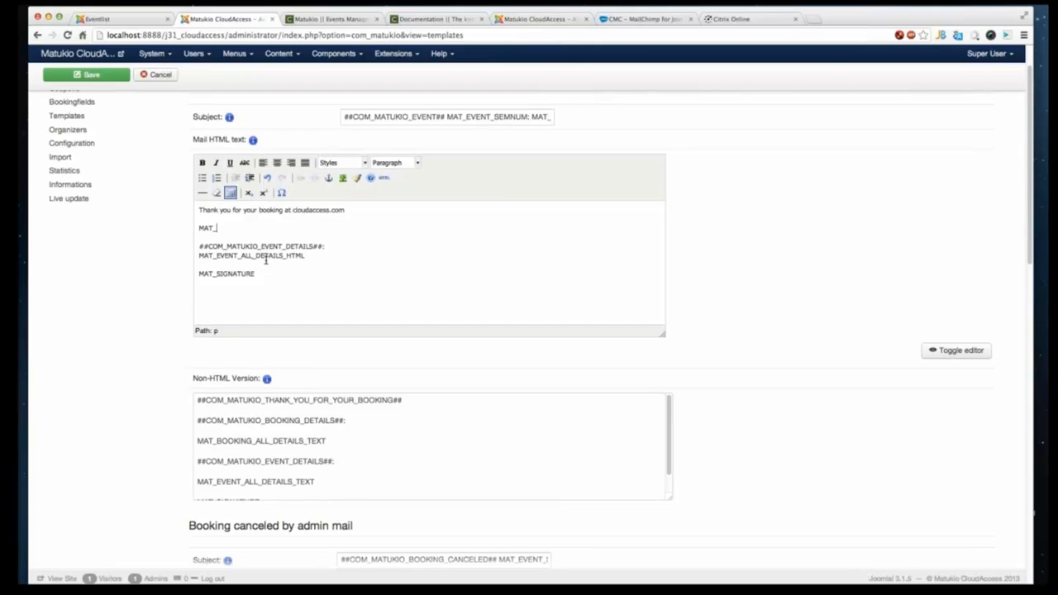
pyautogui.write('BOOKING_FIRSTNAME <-- TH')
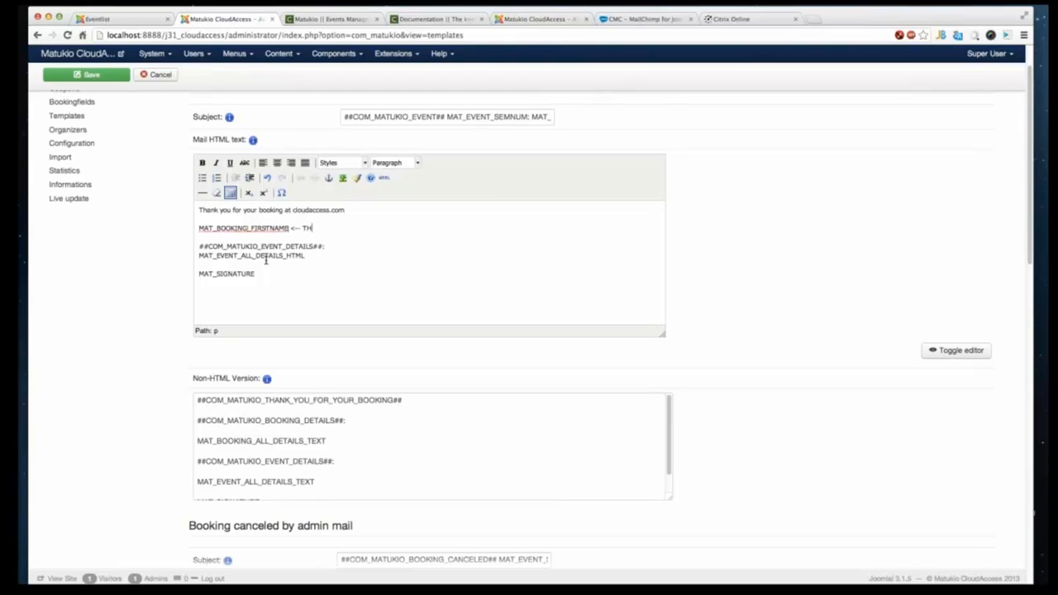
pyautogui.press('BackSpace')
pyautogui.write('his is going to replaced with the firstname')
# - Add a new line "MAT_BOOKING_LASTNAME <-- Replaced" below the first name line
pyautogui.press('Return')
pyautogui.write('MAT')
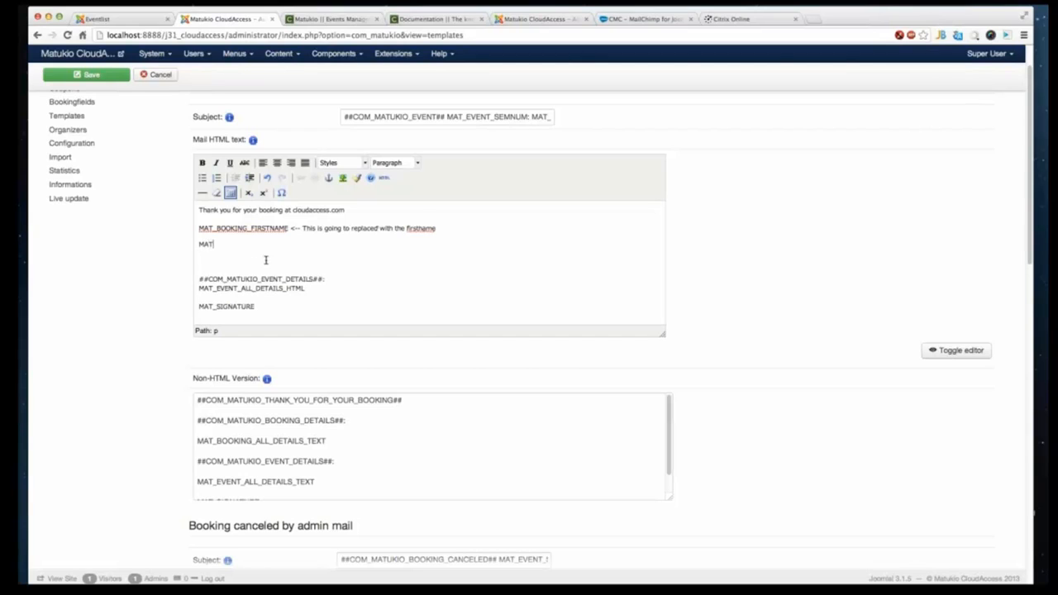
pyautogui.write('_BOOKING_LASTNAME <-- Replaced')
# - Delete the remaining event details and signature placeholders from the booking mail text
pyautogui.click(310, 263)
pyautogui.scroll(-1, 313, 301)
pyautogui.moveTo(309, 300); pyautogui.dragTo(198, 274)
pyautogui.press('BackSpace')
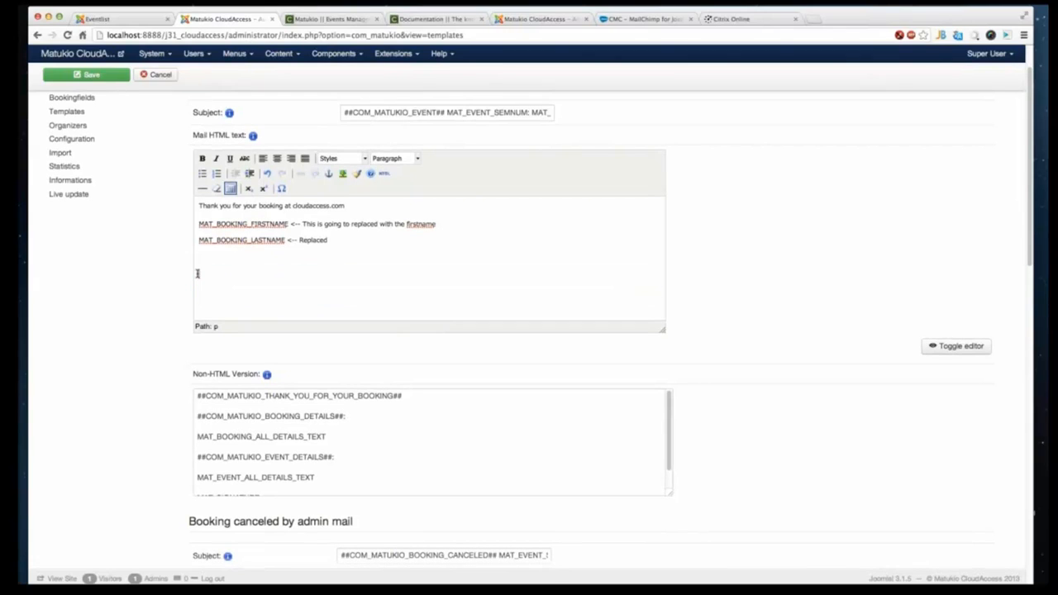
# - Write "Any HTML text you like with all supplied data" at the end of the booking mail text
pyautogui.write('Any HTML test')
pyautogui.write('t yo')
pyautogui.write('u like with a')
pyautogui.write('ll supplied s')
pyautogui.write('ata')
pyautogui.moveTo(447, 112); pyautogui.dragTo(463, 212)
pyautogui.click(417, 259)
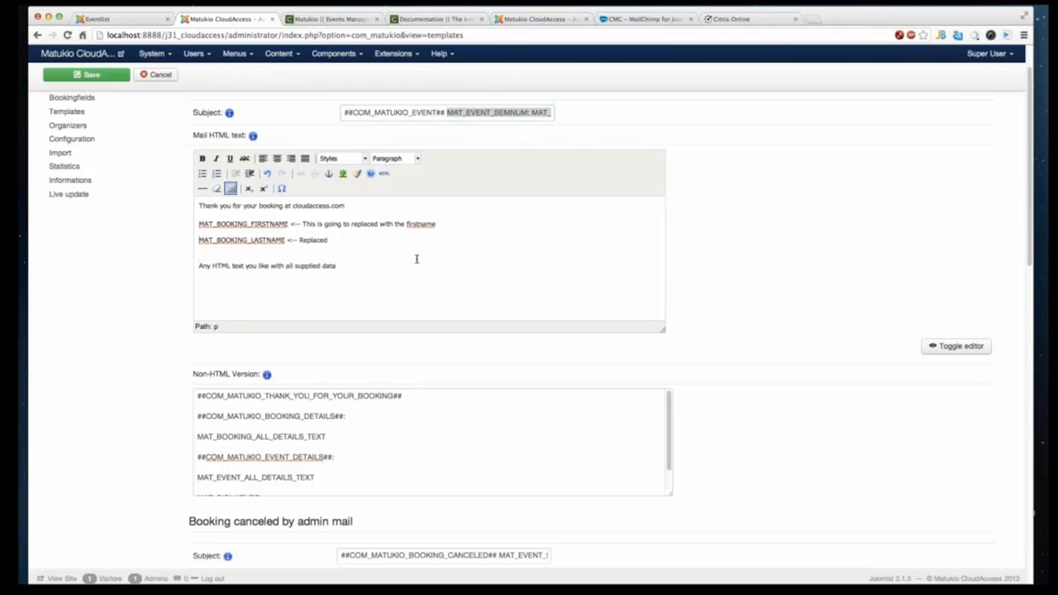
# - Insert a MAT_EVENT_TITLE placeholder line above the free text in the booking mail
pyautogui.press('Return')
pyautogui.press('BackSpace')
pyautogui.press('Down')
pyautogui.hotkey('shift', 'Return')
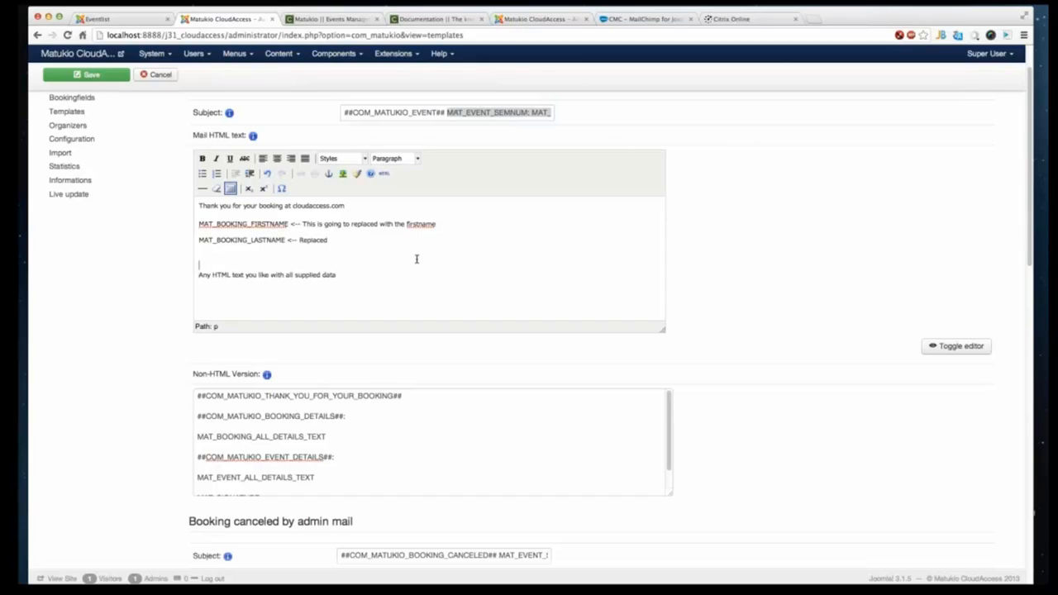
pyautogui.press('Return')
pyautogui.write('MAT_E')
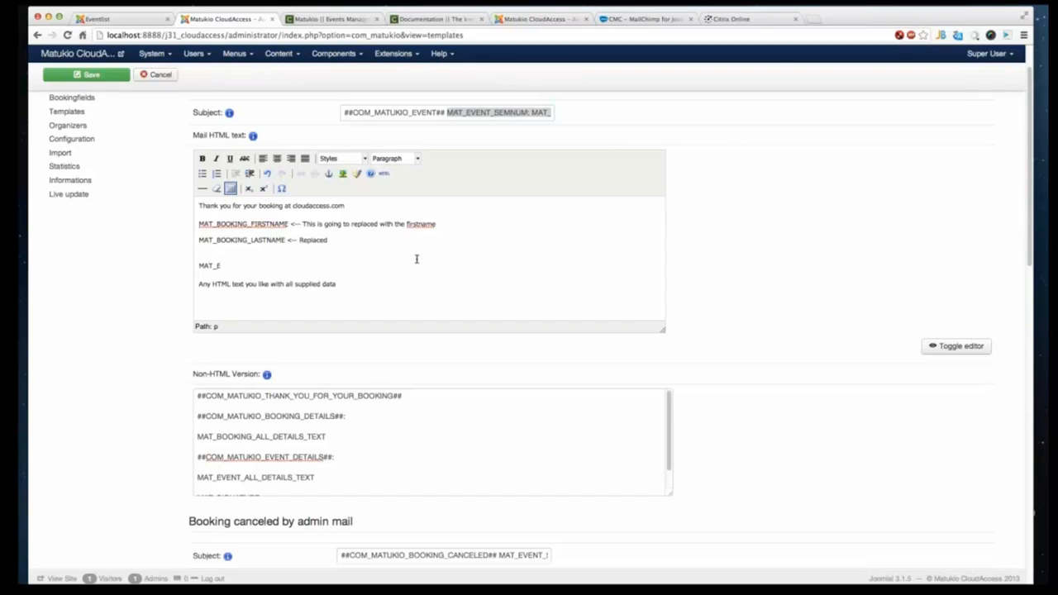
pyautogui.write('VENT_TITLE')
pyautogui.moveTo(323, 265); pyautogui.dragTo(218, 261)
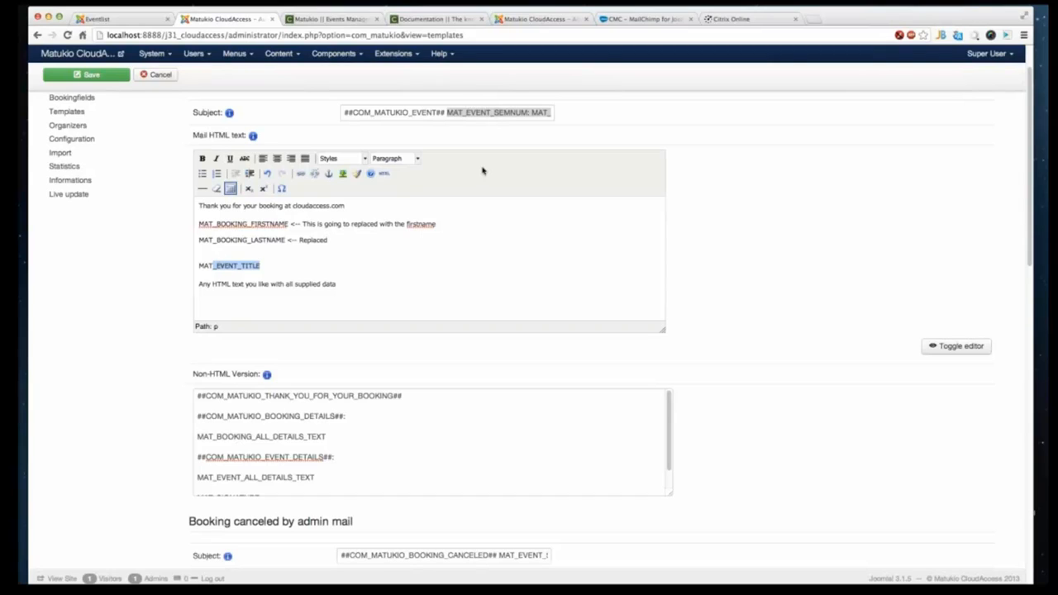
# - Switch to the Matukio User's Guide documentation and browse its table of contents
pyautogui.click(436, 19)
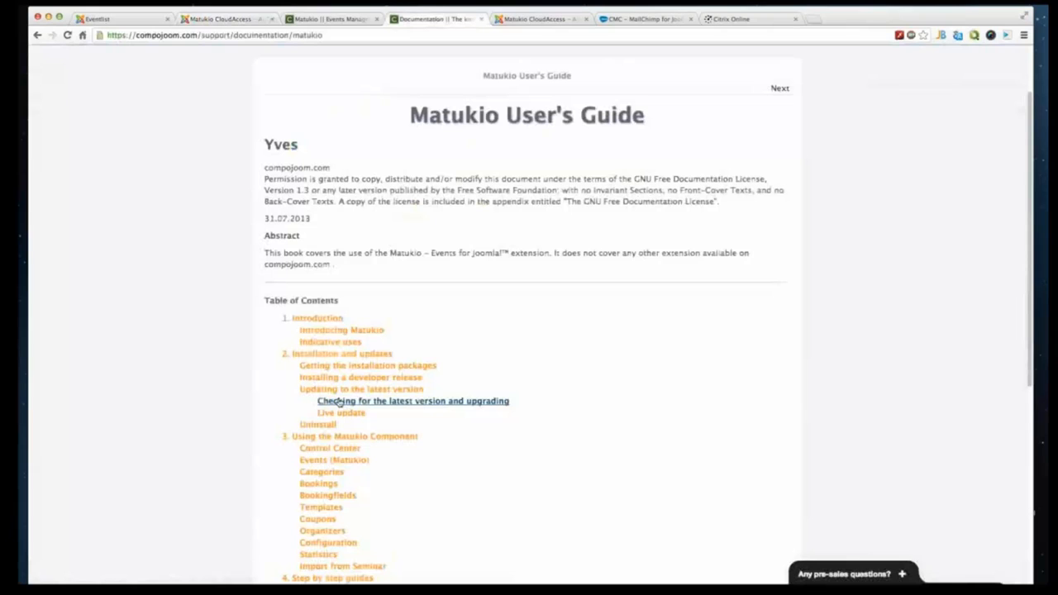
pyautogui.scroll(2, 337, 401)
pyautogui.scroll(-5, 355, 347)
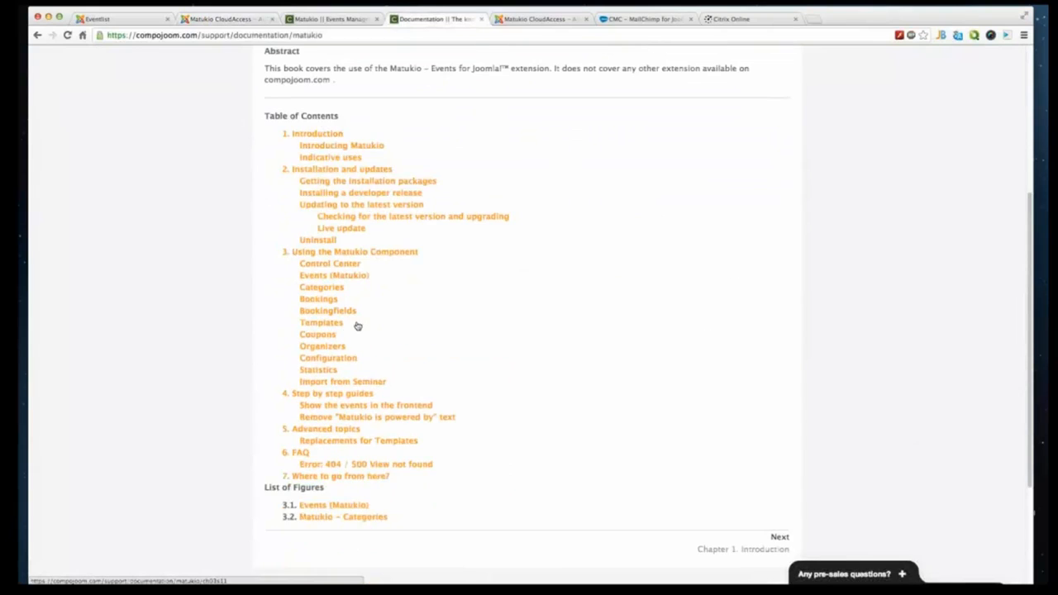
pyautogui.scroll(-5, 372, 327)
pyautogui.scroll(5, 286, 305)
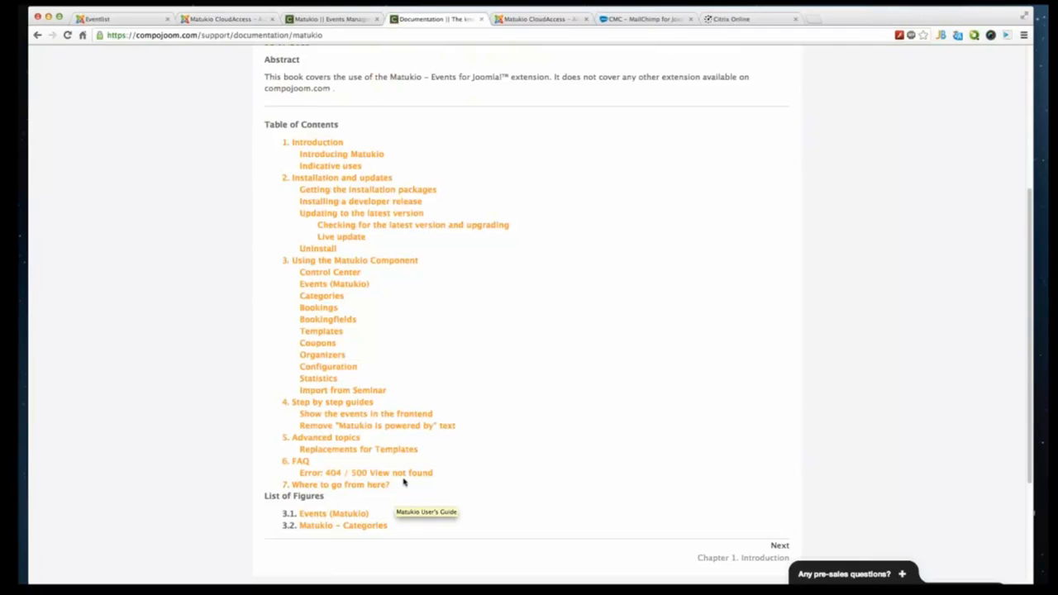
# - Open the Replacements for Templates page of the user's guide, then return to the booking mail template editor
pyautogui.click(363, 449)
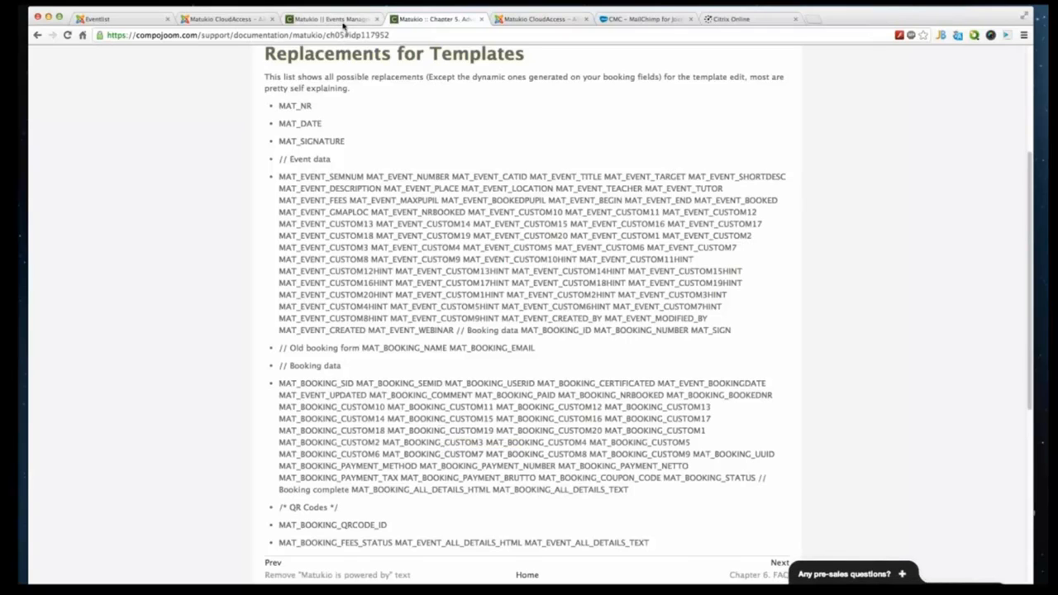
pyautogui.click(343, 24)
pyautogui.click(230, 20)
# - Add a MAT_BOOKING_TSHIRT_SIZE placeholder line below MAT_EVENT_TITLE in the booking mail text
pyautogui.click(343, 274)
pyautogui.press('Return')
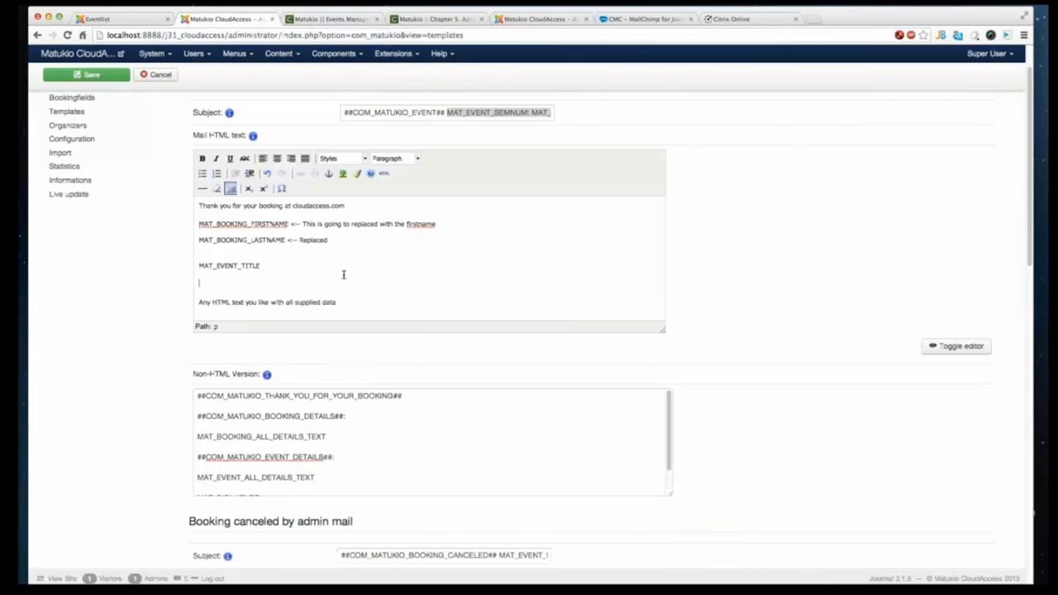
pyautogui.write('MAT_BOOKING_TSHIRT_SIZE')
pyautogui.moveTo(250, 284); pyautogui.dragTo(191, 283)
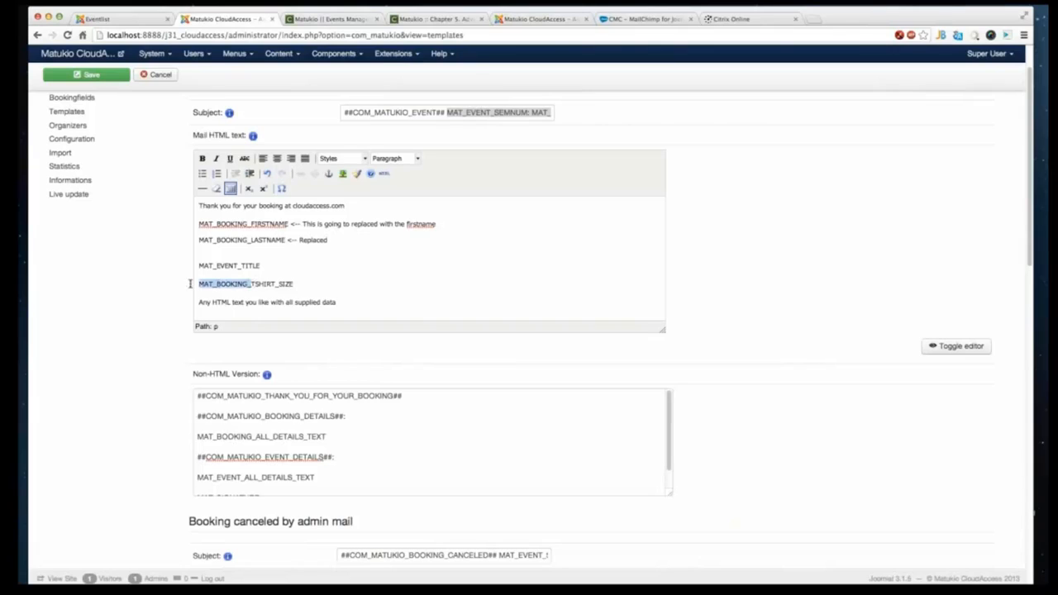
pyautogui.doubleClick(250, 284)
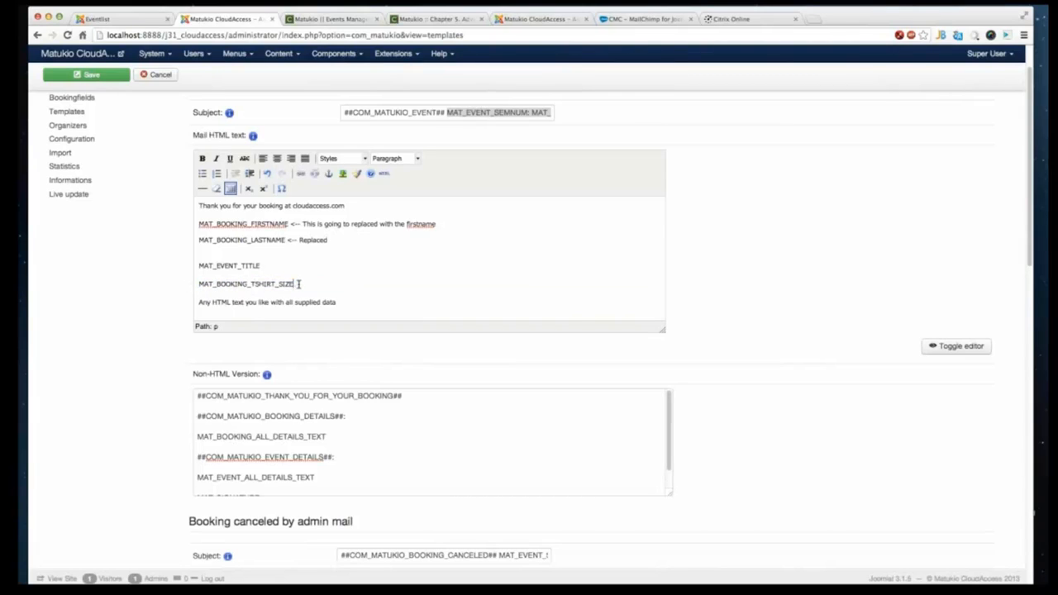
pyautogui.moveTo(295, 284); pyautogui.dragTo(256, 284)
# - Insert a MAT_BOOKING_ALL_DETAILS_HTML line below the last-name line in the booking mail HTML text
pyautogui.doubleClick(322, 436)
pyautogui.press('super+c')
pyautogui.click(354, 238)
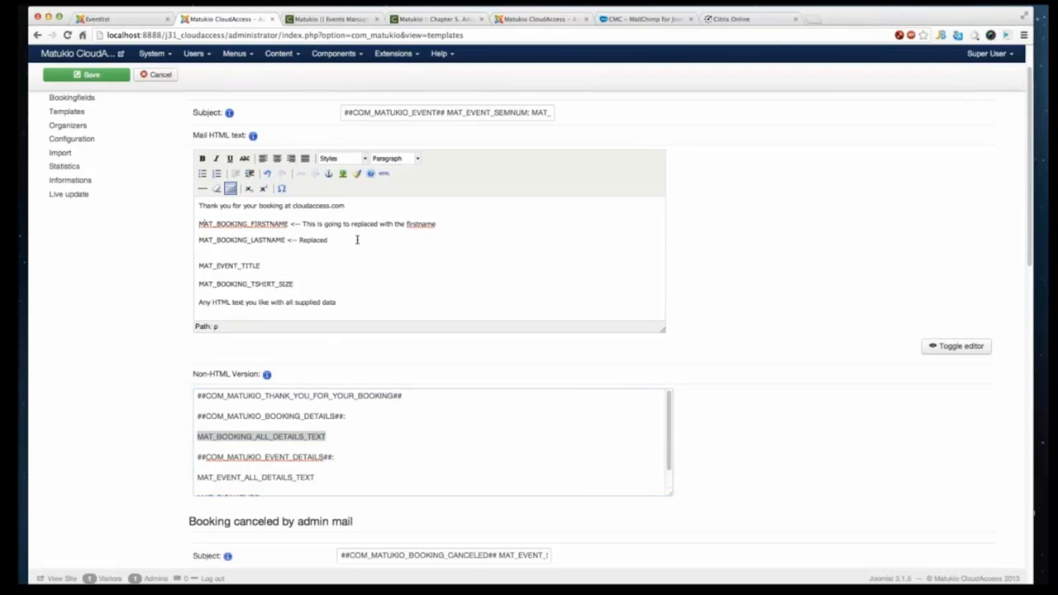
pyautogui.press('Return')
pyautogui.press('super+v')
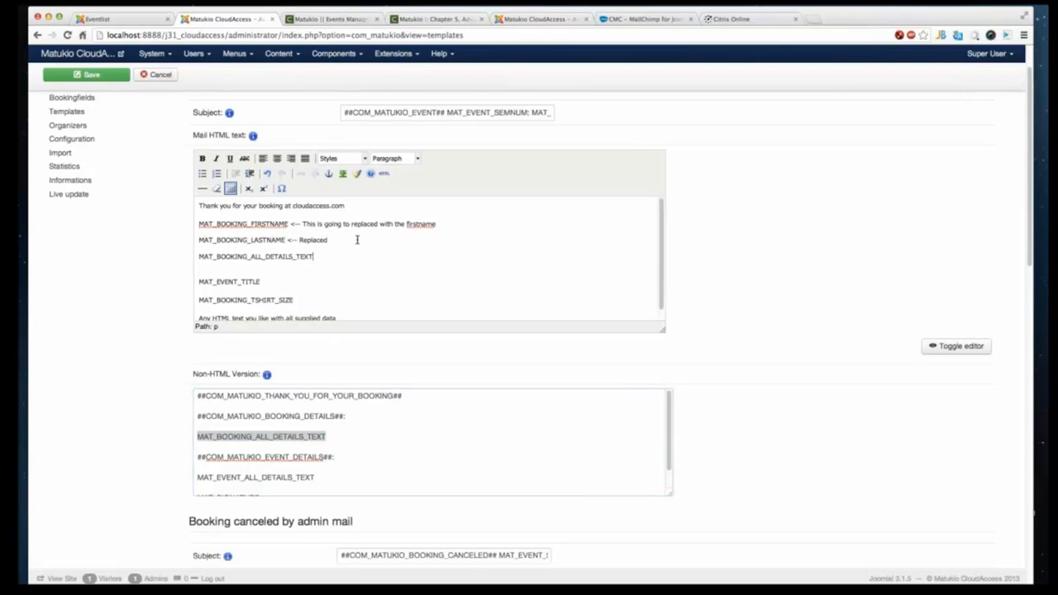
pyautogui.press('BackSpace')
pyautogui.press('BackSpace')
pyautogui.write('HTML')
# - Review the event and booking placeholder lists on the Replacements for Templates documentation page
pyautogui.click(428, 18)
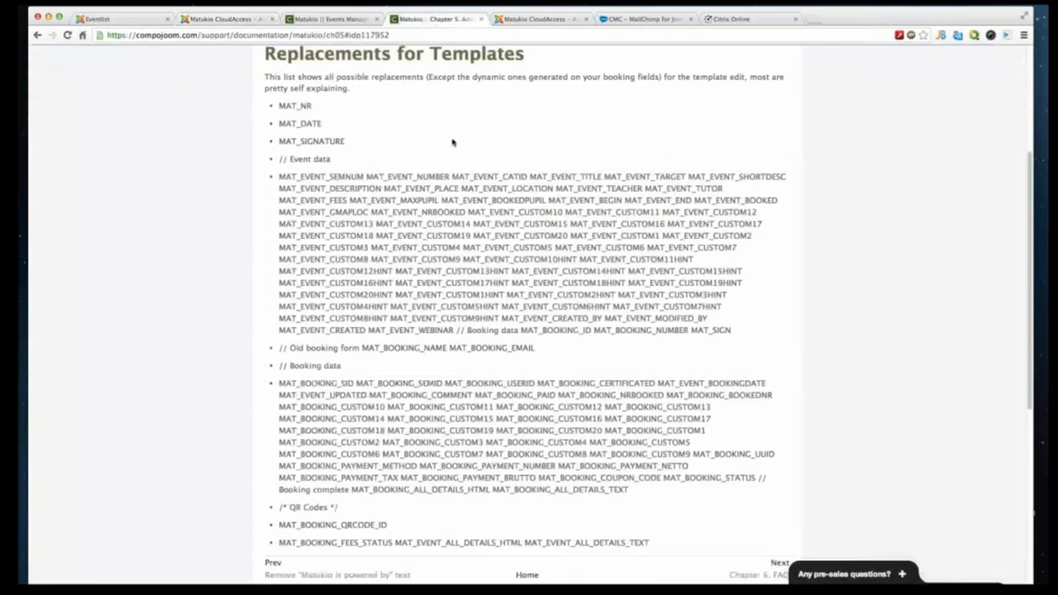
pyautogui.scroll(-1, 405, 328)
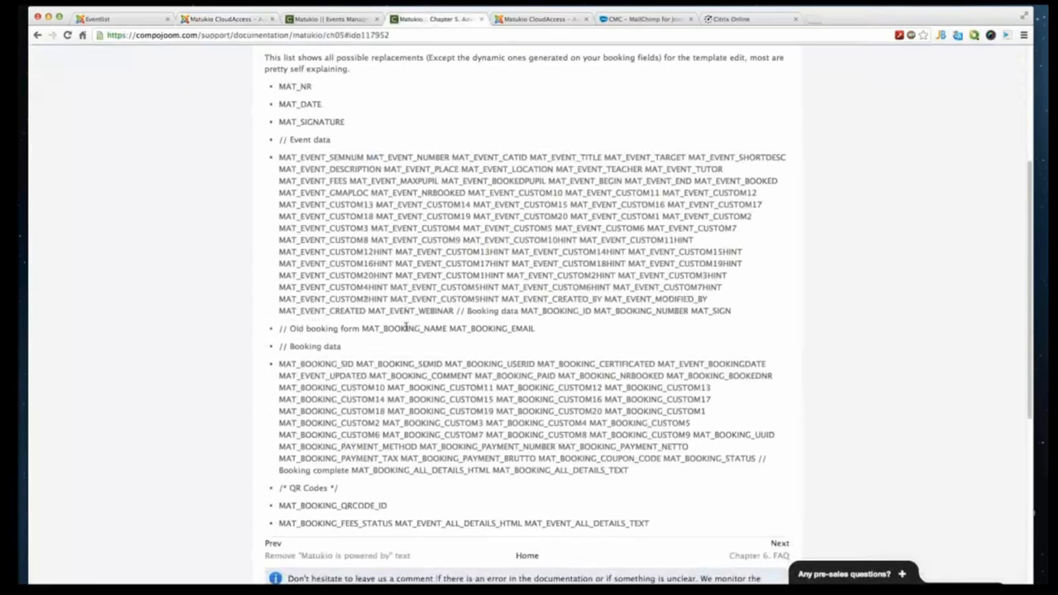
pyautogui.scroll(-3, 405, 329)
pyautogui.scroll(2, 405, 328)
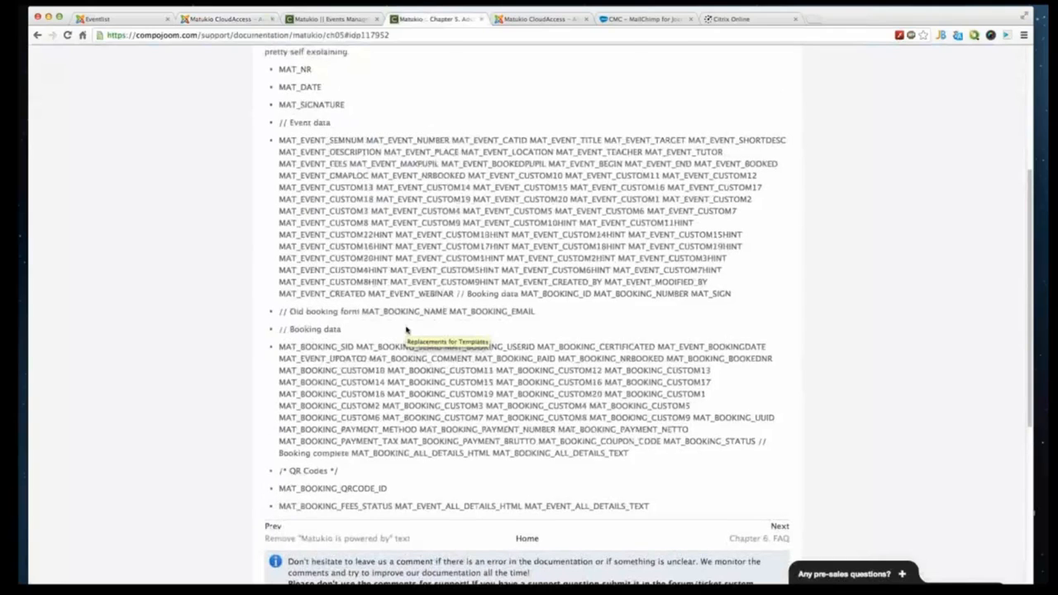
pyautogui.scroll(1, 405, 330)
pyautogui.scroll(1, 406, 330)
pyautogui.doubleClick(427, 170)
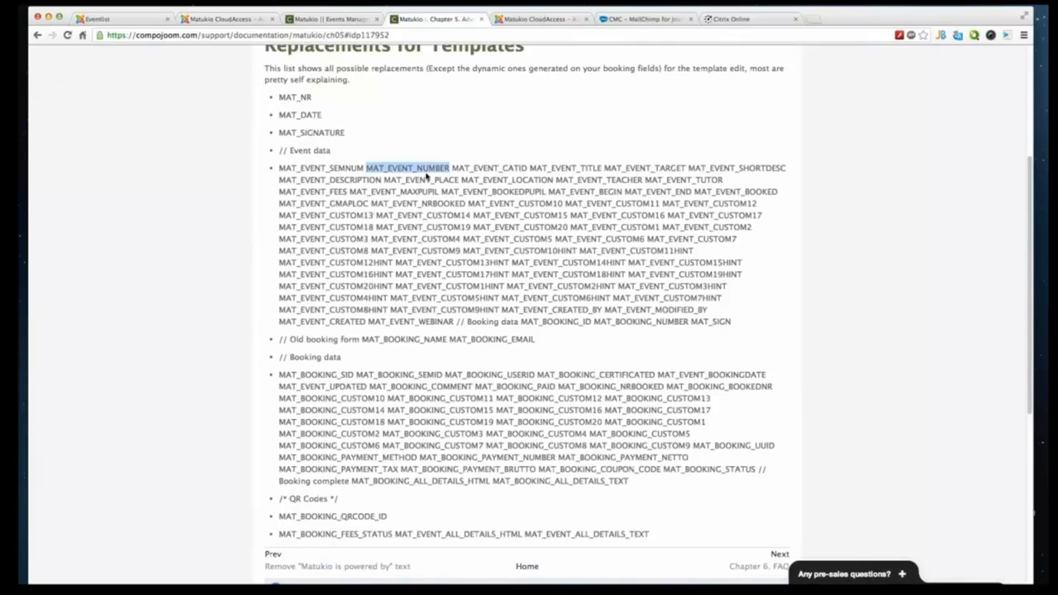
pyautogui.doubleClick(549, 170)
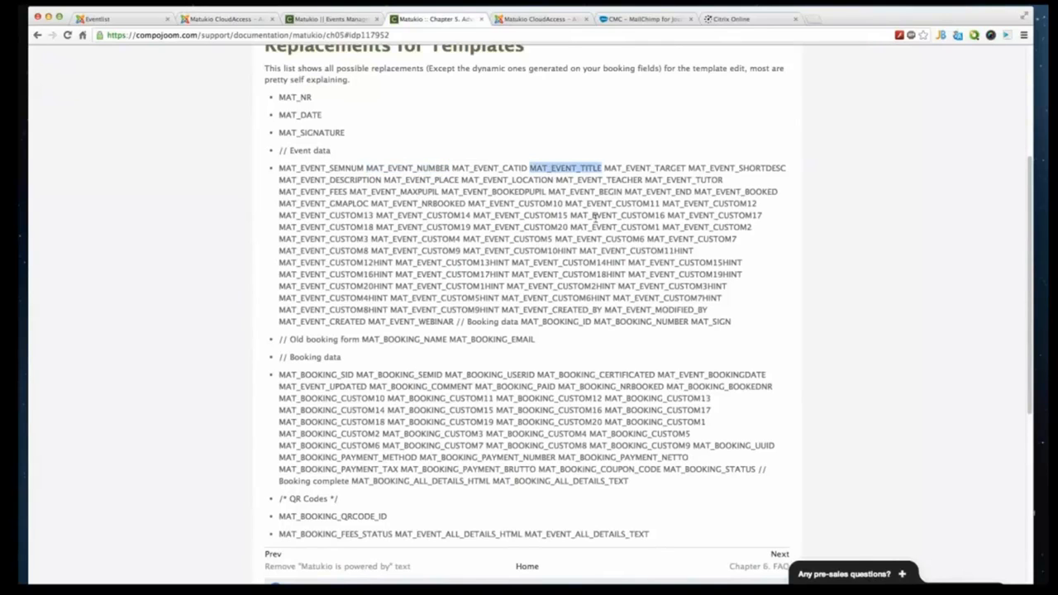
pyautogui.doubleClick(668, 170)
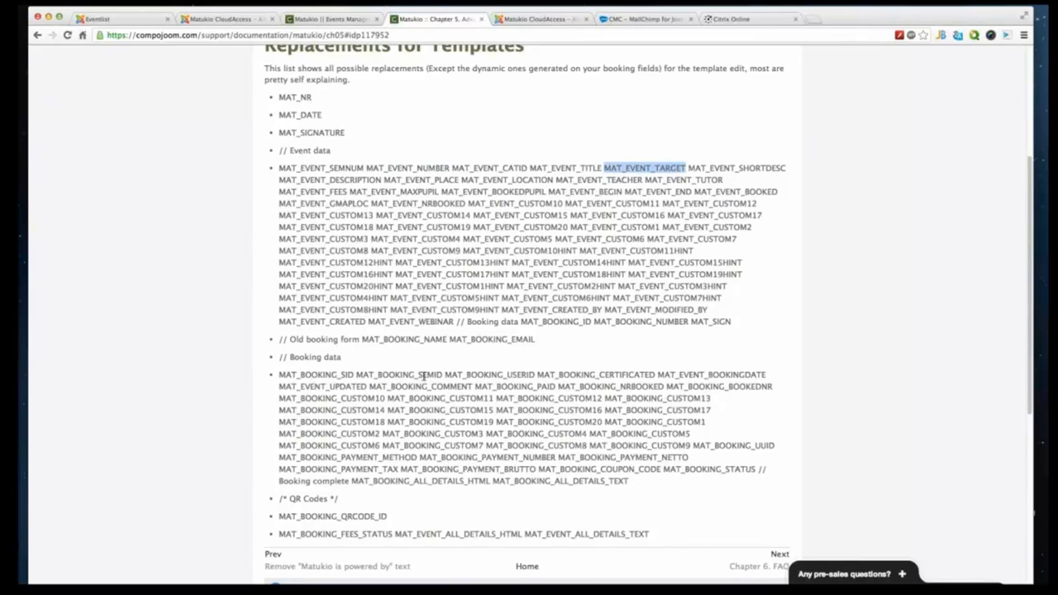
pyautogui.scroll(-1, 424, 374)
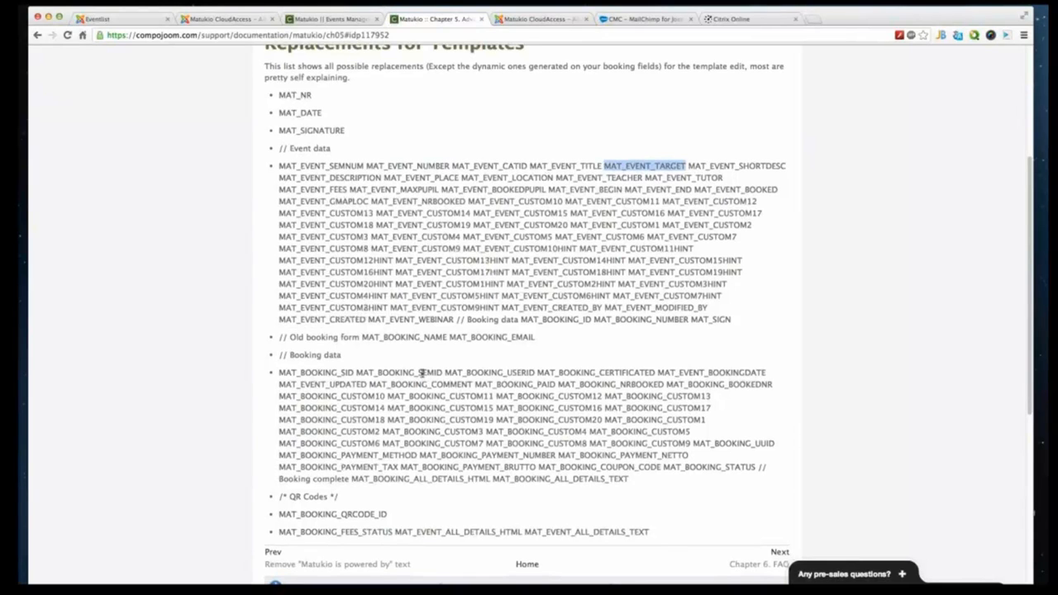
pyautogui.scroll(-2, 422, 374)
pyautogui.scroll(1, 393, 444)
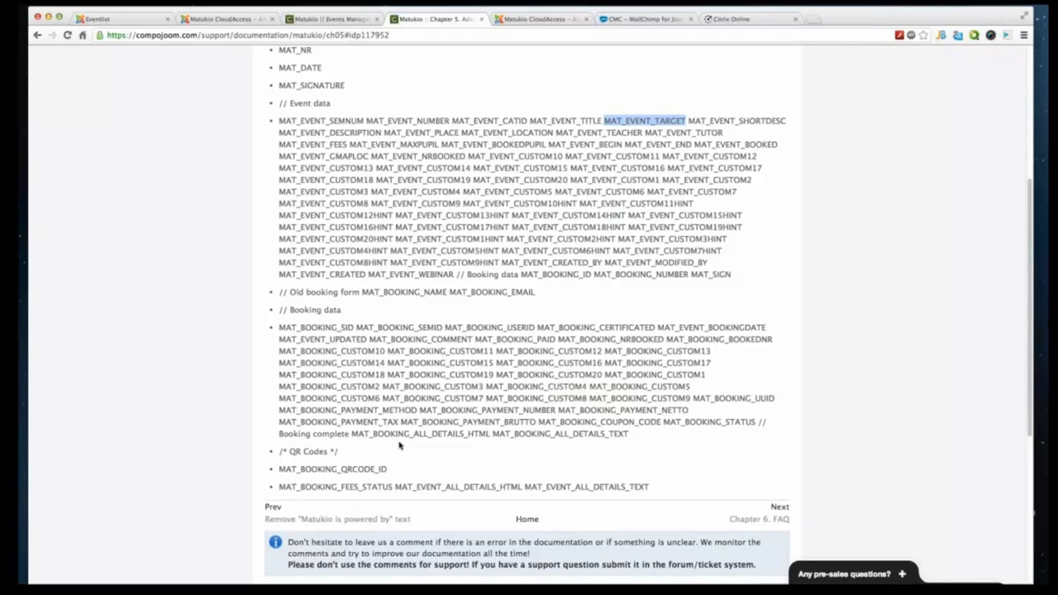
pyautogui.moveTo(386, 469); pyautogui.dragTo(304, 469)
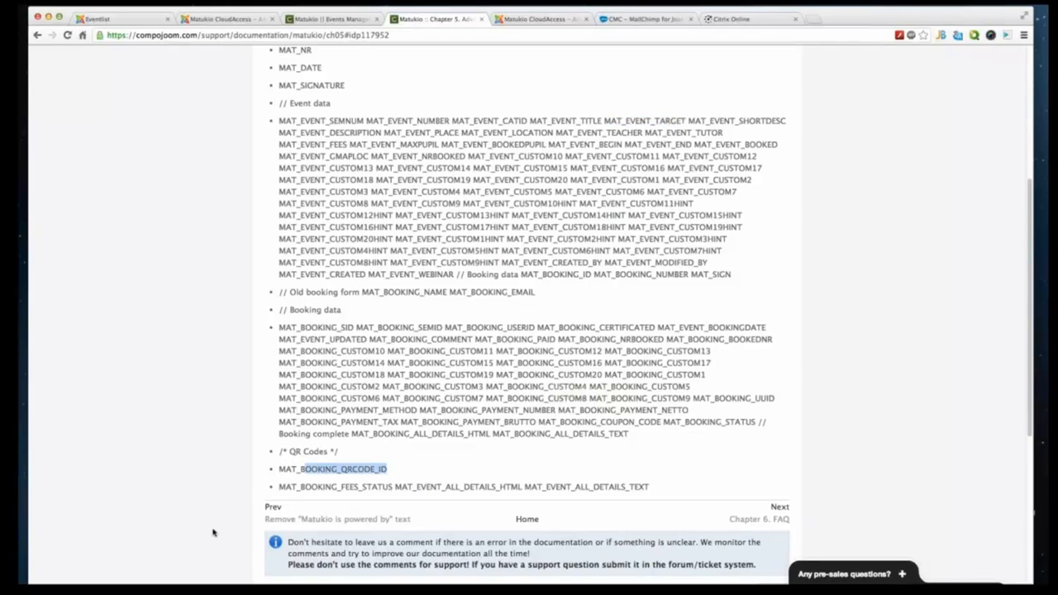
pyautogui.scroll(1, 360, 311)
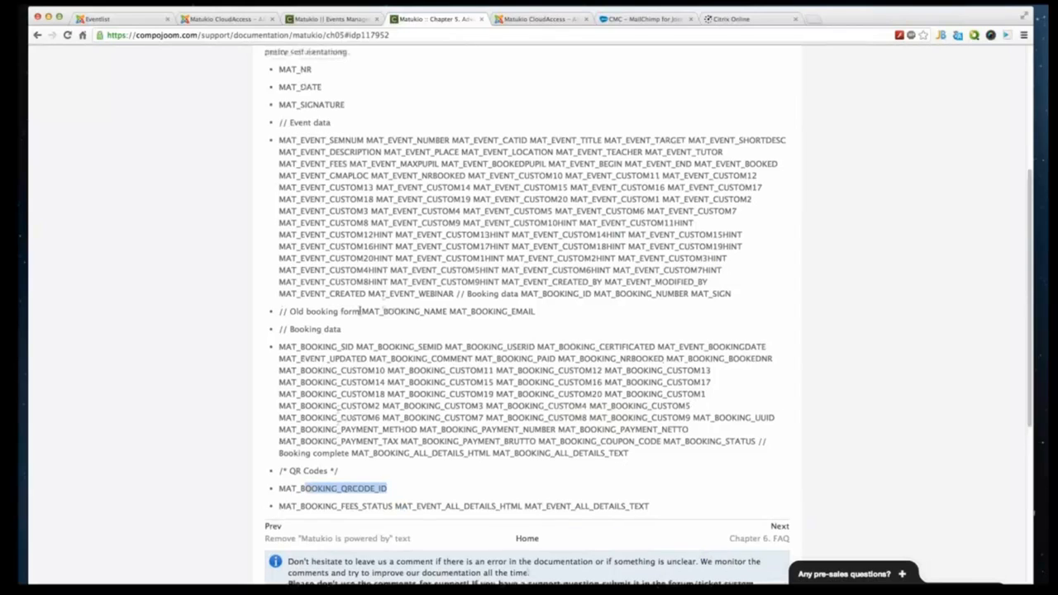
pyautogui.scroll(5, 360, 311)
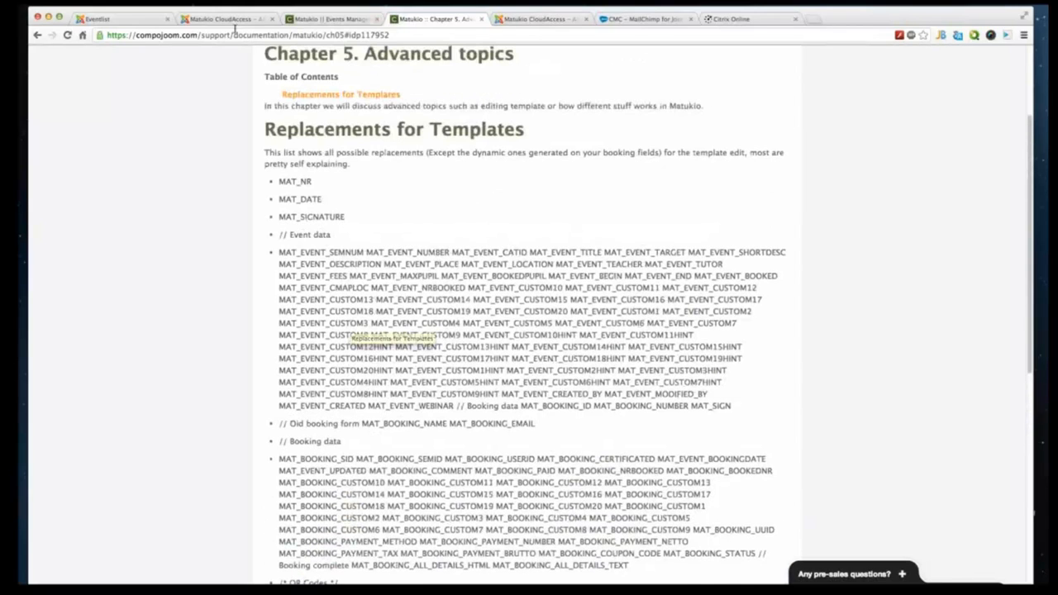
pyautogui.click(137, 20)
pyautogui.click(224, 18)
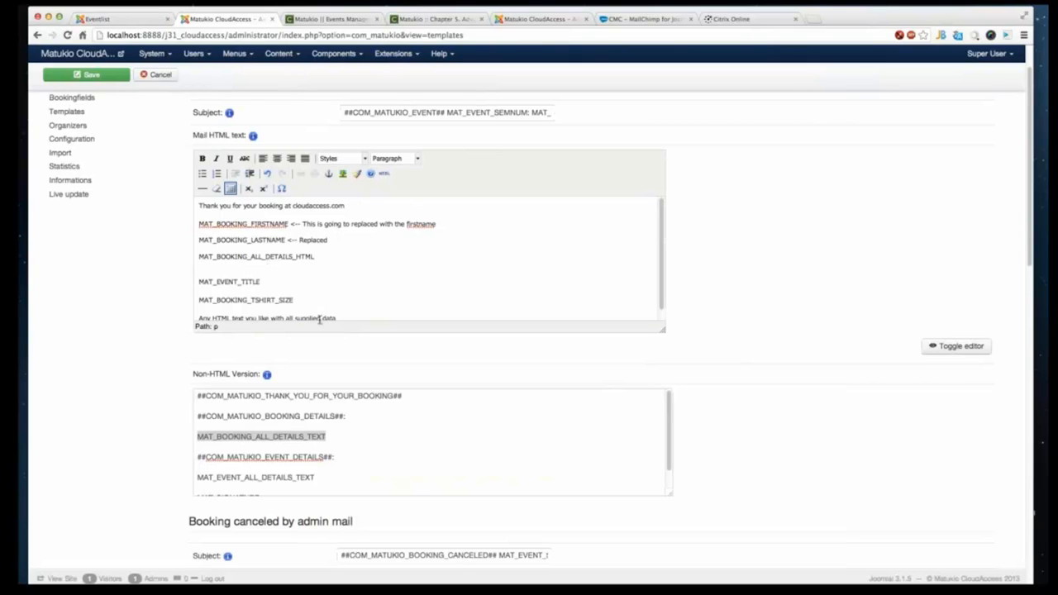
# - Scroll through the booking cancellation mail templates below the booking mail
pyautogui.scroll(1, 320, 320)
pyautogui.scroll(3, 320, 320)
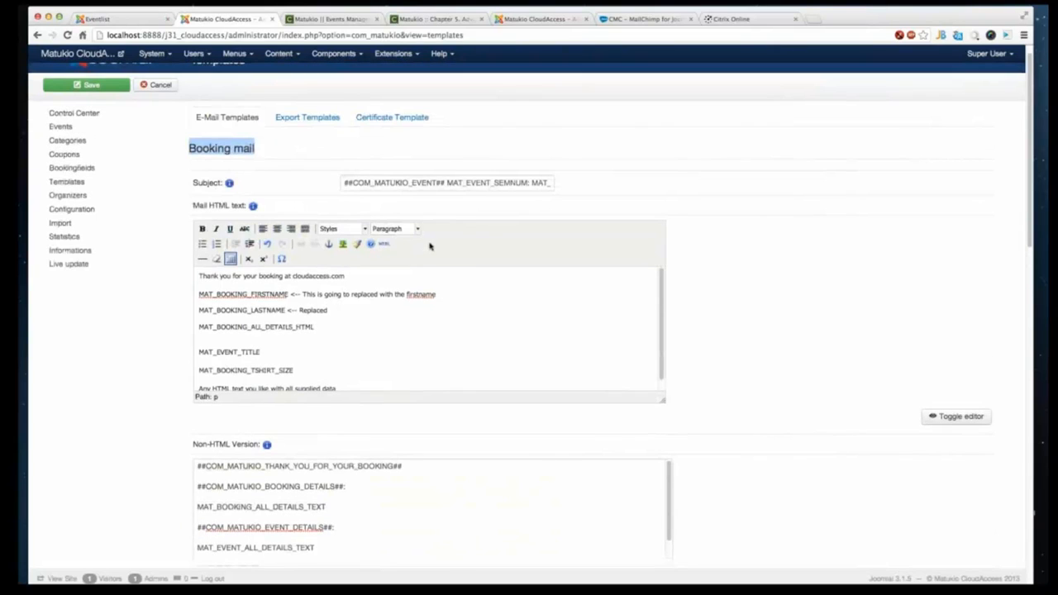
pyautogui.scroll(-10, 199, 387)
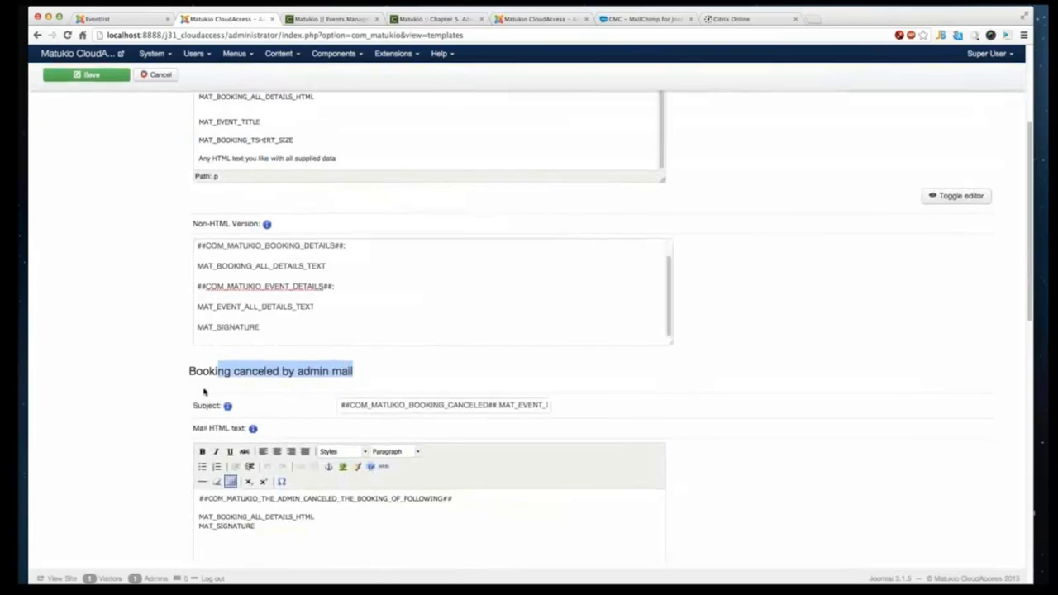
pyautogui.scroll(-8, 468, 385)
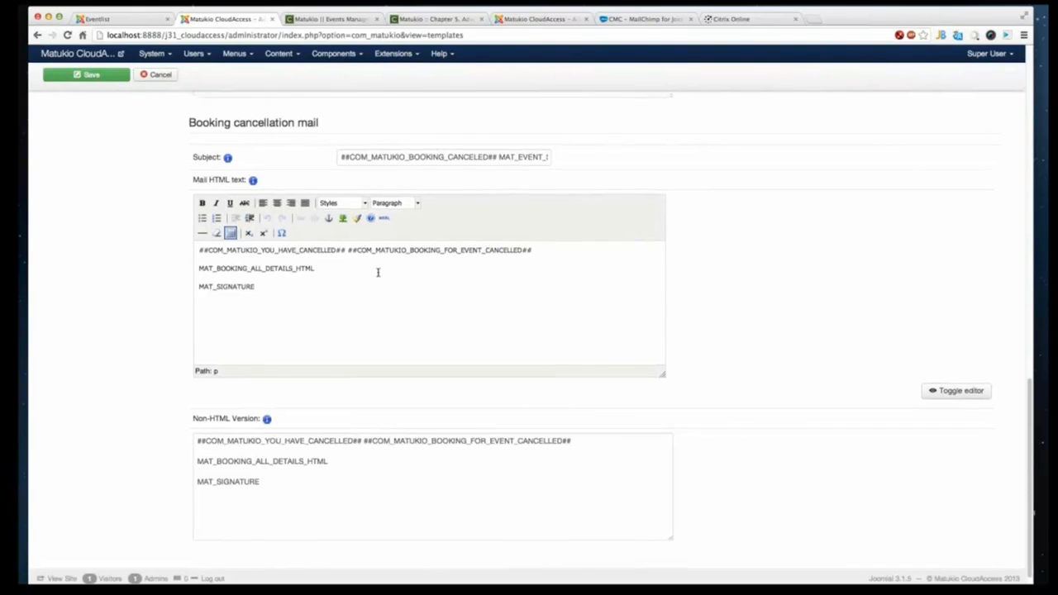
pyautogui.scroll(1, 376, 273)
pyautogui.scroll(12, 798, 239)
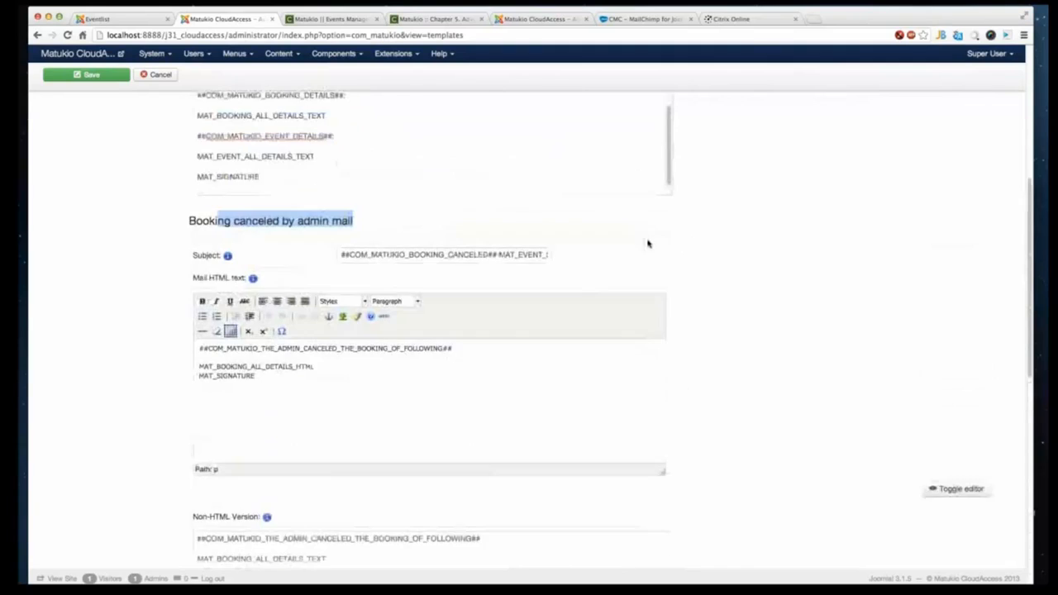
pyautogui.scroll(10, 648, 243)
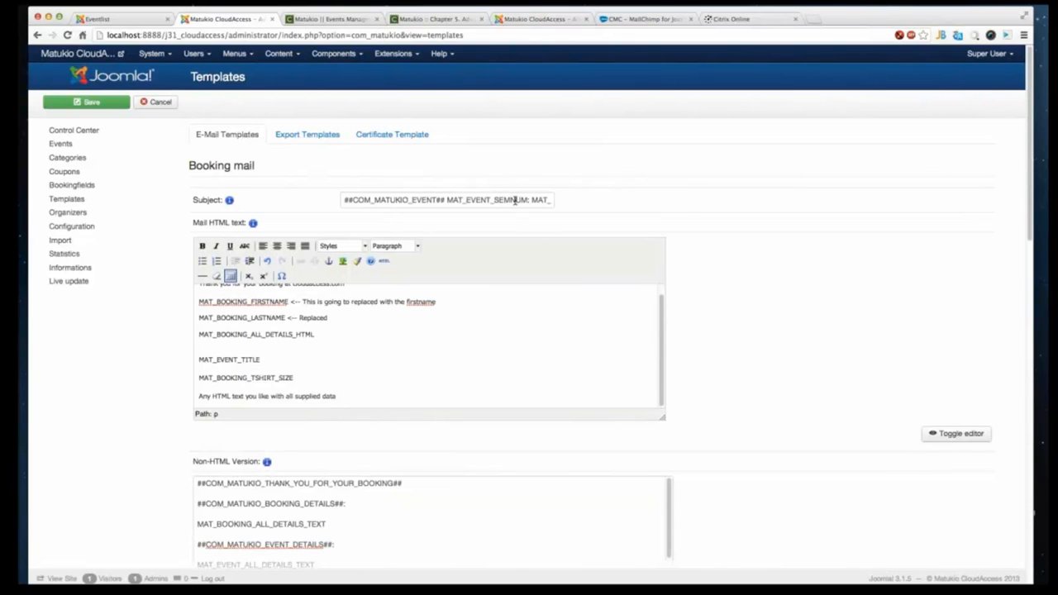
pyautogui.moveTo(514, 200); pyautogui.dragTo(666, 212)
# - In the Export Templates CSV export code, replace MAT_CSV_BOOKING_DETAILS with 'MAT_BOOKING_FIRSTNAME'
pyautogui.click(318, 137)
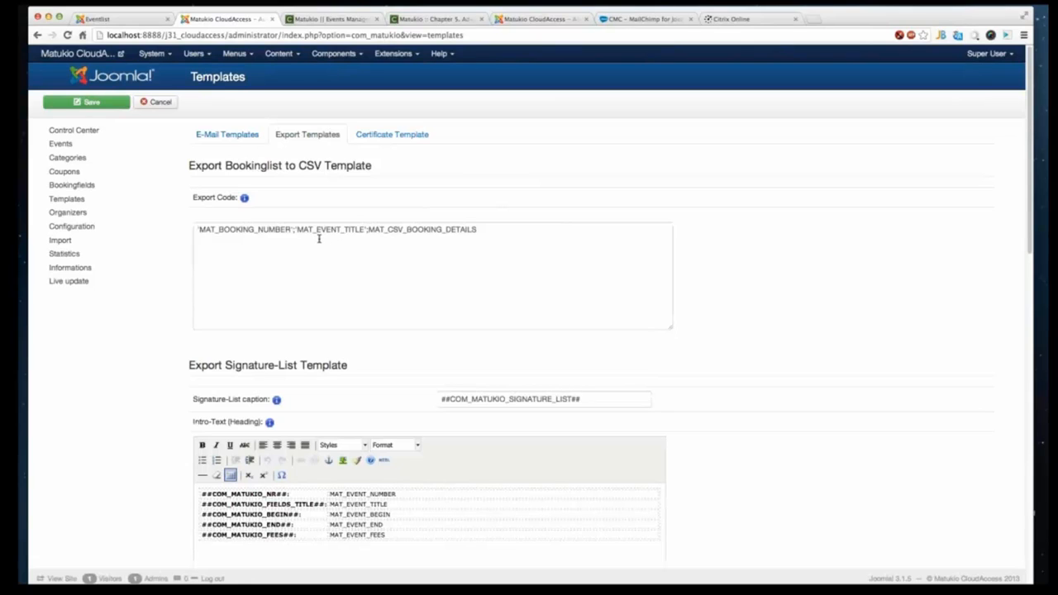
pyautogui.moveTo(522, 231); pyautogui.dragTo(297, 229)
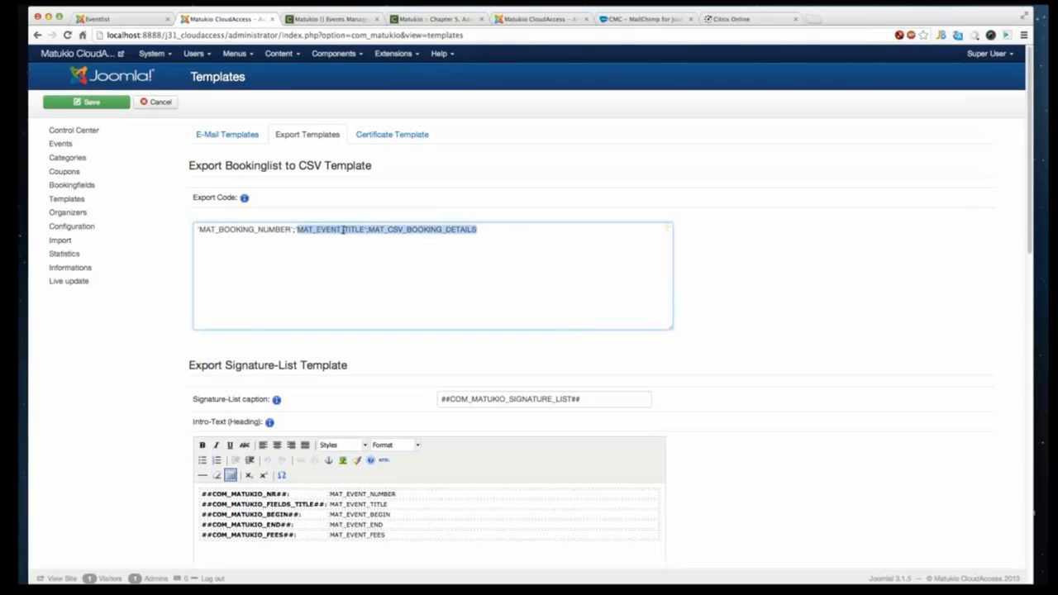
pyautogui.moveTo(369, 229); pyautogui.dragTo(527, 232)
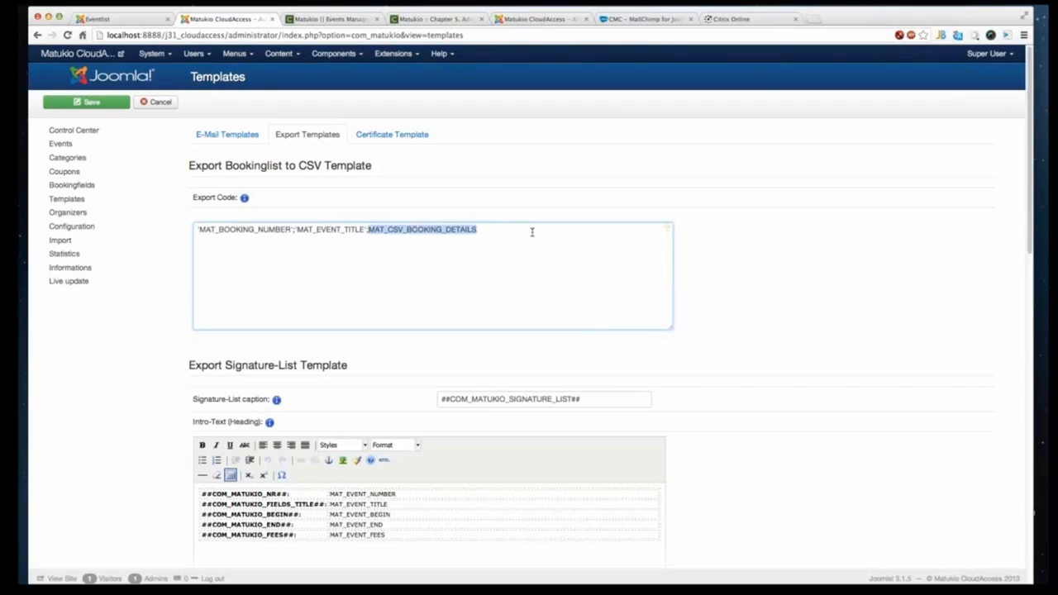
pyautogui.write('MAT_BOOKIN')
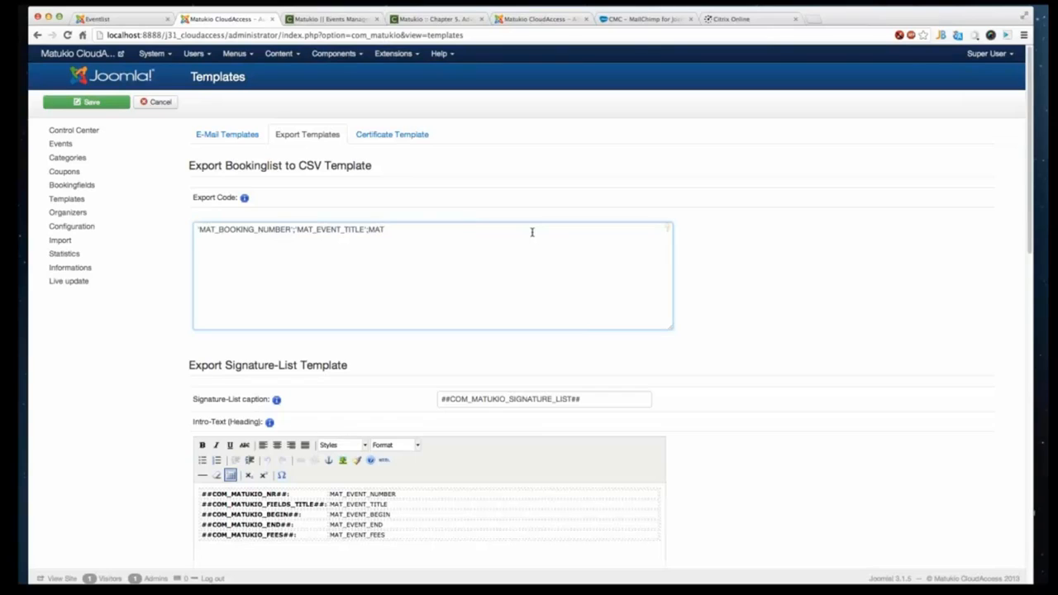
pyautogui.write('G_FIRSTNAME;')
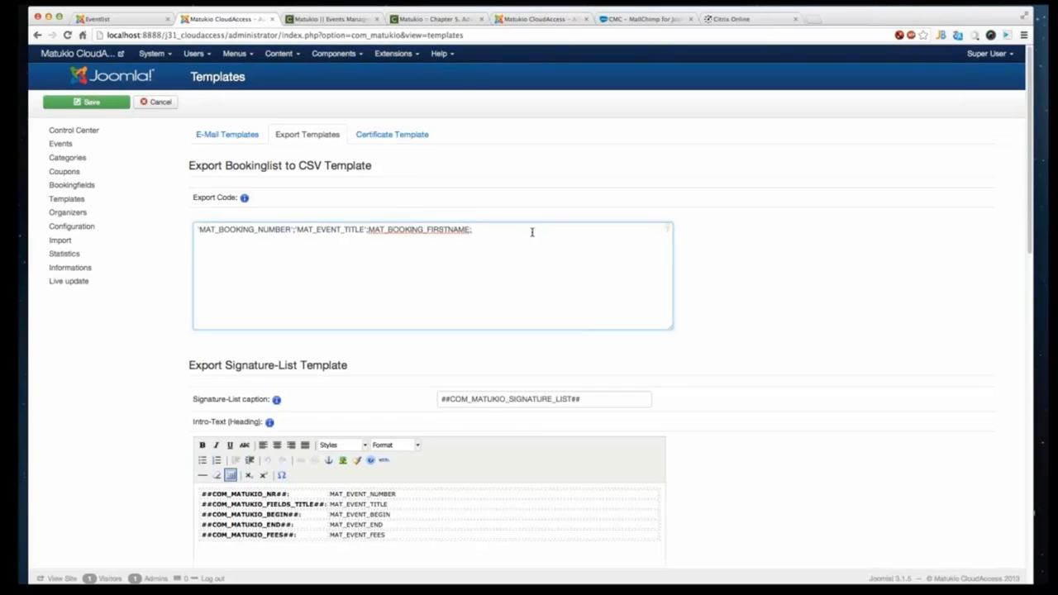
pyautogui.press('BackSpace')
pyautogui.write("'")
pyautogui.click(366, 229)
pyautogui.write("'")
pyautogui.click(558, 233)
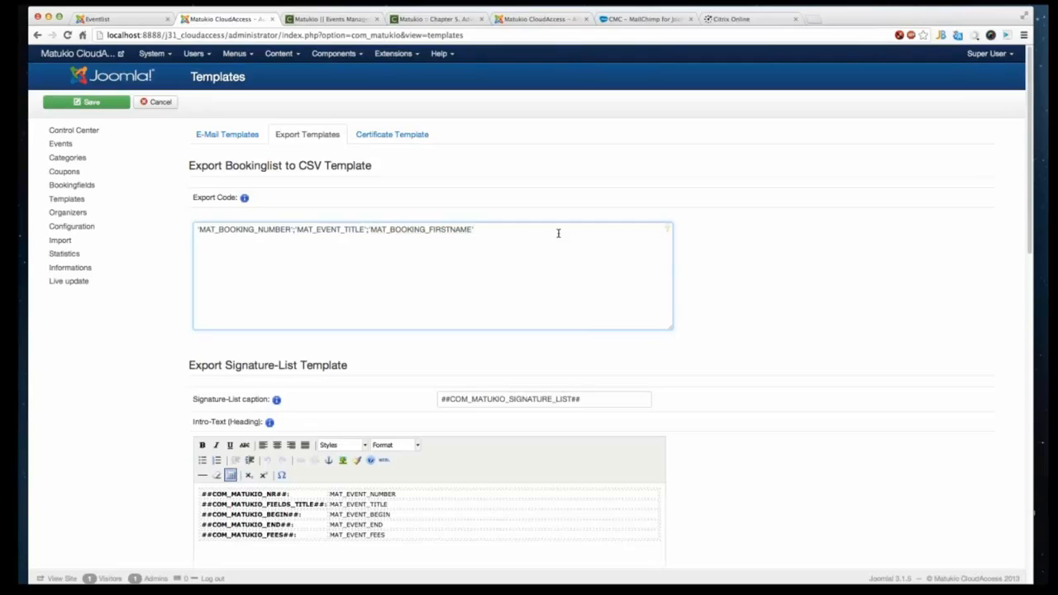
# - Append 'MAT_BOOKING_LASTNAME' and 'MAT_BOOKING_EMAIL' columns to the CSV export code, separated by semicolons
pyautogui.write(";'MAT_BOOKING")
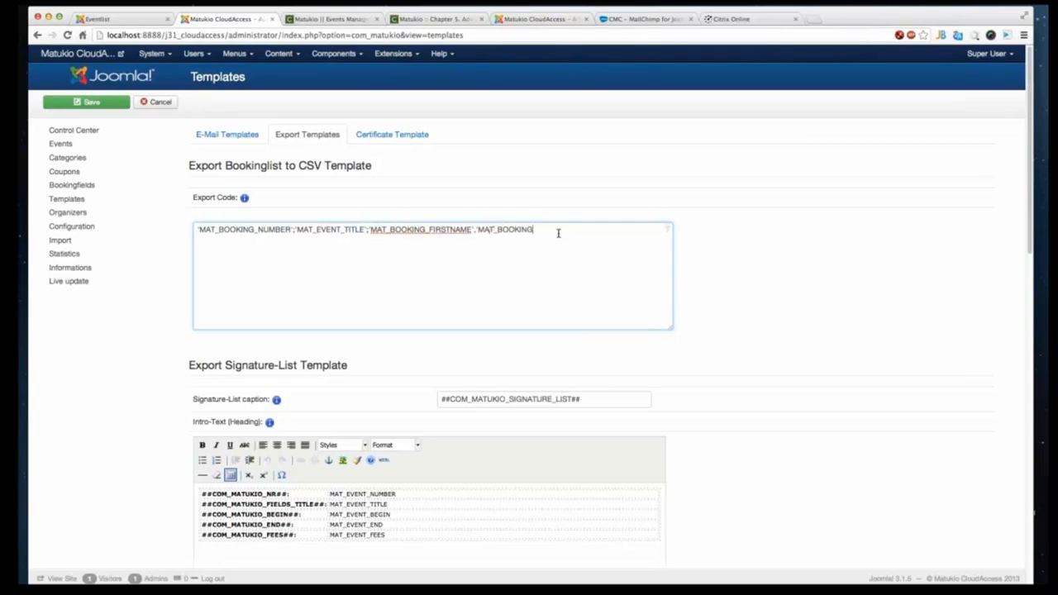
pyautogui.write("_LASTNAME';'MAT_BOOKING_EMAIL'")
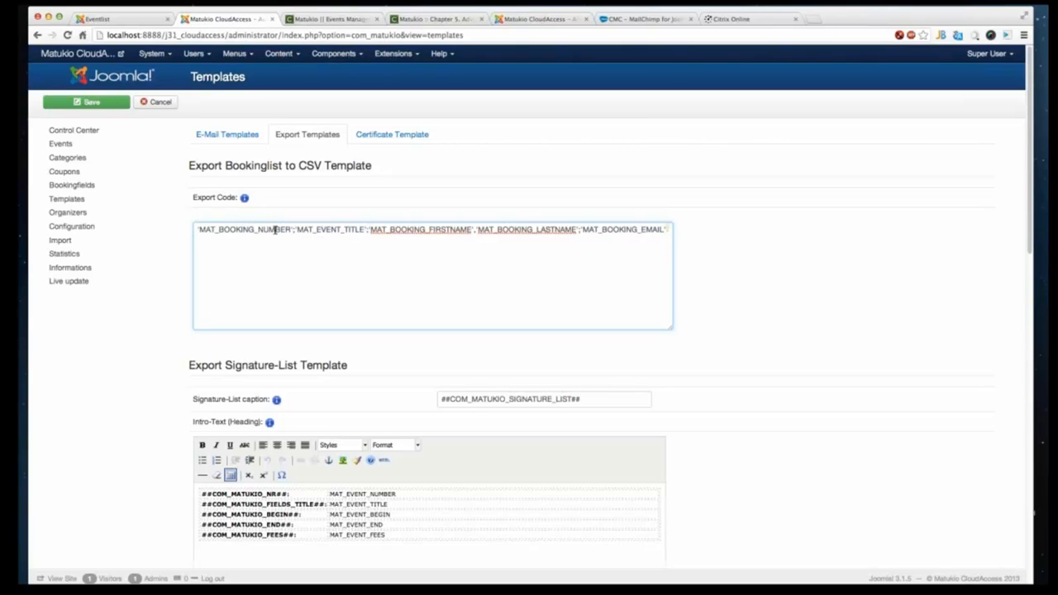
# - Remove the booking number and event title columns from the start of the CSV export code
pyautogui.moveTo(367, 229); pyautogui.dragTo(197, 229)
pyautogui.press('BackSpace')
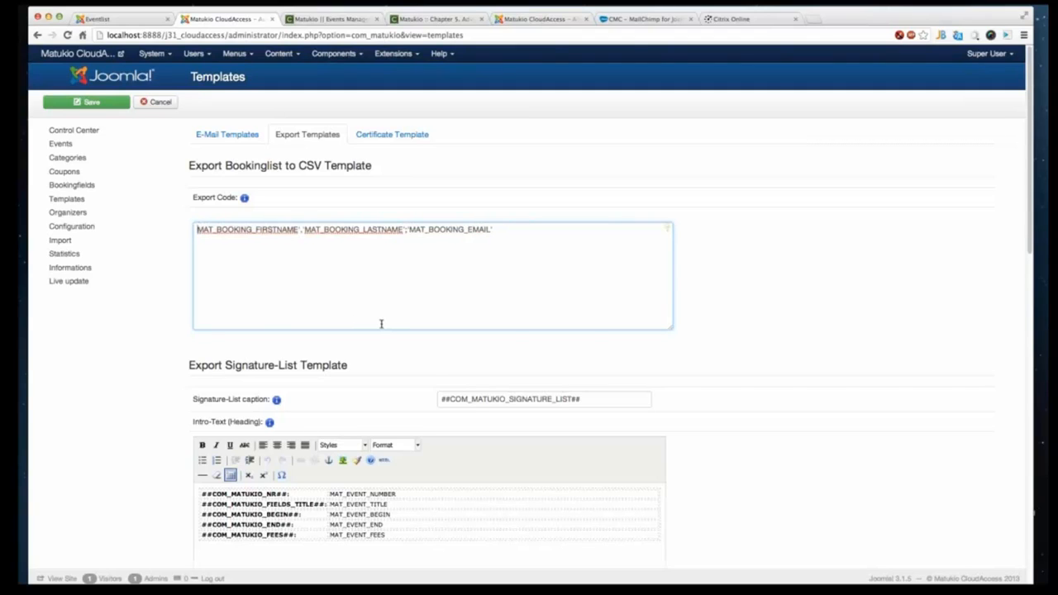
pyautogui.write("'")
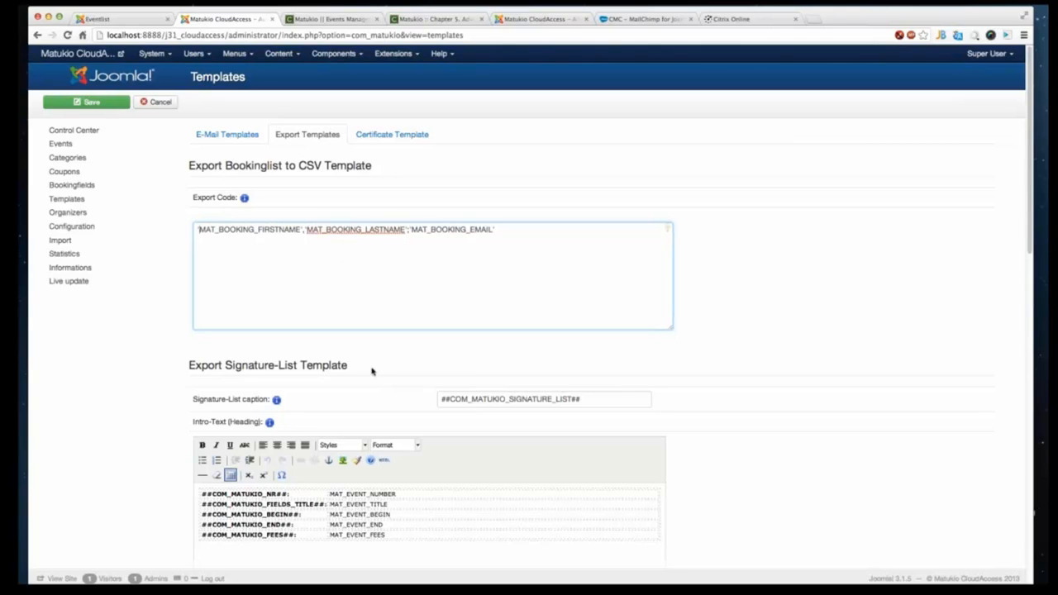
pyautogui.scroll(-5, 371, 371)
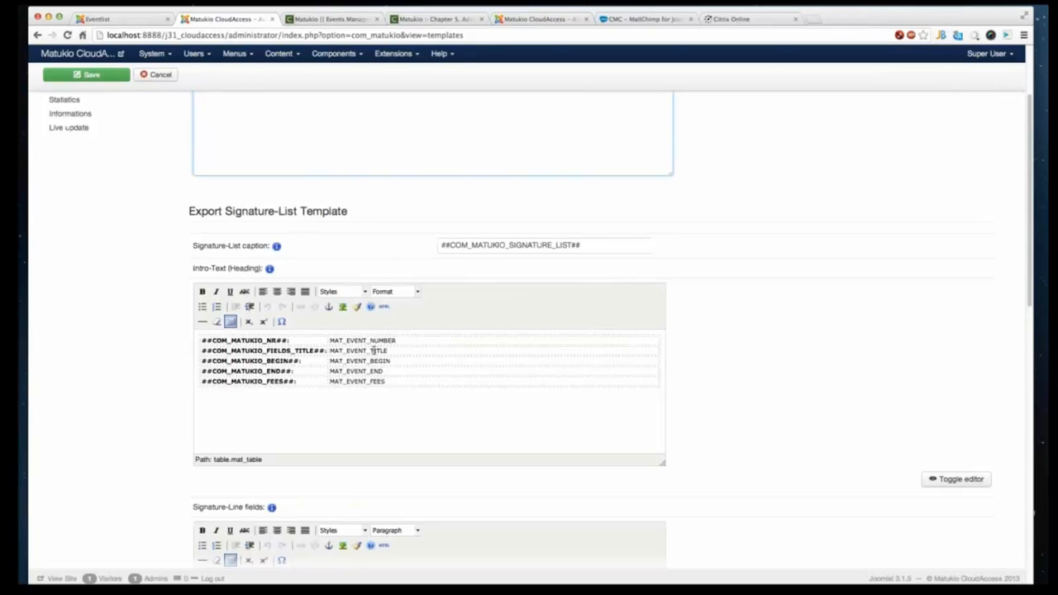
pyautogui.scroll(1, 447, 377)
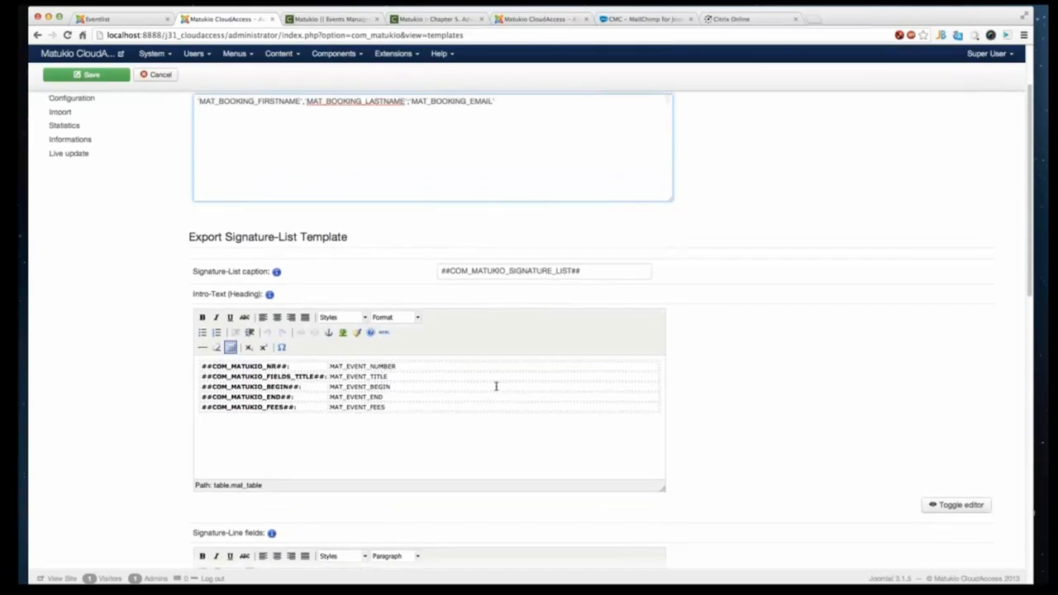
pyautogui.scroll(-3, 496, 383)
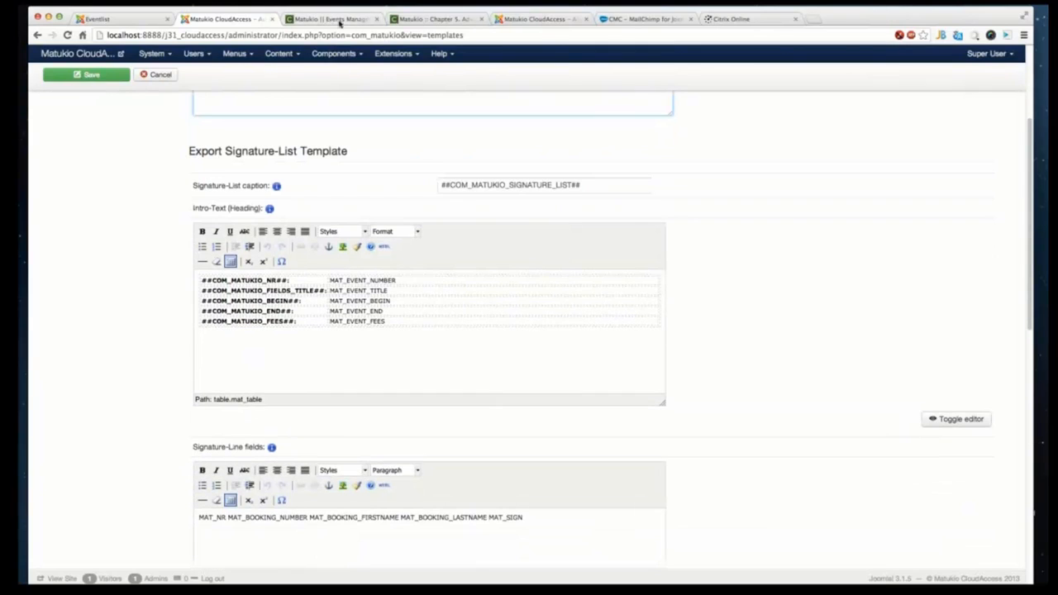
pyautogui.click(97, 19)
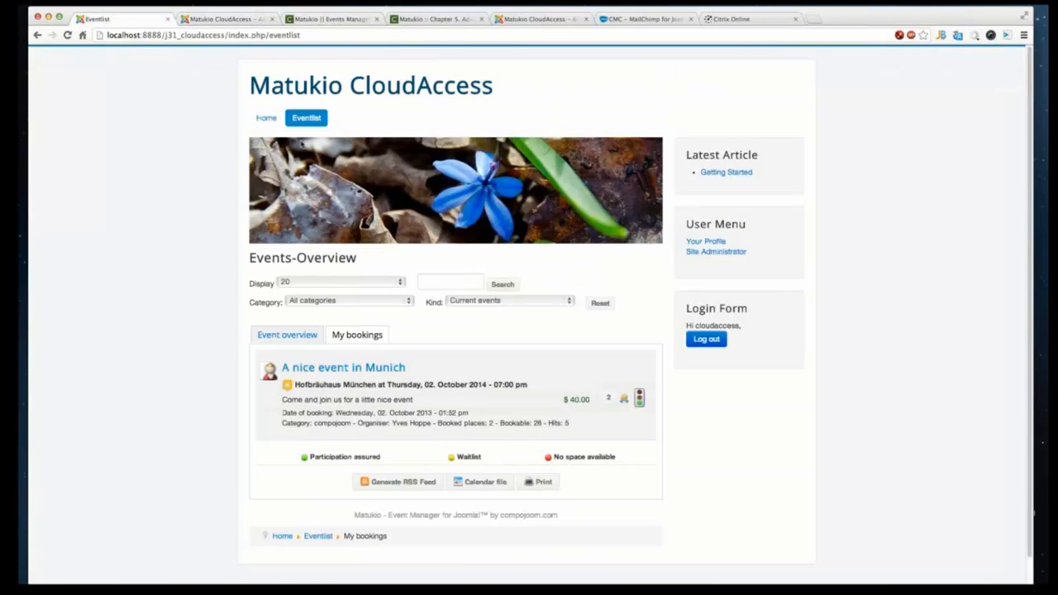
pyautogui.click(247, 18)
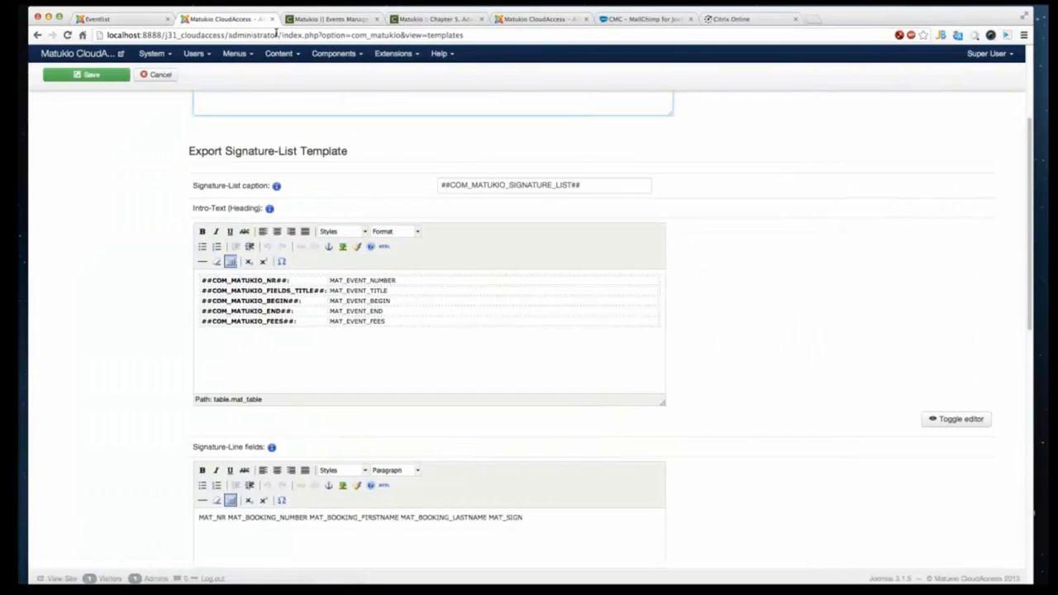
# - Open the administrator in a new tab, go to the CMC Webinar bookings and preview its signature list print
pyautogui.click(812, 20)
pyautogui.moveTo(785, 18); pyautogui.dragTo(312, 24)
pyautogui.write('http://localhost:8888/j31_cloudaccess/administrator')
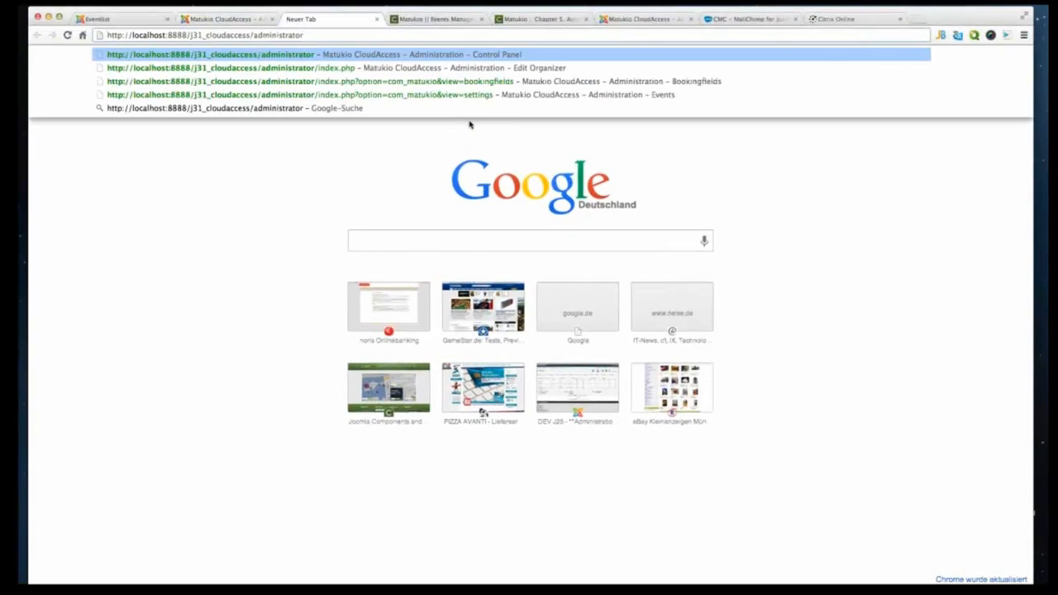
pyautogui.press('Return')
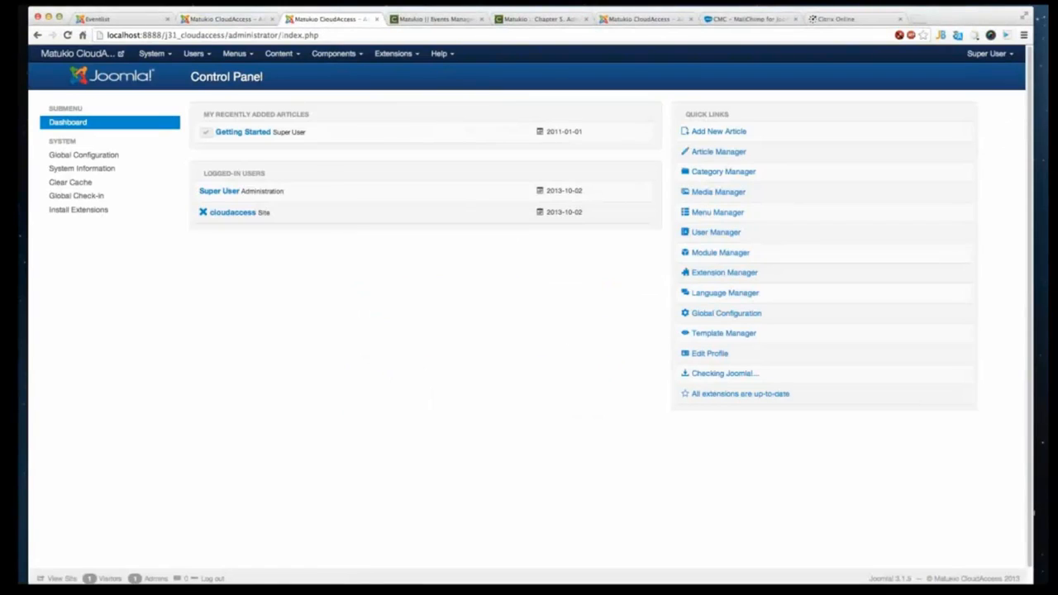
pyautogui.click(335, 52)
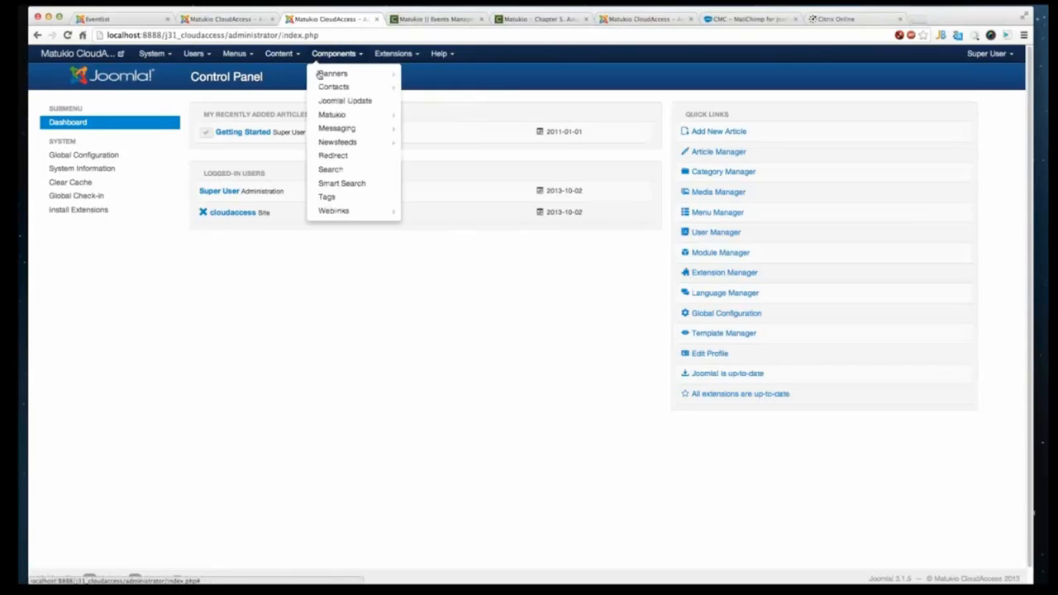
pyautogui.click(364, 114)
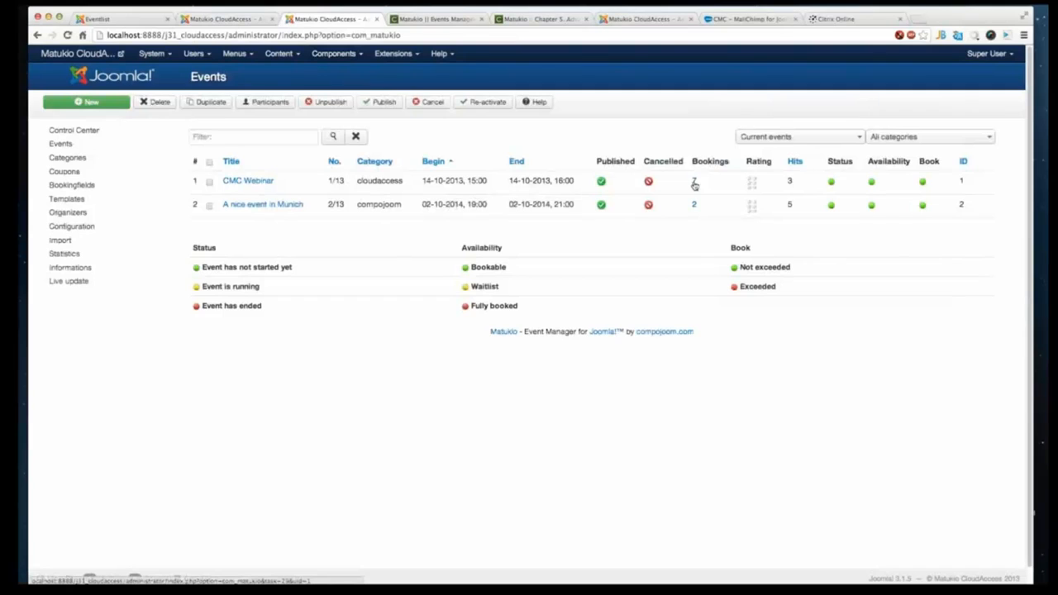
pyautogui.click(695, 182)
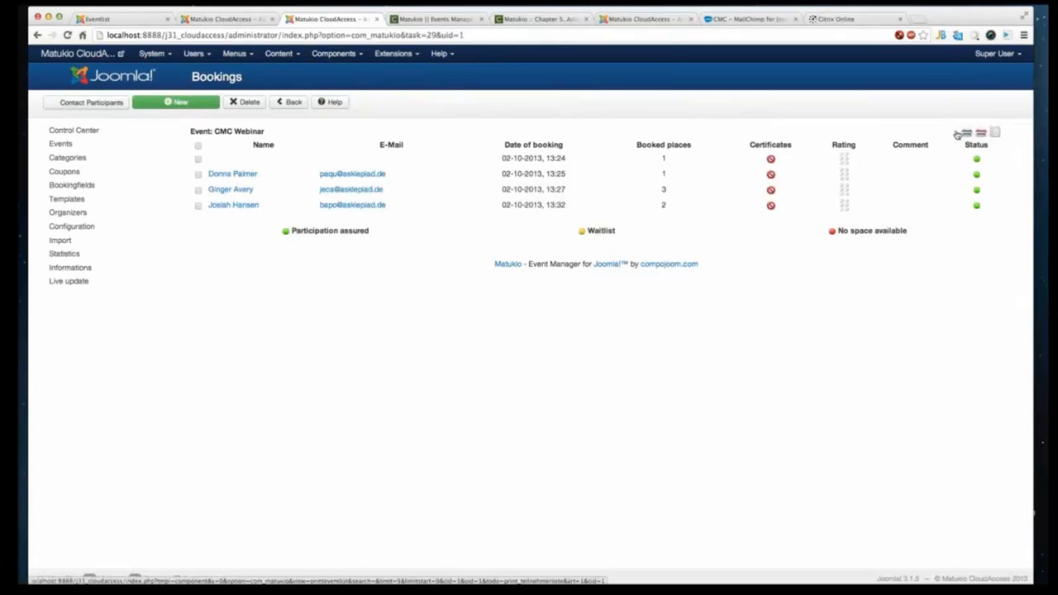
pyautogui.click(958, 135)
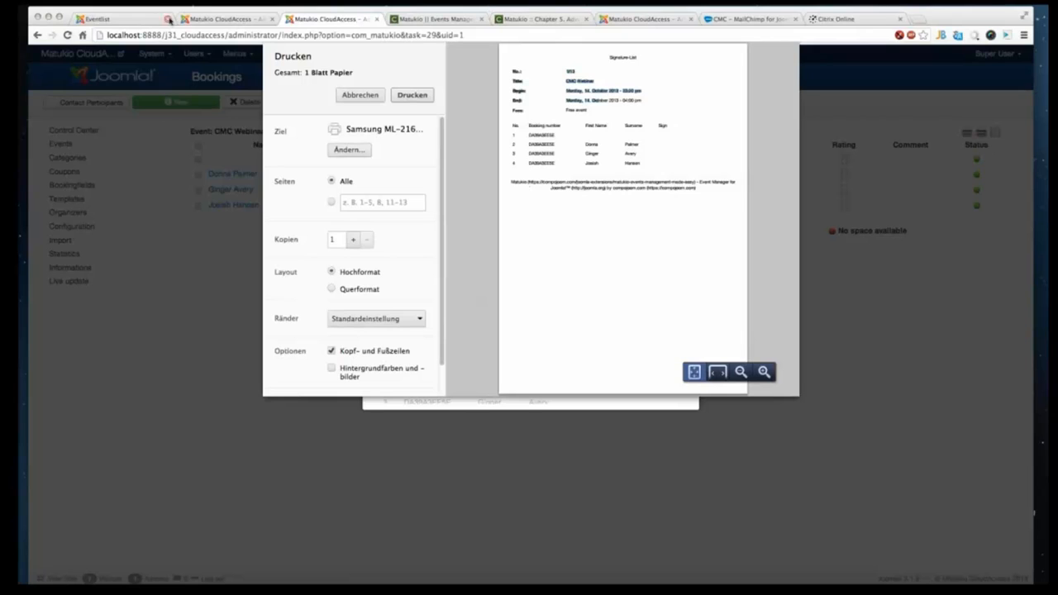
# - Add a 'Signature list' heading line above the table in the signature-list intro text
pyautogui.click(176, 20)
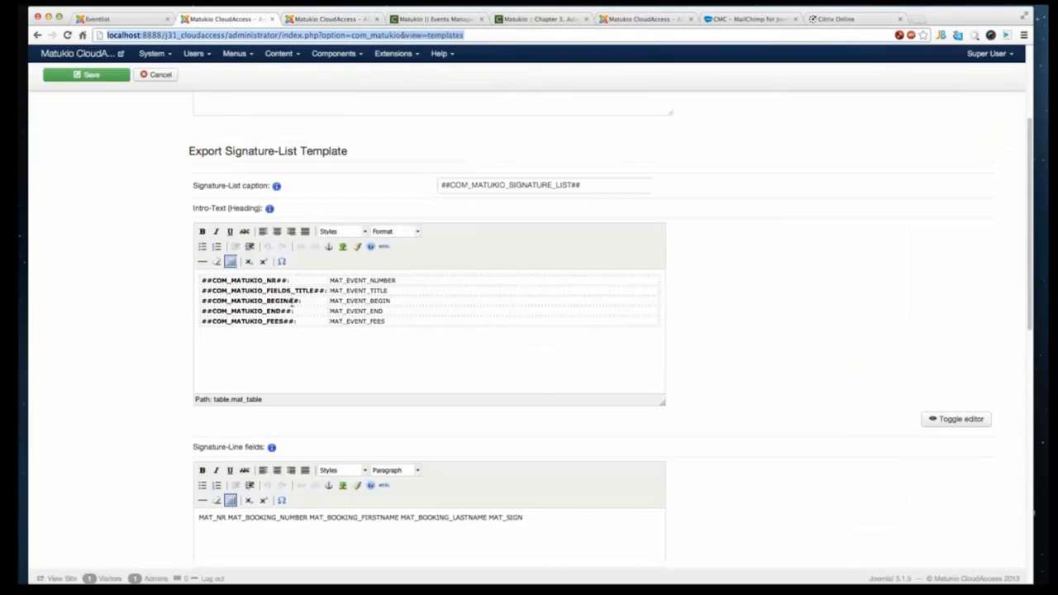
pyautogui.click(338, 345)
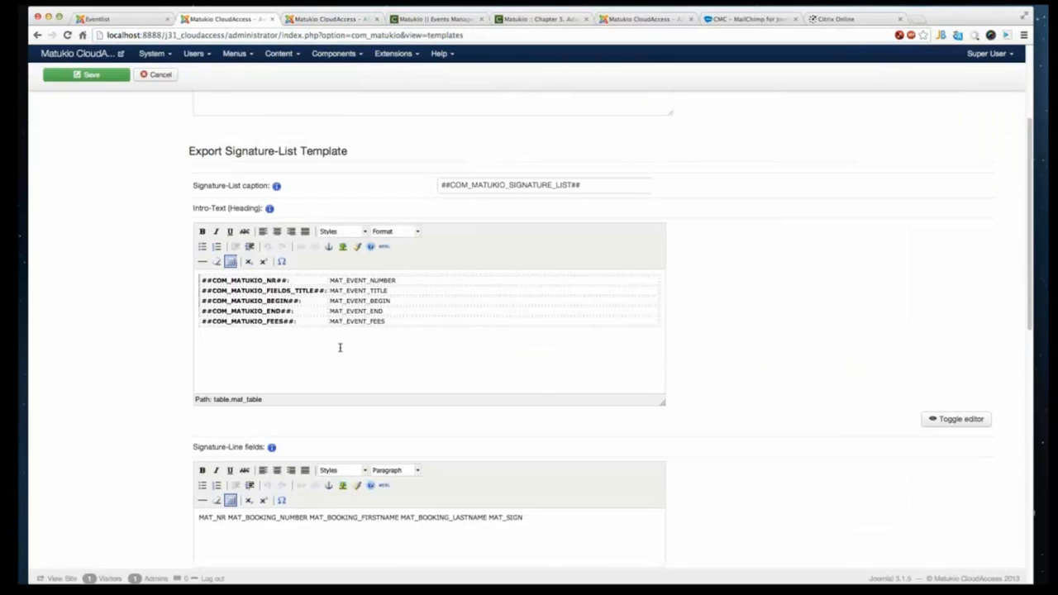
pyautogui.click(340, 348)
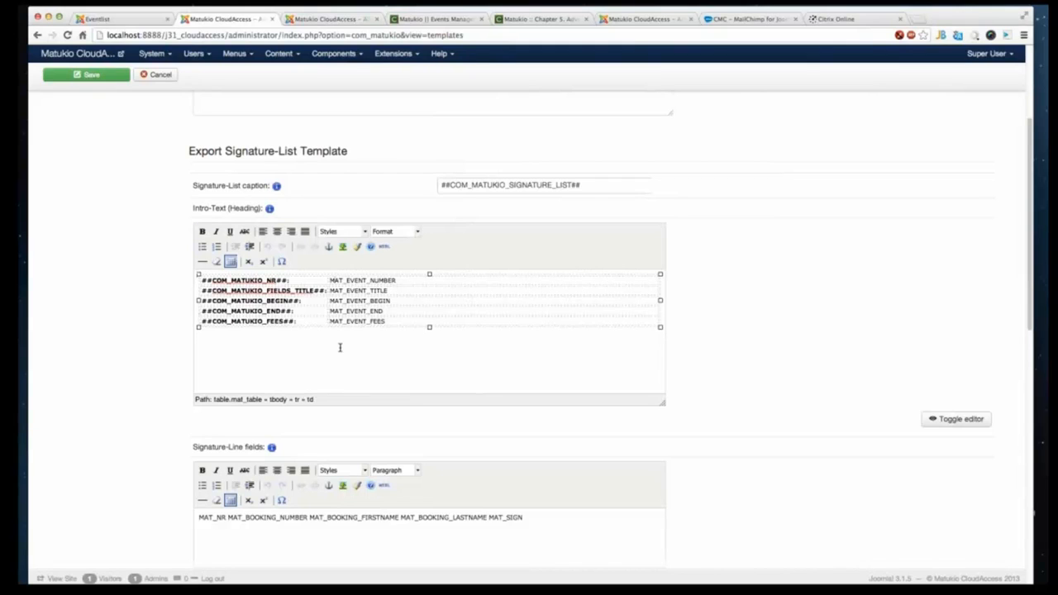
pyautogui.click(387, 350)
pyautogui.press('Return')
pyautogui.write('Signa')
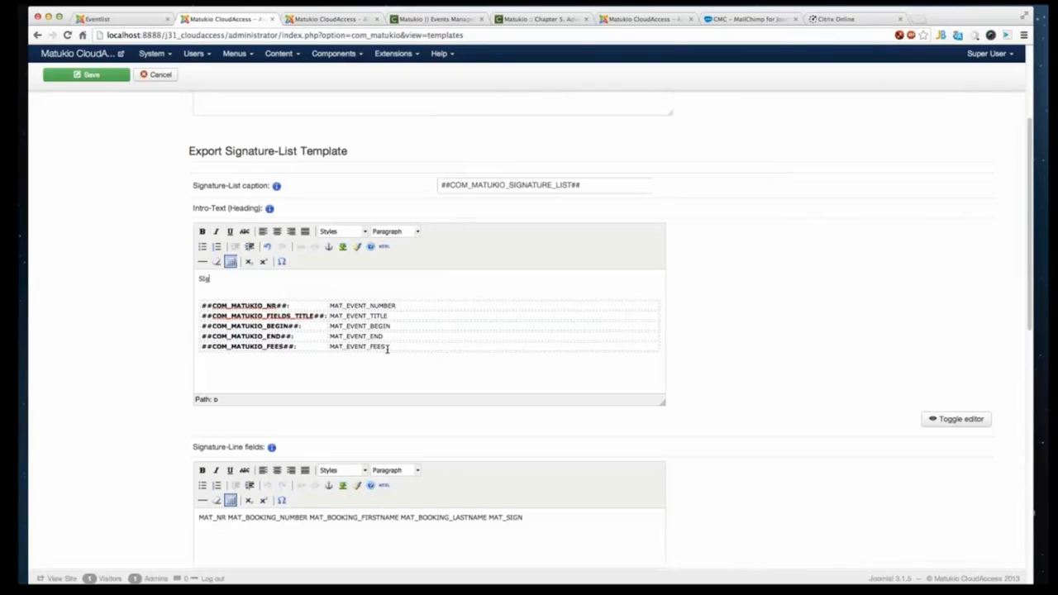
pyautogui.press('BackSpace')
pyautogui.press('BackSpace')
pyautogui.press('BackSpace')
pyautogui.press('BackSpace')
pyautogui.write('ignau')
pyautogui.write('tre')
pyautogui.press('BackSpace')
pyautogui.press('BackSpace')
pyautogui.press('BackSpace')
pyautogui.press('BackSpace')
pyautogui.write('ture list')
# - Replace the ##COM_MATUKIO_NR##: label in the intro-text table with 'Nr.'
pyautogui.moveTo(295, 306); pyautogui.dragTo(176, 300)
pyautogui.moveTo(292, 308); pyautogui.dragTo(213, 309)
pyautogui.press('BackSpace')
pyautogui.write('Nr.')
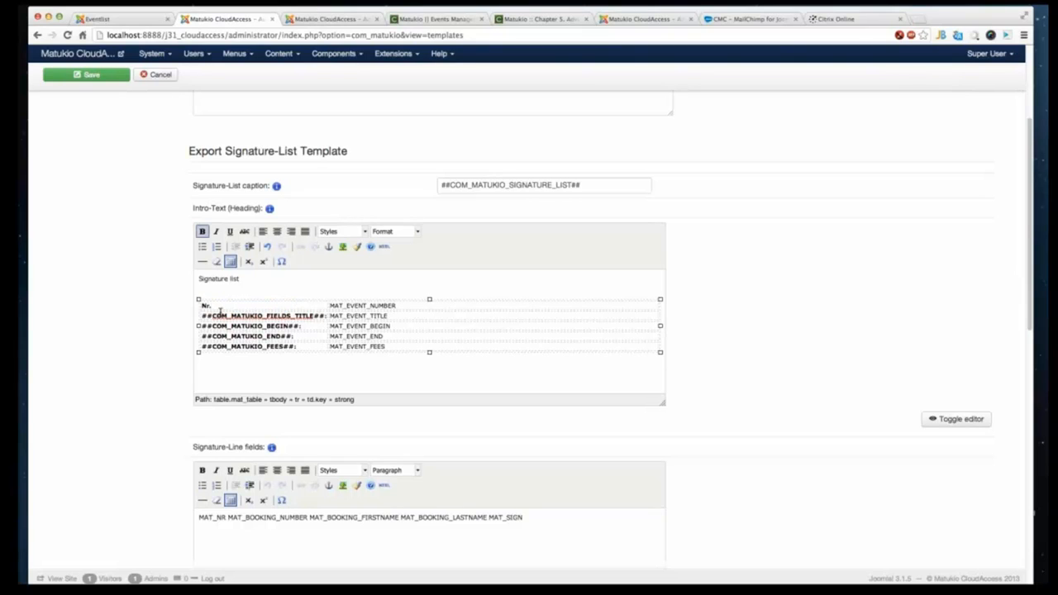
# - Extend the intro heading to read 'Signature list for cloudaccess event'
pyautogui.click(260, 279)
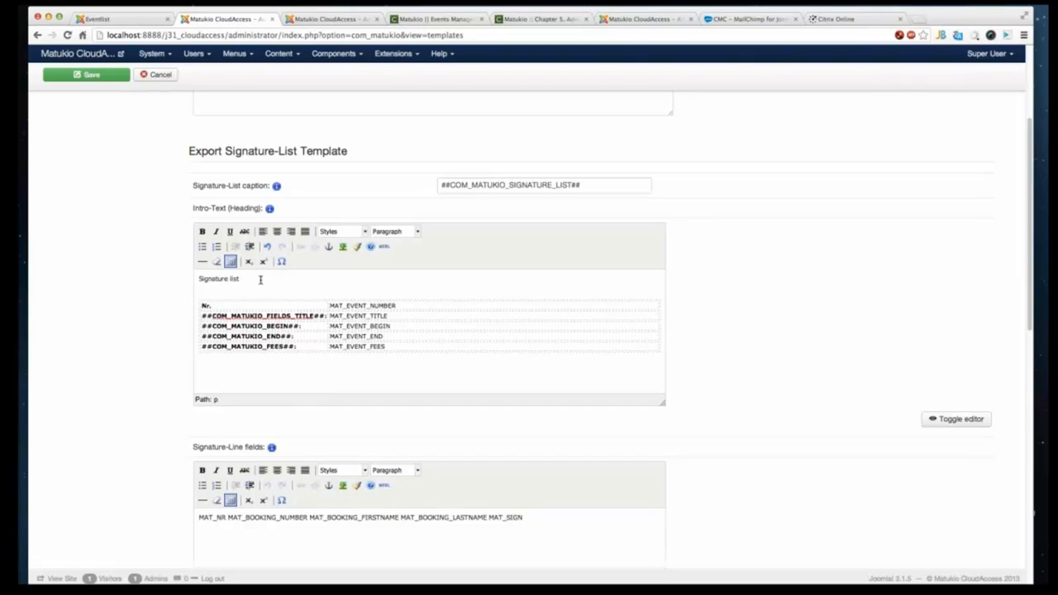
pyautogui.write('for your')
pyautogui.press('BackSpace')
pyautogui.press('BackSpace')
pyautogui.write('cloudaccess event')
# - In the signature-line fields, remove MAT_BOOKING_FIRSTNAME and add MAT_BOOKING_CITY after MAT_BOOKING_LASTNAME
pyautogui.moveTo(387, 353)
pyautogui.mouseDown()
pyautogui.moveTo(395, 346)
pyautogui.moveTo(366, 369)
pyautogui.moveTo(384, 379)
pyautogui.mouseUp()
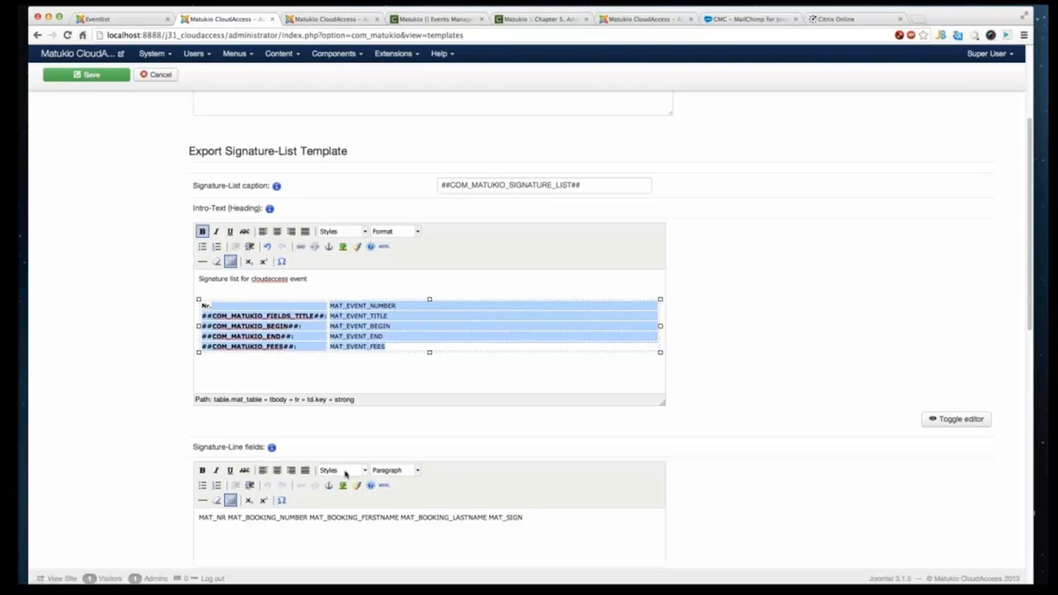
pyautogui.scroll(-3, 345, 474)
pyautogui.click(201, 305)
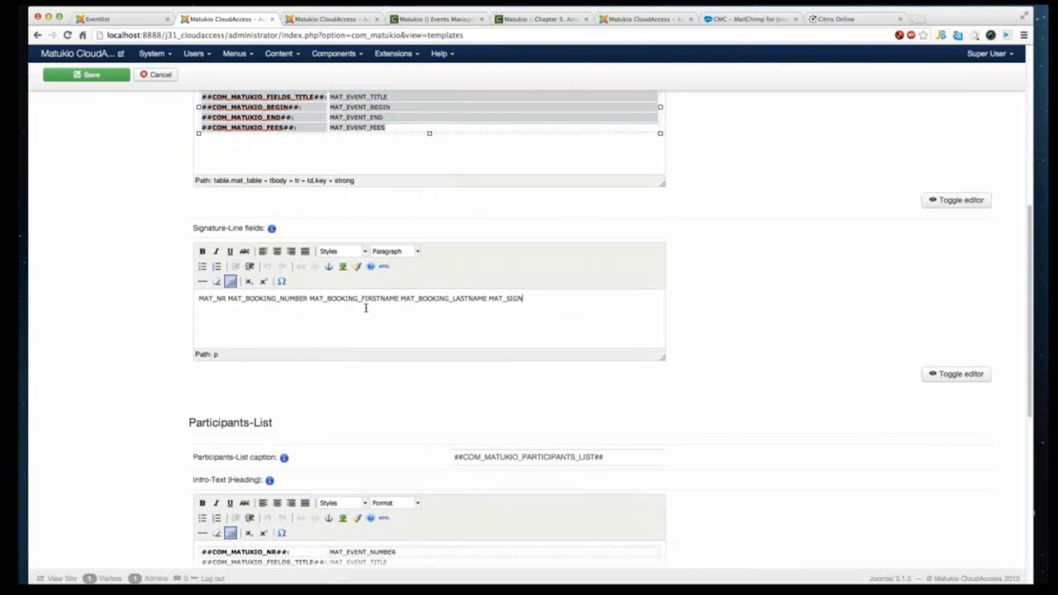
pyautogui.doubleClick(216, 301)
pyautogui.click(511, 299)
pyautogui.doubleClick(372, 298)
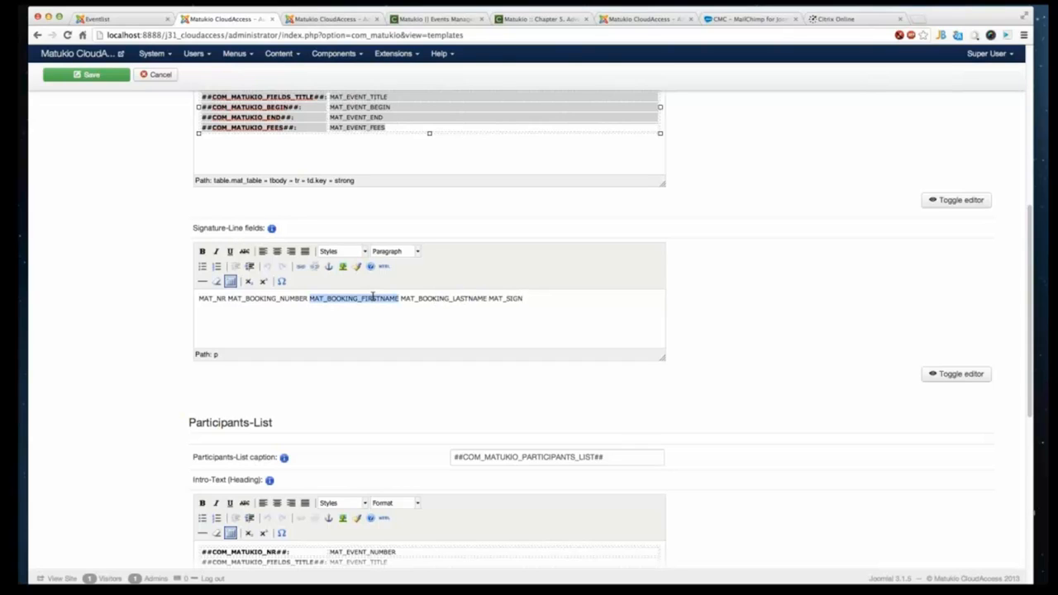
pyautogui.press('BackSpace')
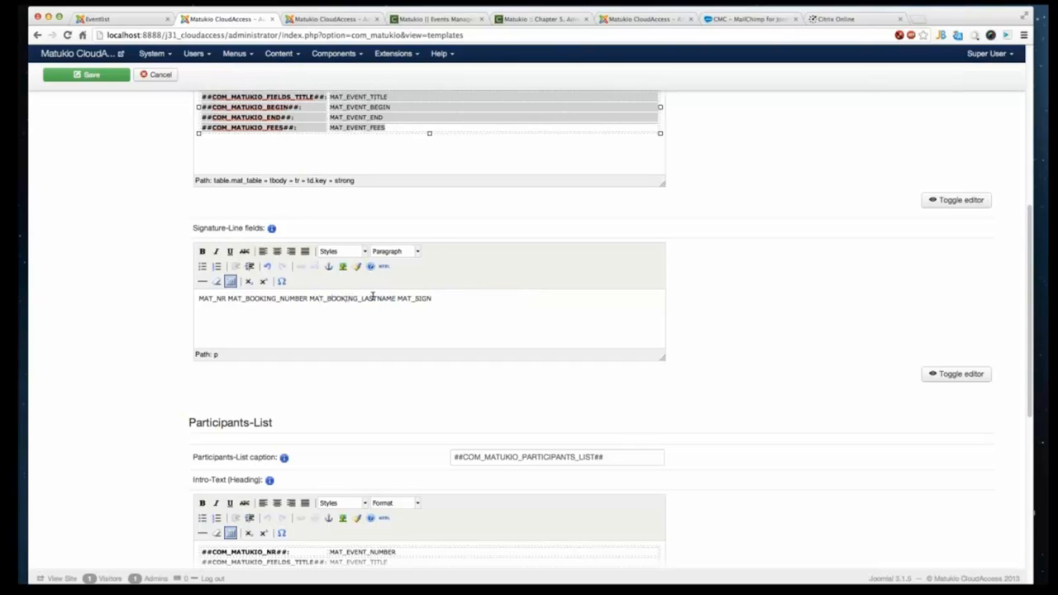
pyautogui.write('MAT_BOOKING_CITY MAT_')
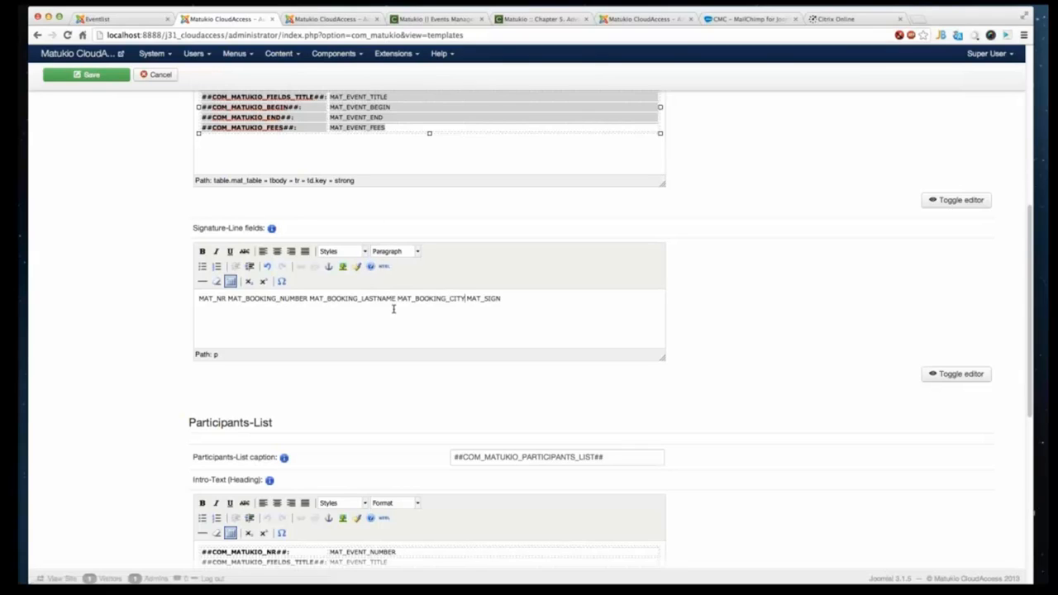
# - Save the template changes
pyautogui.doubleClick(437, 299)
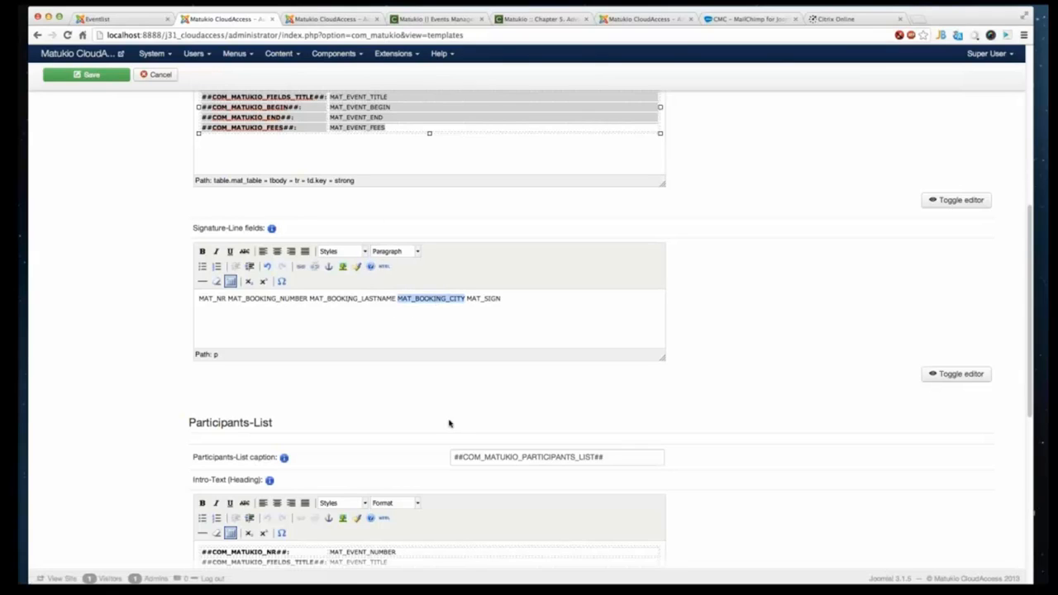
pyautogui.scroll(10, 515, 323)
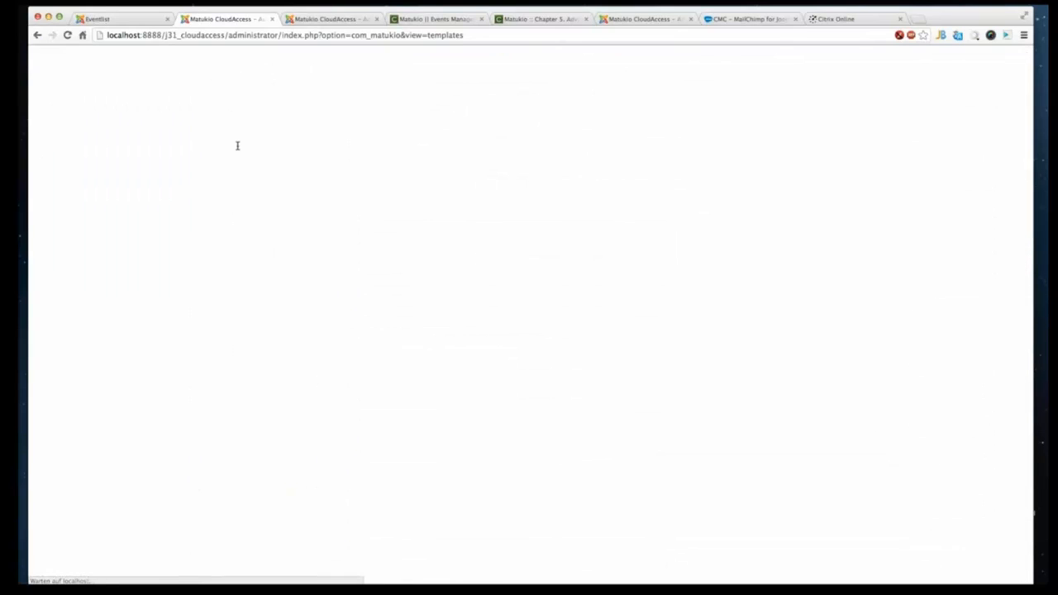
# - Preview the CMC Webinar signature list and participants list prints again, closing the print dialog in between
pyautogui.click(103, 19)
pyautogui.click(327, 19)
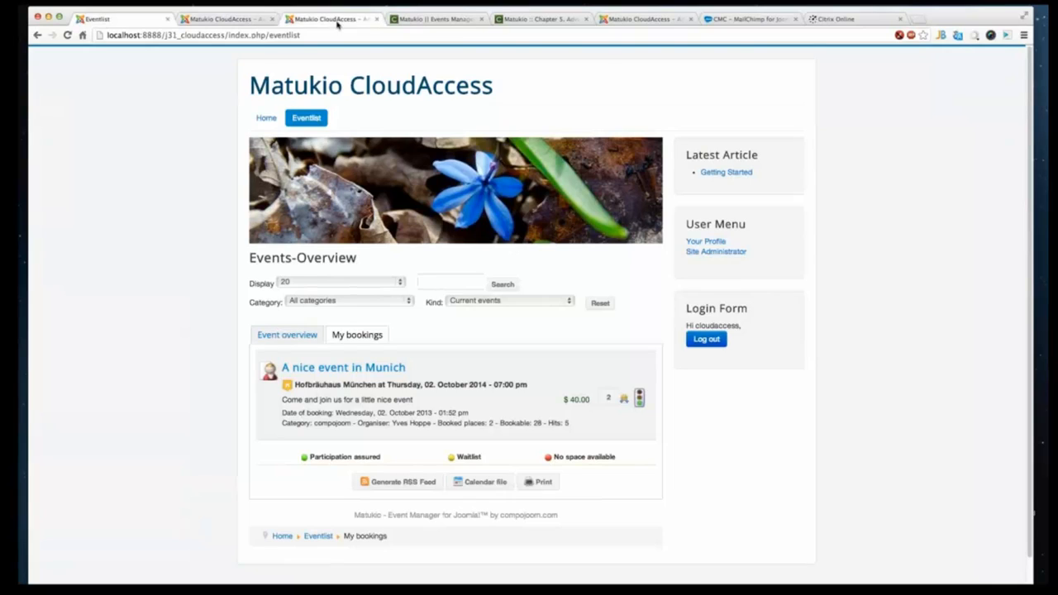
pyautogui.click(342, 95)
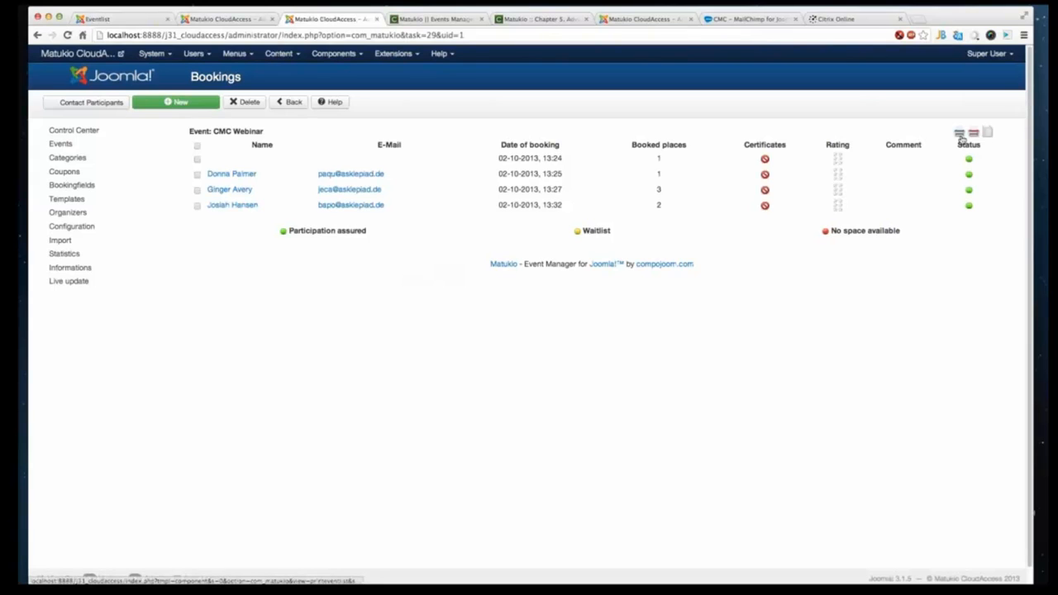
pyautogui.click(961, 136)
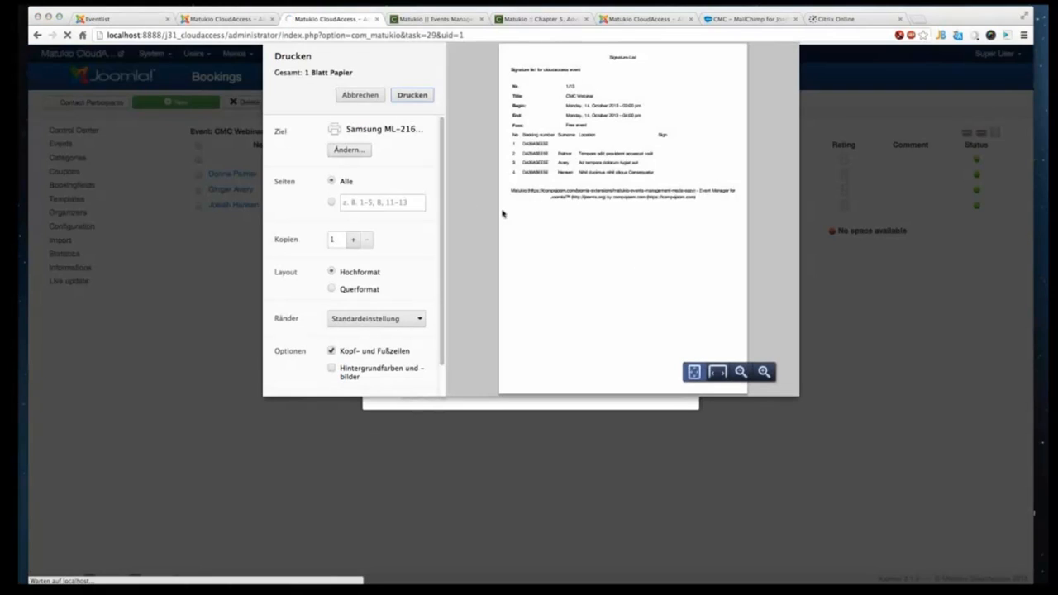
pyautogui.doubleClick(586, 135)
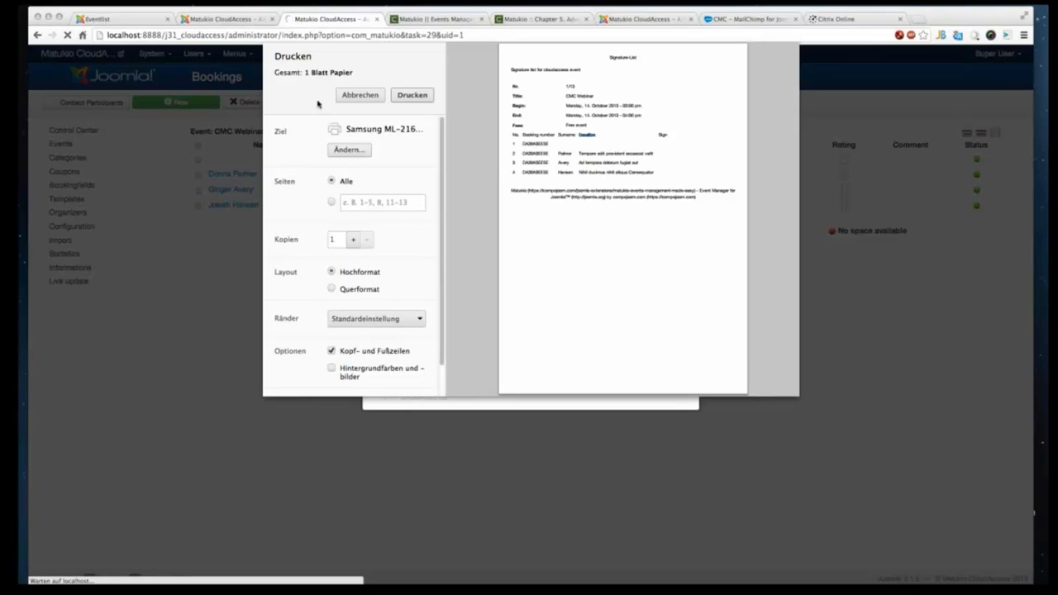
pyautogui.click(361, 95)
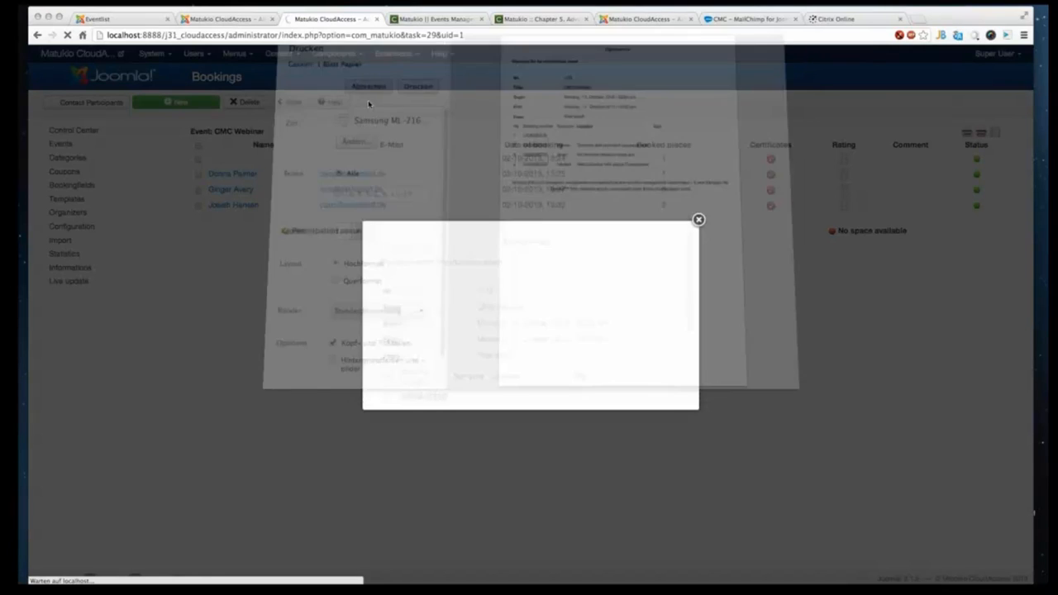
pyautogui.click(697, 218)
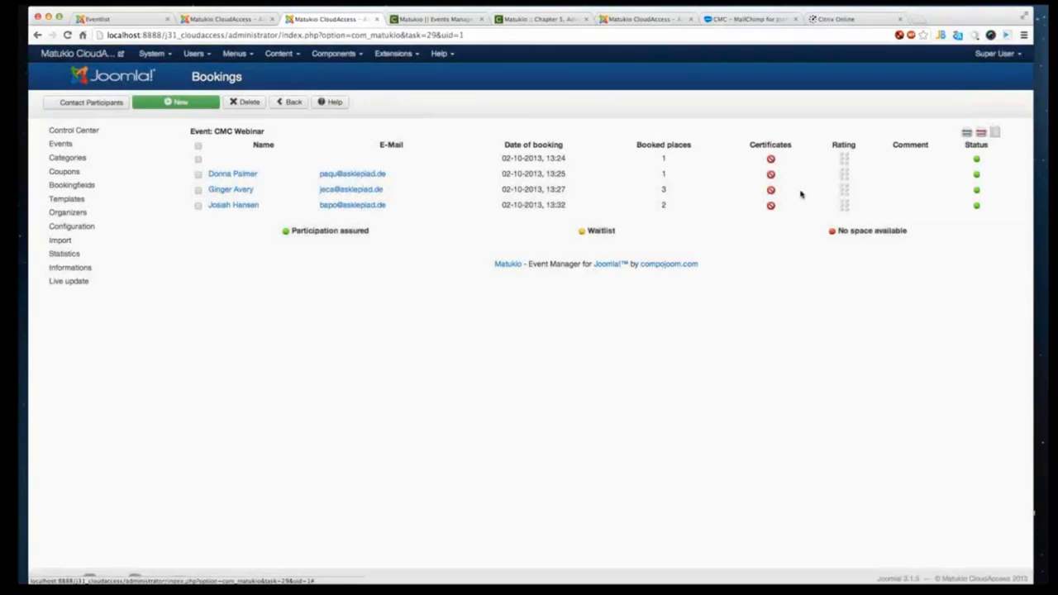
pyautogui.click(971, 135)
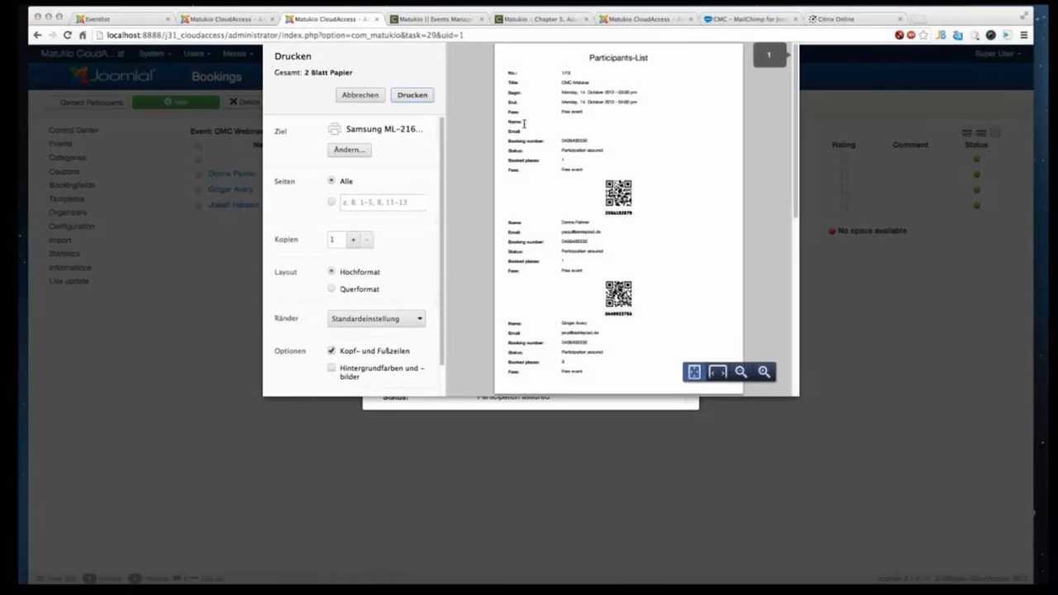
pyautogui.click(217, 19)
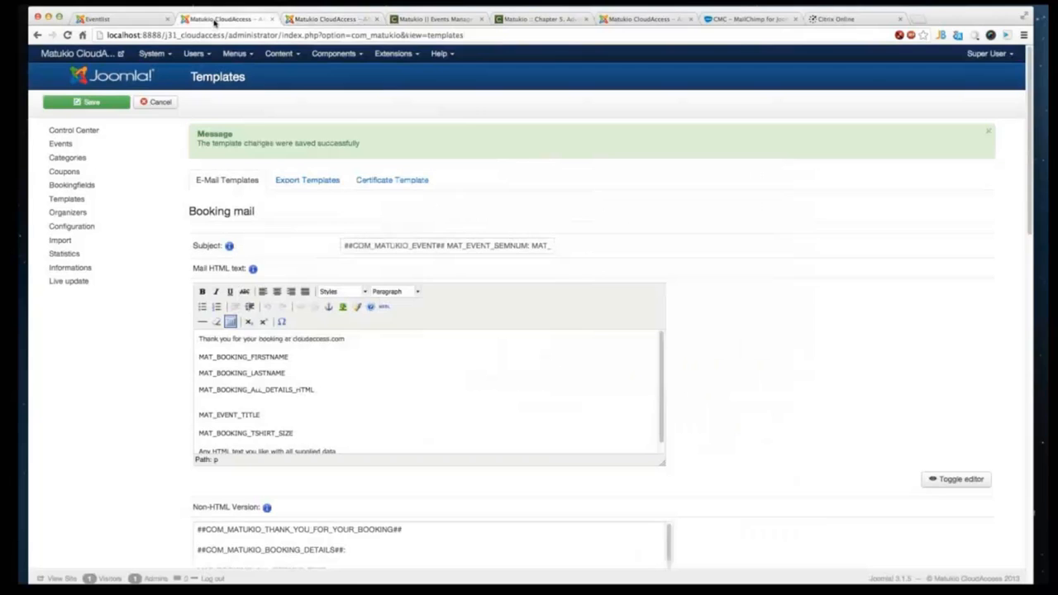
# - Open the Export Templates and scroll through to the Participants-List template
pyautogui.scroll(-5, 756, 470)
pyautogui.scroll(5, 756, 470)
pyautogui.click(311, 179)
pyautogui.scroll(-3, 869, 400)
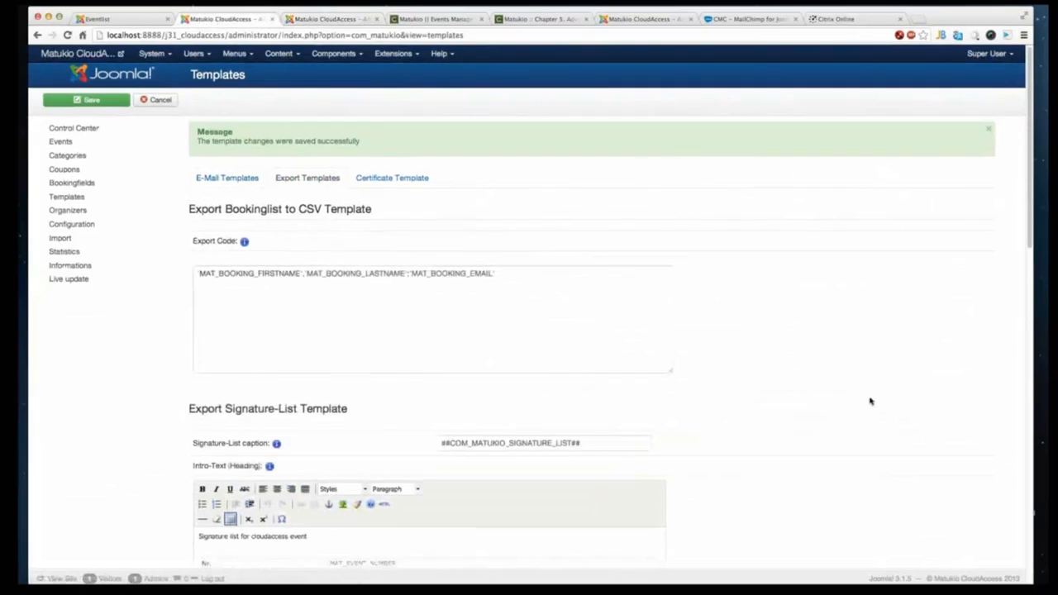
pyautogui.scroll(-10, 713, 538)
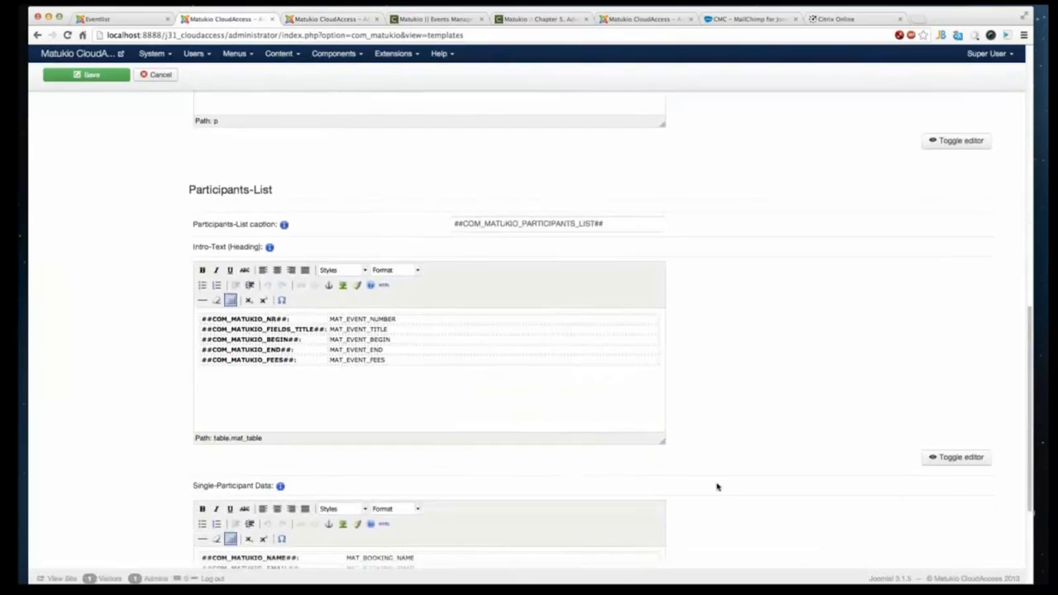
pyautogui.scroll(1, 754, 466)
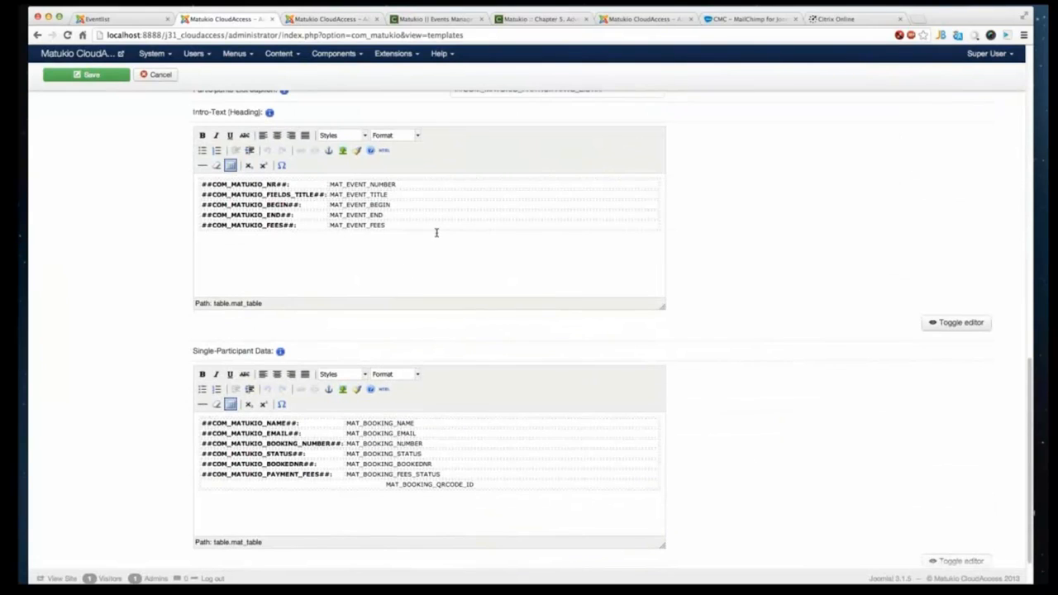
pyautogui.scroll(1, 435, 233)
pyautogui.scroll(2, 434, 233)
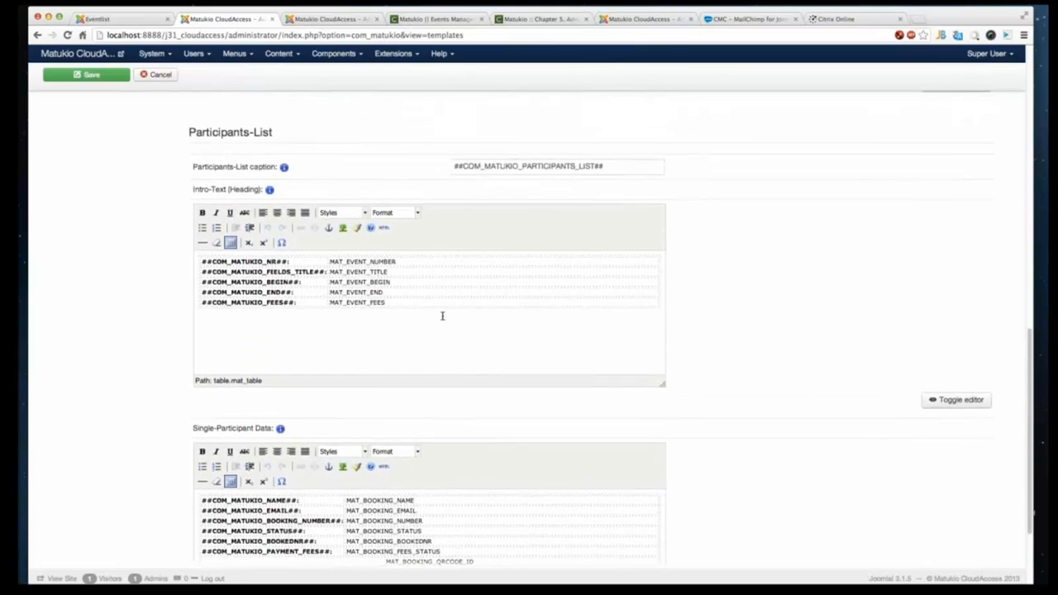
# - Delete the entire intro-text table from the Participants-List template's heading editor
pyautogui.moveTo(466, 332); pyautogui.dragTo(364, 313)
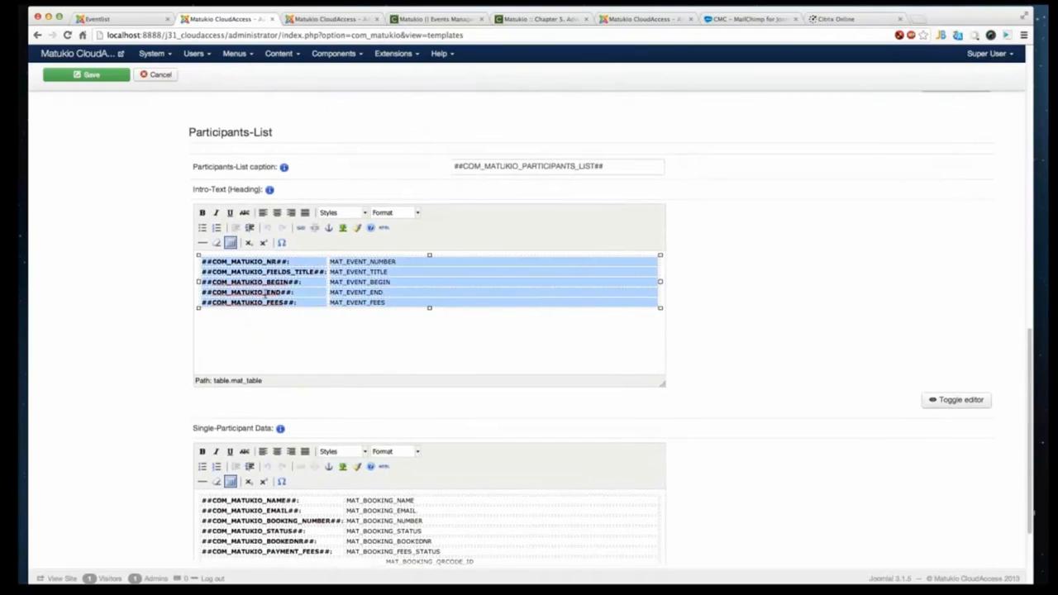
pyautogui.press('BackSpace')
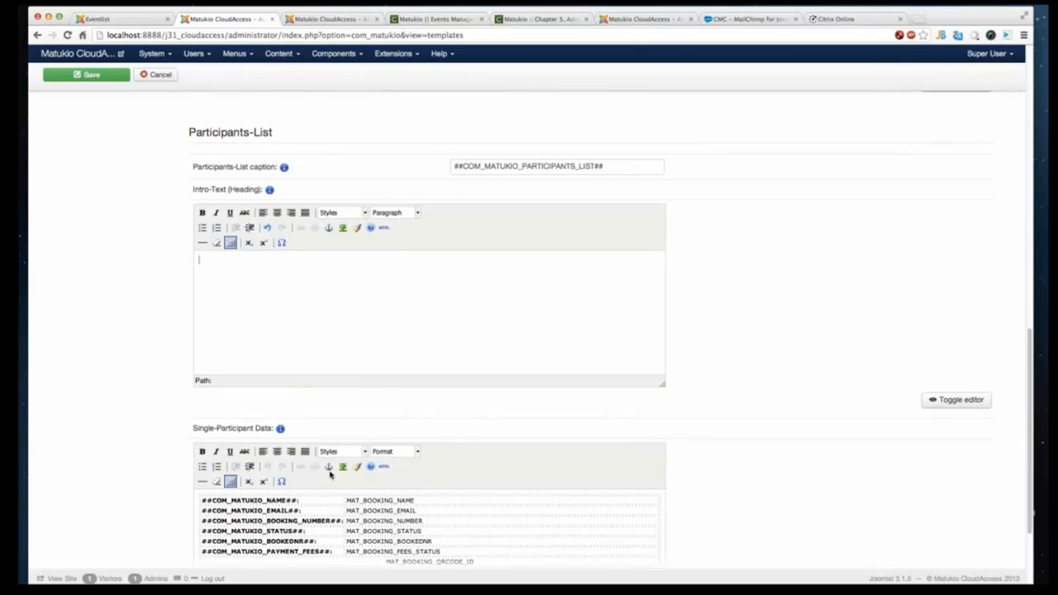
# - Try replacing the ##COM_MATUKIO_NAME## label in the Single-Participant Data with Name, and undo it
pyautogui.scroll(-1, 311, 488)
pyautogui.scroll(-3, 308, 453)
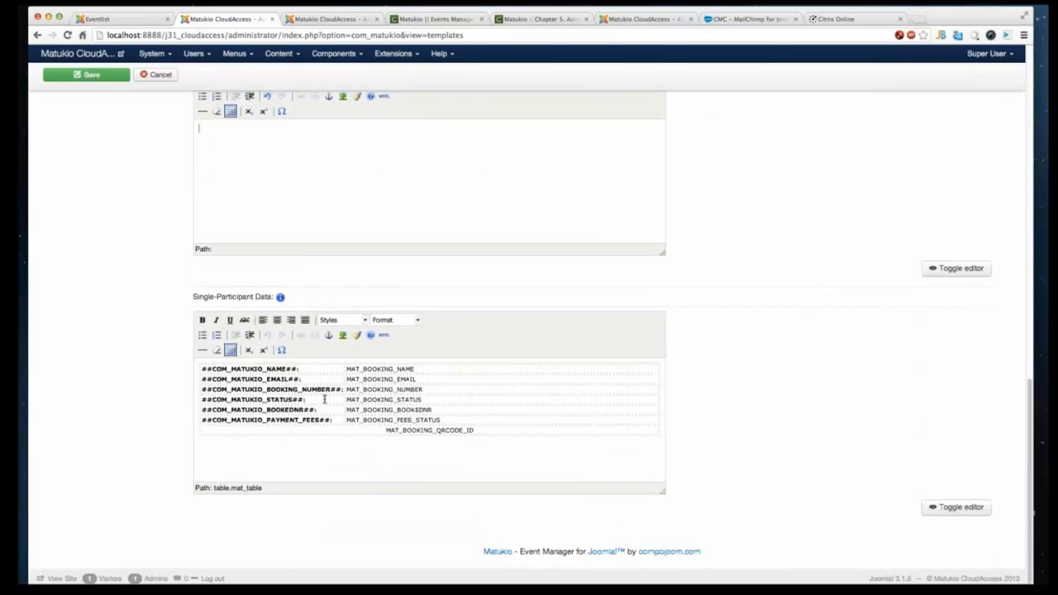
pyautogui.click(266, 369)
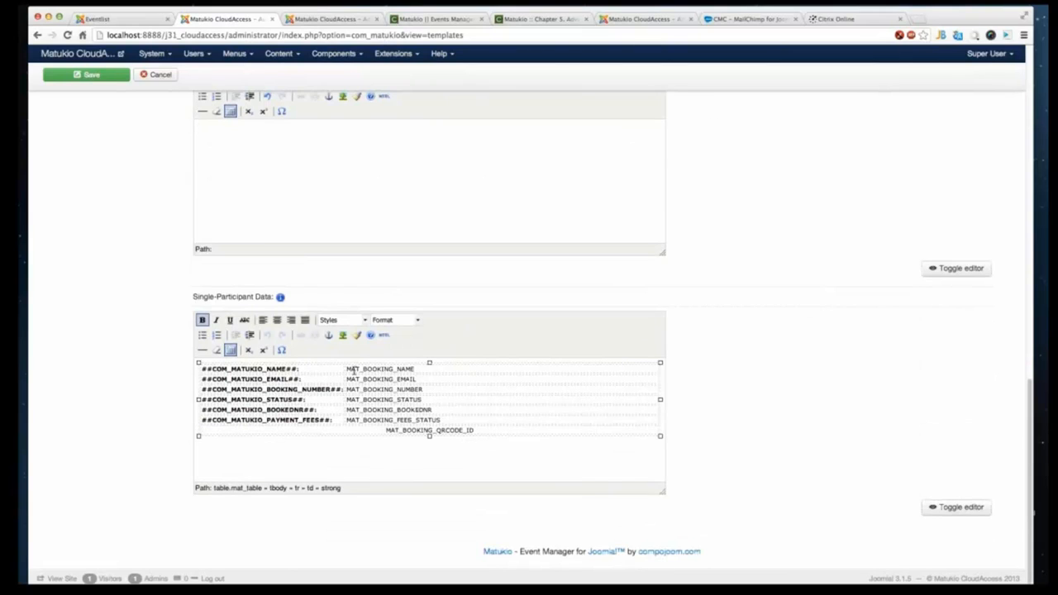
pyautogui.moveTo(418, 369); pyautogui.dragTo(198, 371)
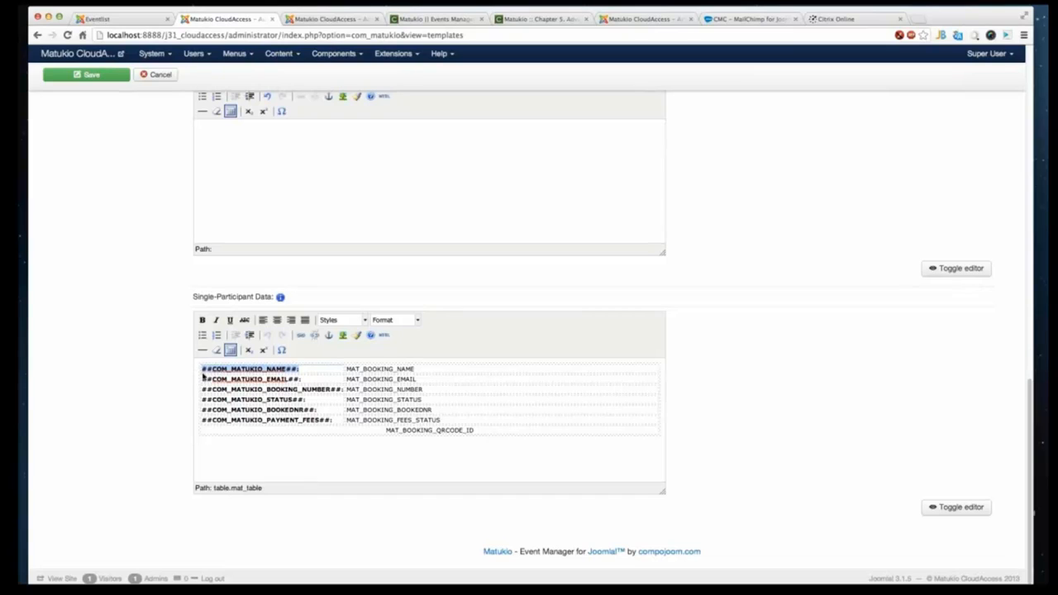
pyautogui.write('Name')
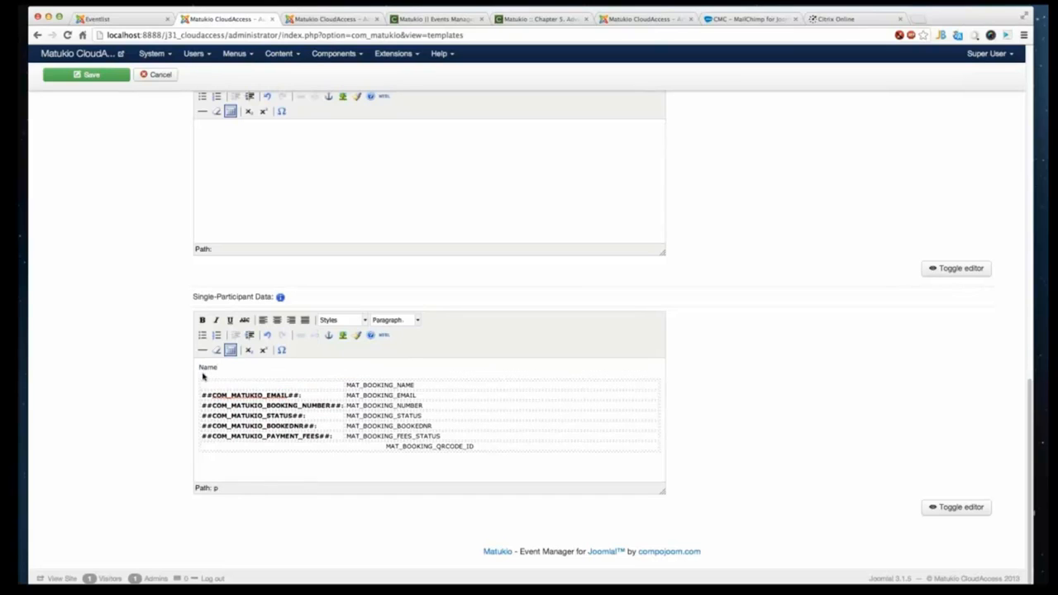
pyautogui.hotkey('ctrl', 'z')
# - Select the MAT_BOOKING_QRCODE_ID placeholder and compare it with the QR codes in the participants-list print preview, closing the print dialog
pyautogui.click(461, 422)
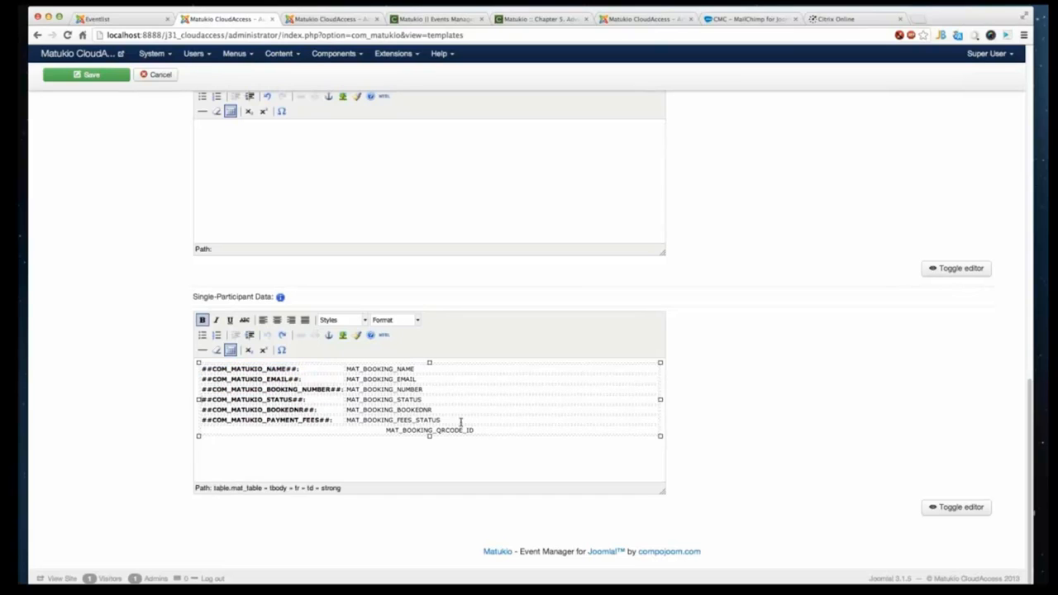
pyautogui.moveTo(478, 429); pyautogui.dragTo(385, 430)
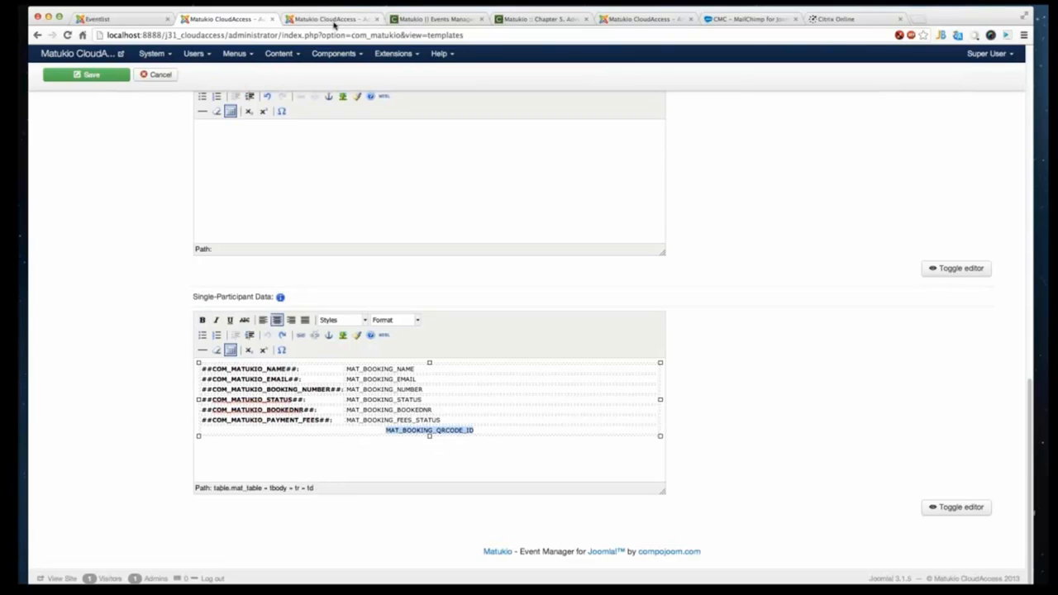
pyautogui.click(326, 19)
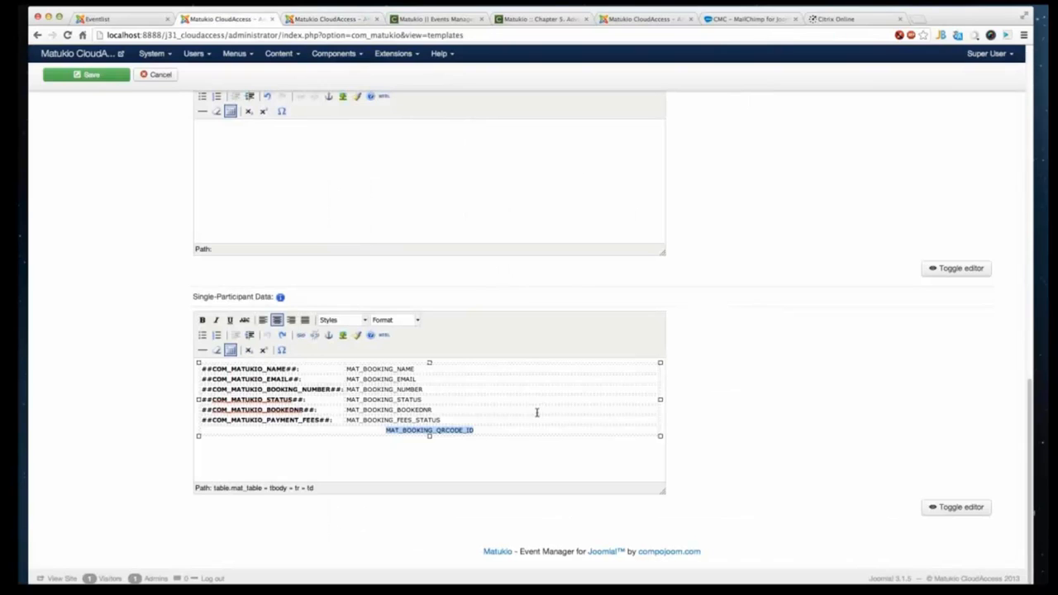
pyautogui.click(246, 19)
pyautogui.click(354, 19)
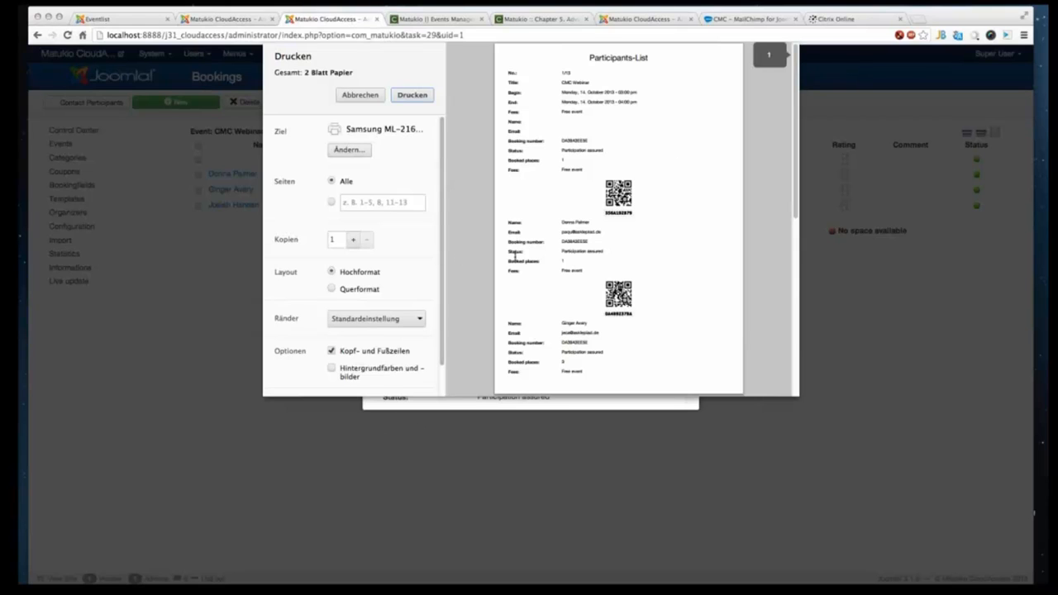
pyautogui.scroll(-1, 610, 322)
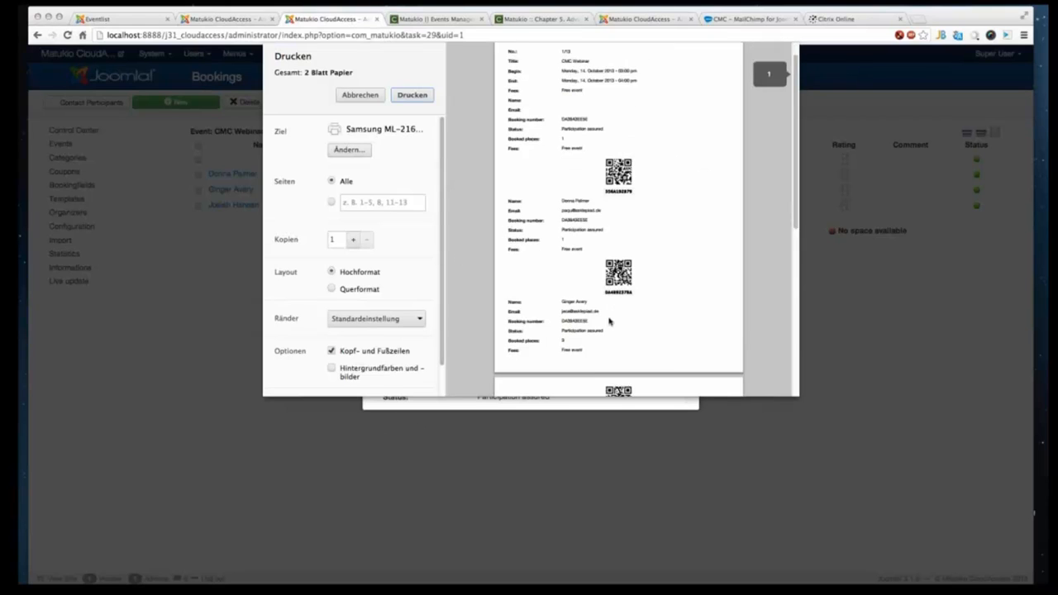
pyautogui.scroll(-5, 610, 323)
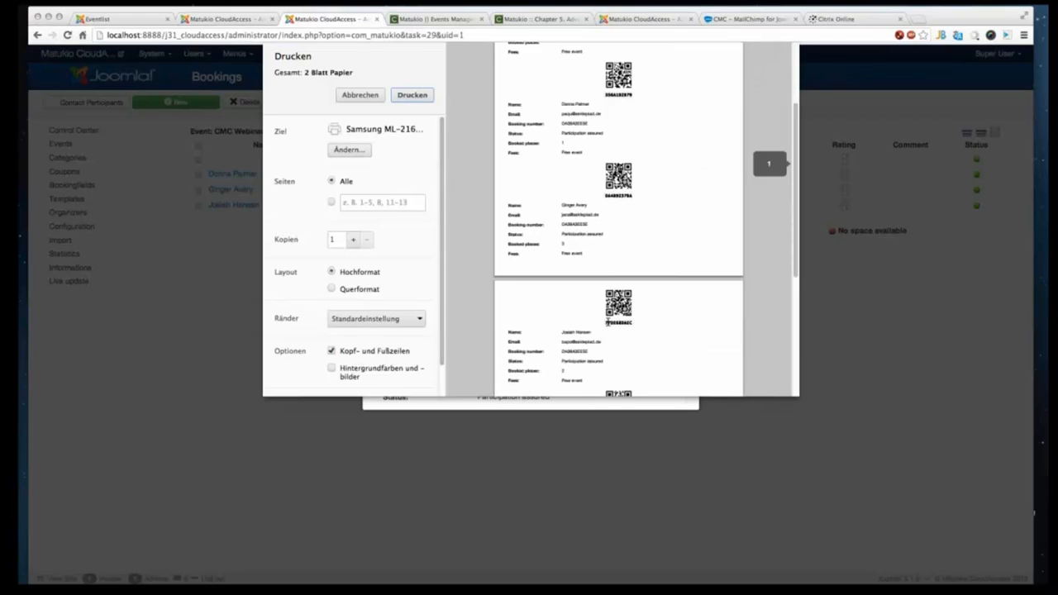
pyautogui.click(365, 96)
pyautogui.click(704, 220)
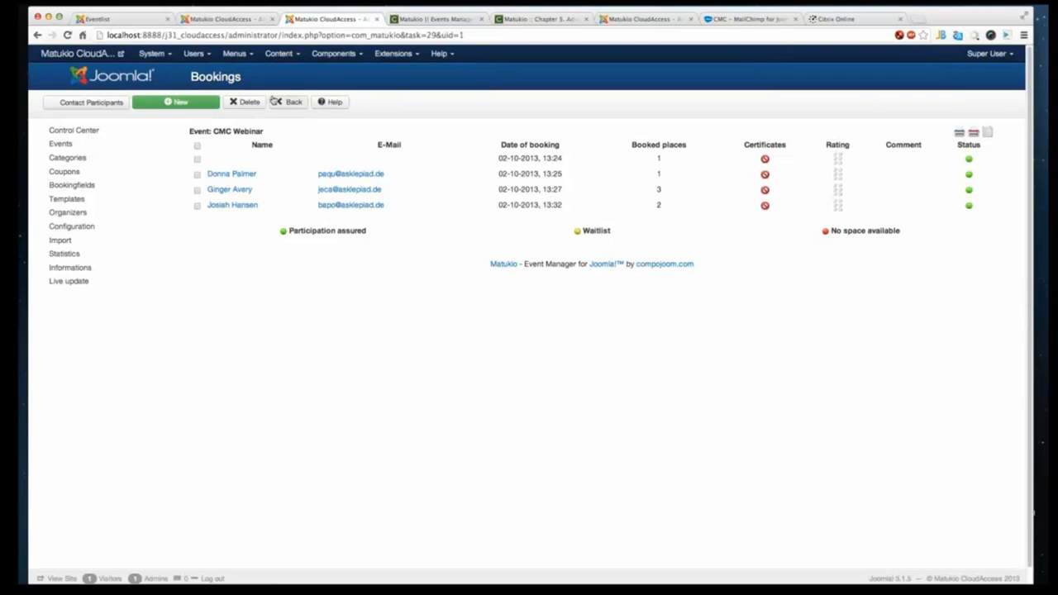
# - Return to the events list, open the Statistics page and scroll through the monthly figures
pyautogui.click(290, 102)
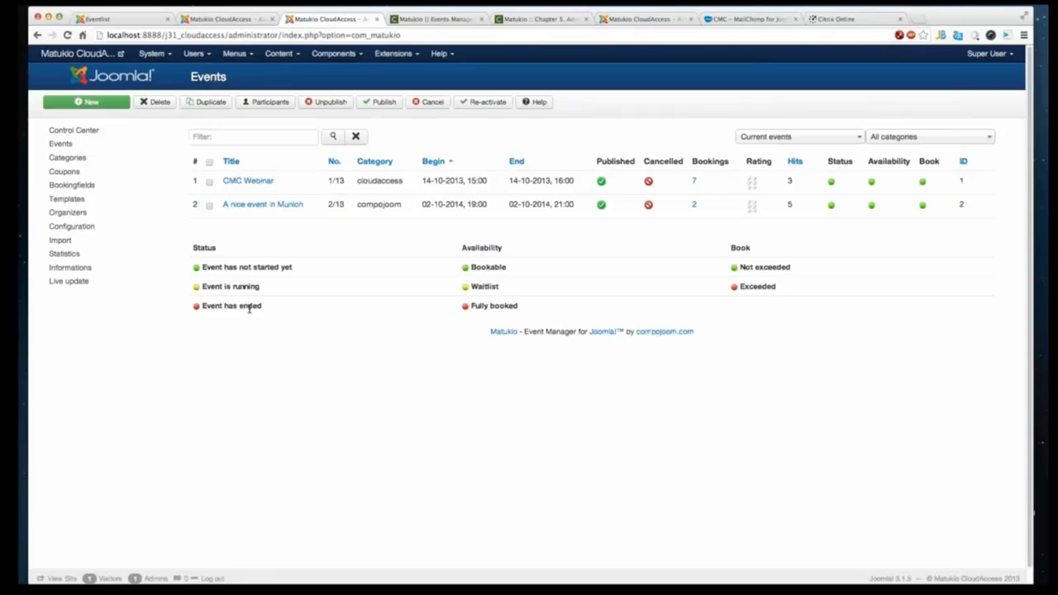
pyautogui.click(123, 253)
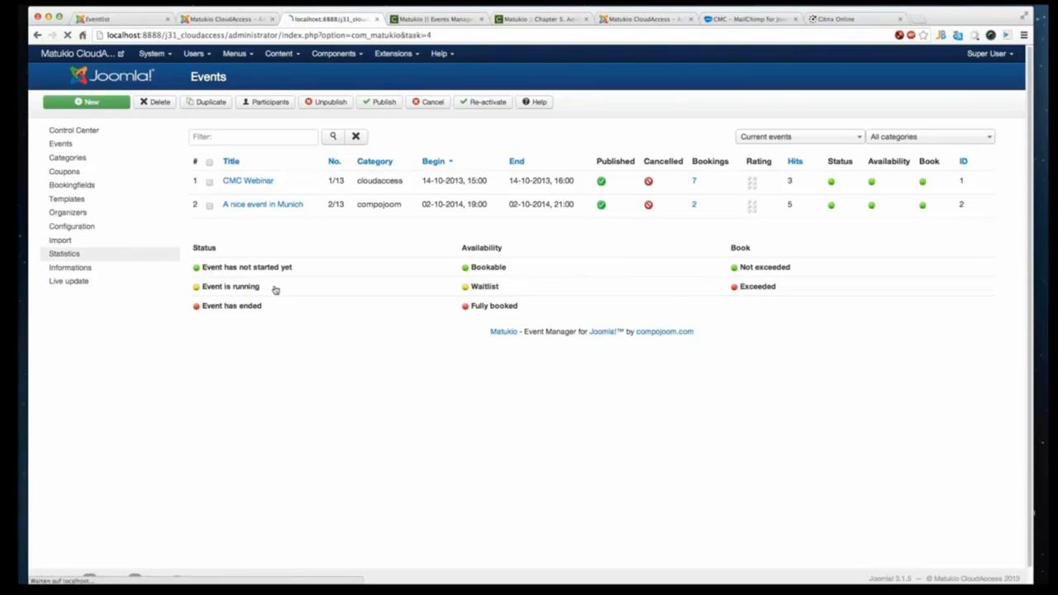
pyautogui.scroll(-10, 454, 343)
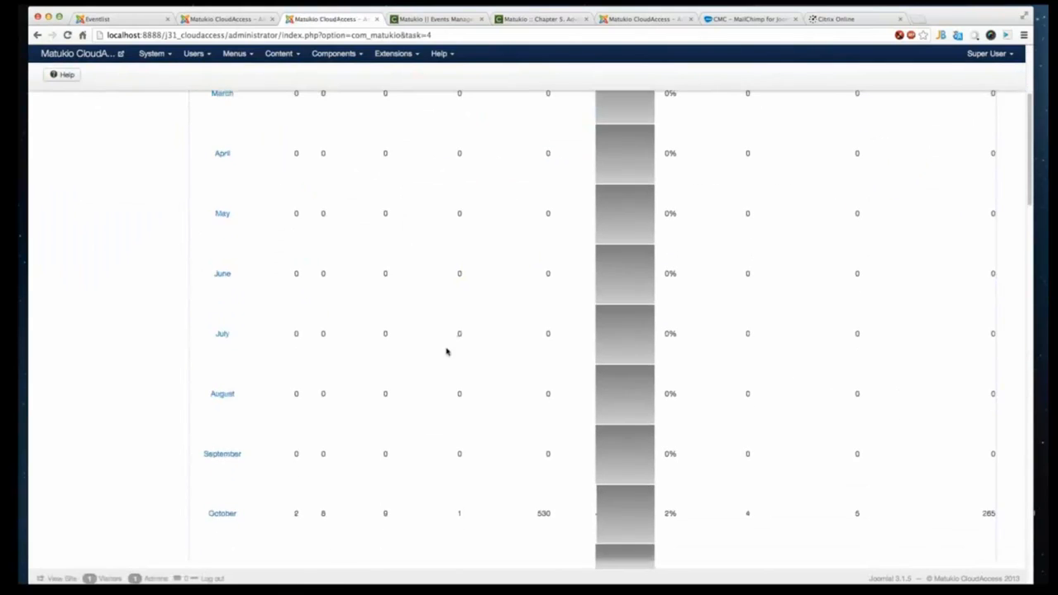
pyautogui.scroll(-3, 397, 408)
pyautogui.scroll(15, 394, 406)
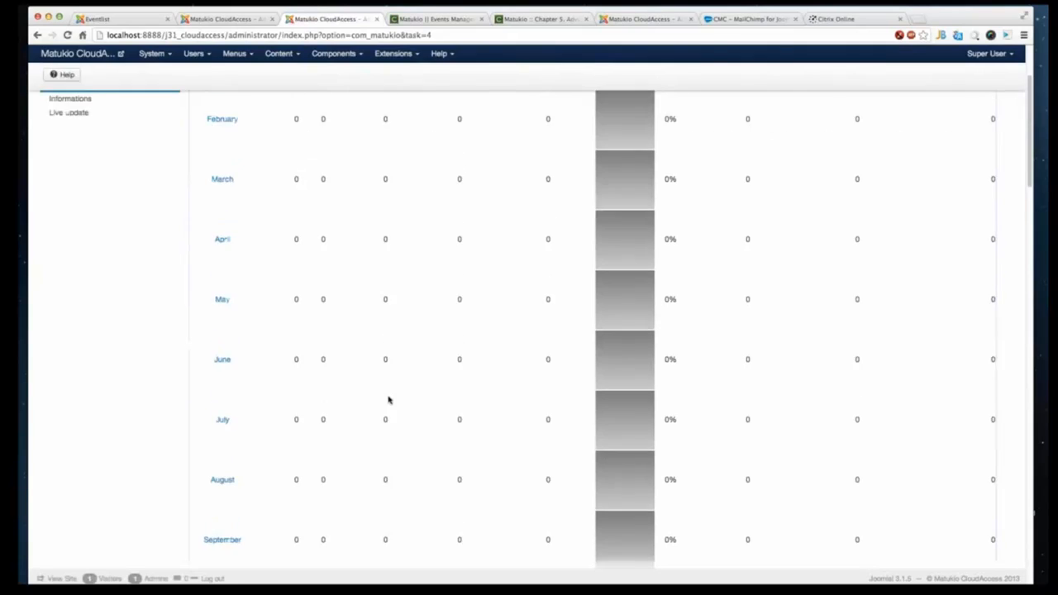
pyautogui.scroll(-2, 395, 411)
pyautogui.scroll(-5, 395, 413)
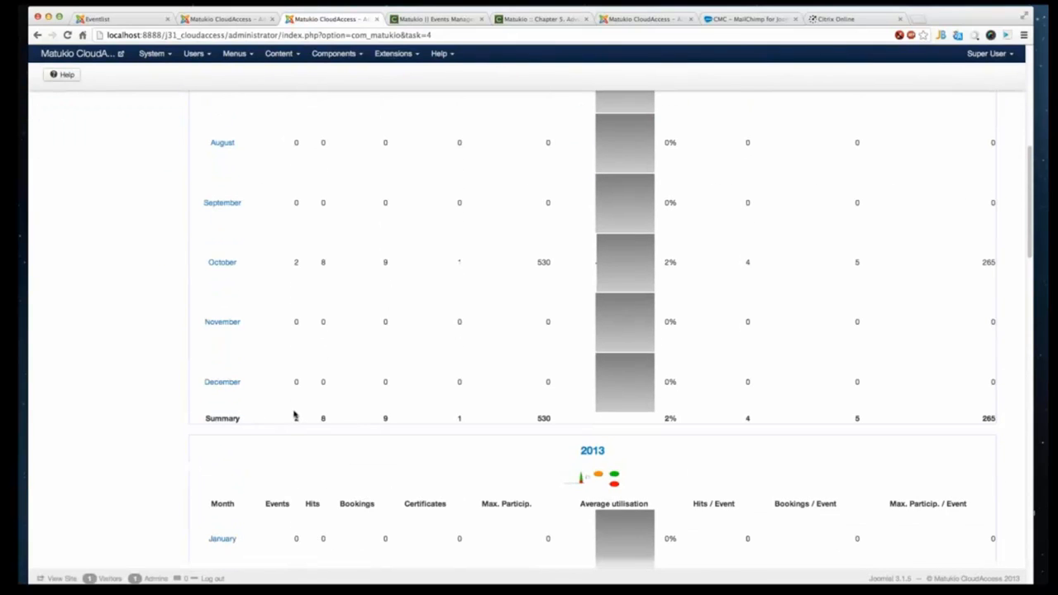
# - Open the October statistics details, go back to the overview and review the monthly summary
pyautogui.click(215, 262)
pyautogui.rightClick(269, 182)
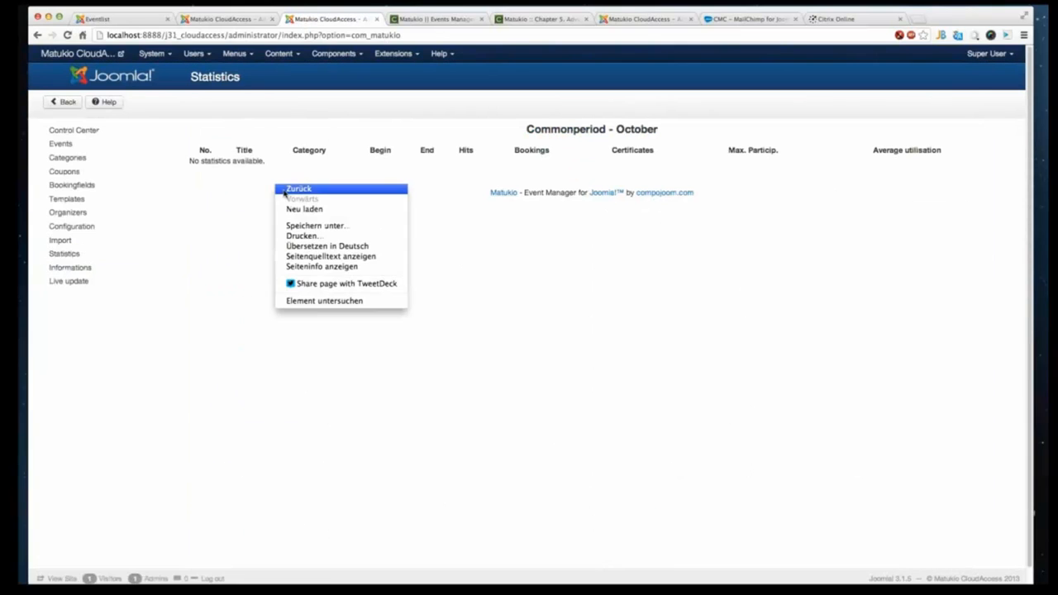
pyautogui.click(287, 192)
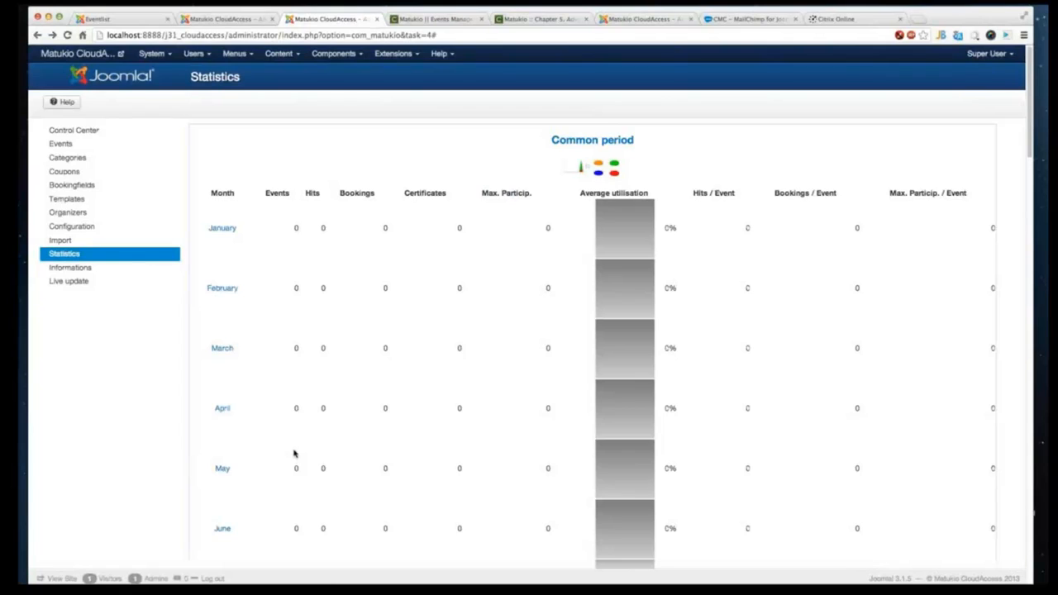
pyautogui.scroll(-5, 293, 453)
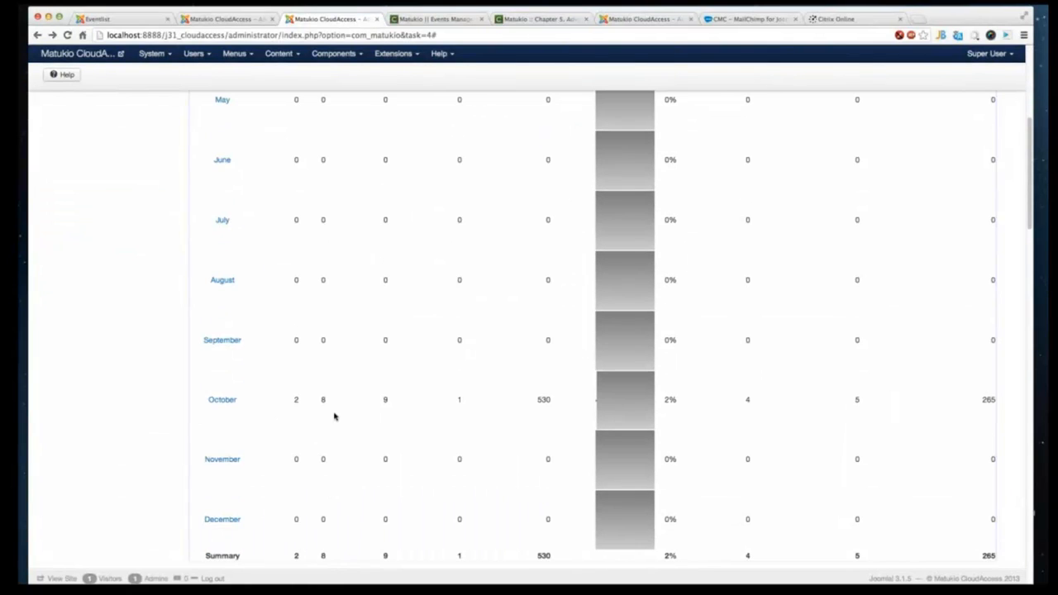
pyautogui.scroll(-1, 386, 424)
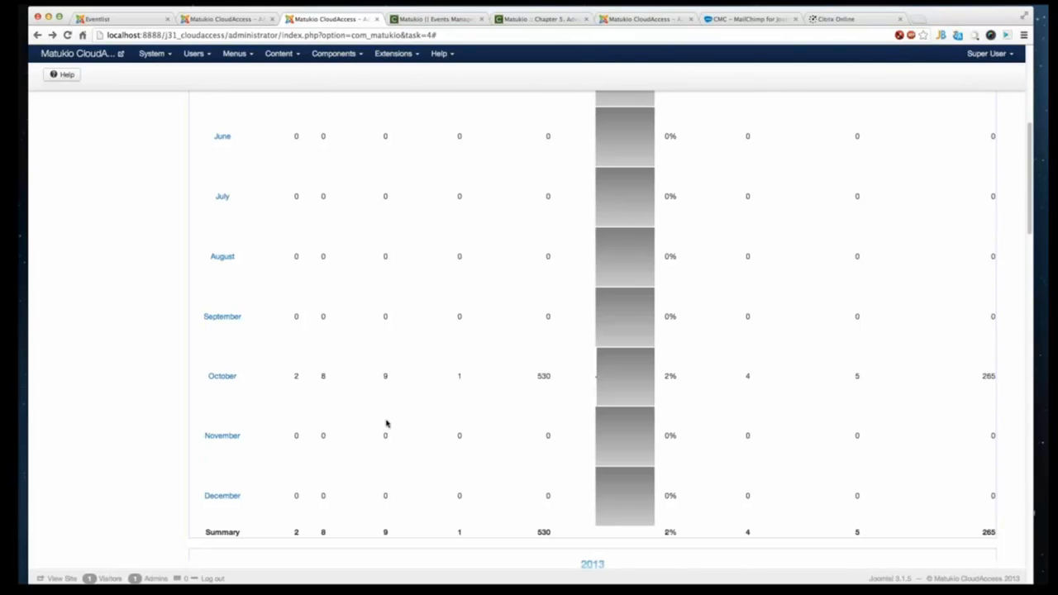
pyautogui.scroll(-3, 379, 312)
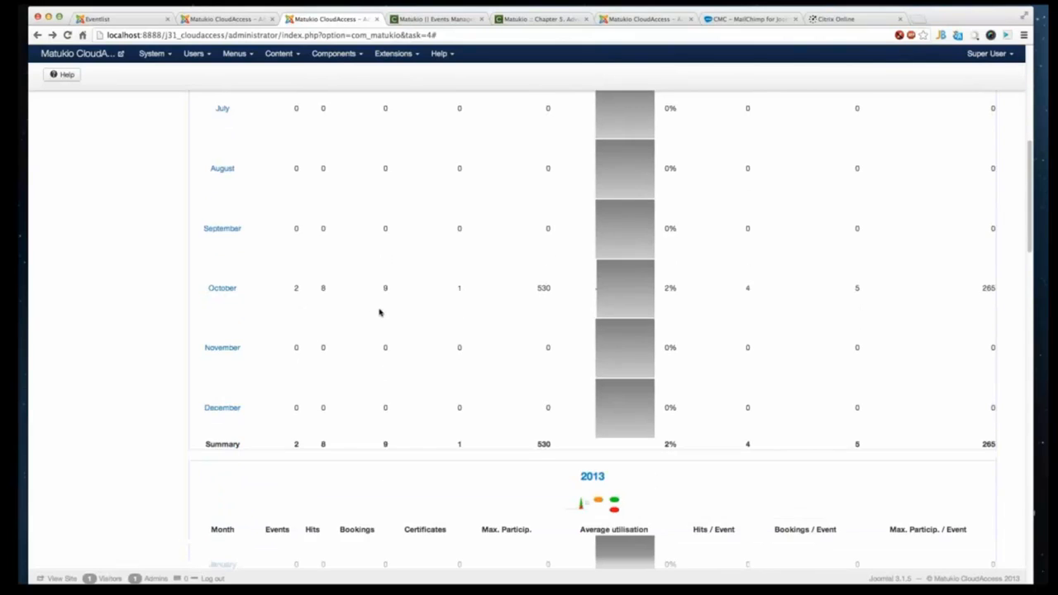
pyautogui.scroll(-3, 380, 312)
pyautogui.scroll(10, 545, 342)
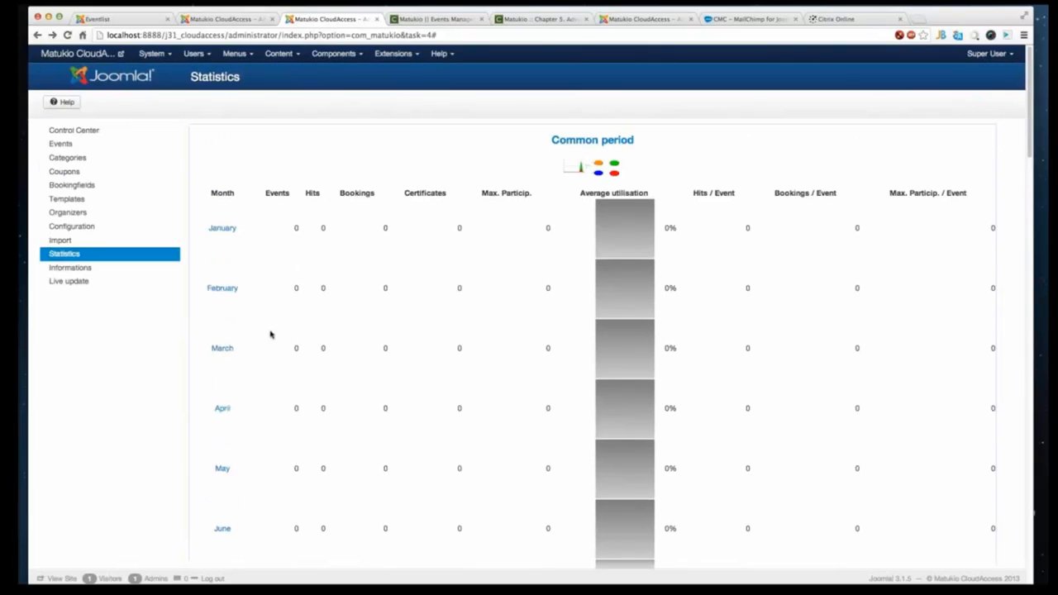
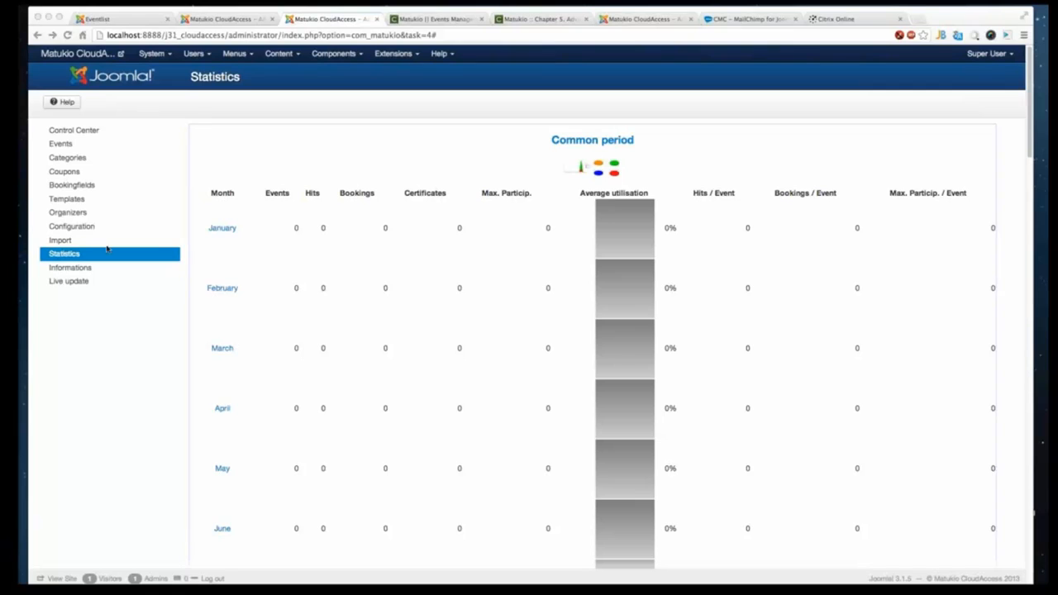
# - Open the Certificate Template in the Templates section and enlarge its editor area
pyautogui.click(100, 186)
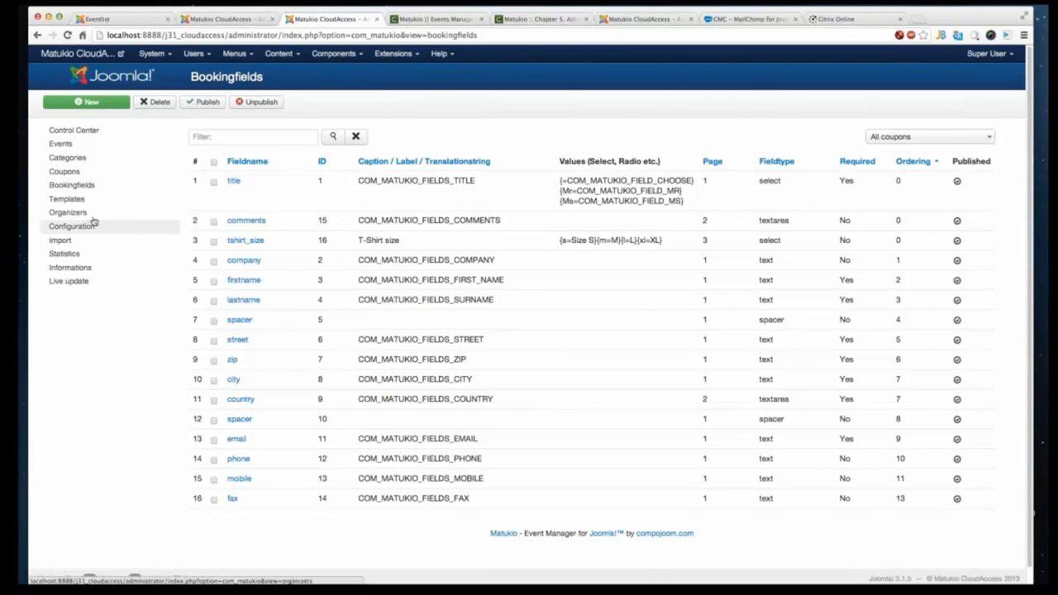
pyautogui.click(94, 201)
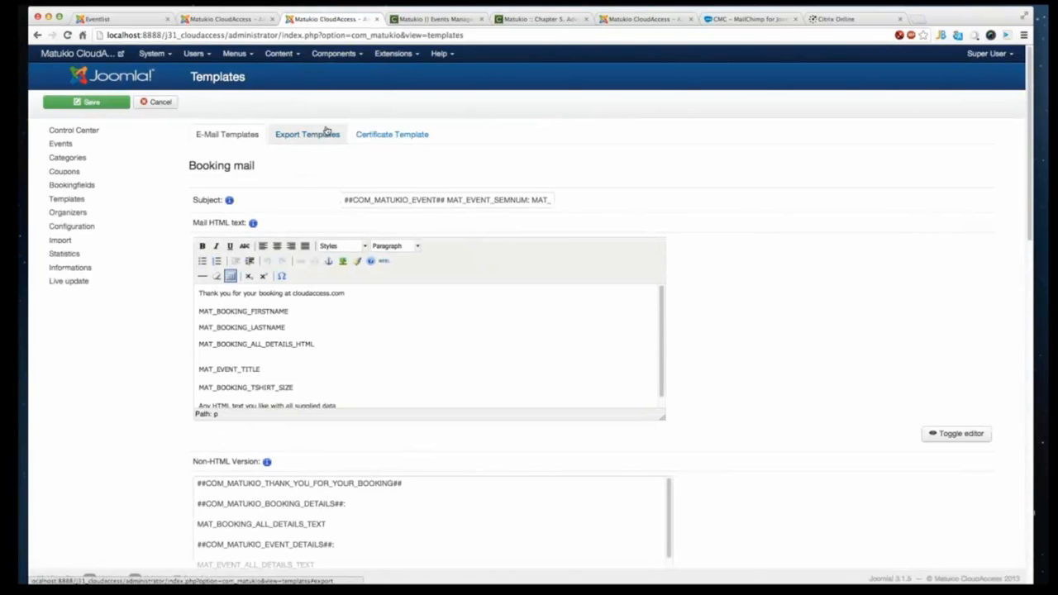
pyautogui.click(412, 137)
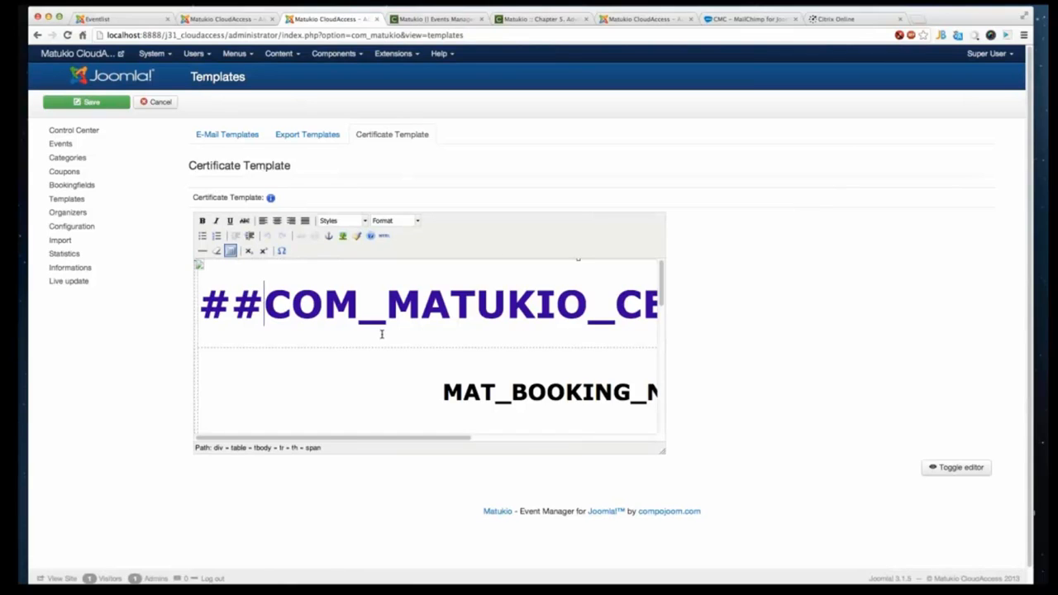
pyautogui.press('Home')
pyautogui.moveTo(667, 454); pyautogui.dragTo(749, 480)
pyautogui.click(668, 453)
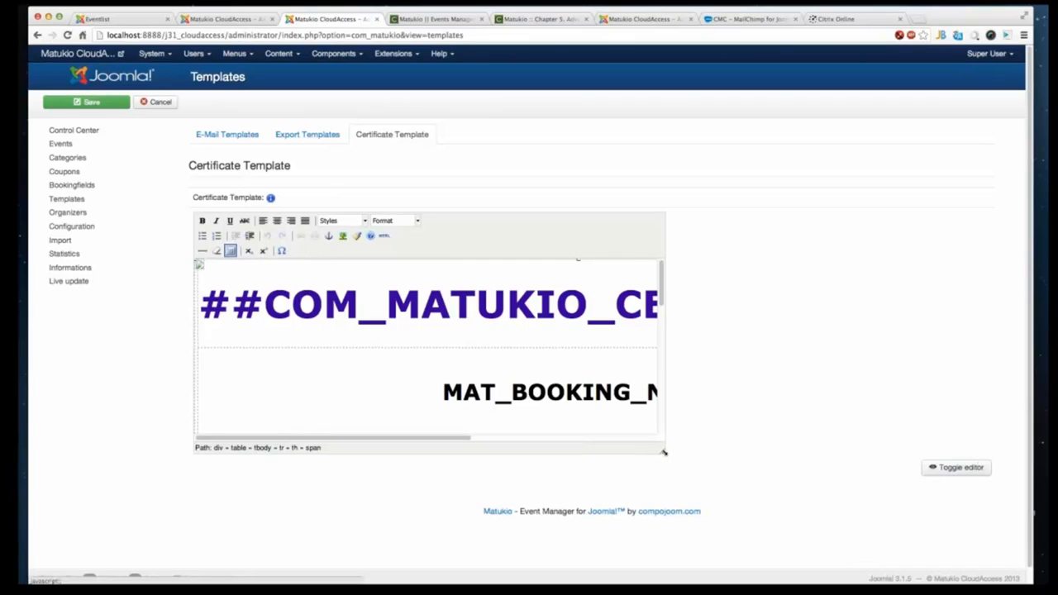
pyautogui.moveTo(664, 451); pyautogui.dragTo(826, 580)
pyautogui.scroll(-5, 567, 460)
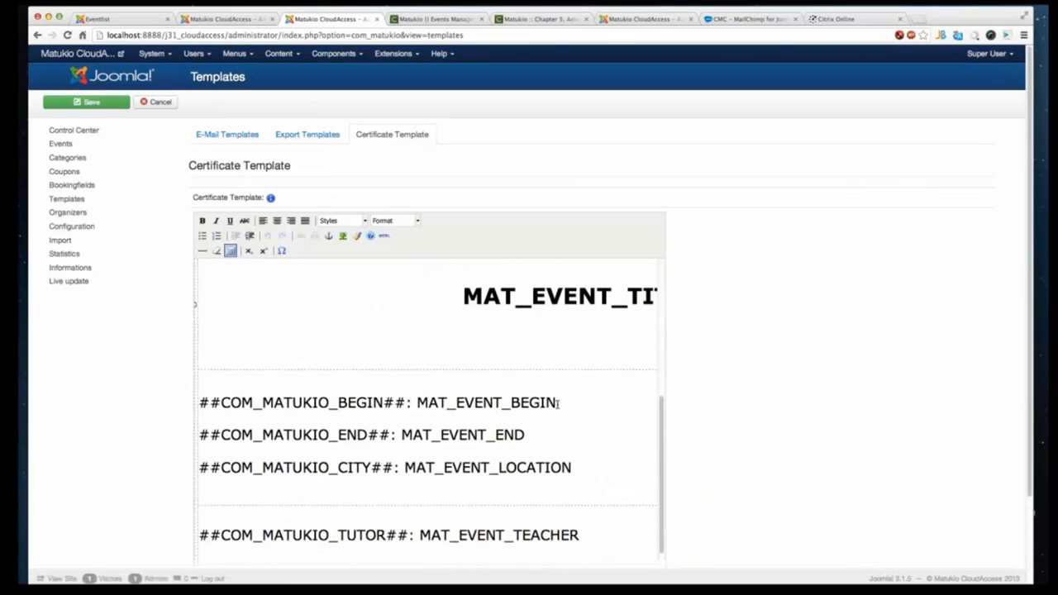
# - Examine the certificate template's placeholders from the event title line down to the date line
pyautogui.doubleClick(577, 313)
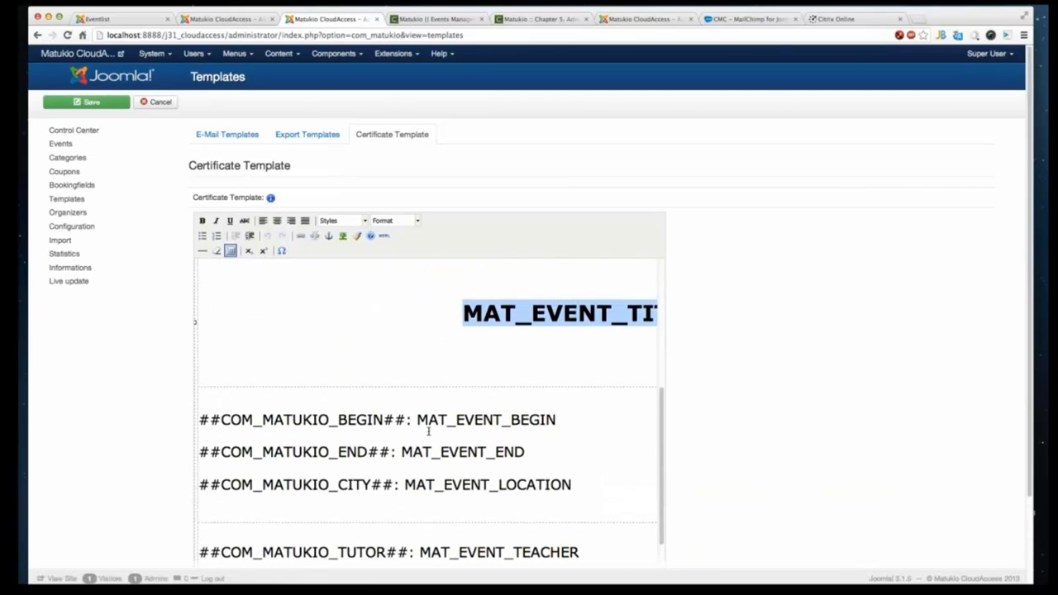
pyautogui.scroll(-1, 503, 363)
pyautogui.click(496, 409)
pyautogui.scroll(-4, 496, 409)
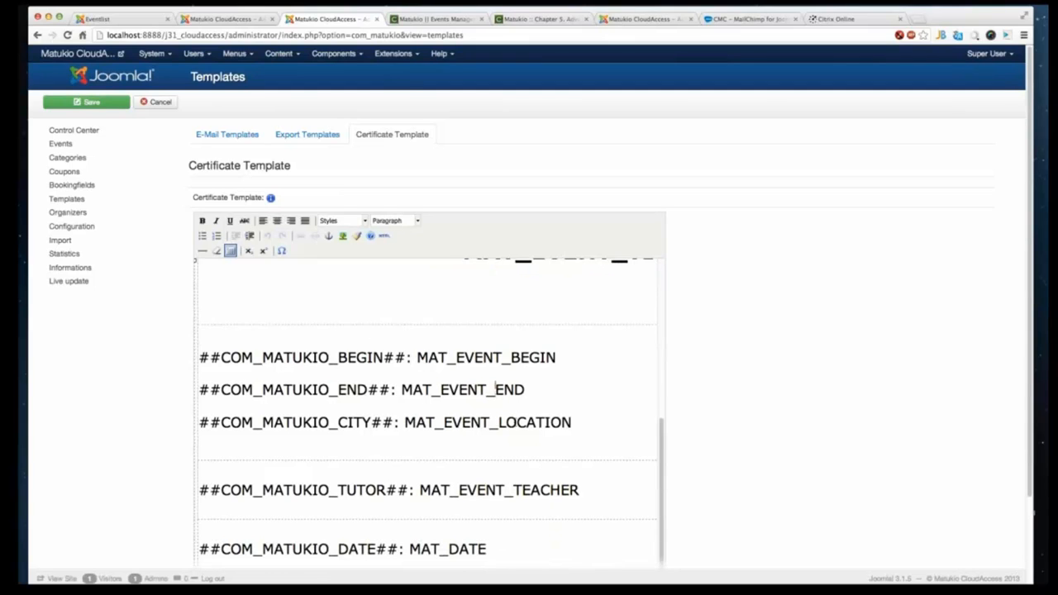
pyautogui.click(425, 283)
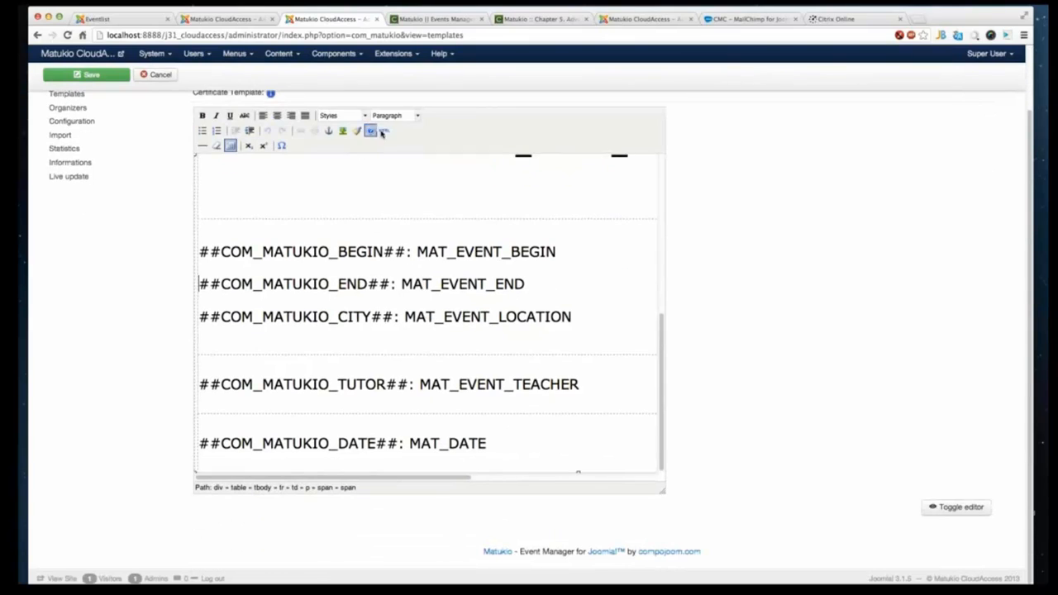
pyautogui.click(385, 130)
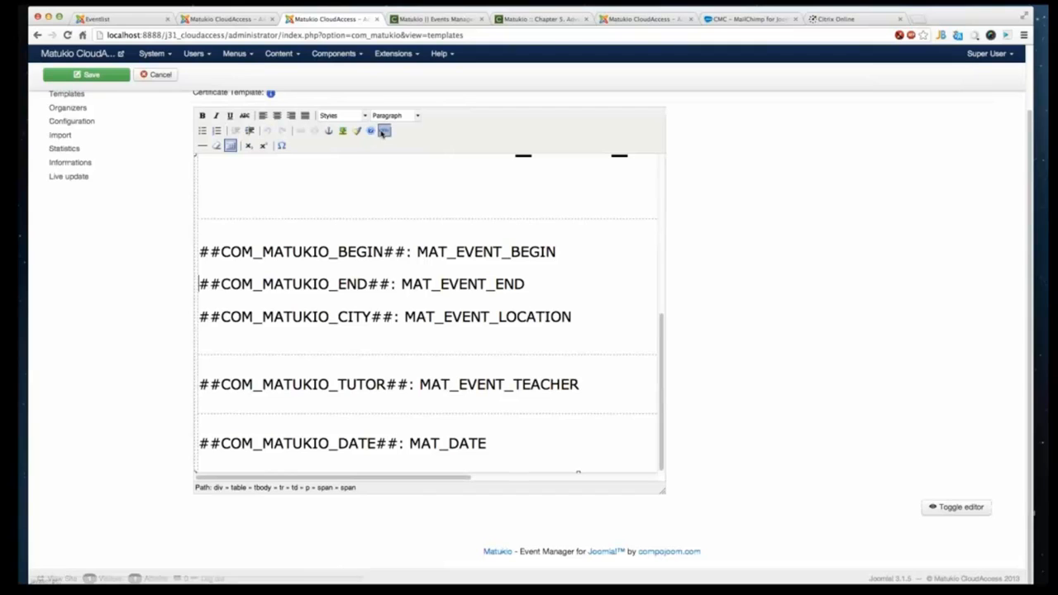
pyautogui.click(258, 166)
pyautogui.scroll(10, 276, 208)
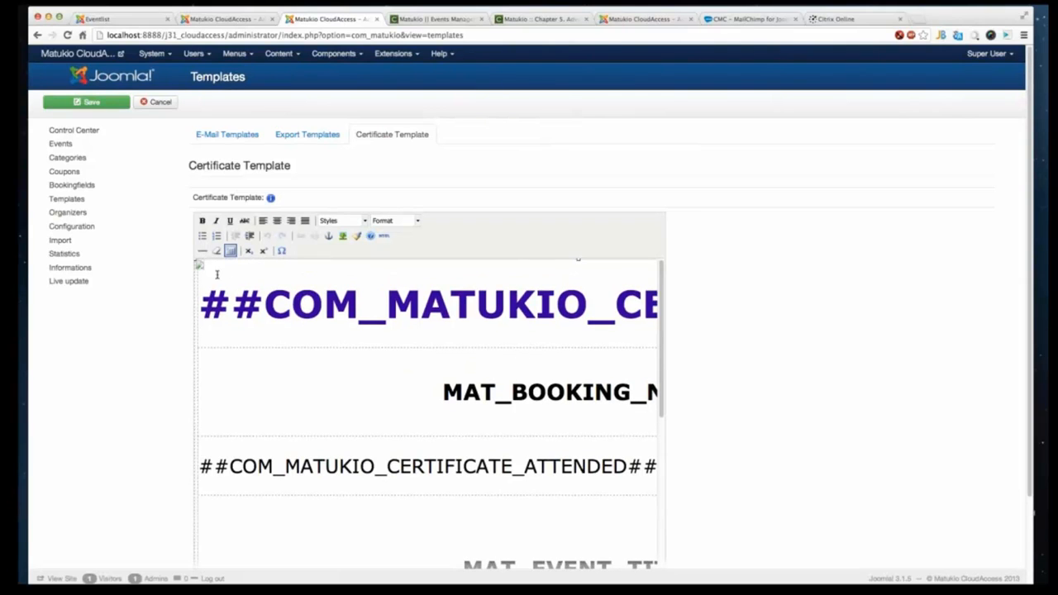
pyautogui.scroll(-5, 402, 388)
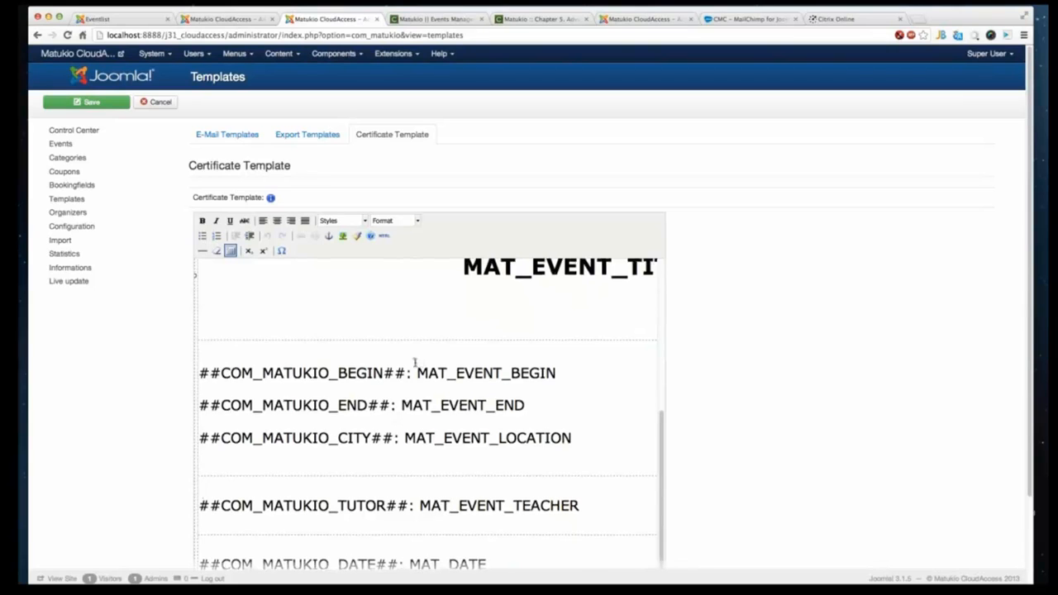
pyautogui.scroll(3, 411, 411)
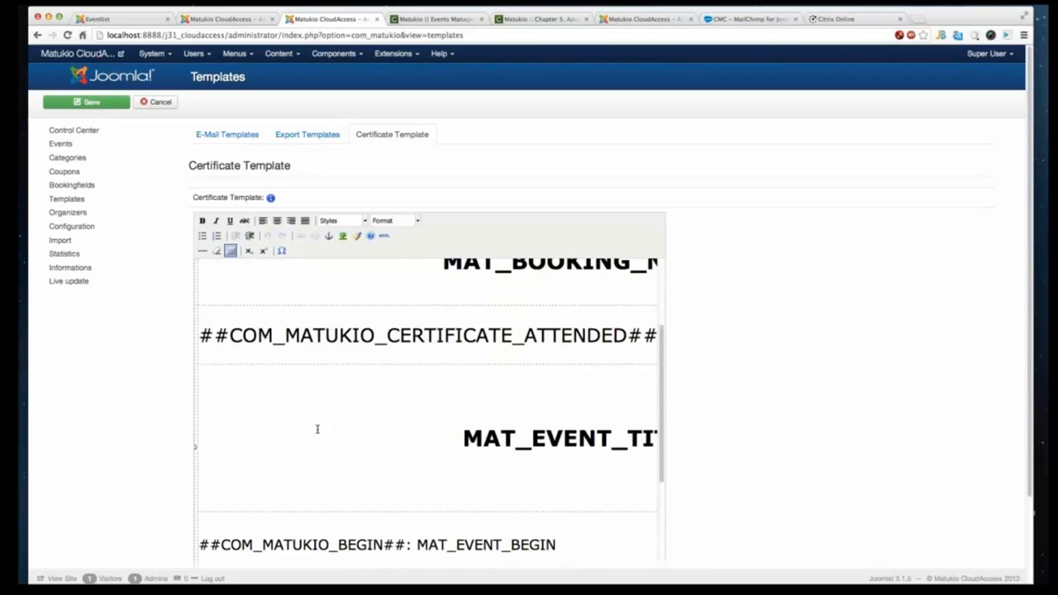
pyautogui.scroll(1, 448, 437)
pyautogui.scroll(1, 448, 437)
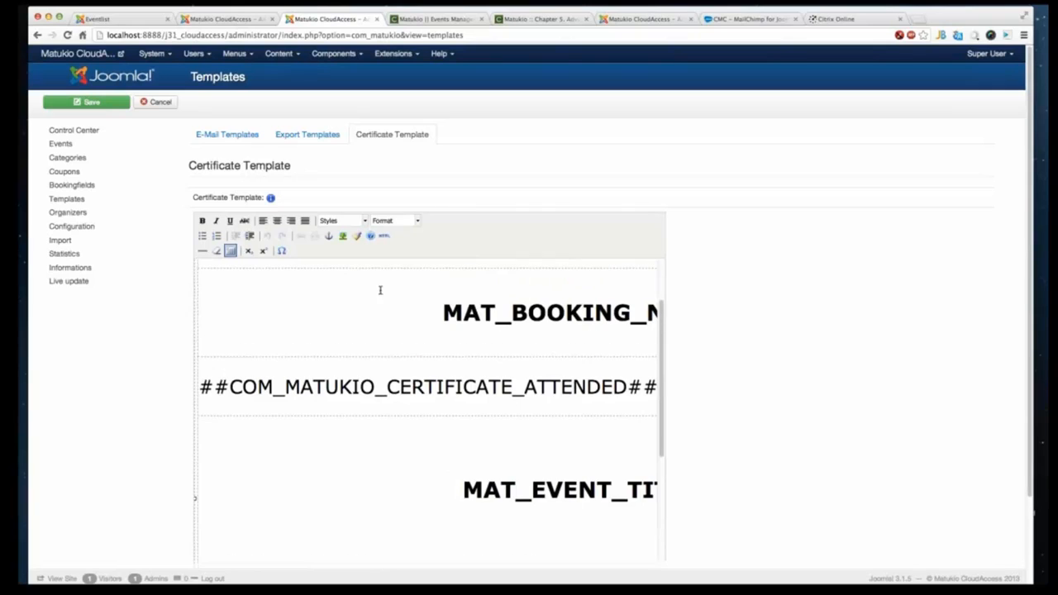
pyautogui.scroll(-2, 379, 425)
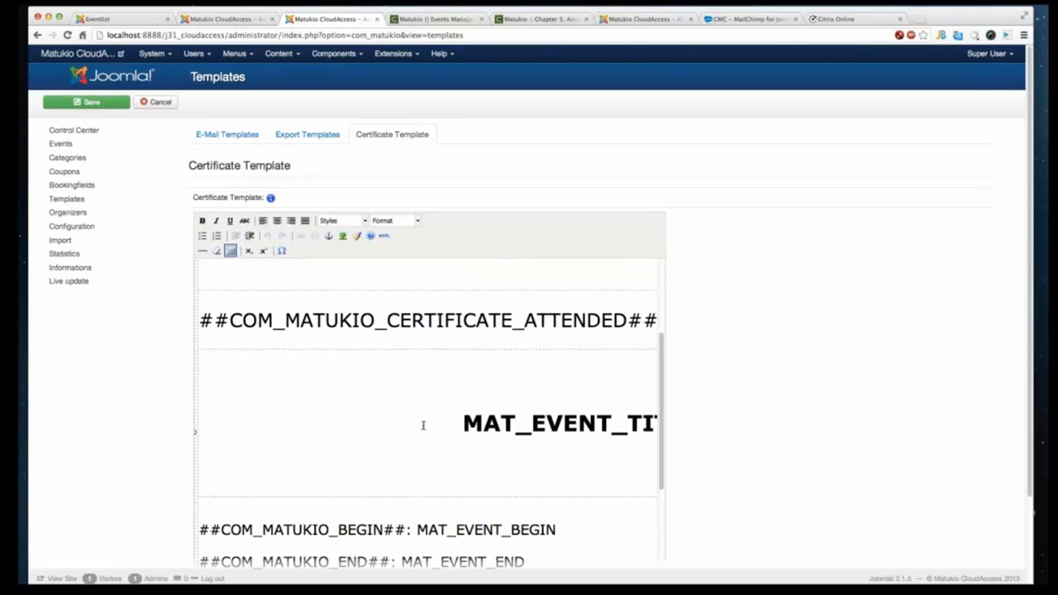
pyautogui.scroll(-5, 432, 433)
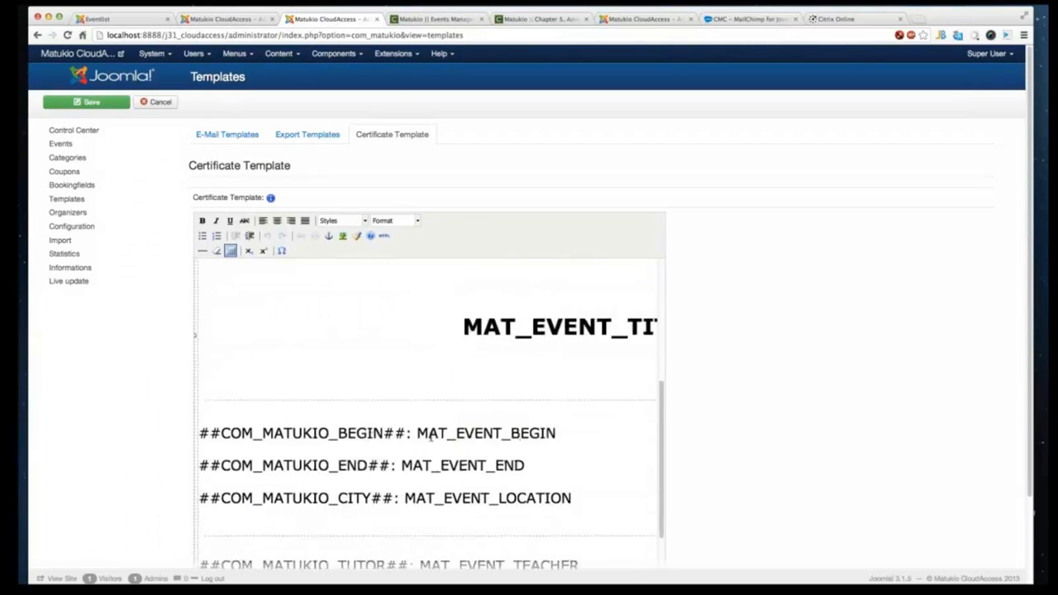
pyautogui.scroll(2, 546, 377)
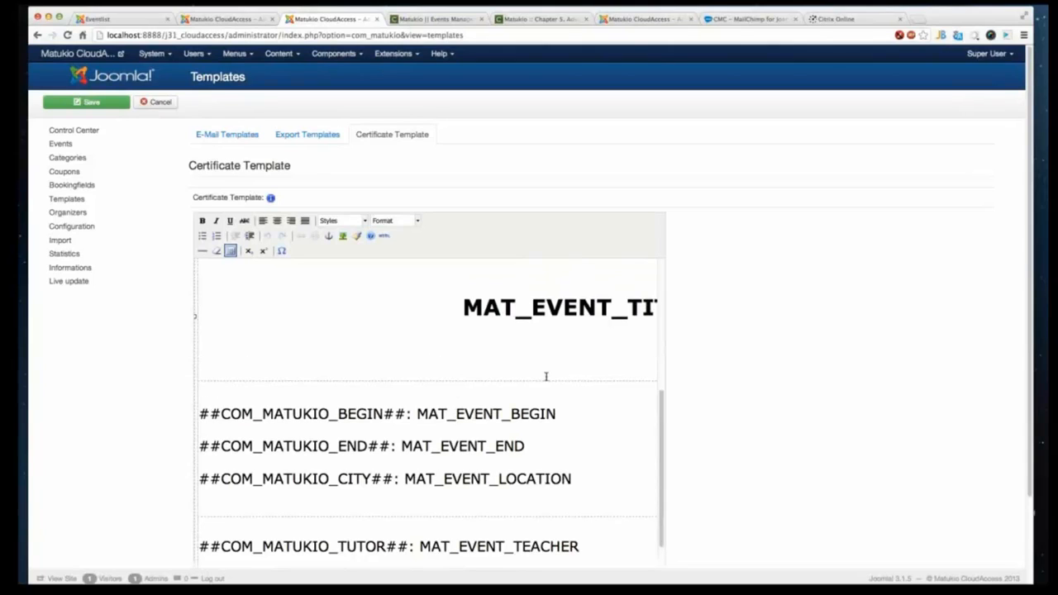
# - Scroll the certificate editor vertically and horizontally to view the full MAT_EVENT_TITLE line
pyautogui.click(547, 307)
pyautogui.scroll(-1, 384, 488)
pyautogui.scroll(-3, 384, 489)
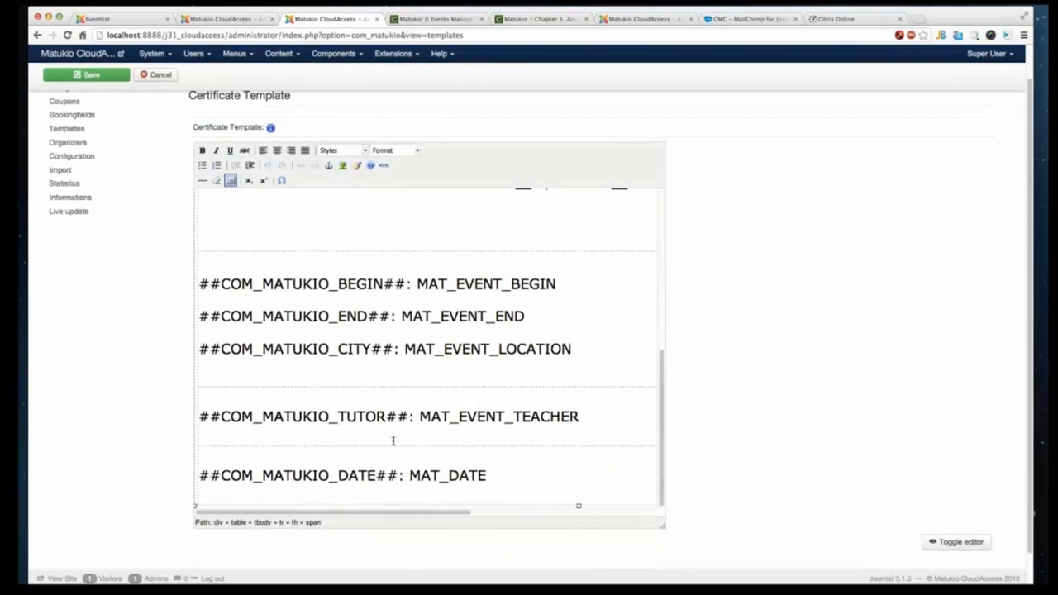
pyautogui.scroll(-1, 393, 442)
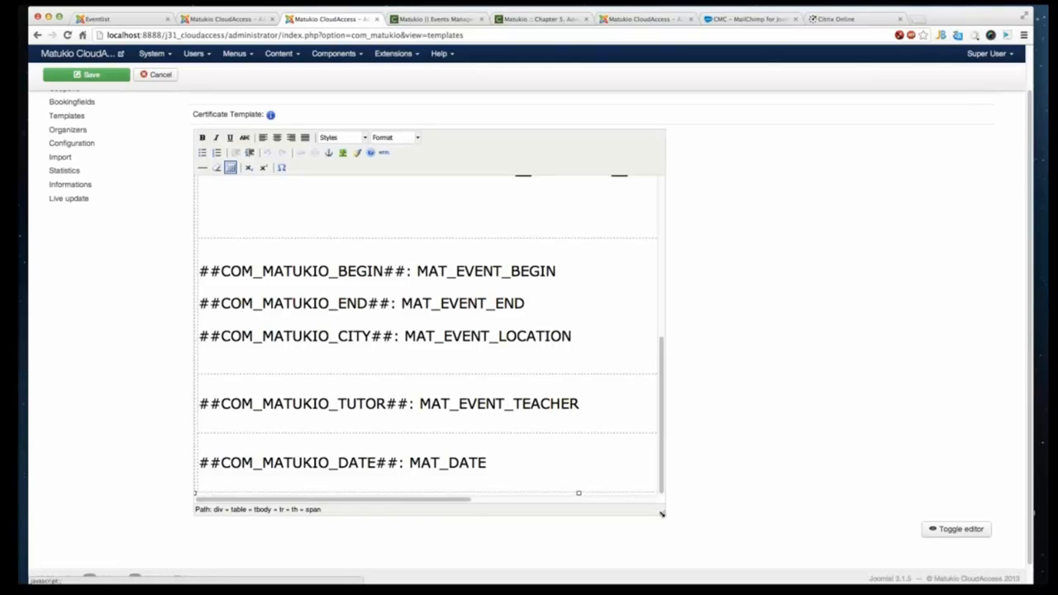
pyautogui.moveTo(663, 478); pyautogui.dragTo(670, 526)
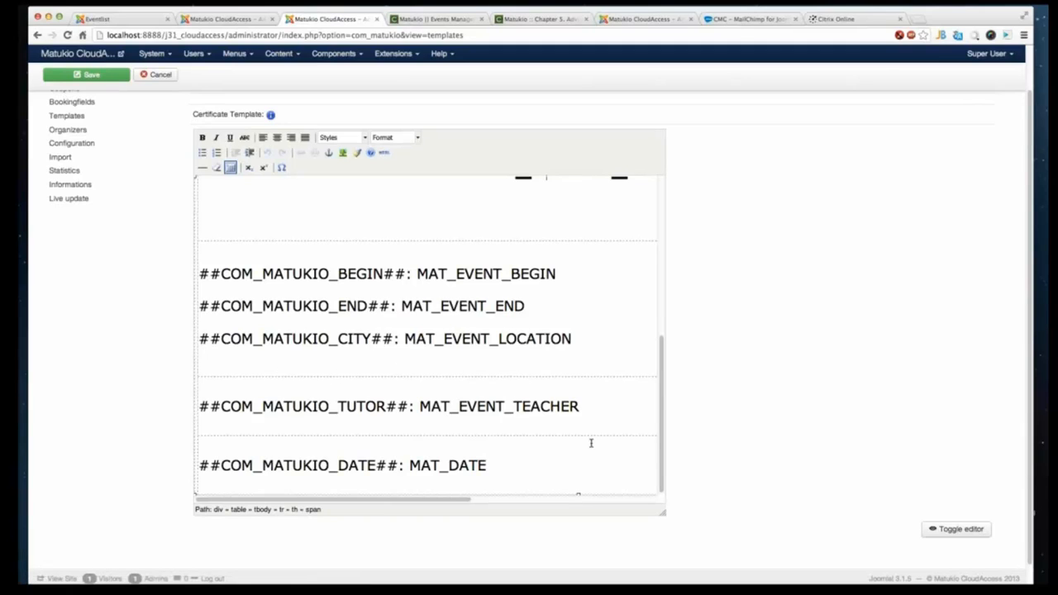
pyautogui.moveTo(663, 393); pyautogui.dragTo(657, 306)
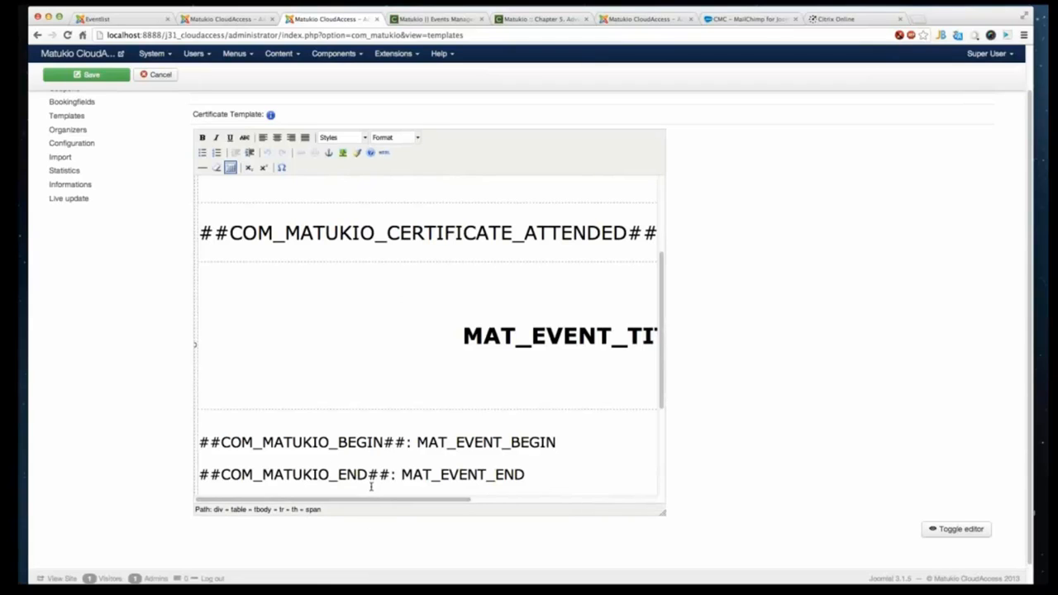
pyautogui.moveTo(366, 500); pyautogui.dragTo(507, 492)
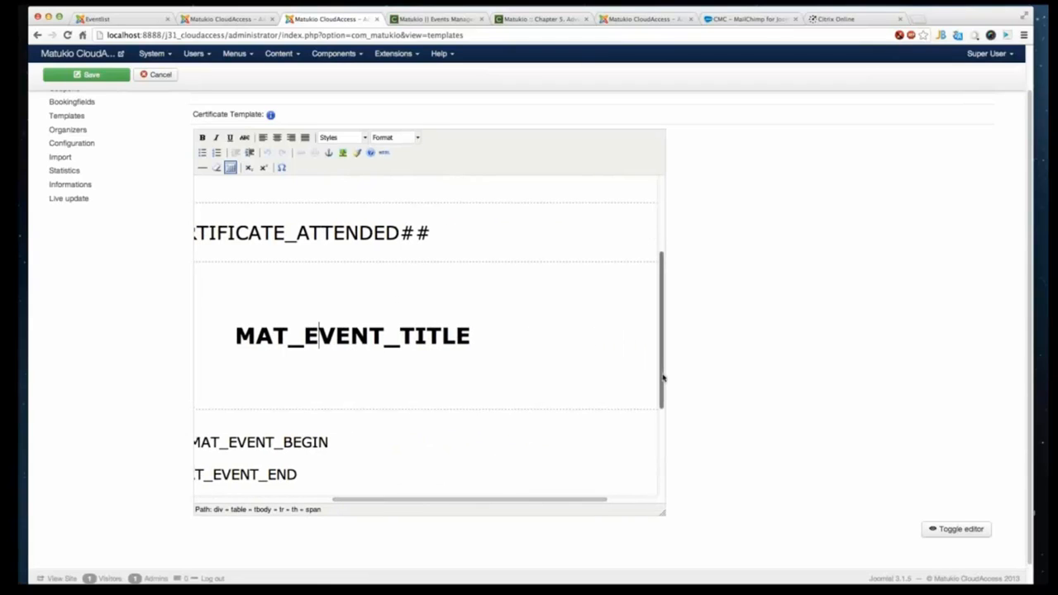
pyautogui.moveTo(662, 377); pyautogui.dragTo(323, 501)
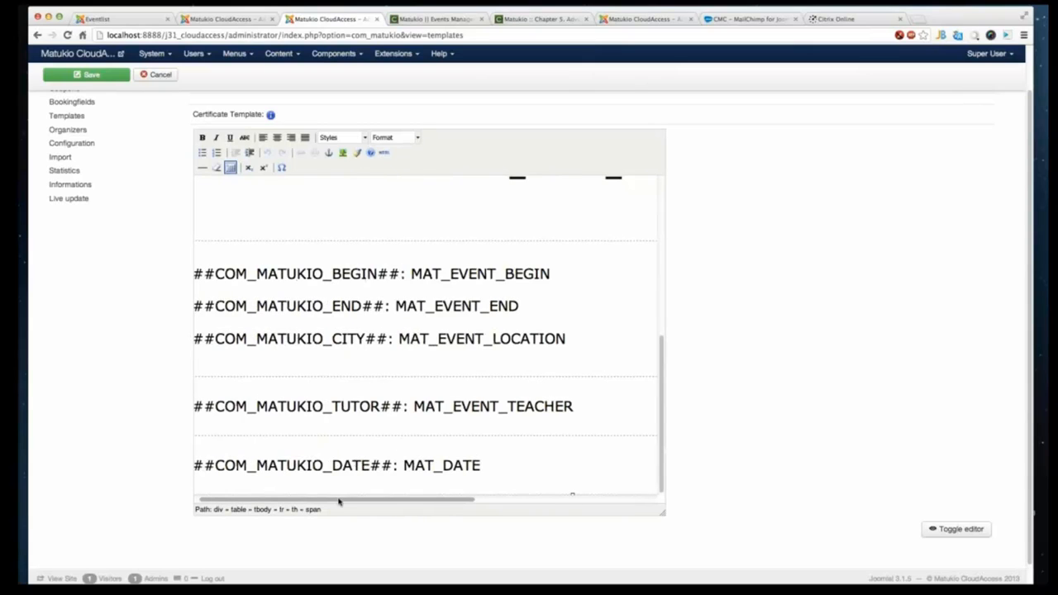
pyautogui.scroll(-1, 338, 499)
# - Open the certificate of the Munich booking in the frontend My bookings list, compare its print preview with the template, and close it
pyautogui.click(122, 20)
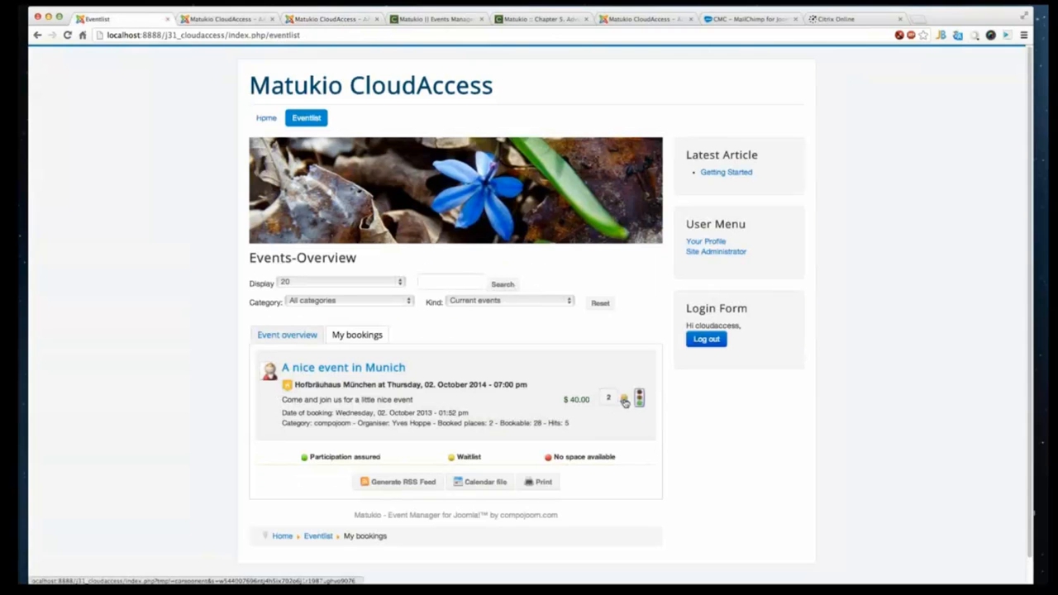
pyautogui.click(625, 401)
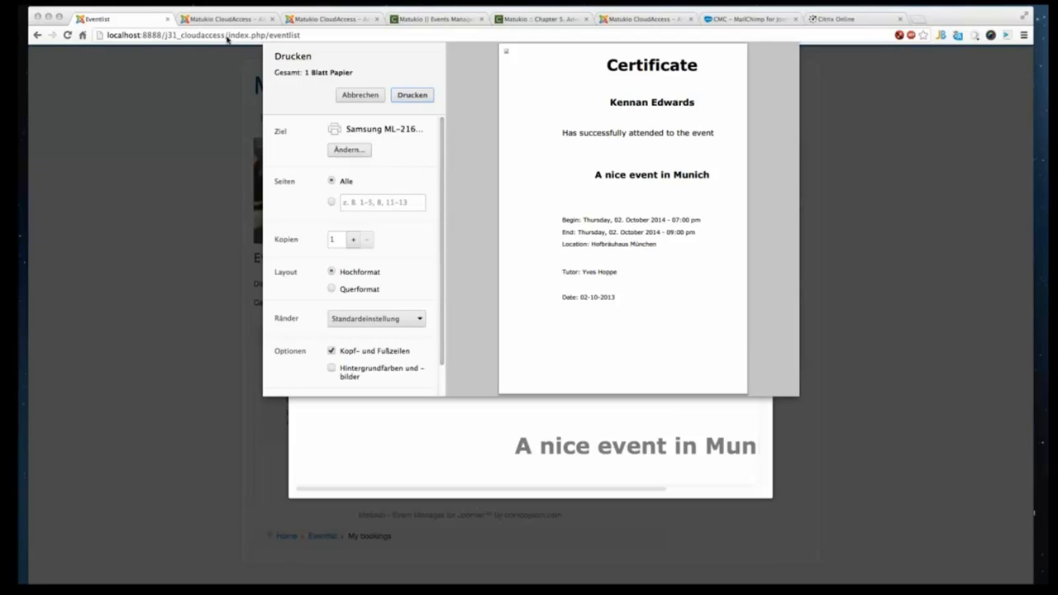
pyautogui.click(325, 19)
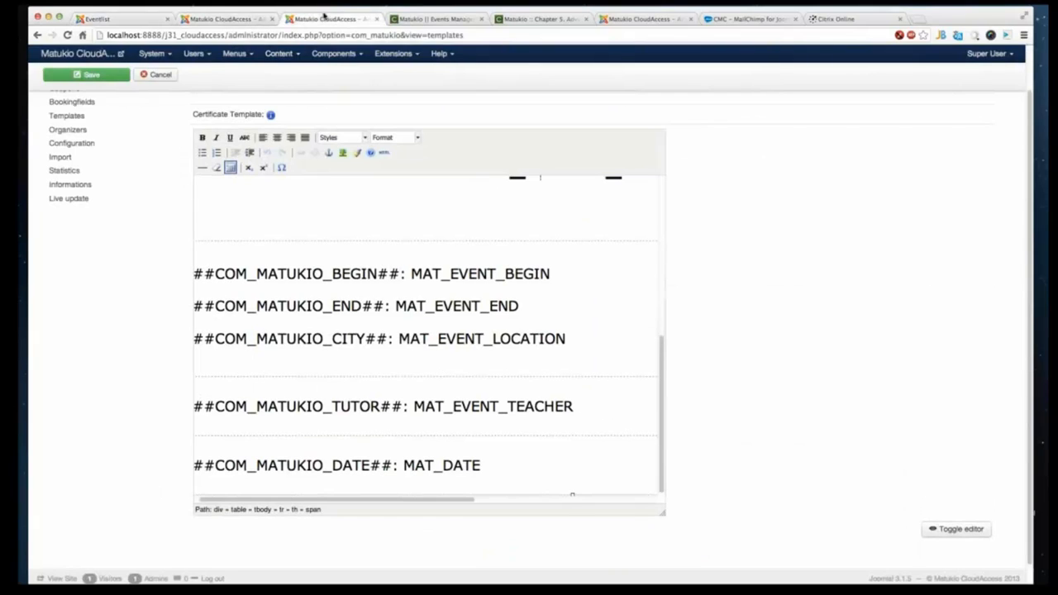
pyautogui.click(128, 20)
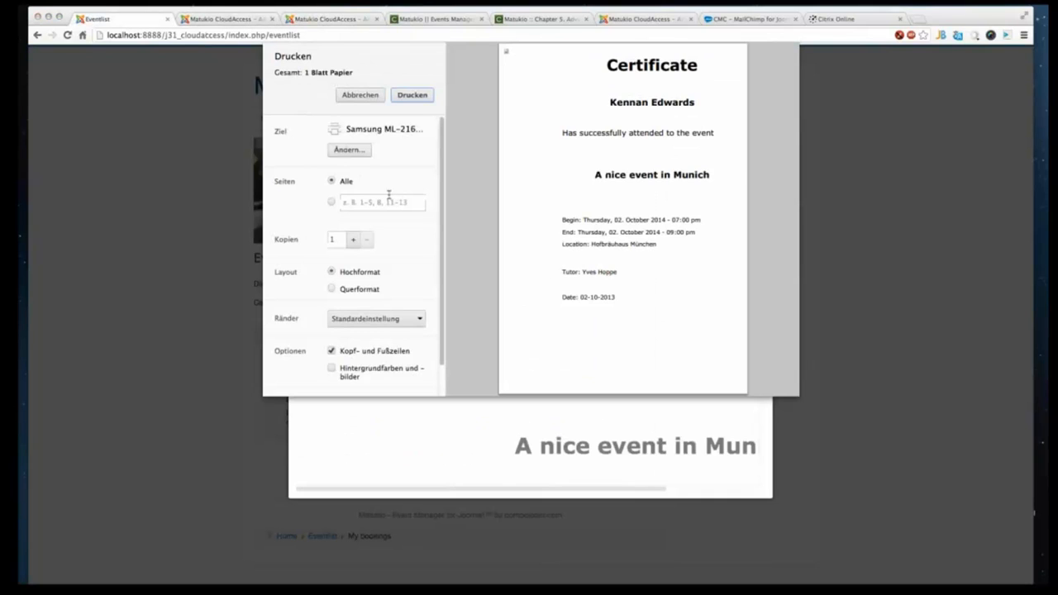
pyautogui.click(354, 96)
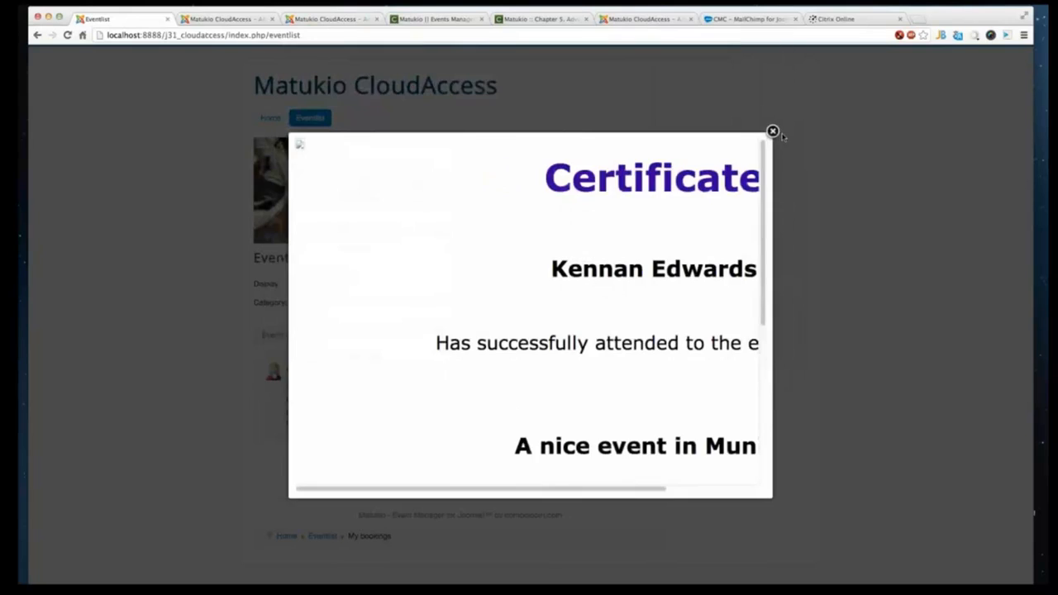
pyautogui.click(775, 134)
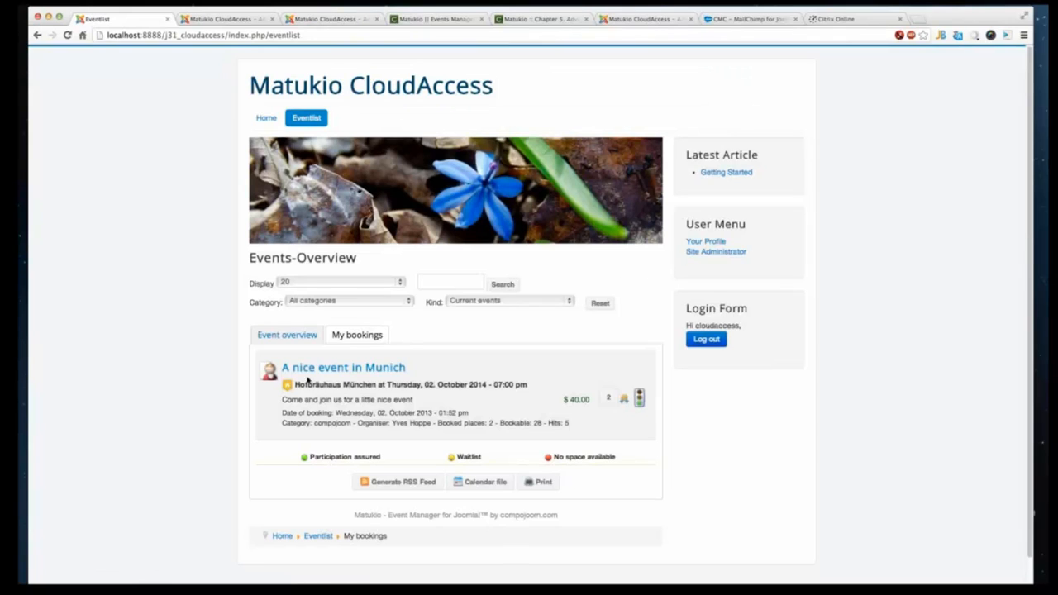
# - Open the frontend Event overview and the CMC Webinar detail page, selecting its information rows to review them
pyautogui.click(279, 333)
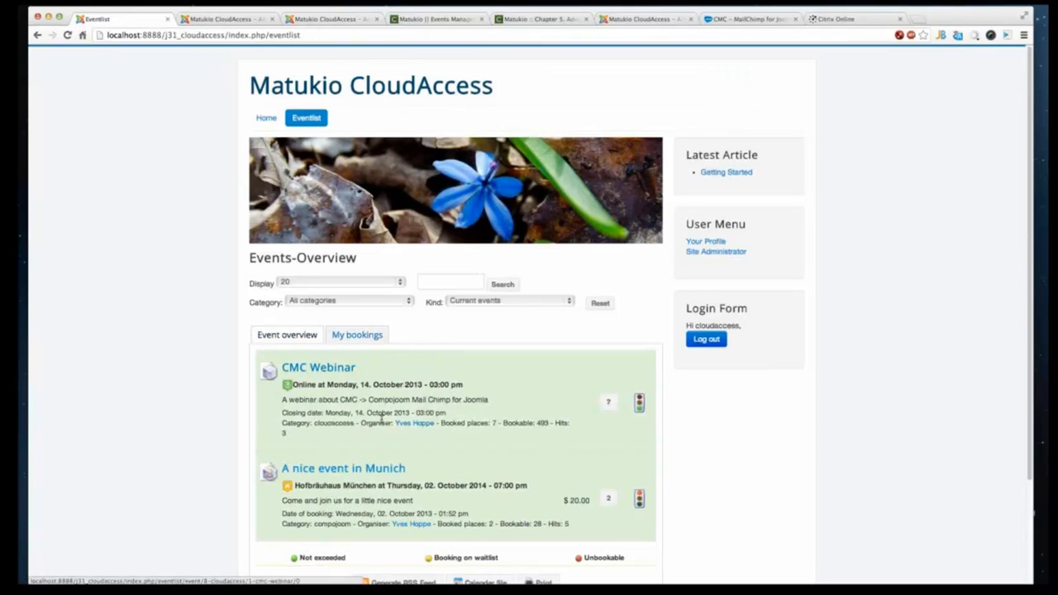
pyautogui.tripleClick(333, 424)
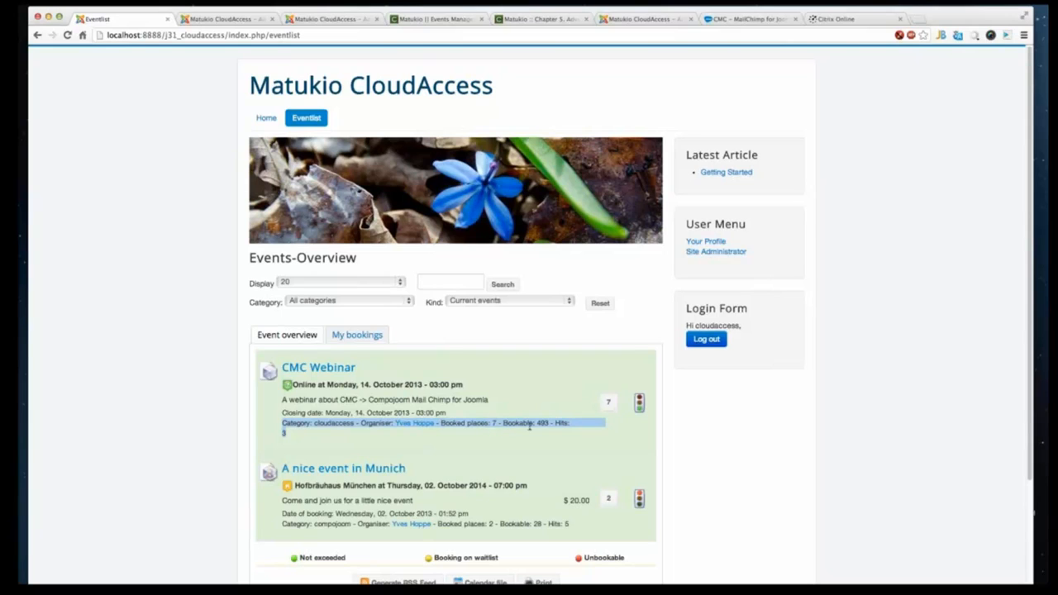
pyautogui.click(330, 369)
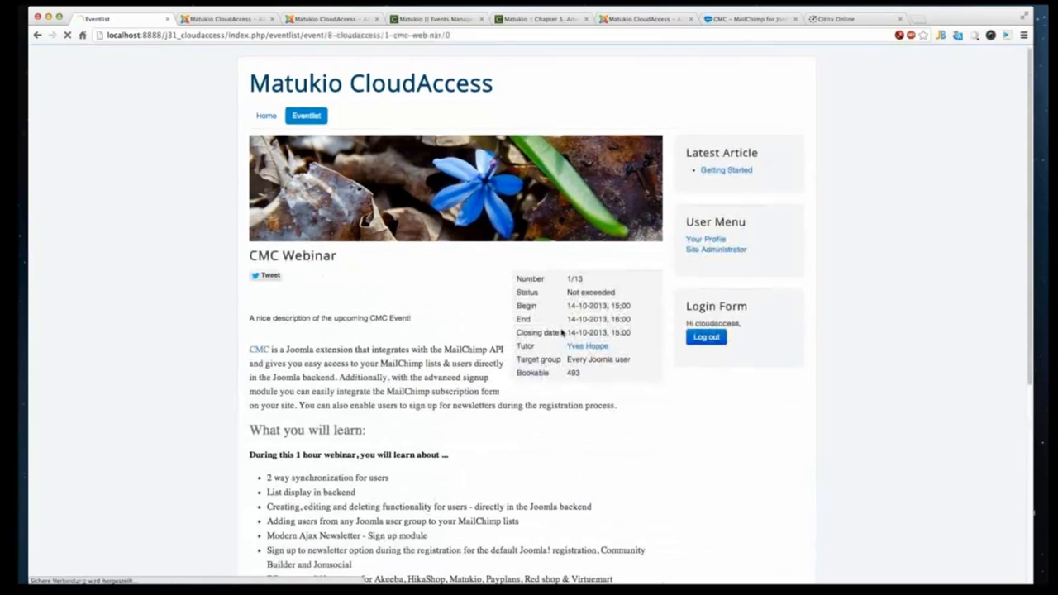
pyautogui.scroll(-2, 562, 331)
pyautogui.moveTo(516, 248); pyautogui.dragTo(608, 314)
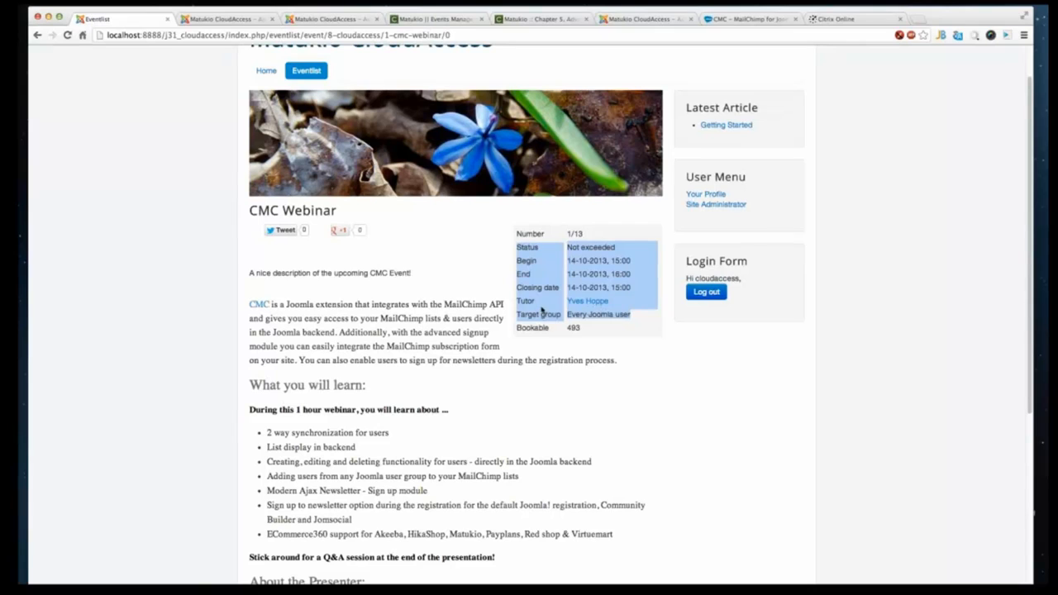
pyautogui.click(538, 307)
pyautogui.moveTo(519, 302); pyautogui.dragTo(655, 305)
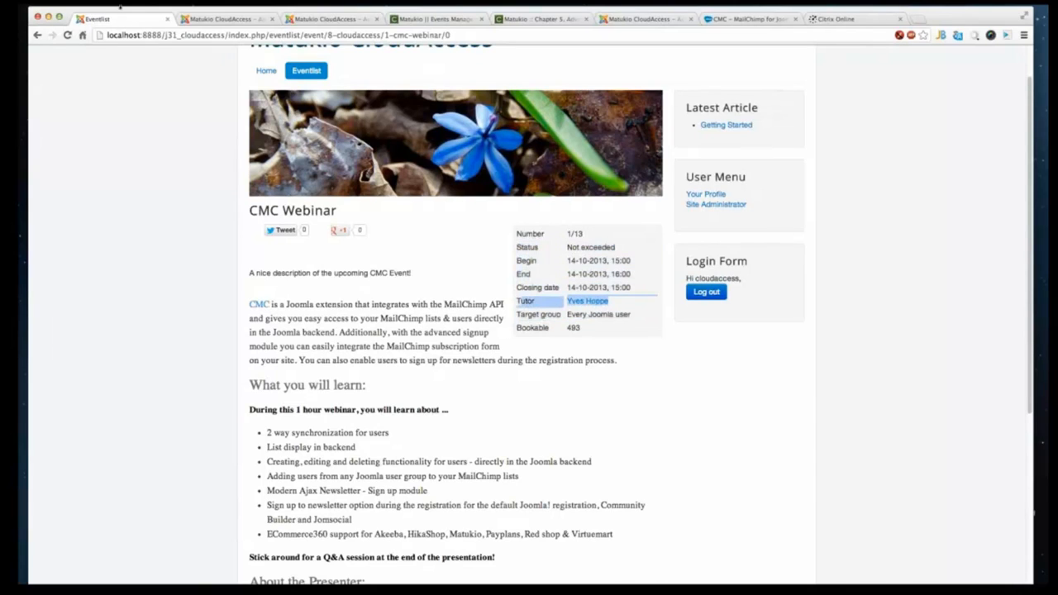
# - Return to the backend and open the Matukio events list
pyautogui.click(208, 20)
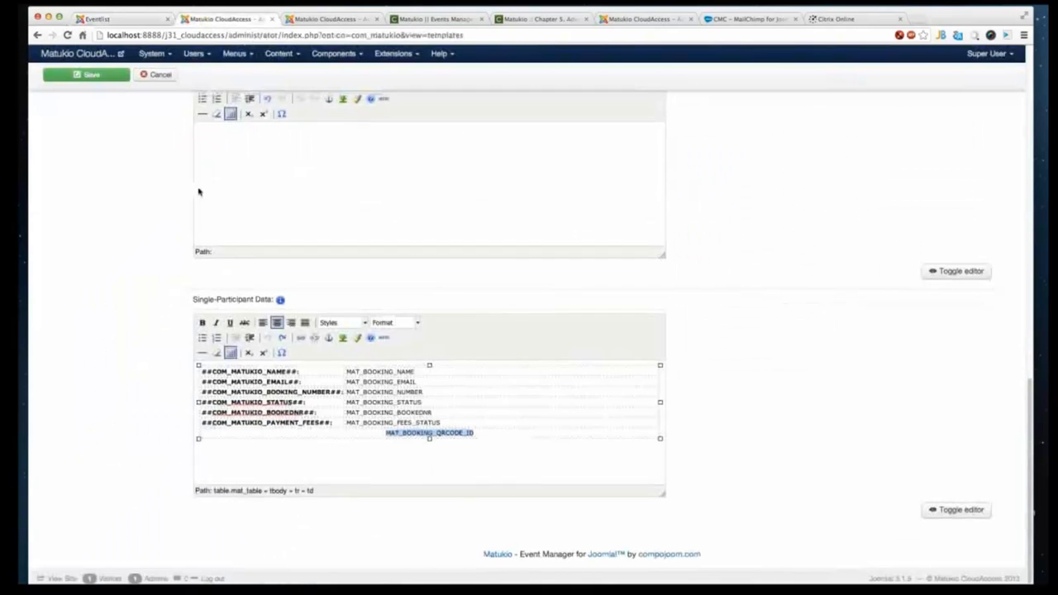
pyautogui.scroll(10, 182, 170)
pyautogui.click(66, 144)
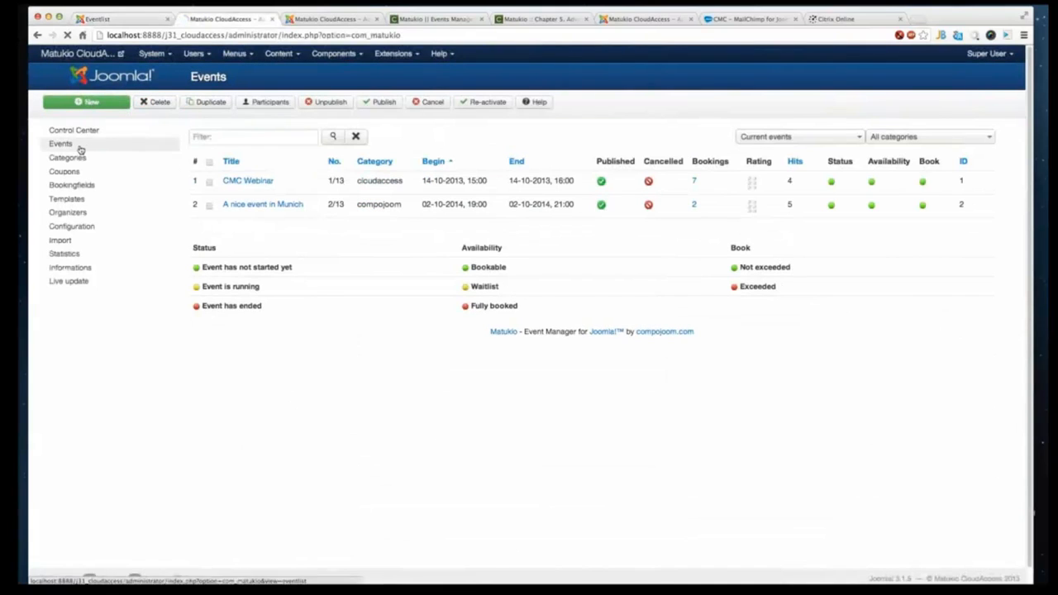
# - Open the CMC Webinar event, clear its Tutor field under Additional Settings, and save and close it
pyautogui.click(248, 181)
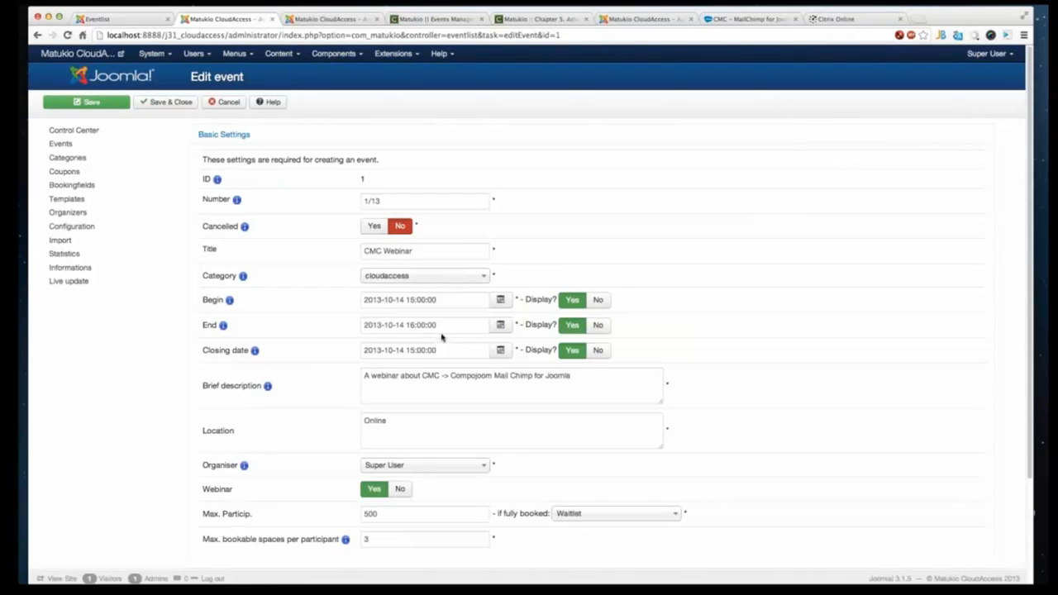
pyautogui.scroll(-3, 443, 336)
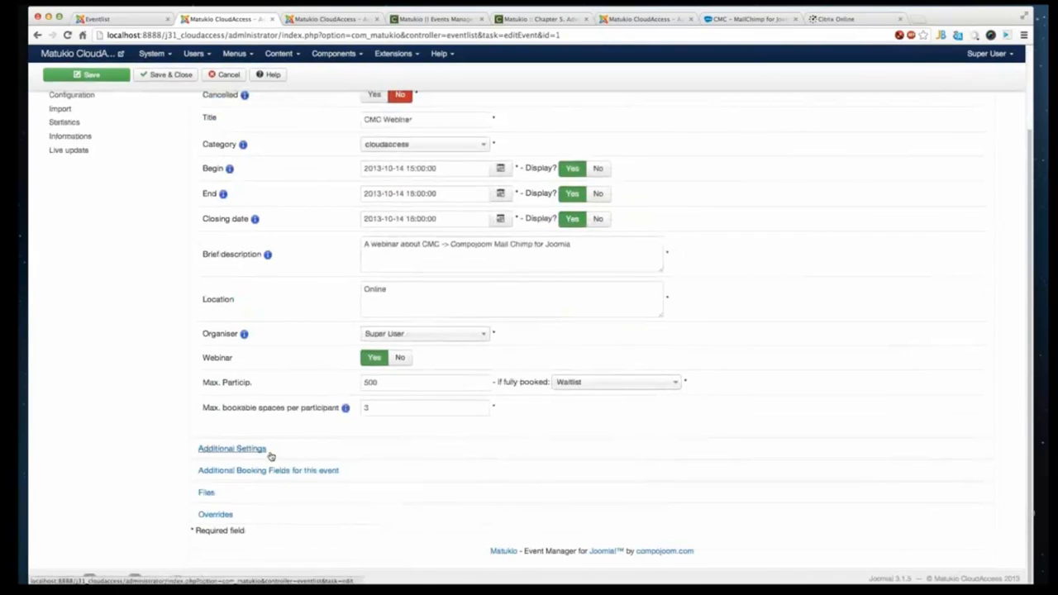
pyautogui.click(271, 452)
pyautogui.scroll(-5, 400, 466)
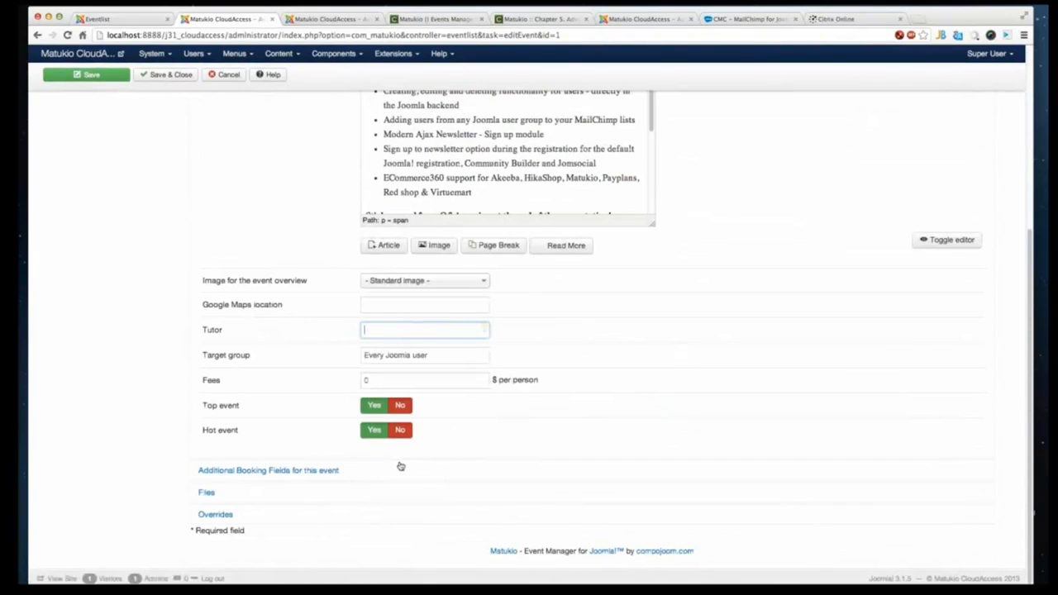
pyautogui.click(153, 74)
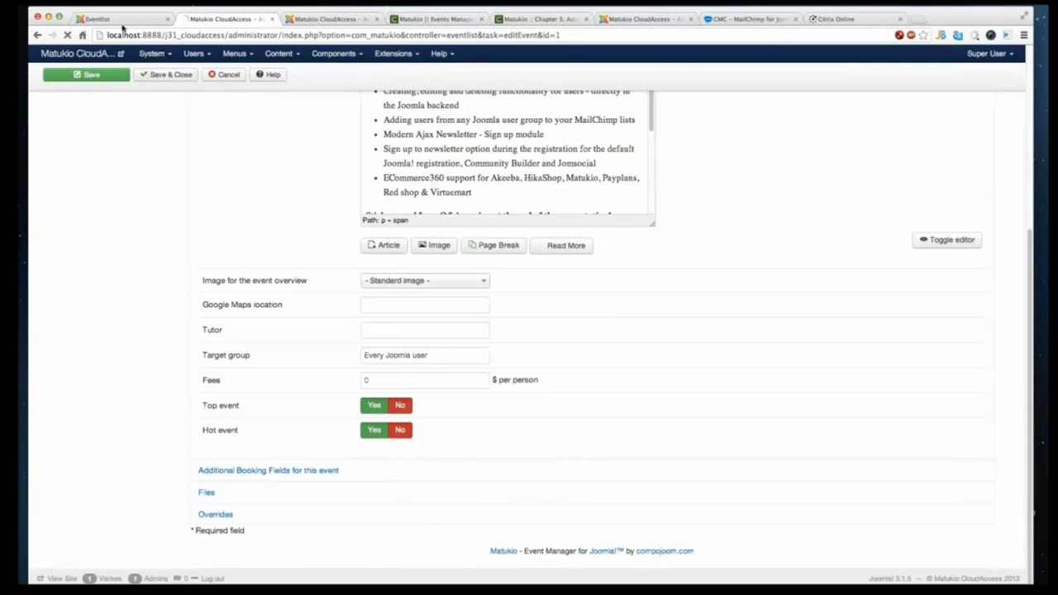
# - Switch to the frontend, reload the event list, and open the CMC Webinar detail page to review its information rows
pyautogui.click(123, 25)
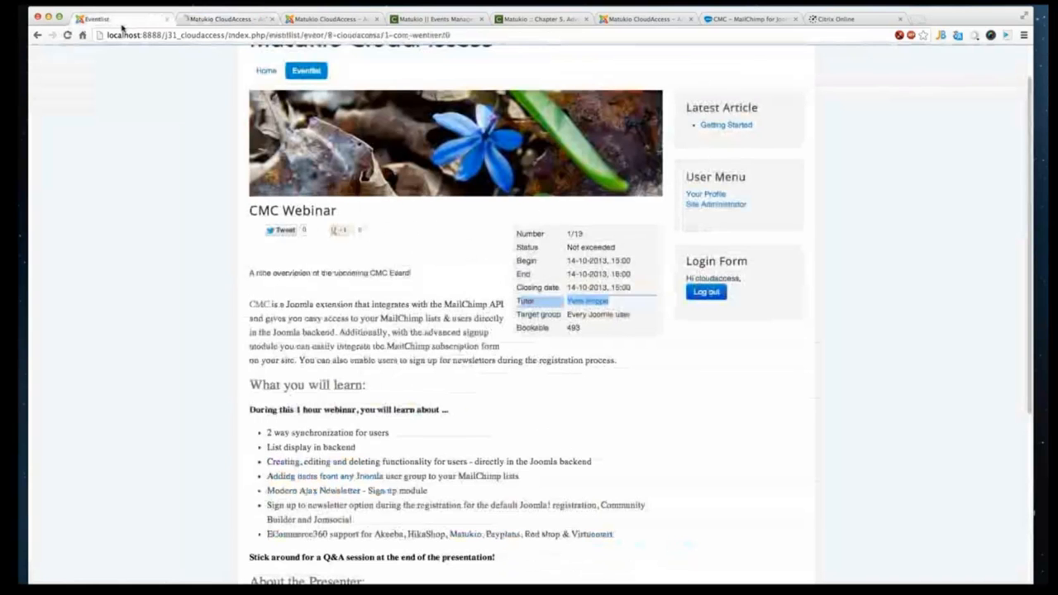
pyautogui.rightClick(130, 159)
pyautogui.click(153, 166)
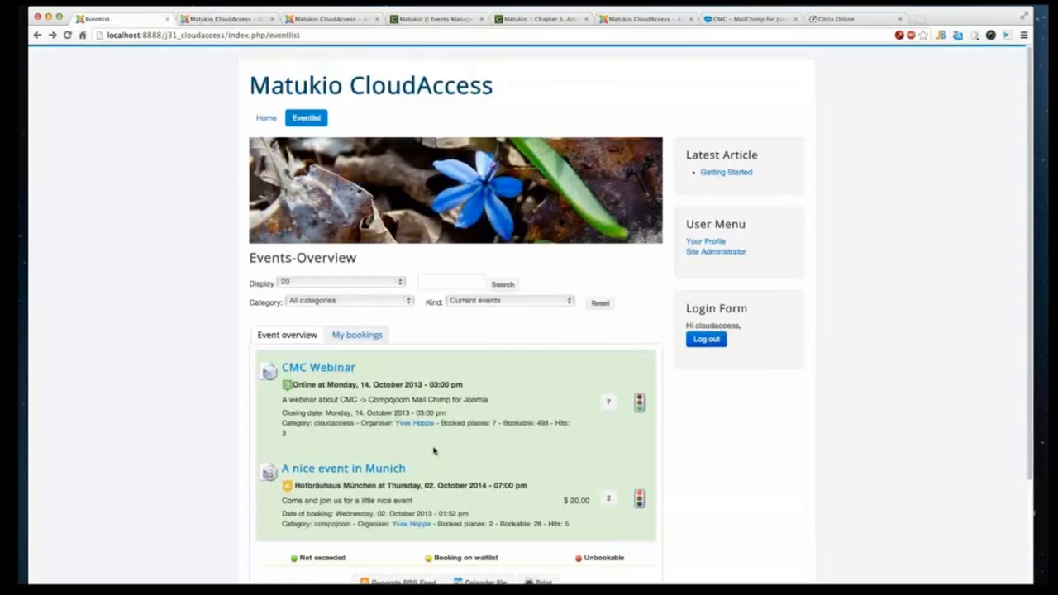
pyautogui.scroll(-1, 416, 428)
pyautogui.click(319, 324)
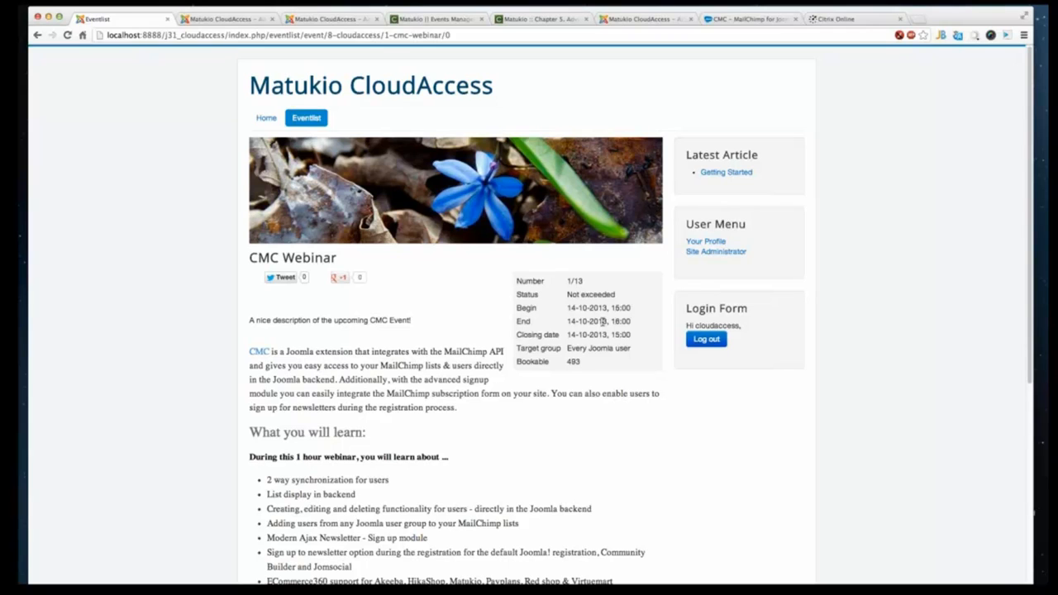
pyautogui.moveTo(566, 308); pyautogui.dragTo(640, 348)
pyautogui.click(638, 348)
# - Return to the backend and review the Matukio monthly statistics table
pyautogui.click(217, 19)
pyautogui.click(88, 255)
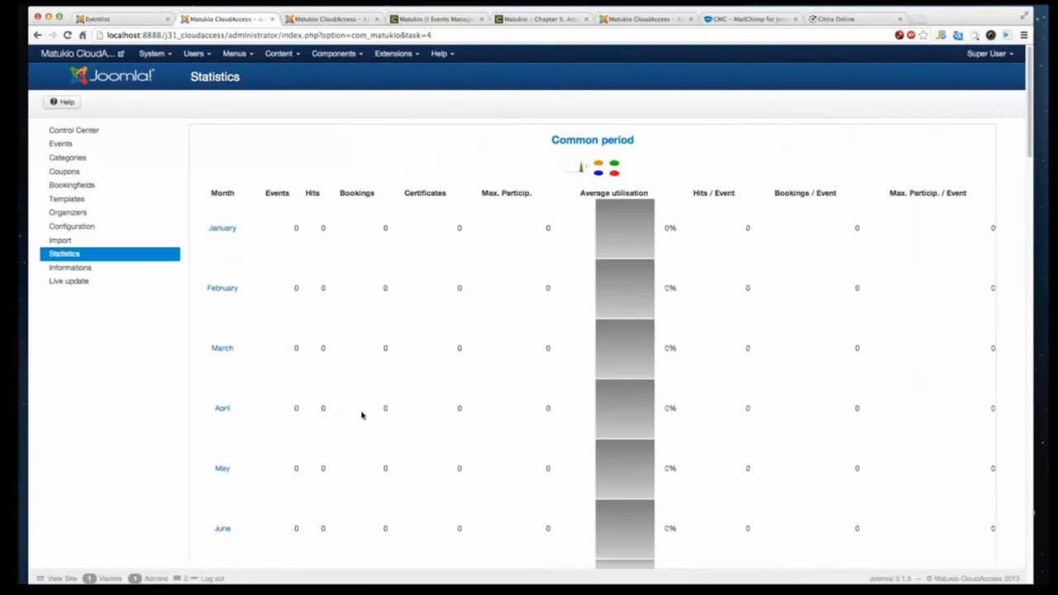
pyautogui.scroll(-5, 361, 413)
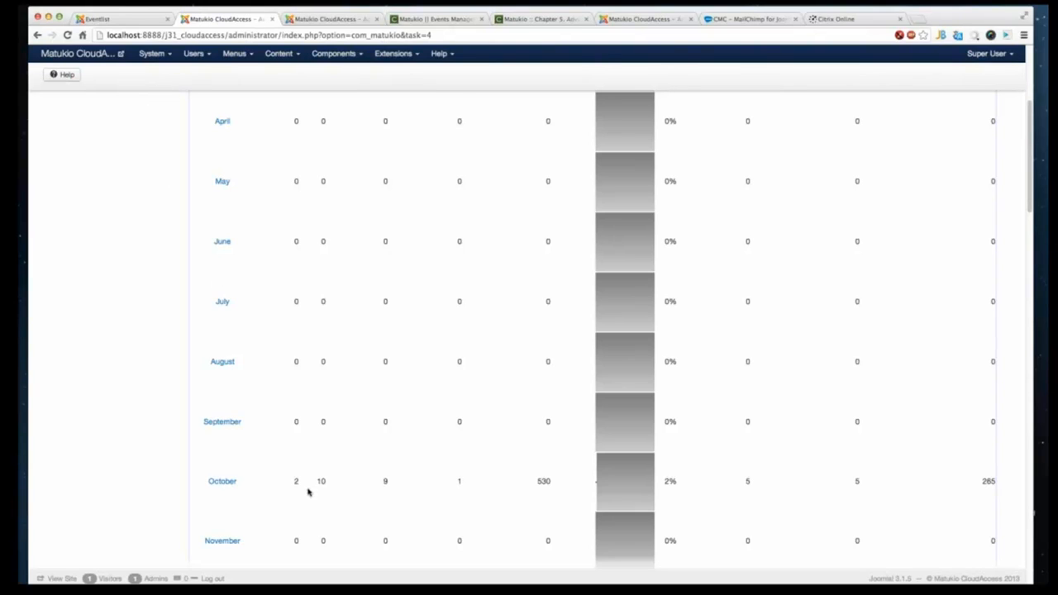
pyautogui.scroll(-1, 309, 491)
pyautogui.scroll(-2, 309, 492)
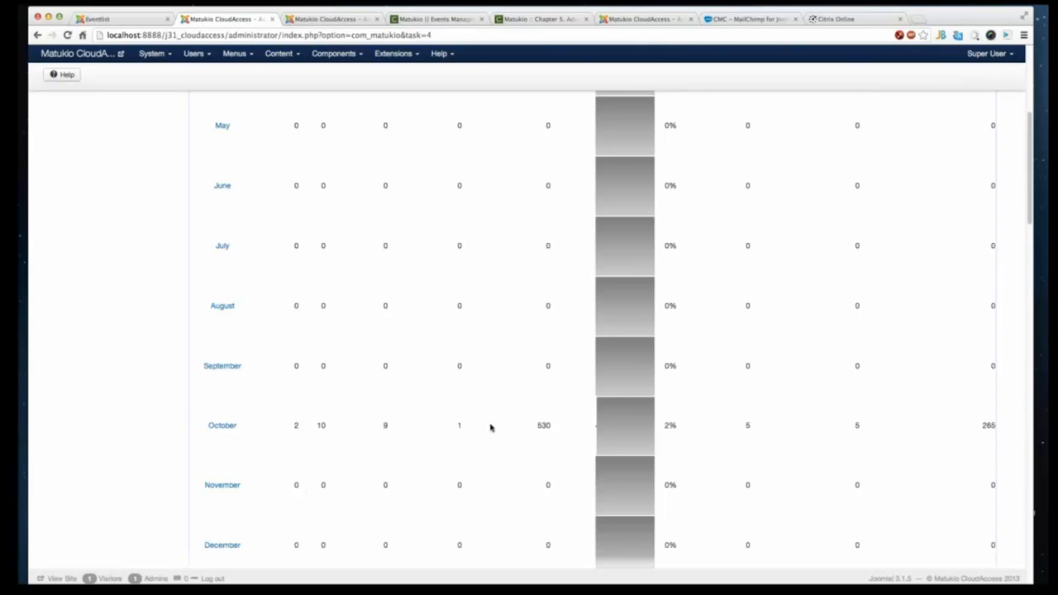
pyautogui.scroll(8, 501, 438)
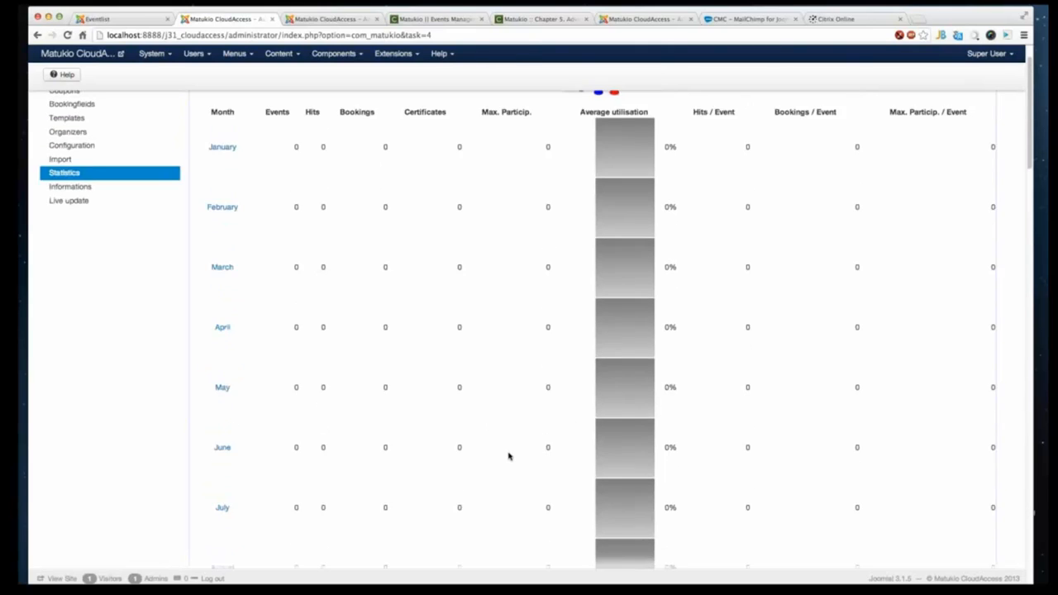
pyautogui.scroll(-6, 496, 448)
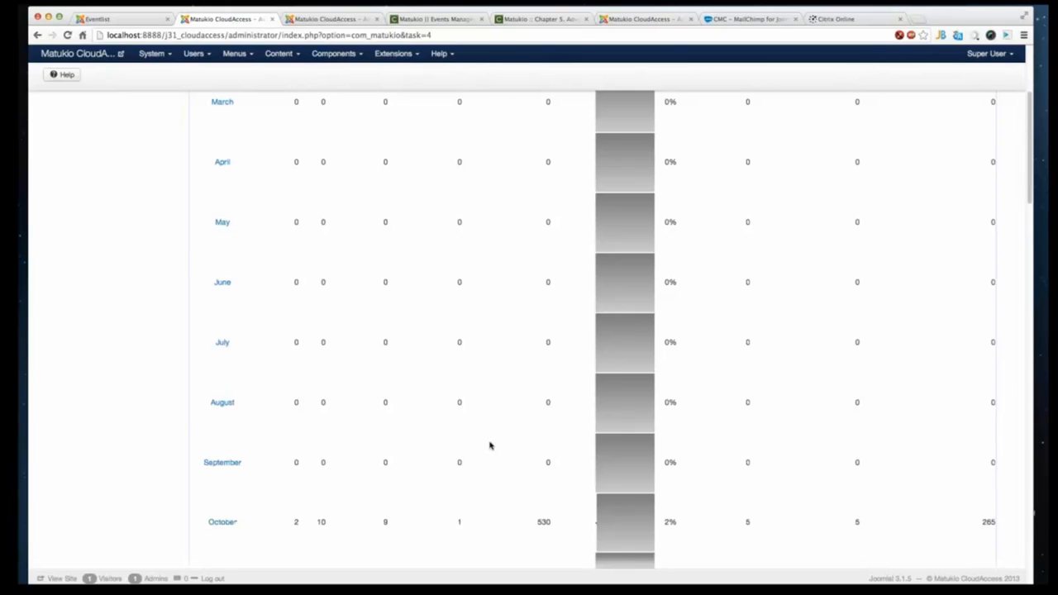
pyautogui.scroll(-3, 492, 446)
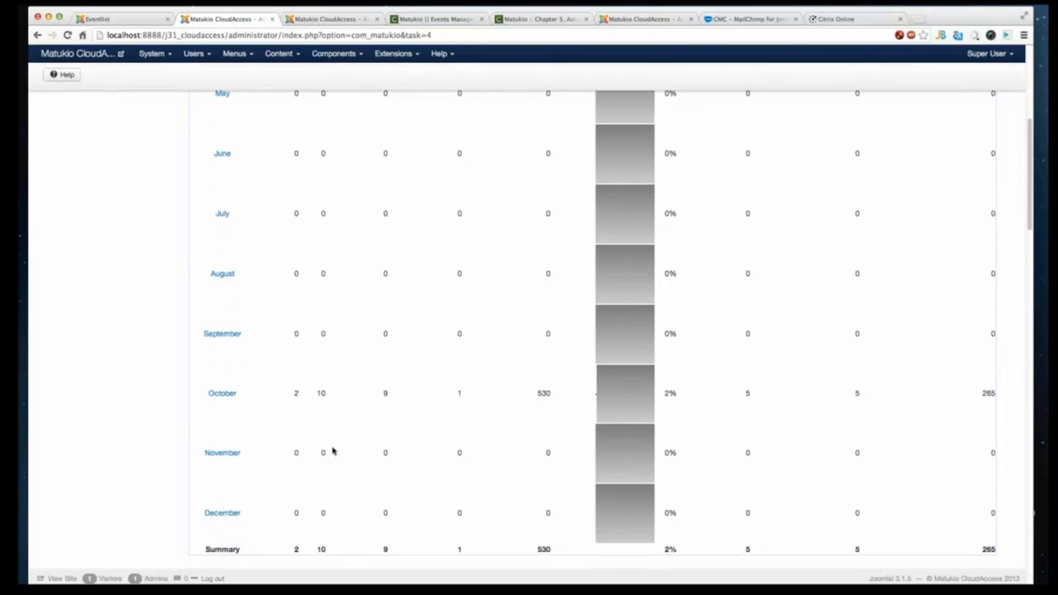
pyautogui.scroll(8, 333, 451)
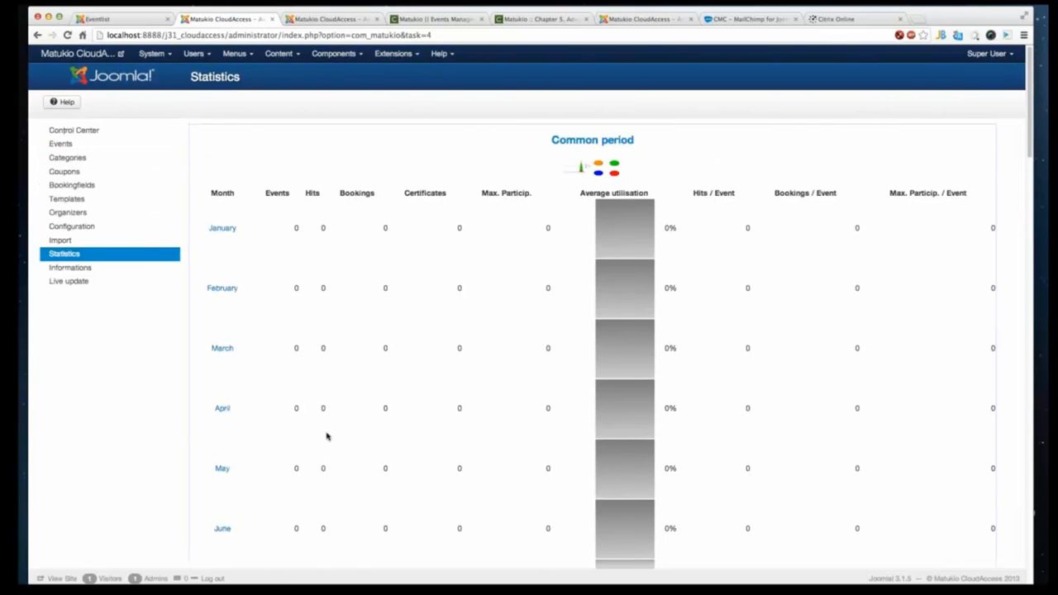
# - Open the Joomla Plug-in Manager and filter the plug-ins by the payment type
pyautogui.click(88, 147)
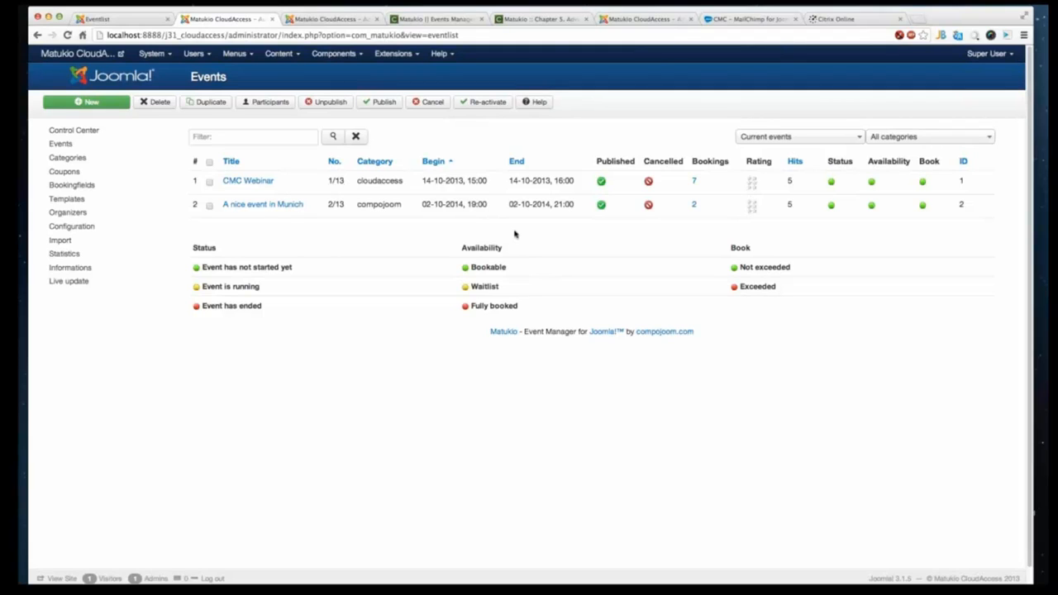
pyautogui.click(390, 56)
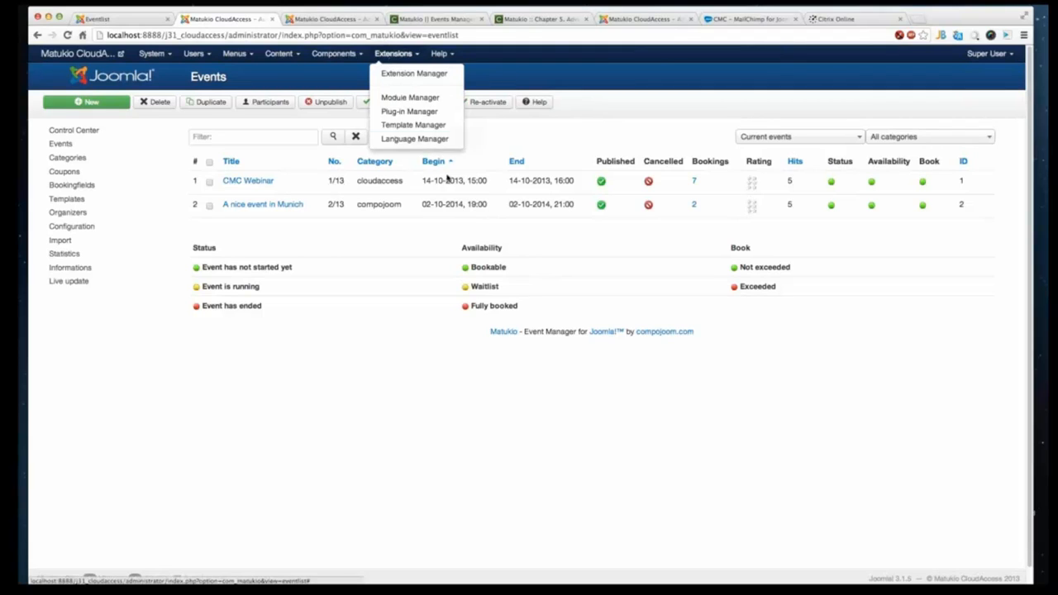
pyautogui.click(433, 112)
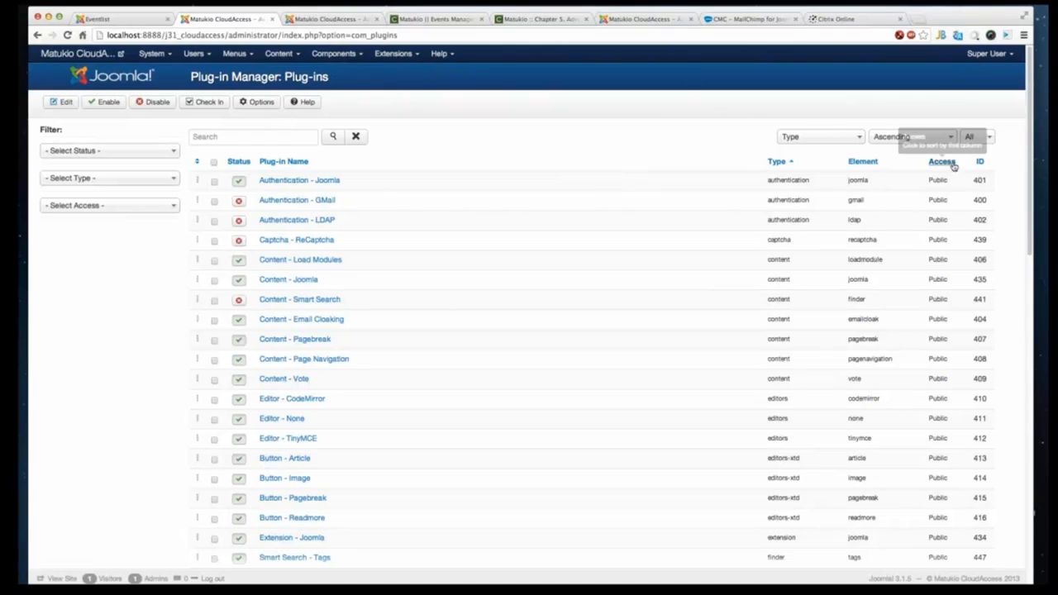
pyautogui.click(833, 140)
pyautogui.click(807, 145)
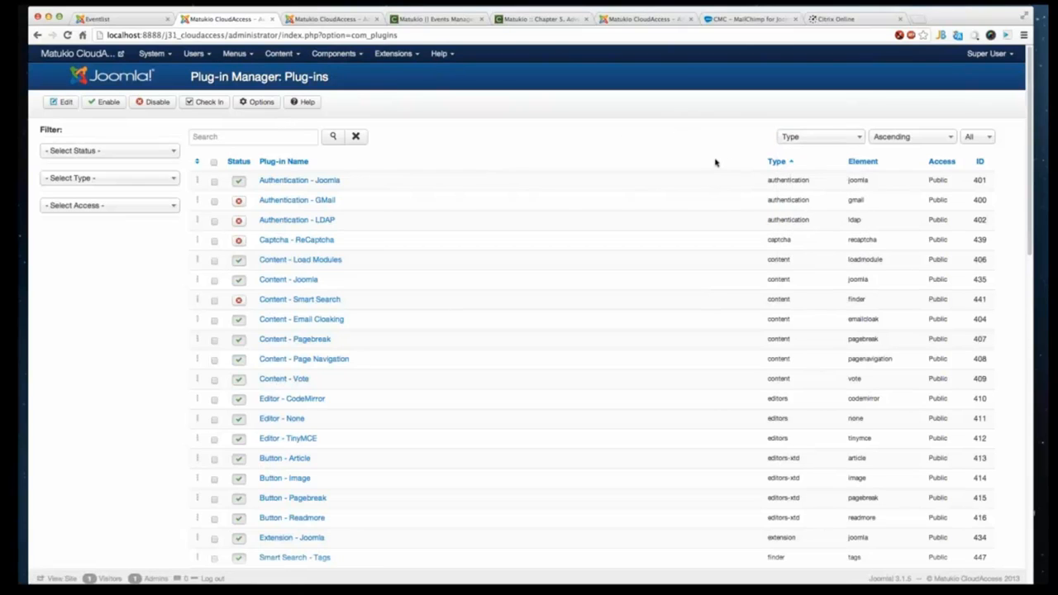
pyautogui.click(800, 139)
pyautogui.click(721, 221)
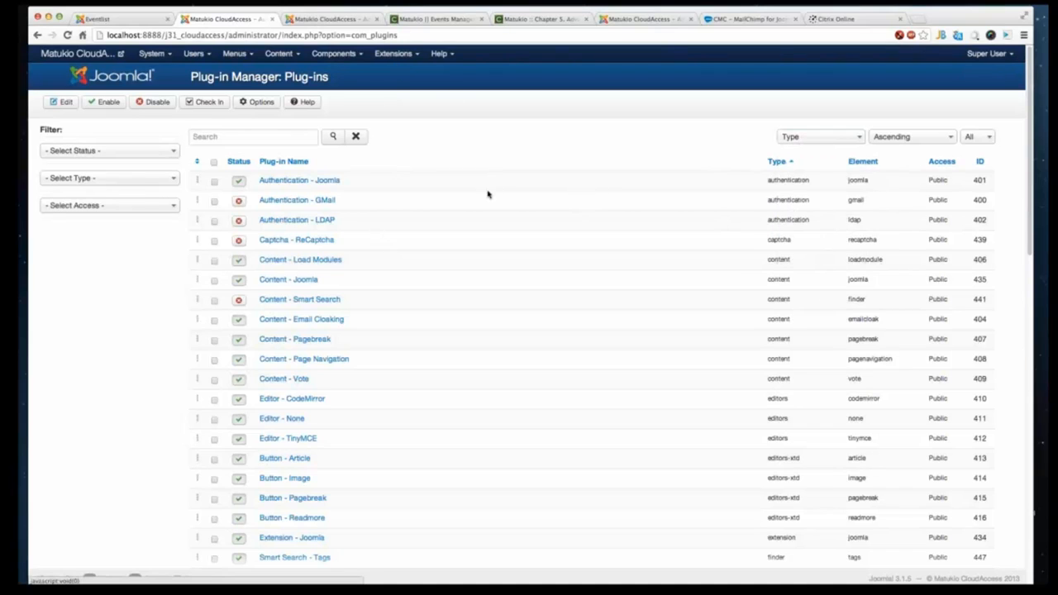
pyautogui.click(105, 178)
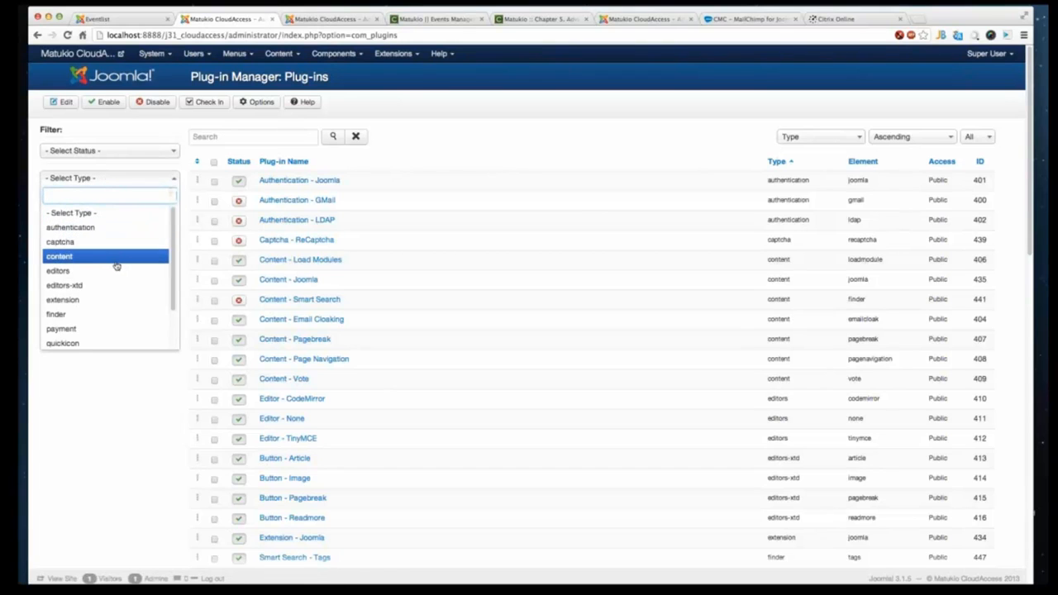
pyautogui.scroll(-2, 117, 265)
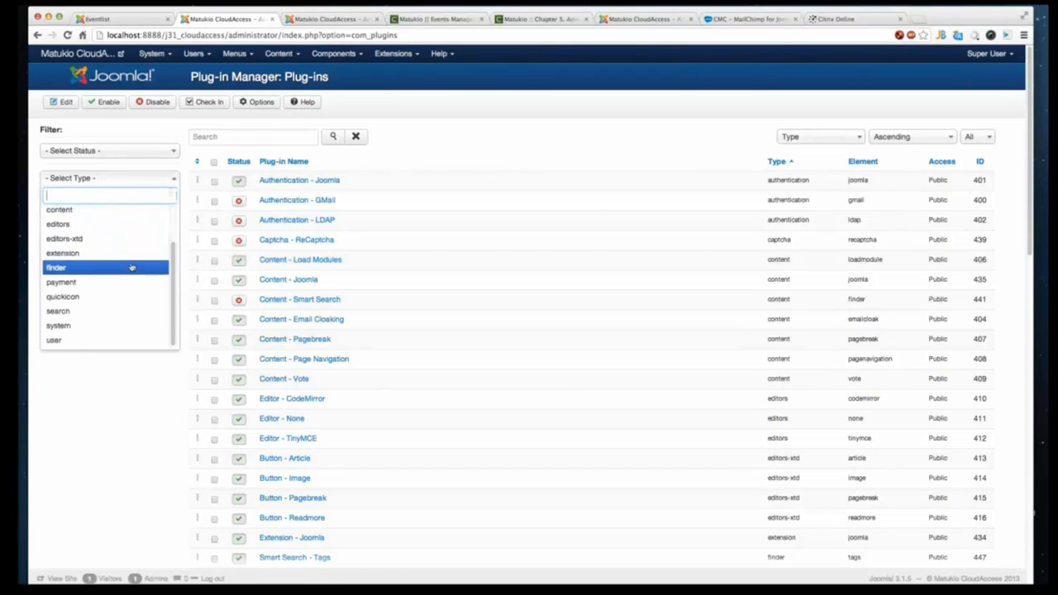
pyautogui.click(86, 284)
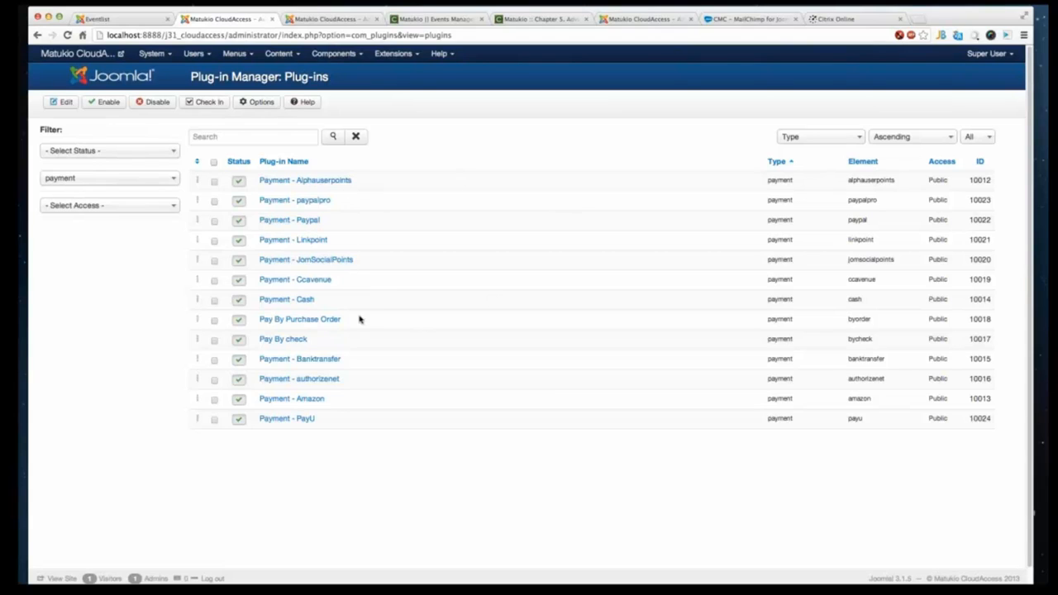
# - Open the Payment - Banktransfer plug-in, inspect its Basic Options, and close it
pyautogui.click(333, 360)
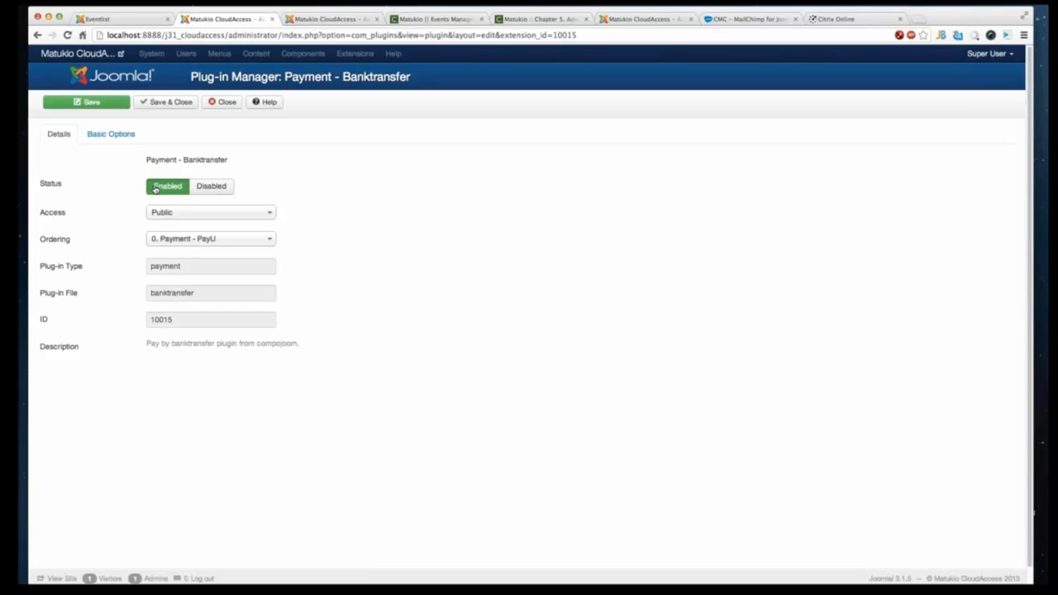
pyautogui.click(110, 134)
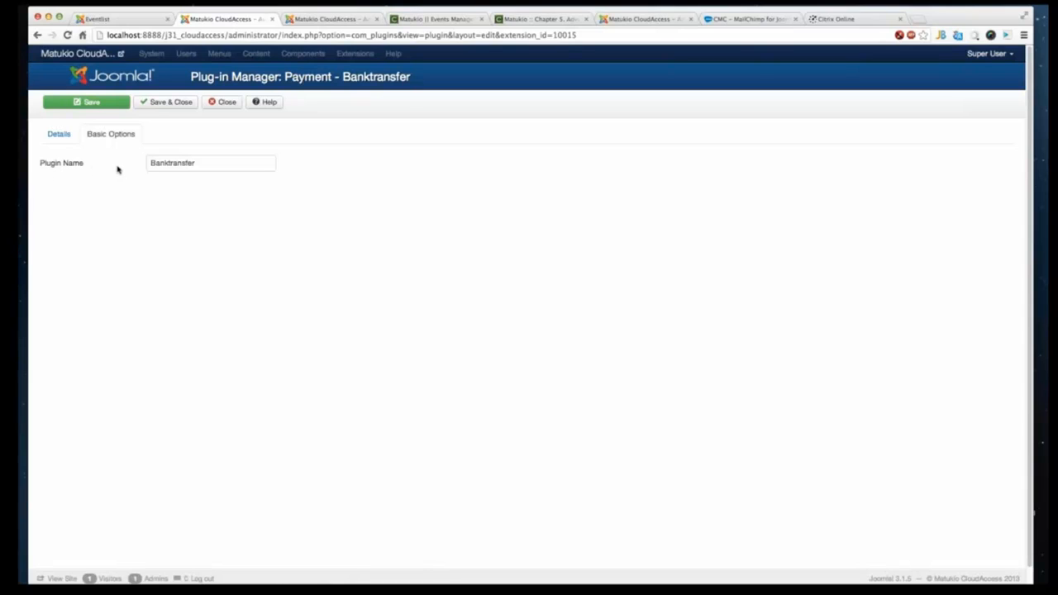
pyautogui.click(192, 163)
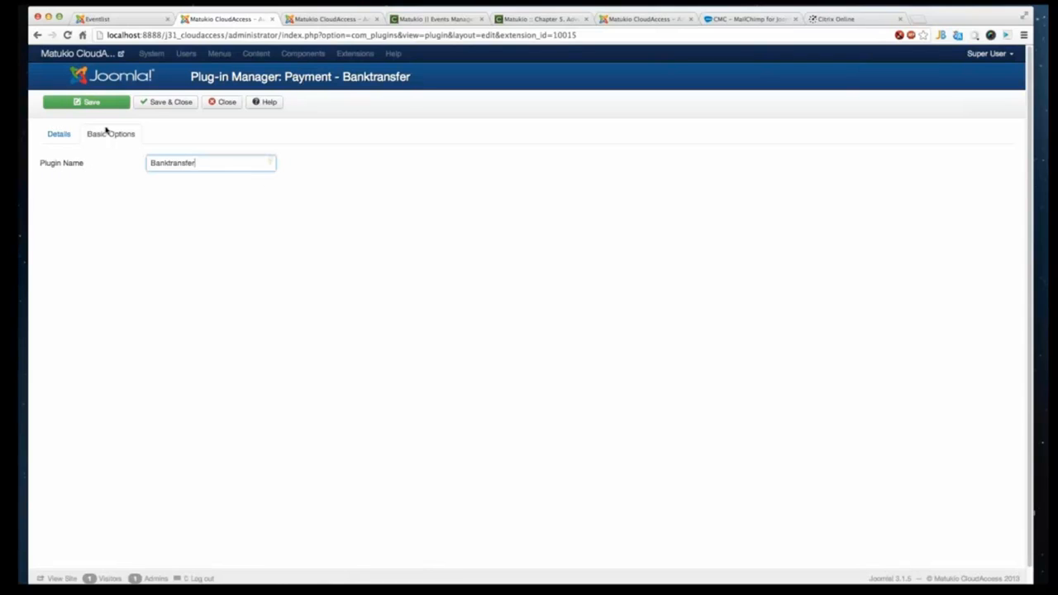
pyautogui.click(221, 103)
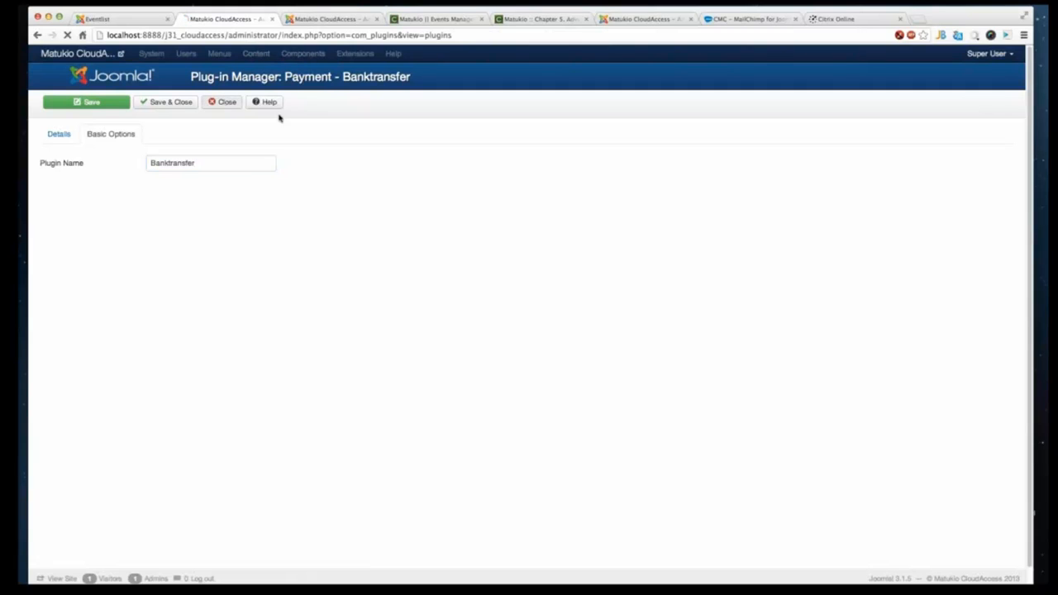
# - Open the Payment - paypalpro plug-in, inspect its Basic Options account fields, and close it
pyautogui.click(282, 53)
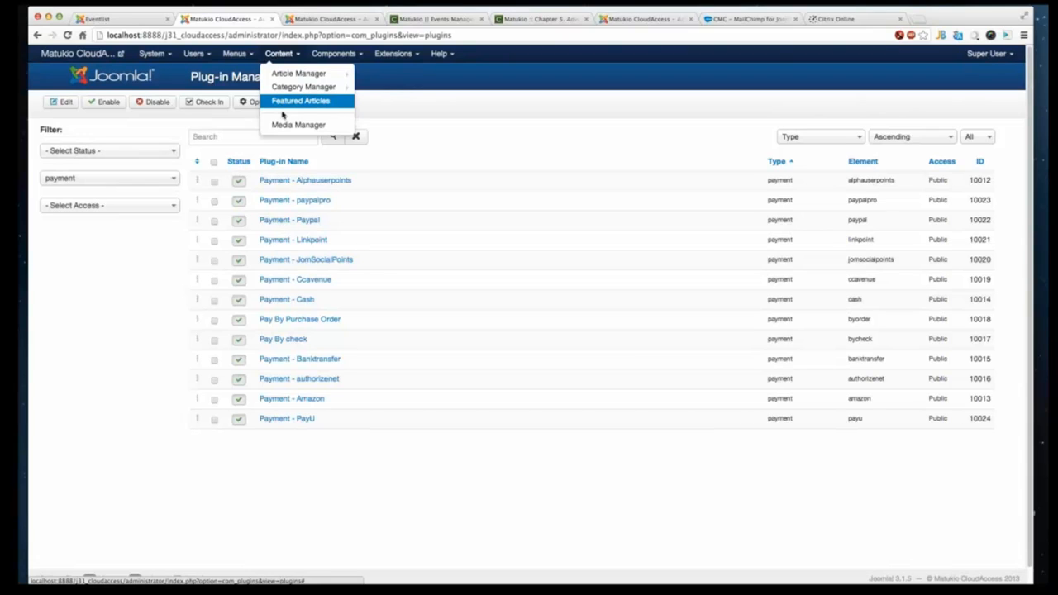
pyautogui.click(373, 304)
pyautogui.click(322, 205)
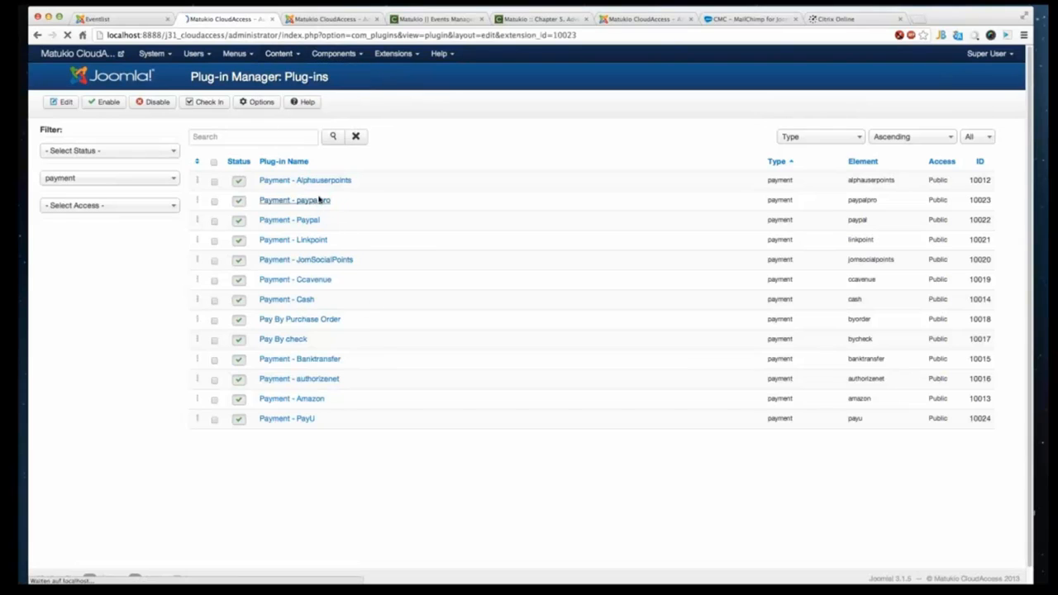
pyautogui.click(124, 133)
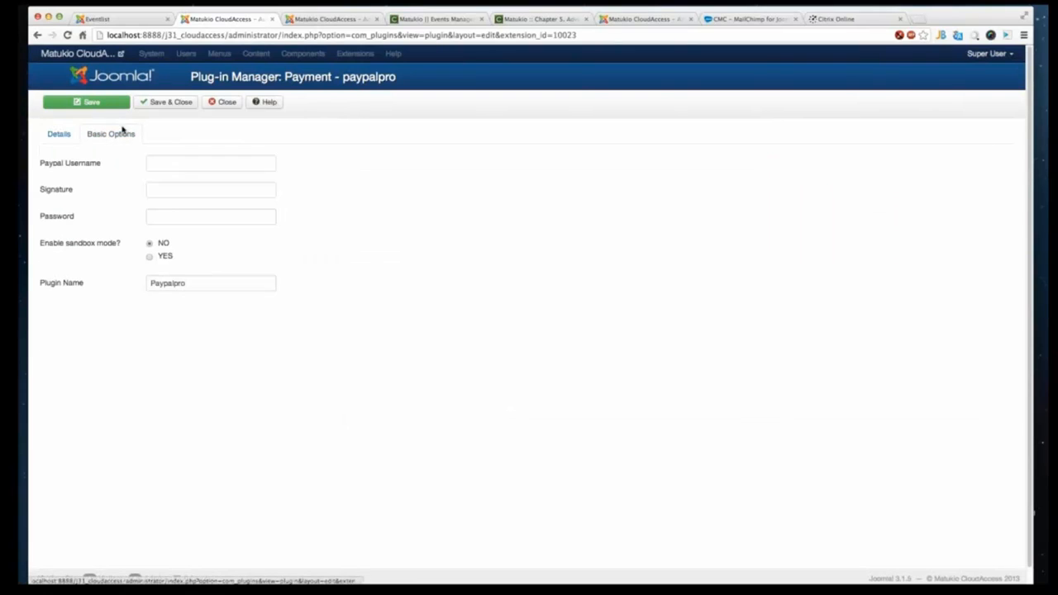
pyautogui.click(170, 163)
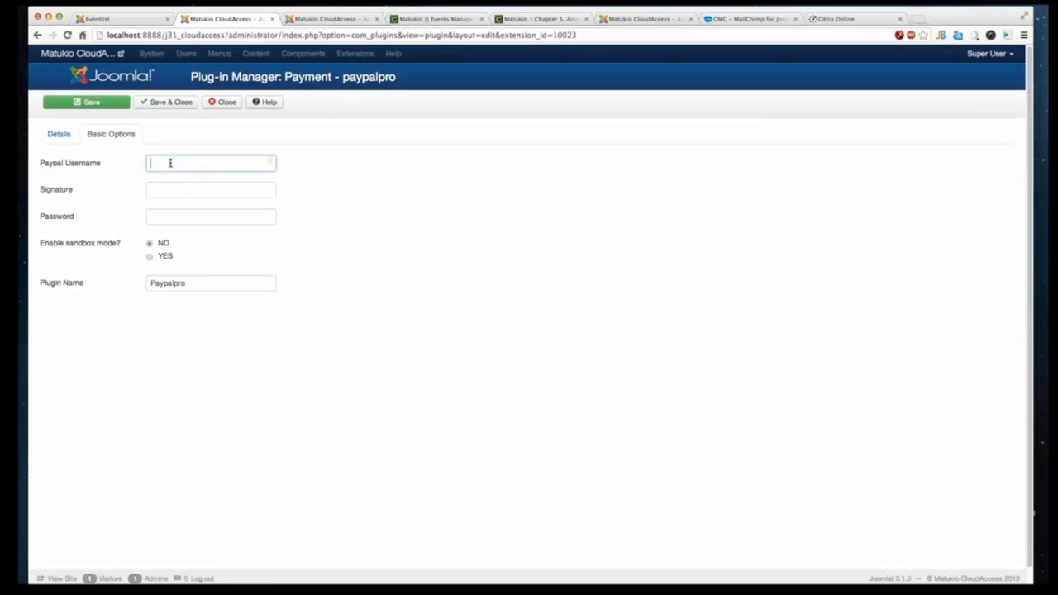
pyautogui.click(156, 192)
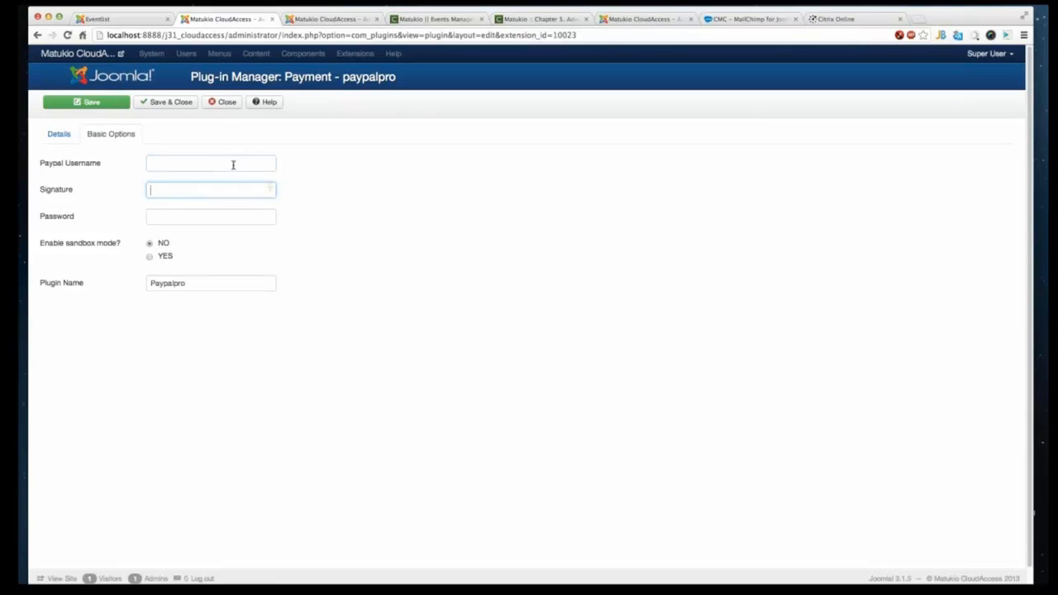
pyautogui.click(230, 107)
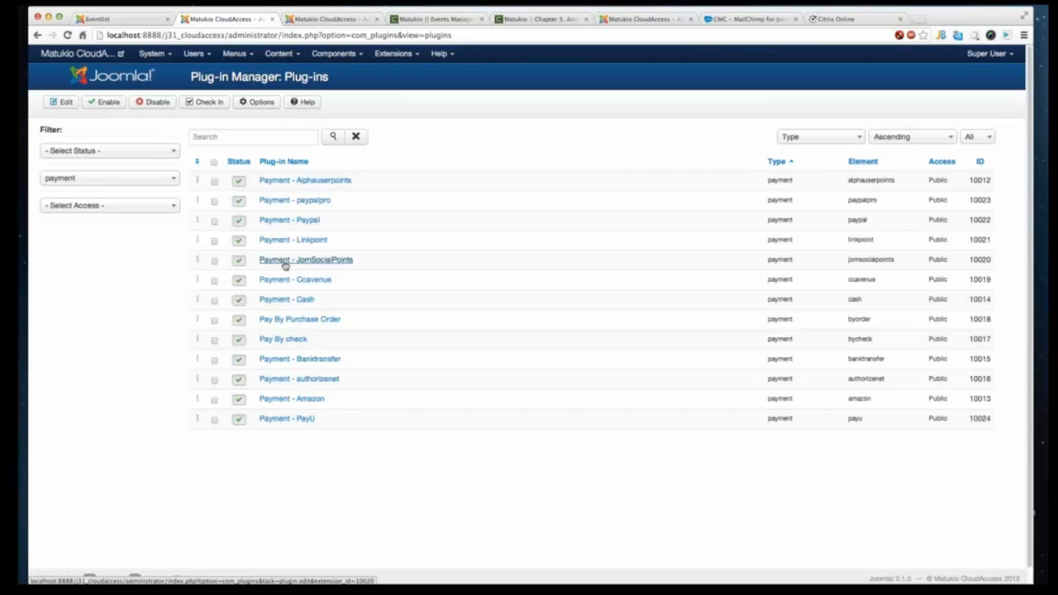
# - Switch to the Matukio documentation tab and browse the Compojoom support forum
pyautogui.click(560, 19)
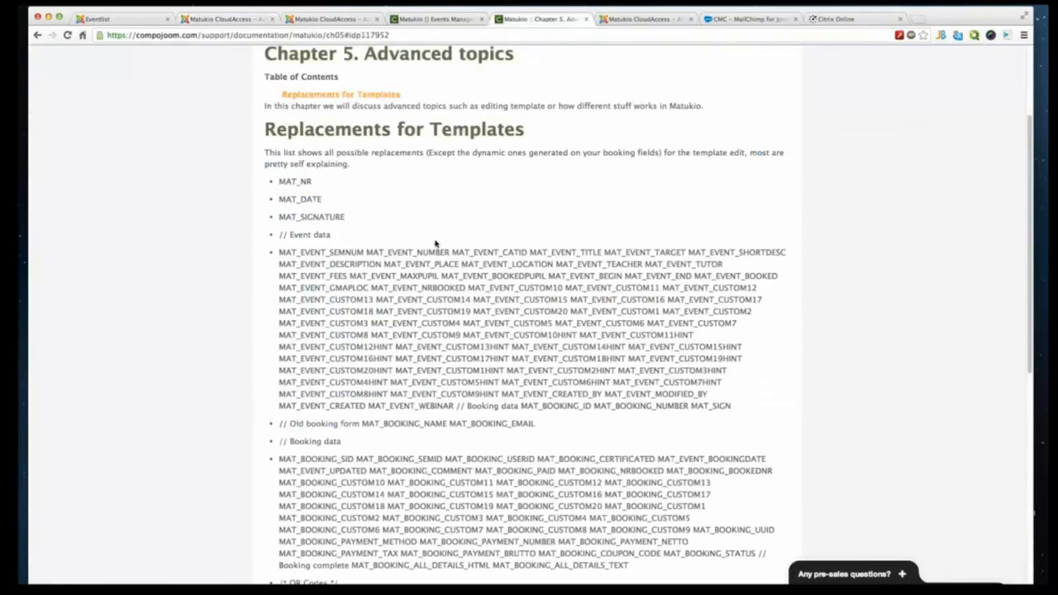
pyautogui.scroll(2, 439, 243)
pyautogui.scroll(2, 440, 298)
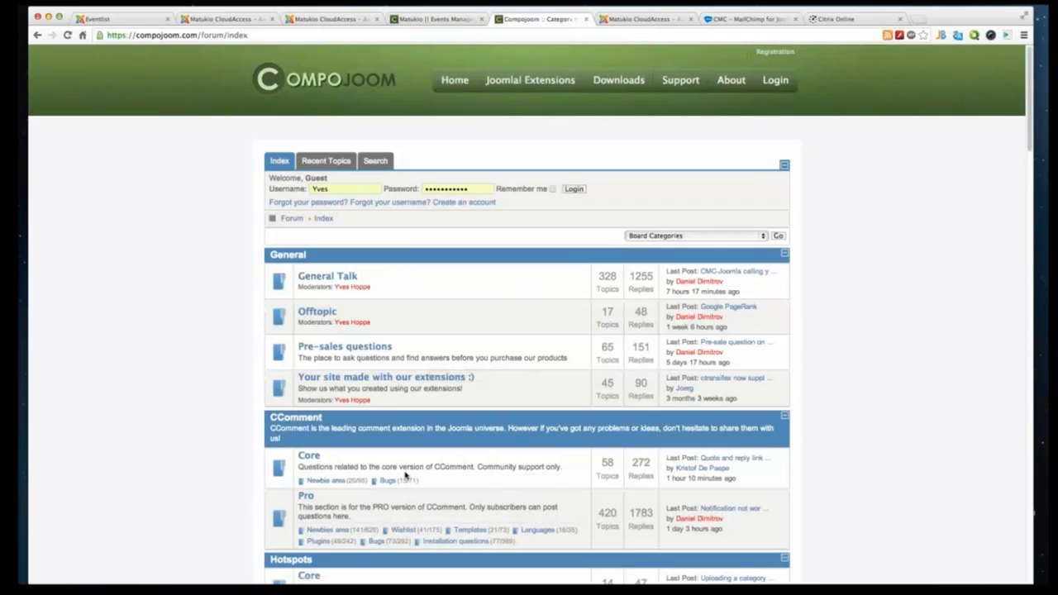
pyautogui.scroll(-5, 405, 463)
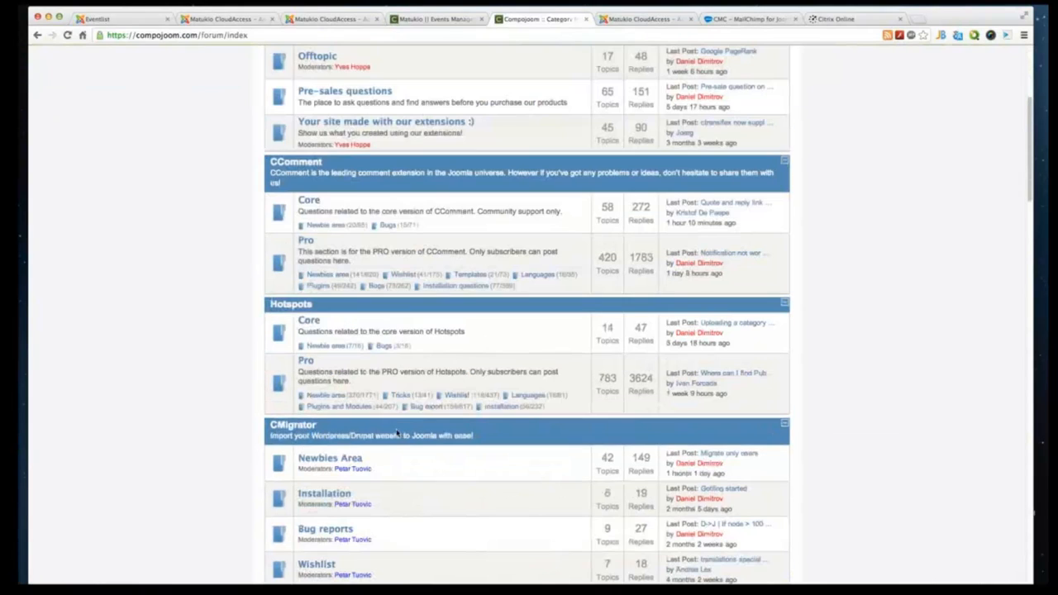
# - Open the Matukio General category in the Compojoom forum and its Matukio 3.0 topic
pyautogui.scroll(-3, 463, 454)
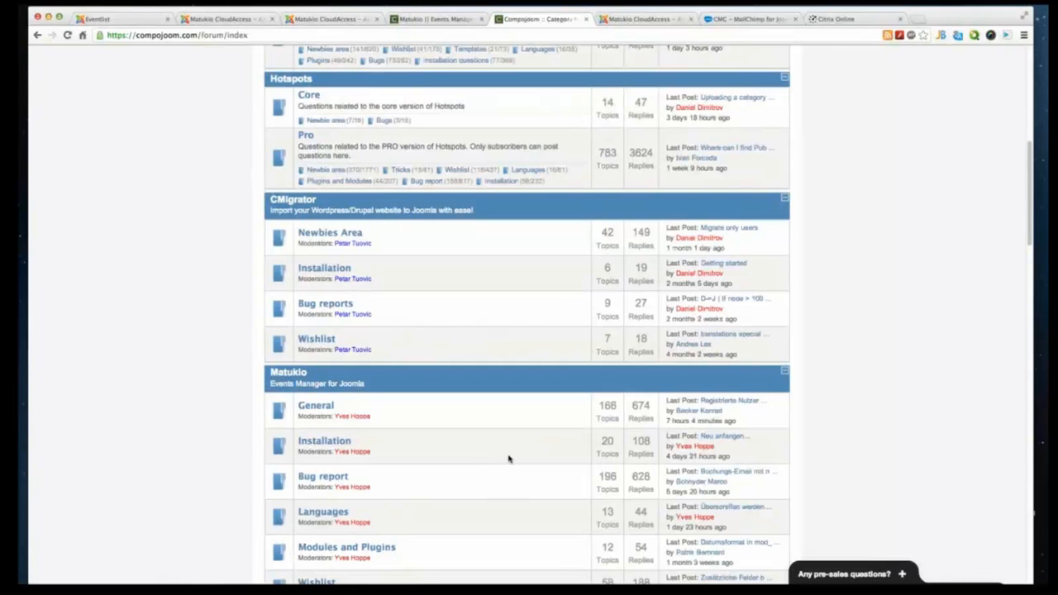
pyautogui.scroll(-1, 496, 458)
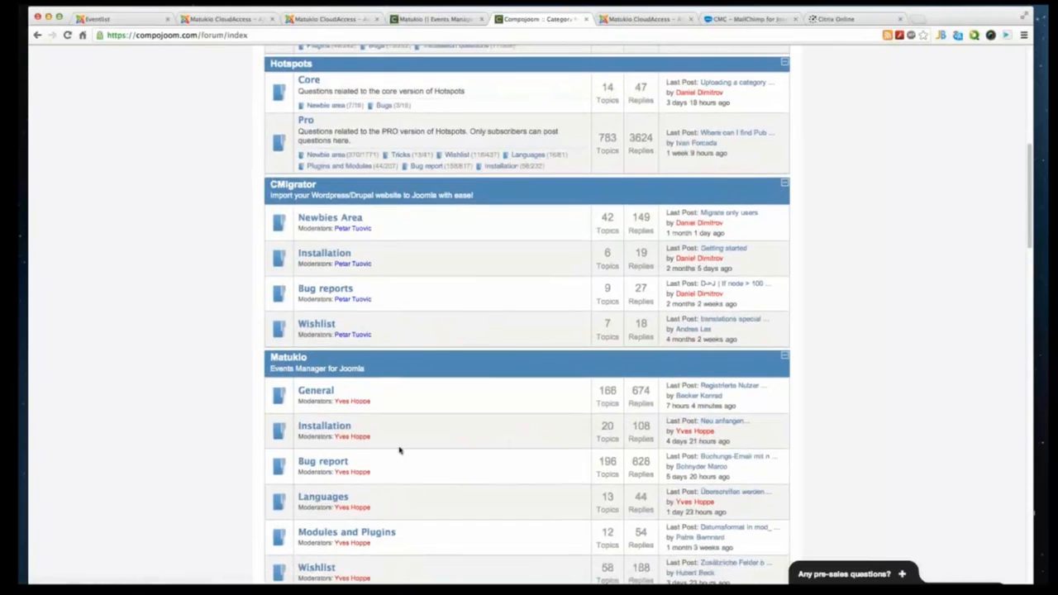
pyautogui.scroll(-4, 399, 450)
pyautogui.click(311, 223)
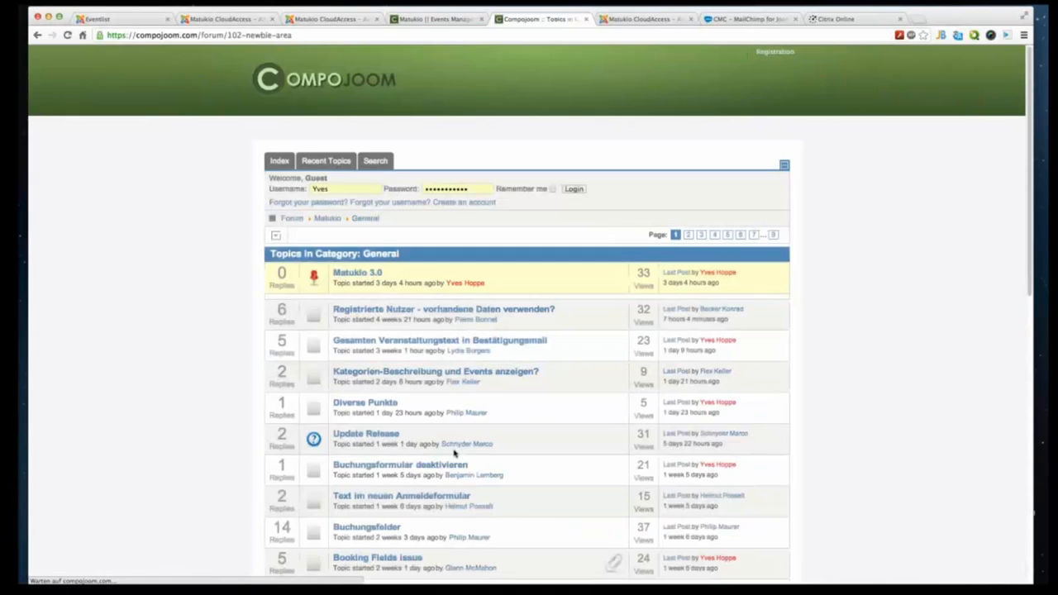
pyautogui.scroll(-1, 225, 392)
pyautogui.click(358, 237)
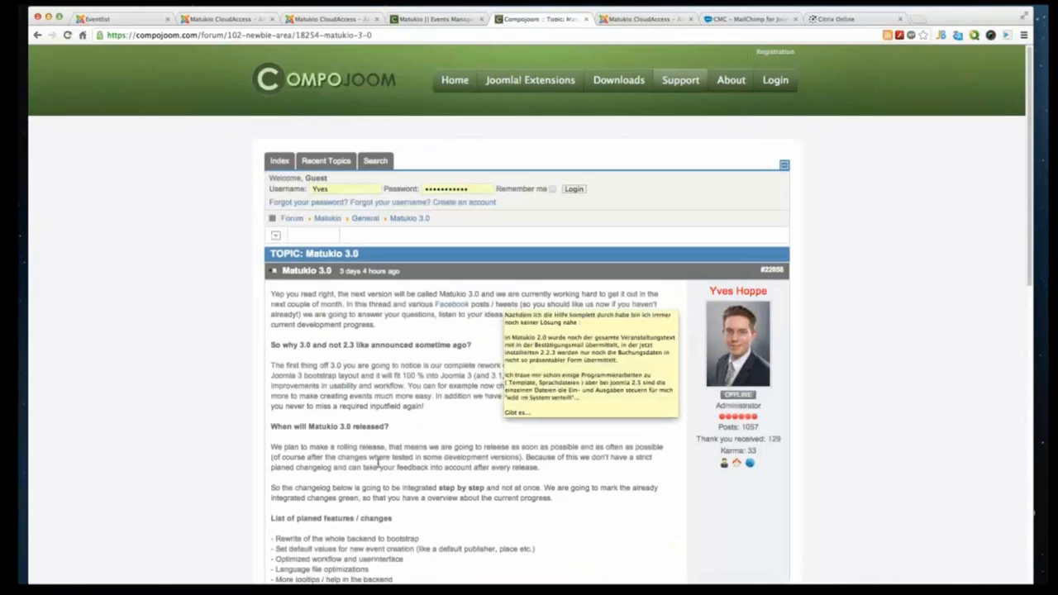
# - Read through the topic's list of planned Matukio 3.0 features, highlighting individual items
pyautogui.scroll(-5, 435, 399)
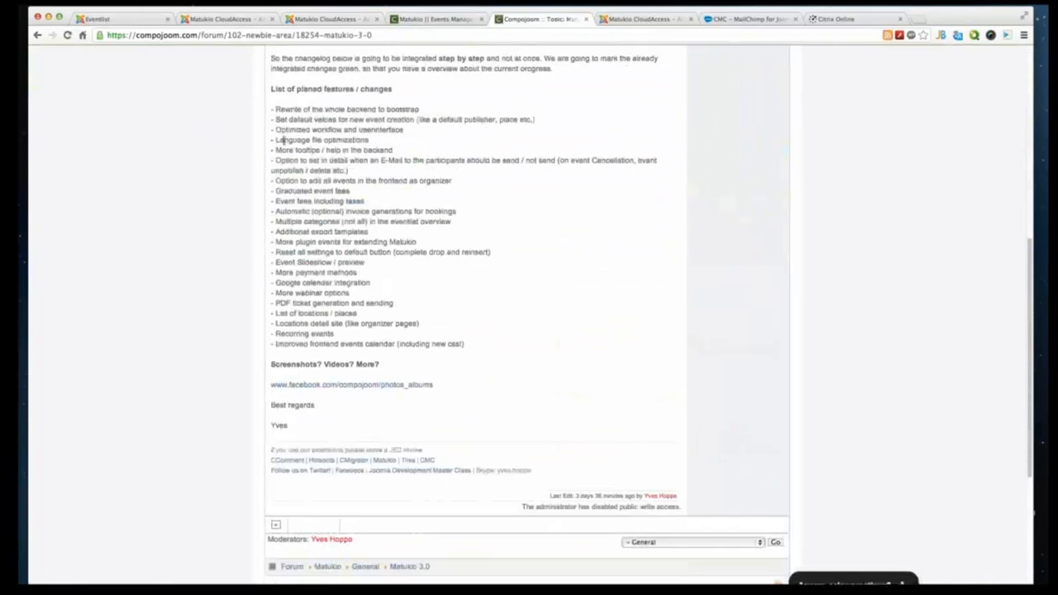
pyautogui.moveTo(274, 50); pyautogui.dragTo(351, 171)
pyautogui.moveTo(381, 364); pyautogui.dragTo(418, 206)
pyautogui.moveTo(522, 356); pyautogui.dragTo(271, 117)
pyautogui.click(332, 147)
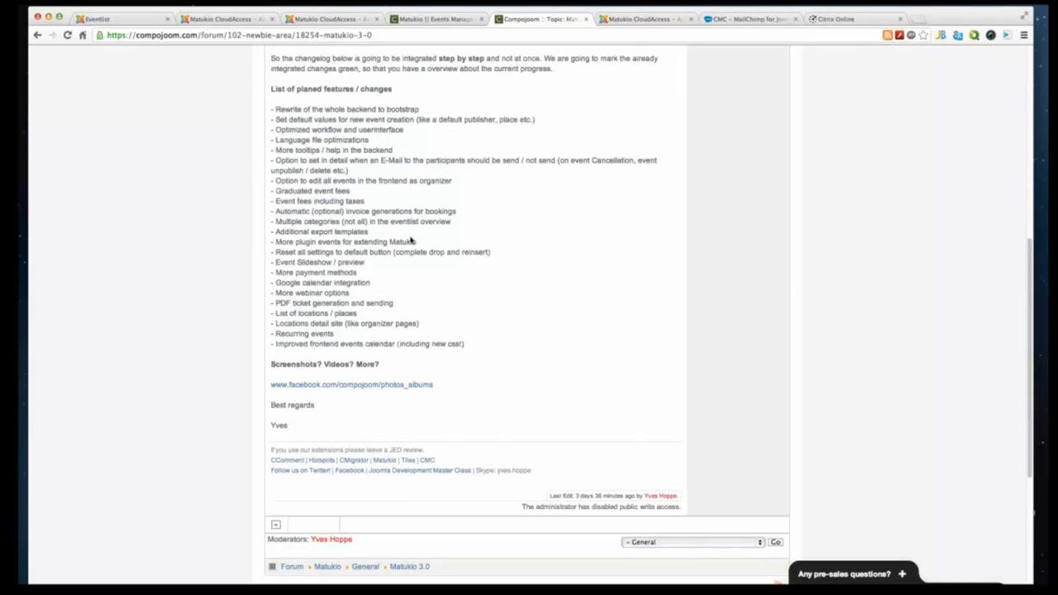
pyautogui.moveTo(404, 303); pyautogui.dragTo(273, 305)
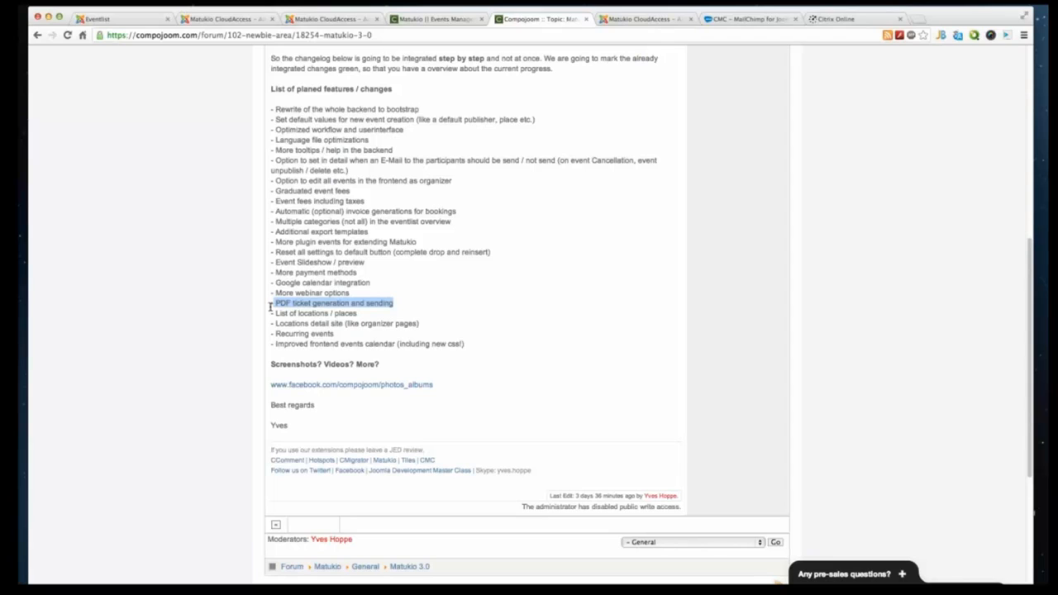
pyautogui.moveTo(372, 283); pyautogui.dragTo(271, 279)
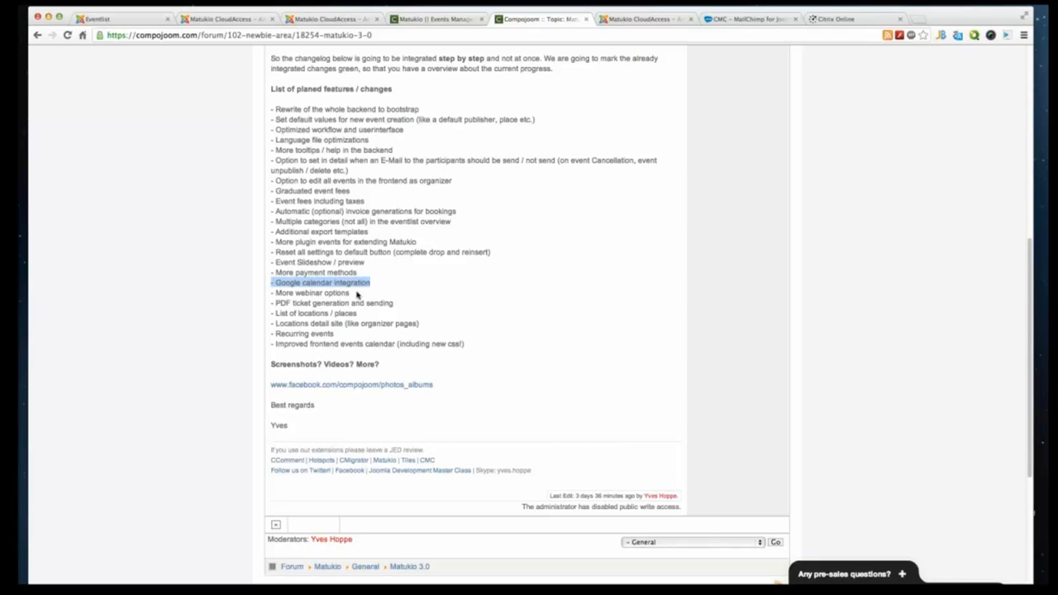
pyautogui.moveTo(371, 264); pyautogui.dragTo(273, 56)
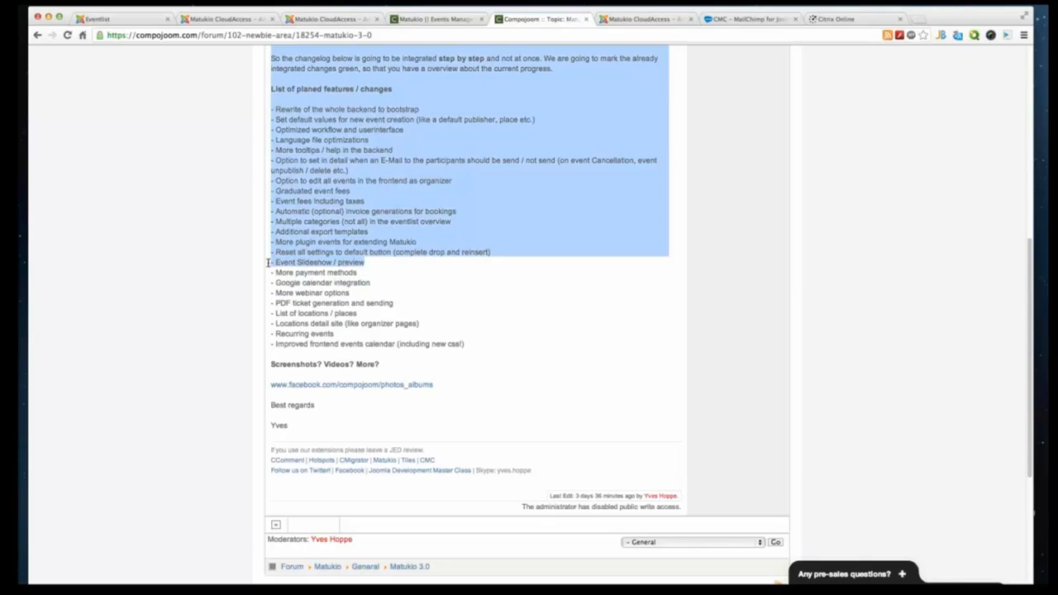
pyautogui.moveTo(279, 262); pyautogui.dragTo(361, 264)
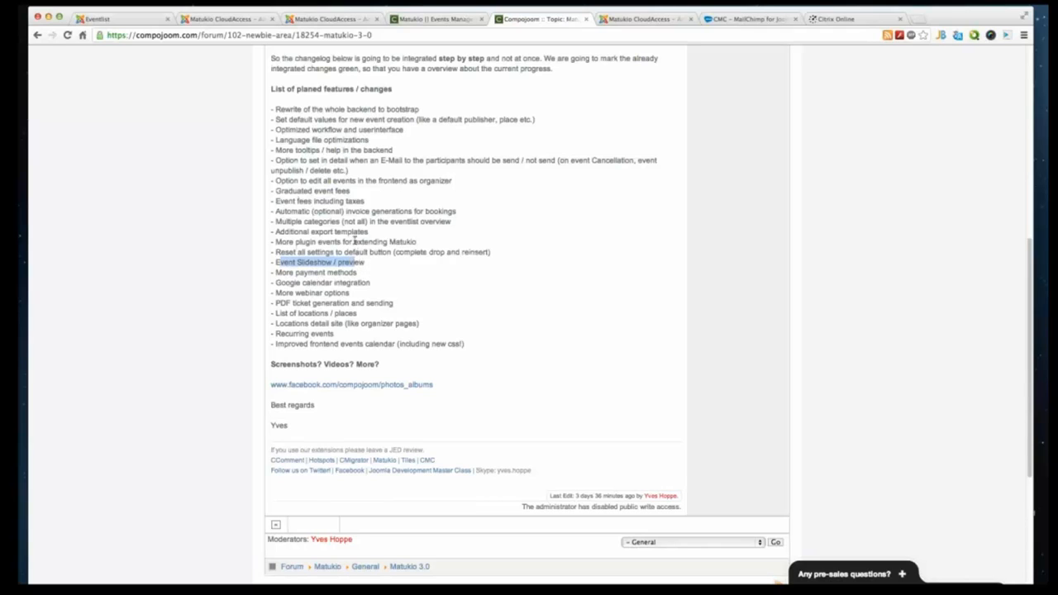
pyautogui.click(350, 187)
pyautogui.moveTo(350, 189); pyautogui.dragTo(275, 190)
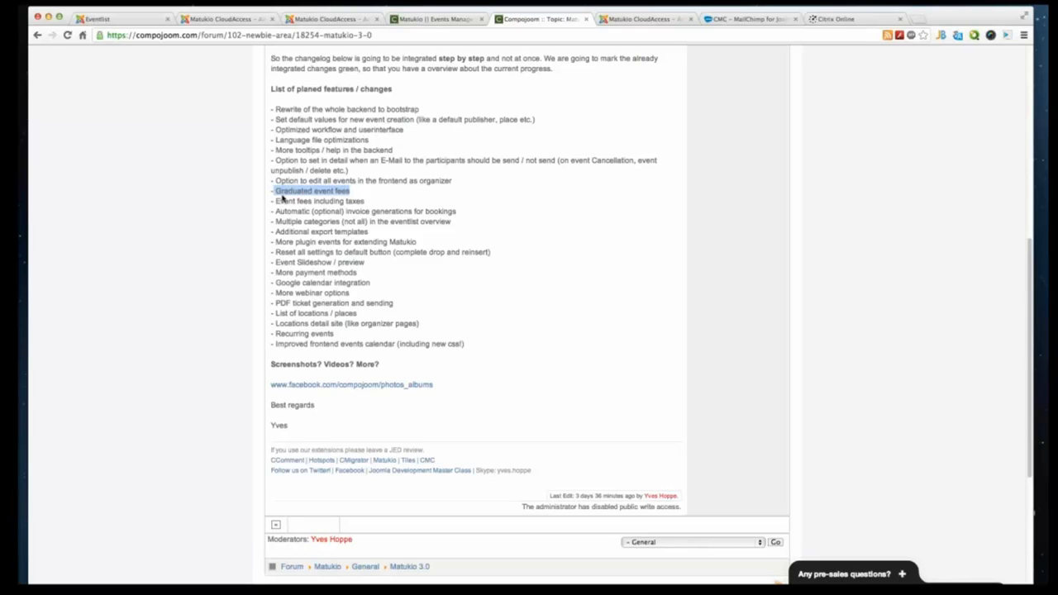
pyautogui.click(362, 195)
pyautogui.moveTo(352, 190); pyautogui.dragTo(271, 190)
pyautogui.moveTo(271, 191); pyautogui.dragTo(269, 190)
# - Switch to the webinar presentation, advance to the YouTube slide, and exit the slideshow
pyautogui.press('super+Tab')
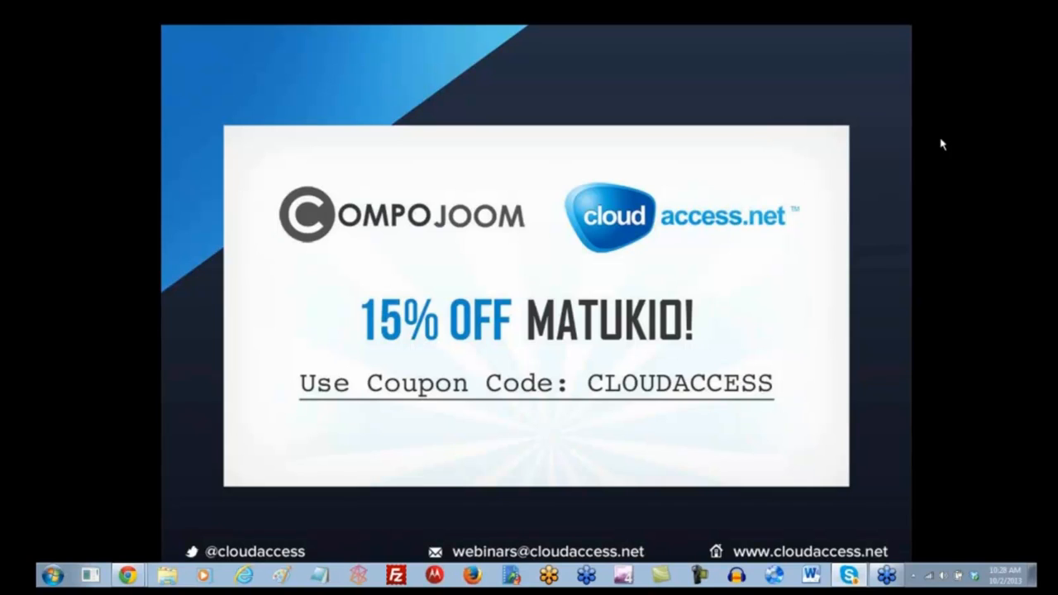
pyautogui.click(960, 250)
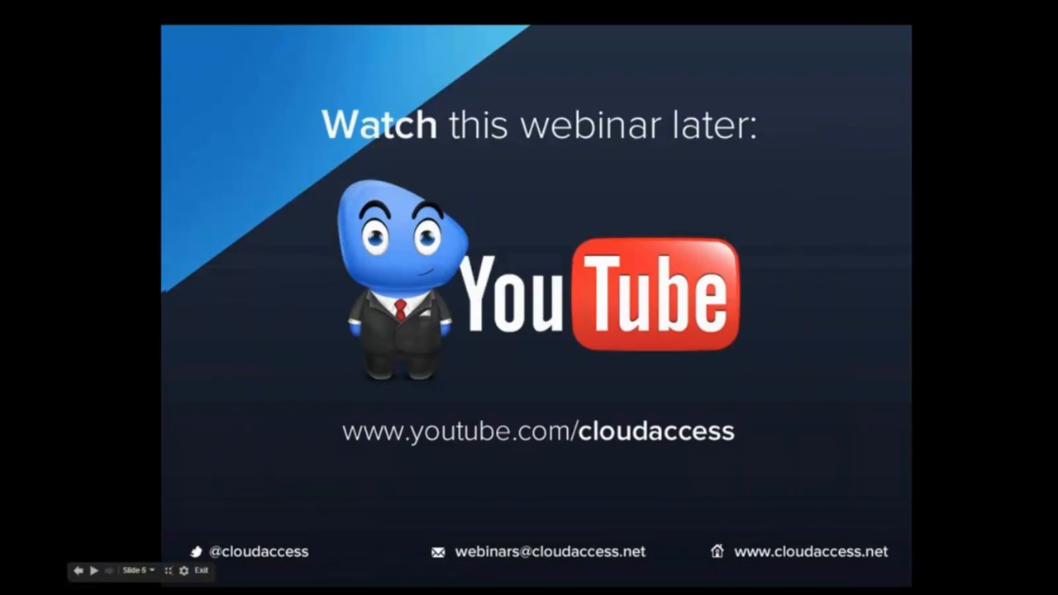
pyautogui.click(202, 573)
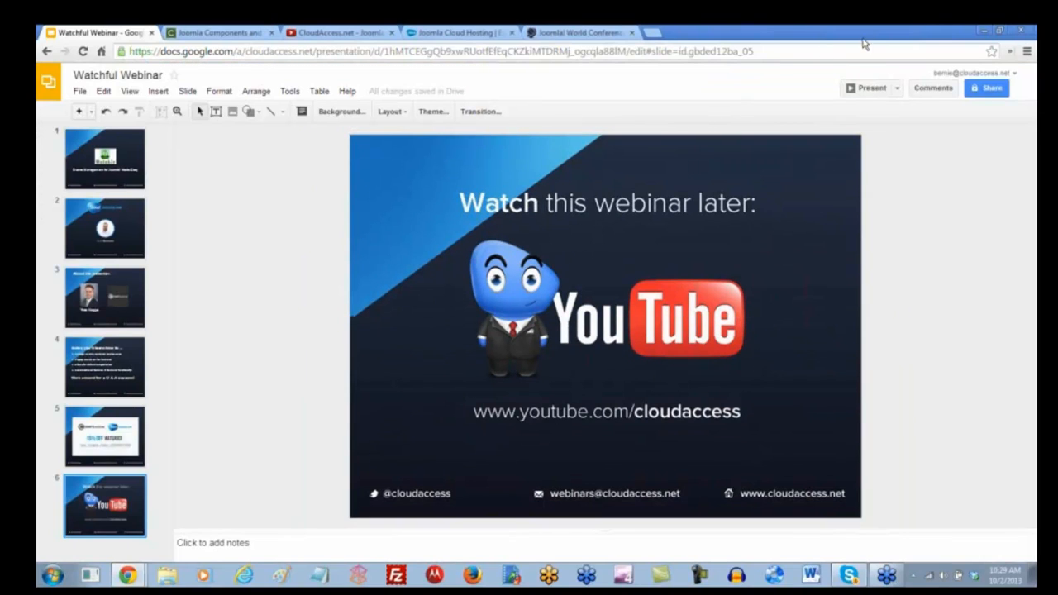
# - Switch to the CloudAccess YouTube channel tab and browse its tutorial and webinar playlists
pyautogui.click(347, 32)
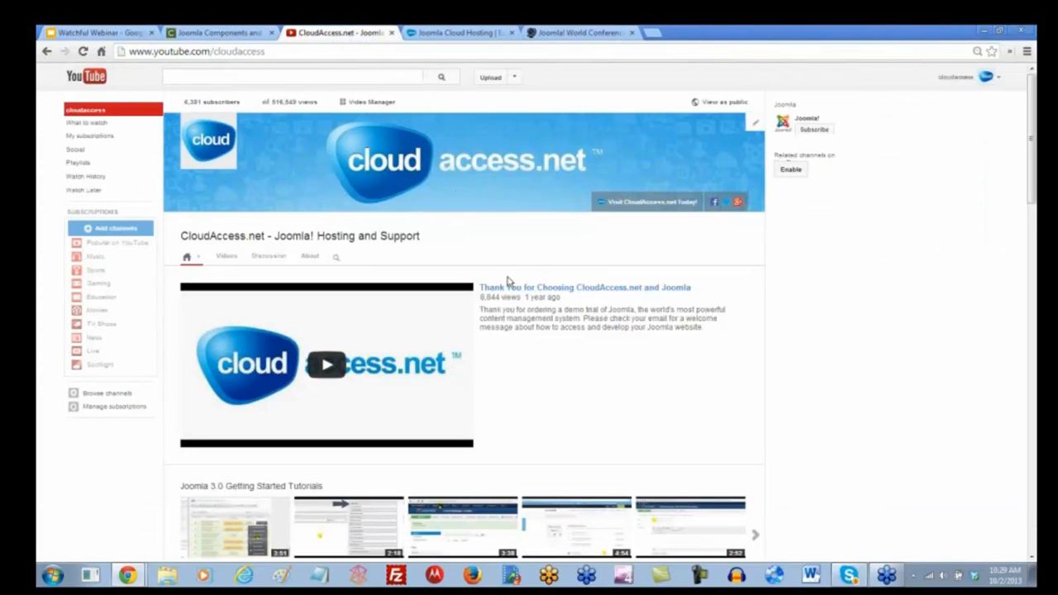
pyautogui.scroll(-2, 462, 300)
pyautogui.scroll(-4, 461, 300)
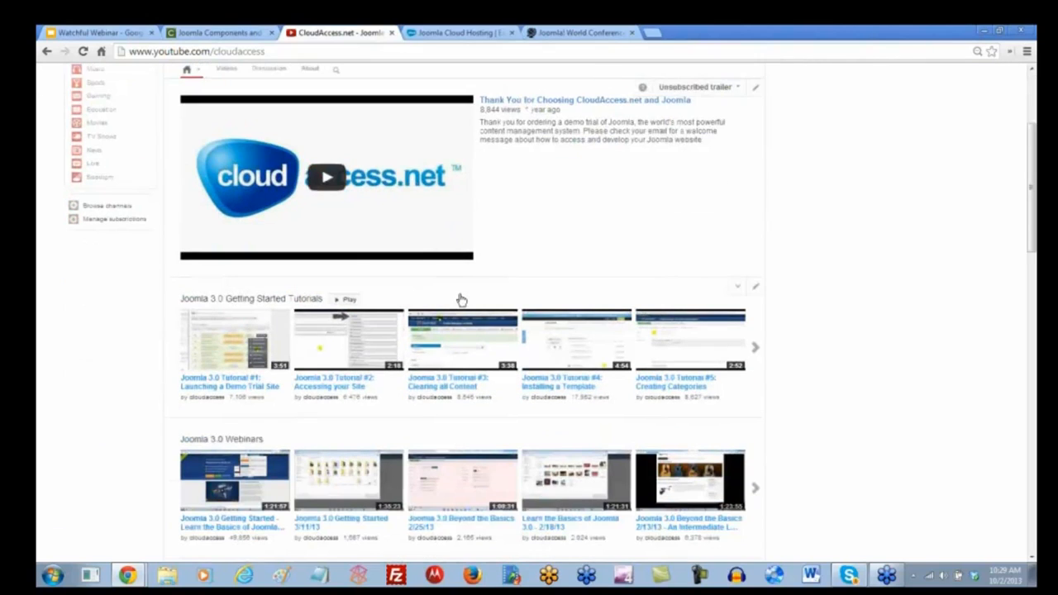
pyautogui.scroll(-3, 461, 300)
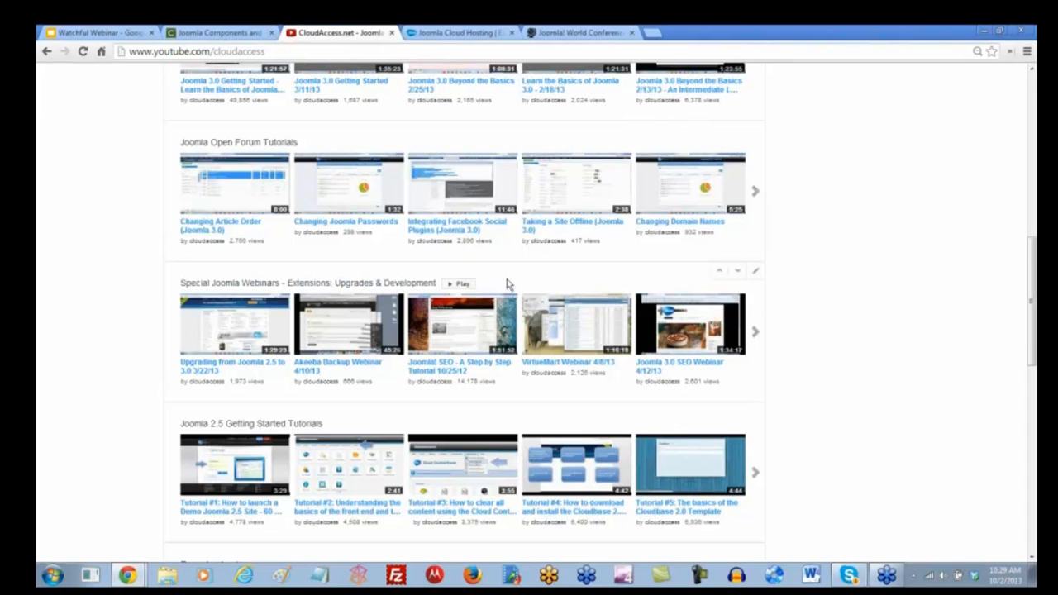
pyautogui.scroll(8, 506, 283)
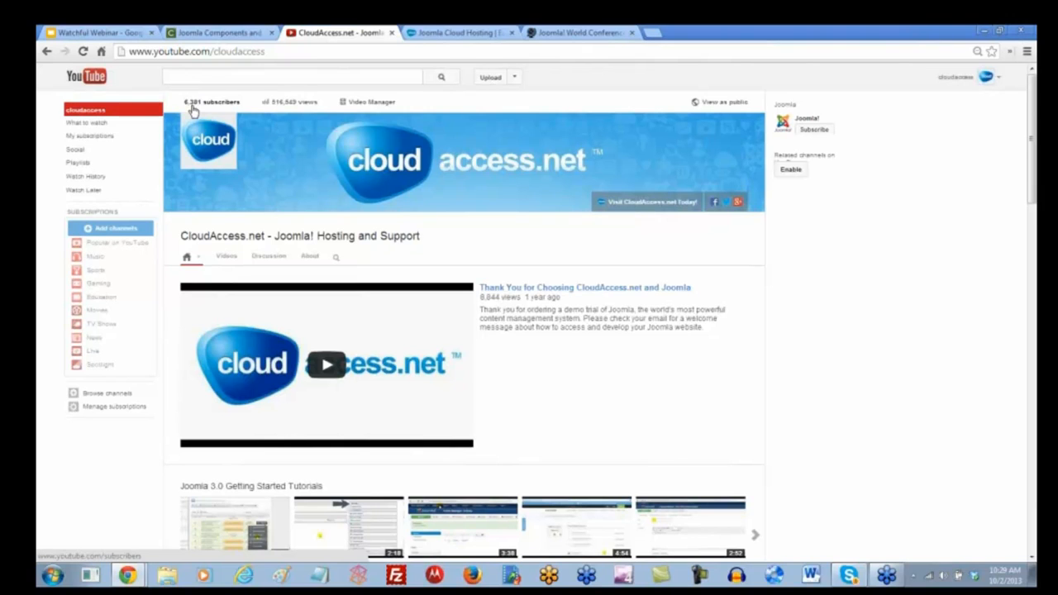
# - Show the Joomla World Conference tab, then open the Joomla Webinars page on the CloudAccess site
pyautogui.click(582, 34)
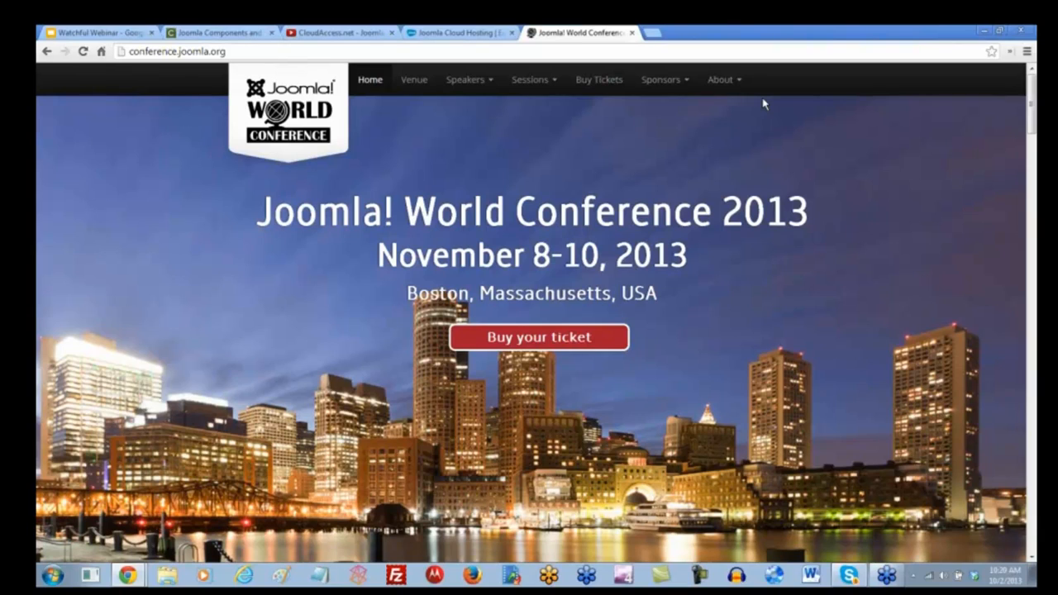
pyautogui.click(446, 35)
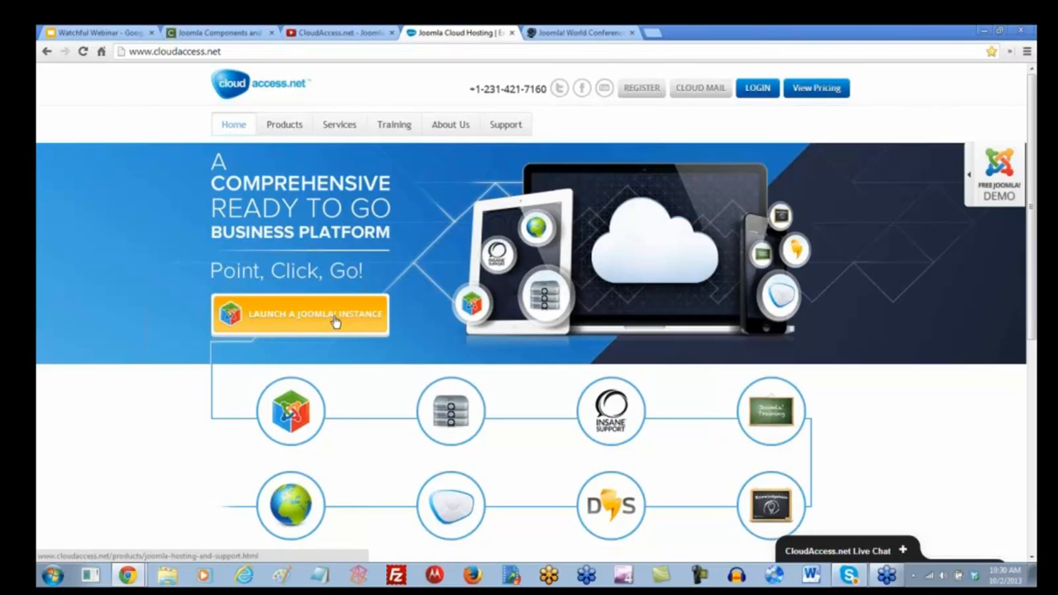
pyautogui.moveTo(395, 124)
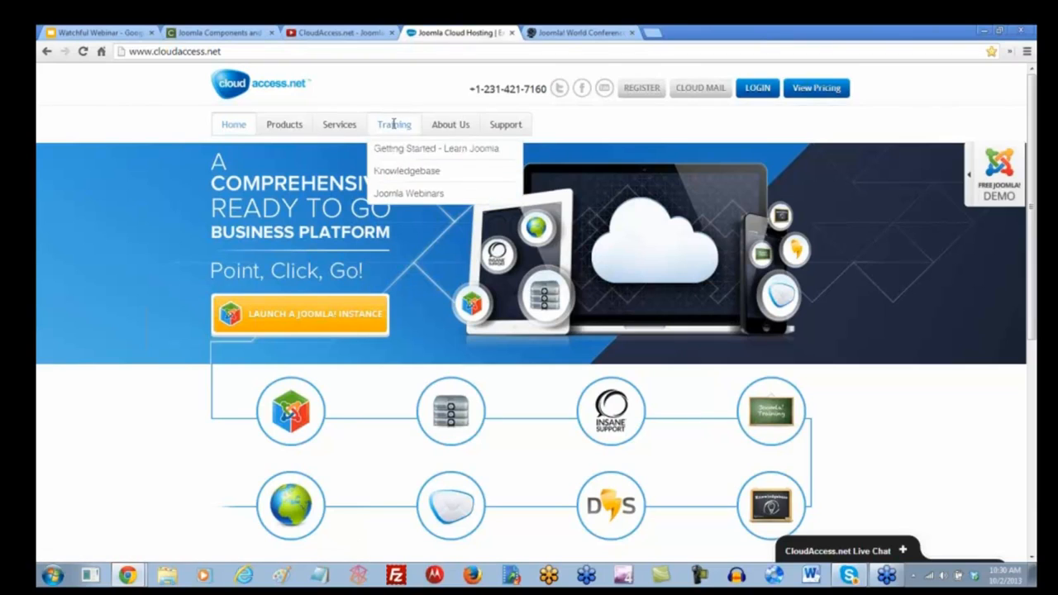
pyautogui.click(399, 199)
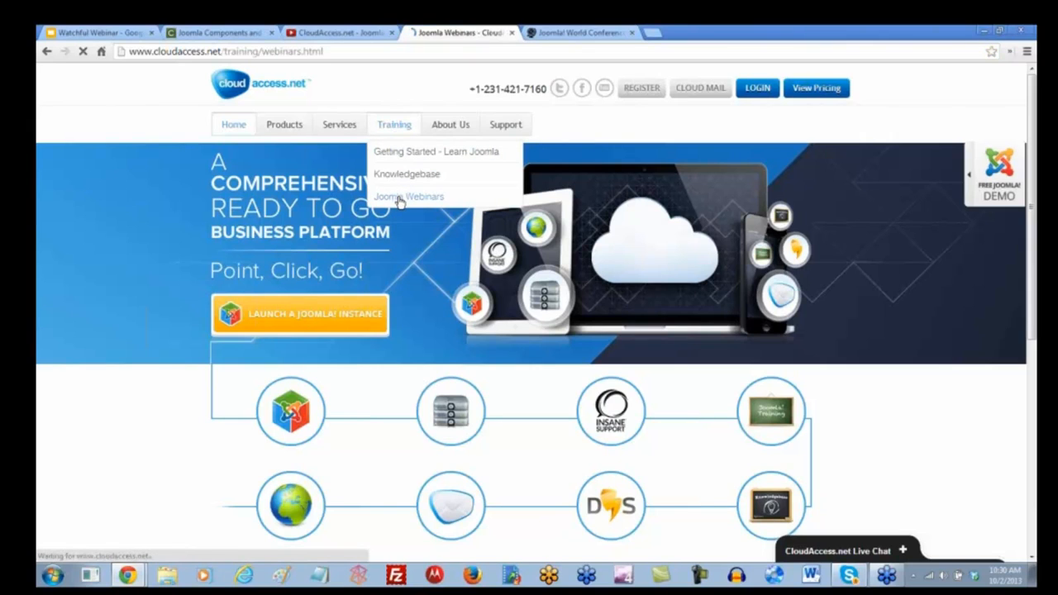
# - Open the Upcoming Special Webinars page and browse the listed webinars
pyautogui.scroll(-1, 588, 285)
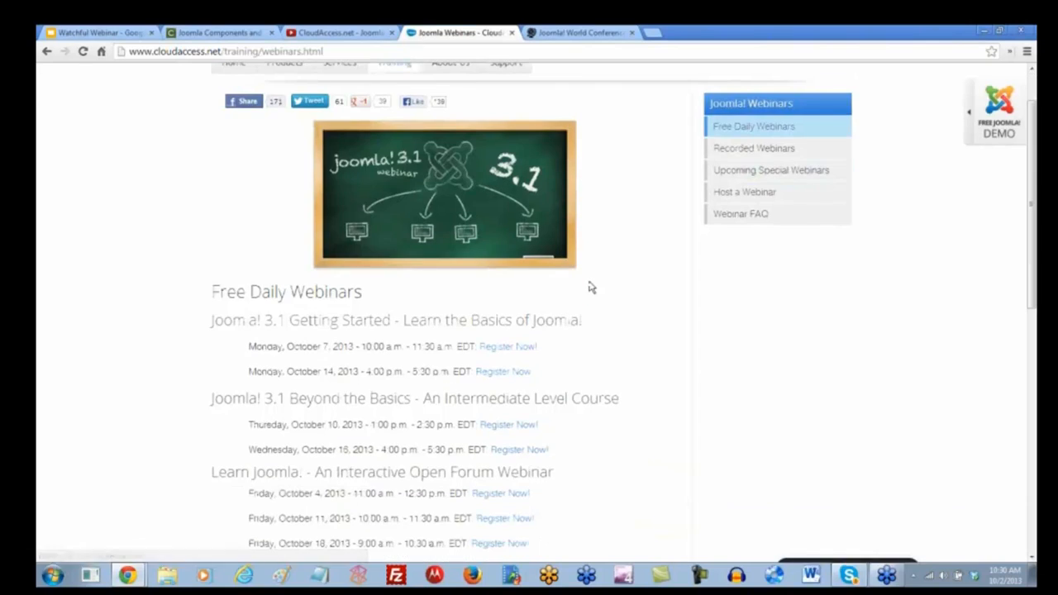
pyautogui.scroll(-1, 579, 281)
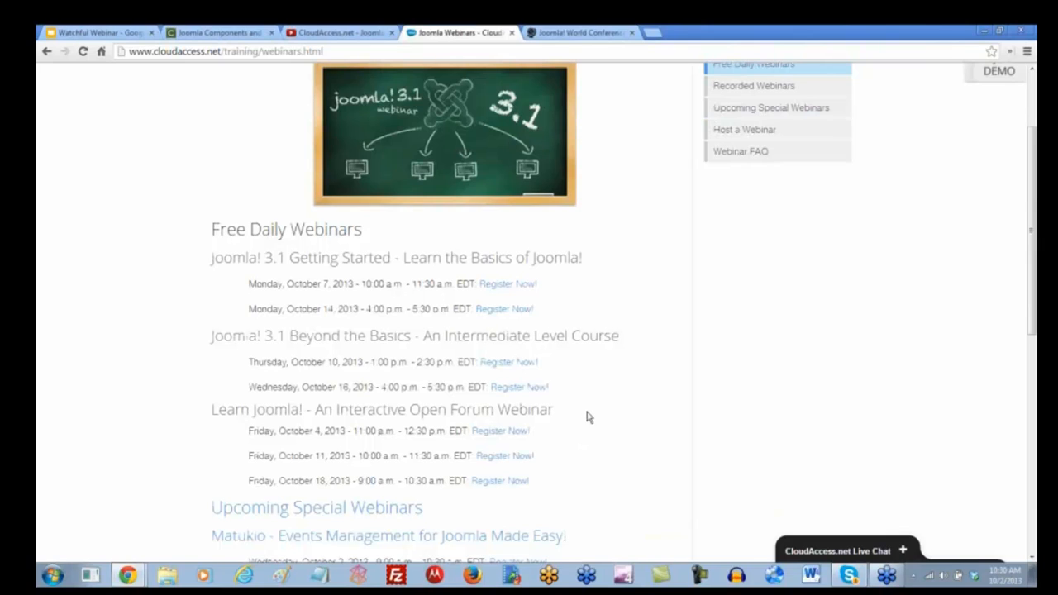
pyautogui.scroll(-1, 588, 418)
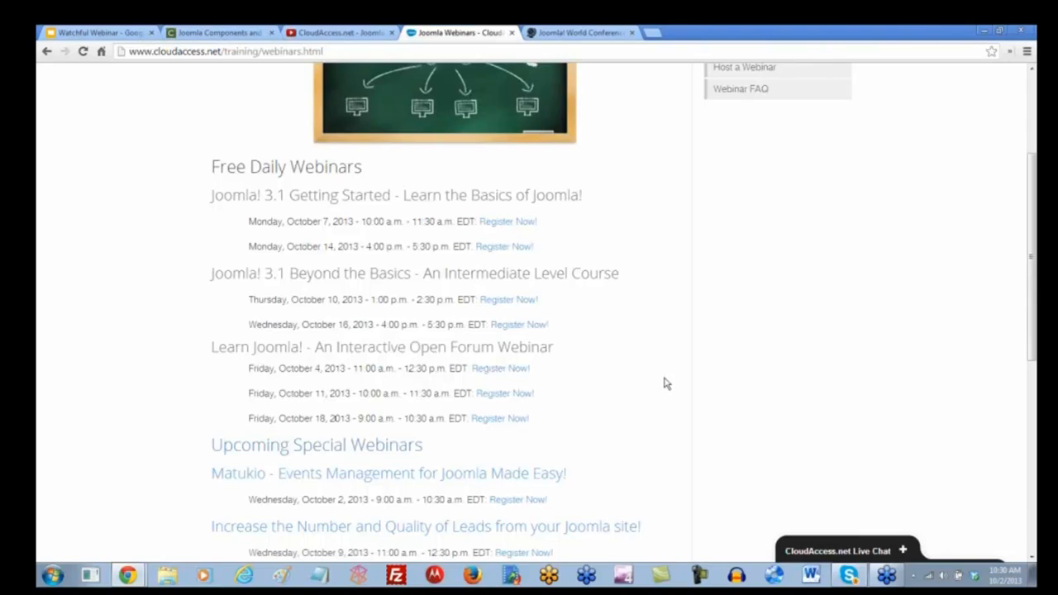
pyautogui.scroll(3, 666, 383)
pyautogui.click(770, 238)
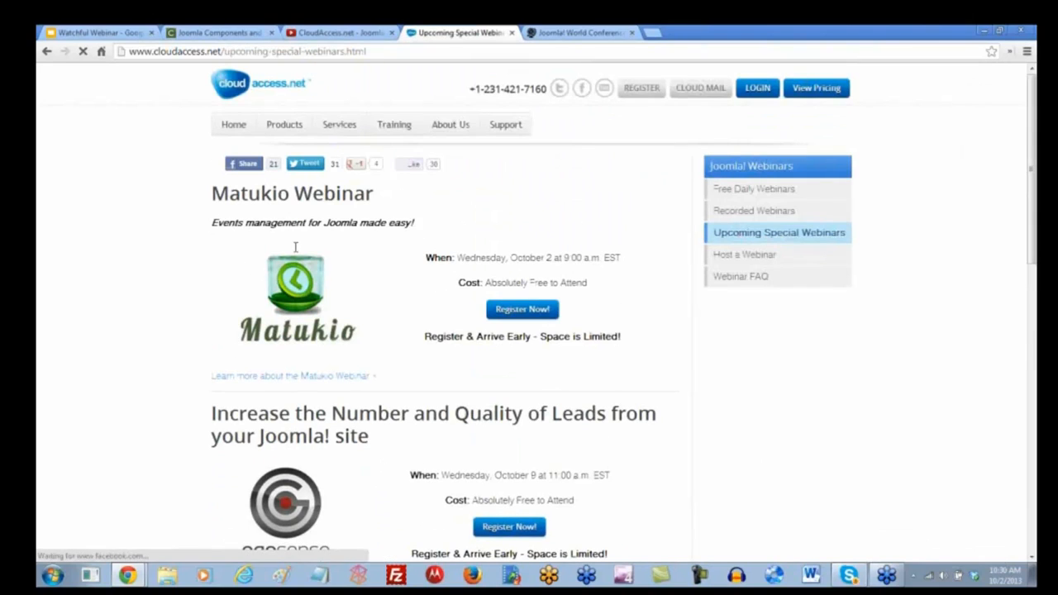
pyautogui.scroll(-3, 181, 374)
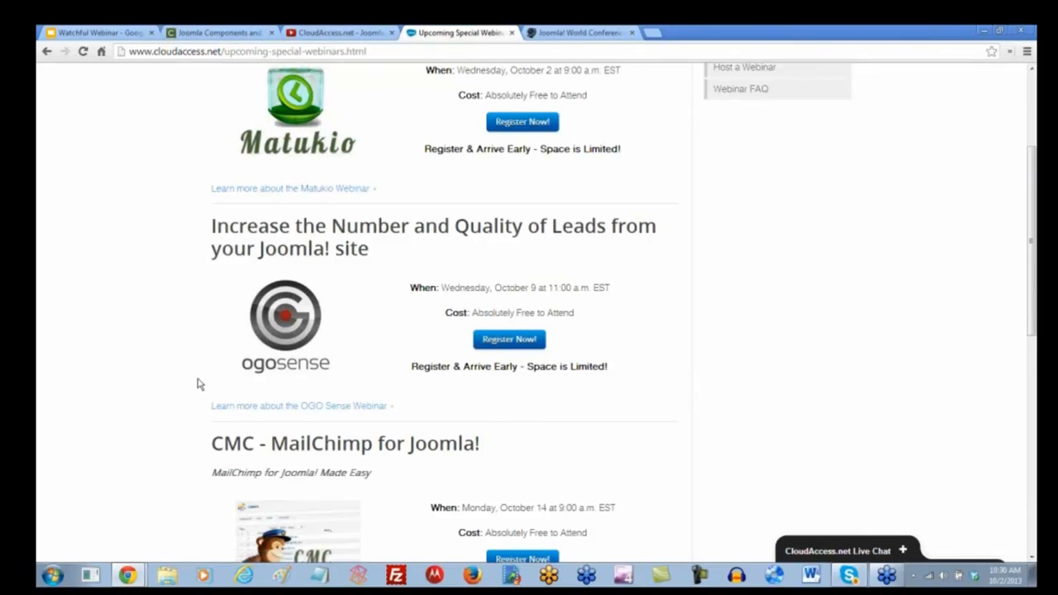
pyautogui.scroll(-1, 198, 384)
pyautogui.scroll(-2, 197, 384)
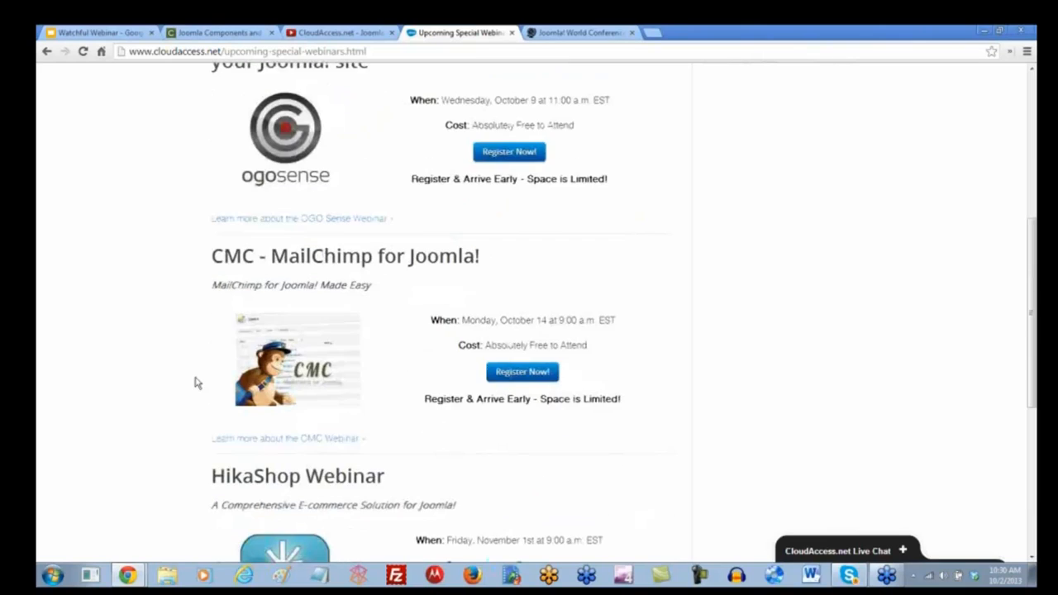
pyautogui.scroll(-2, 198, 384)
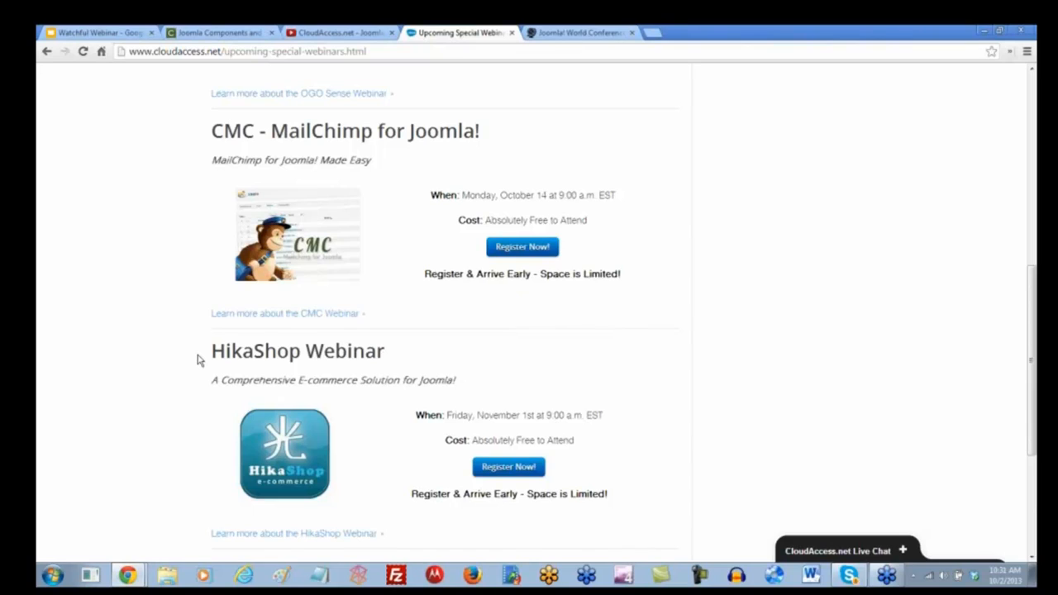
pyautogui.scroll(-3, 198, 360)
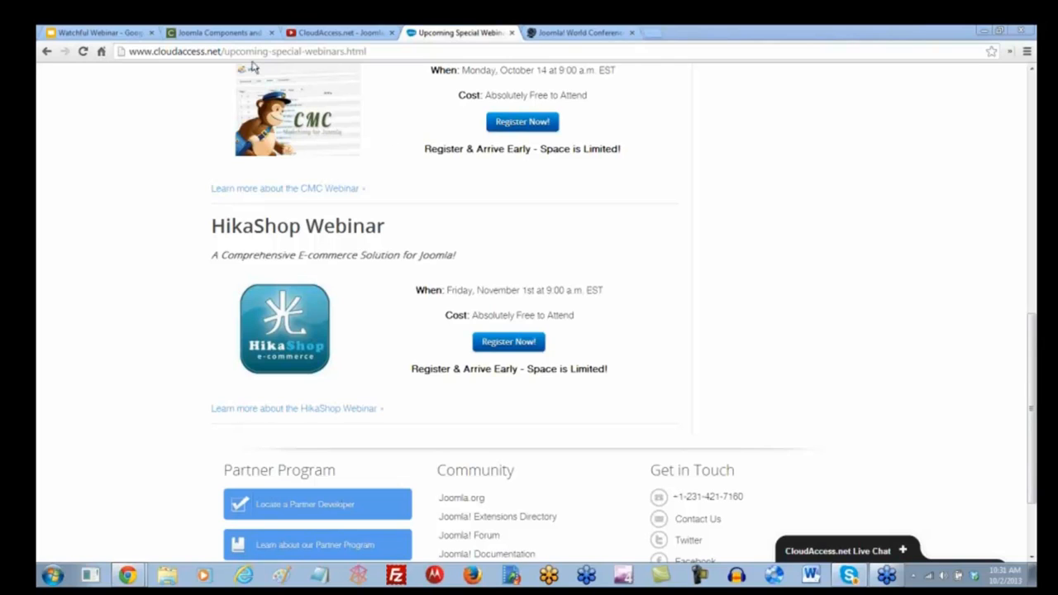
# - Switch to the Compojoom site tab and open its Support menu
pyautogui.click(223, 37)
pyautogui.click(223, 36)
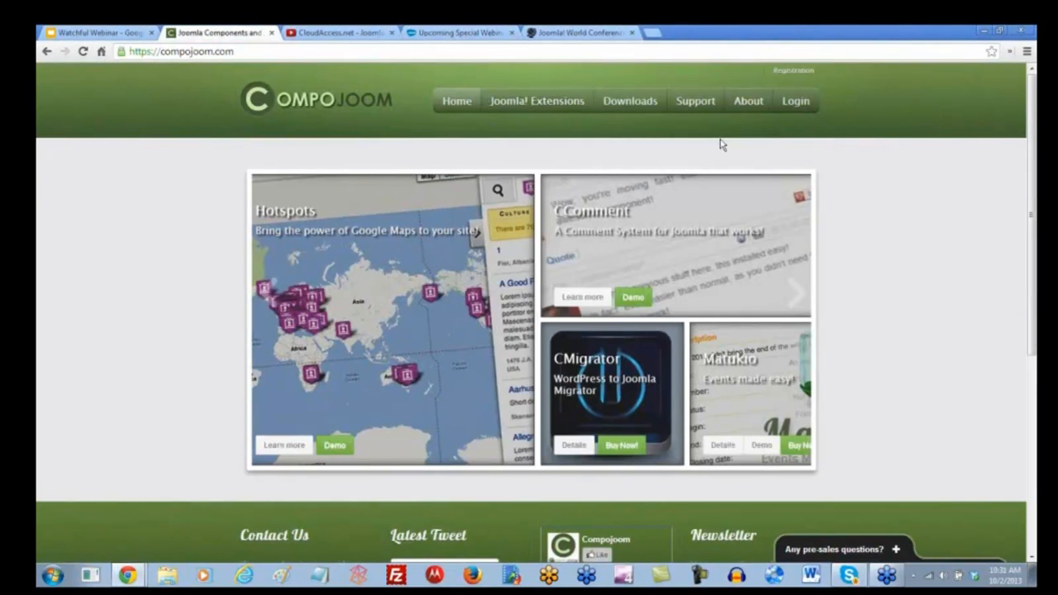
pyautogui.moveTo(704, 116)
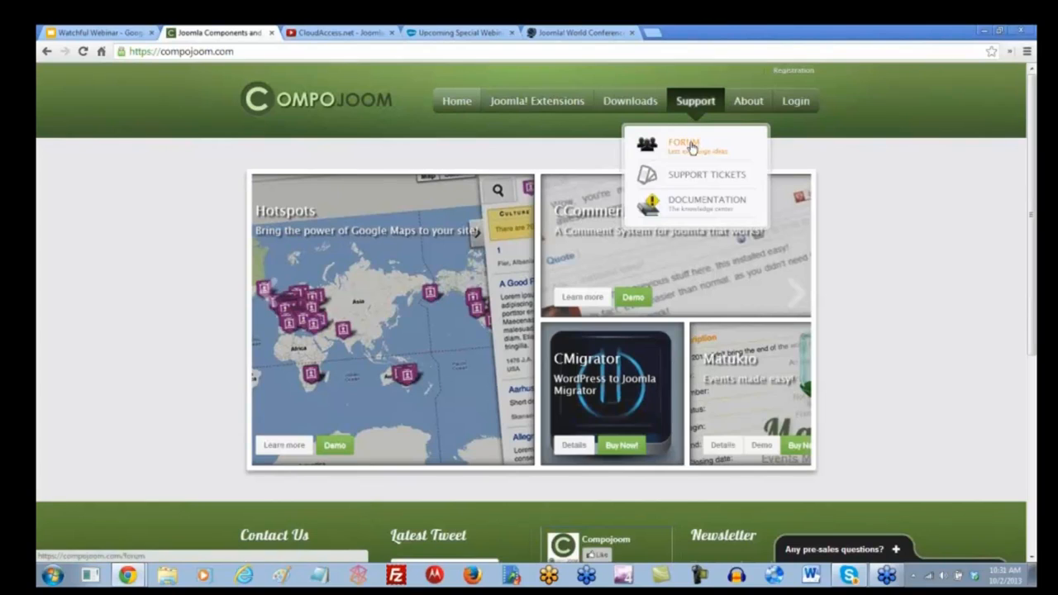